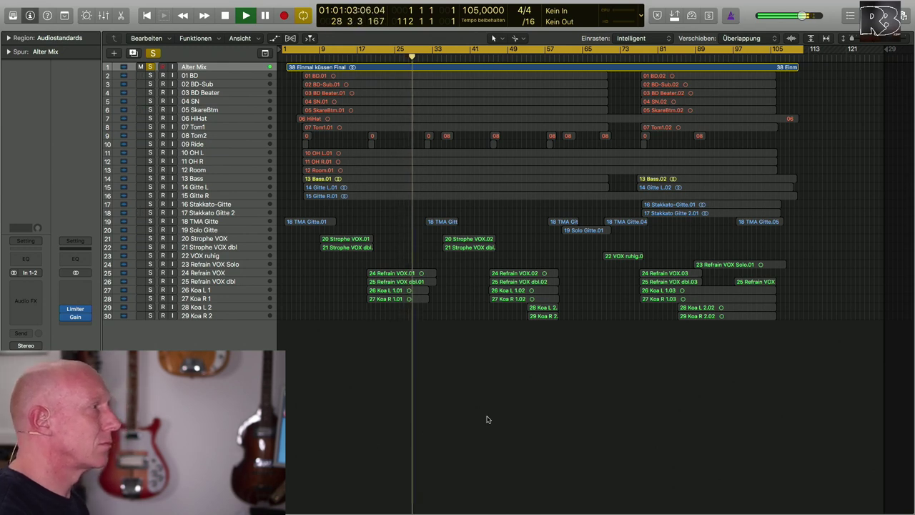
Show the mixer, stop playback and examine the group, HauptBus and Stereo Out channel strips
{"action": "key", "text": "x"}
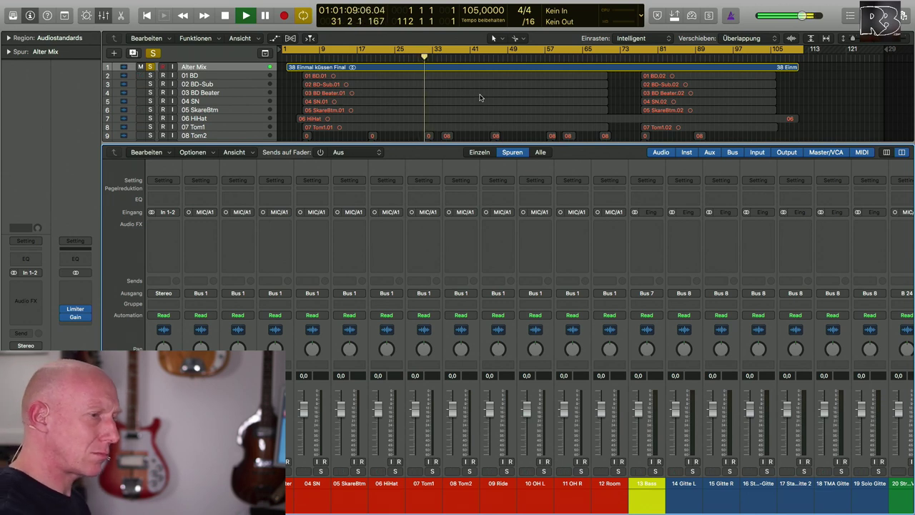
{"action": "key", "text": "space"}
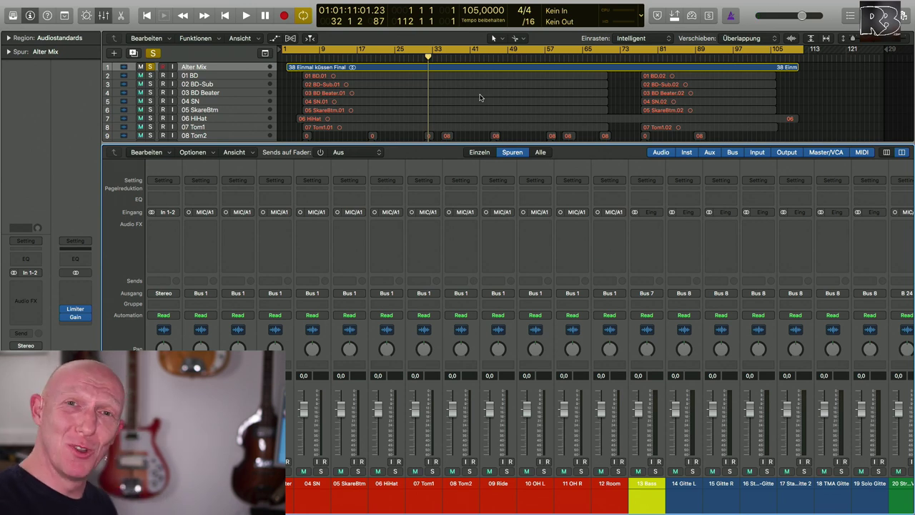
{"action": "scroll", "coordinate": [759, 278], "scroll_direction": "right", "scroll_amount": 15}
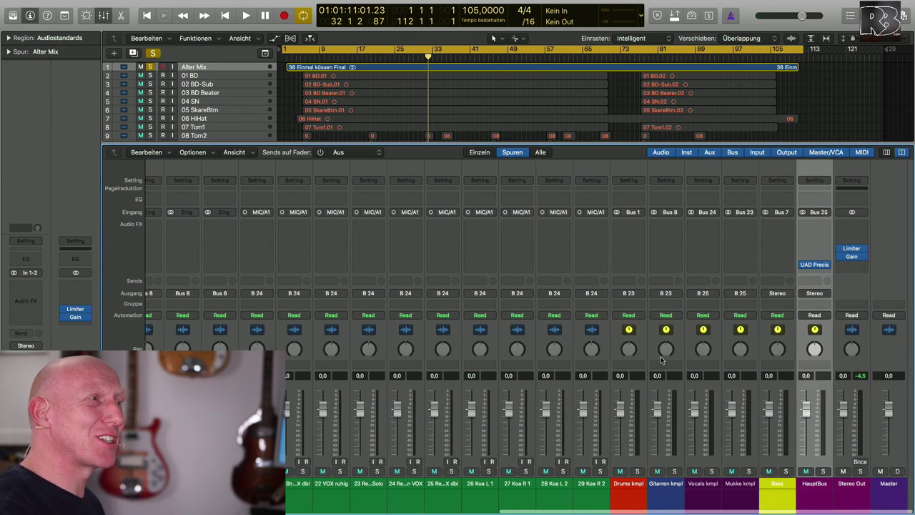
{"action": "scroll", "coordinate": [798, 253], "scroll_direction": "left", "scroll_amount": 1}
{"action": "mouse_move", "coordinate": [851, 259]}
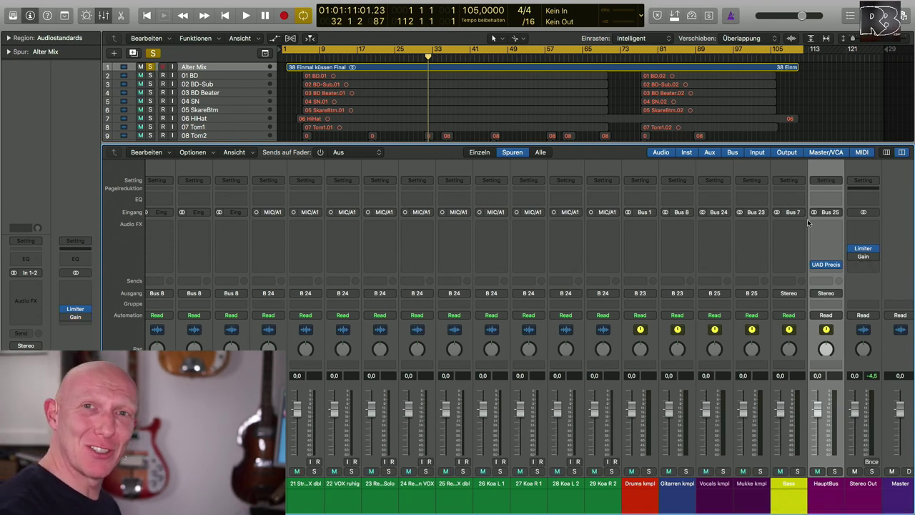
Play the soloed Alter Mix, hide the mixer and enlarge the end of the arrangement
{"action": "key", "text": "space"}
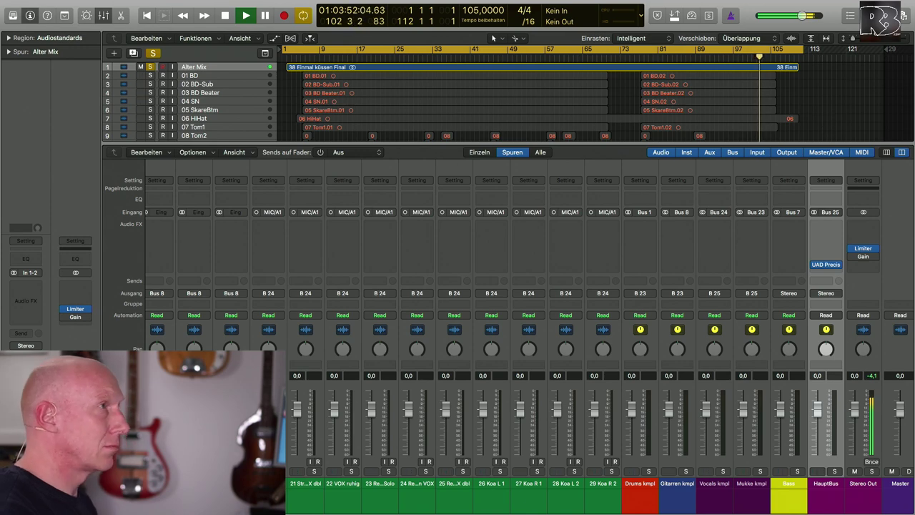
{"action": "key", "text": "x"}
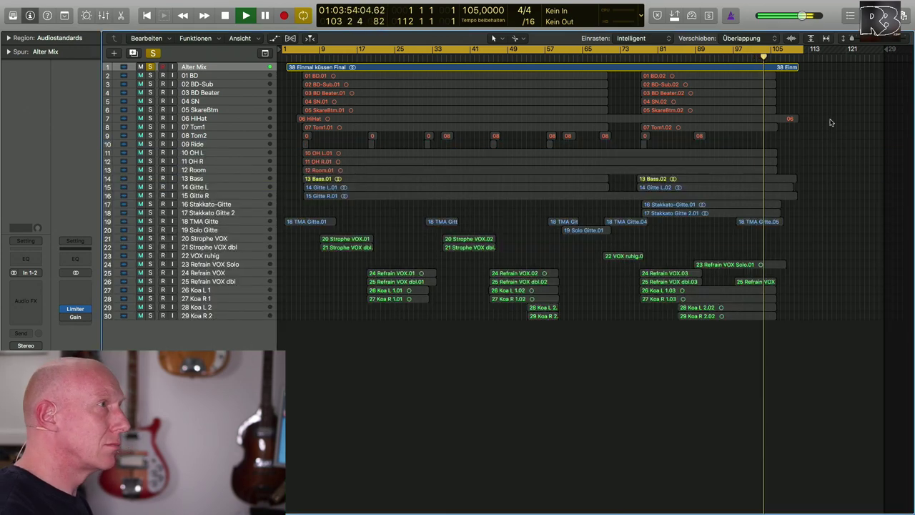
{"action": "left_click", "coordinate": [830, 120], "text": "ctrl+alt"}
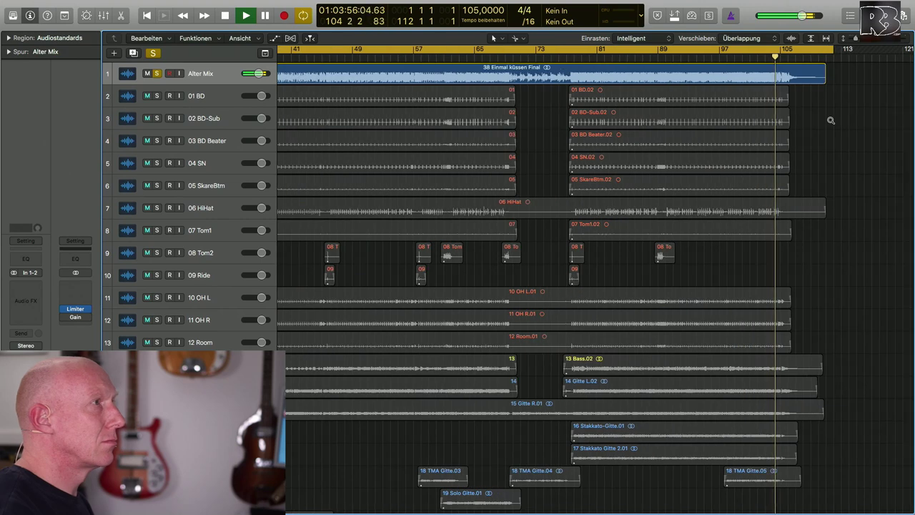
{"action": "left_click", "coordinate": [831, 120], "text": "ctrl+alt"}
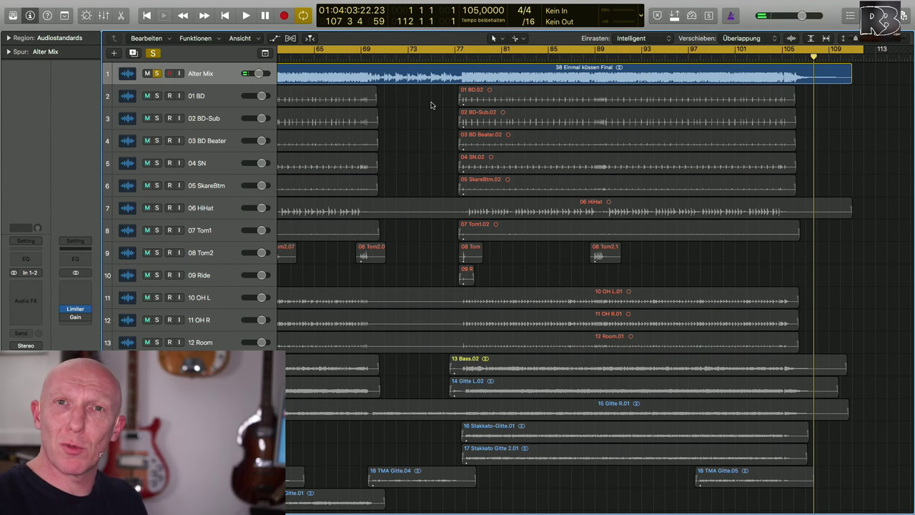
Turn off solo on the Alter Mix track and mute it
{"action": "left_click", "coordinate": [156, 74]}
{"action": "left_click", "coordinate": [147, 74]}
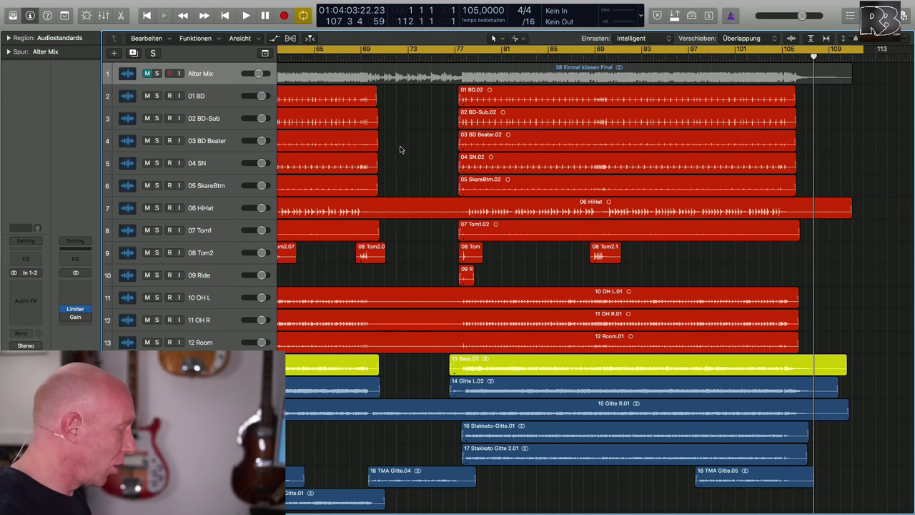
In the mixer, lower the faders of channels 04 SN through 29 Koa R 2 together to -∞, then deselect the group
{"action": "key", "text": "x"}
{"action": "scroll", "coordinate": [424, 325], "scroll_direction": "right", "scroll_amount": 5}
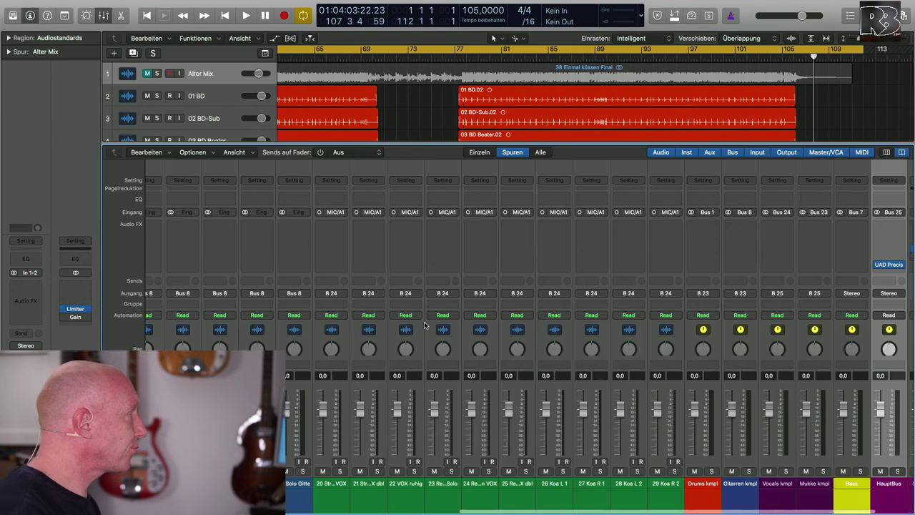
{"action": "scroll", "coordinate": [423, 325], "scroll_direction": "left", "scroll_amount": 10}
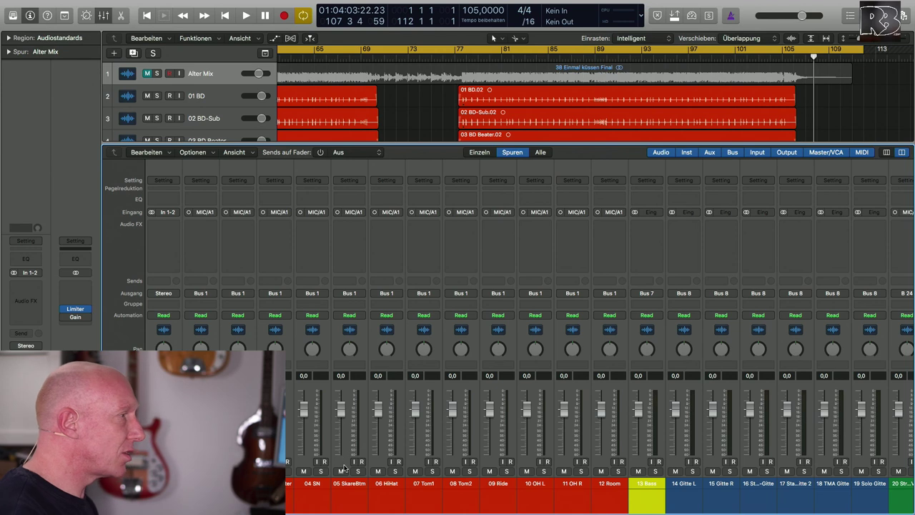
{"action": "left_click", "coordinate": [312, 497]}
{"action": "scroll", "coordinate": [593, 498], "scroll_direction": "right", "scroll_amount": 10}
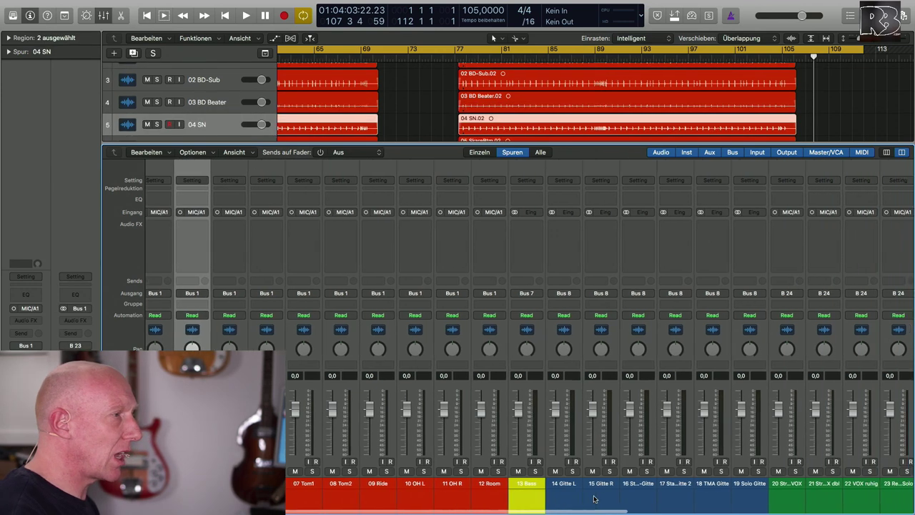
{"action": "scroll", "coordinate": [593, 498], "scroll_direction": "right", "scroll_amount": 2}
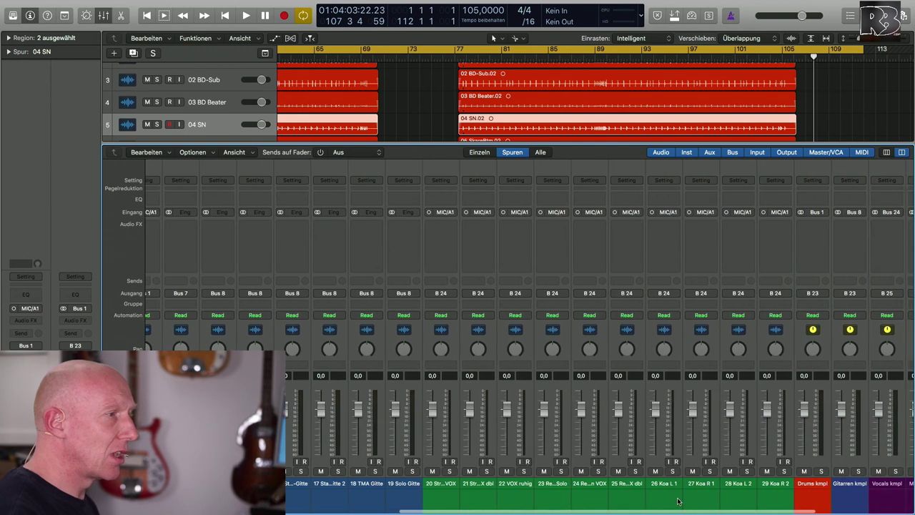
{"action": "left_click", "coordinate": [779, 500], "text": "shift"}
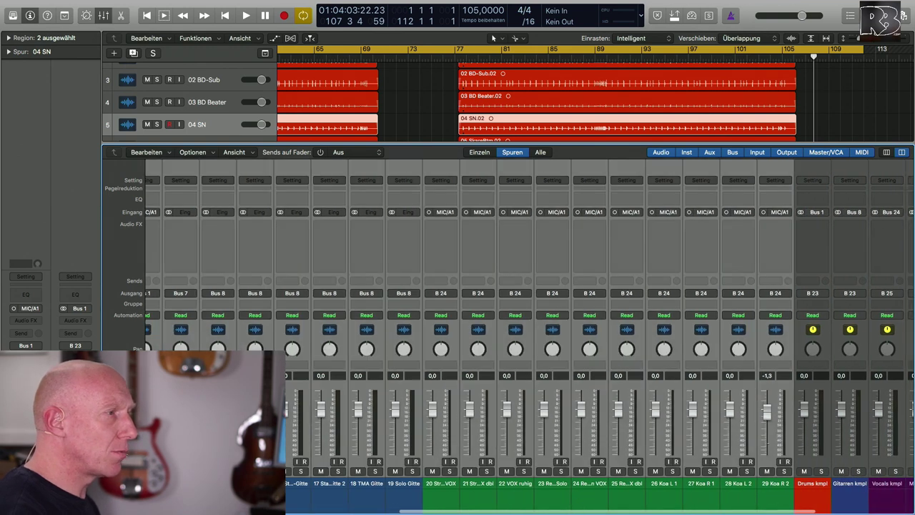
{"action": "left_click_drag", "start_coordinate": [767, 412], "coordinate": [765, 501]}
{"action": "left_click", "coordinate": [739, 502]}
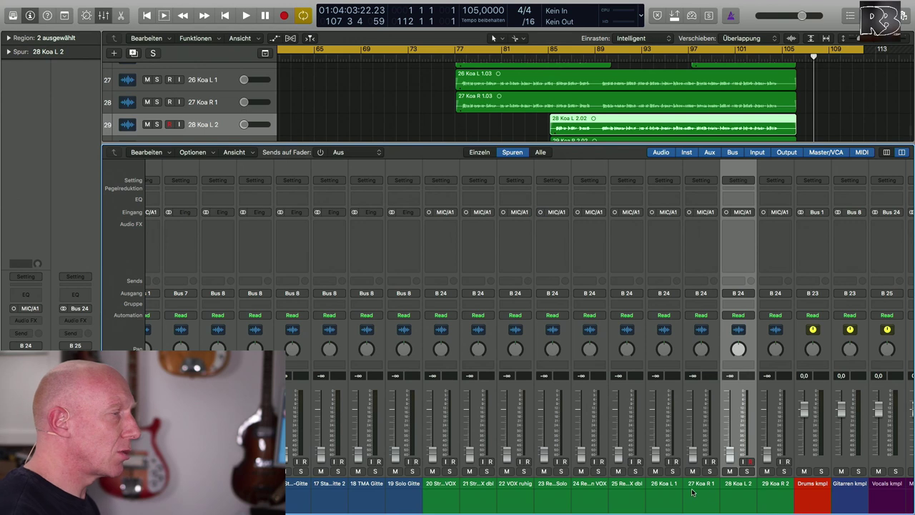
Examine the mixer's channel strips from the drum tracks through the group buses to Master, and close the Stereo Out Gain plug-in
{"action": "scroll", "coordinate": [694, 492], "scroll_direction": "left", "scroll_amount": 5}
{"action": "scroll", "coordinate": [692, 492], "scroll_direction": "left", "scroll_amount": 3}
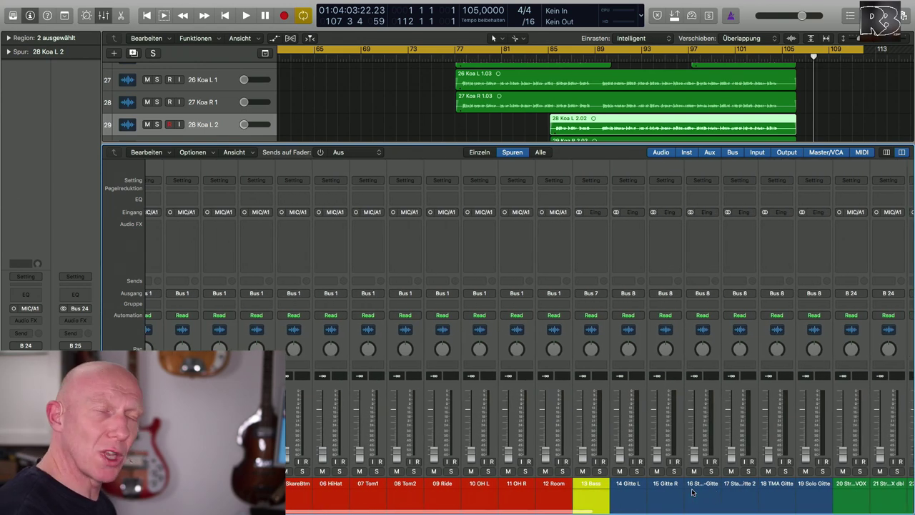
{"action": "scroll", "coordinate": [692, 493], "scroll_direction": "left", "scroll_amount": 2}
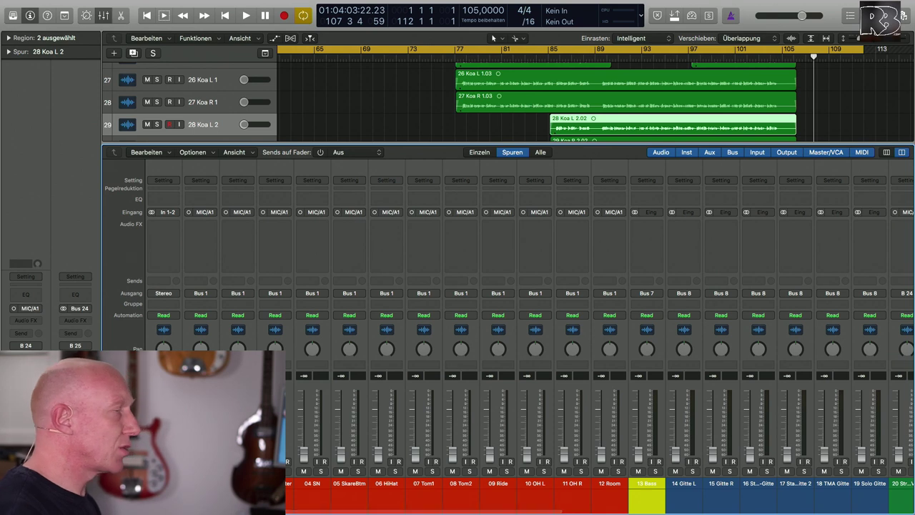
{"action": "scroll", "coordinate": [324, 406], "scroll_direction": "right", "scroll_amount": 4}
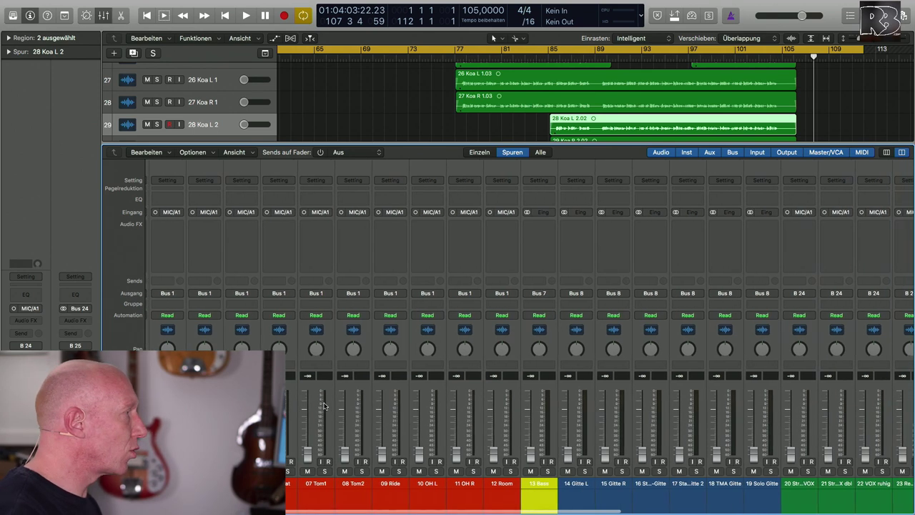
{"action": "scroll", "coordinate": [324, 406], "scroll_direction": "left", "scroll_amount": 4}
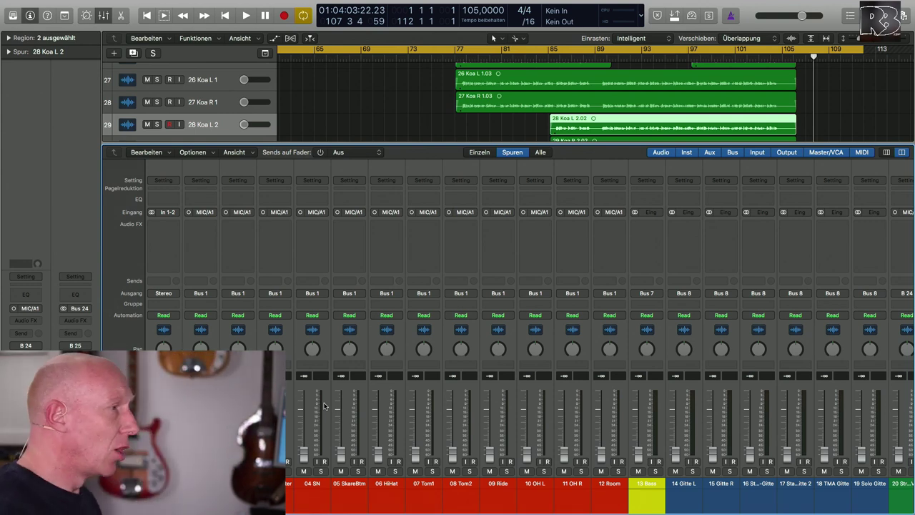
{"action": "scroll", "coordinate": [357, 433], "scroll_direction": "right", "scroll_amount": 15}
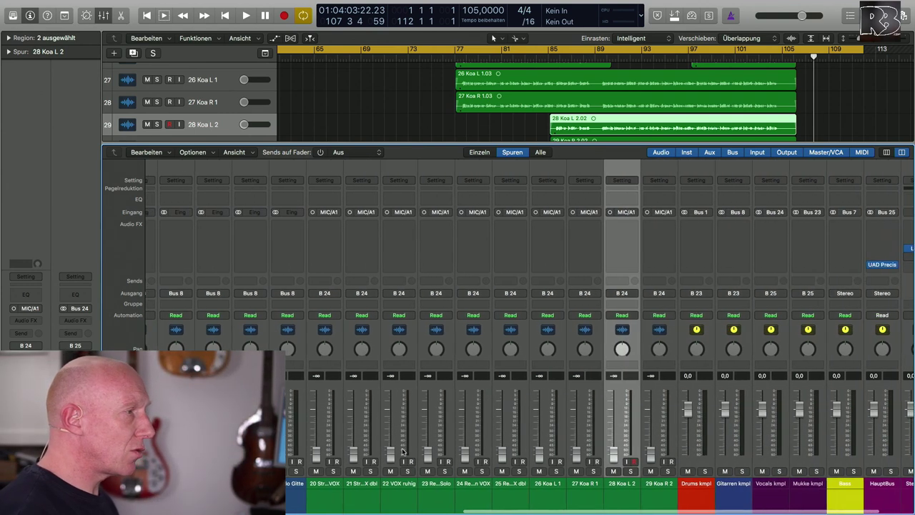
{"action": "scroll", "coordinate": [403, 451], "scroll_direction": "left", "scroll_amount": 15}
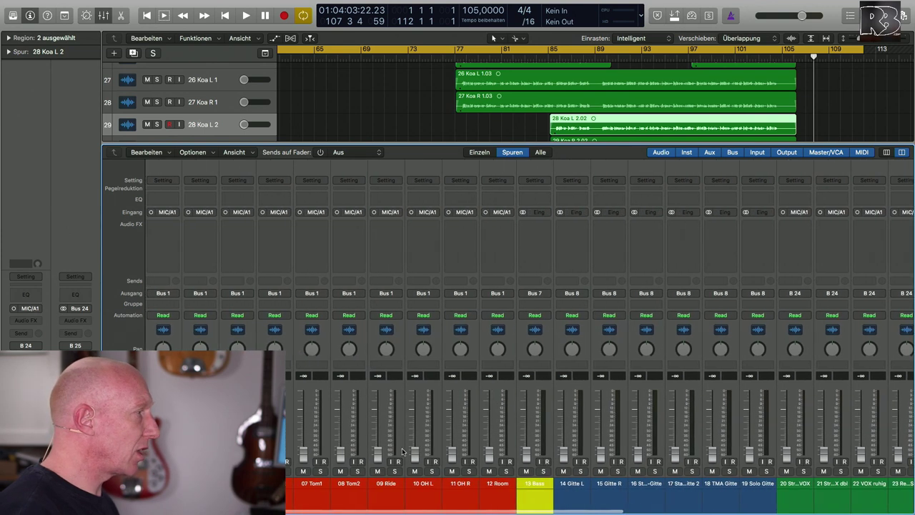
{"action": "scroll", "coordinate": [403, 451], "scroll_direction": "right", "scroll_amount": 15}
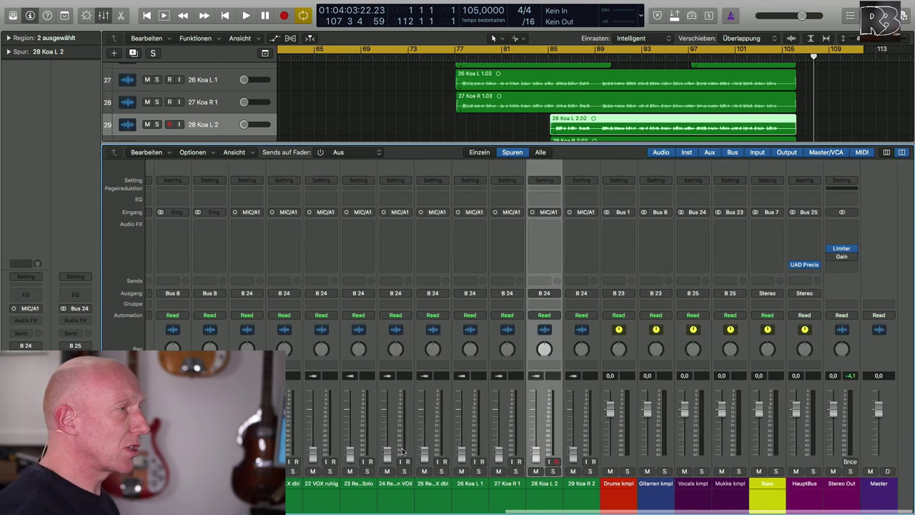
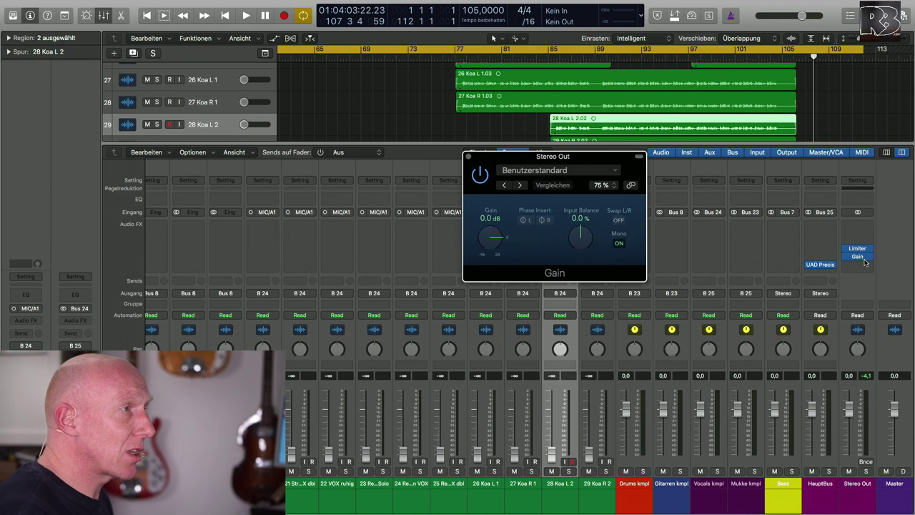
{"action": "left_click", "coordinate": [469, 156]}
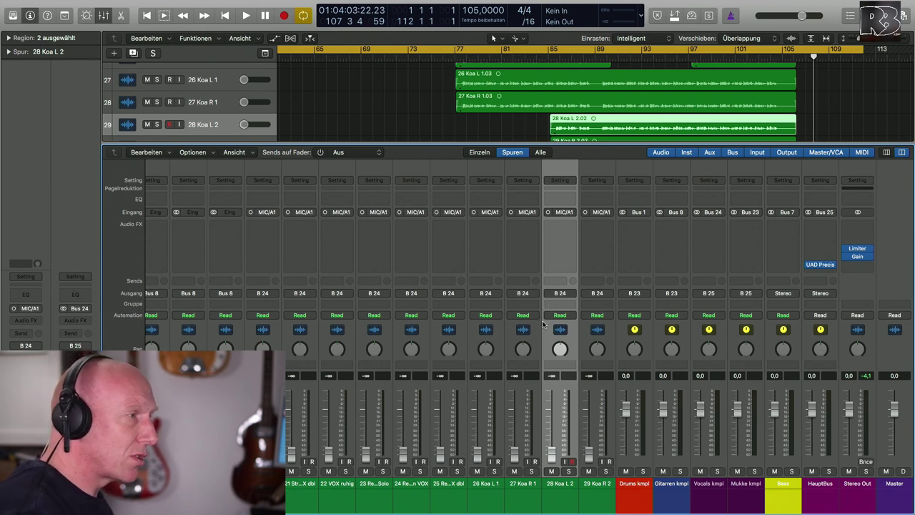
Rename the 01 BD channel as "01 BD Audix D6"
{"action": "scroll", "coordinate": [543, 326], "scroll_direction": "left", "scroll_amount": 10}
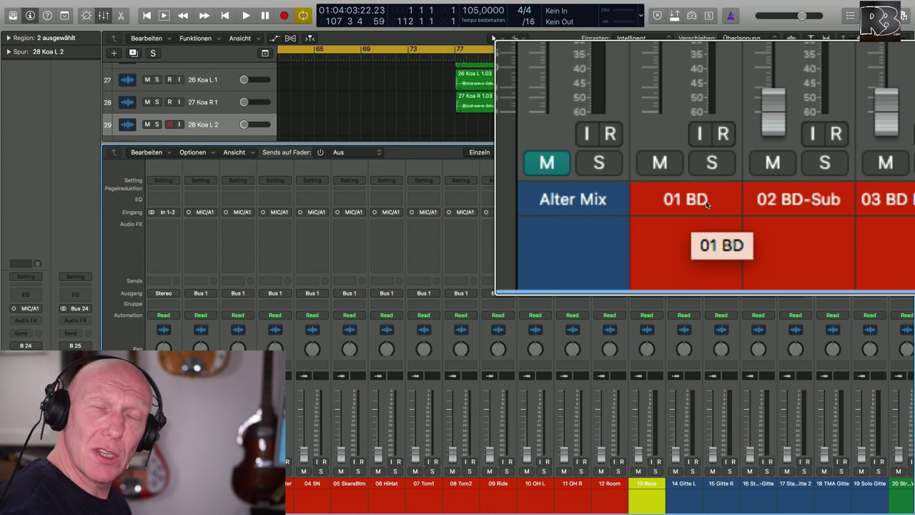
{"action": "double_click", "coordinate": [707, 205]}
{"action": "key", "text": "Right"}
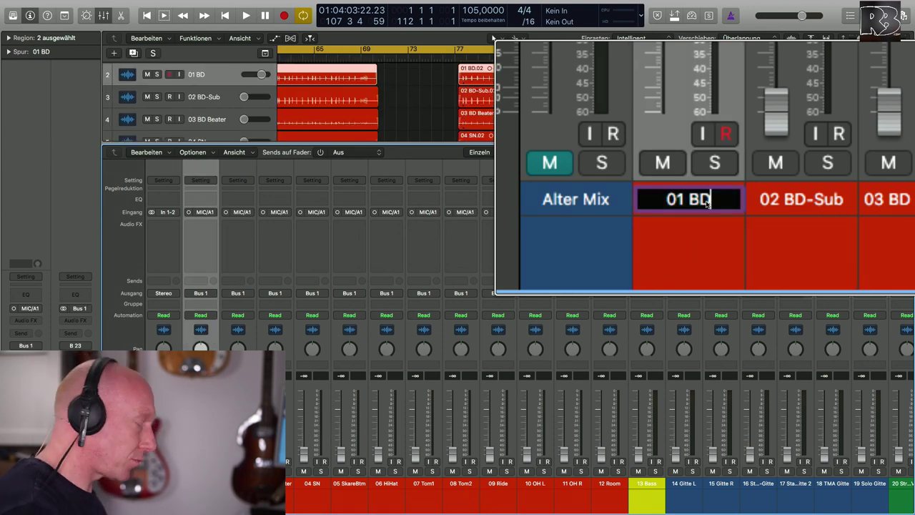
{"action": "type", "text": "Audix D6"}
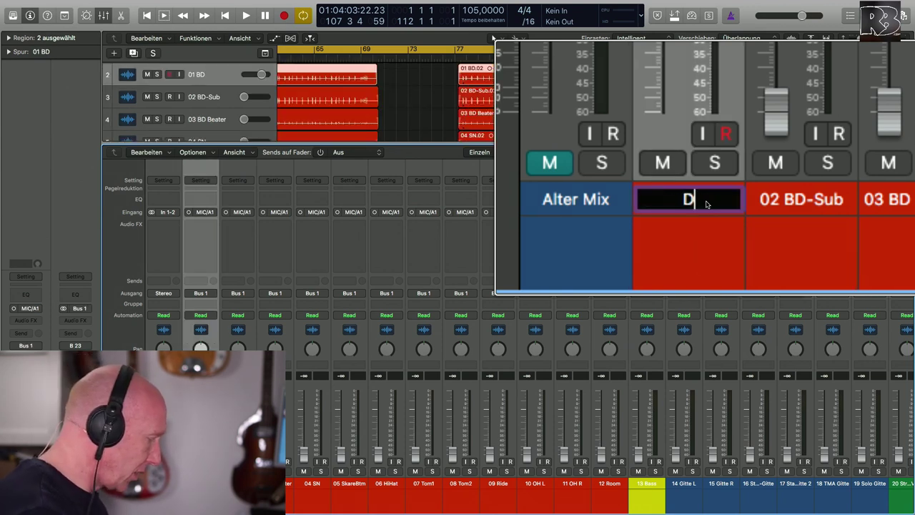
{"action": "key", "text": "Return"}
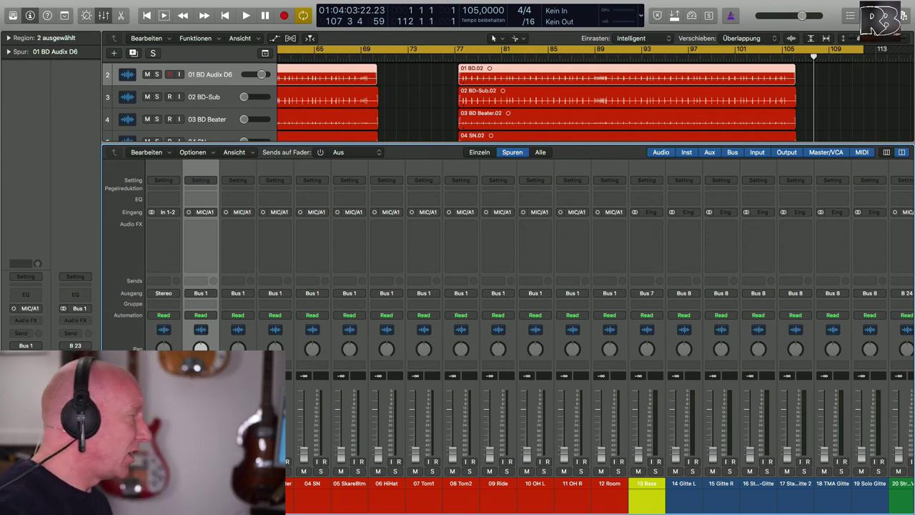
Set the cycle range from bar 78 to bar 105 and audition the 01 BD Audix D6 track within it
{"action": "key", "text": "space"}
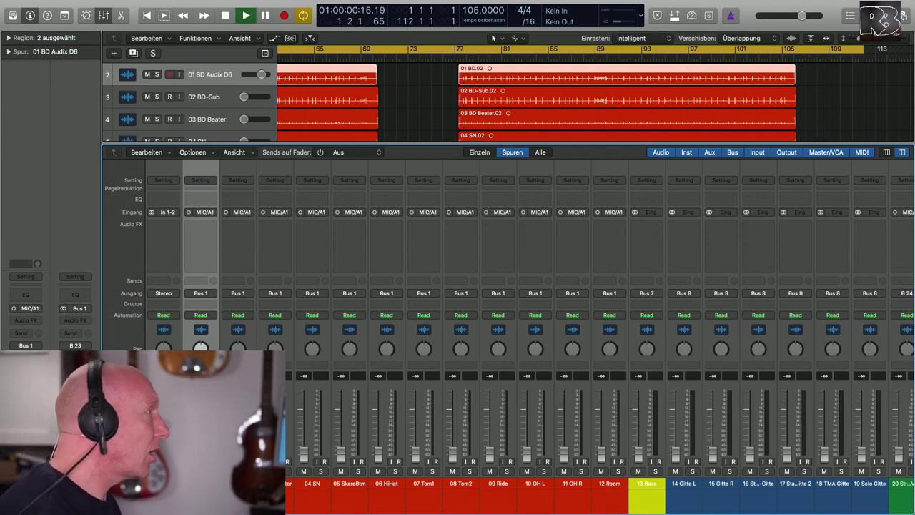
{"action": "key", "text": "space"}
{"action": "left_click", "coordinate": [468, 53]}
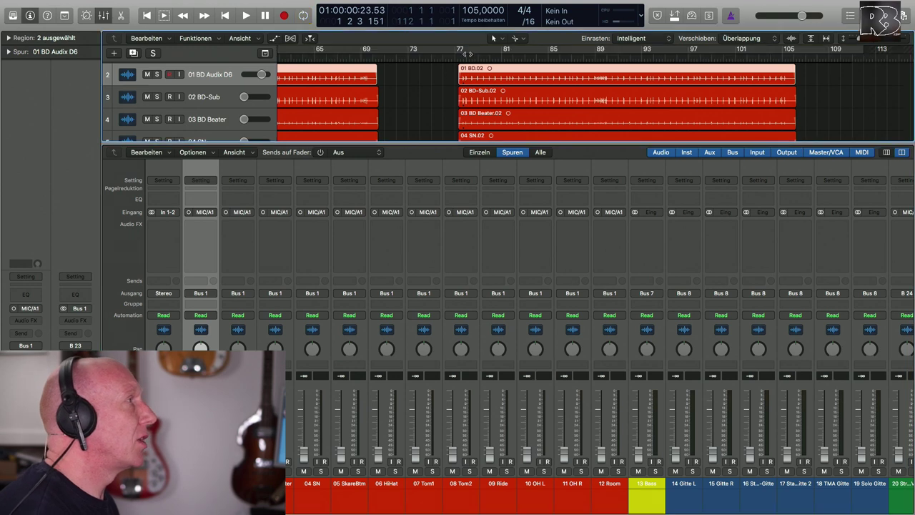
{"action": "left_click_drag", "start_coordinate": [463, 51], "coordinate": [781, 70]}
{"action": "key", "text": "space"}
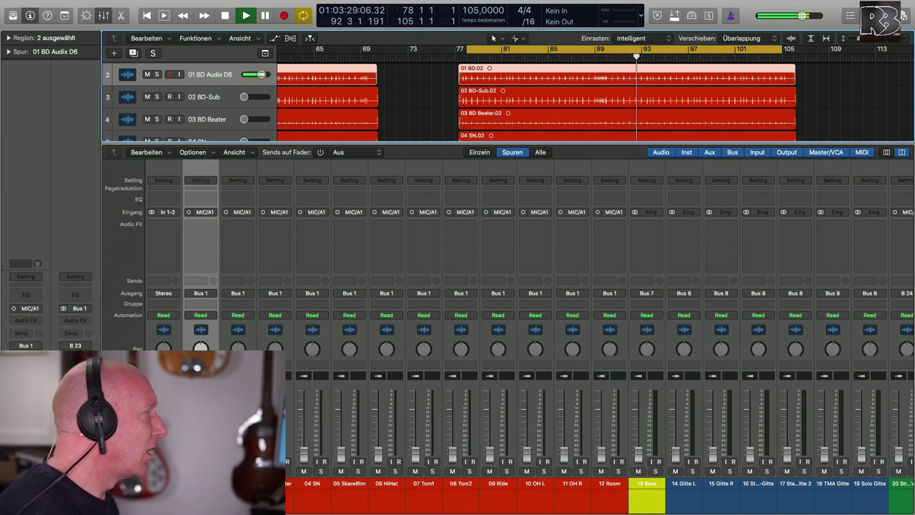
{"action": "key", "text": "space"}
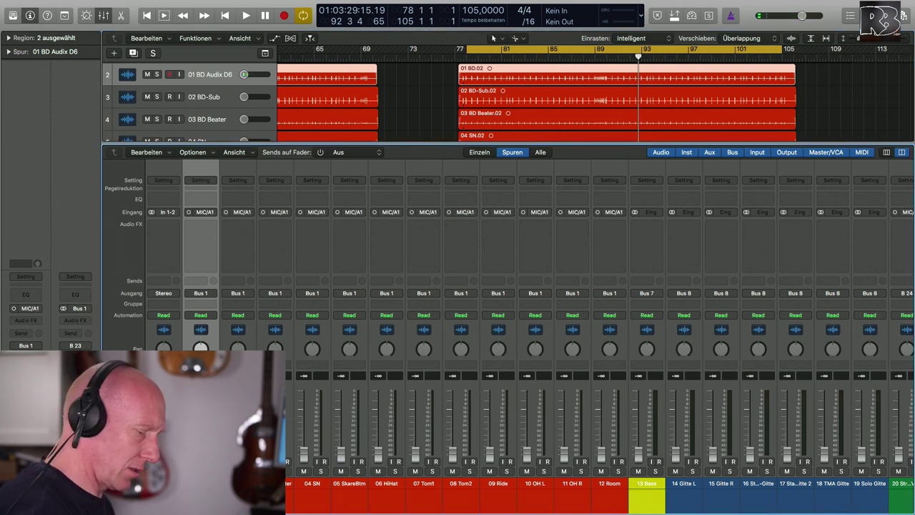
Play the cycle range, insert a Channel EQ on 02 BD-Sub, check its frequency spectrum and close the plug-in window
{"action": "key", "text": "space"}
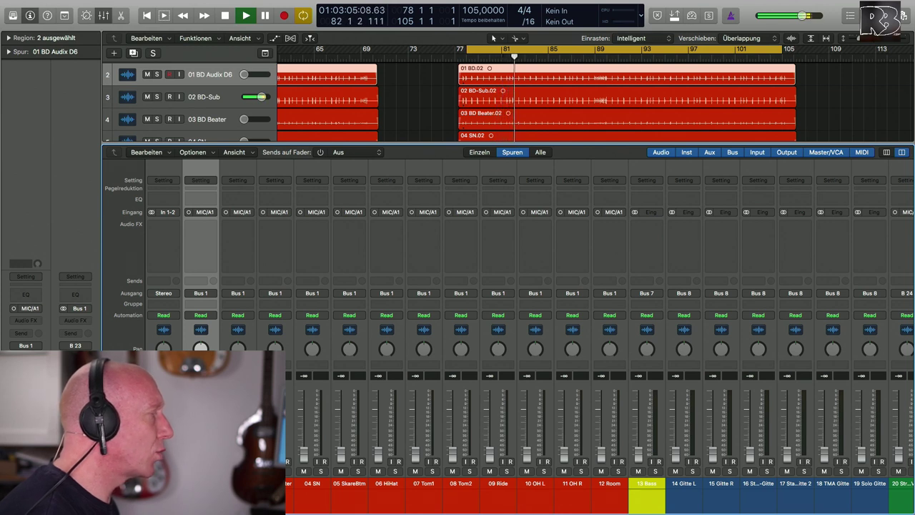
{"action": "left_click", "coordinate": [243, 200]}
{"action": "left_click_drag", "start_coordinate": [257, 14], "coordinate": [589, 34]}
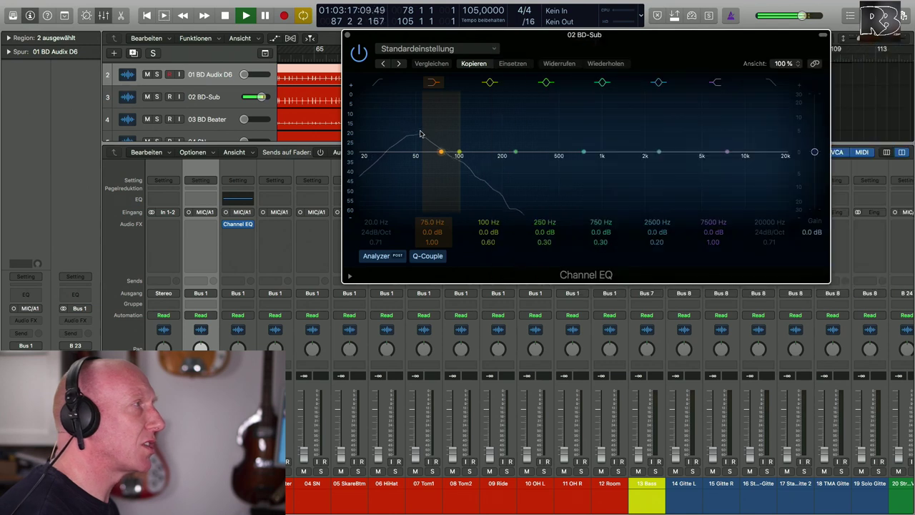
{"action": "left_click", "coordinate": [347, 35]}
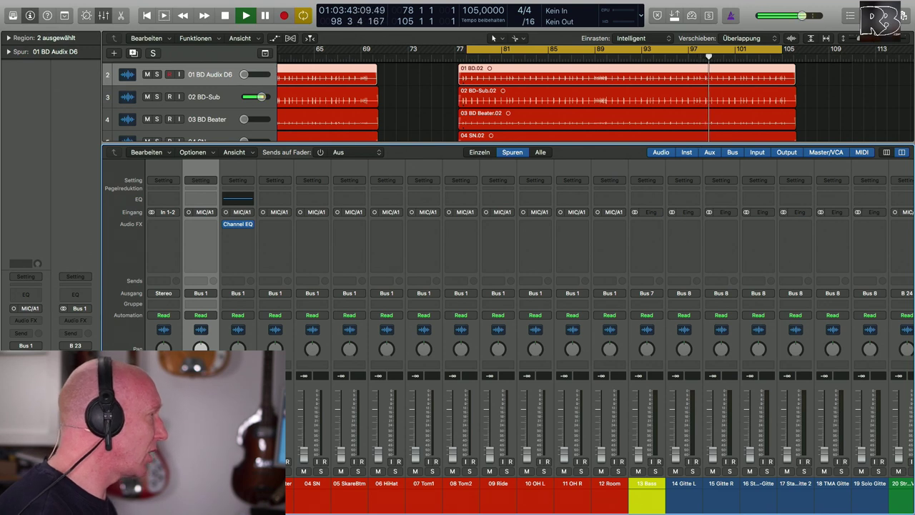
Restart cycle playback to audition 03 BD Beater and insert a Channel EQ on its channel
{"action": "key", "text": "space"}
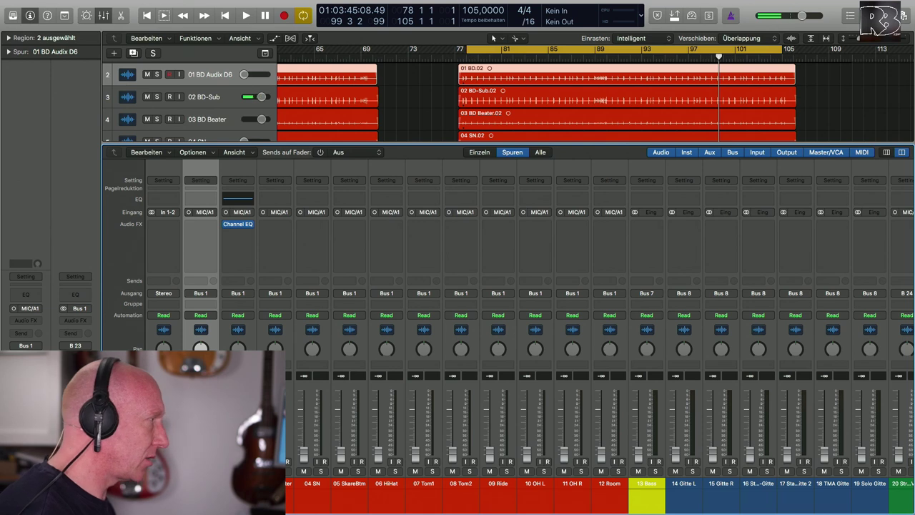
{"action": "key", "text": "space"}
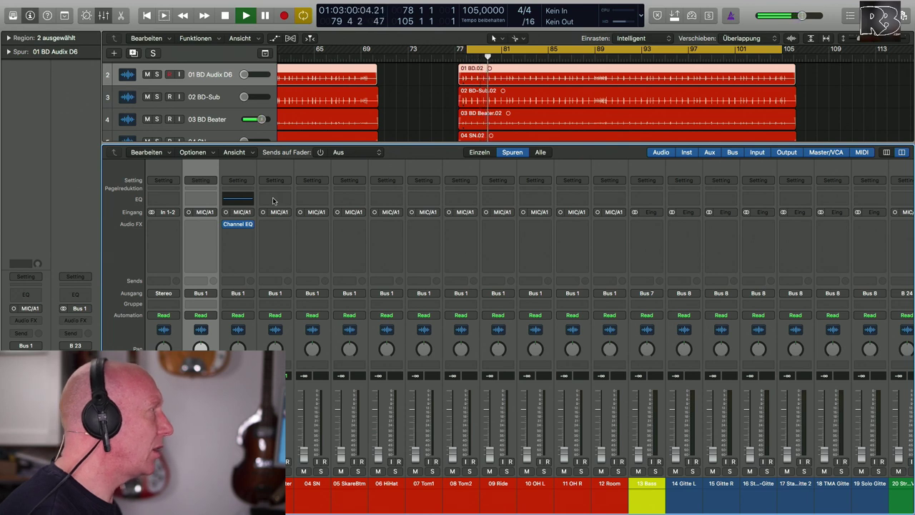
{"action": "left_click", "coordinate": [238, 224]}
{"action": "left_click_drag", "start_coordinate": [351, 15], "coordinate": [679, 50]}
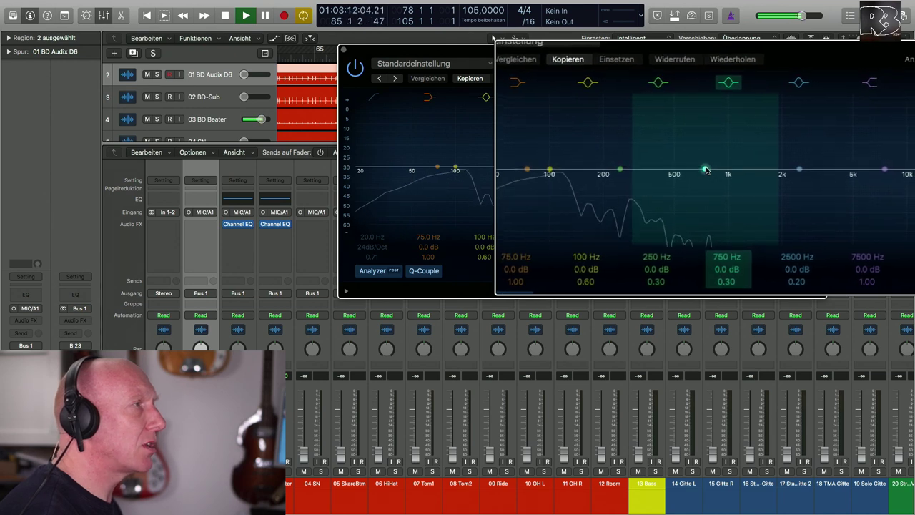
Boost the Channel EQ's upper-mid bell band by 13.5 dB at 790 Hz and narrow it to a Q of 1.20
{"action": "left_click_drag", "start_coordinate": [705, 170], "coordinate": [705, 113]}
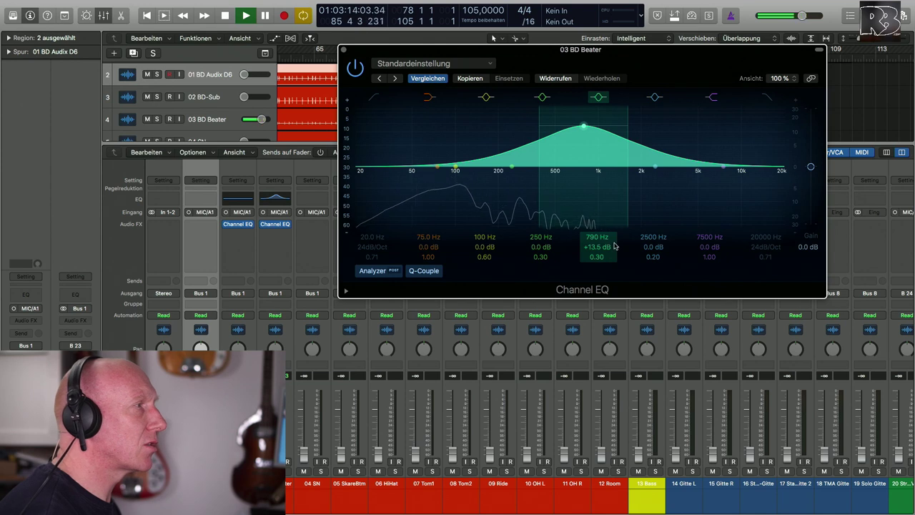
{"action": "left_click_drag", "start_coordinate": [596, 256], "coordinate": [589, 248]}
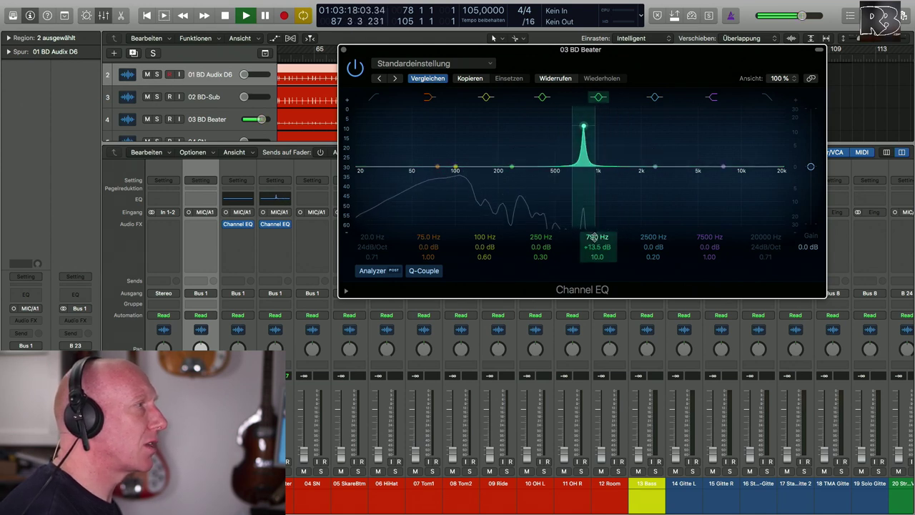
{"action": "left_click_drag", "start_coordinate": [596, 256], "coordinate": [596, 277]}
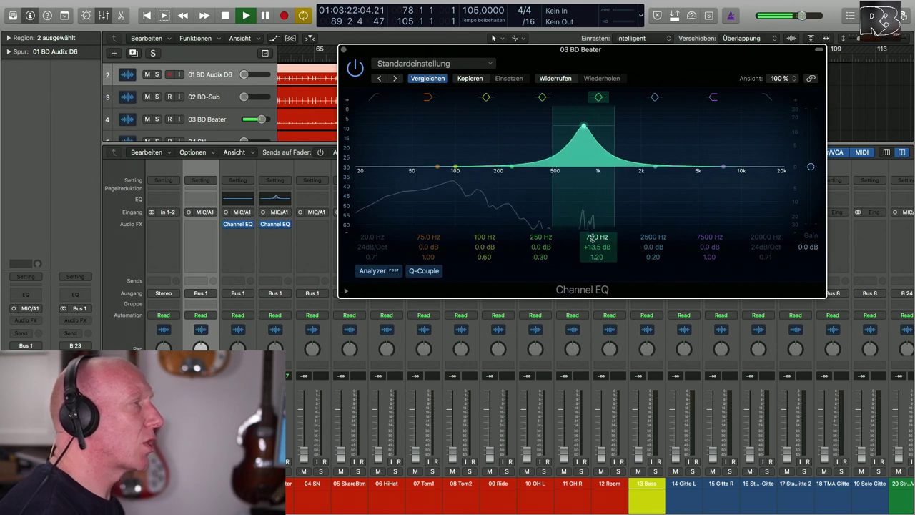
Stop playback, reset the 790 Hz band's gain to 0.0 dB and close the 03 BD Beater Channel EQ
{"action": "key", "text": "space"}
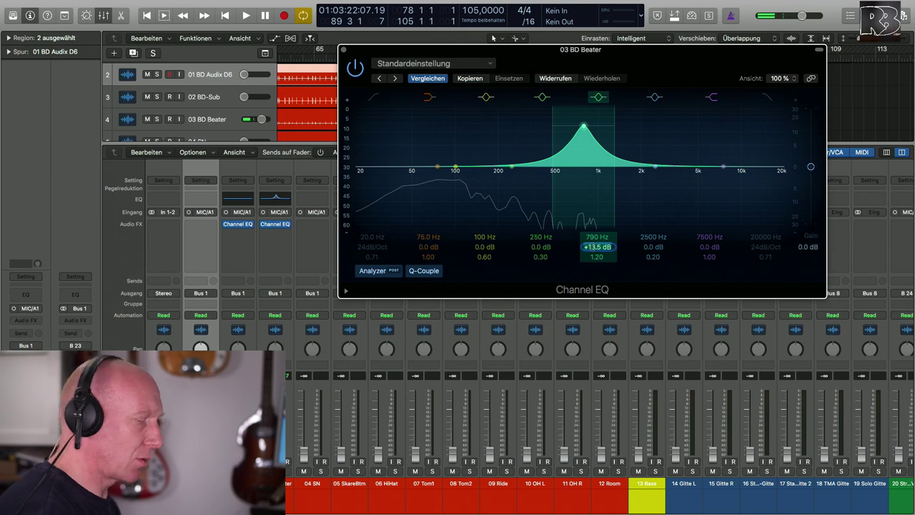
{"action": "left_click", "coordinate": [592, 247], "text": "alt"}
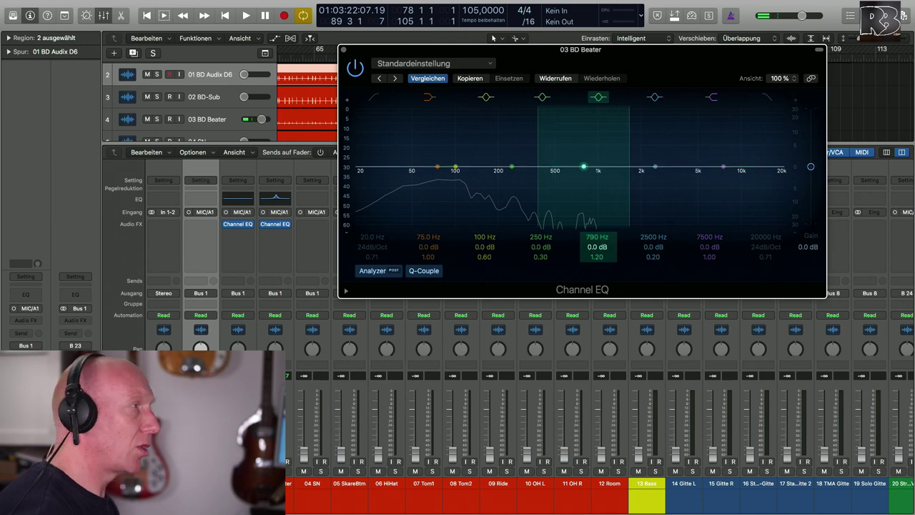
{"action": "left_click", "coordinate": [344, 50]}
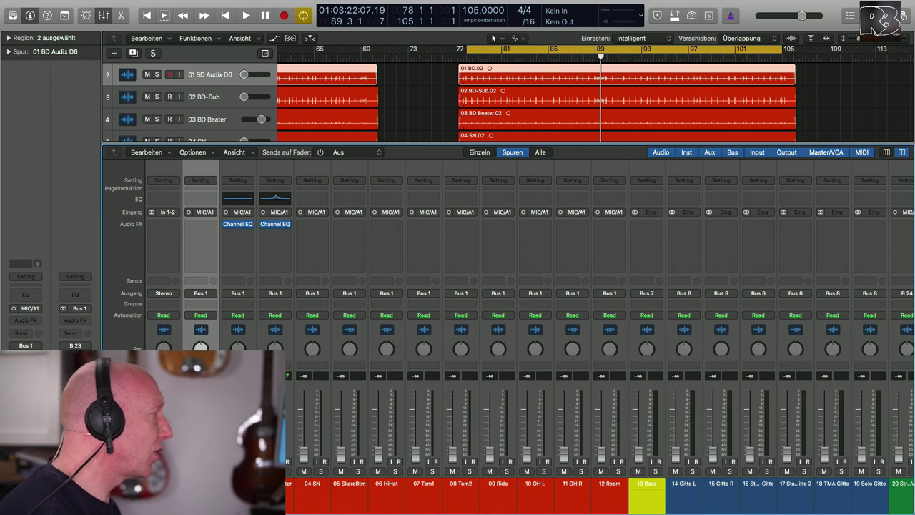
During cycle playback, check the bus and Stereo Out levels and raise 01 BD Audix D6 to blend with 02 BD-Sub and 03 BD Beater
{"action": "key", "text": "space"}
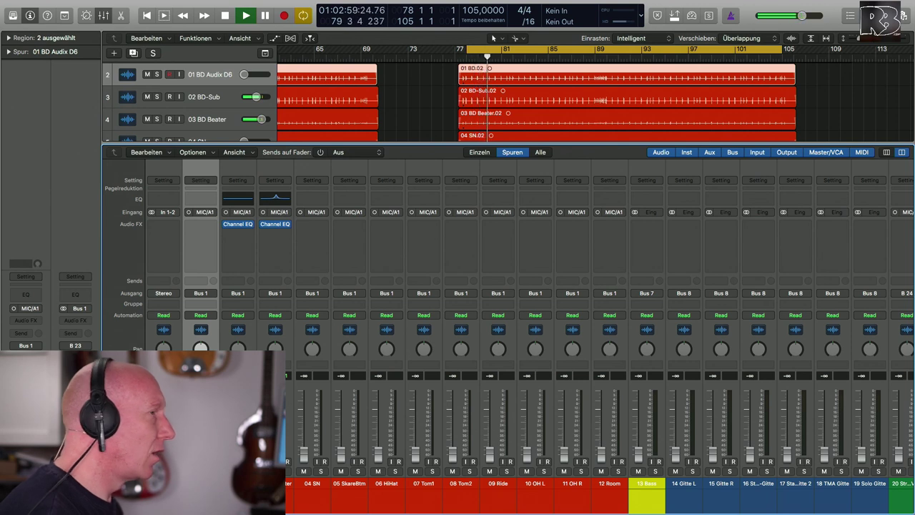
{"action": "scroll", "coordinate": [458, 415], "scroll_direction": "right", "scroll_amount": 10}
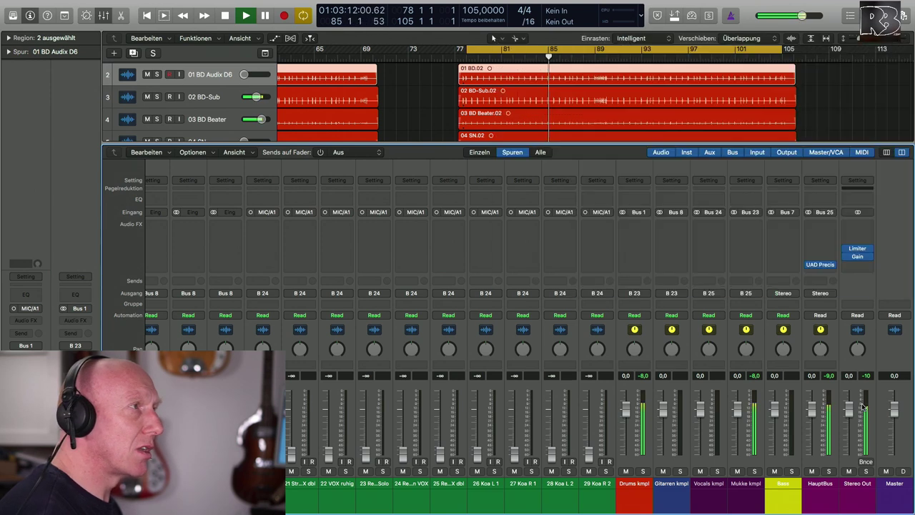
{"action": "left_click_drag", "start_coordinate": [630, 510], "coordinate": [409, 512]}
{"action": "scroll", "coordinate": [410, 512], "scroll_direction": "left", "scroll_amount": 5}
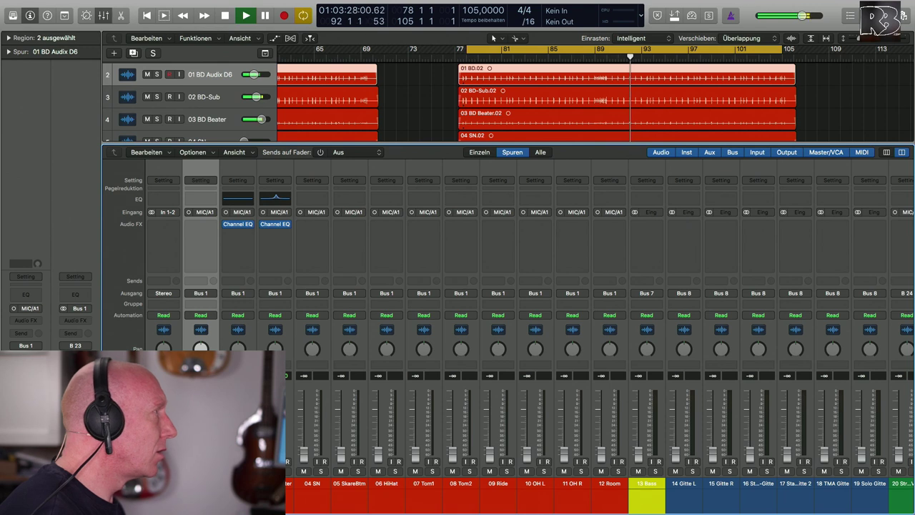
{"action": "key", "text": "space"}
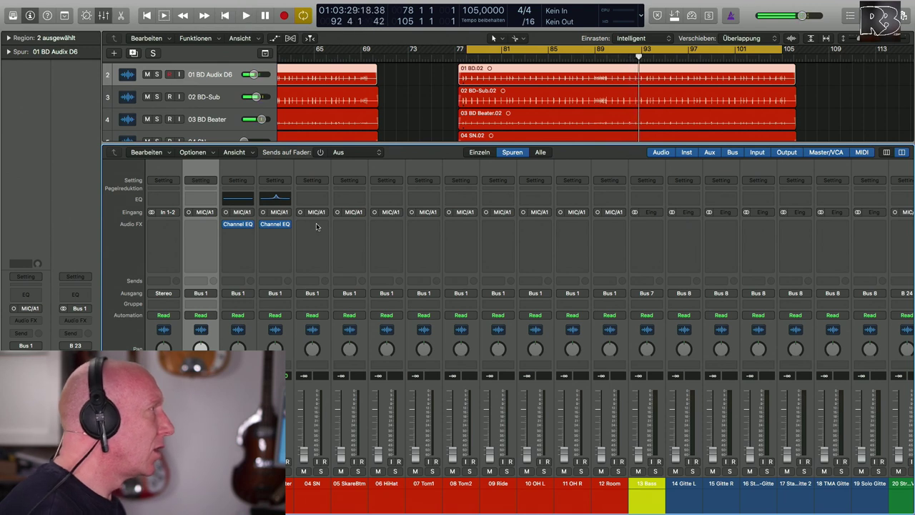
Hide the mixer, enlarge the bass drum waveforms and place the playhead at the onset of the hit just before bar 80
{"action": "scroll", "coordinate": [447, 99], "scroll_direction": "up", "scroll_amount": 1}
{"action": "key", "text": "x"}
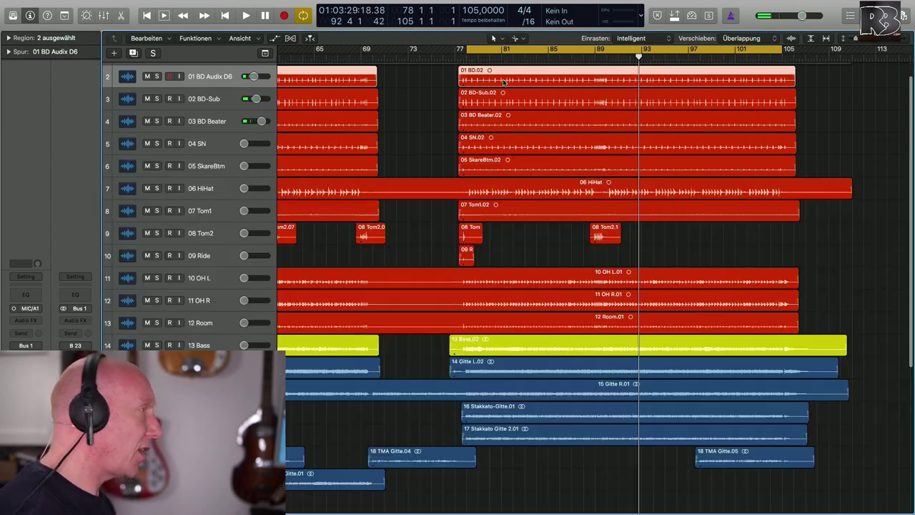
{"action": "key", "text": "z"}
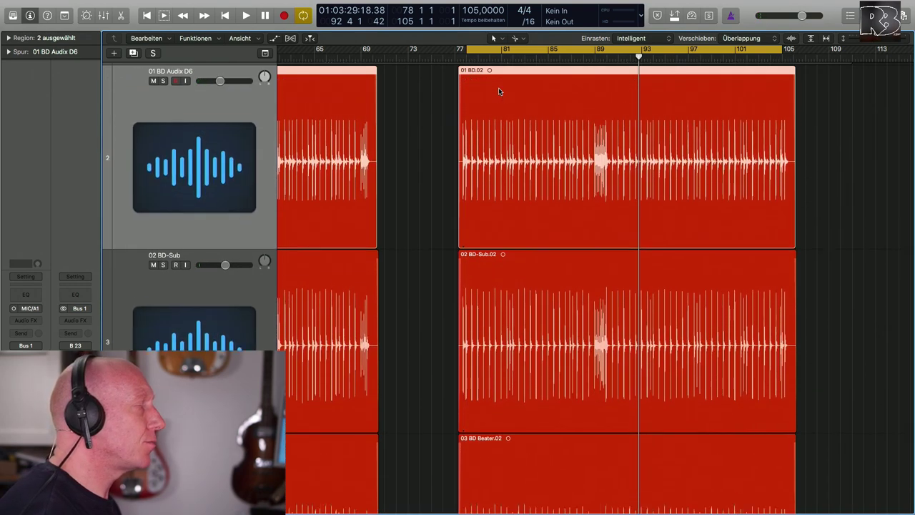
{"action": "scroll", "coordinate": [498, 88], "scroll_direction": "right", "scroll_amount": 10}
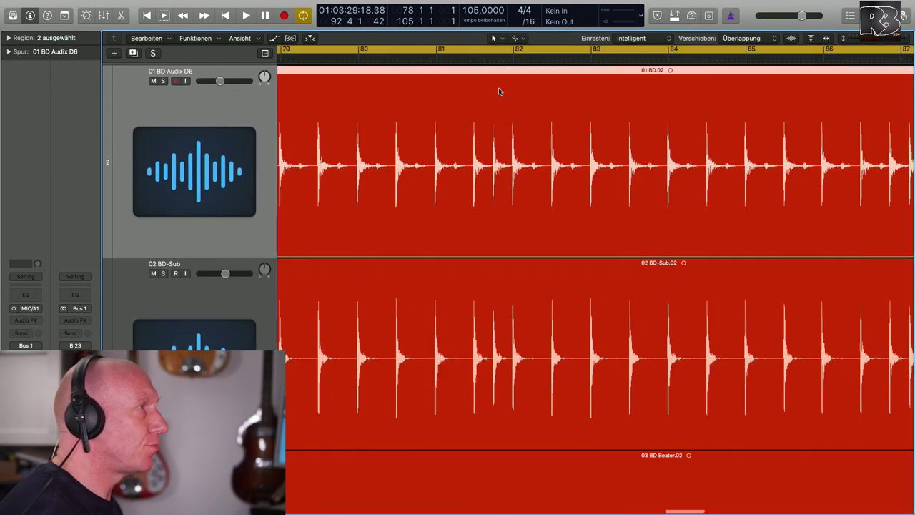
{"action": "scroll", "coordinate": [498, 88], "scroll_direction": "up", "scroll_amount": 10}
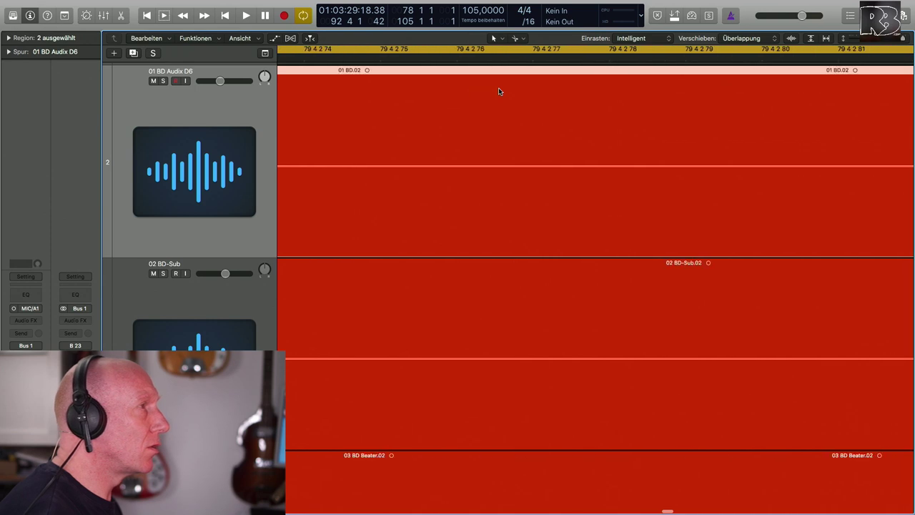
{"action": "scroll", "coordinate": [498, 87], "scroll_direction": "right", "scroll_amount": 10}
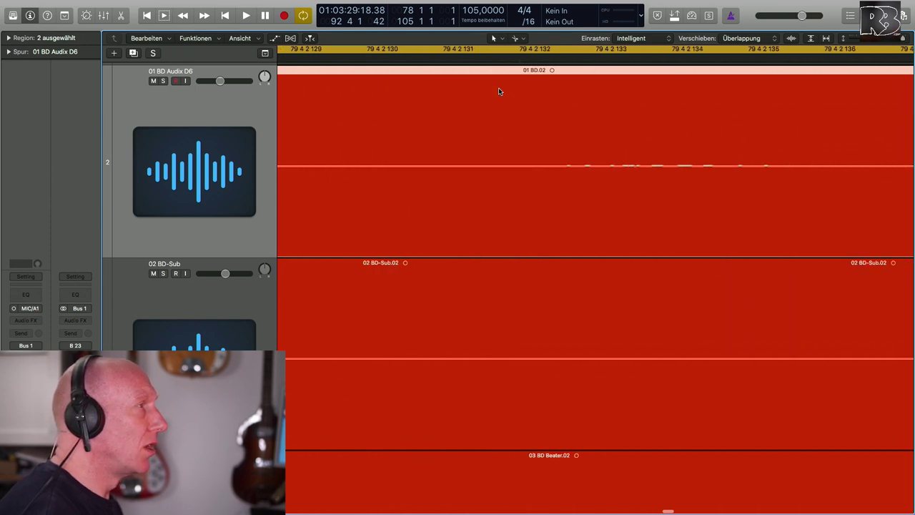
{"action": "scroll", "coordinate": [498, 87], "scroll_direction": "right", "scroll_amount": 8}
{"action": "scroll", "coordinate": [498, 87], "scroll_direction": "down", "scroll_amount": 10}
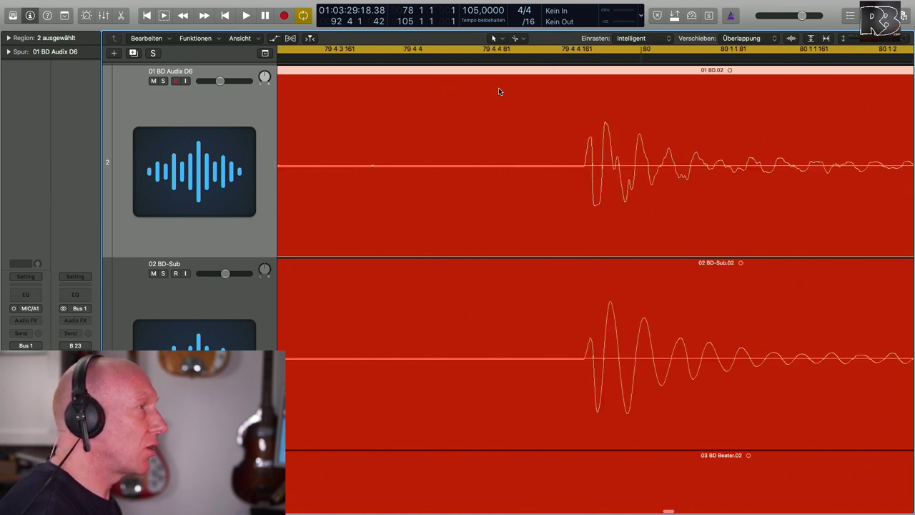
{"action": "scroll", "coordinate": [498, 87], "scroll_direction": "up", "scroll_amount": 6}
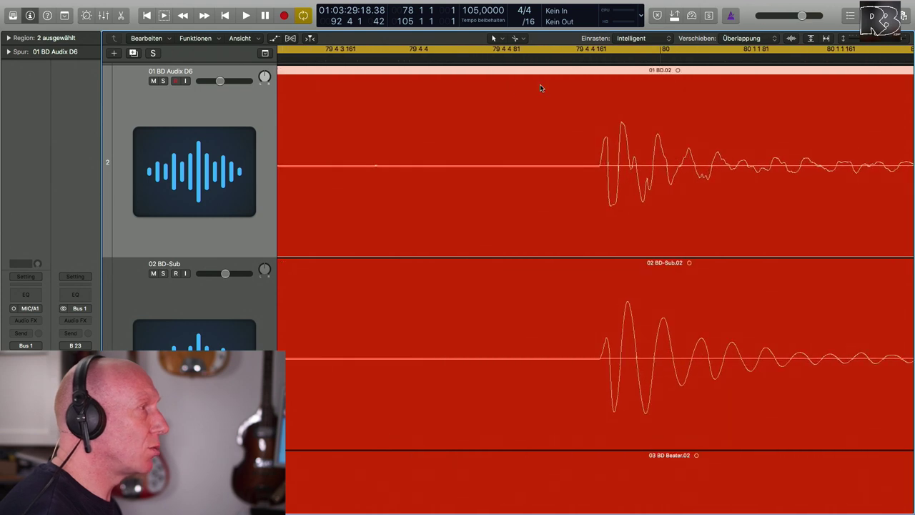
{"action": "left_click", "coordinate": [605, 60]}
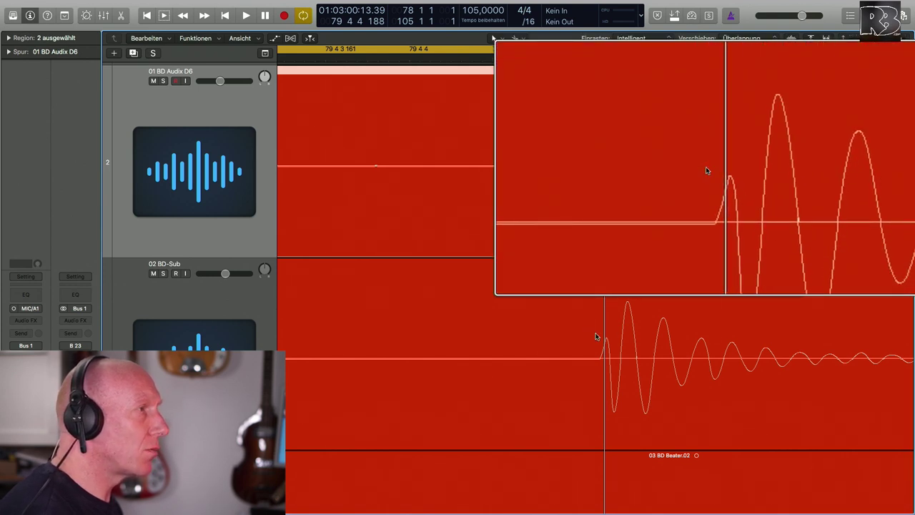
Compare the hit's onset across the three bass drum waveforms, moving the playhead to 79 4 4 191 as the reference
{"action": "key", "text": "super+Down"}
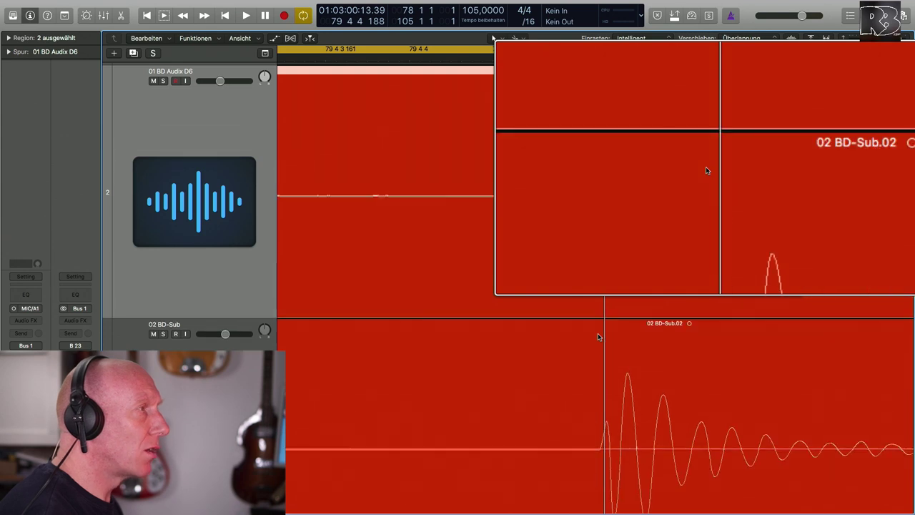
{"action": "scroll", "coordinate": [599, 337], "scroll_direction": "down", "scroll_amount": 5}
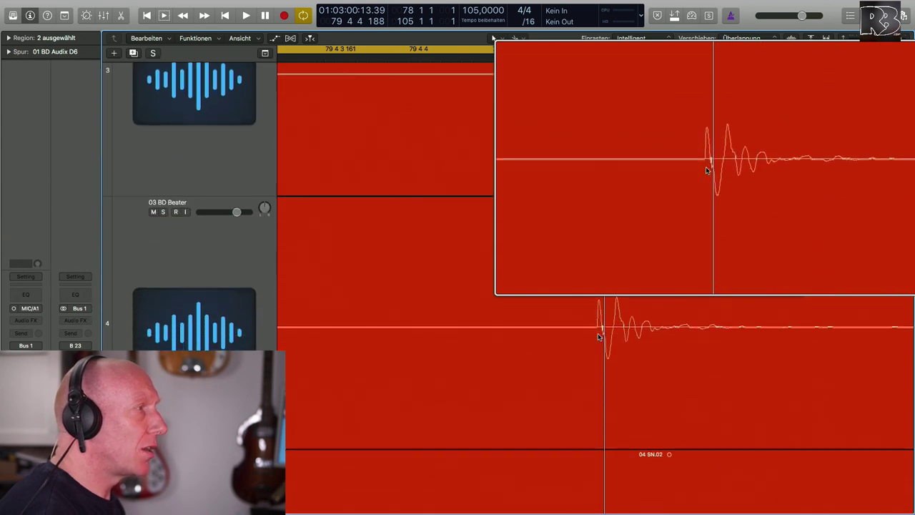
{"action": "scroll", "coordinate": [599, 337], "scroll_direction": "down", "scroll_amount": 3}
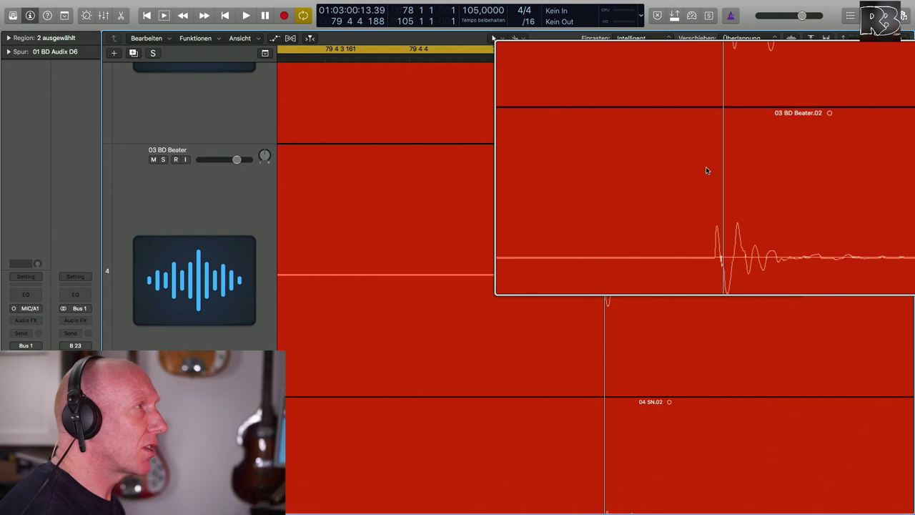
{"action": "scroll", "coordinate": [589, 194], "scroll_direction": "up", "scroll_amount": 5}
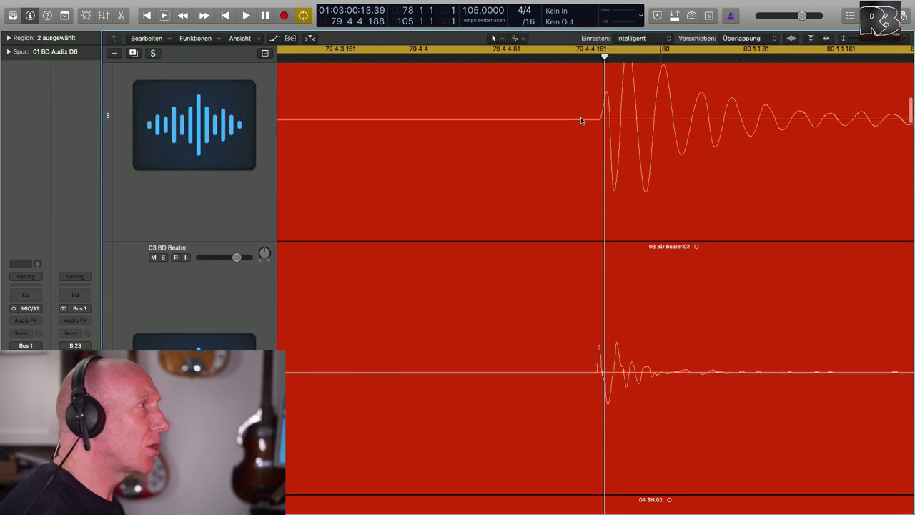
{"action": "scroll", "coordinate": [584, 114], "scroll_direction": "up", "scroll_amount": 2}
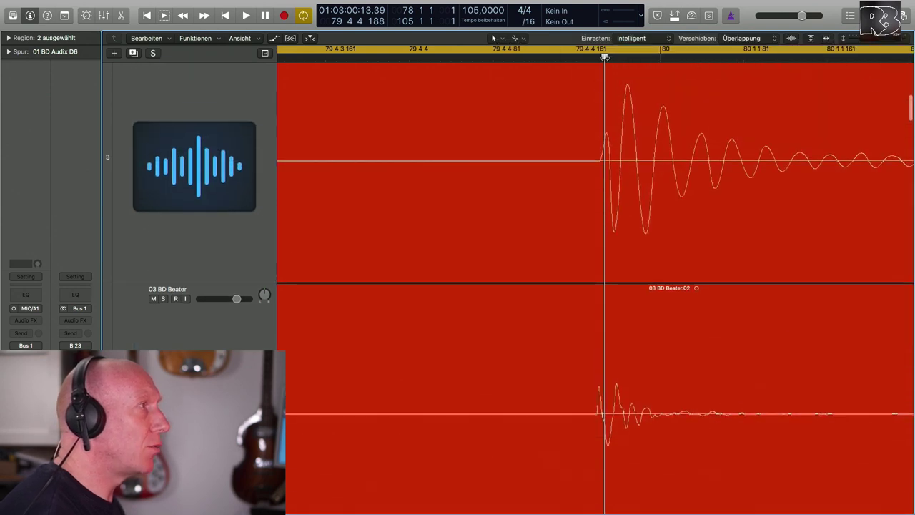
{"action": "left_click_drag", "start_coordinate": [604, 57], "coordinate": [608, 60]}
{"action": "scroll", "coordinate": [605, 86], "scroll_direction": "up", "scroll_amount": 5}
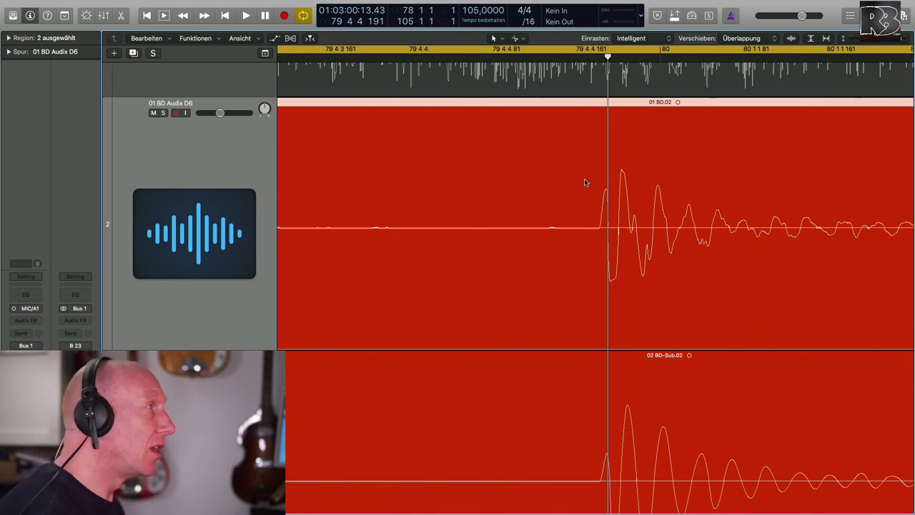
Restore the smaller track height, show the mixer and remove the Channel EQs from 02 BD-Sub and 03 BD Beater
{"action": "key", "text": "z"}
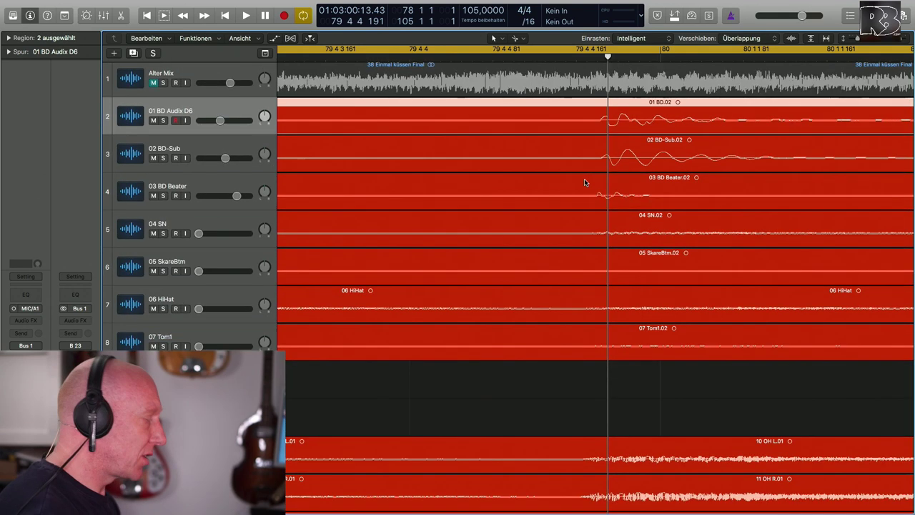
{"action": "key", "text": "x"}
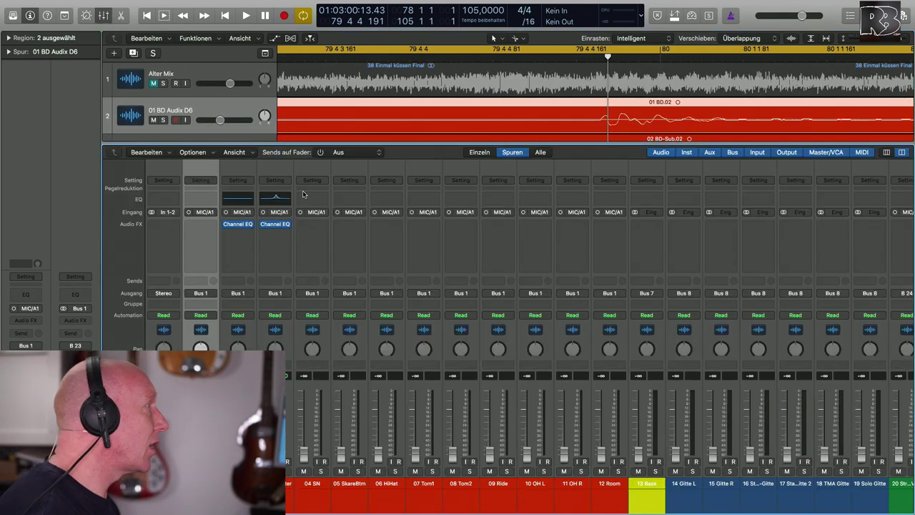
{"action": "left_click", "coordinate": [250, 223]}
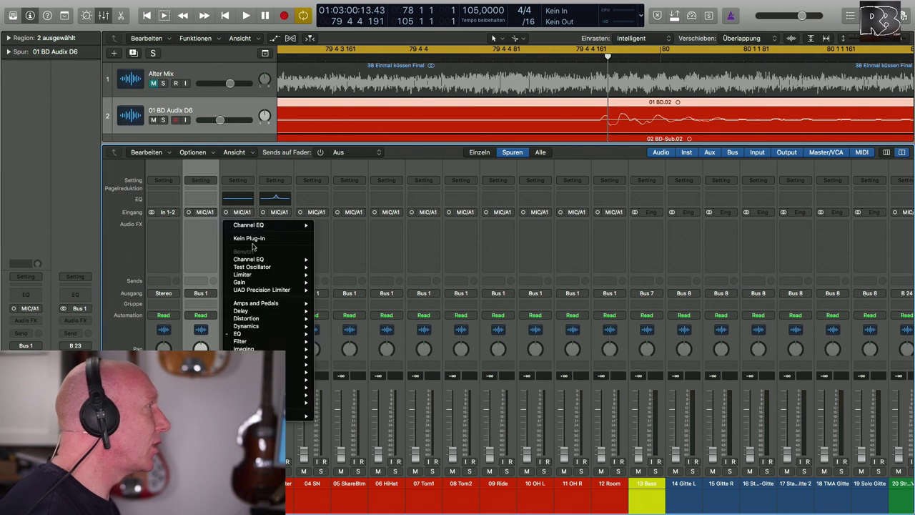
{"action": "left_click", "coordinate": [268, 236]}
{"action": "left_click", "coordinate": [277, 224]}
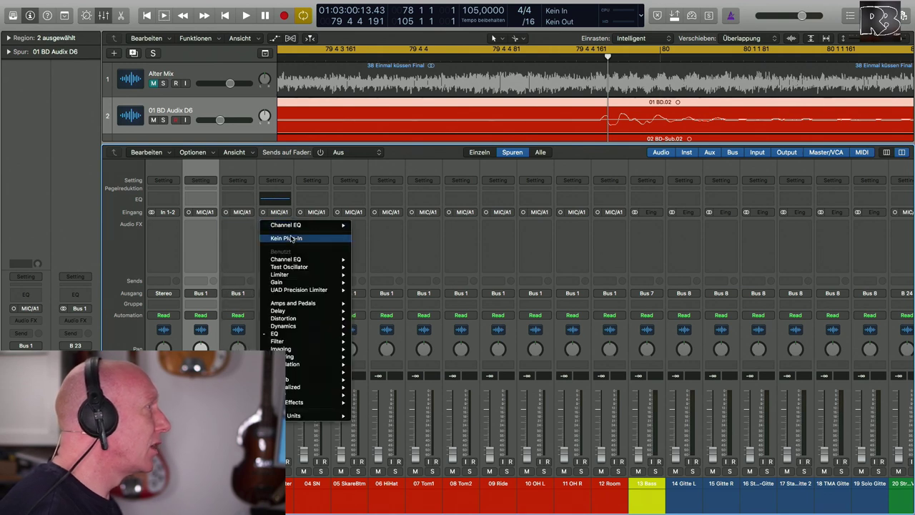
{"action": "left_click", "coordinate": [289, 239]}
Insert the Sound Radix Auto-Align plug-in on 01 BD Audix D6 and position its window clear of the bass drum channels
{"action": "left_click", "coordinate": [204, 223]}
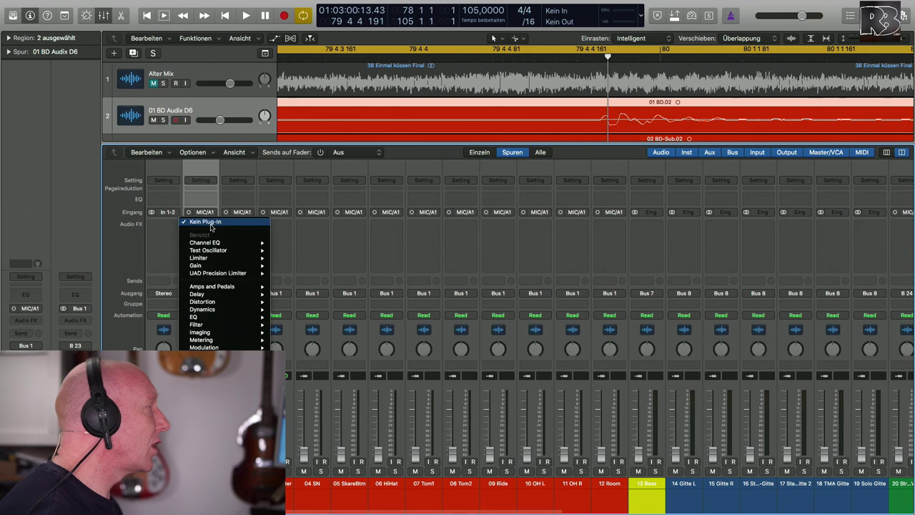
{"action": "mouse_move", "coordinate": [243, 386]}
{"action": "mouse_move", "coordinate": [314, 448]}
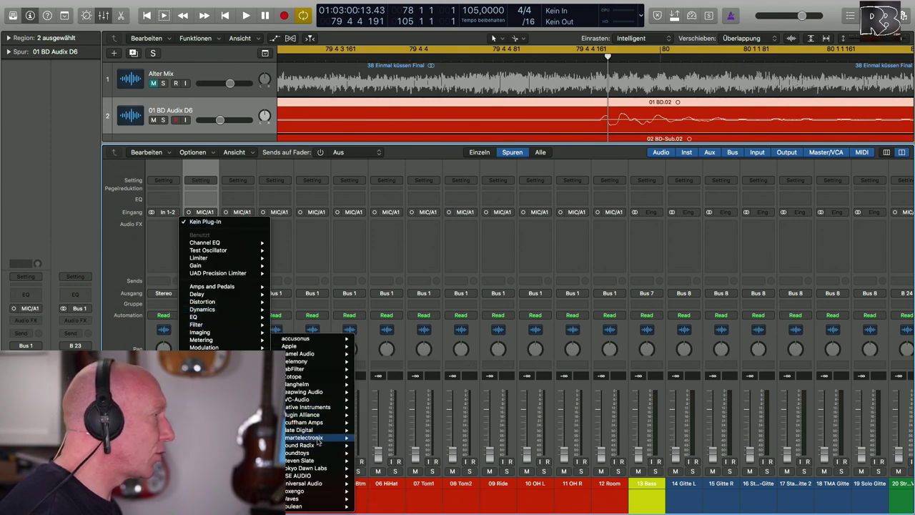
{"action": "mouse_move", "coordinate": [314, 476]}
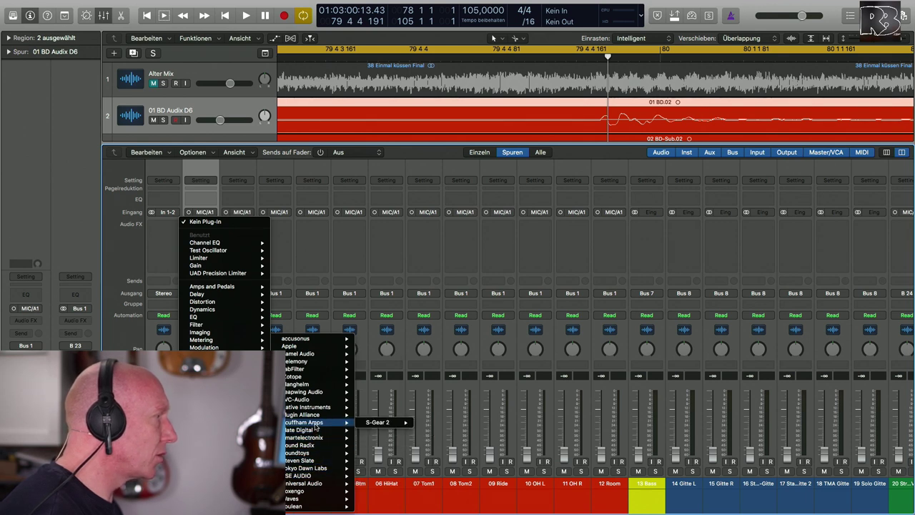
{"action": "mouse_move", "coordinate": [318, 418]}
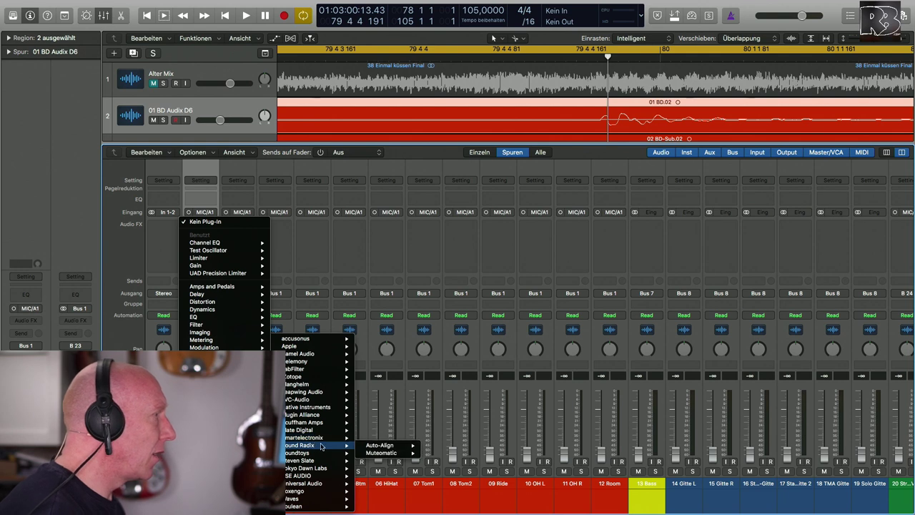
{"action": "mouse_move", "coordinate": [378, 444]}
{"action": "left_click", "coordinate": [433, 446]}
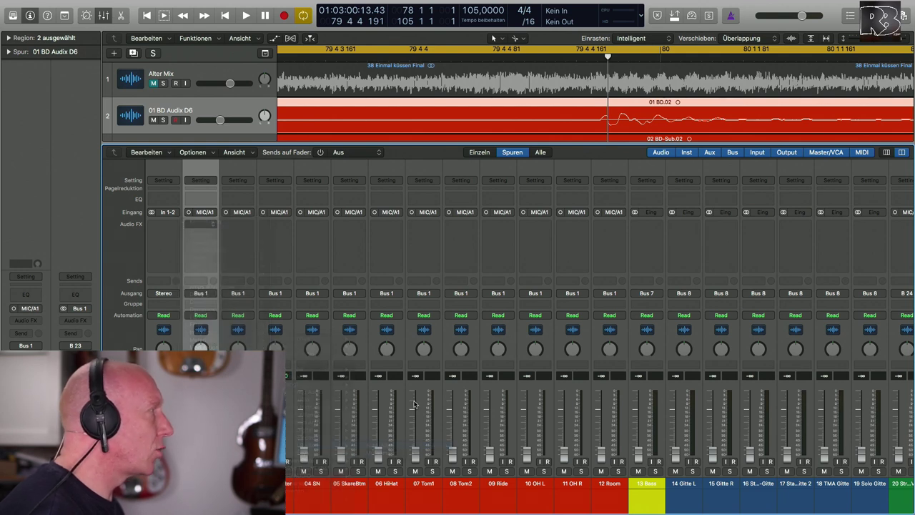
{"action": "left_click_drag", "start_coordinate": [191, 15], "coordinate": [577, 180]}
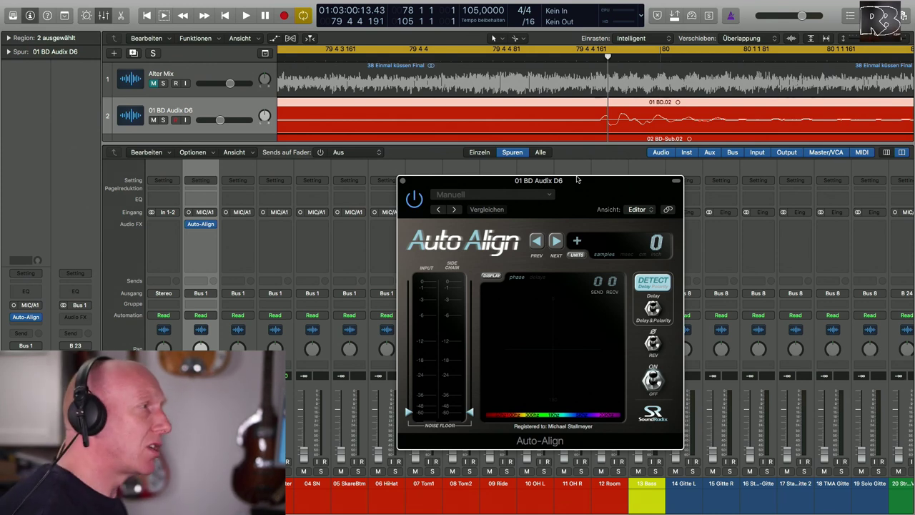
{"action": "left_click_drag", "start_coordinate": [576, 183], "coordinate": [588, 166]}
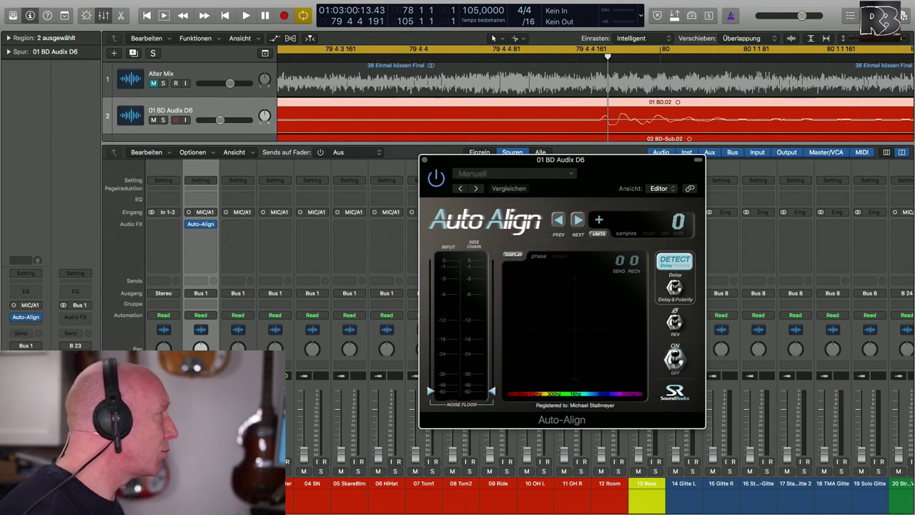
Move Auto-Align to 02 BD-Sub and set its send channel to 1
{"action": "left_click_drag", "start_coordinate": [200, 225], "coordinate": [239, 228]}
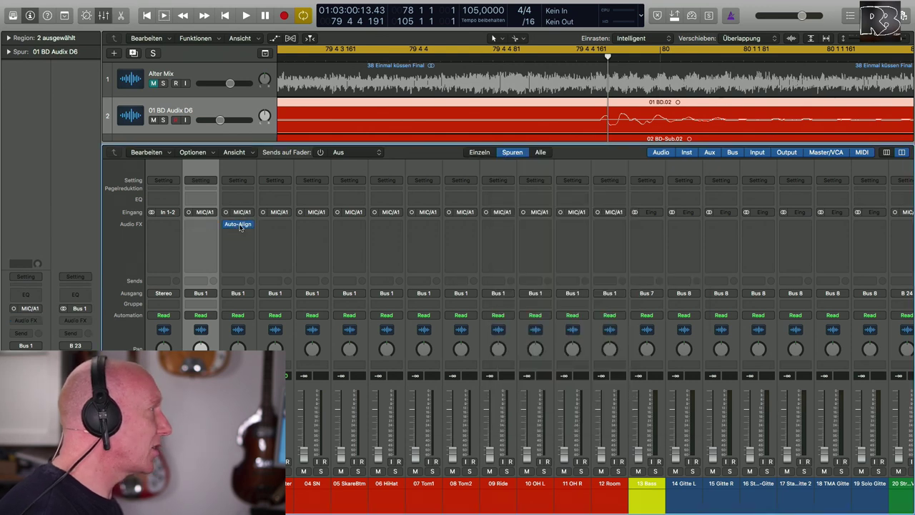
{"action": "left_click", "coordinate": [238, 223]}
{"action": "left_click_drag", "start_coordinate": [207, 29], "coordinate": [672, 88]}
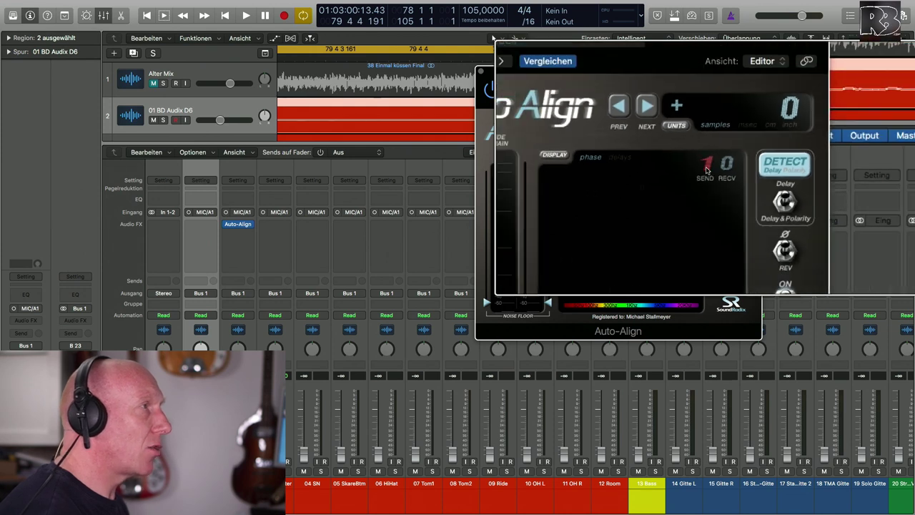
{"action": "left_click", "coordinate": [481, 71]}
Copy Auto-Align from 02 BD-Sub to the other two bass drum channels and set 01 BD Audix D6 to send 0, receive 1
{"action": "left_click_drag", "start_coordinate": [240, 224], "coordinate": [211, 226]}
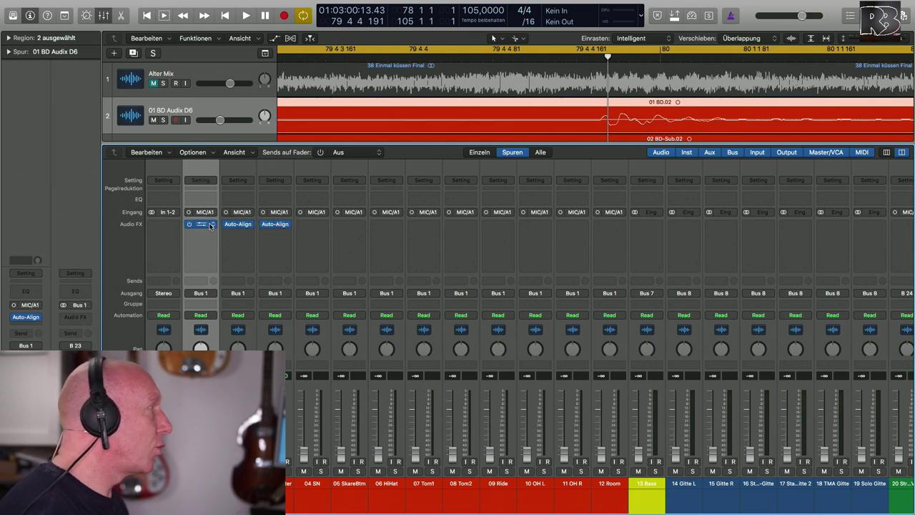
{"action": "left_click", "coordinate": [210, 226]}
{"action": "left_click_drag", "start_coordinate": [174, 20], "coordinate": [618, 62]}
{"action": "left_click_drag", "start_coordinate": [659, 167], "coordinate": [658, 160]}
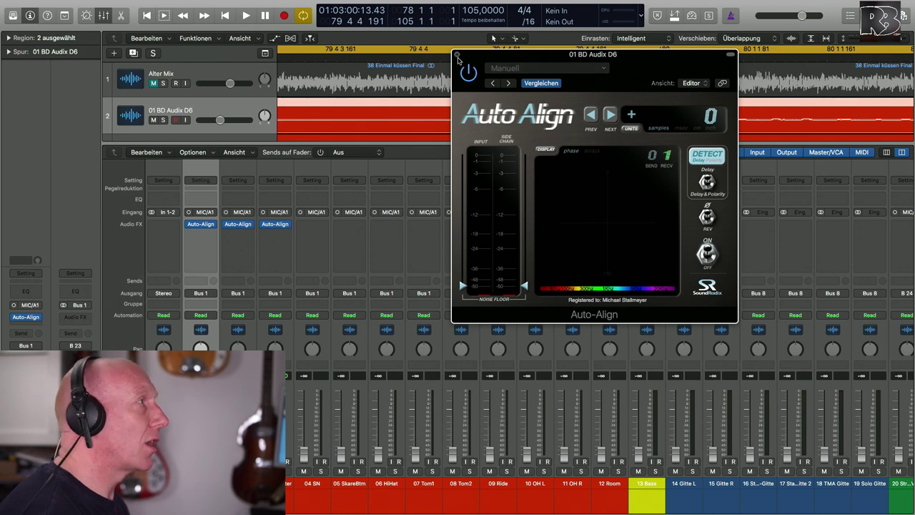
{"action": "left_click", "coordinate": [457, 55]}
Set Auto-Align on 03 BD Beater to send 0, receive 1, and check the send channel on 02 BD-Sub
{"action": "left_click", "coordinate": [274, 224]}
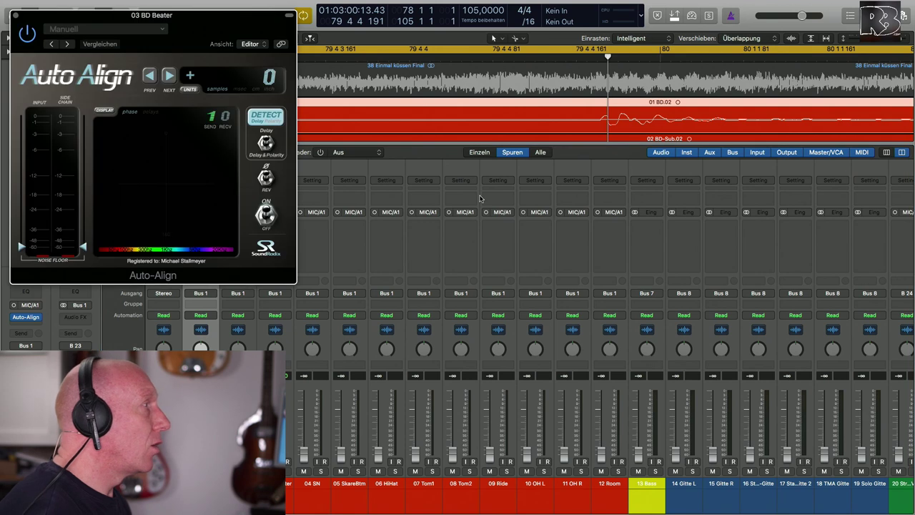
{"action": "left_click_drag", "start_coordinate": [185, 17], "coordinate": [645, 52]}
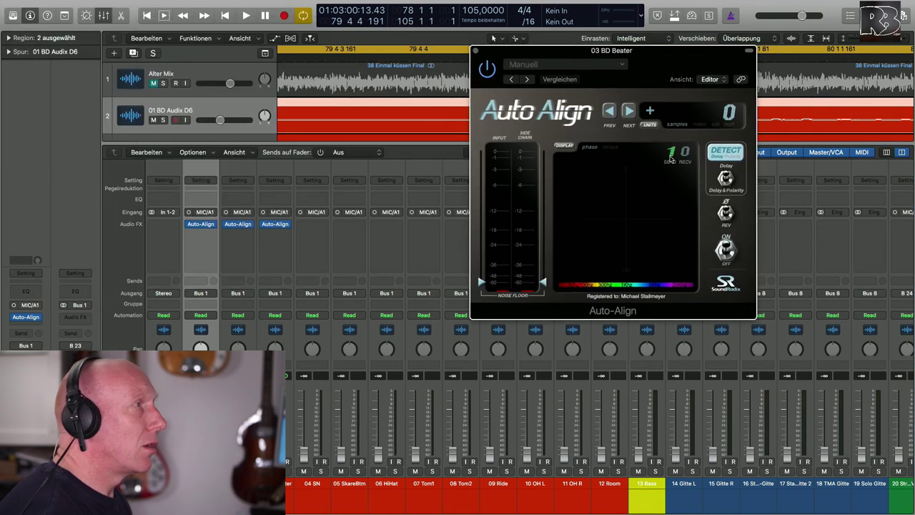
{"action": "left_click", "coordinate": [475, 50]}
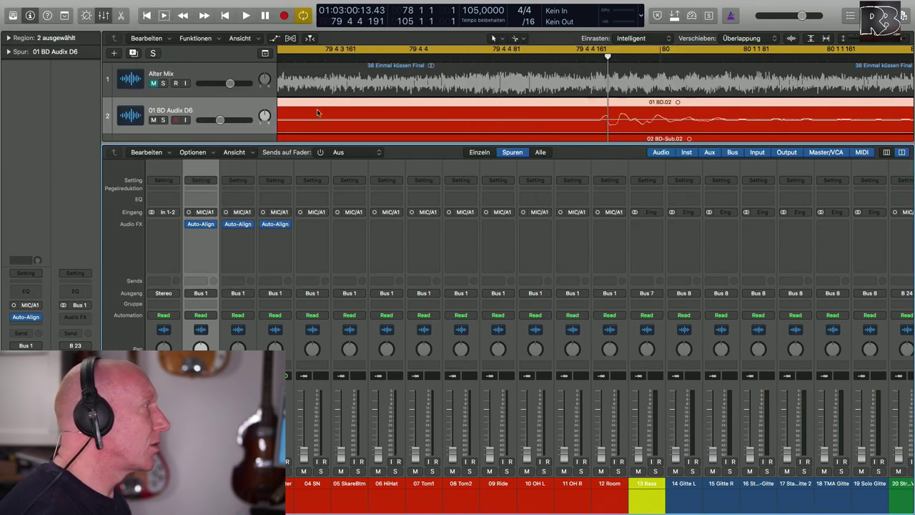
{"action": "left_click", "coordinate": [274, 225]}
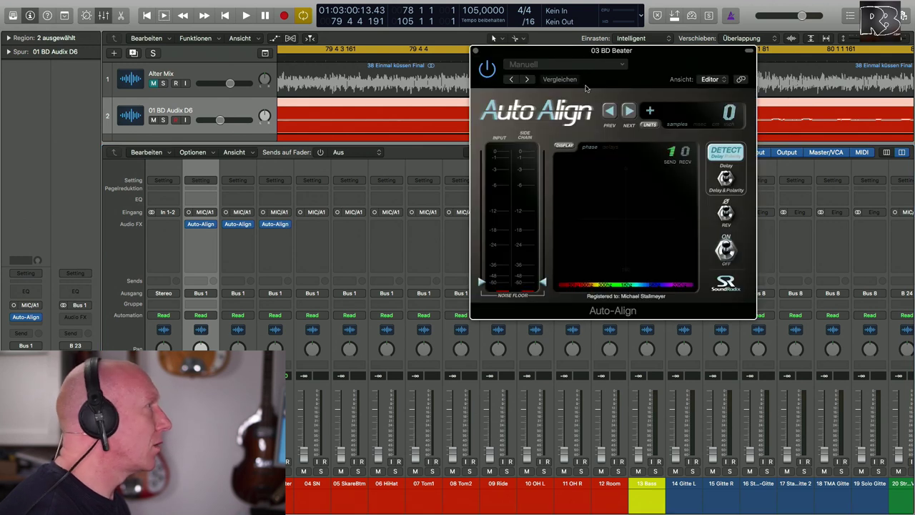
{"action": "left_click", "coordinate": [670, 153]}
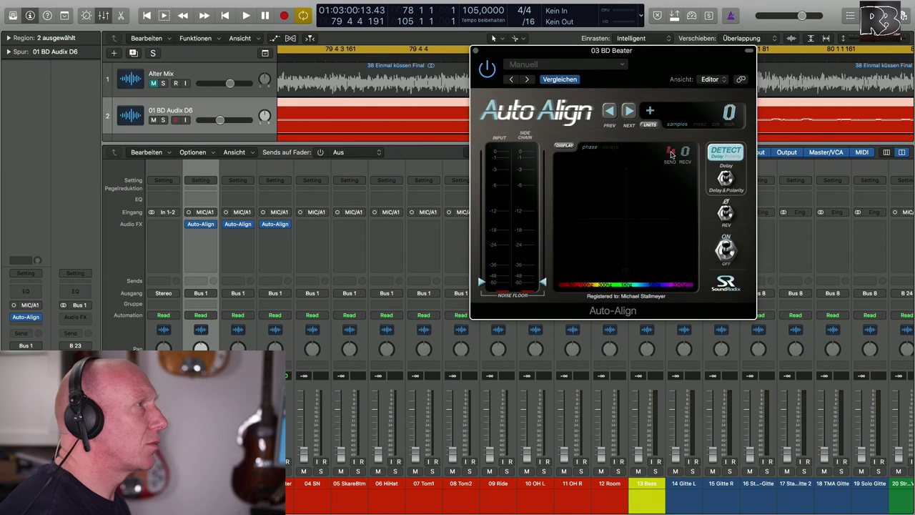
{"action": "left_click", "coordinate": [671, 153]}
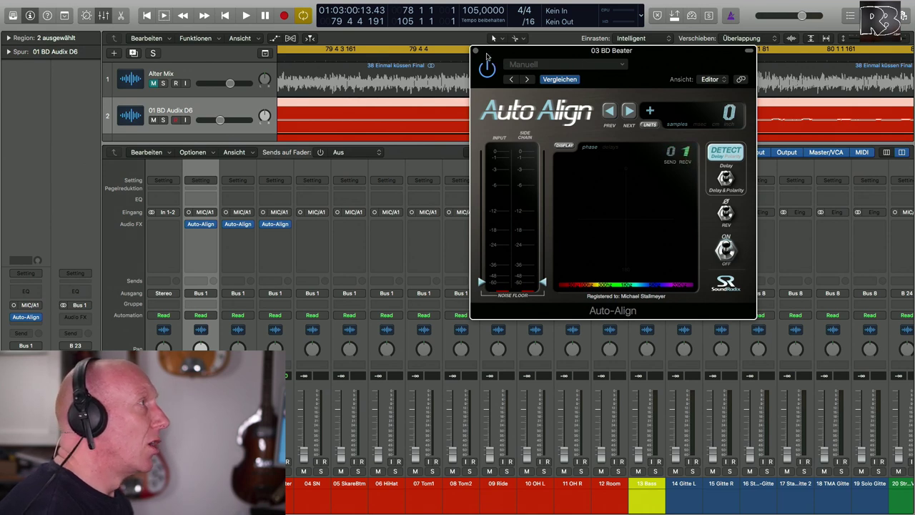
{"action": "left_click", "coordinate": [477, 52]}
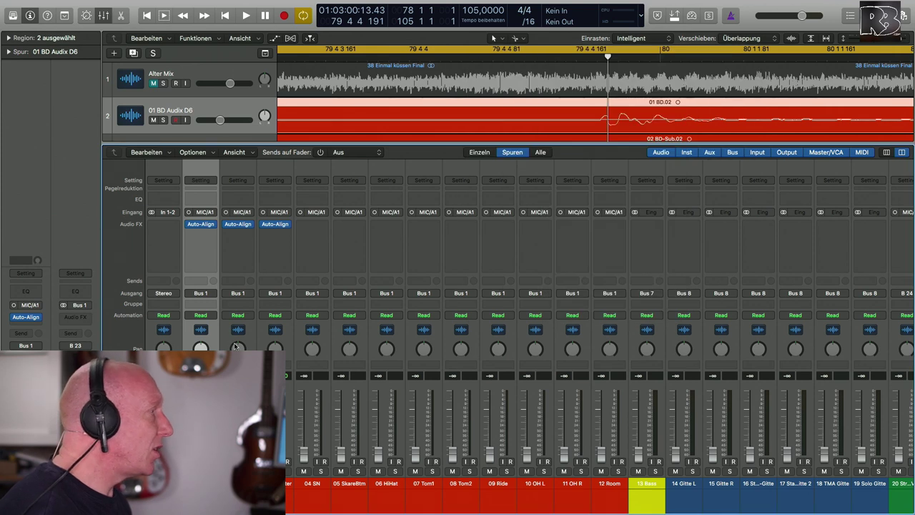
{"action": "left_click", "coordinate": [236, 225]}
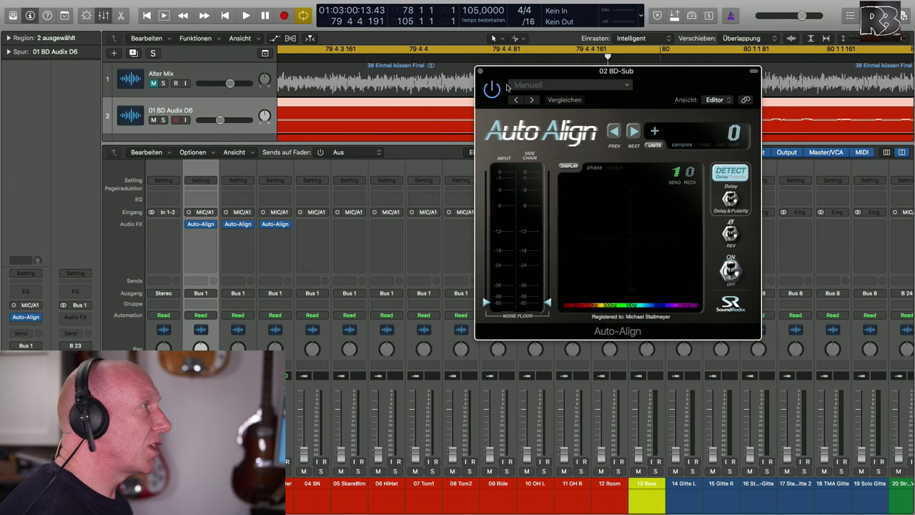
{"action": "left_click", "coordinate": [481, 73]}
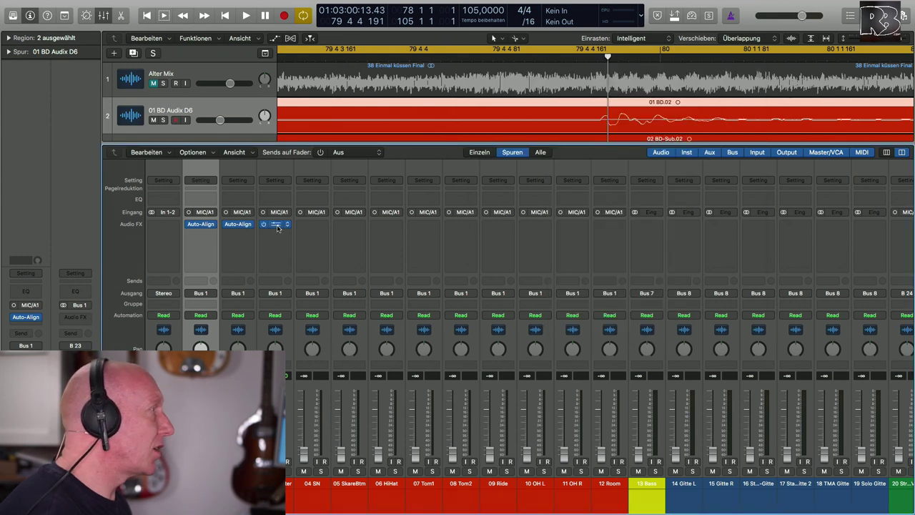
During cycle playback, run Auto-Align's delay detection on 03 BD Beater against the 02 BD-Sub reference
{"action": "left_click", "coordinate": [278, 225]}
{"action": "left_click_drag", "start_coordinate": [654, 64], "coordinate": [675, 75]}
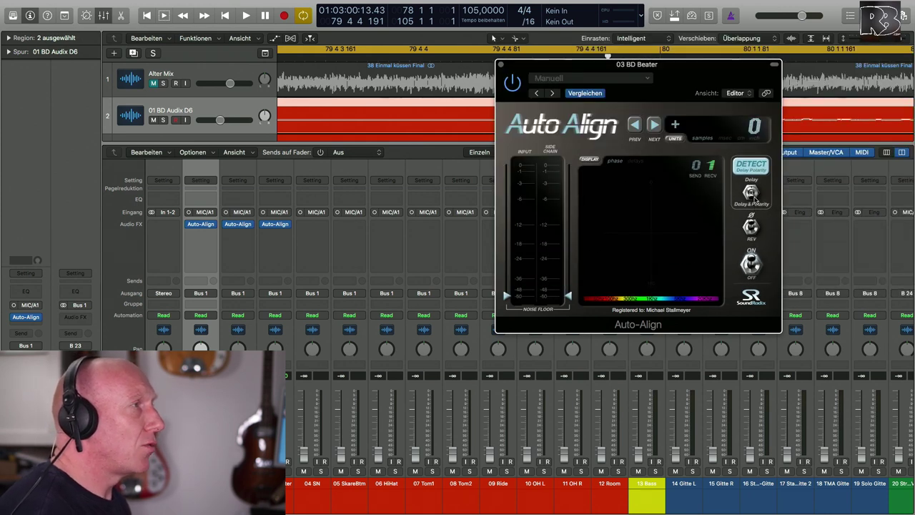
{"action": "key", "text": "space"}
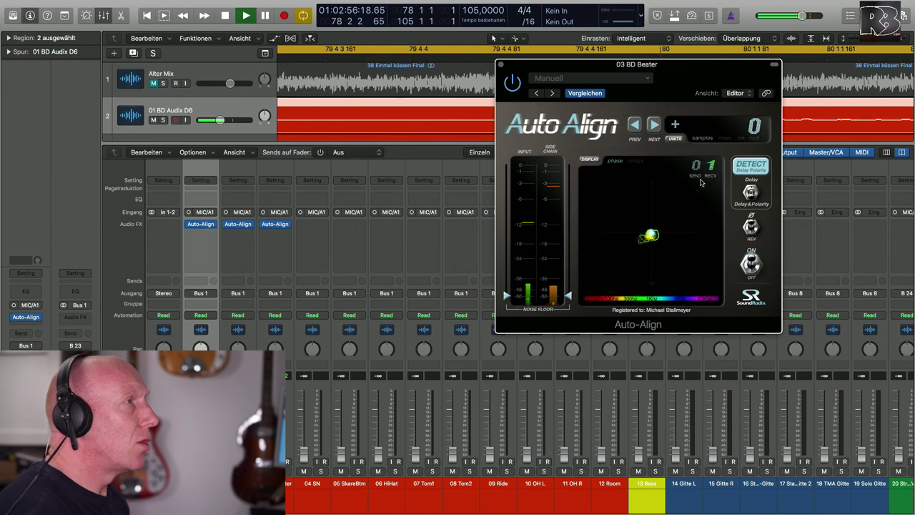
{"action": "left_click", "coordinate": [756, 175]}
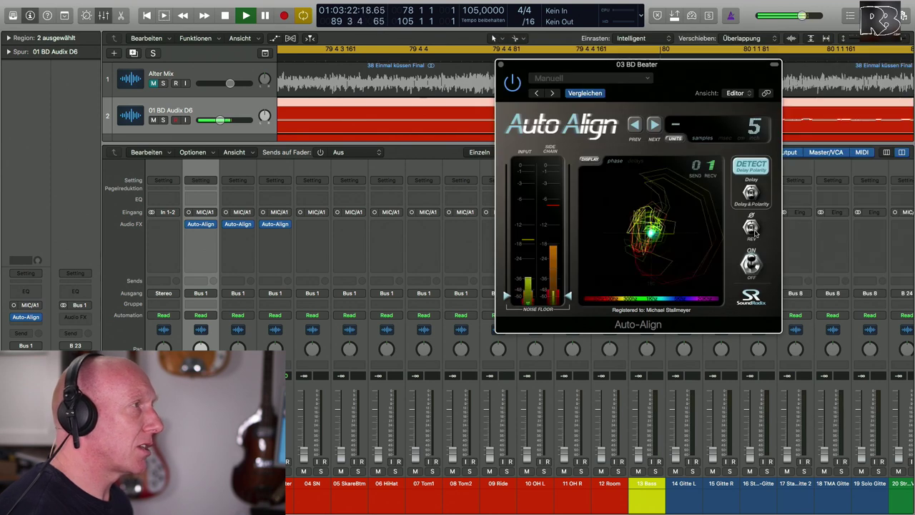
{"action": "left_click", "coordinate": [500, 65]}
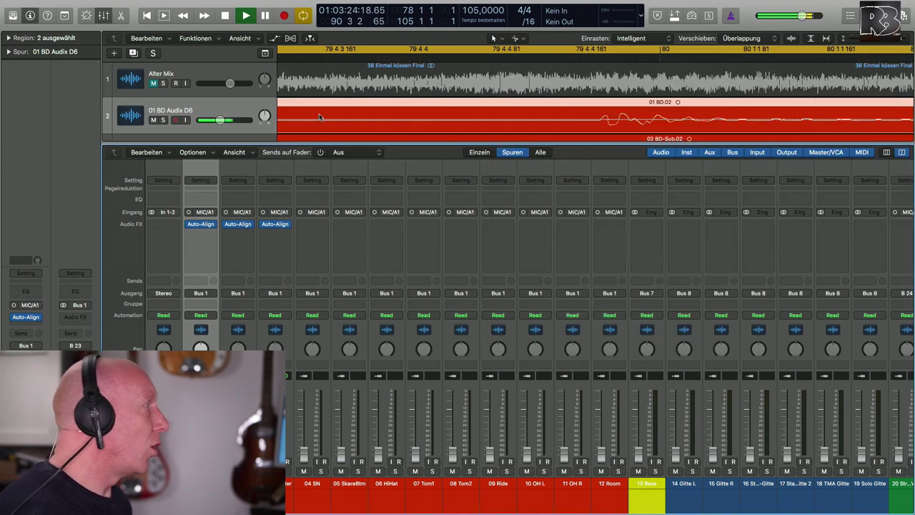
Run Auto-Align's delay detection on 01 BD Audix D6 against the 02 BD-Sub reference, listen to the result and stop playback
{"action": "left_click", "coordinate": [200, 224]}
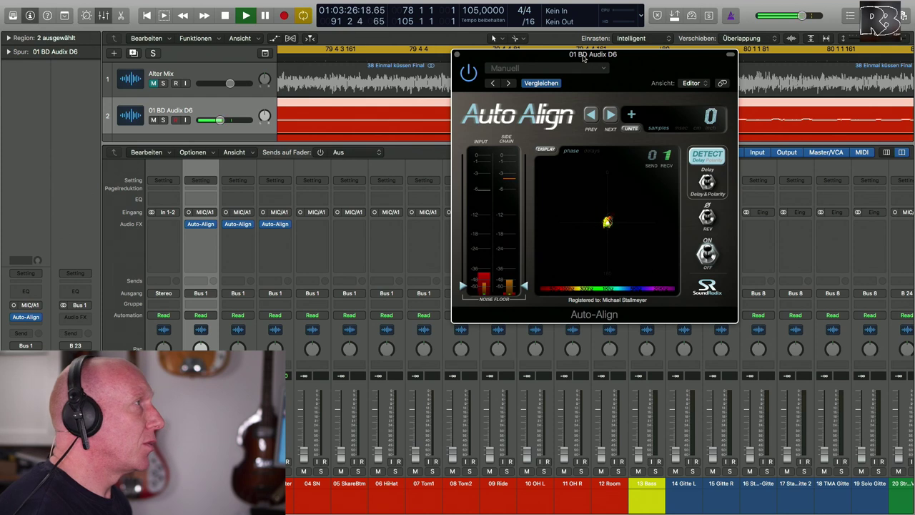
{"action": "left_click", "coordinate": [791, 197]}
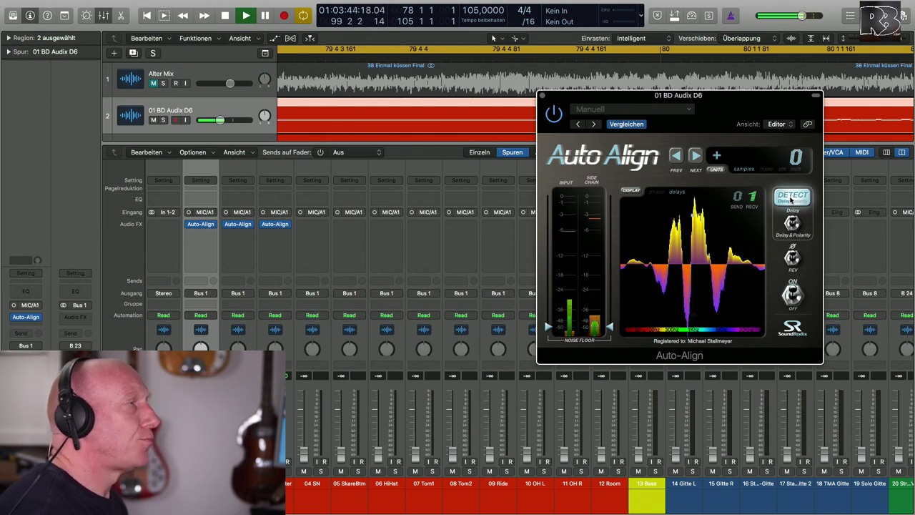
{"action": "left_click", "coordinate": [790, 200]}
{"action": "left_click_drag", "start_coordinate": [727, 101], "coordinate": [707, 106]}
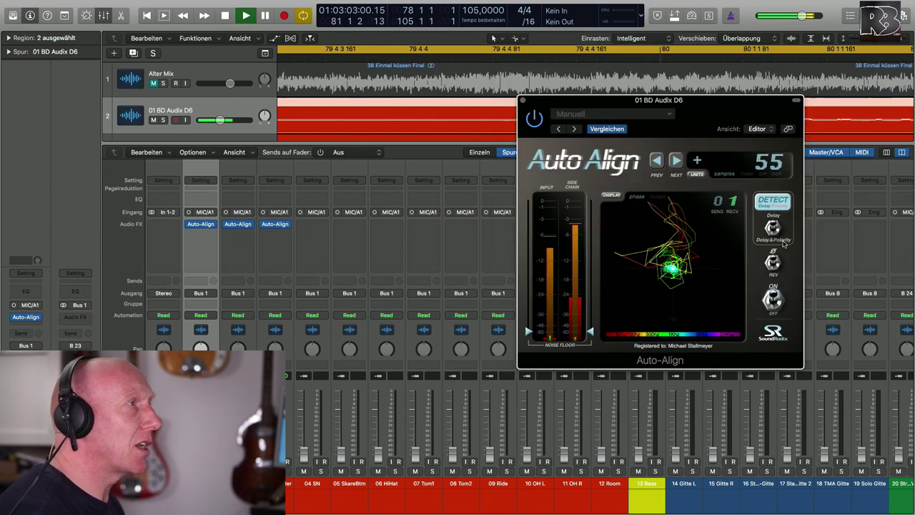
{"action": "left_click", "coordinate": [523, 100]}
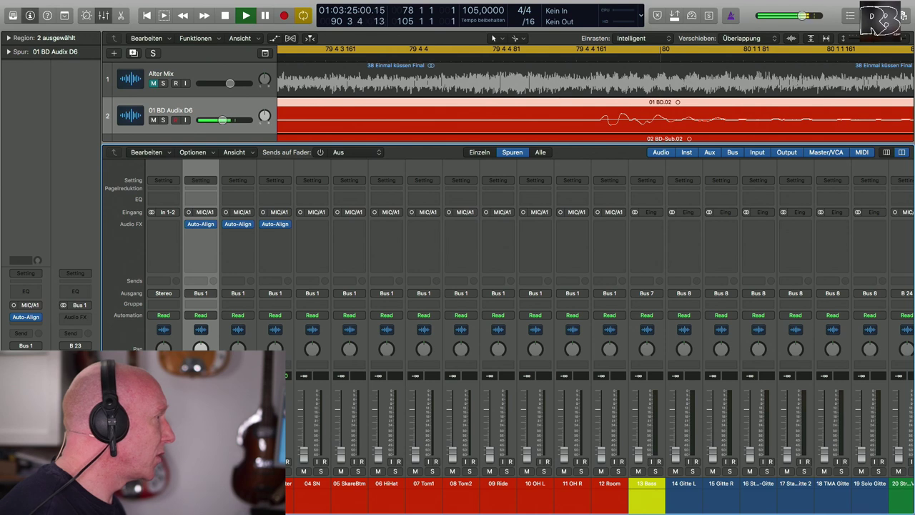
{"action": "key", "text": "space"}
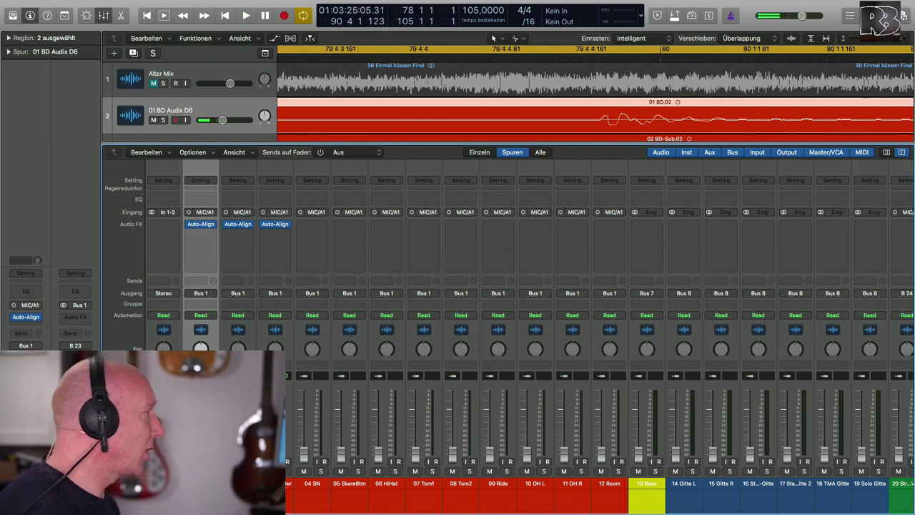
Route the outputs of the three bass drum tracks to Bus 2 and name its new aux channel BD kompl
{"action": "left_click", "coordinate": [203, 293]}
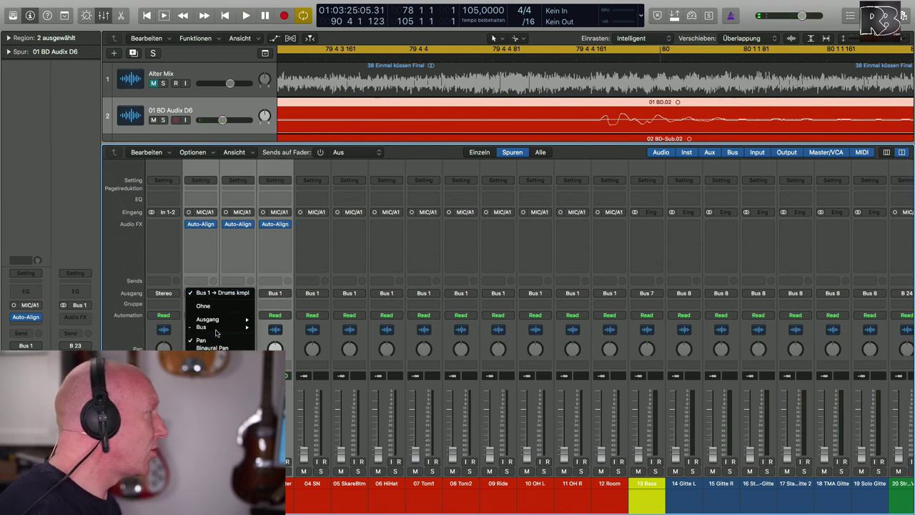
{"action": "key", "text": "Escape"}
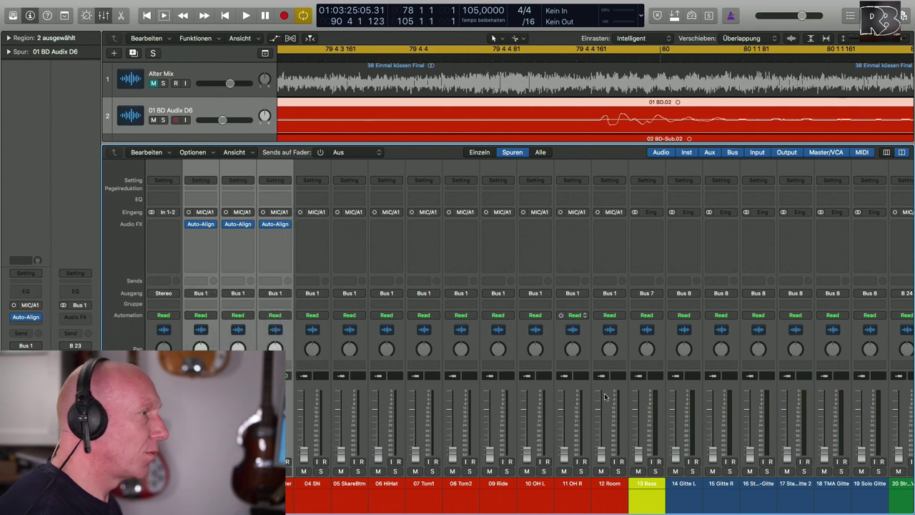
{"action": "scroll", "coordinate": [604, 396], "scroll_direction": "right", "scroll_amount": 15}
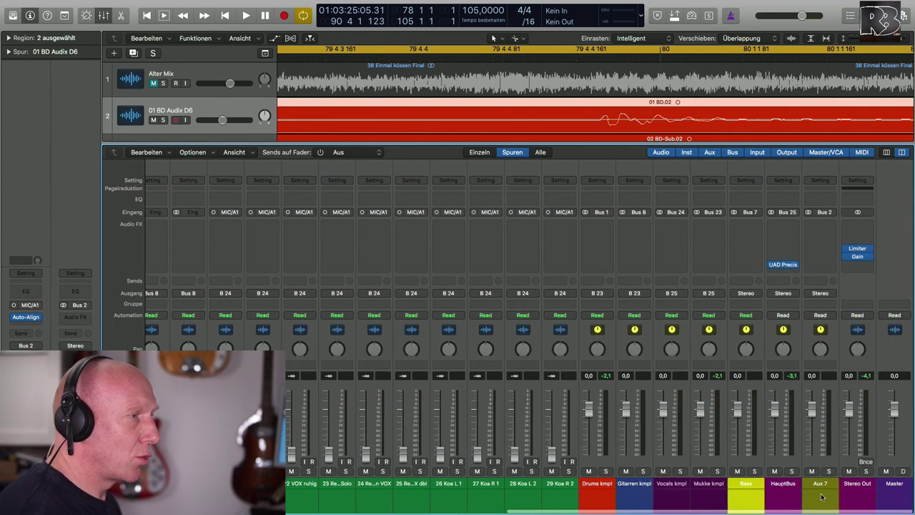
{"action": "double_click", "coordinate": [824, 484]}
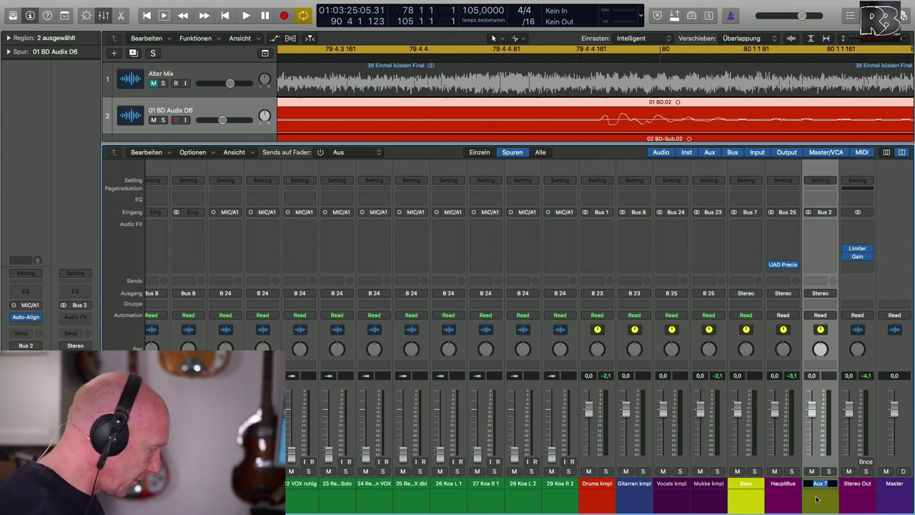
{"action": "type", "text": "BD k"}
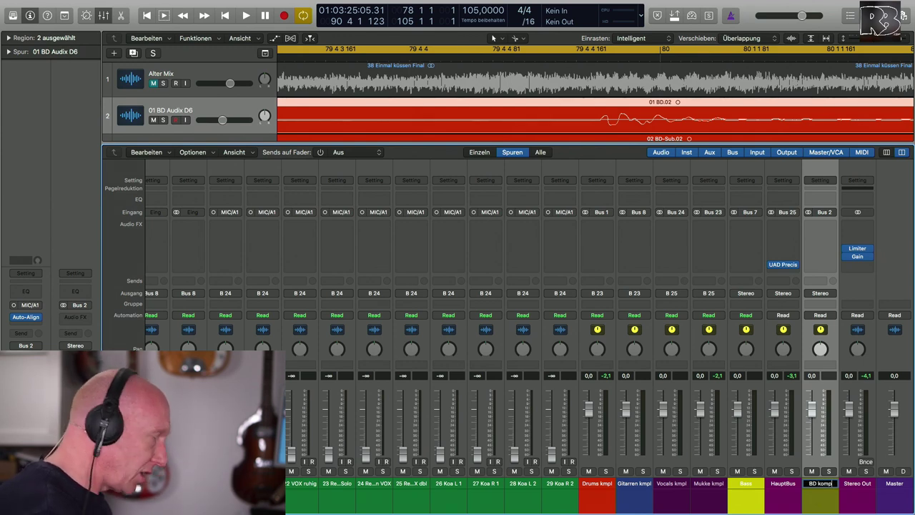
{"action": "type", "text": "ompl"}
{"action": "key", "text": "Return"}
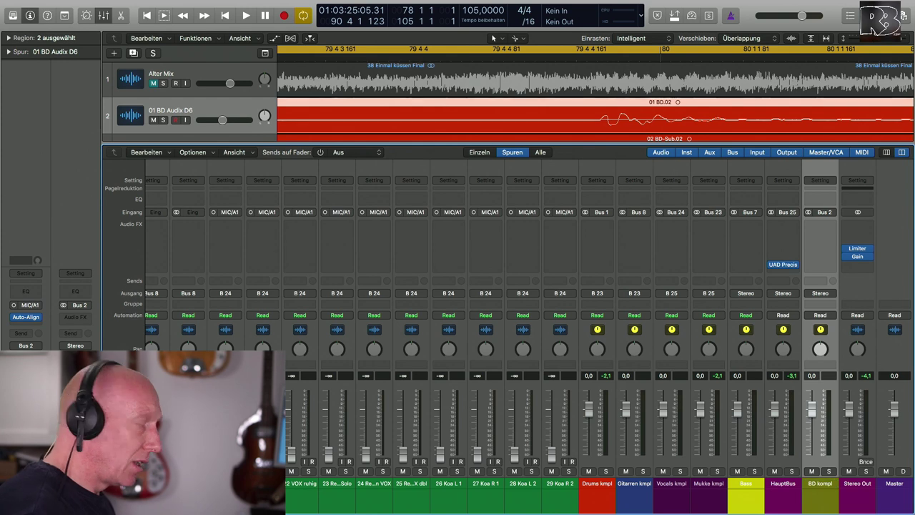
Color the BD kompl channel strip red to match the drum channels
{"action": "right_click", "coordinate": [818, 498]}
{"action": "left_click", "coordinate": [548, 316]}
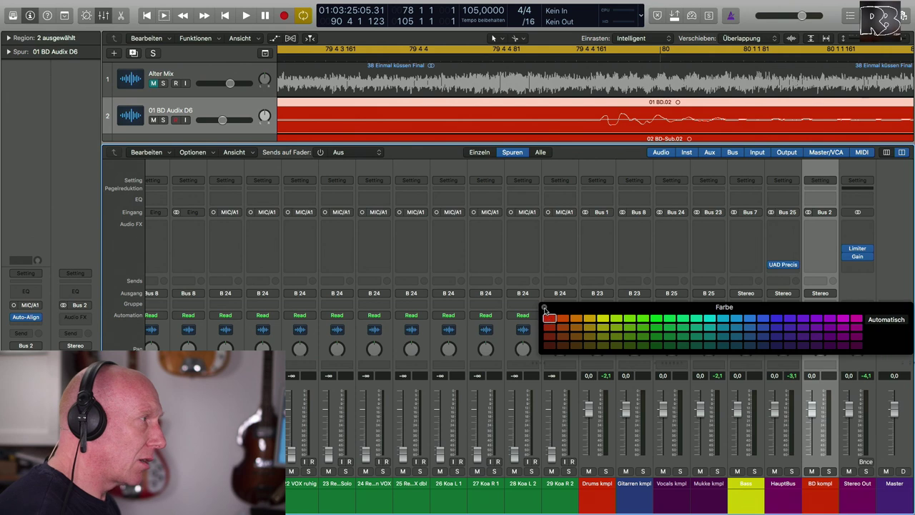
{"action": "left_click", "coordinate": [544, 308]}
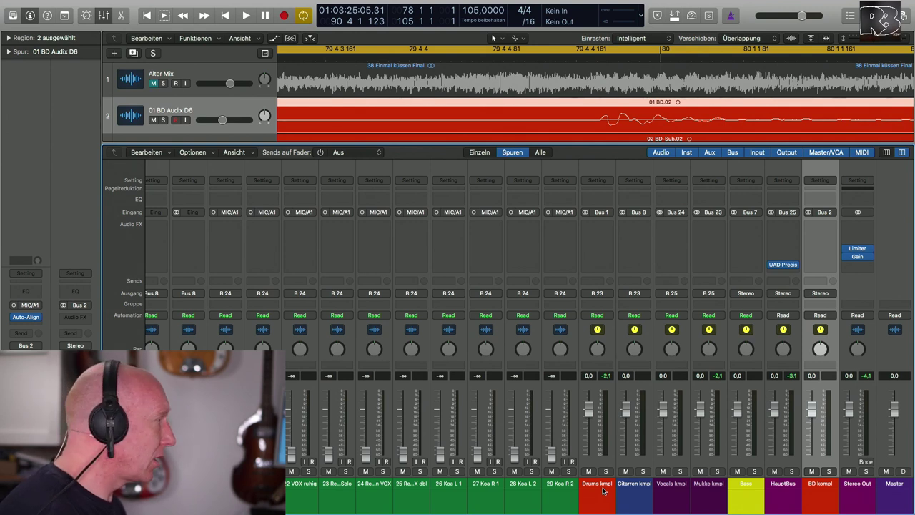
Insert a Channel EQ on BD kompl and, during playback, enable its low cut at 30 Hz
{"action": "scroll", "coordinate": [602, 490], "scroll_direction": "left", "scroll_amount": 15}
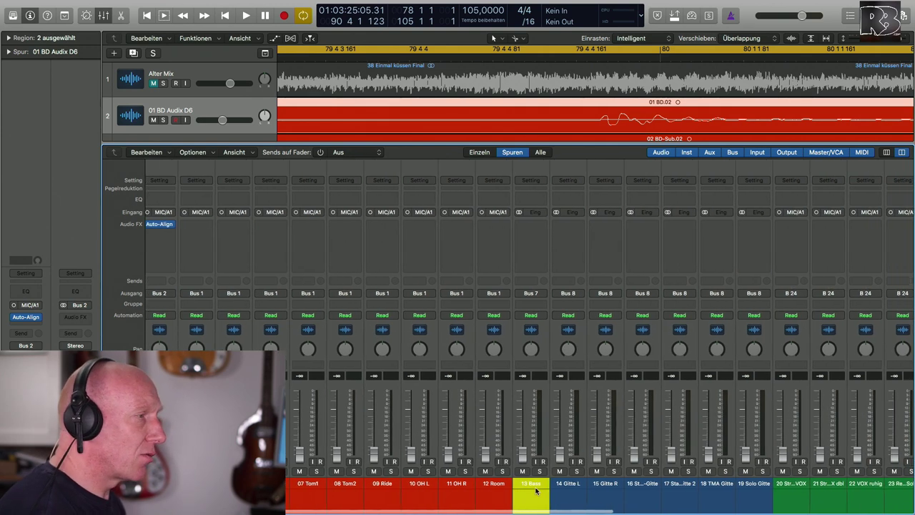
{"action": "scroll", "coordinate": [536, 490], "scroll_direction": "right", "scroll_amount": 15}
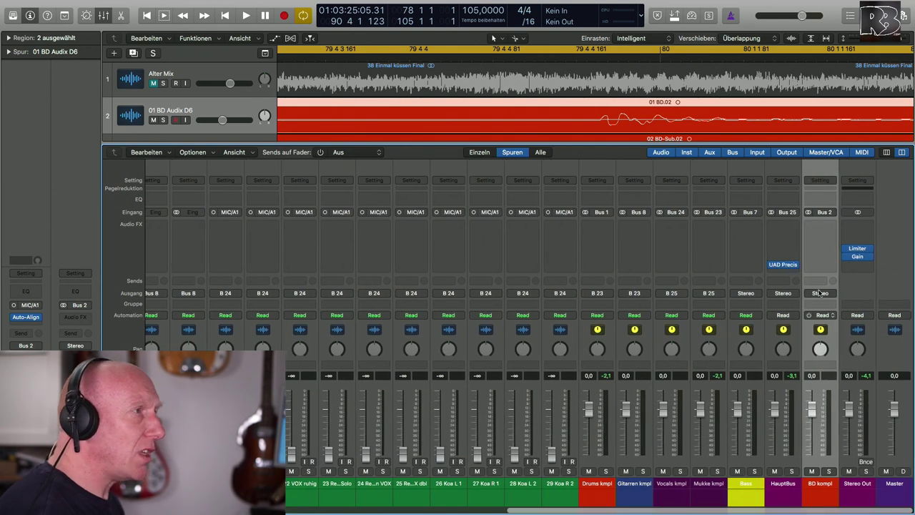
{"action": "double_click", "coordinate": [829, 198]}
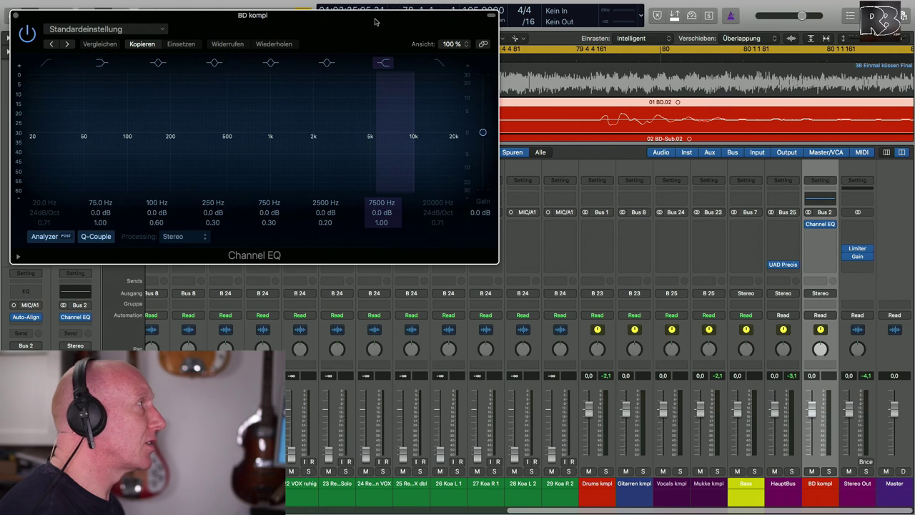
{"action": "left_click_drag", "start_coordinate": [617, 169], "coordinate": [622, 172]}
{"action": "key", "text": "space"}
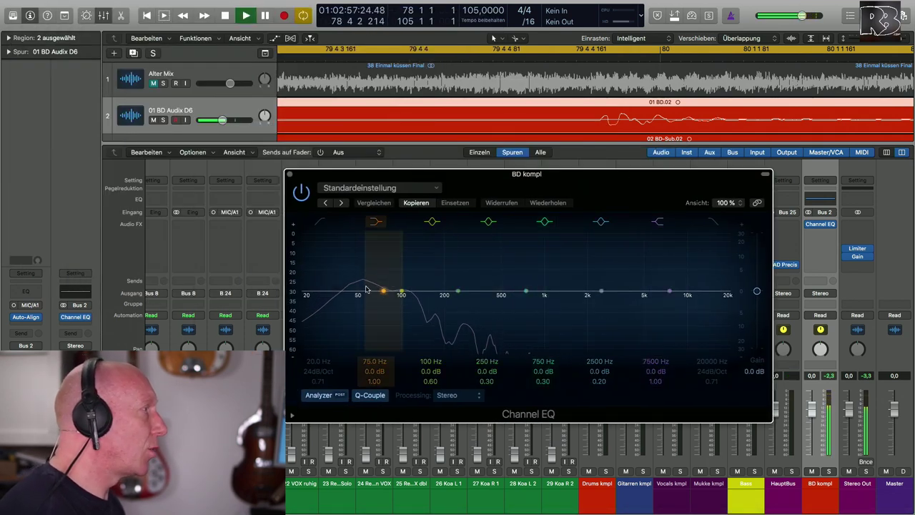
{"action": "left_click", "coordinate": [316, 223]}
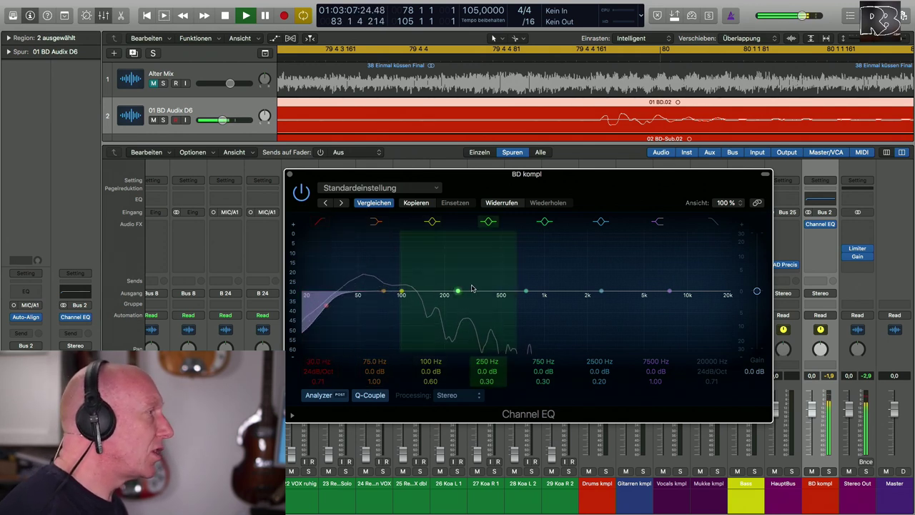
Move the Channel EQ's 750 Hz band to 4950 Hz, set the 250 Hz band to 670 Hz at -4.0 dB, and close the EQ
{"action": "scroll", "coordinate": [601, 458], "scroll_direction": "left", "scroll_amount": 10}
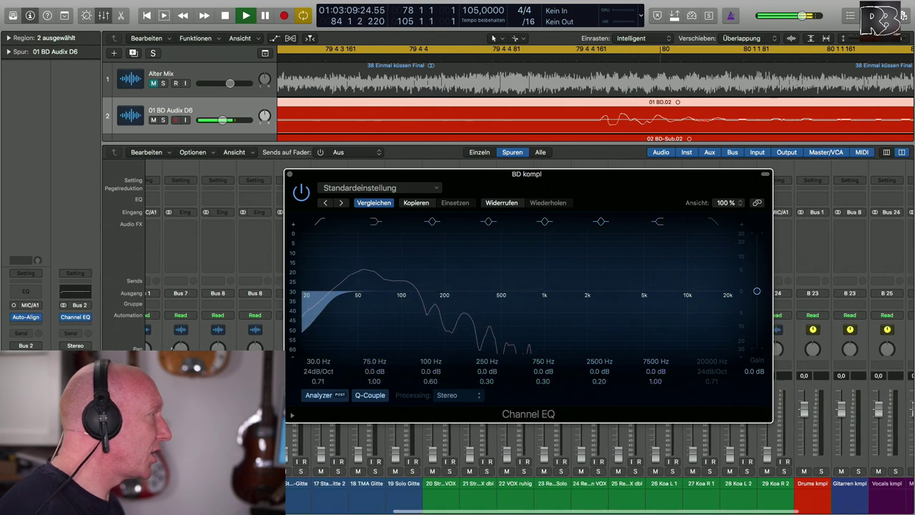
{"action": "scroll", "coordinate": [171, 348], "scroll_direction": "left", "scroll_amount": 8}
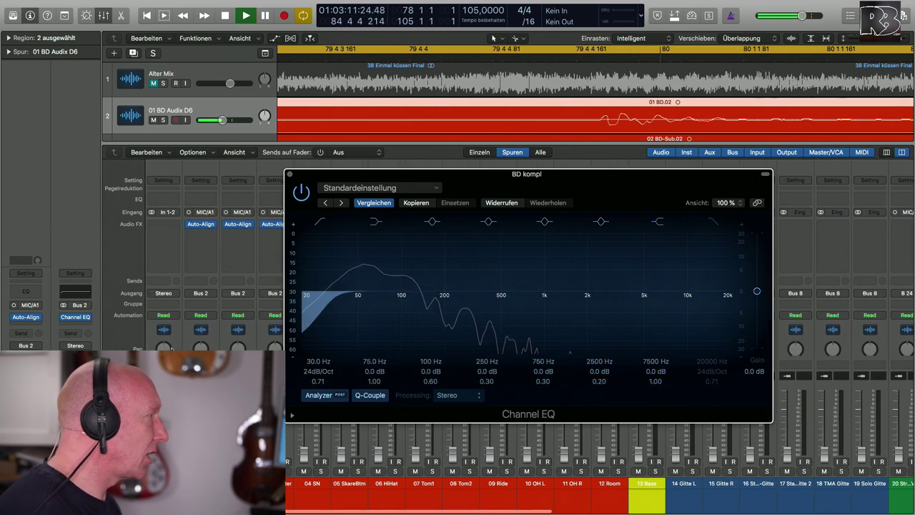
{"action": "left_click_drag", "start_coordinate": [453, 180], "coordinate": [527, 170]}
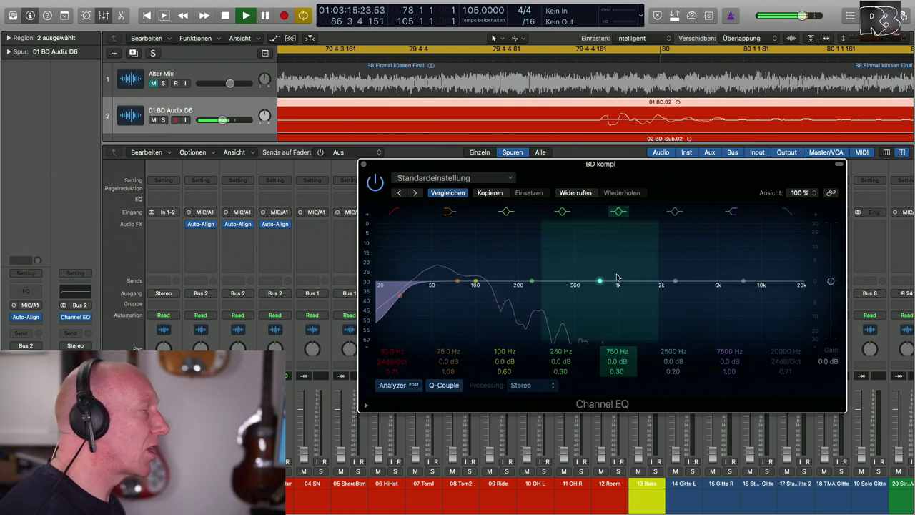
{"action": "left_click_drag", "start_coordinate": [600, 281], "coordinate": [721, 280]}
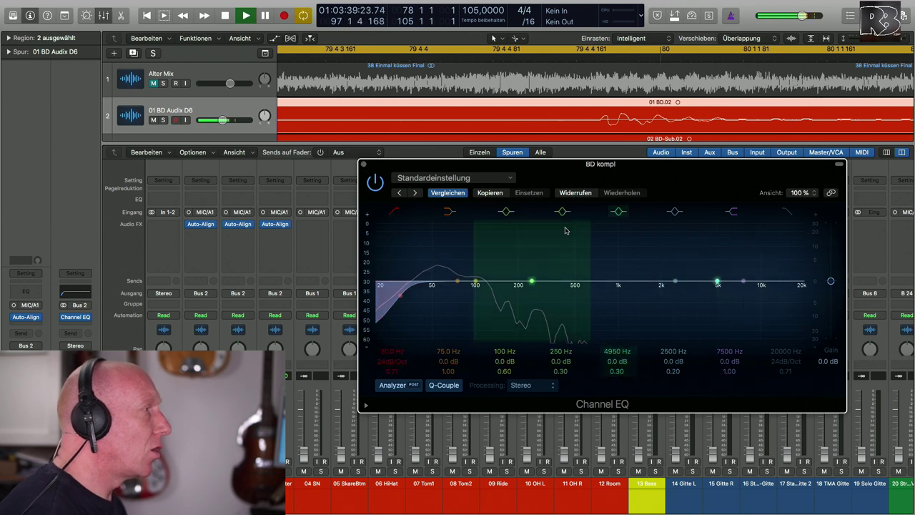
{"action": "left_click_drag", "start_coordinate": [560, 278], "coordinate": [580, 248]}
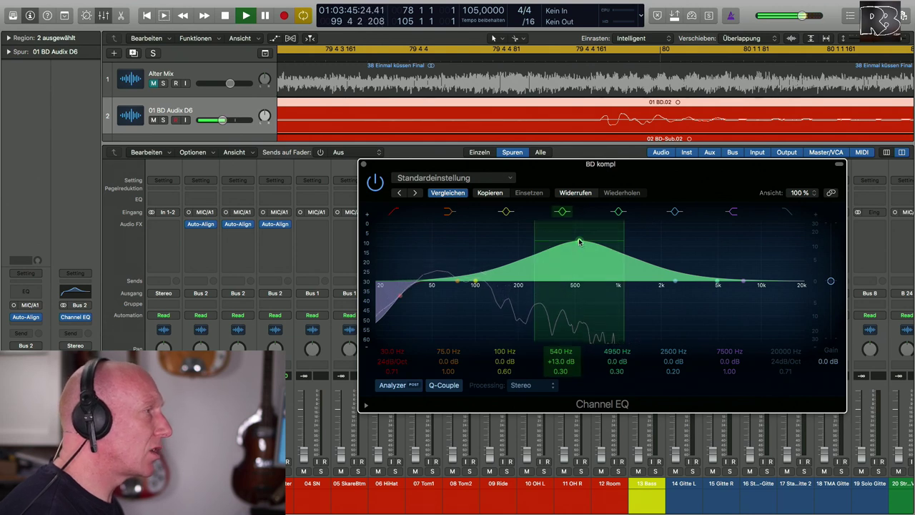
{"action": "left_click_drag", "start_coordinate": [580, 242], "coordinate": [593, 286]}
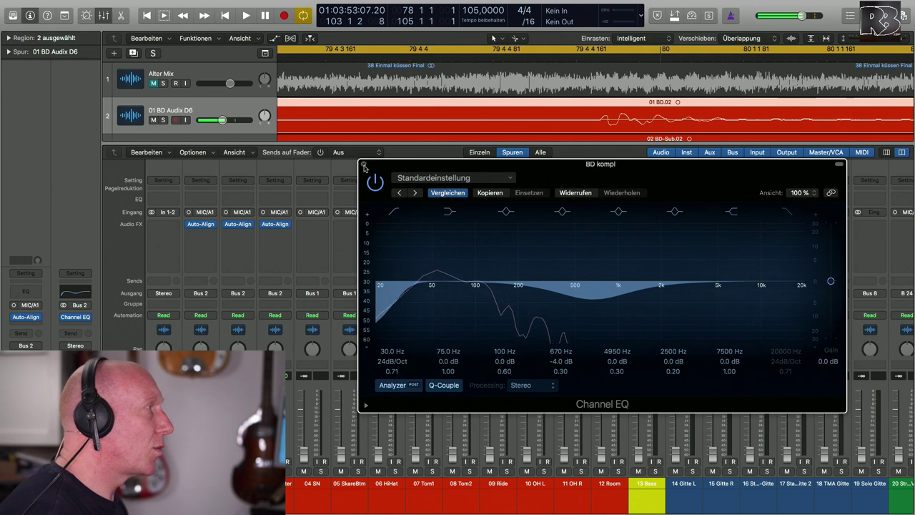
{"action": "left_click", "coordinate": [363, 164]}
Insert a stereo UAD Pultec EQP-1A Legacy after the Channel EQ on BD kompl
{"action": "scroll", "coordinate": [461, 268], "scroll_direction": "right", "scroll_amount": 15}
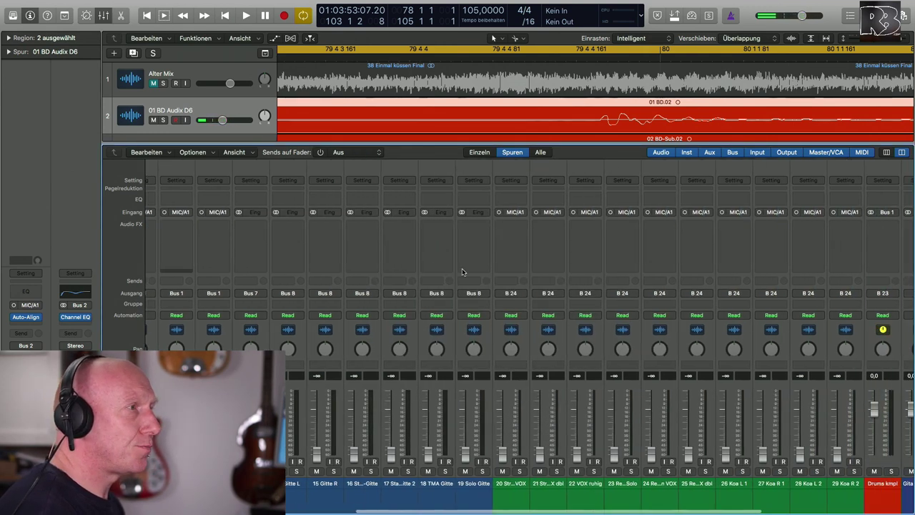
{"action": "left_click", "coordinate": [837, 236]}
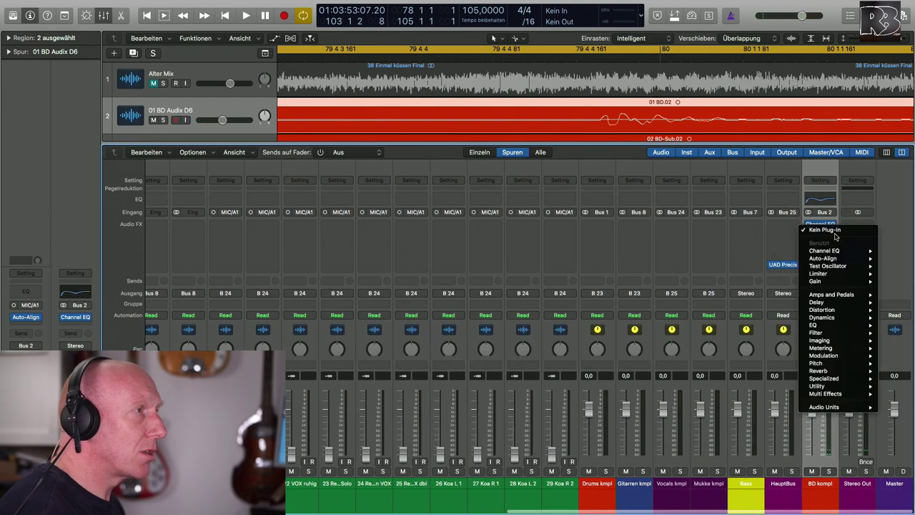
{"action": "mouse_move", "coordinate": [847, 407]}
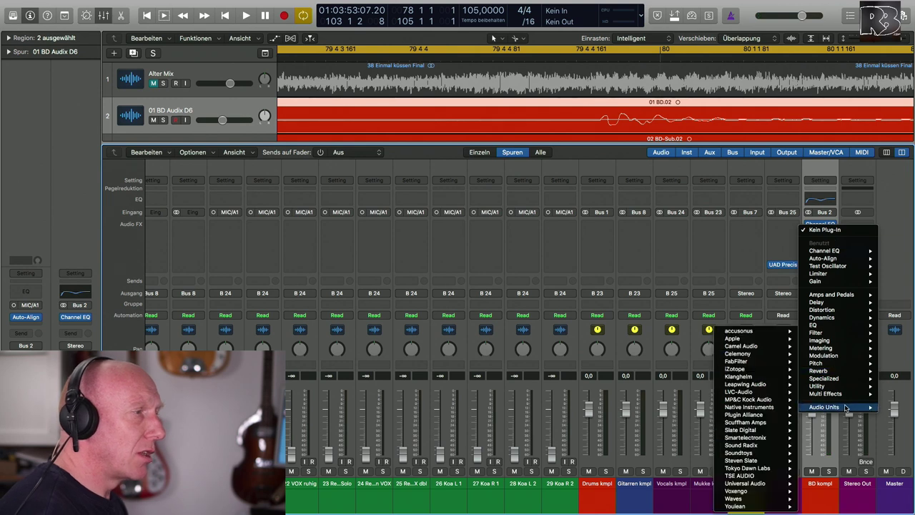
{"action": "mouse_move", "coordinate": [745, 483]}
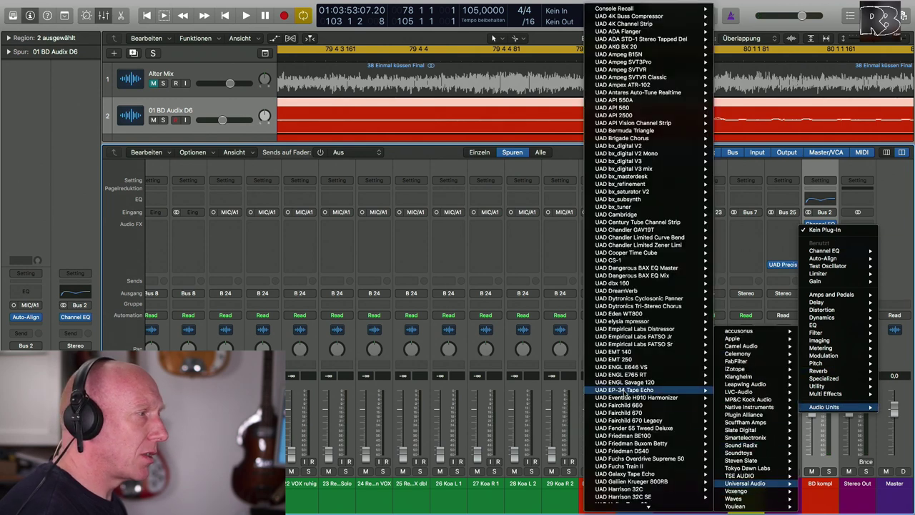
{"action": "scroll", "coordinate": [626, 396], "scroll_direction": "up", "scroll_amount": 3}
{"action": "scroll", "coordinate": [626, 396], "scroll_direction": "down", "scroll_amount": 5}
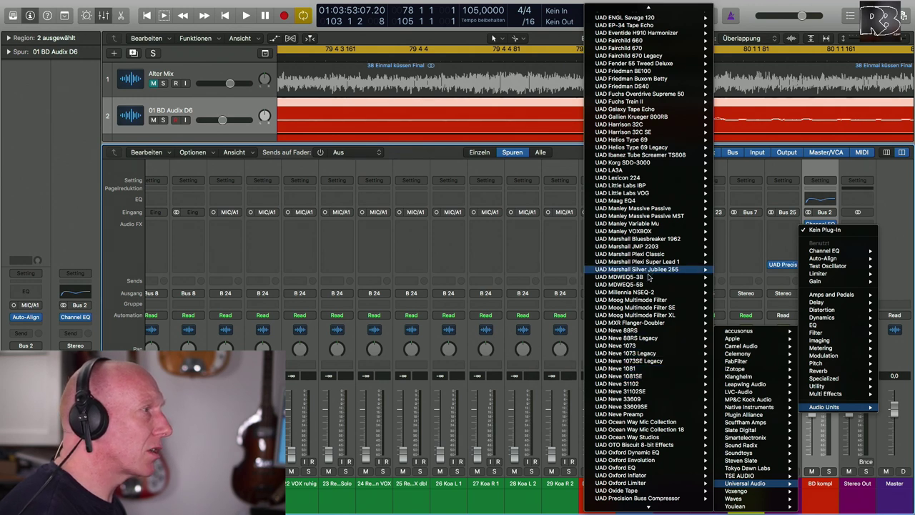
{"action": "scroll", "coordinate": [642, 326], "scroll_direction": "down", "scroll_amount": 10}
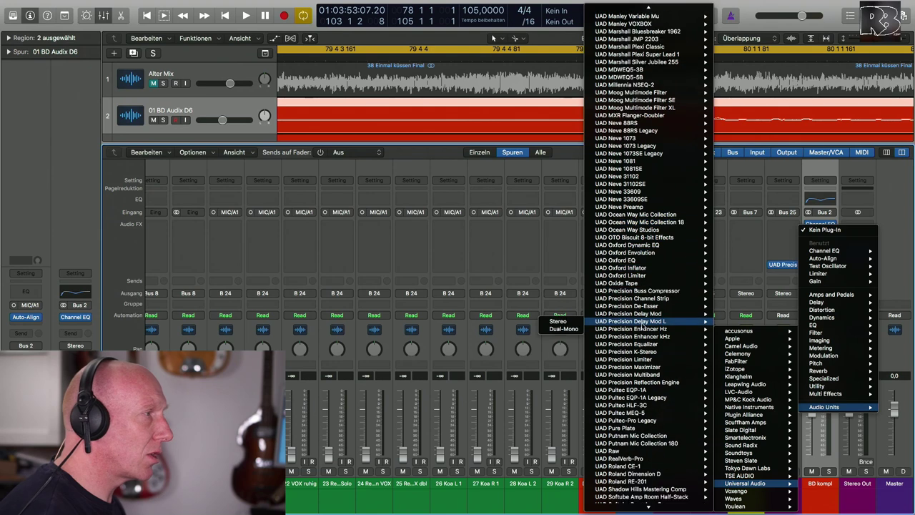
{"action": "mouse_move", "coordinate": [686, 398]}
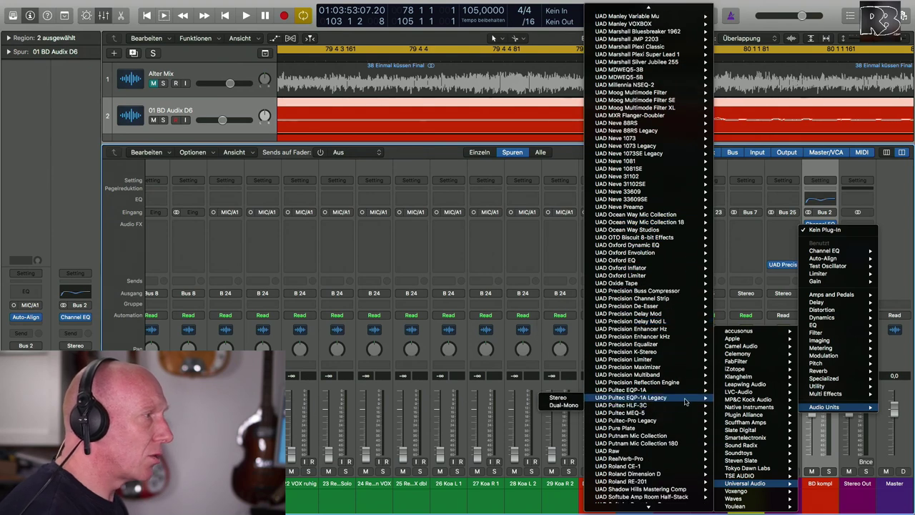
{"action": "left_click", "coordinate": [564, 397]}
{"action": "left_click_drag", "start_coordinate": [290, 33], "coordinate": [611, 198]}
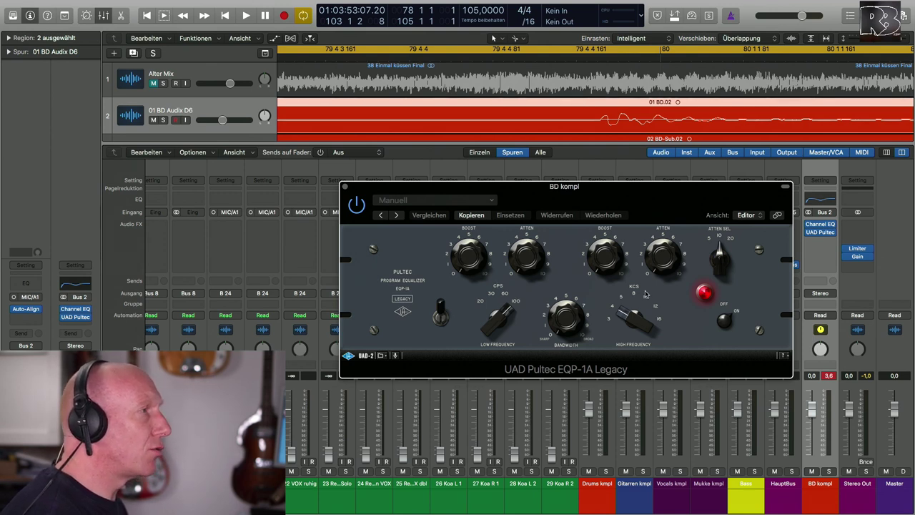
During playback, adjust the high-frequency setting of the Pultec EQP-1A Legacy on BD kompl, stop and close the plug-in
{"action": "key", "text": "space"}
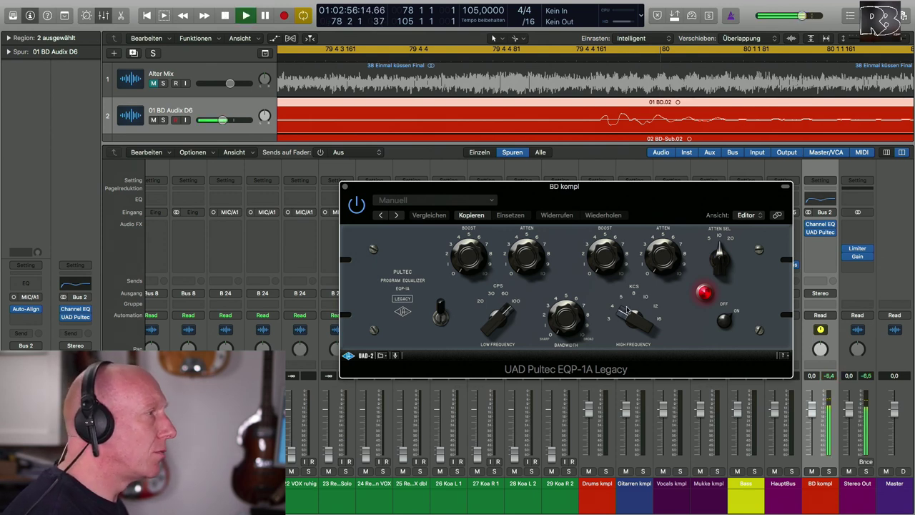
{"action": "mouse_move", "coordinate": [626, 321]}
{"action": "left_mouse_down"}
{"action": "mouse_move", "coordinate": [627, 304]}
{"action": "mouse_move", "coordinate": [623, 310]}
{"action": "left_mouse_up"}
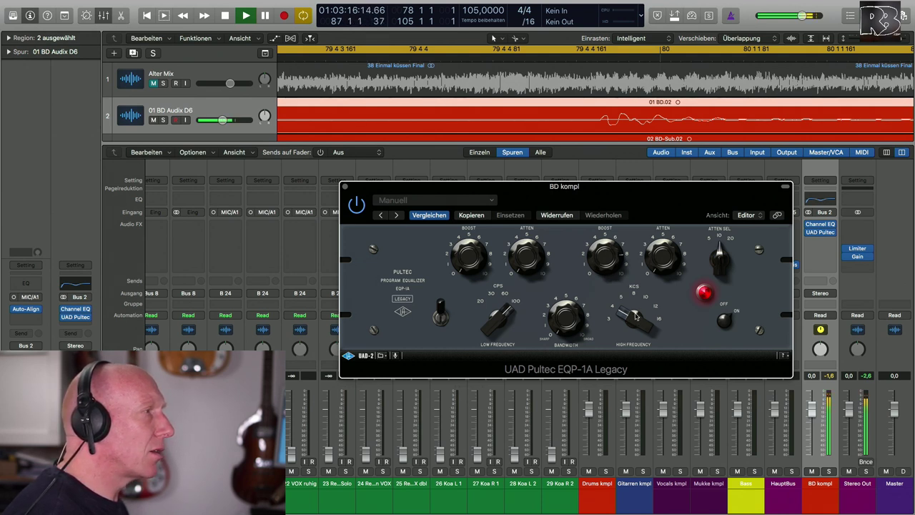
{"action": "mouse_move", "coordinate": [623, 317]}
{"action": "left_mouse_down"}
{"action": "mouse_move", "coordinate": [624, 306]}
{"action": "mouse_move", "coordinate": [619, 329]}
{"action": "mouse_move", "coordinate": [622, 303]}
{"action": "left_mouse_up"}
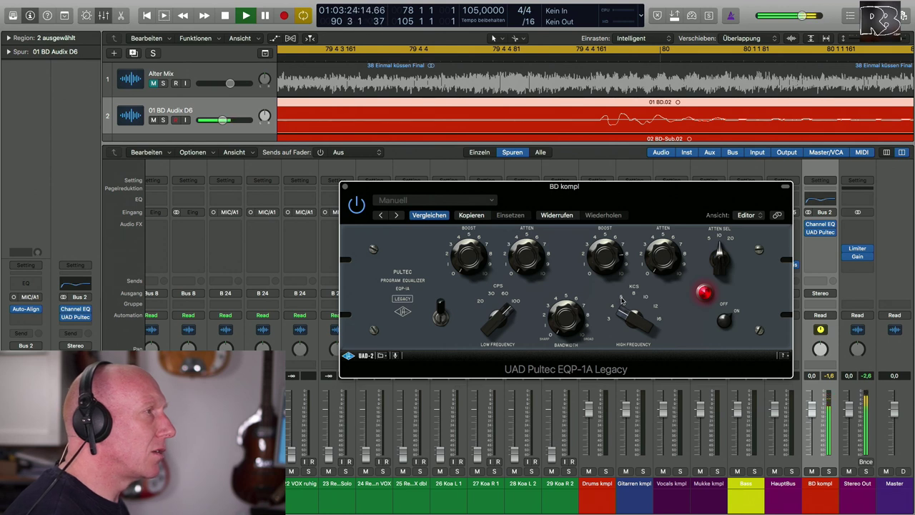
{"action": "key", "text": "space"}
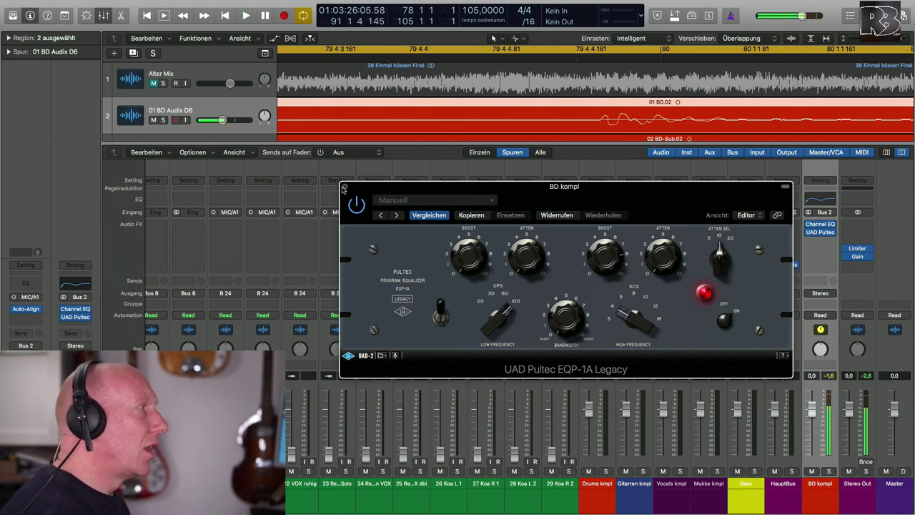
{"action": "left_click", "coordinate": [344, 186]}
Select and solo the 04 SN track and set its volume fader to 0.0 dB
{"action": "scroll", "coordinate": [719, 285], "scroll_direction": "left", "scroll_amount": 10}
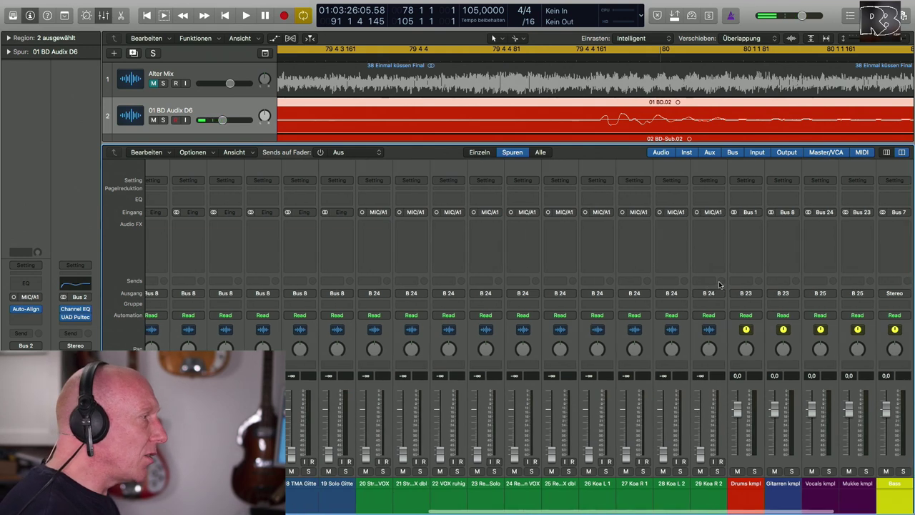
{"action": "scroll", "coordinate": [720, 285], "scroll_direction": "left", "scroll_amount": 5}
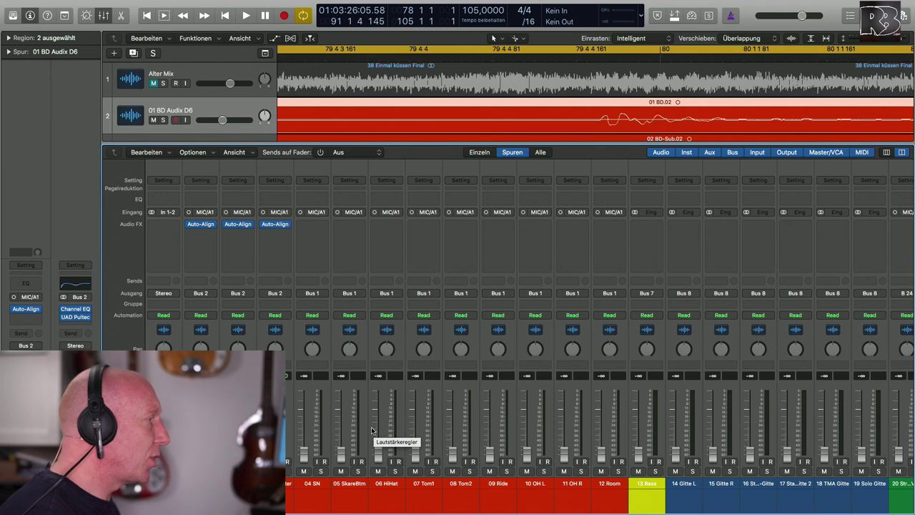
{"action": "left_click", "coordinate": [310, 494]}
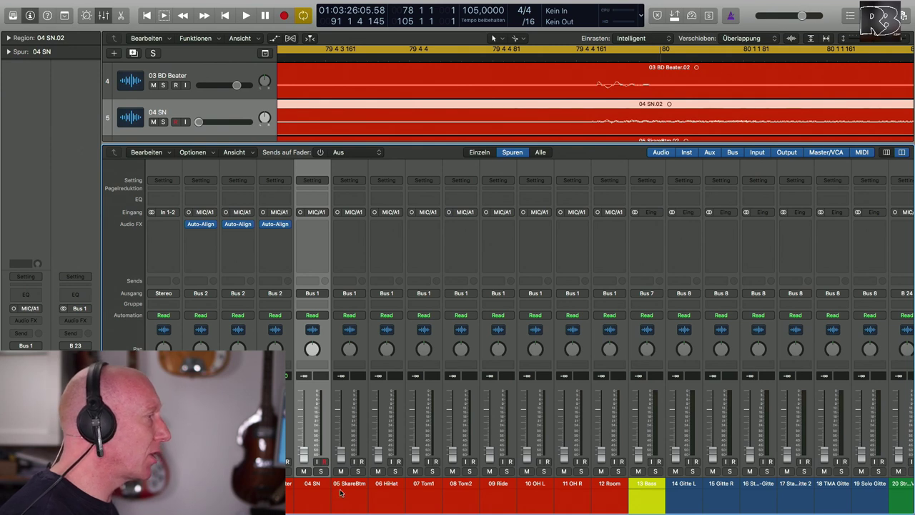
{"action": "left_click", "coordinate": [321, 471]}
{"action": "left_click_drag", "start_coordinate": [303, 453], "coordinate": [304, 413]}
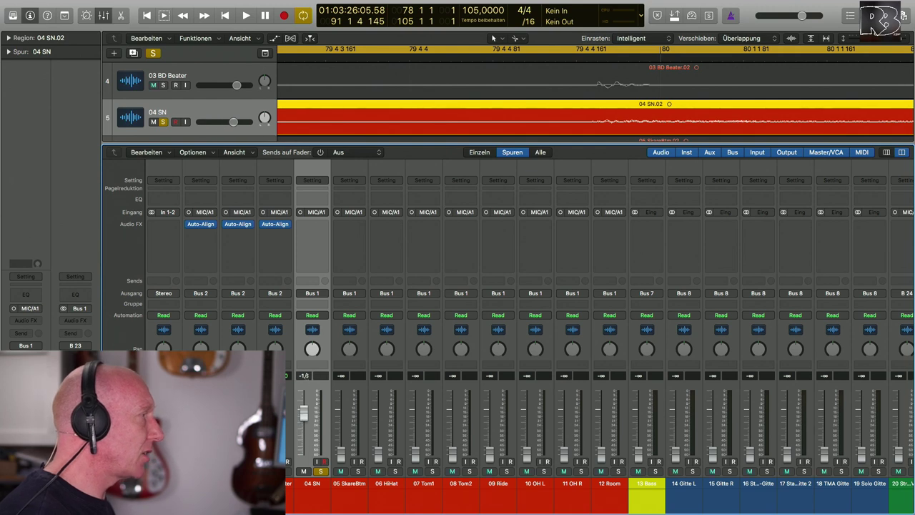
{"action": "type", "text": "0"}
{"action": "key", "text": "Return"}
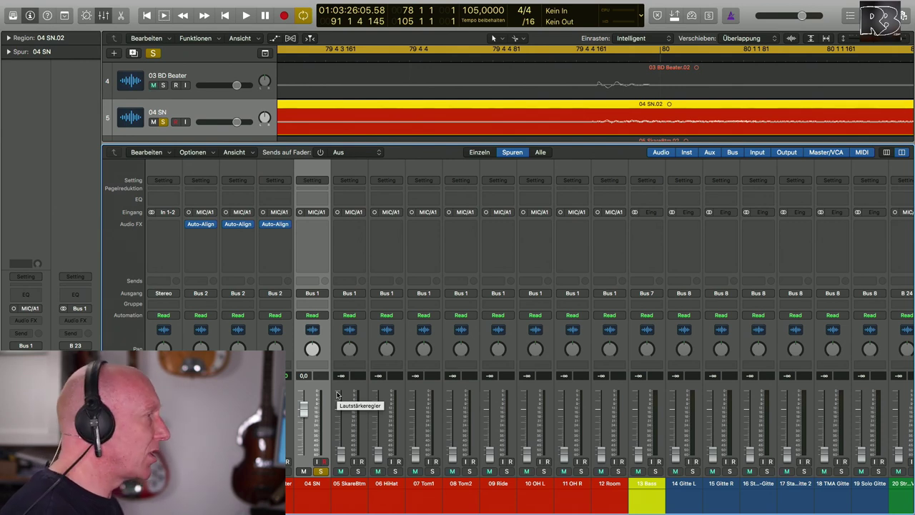
Listen to the soloed 04 SN track, stop playback and pull its fader fully down
{"action": "key", "text": "space"}
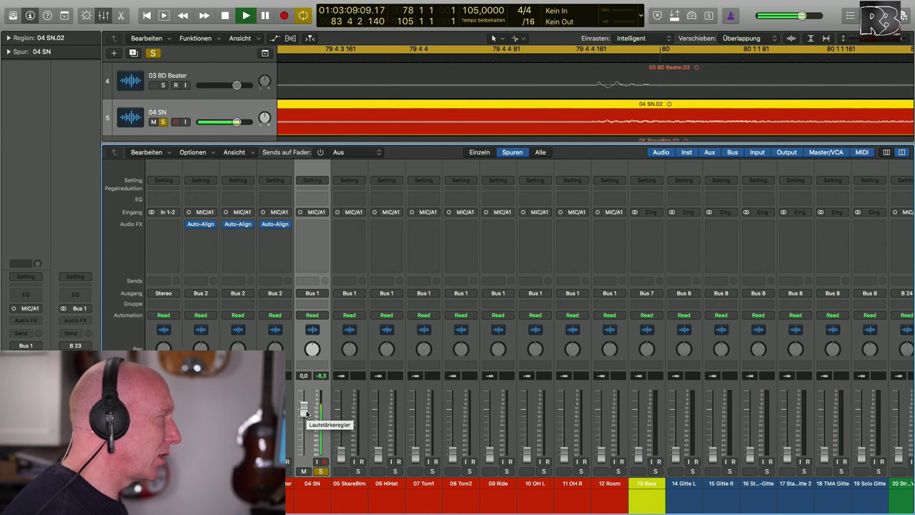
{"action": "key", "text": "space"}
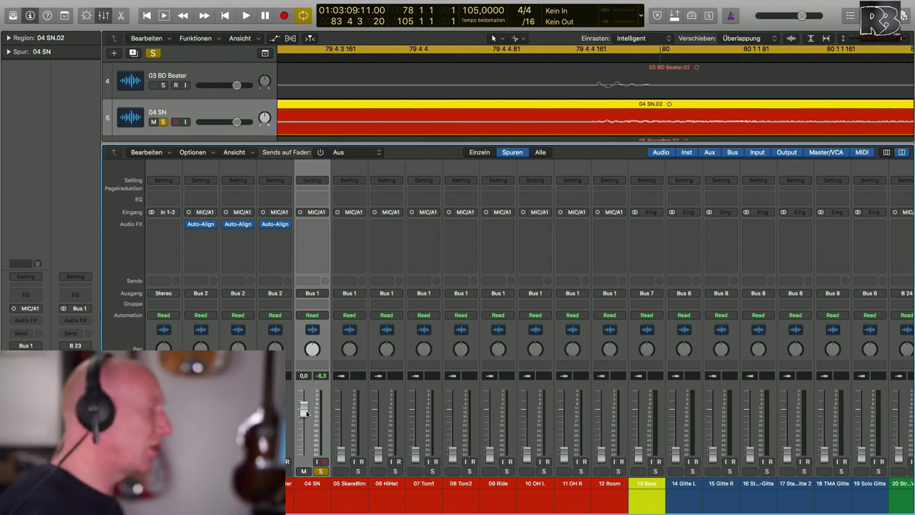
{"action": "left_click_drag", "start_coordinate": [306, 412], "coordinate": [306, 469]}
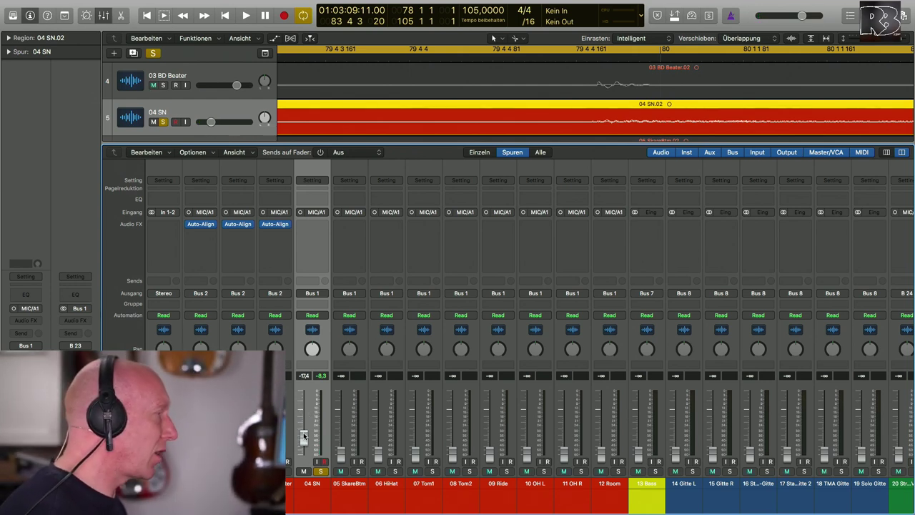
{"action": "left_click_drag", "start_coordinate": [304, 435], "coordinate": [304, 458]}
Rename the 04 SN track to 04 SN Beta 57
{"action": "double_click", "coordinate": [313, 483]}
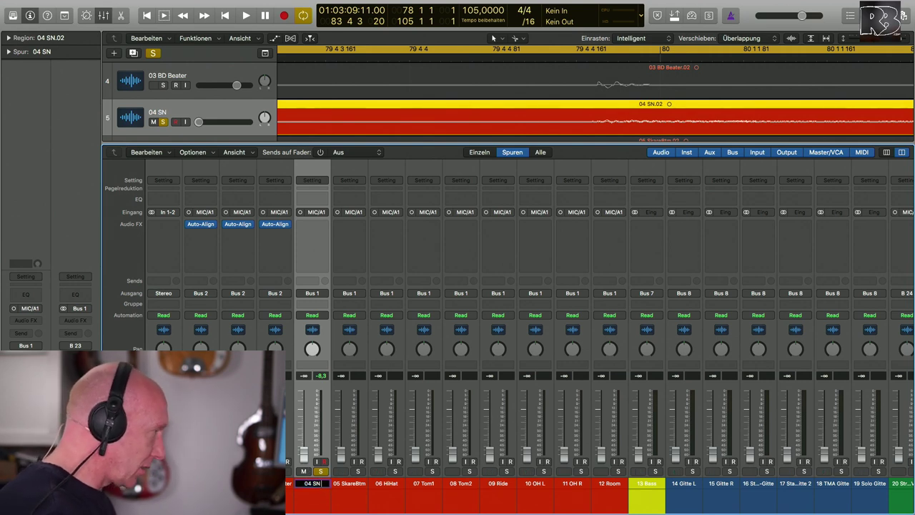
{"action": "type", "text": "Beta"}
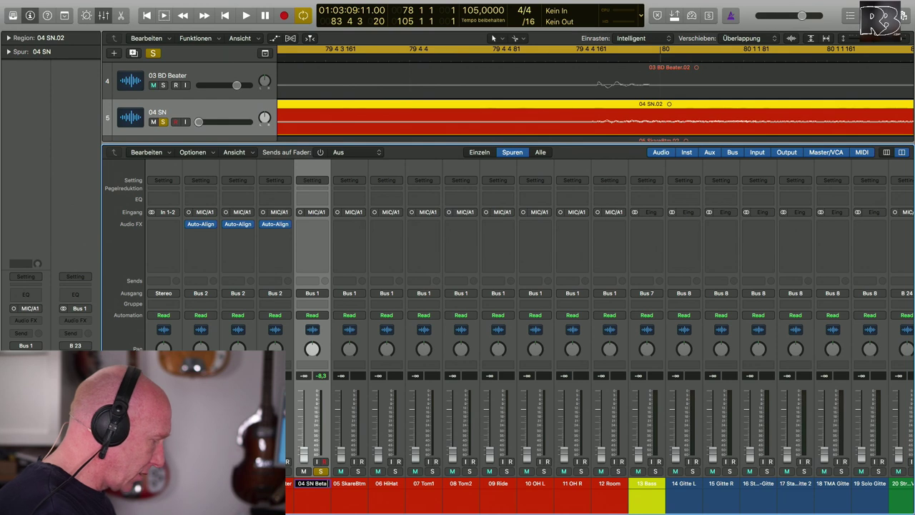
{"action": "type", "text": " 57"}
{"action": "key", "text": "Return"}
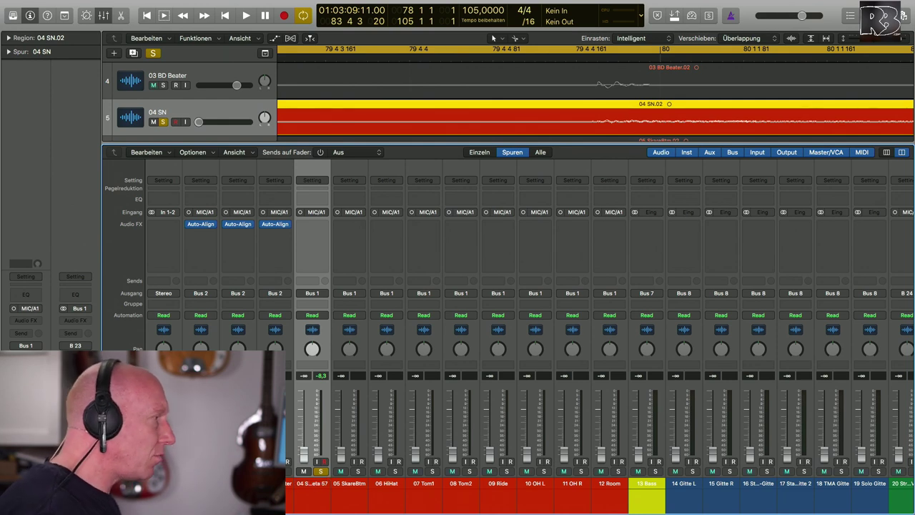
Raise the 05 SkareBtm fader to about 0.4 dB and listen to that track soloed on its own
{"action": "double_click", "coordinate": [348, 483]}
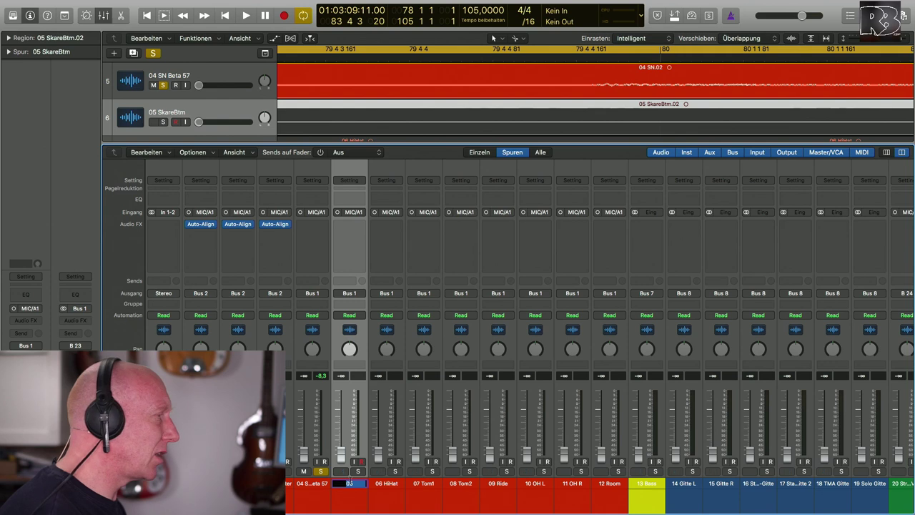
{"action": "key", "text": "Return"}
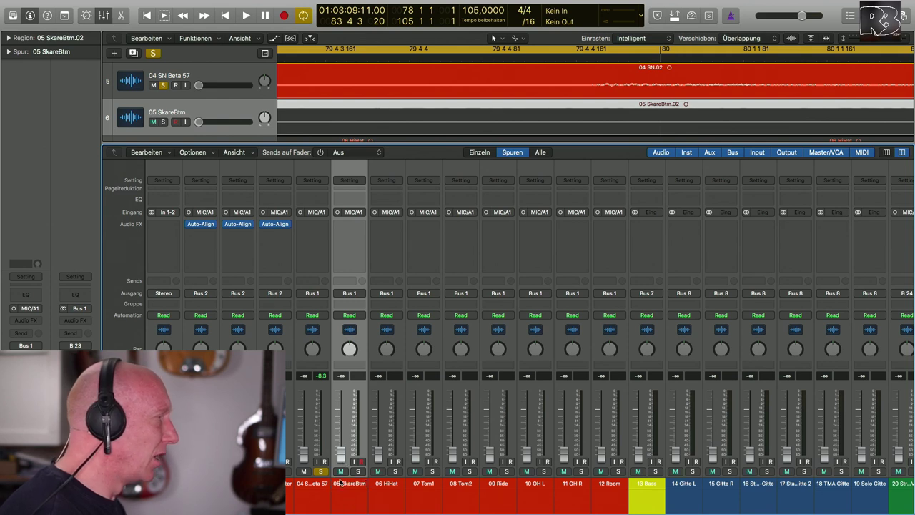
{"action": "left_click_drag", "start_coordinate": [346, 461], "coordinate": [342, 404]}
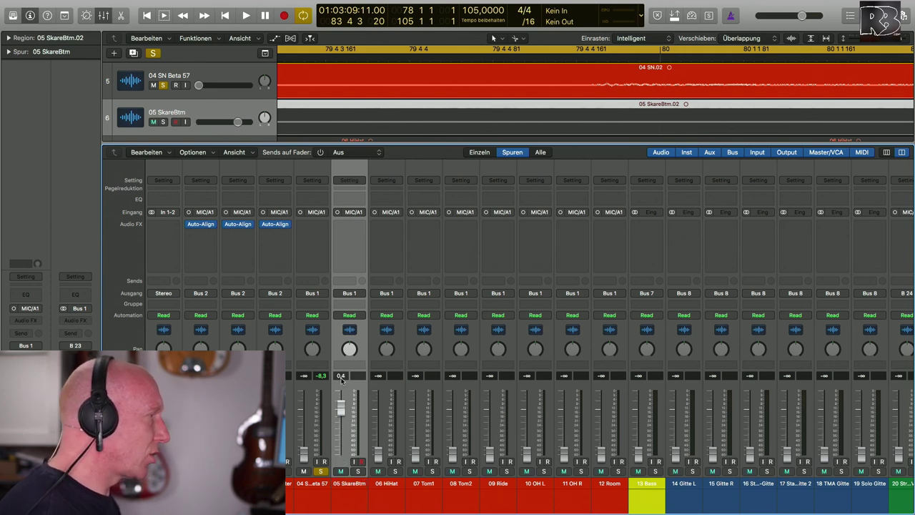
{"action": "left_click", "coordinate": [357, 471], "text": "alt"}
{"action": "key", "text": "space"}
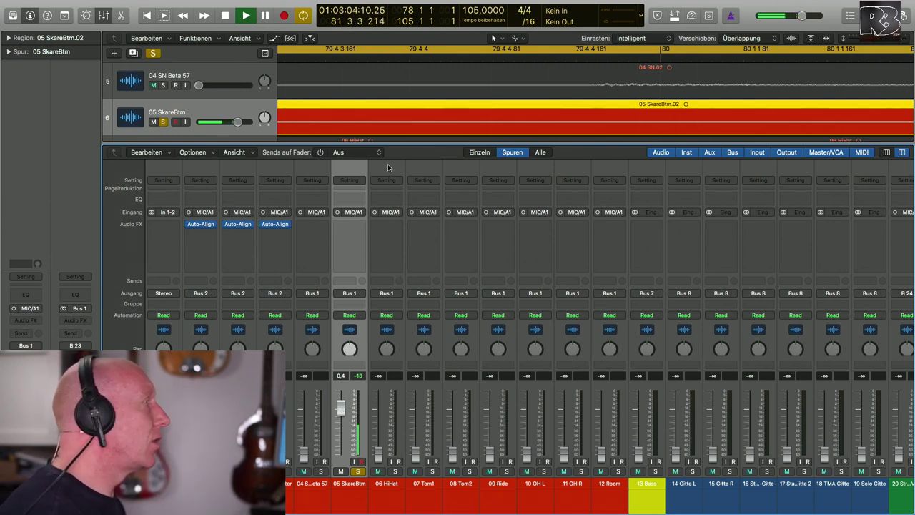
{"action": "key", "text": "space"}
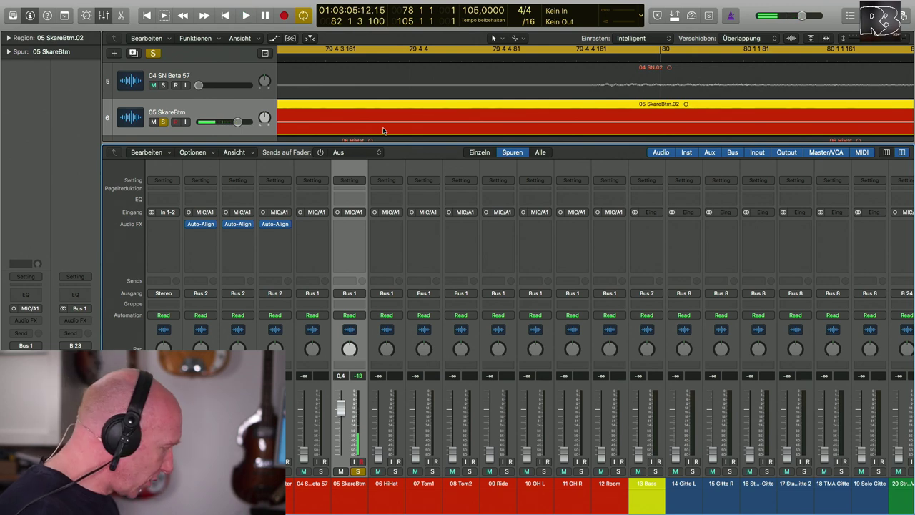
Enlarge the 04 SN Beta 57 and 05 SkareBtm waveforms around the snare hit near bar 80, beat 2
{"action": "key", "text": "x"}
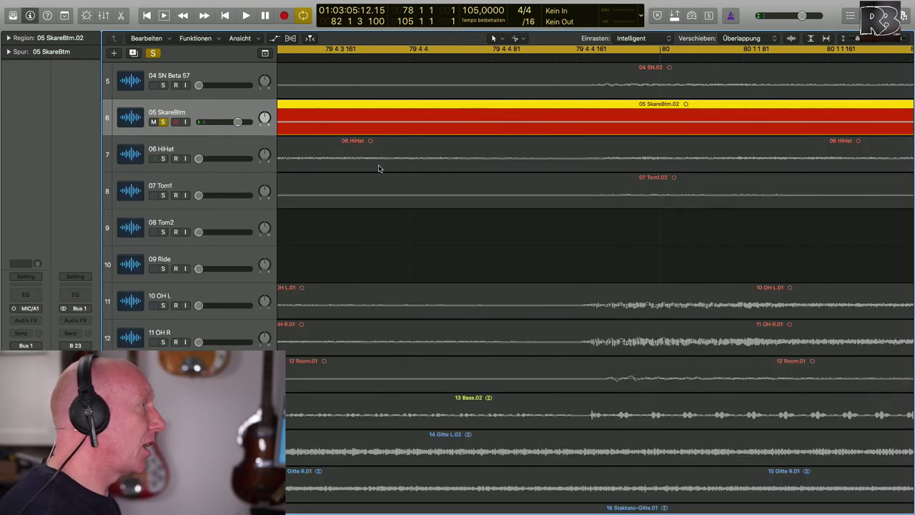
{"action": "key", "text": "super+Up"}
{"action": "key", "text": "super+Down"}
{"action": "key", "text": "super+Down"}
{"action": "key", "text": "super+Down"}
{"action": "key", "text": "super+Down"}
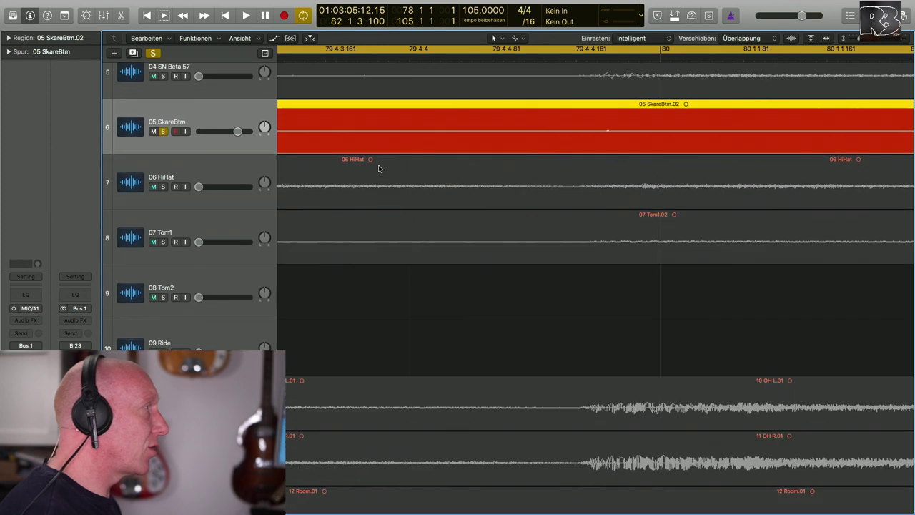
{"action": "key", "text": "super+Down"}
{"action": "key", "text": "super+Left"}
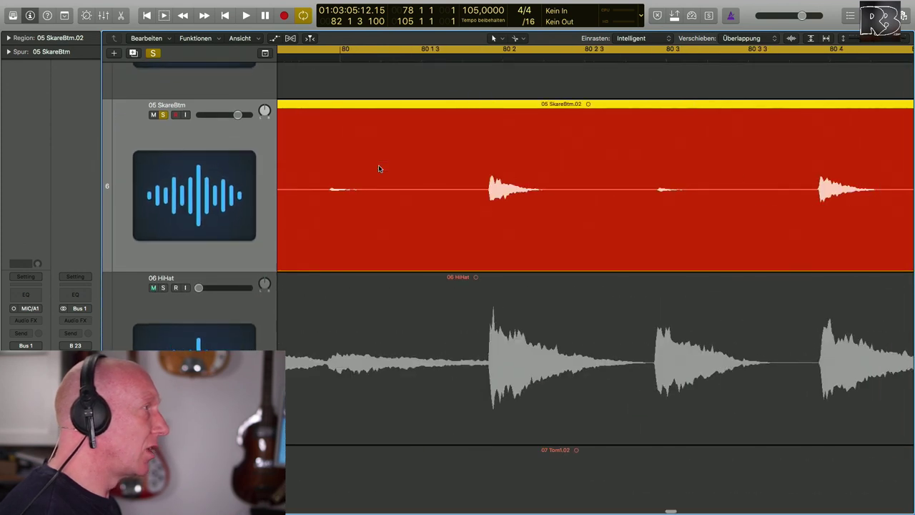
{"action": "left_click", "coordinate": [503, 60]}
{"action": "key", "text": "super+Down"}
{"action": "key", "text": "super+Down"}
{"action": "key", "text": "super+Down"}
{"action": "key", "text": "super+Up"}
{"action": "scroll", "coordinate": [506, 189], "scroll_direction": "up", "scroll_amount": 4}
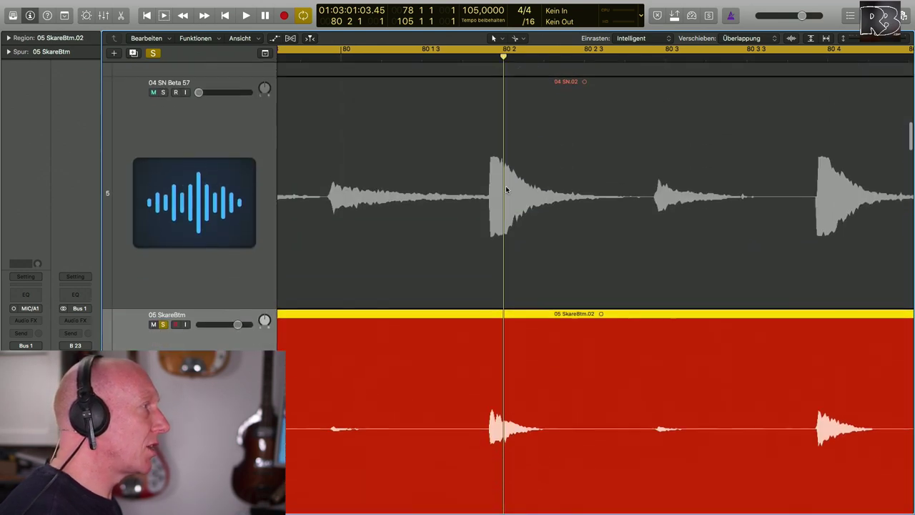
Compare the onset and phase direction of the snare hit in 04 SN Beta 57 and 05 SkareBtm, just before bar 80, beat 2
{"action": "scroll", "coordinate": [505, 189], "scroll_direction": "down", "scroll_amount": 2}
{"action": "key", "text": "super+Right"}
{"action": "key", "text": "super+Right"}
{"action": "key", "text": "super+Right"}
{"action": "key", "text": "super+Right"}
{"action": "key", "text": "super+Right"}
{"action": "key", "text": "super+Right"}
{"action": "scroll", "coordinate": [506, 189], "scroll_direction": "left", "scroll_amount": 4}
{"action": "left_click", "coordinate": [427, 57]}
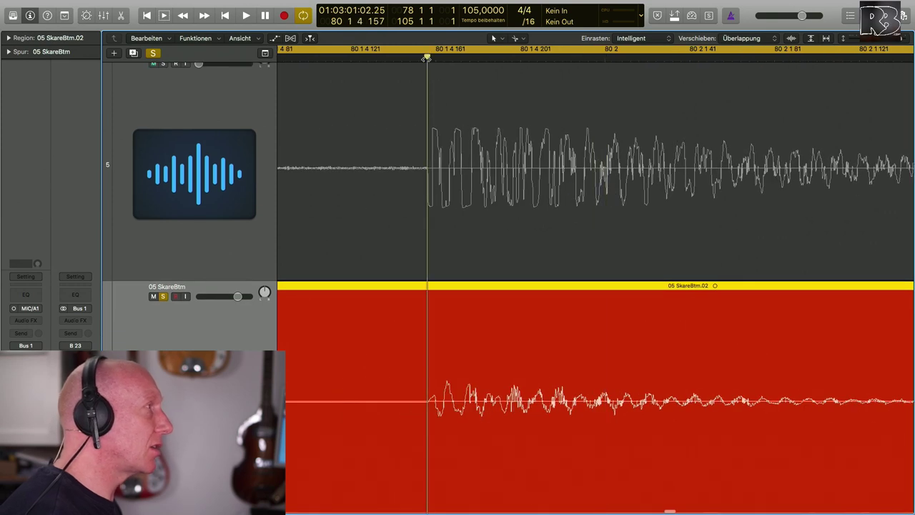
{"action": "left_click_drag", "start_coordinate": [428, 59], "coordinate": [429, 58]}
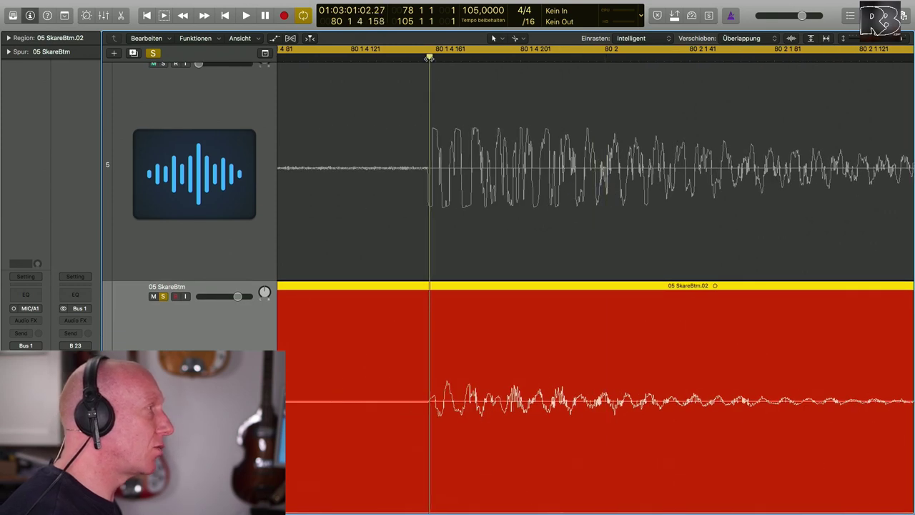
{"action": "scroll", "coordinate": [395, 255], "scroll_direction": "up", "scroll_amount": 5}
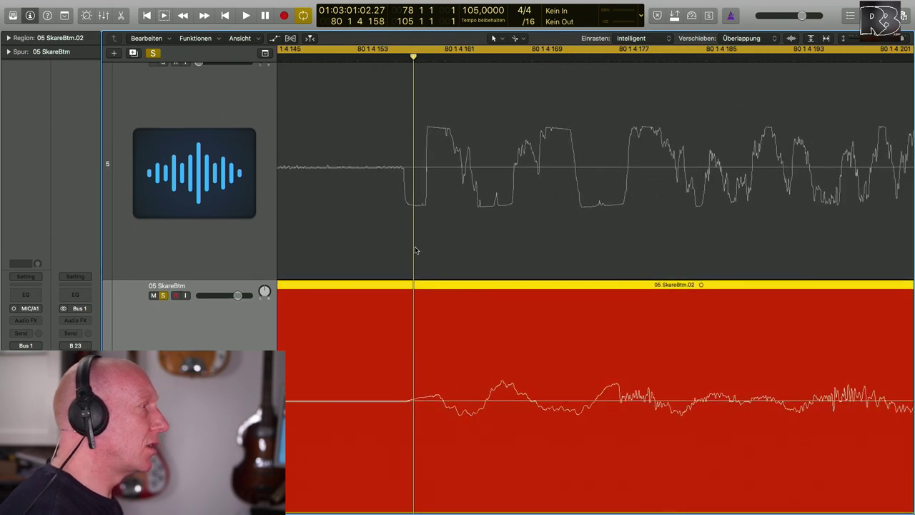
{"action": "left_click", "coordinate": [433, 57]}
{"action": "left_click", "coordinate": [484, 59]}
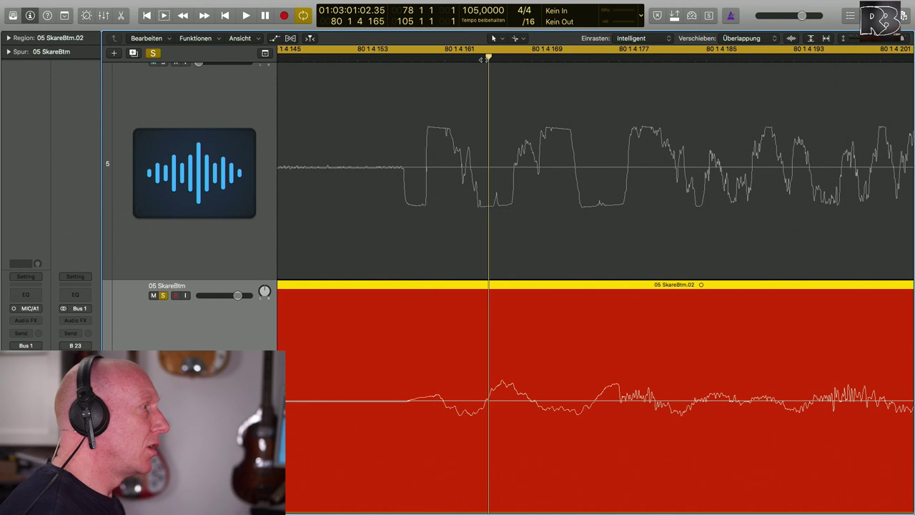
{"action": "left_click_drag", "start_coordinate": [475, 57], "coordinate": [470, 57]}
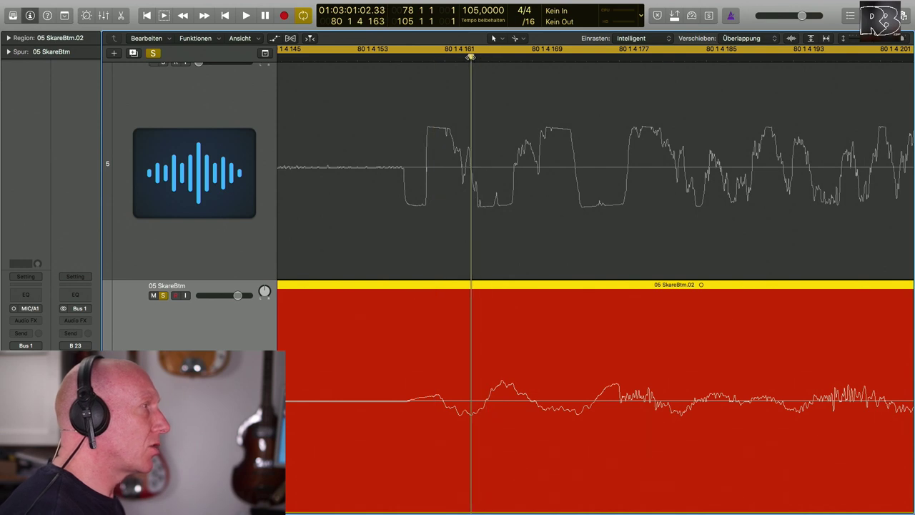
{"action": "left_click", "coordinate": [497, 58]}
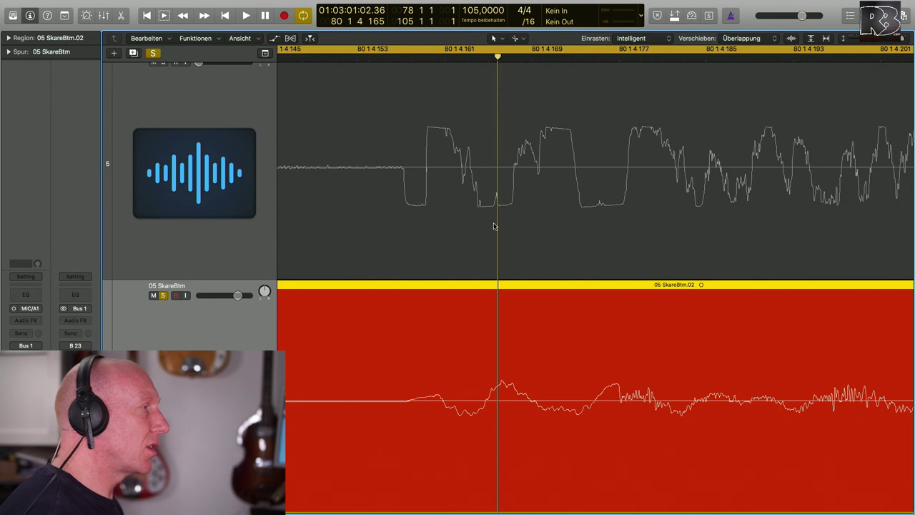
Set the 04 SN Beta 57 and 05 SkareBtm volume faders to 0.0 dB and listen to both tracks soloed together
{"action": "scroll", "coordinate": [493, 226], "scroll_direction": "down", "scroll_amount": 3}
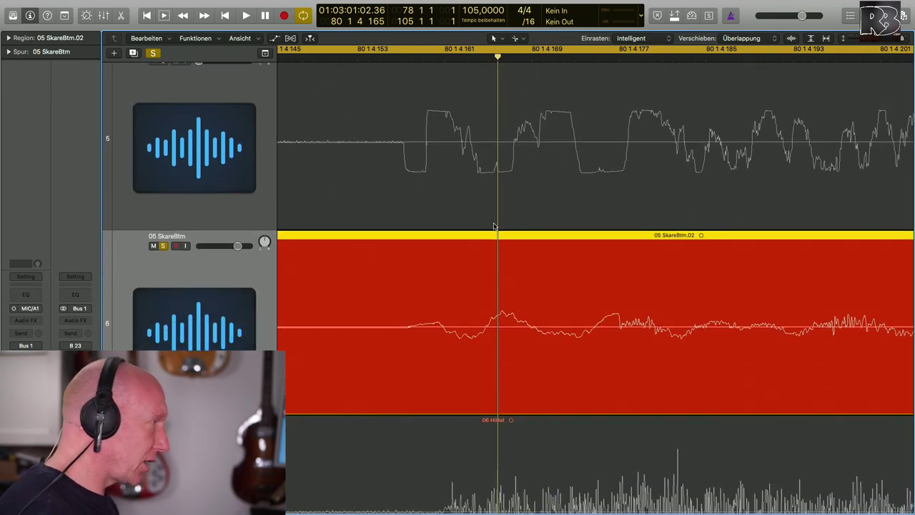
{"action": "scroll", "coordinate": [493, 226], "scroll_direction": "down", "scroll_amount": 4}
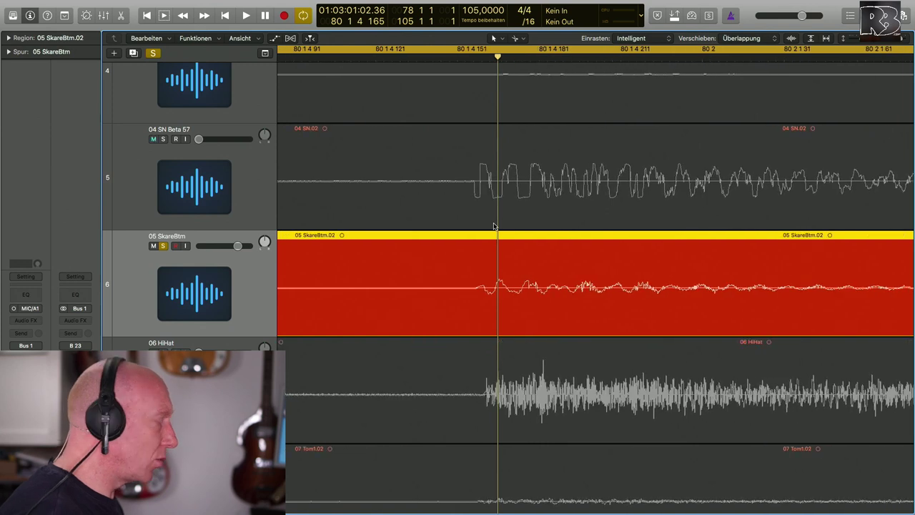
{"action": "scroll", "coordinate": [493, 226], "scroll_direction": "down", "scroll_amount": 6}
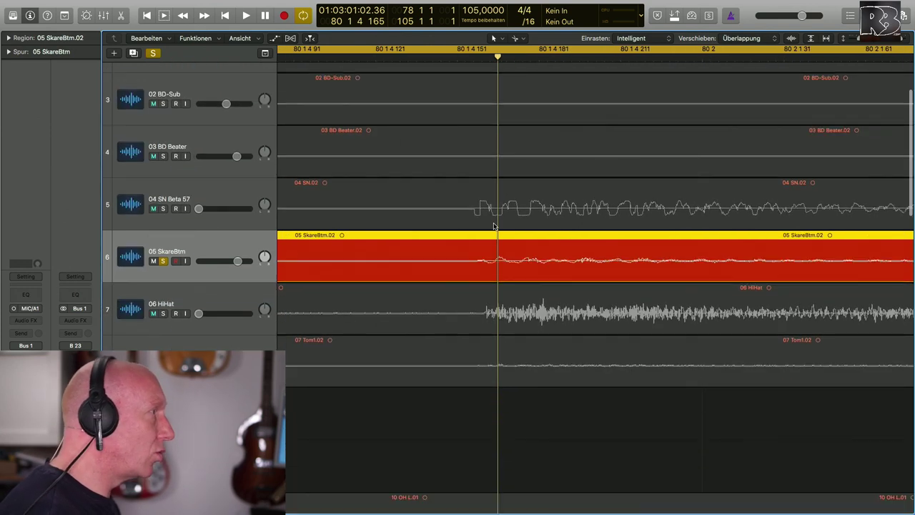
{"action": "scroll", "coordinate": [493, 226], "scroll_direction": "down", "scroll_amount": 4}
{"action": "scroll", "coordinate": [493, 226], "scroll_direction": "down", "scroll_amount": 4}
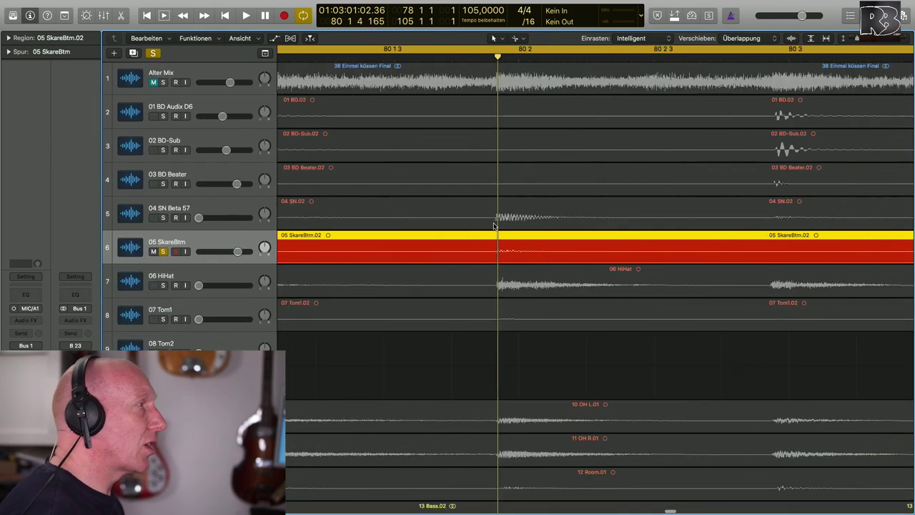
{"action": "scroll", "coordinate": [493, 226], "scroll_direction": "down", "scroll_amount": 1}
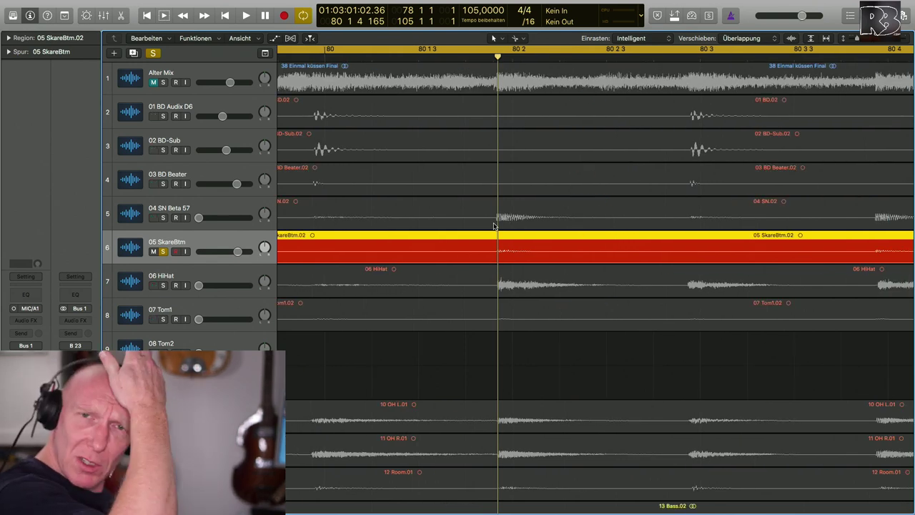
{"action": "scroll", "coordinate": [493, 226], "scroll_direction": "down", "scroll_amount": 2}
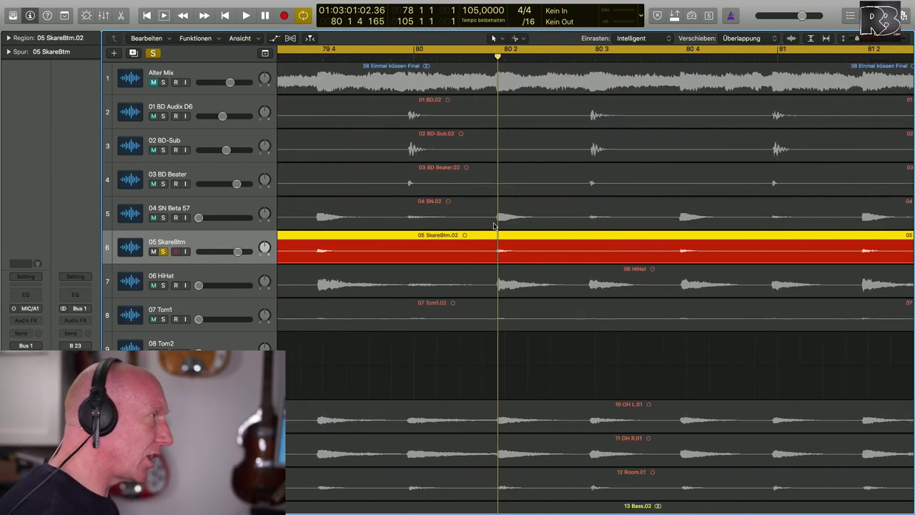
{"action": "key", "text": "x"}
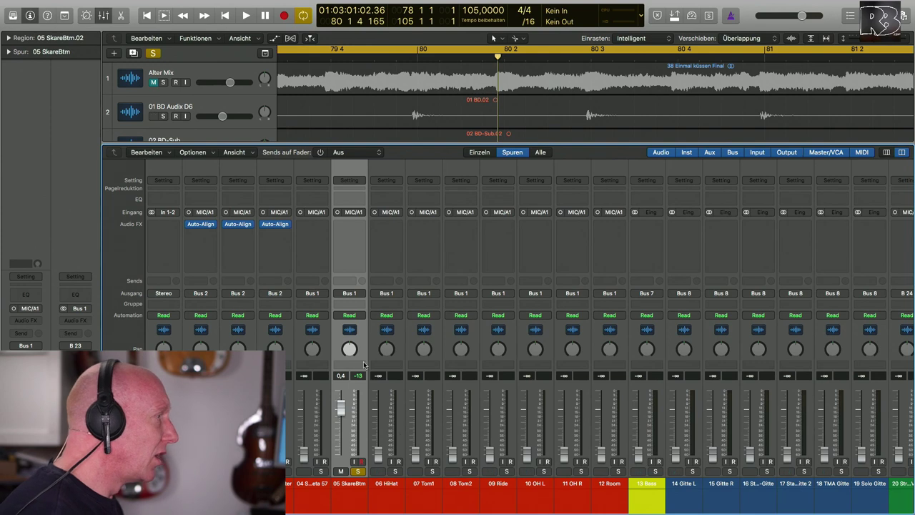
{"action": "left_click_drag", "start_coordinate": [306, 458], "coordinate": [304, 412]}
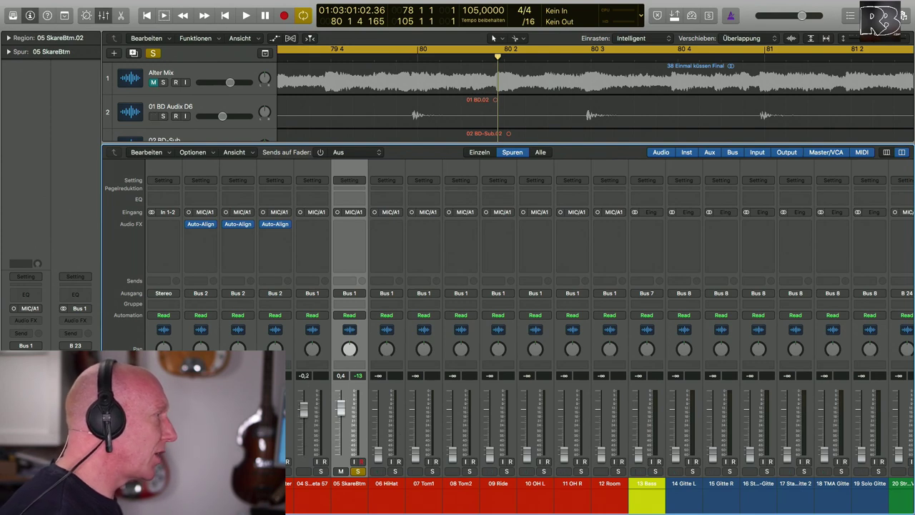
{"action": "double_click", "coordinate": [306, 375]}
{"action": "type", "text": "0"}
{"action": "key", "text": "Return"}
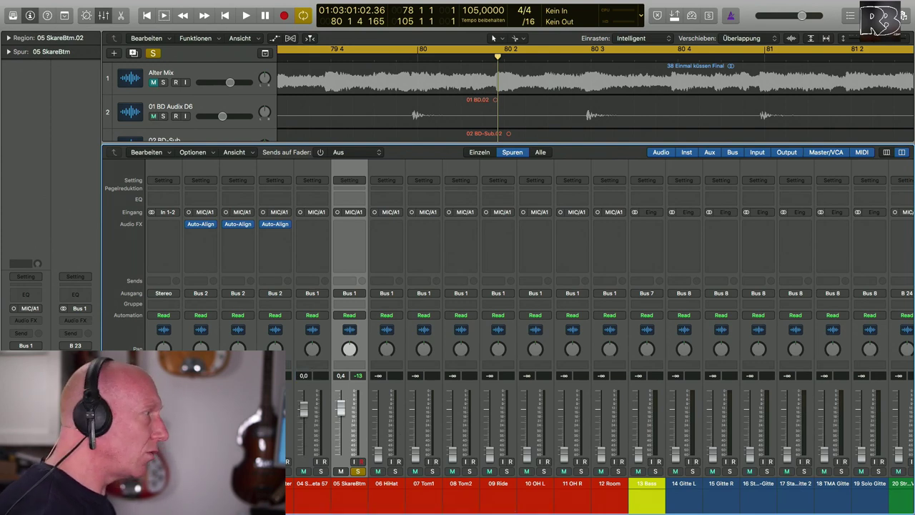
{"action": "type", "text": "0"}
{"action": "key", "text": "Return"}
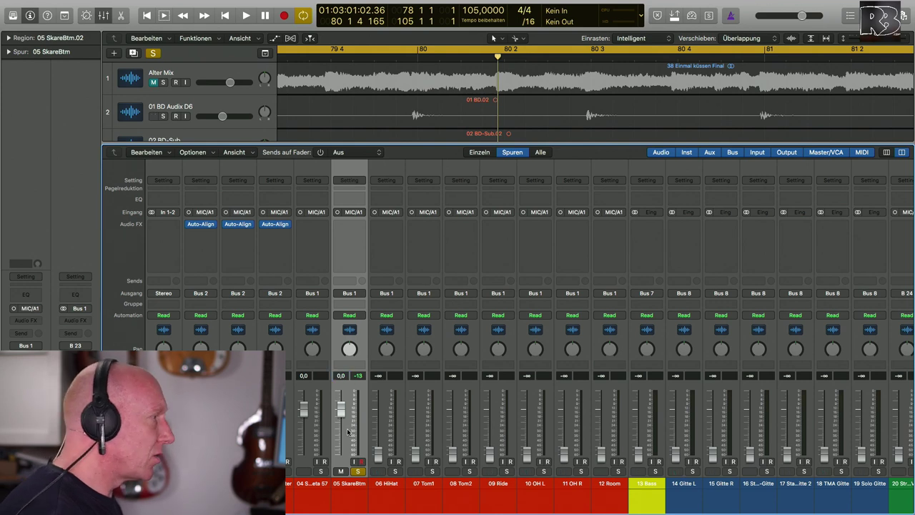
{"action": "key", "text": "space"}
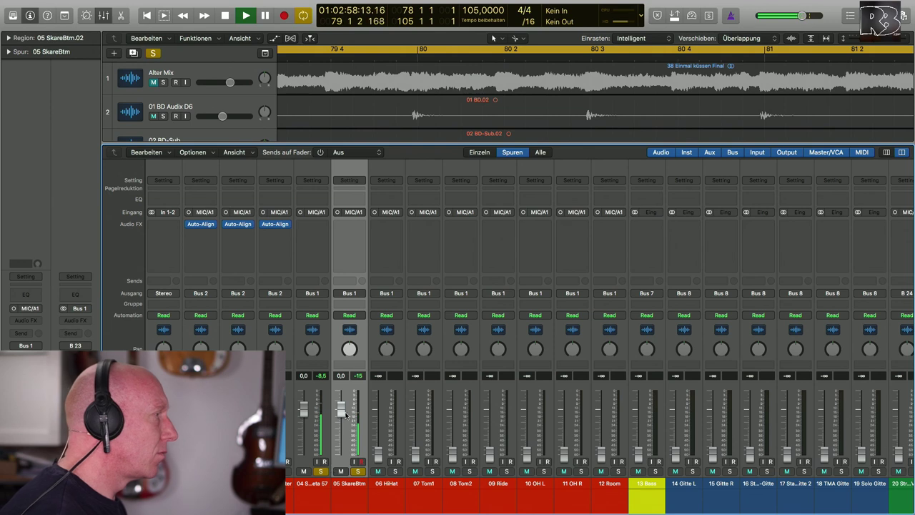
{"action": "key", "text": "space"}
Insert a mono Gain plug-in on 05 SkareBtm, enable Phase Invert and close the plug-in window
{"action": "left_click", "coordinate": [350, 224]}
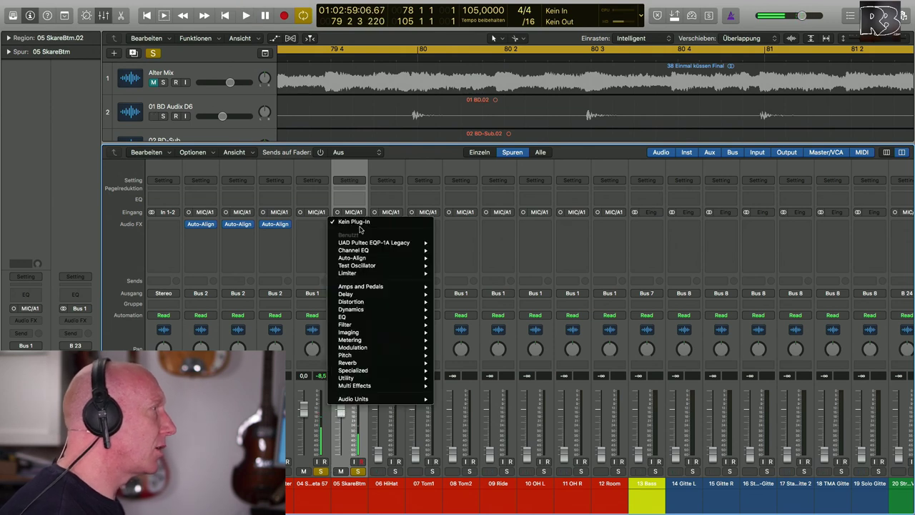
{"action": "mouse_move", "coordinate": [387, 379]}
{"action": "mouse_move", "coordinate": [465, 379]}
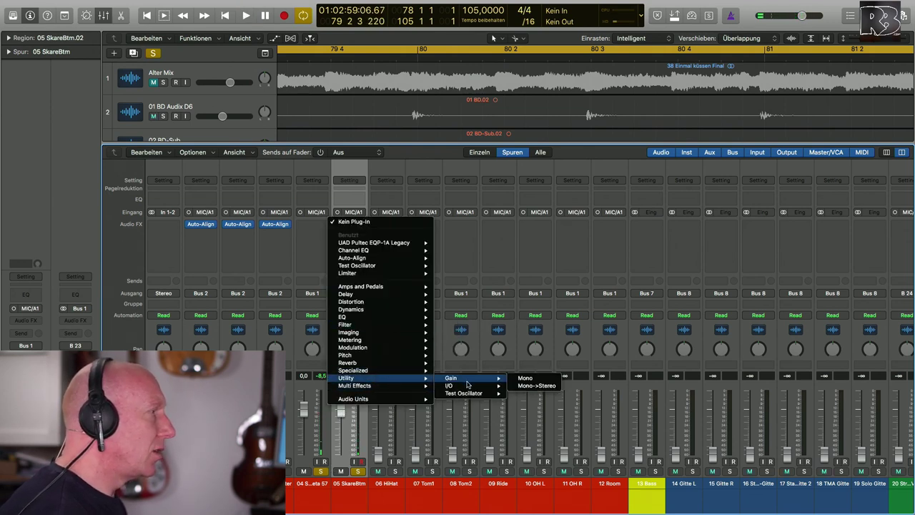
{"action": "left_click", "coordinate": [533, 379]}
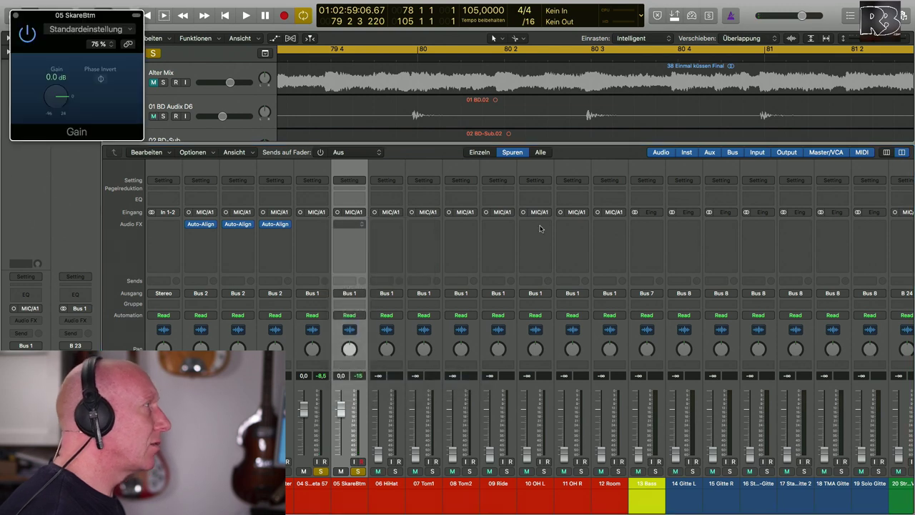
{"action": "left_click_drag", "start_coordinate": [97, 18], "coordinate": [702, 355]}
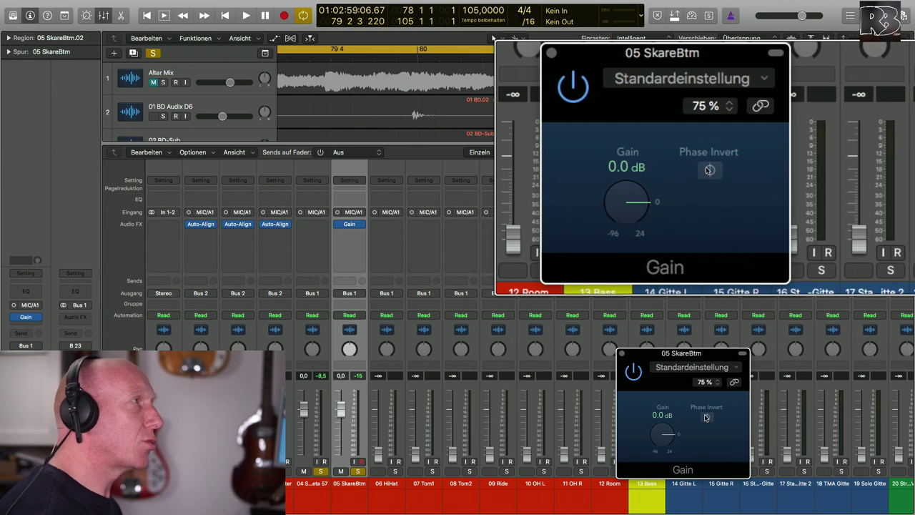
{"action": "left_click", "coordinate": [706, 418]}
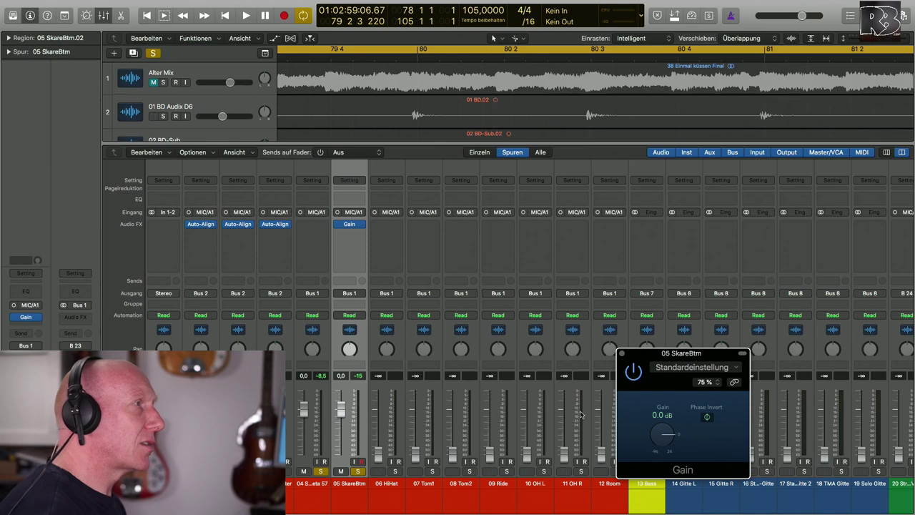
{"action": "left_click", "coordinate": [620, 354]}
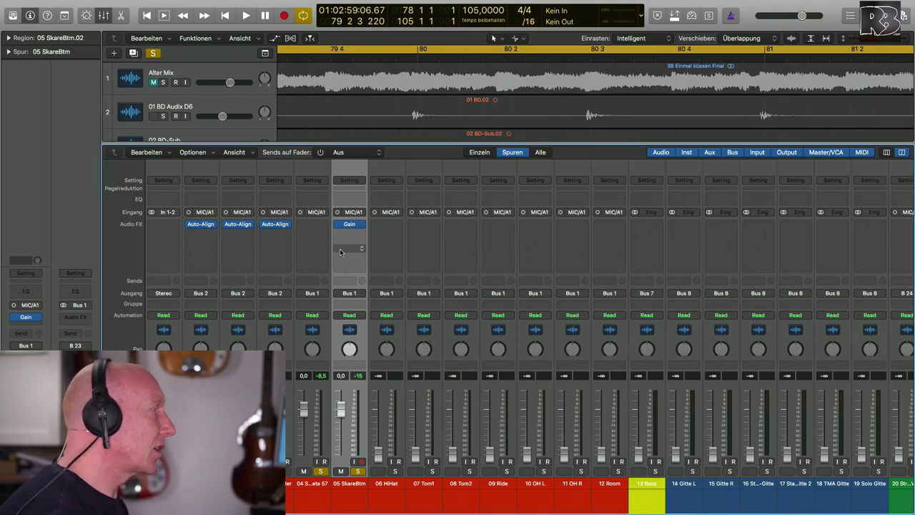
Lower the 04 SN Beta 57 fader to -5.2 dB while listening to both snare tracks
{"action": "key", "text": "space"}
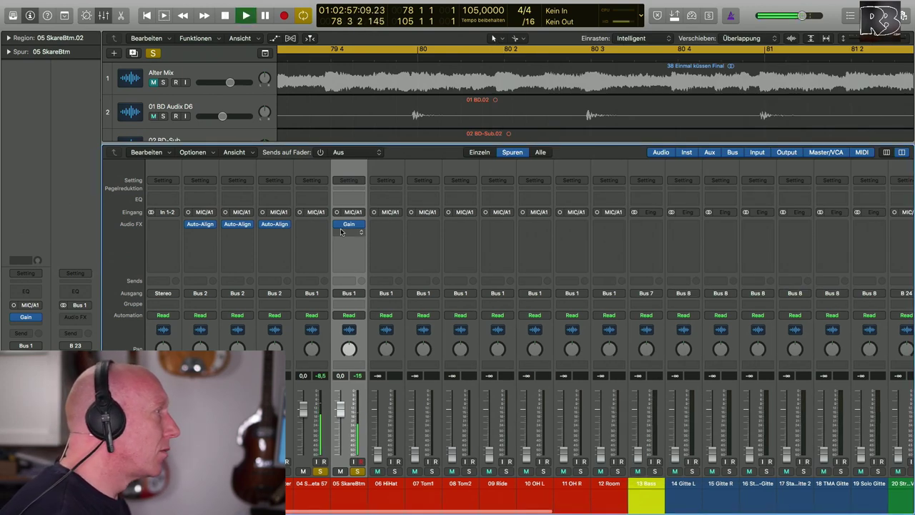
{"action": "mouse_move", "coordinate": [310, 424]}
{"action": "left_mouse_down"}
{"action": "mouse_move", "coordinate": [303, 429]}
{"action": "mouse_move", "coordinate": [303, 421]}
{"action": "left_mouse_up"}
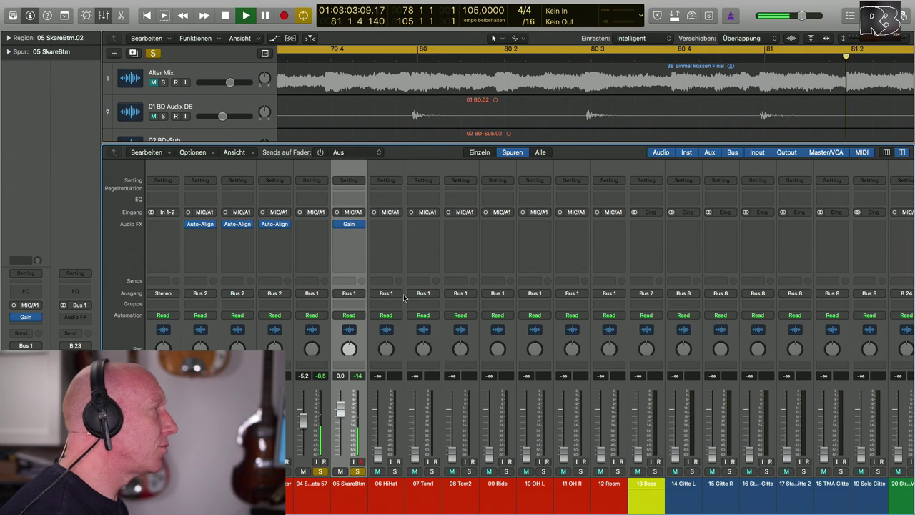
{"action": "key", "text": "space"}
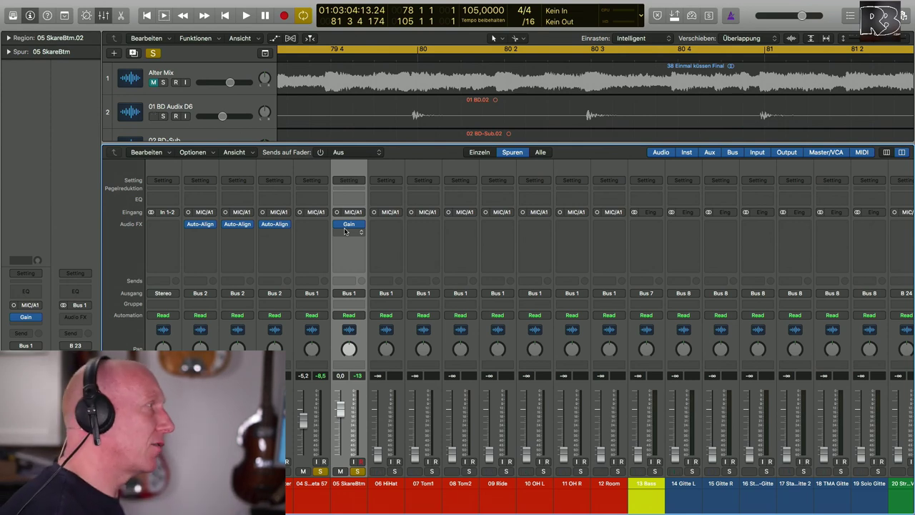
Compare the combined snare sound with the Gain plug-in on 05 SkareBtm bypassed and active during playback
{"action": "scroll", "coordinate": [344, 231], "scroll_direction": "left", "scroll_amount": 1}
{"action": "key", "text": "space"}
{"action": "mouse_move", "coordinate": [340, 228]}
{"action": "left_click", "coordinate": [338, 224]}
{"action": "left_click", "coordinate": [338, 224]}
{"action": "key", "text": "space"}
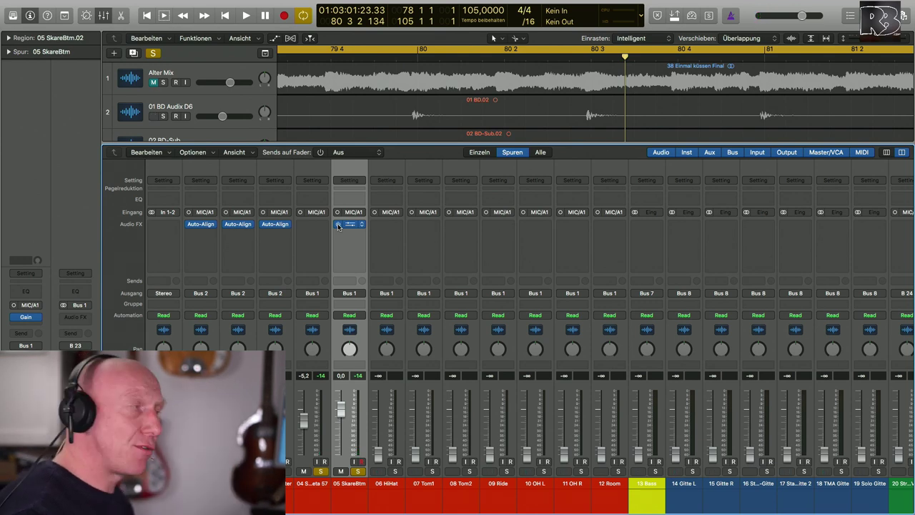
{"action": "left_click", "coordinate": [338, 225]}
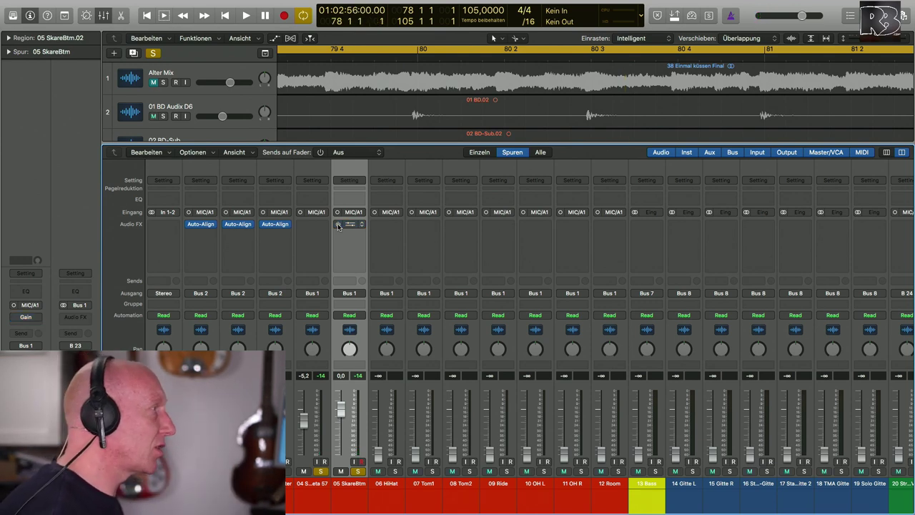
{"action": "key", "text": "space"}
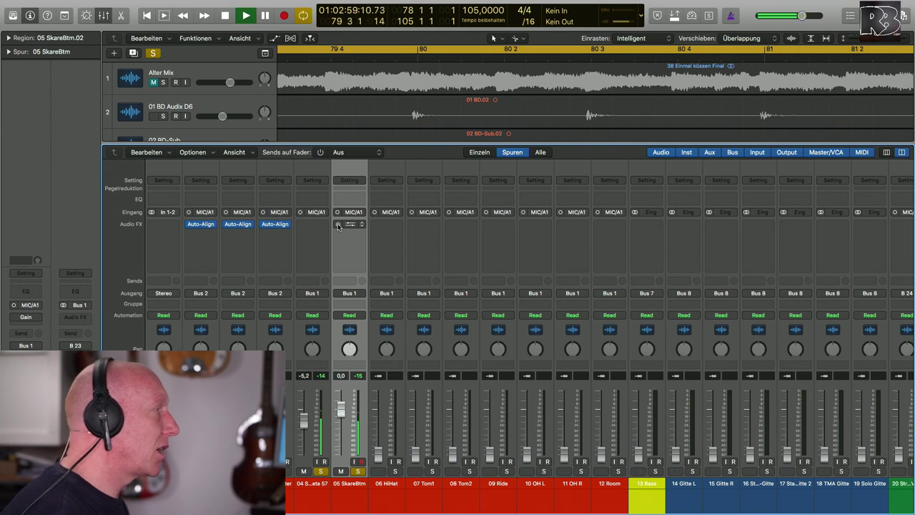
{"action": "left_click", "coordinate": [338, 225]}
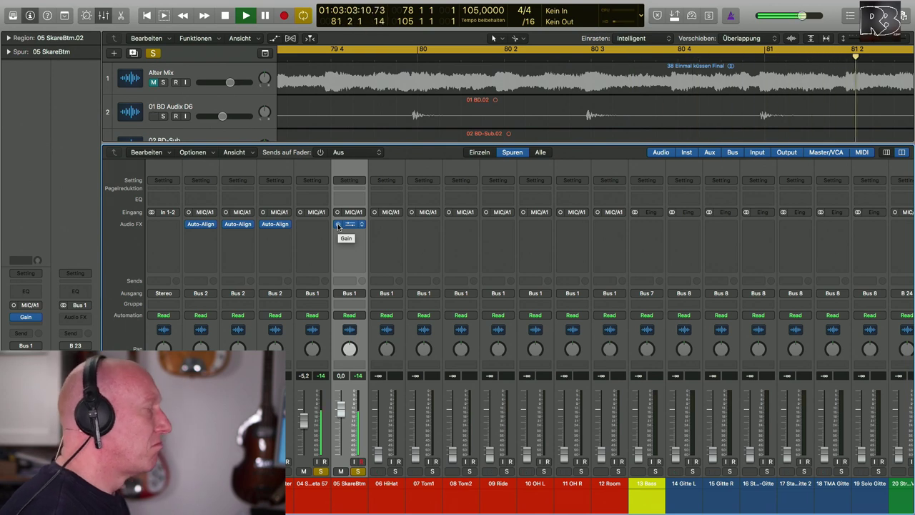
{"action": "key", "text": "space"}
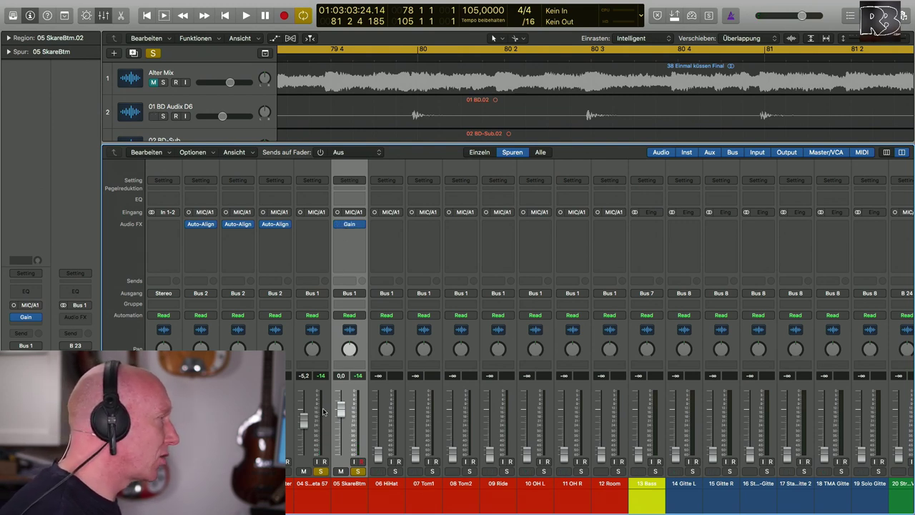
Set the 04 SN Beta 57 volume fader to -0.7 dB while both snare tracks play
{"action": "key", "text": "space"}
{"action": "left_click_drag", "start_coordinate": [304, 419], "coordinate": [304, 408]}
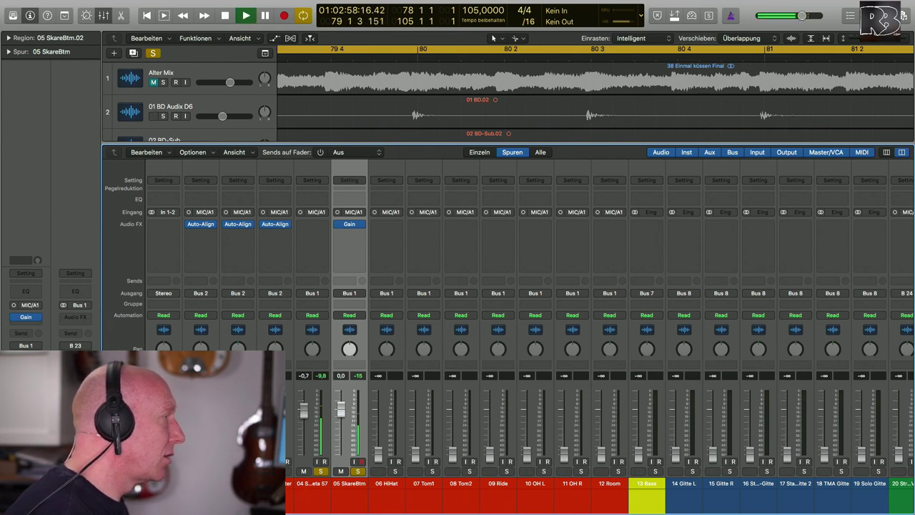
{"action": "key", "text": "space"}
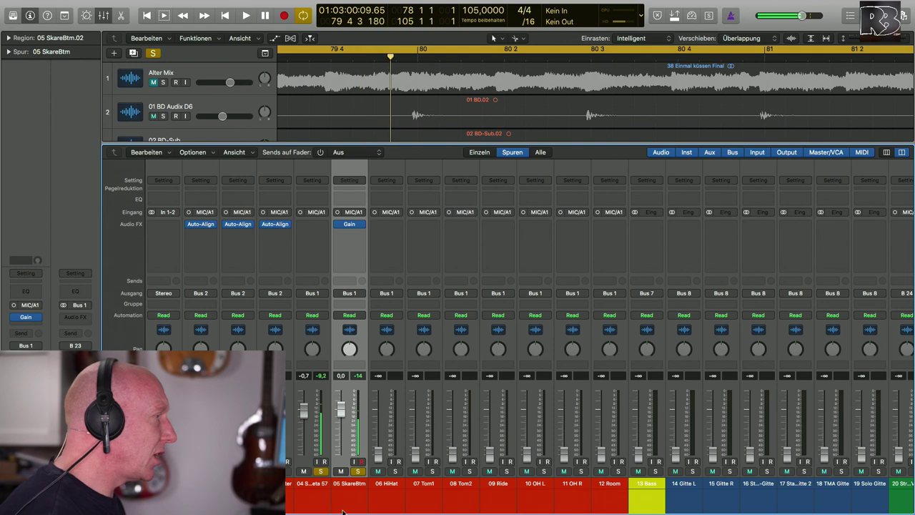
Select the 04 SN Beta 57 and 05 SkareBtm channels together and route their output to Bus 3
{"action": "left_click", "coordinate": [318, 498]}
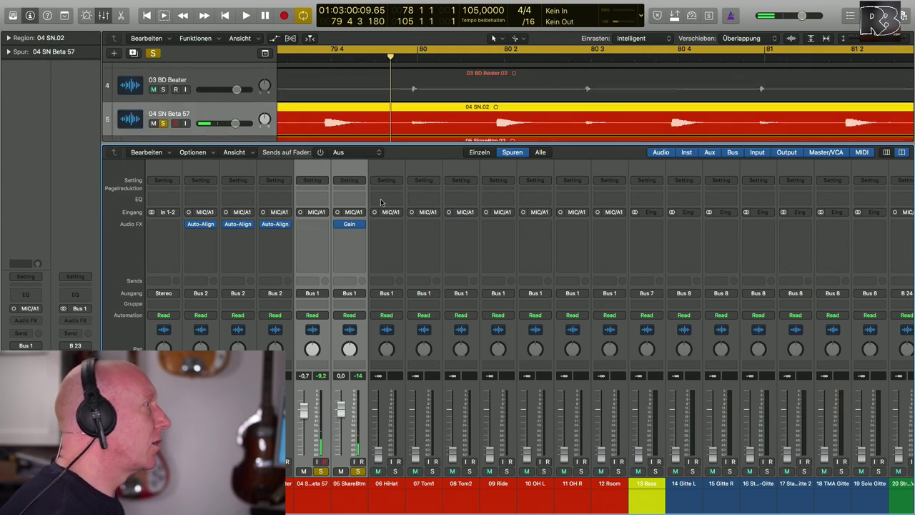
{"action": "left_click", "coordinate": [319, 296]}
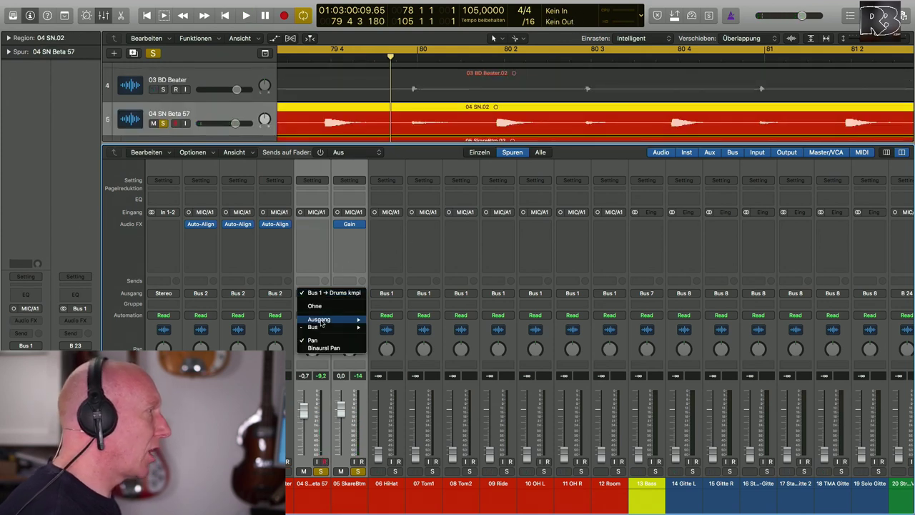
{"action": "mouse_move", "coordinate": [328, 327]}
{"action": "left_click", "coordinate": [423, 218]}
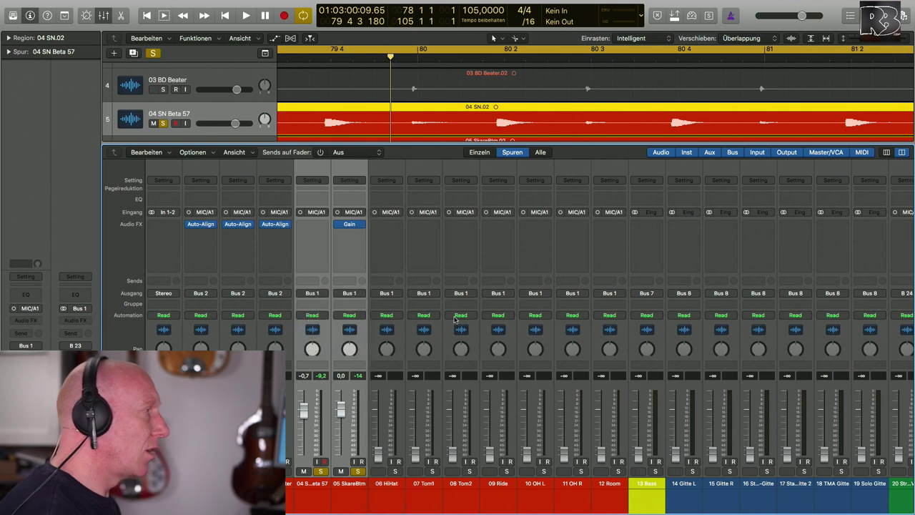
Rename the Bus 3 aux channel Snare kmpl and colour it red like the other drum channels
{"action": "scroll", "coordinate": [457, 314], "scroll_direction": "right", "scroll_amount": 10}
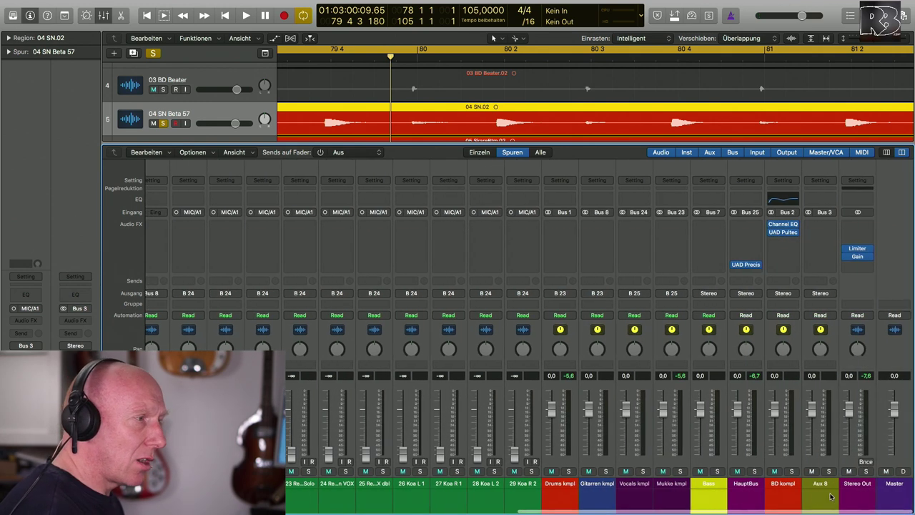
{"action": "left_click", "coordinate": [822, 486]}
{"action": "double_click", "coordinate": [822, 486]}
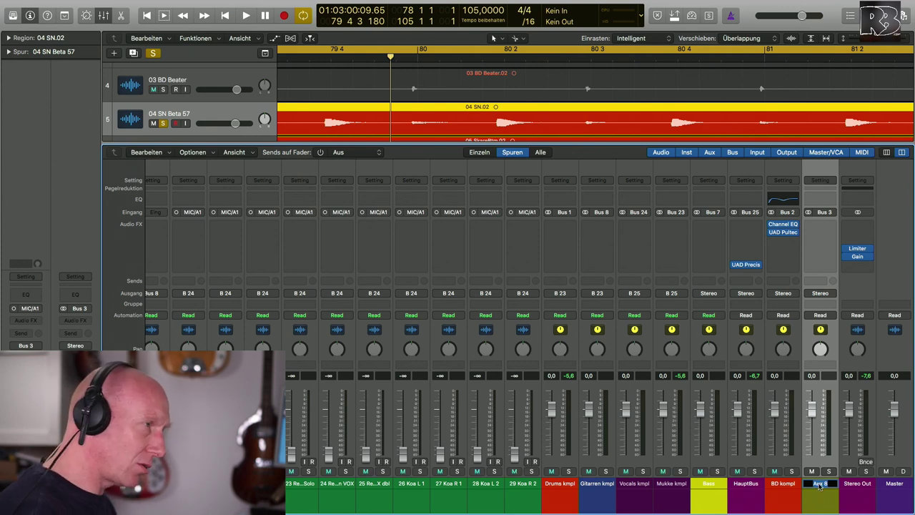
{"action": "type", "text": "nare kmpl"}
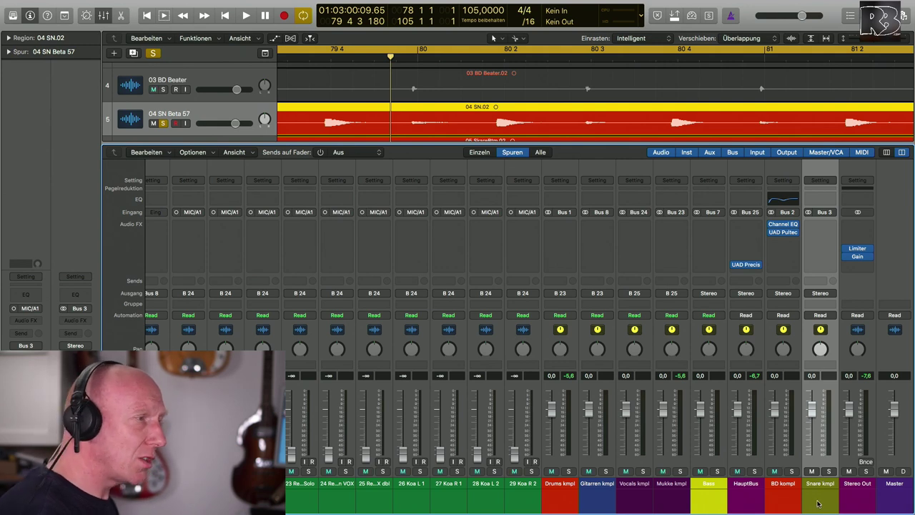
{"action": "key", "text": "alt+c"}
{"action": "left_click", "coordinate": [560, 325]}
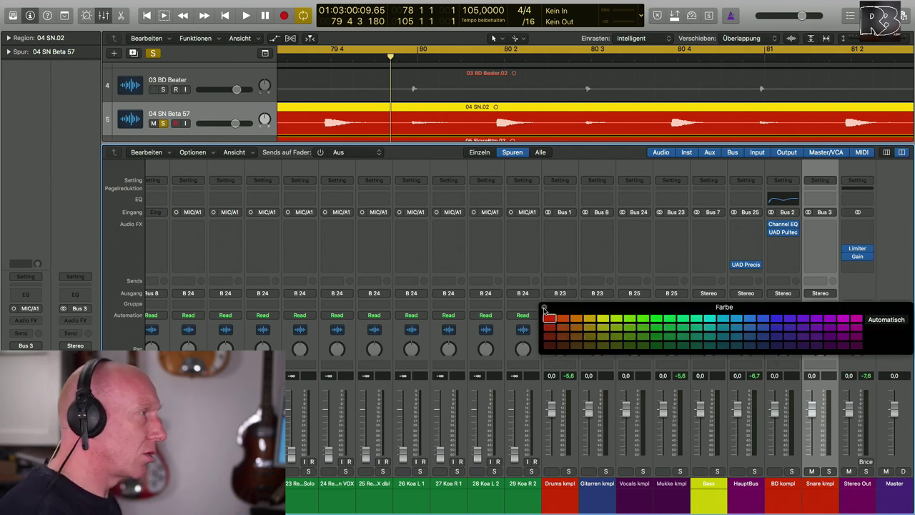
{"action": "left_click", "coordinate": [544, 307]}
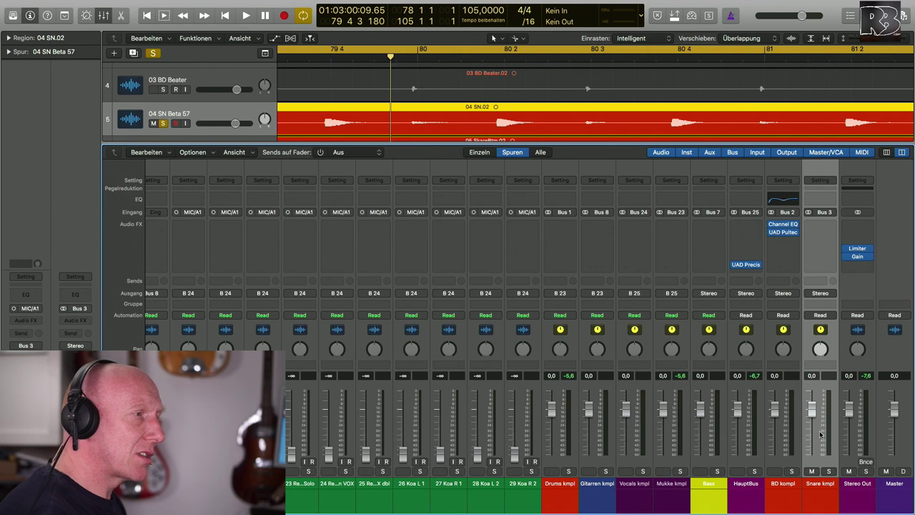
Solo Snare kmpl, insert a Channel EQ on it during playback and enable the low-cut filter
{"action": "key", "text": "space"}
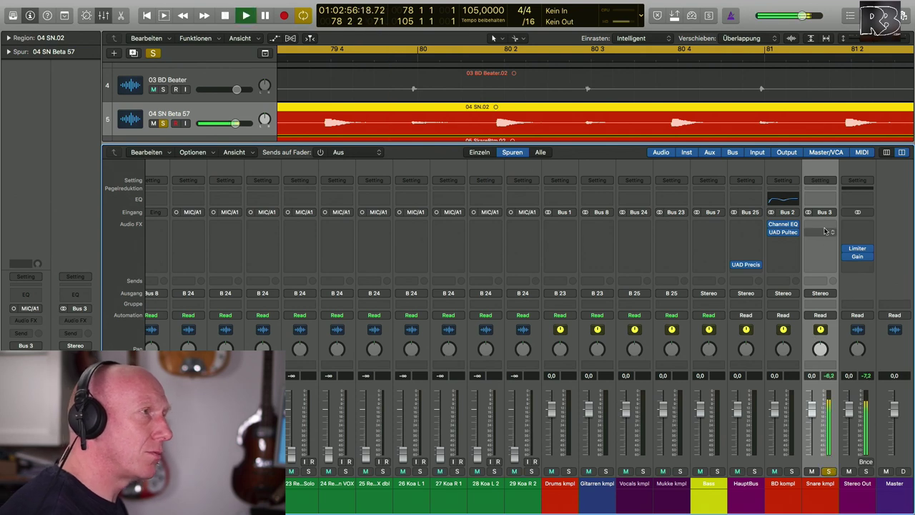
{"action": "left_click", "coordinate": [822, 200]}
{"action": "left_click_drag", "start_coordinate": [167, 61], "coordinate": [465, 232]}
{"action": "left_click", "coordinate": [343, 230]}
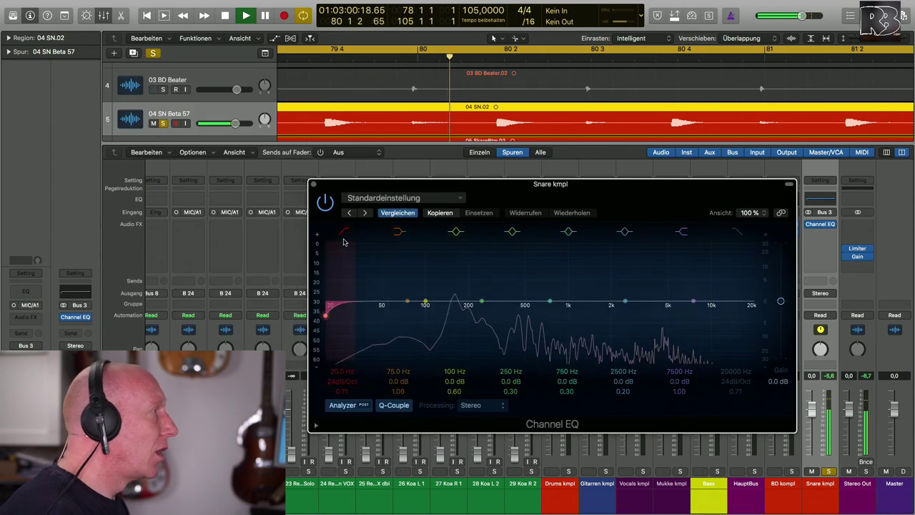
Set the low cut to about 96 Hz and move the 750 Hz band to 510 Hz with a -2.5 dB gain
{"action": "left_click_drag", "start_coordinate": [330, 315], "coordinate": [377, 315]}
{"action": "left_click_drag", "start_coordinate": [342, 373], "coordinate": [338, 377]}
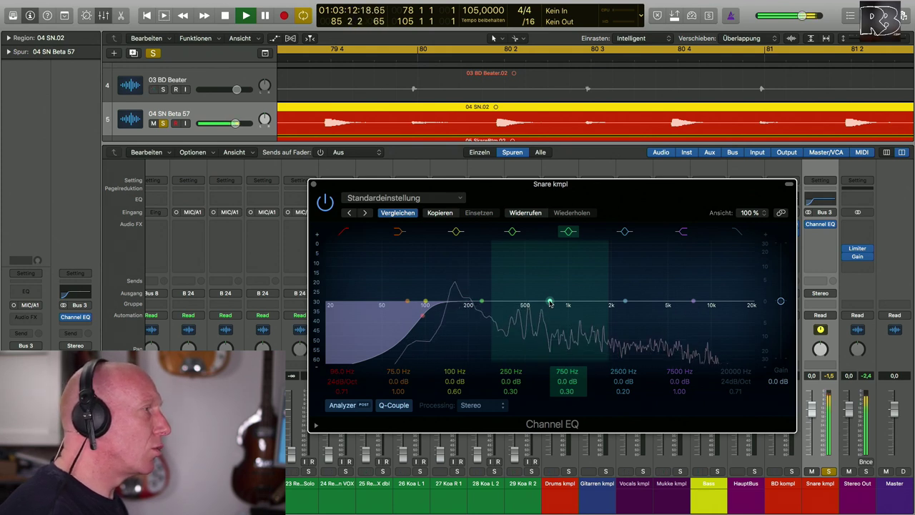
{"action": "left_click_drag", "start_coordinate": [550, 303], "coordinate": [526, 309]}
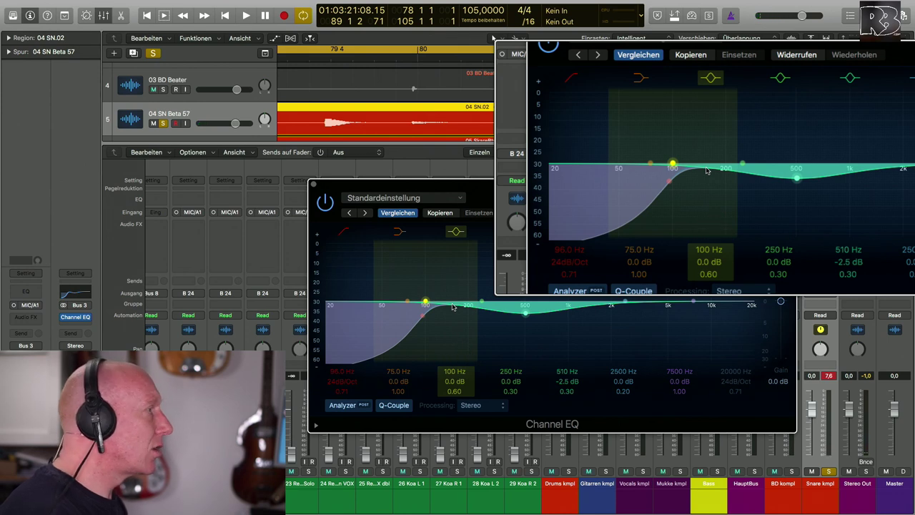
{"action": "key", "text": "space"}
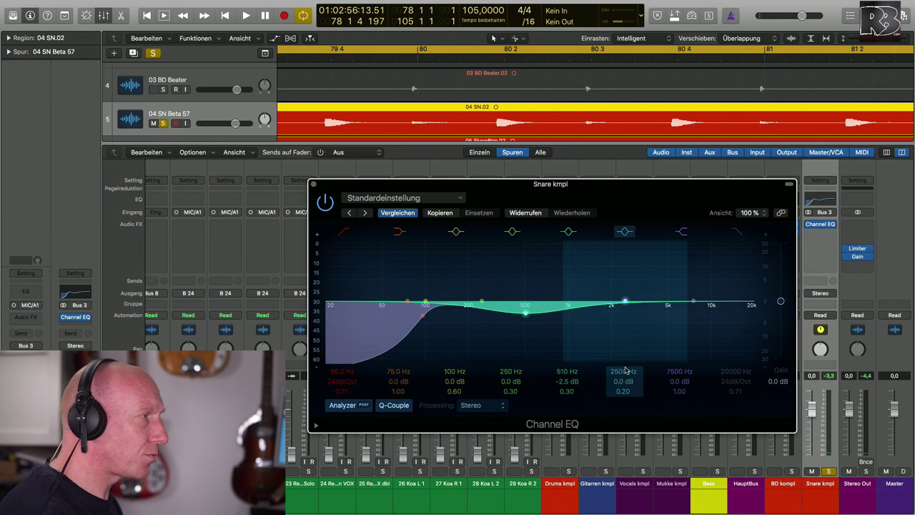
Make the 2500 Hz band a +16.0 dB boost with Q 100, shift it to 540 Hz and listen for a resonance
{"action": "left_click_drag", "start_coordinate": [625, 302], "coordinate": [626, 259]}
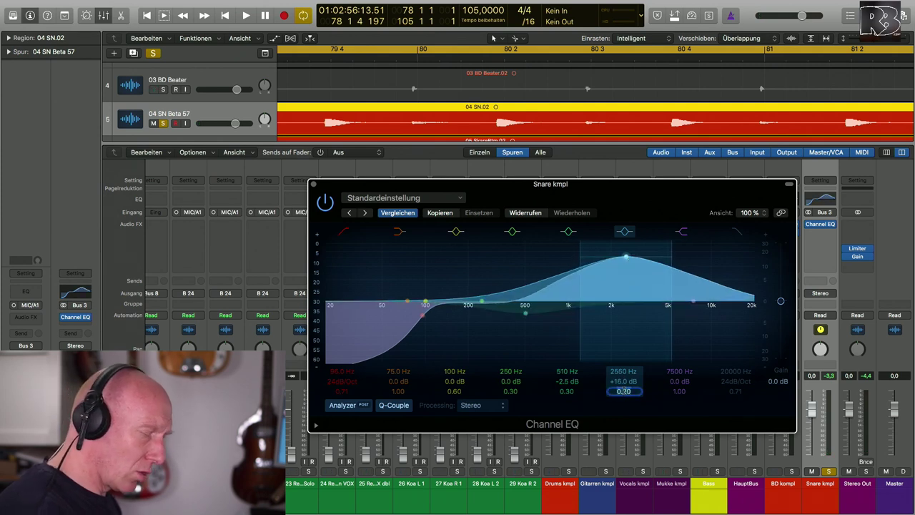
{"action": "key", "text": "Return"}
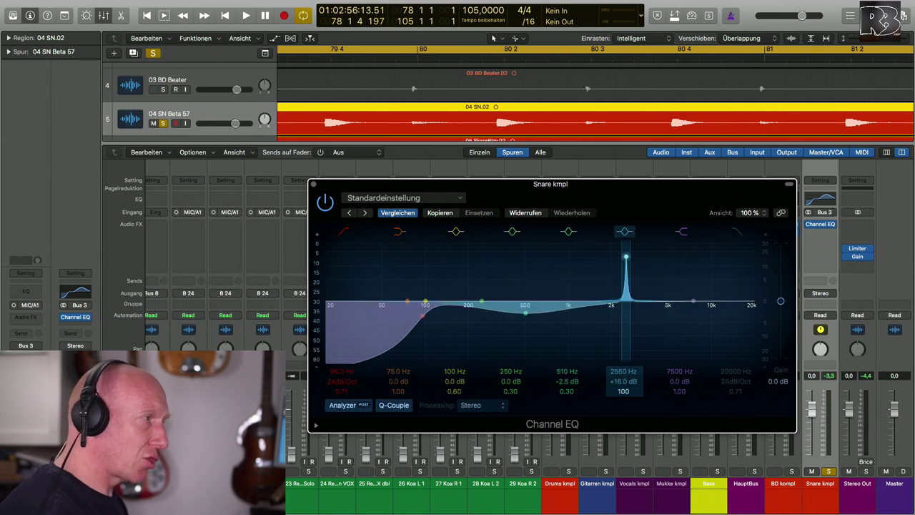
{"action": "left_click_drag", "start_coordinate": [620, 366], "coordinate": [620, 429]}
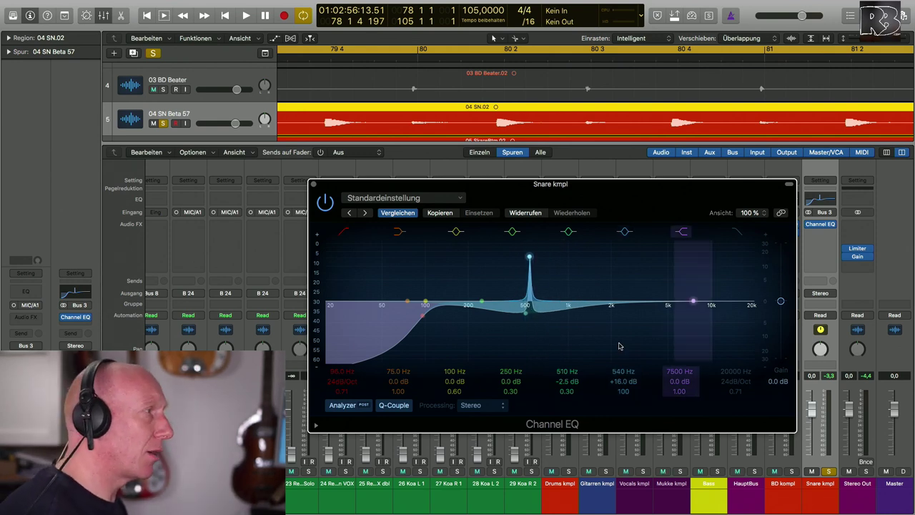
{"action": "key", "text": "space"}
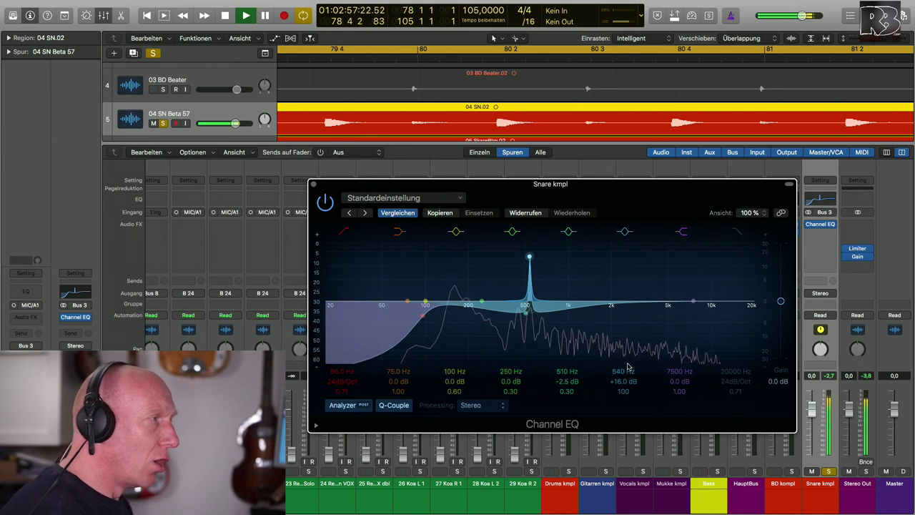
{"action": "key", "text": "space"}
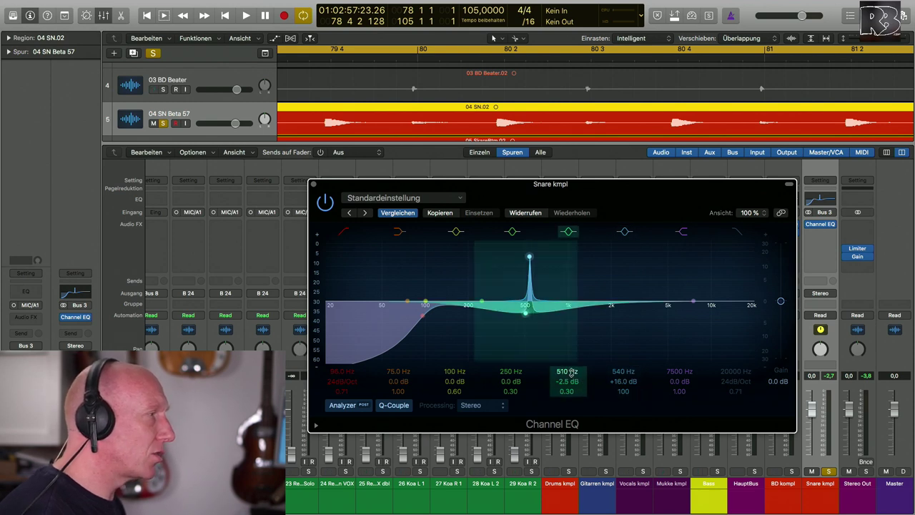
Tune the narrow boosted band to 520 Hz by ear and set its gain to -8.0 dB
{"action": "key", "text": "space"}
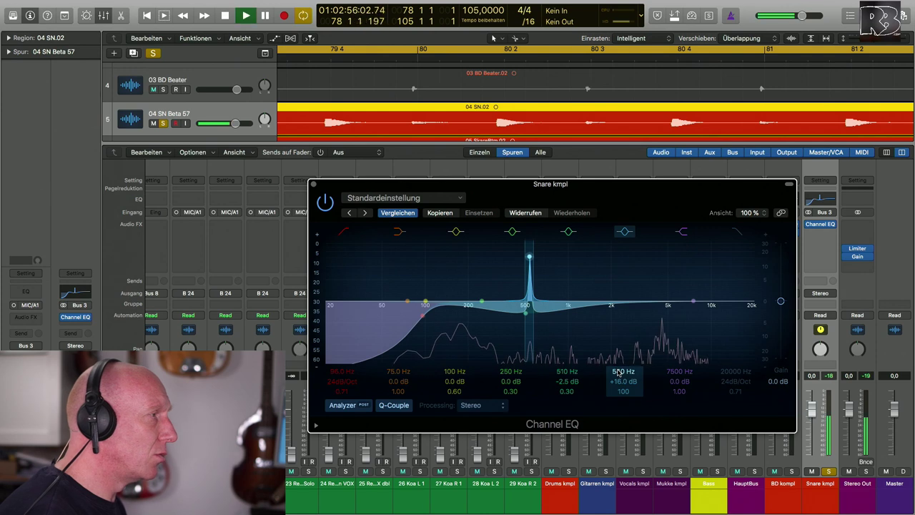
{"action": "mouse_move", "coordinate": [619, 373]}
{"action": "left_mouse_down"}
{"action": "mouse_move", "coordinate": [619, 385]}
{"action": "mouse_move", "coordinate": [619, 373]}
{"action": "left_mouse_up"}
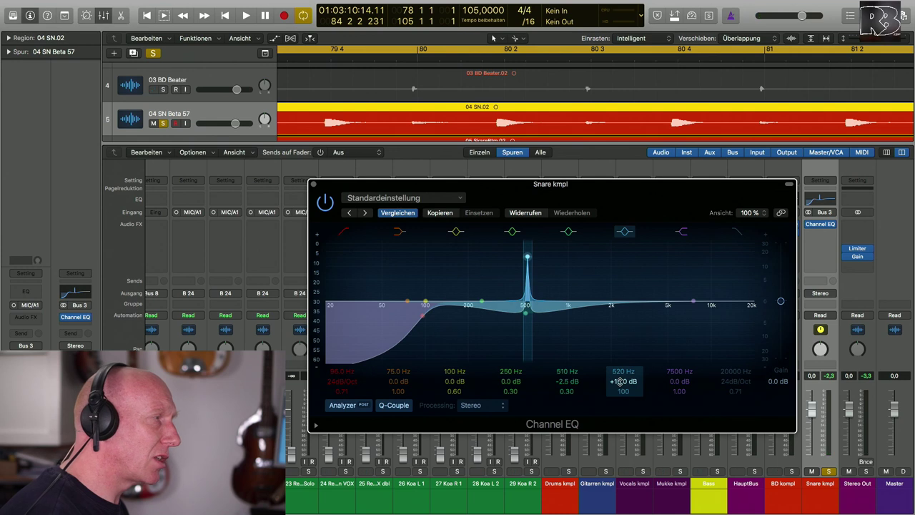
{"action": "key", "text": "space"}
{"action": "left_click_drag", "start_coordinate": [620, 381], "coordinate": [621, 398]}
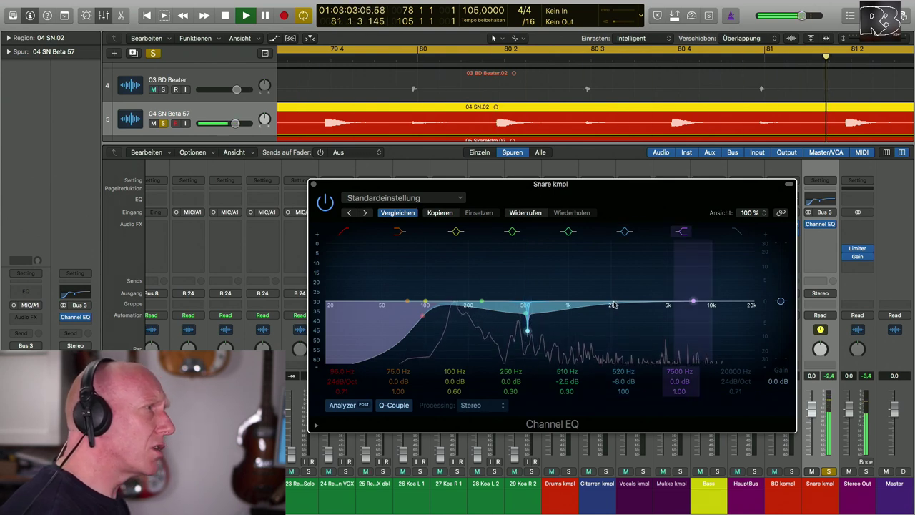
Sweep the 250 Hz band to 400 Hz as a +24.0 dB boost with Q 100, and set its gain to -8.5 dB there
{"action": "left_click_drag", "start_coordinate": [482, 299], "coordinate": [484, 261]}
{"action": "left_click_drag", "start_coordinate": [510, 391], "coordinate": [504, 359]}
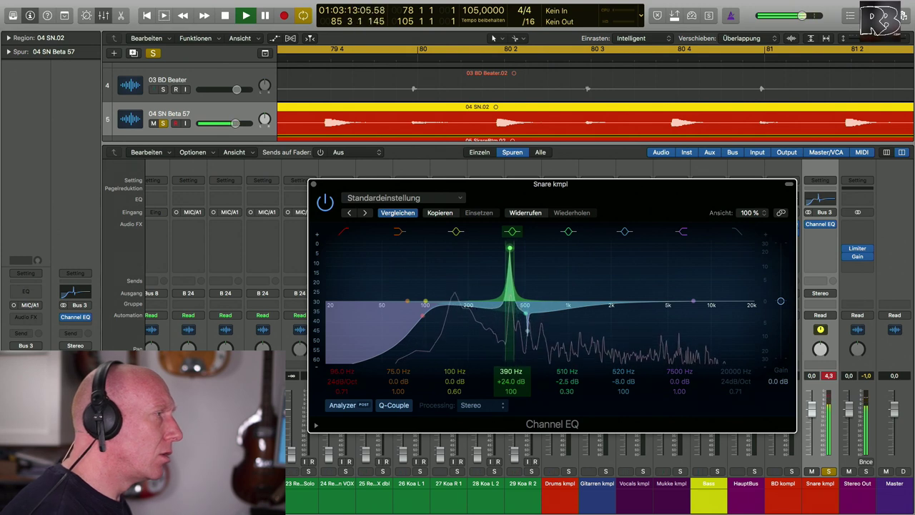
{"action": "left_click_drag", "start_coordinate": [504, 359], "coordinate": [504, 359]}
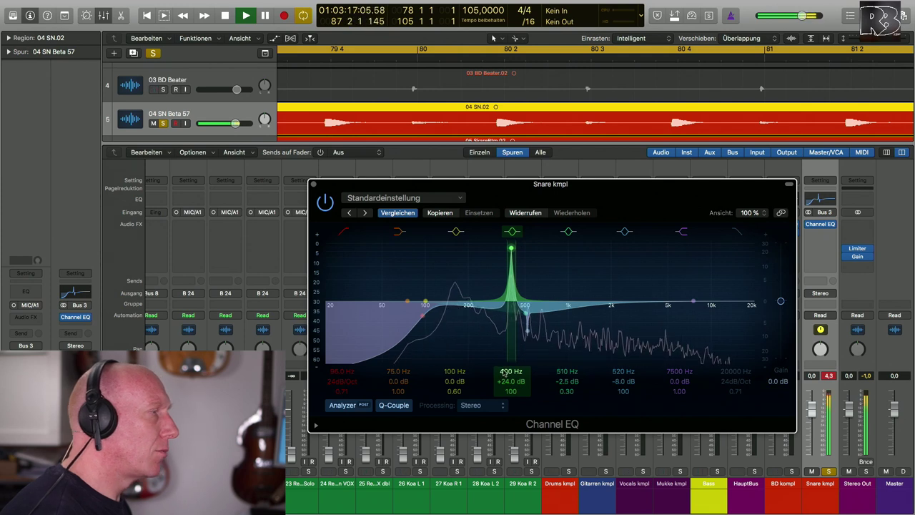
{"action": "key", "text": "space"}
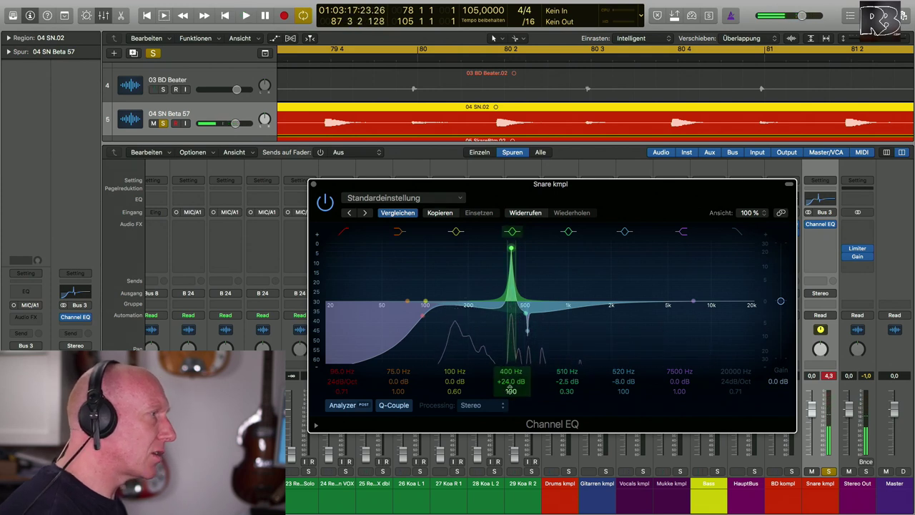
{"action": "left_click_drag", "start_coordinate": [509, 381], "coordinate": [509, 393]}
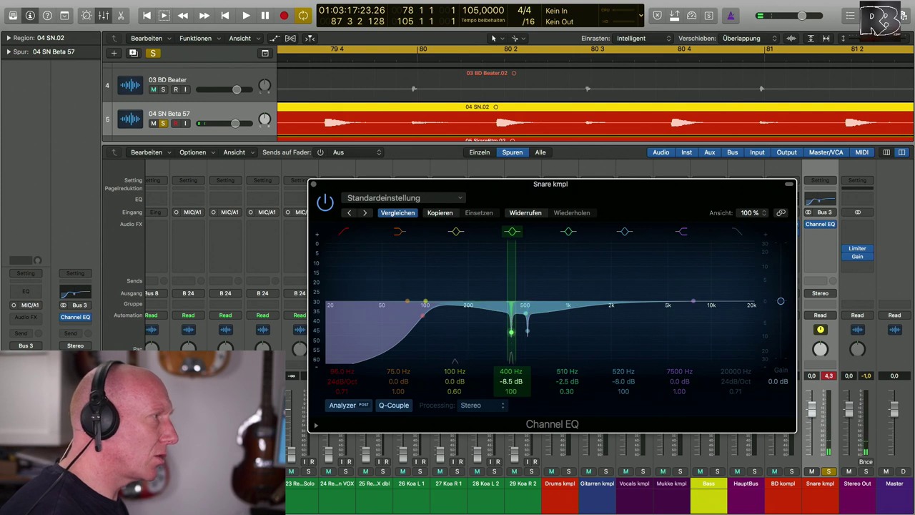
Play the snare bus with the Channel EQ bypassed and switched back on to compare the sound
{"action": "left_click", "coordinate": [327, 204]}
{"action": "key", "text": "space"}
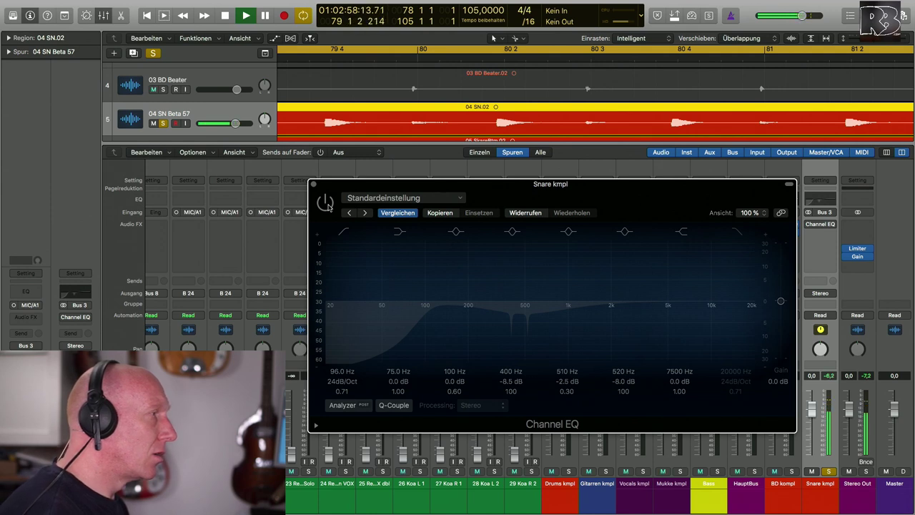
{"action": "left_click", "coordinate": [326, 203]}
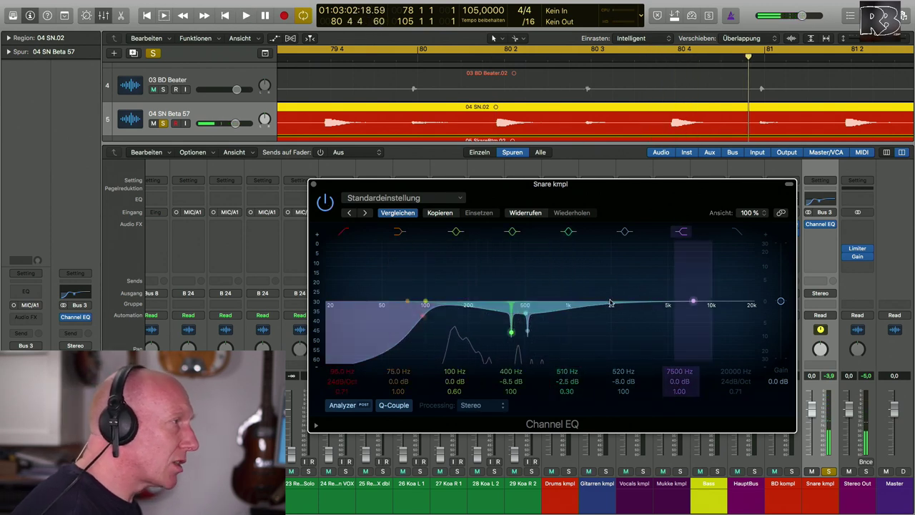
Move the 100 Hz band to 2150 Hz, audition it with a +4.0 dB boost, and reset its gain to 0 dB
{"action": "left_click_drag", "start_coordinate": [425, 302], "coordinate": [629, 287]}
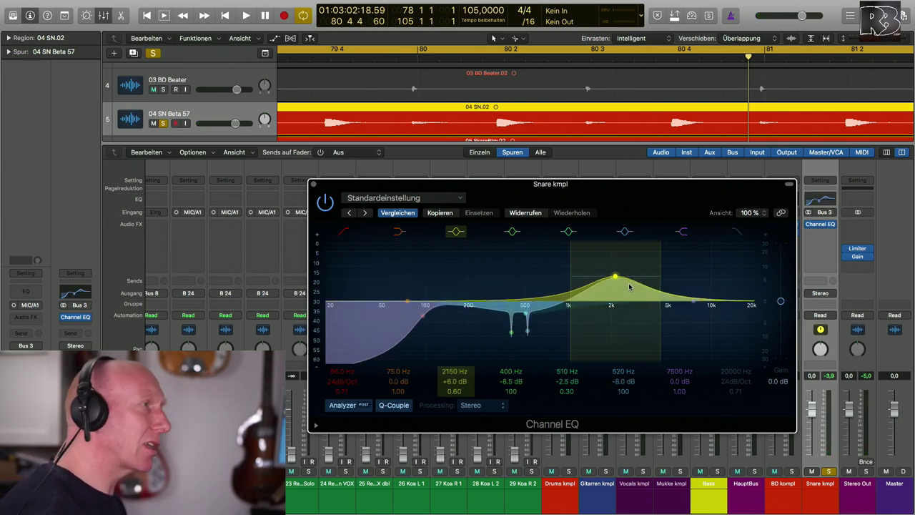
{"action": "key", "text": "space"}
{"action": "mouse_move", "coordinate": [615, 278]}
{"action": "left_mouse_down"}
{"action": "mouse_move", "coordinate": [627, 282]}
{"action": "mouse_move", "coordinate": [613, 281]}
{"action": "left_mouse_up"}
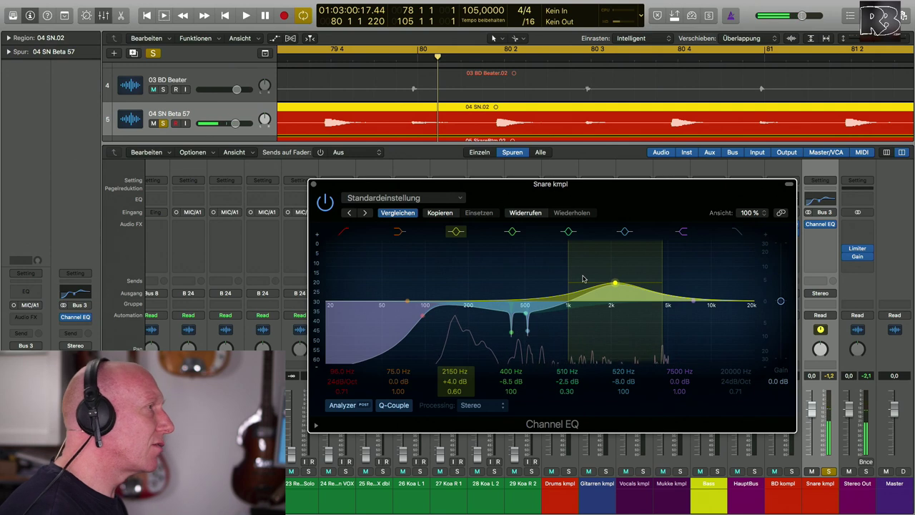
{"action": "double_click", "coordinate": [455, 381]}
{"action": "type", "text": "0"}
{"action": "key", "text": "Return"}
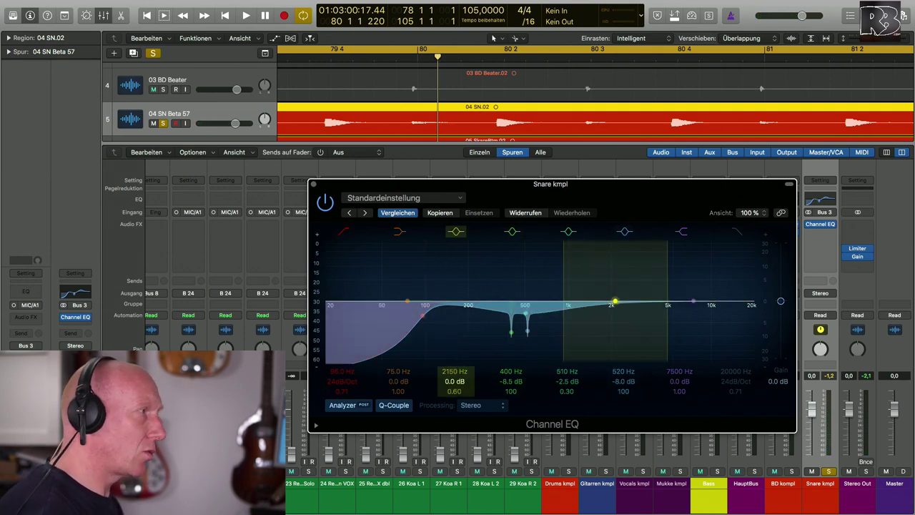
{"action": "left_click", "coordinate": [313, 185]}
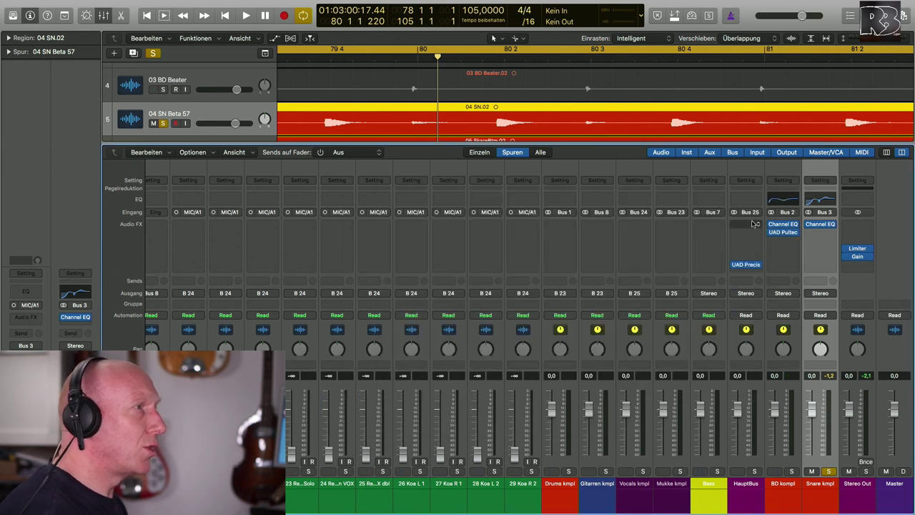
Copy the UAD Pultec from BD kompl to the Snare kmpl bus and set its high frequency to 5 KCS during playback
{"action": "left_click_drag", "start_coordinate": [783, 231], "coordinate": [818, 235]}
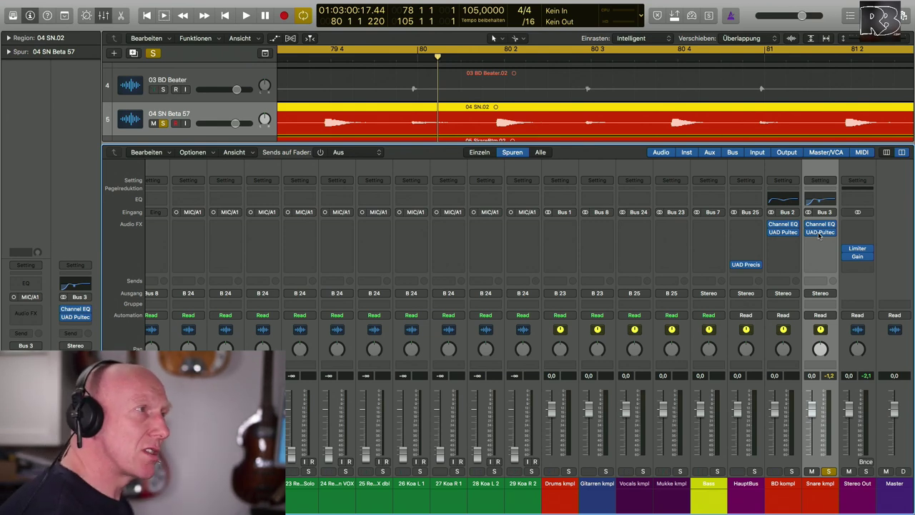
{"action": "left_click", "coordinate": [820, 236]}
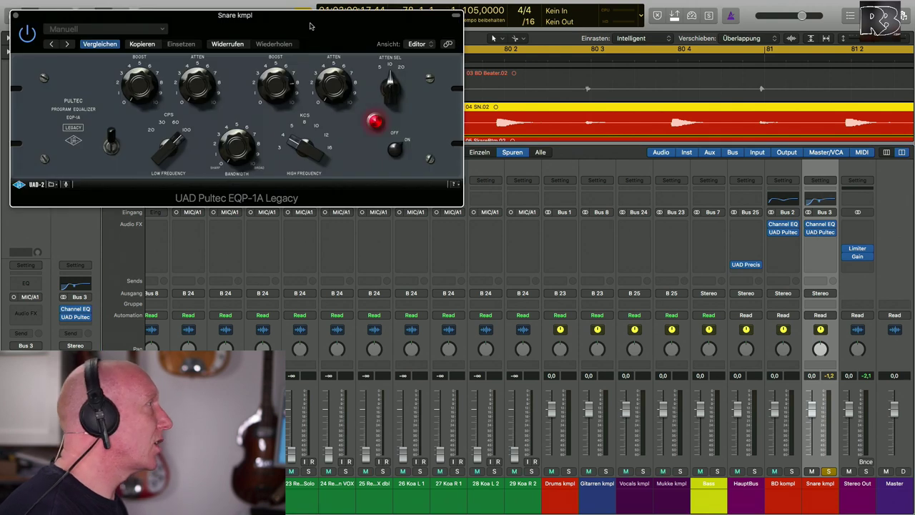
{"action": "left_click_drag", "start_coordinate": [283, 22], "coordinate": [534, 199]}
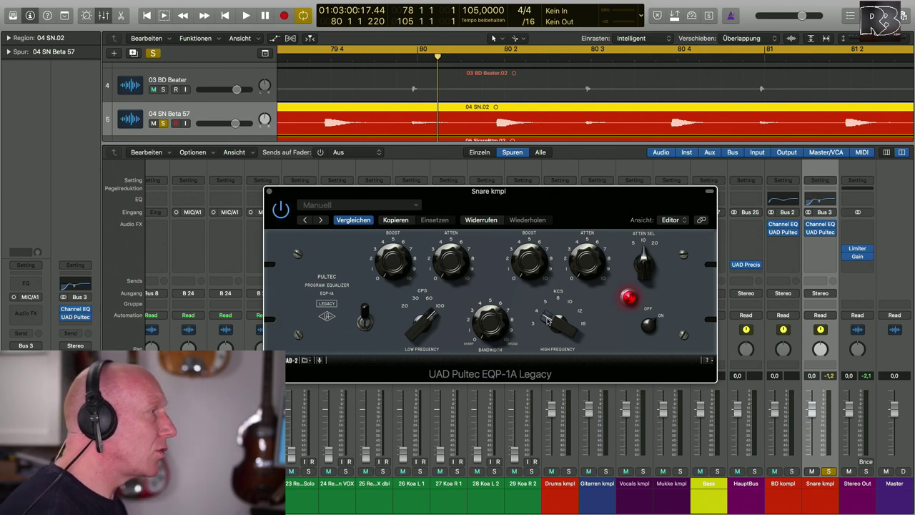
{"action": "key", "text": "space"}
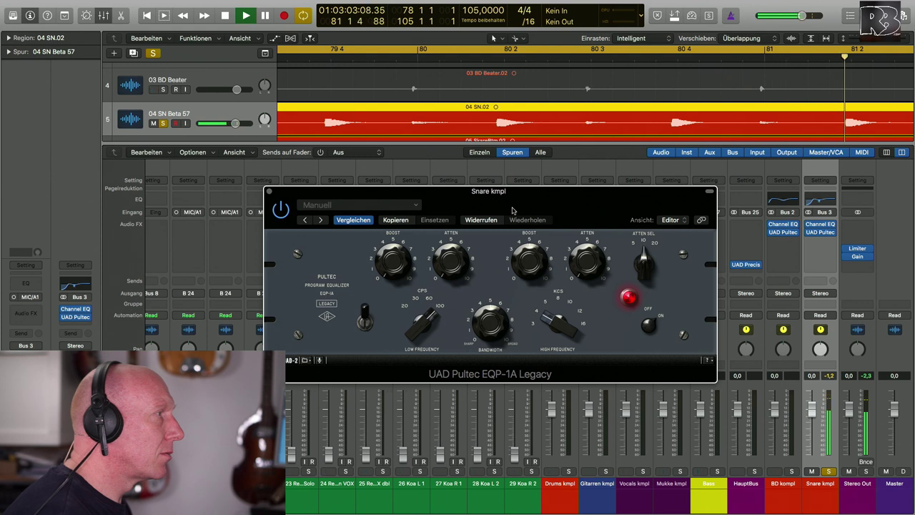
{"action": "left_click_drag", "start_coordinate": [549, 318], "coordinate": [545, 300]}
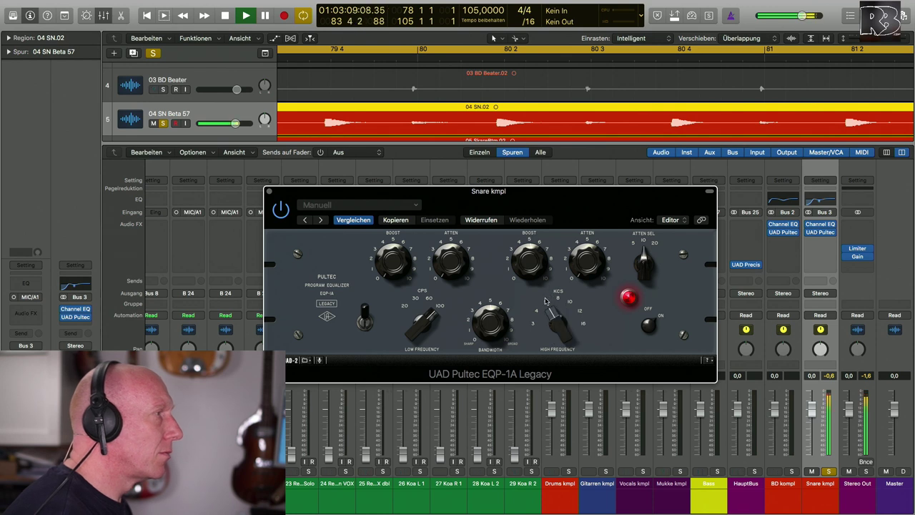
{"action": "left_click", "coordinate": [269, 193]}
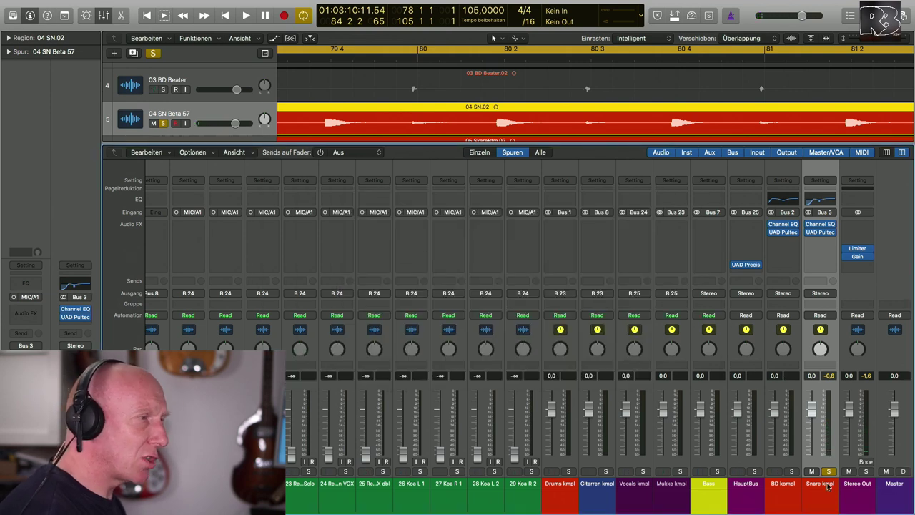
Pull the Snare kmpl fader all the way down and clear every solo in the project
{"action": "left_click_drag", "start_coordinate": [812, 410], "coordinate": [811, 492]}
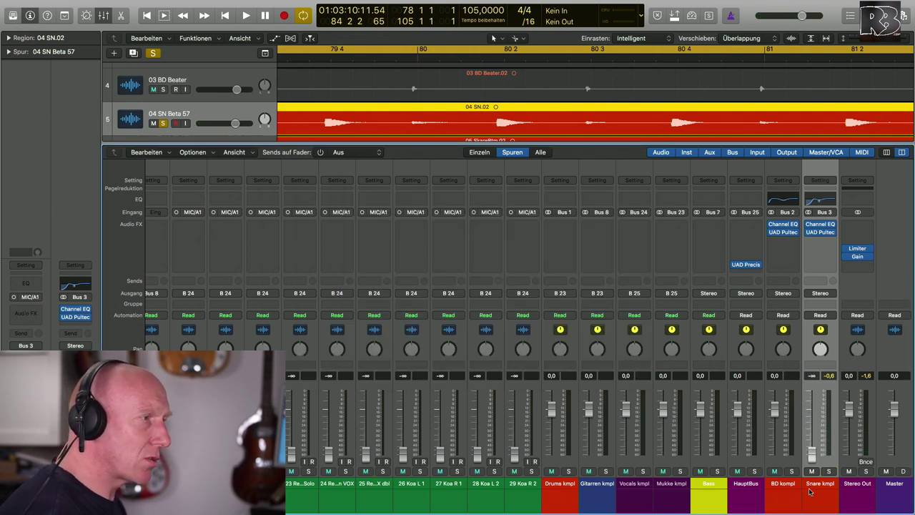
{"action": "key", "text": "space"}
{"action": "key", "text": "space"}
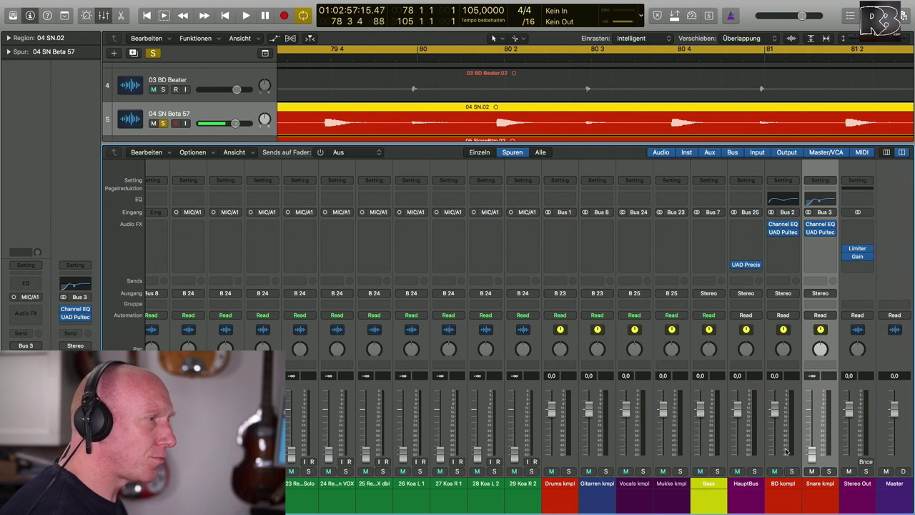
{"action": "left_click", "coordinate": [153, 53]}
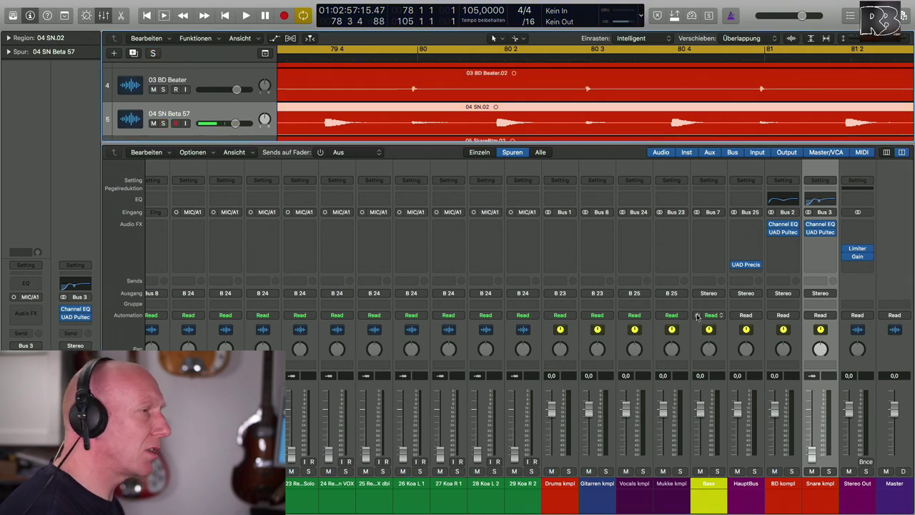
Balance the drum buses during playback by setting BD kompl to -5.1 dB and Snare kmpl to -9.2 dB
{"action": "key", "text": "space"}
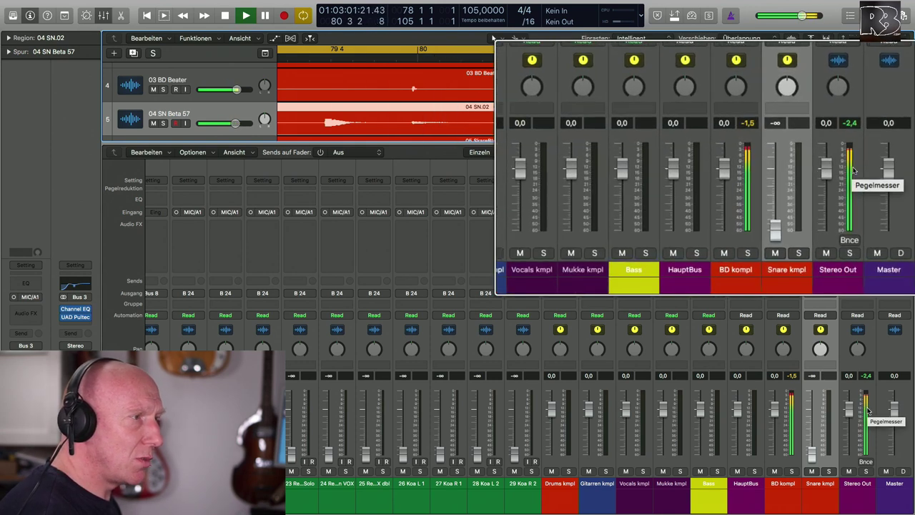
{"action": "left_click_drag", "start_coordinate": [774, 408], "coordinate": [774, 416]}
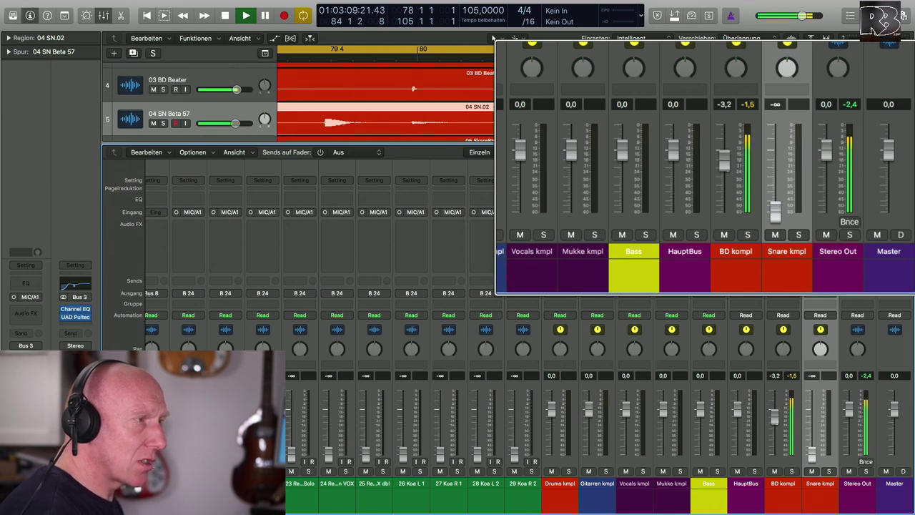
{"action": "left_click_drag", "start_coordinate": [775, 416], "coordinate": [774, 417]}
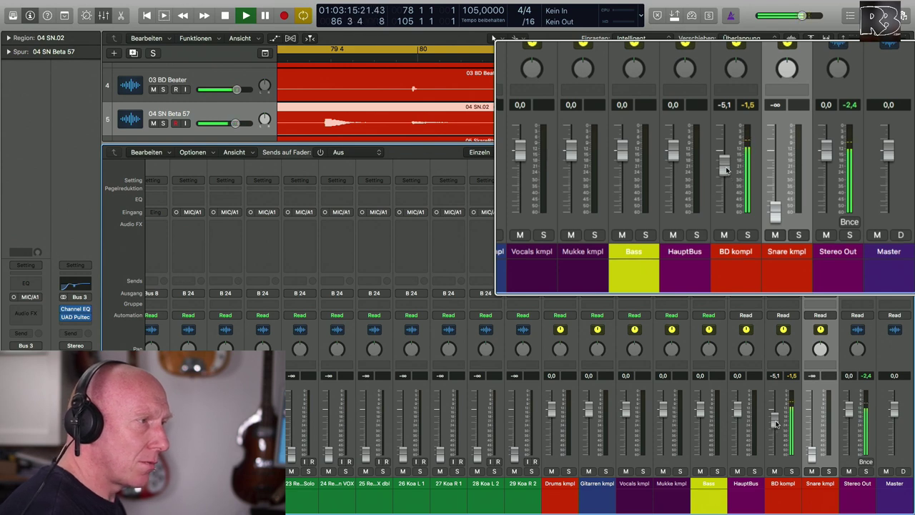
{"action": "left_click_drag", "start_coordinate": [811, 455], "coordinate": [811, 430]}
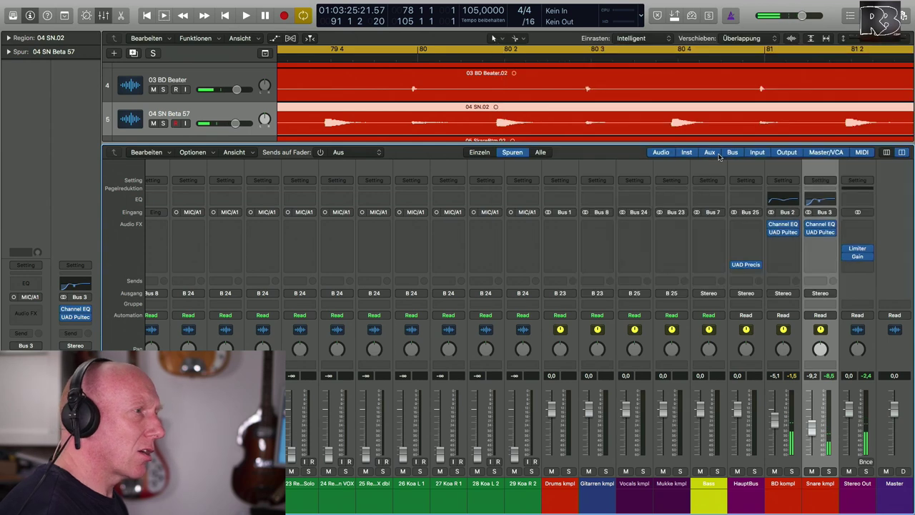
Insert the FabFilter Pro-G gate after the Pultec on the Snare kmpl bus
{"action": "left_click", "coordinate": [828, 243]}
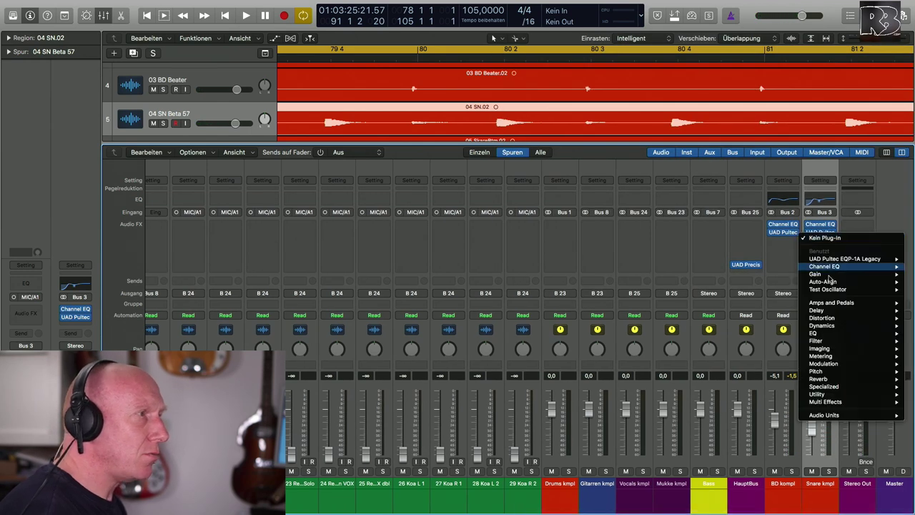
{"action": "mouse_move", "coordinate": [846, 418]}
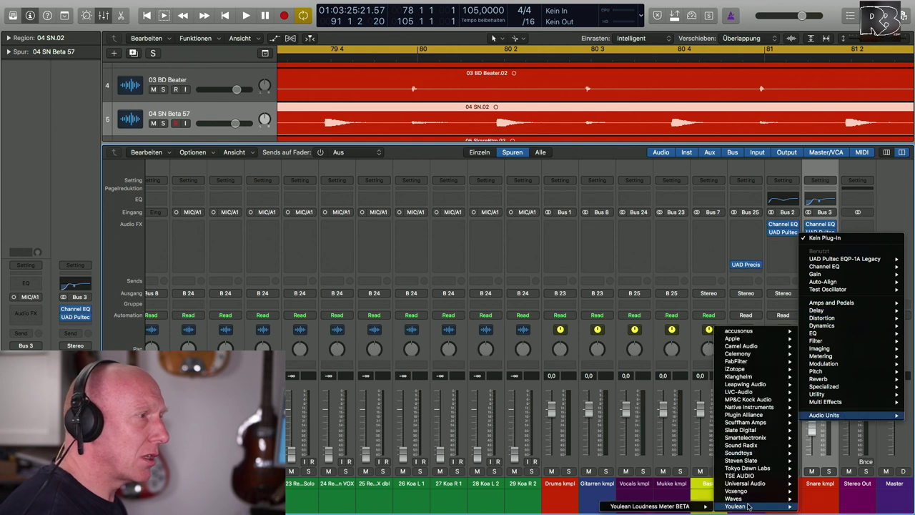
{"action": "mouse_move", "coordinate": [737, 361]}
{"action": "mouse_move", "coordinate": [676, 369]}
{"action": "left_click", "coordinate": [630, 370]}
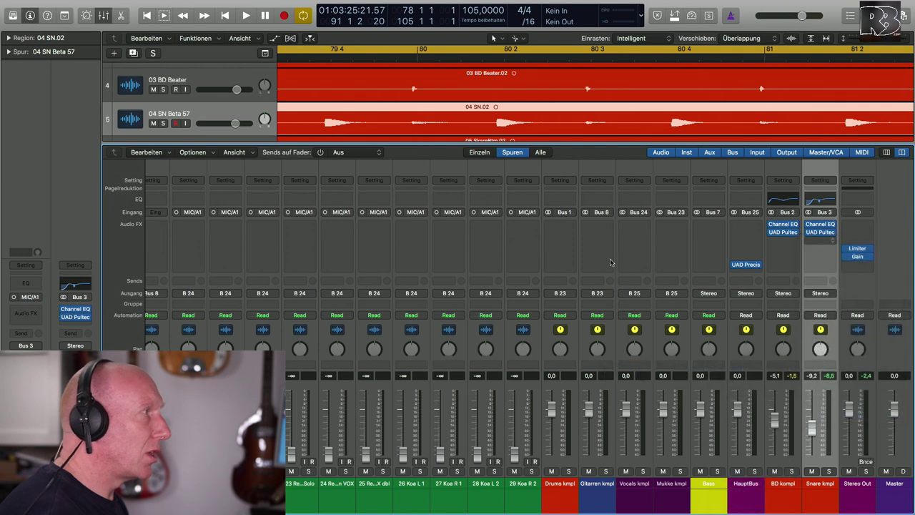
{"action": "left_click_drag", "start_coordinate": [184, 19], "coordinate": [586, 239]}
Switch the gate to Clean mode and, during playback, raise its lookahead and shorten its attack
{"action": "mouse_move", "coordinate": [648, 337]}
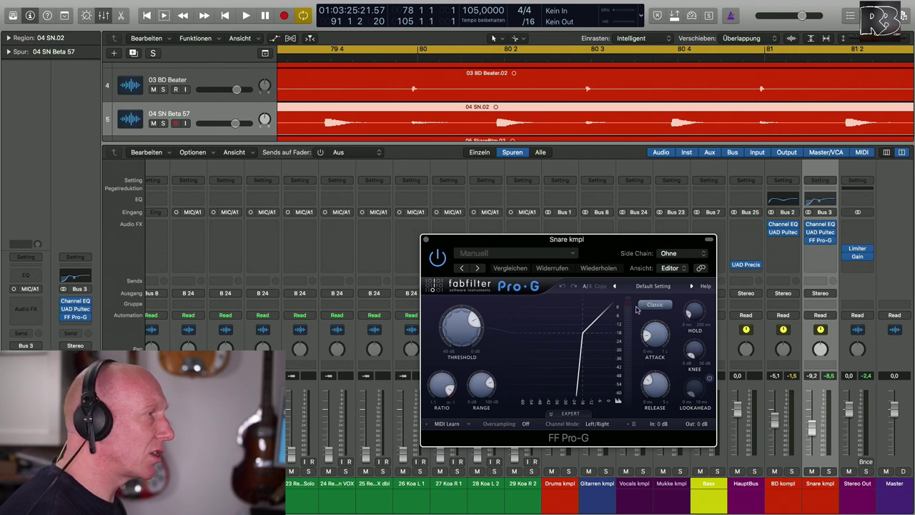
{"action": "key", "text": "space"}
{"action": "left_click", "coordinate": [657, 306]}
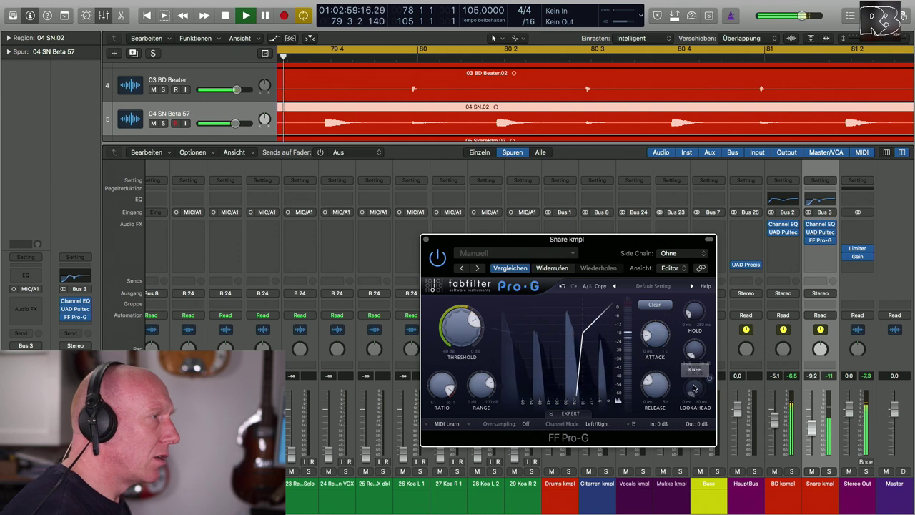
{"action": "mouse_move", "coordinate": [693, 393]}
{"action": "left_click_drag", "start_coordinate": [694, 394], "coordinate": [671, 334]}
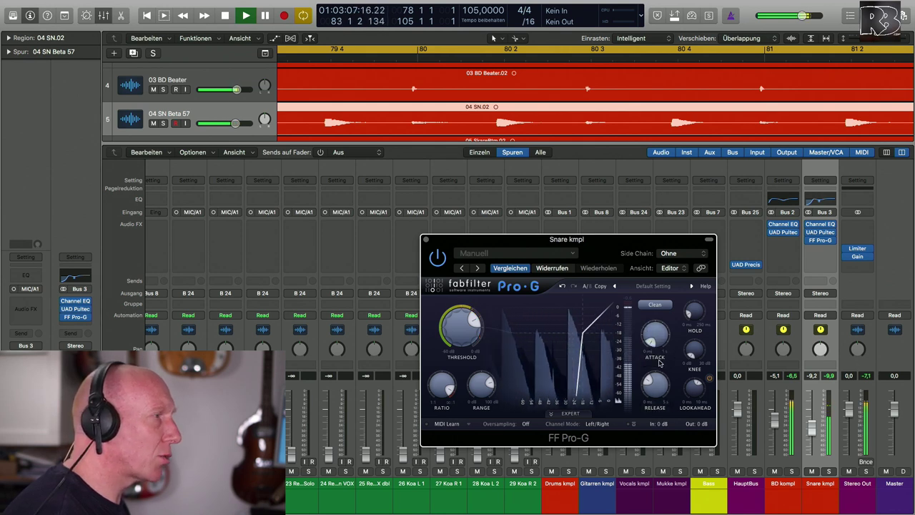
{"action": "mouse_move", "coordinate": [688, 309]}
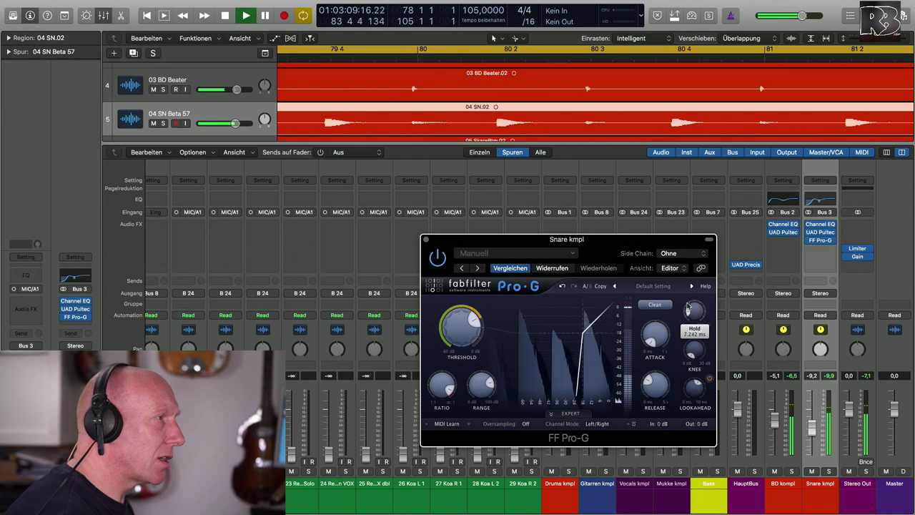
{"action": "scroll", "coordinate": [688, 307], "scroll_direction": "up", "scroll_amount": 2}
{"action": "mouse_move", "coordinate": [646, 383]}
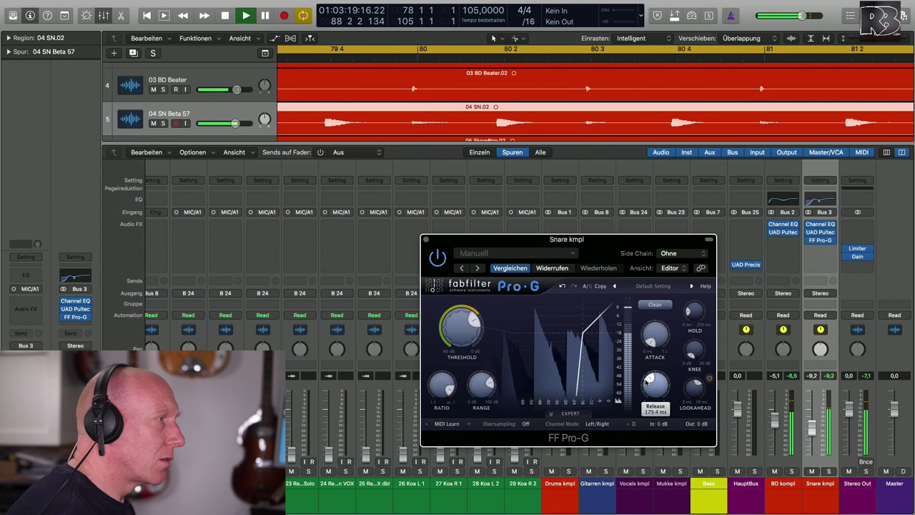
Mute the BD kompl bus and tune the snare gate's threshold and range by ear, raising the range from 0 dB
{"action": "mouse_move", "coordinate": [461, 333]}
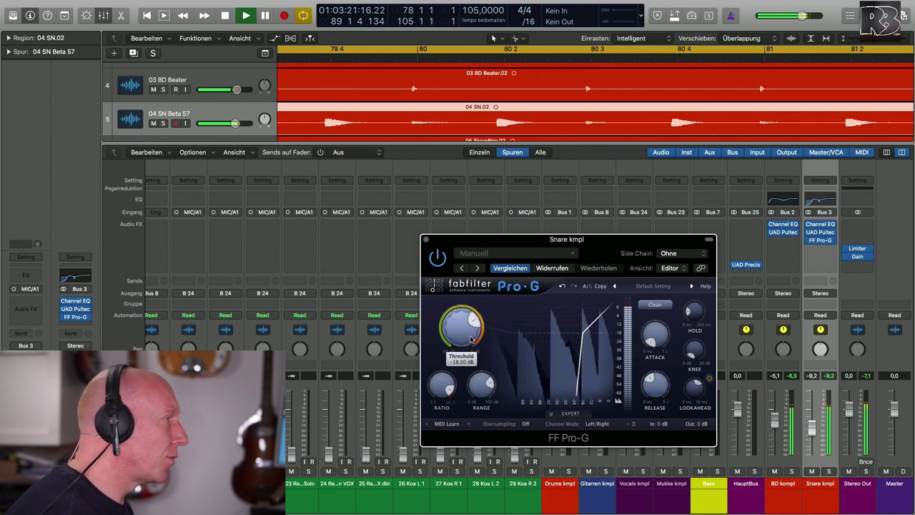
{"action": "mouse_move", "coordinate": [462, 333]}
{"action": "left_mouse_down"}
{"action": "mouse_move", "coordinate": [458, 345]}
{"action": "mouse_move", "coordinate": [458, 318]}
{"action": "left_mouse_up"}
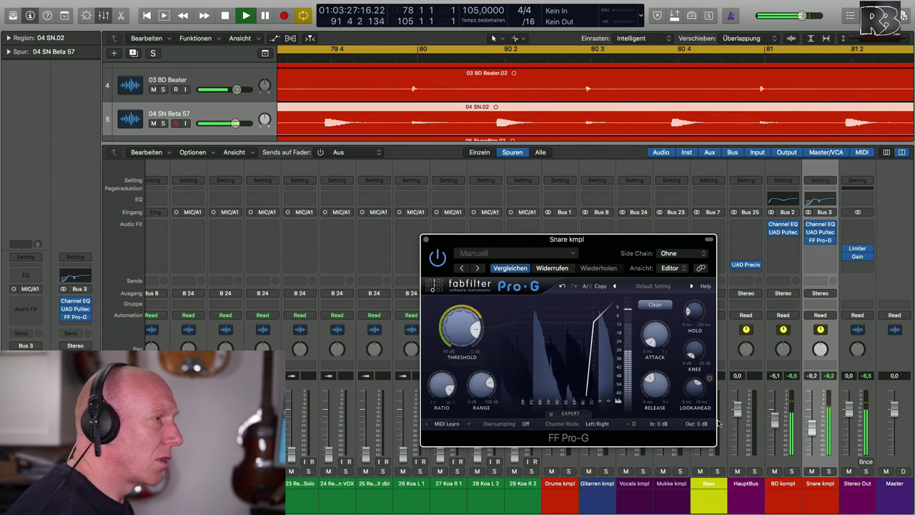
{"action": "left_click", "coordinate": [770, 468]}
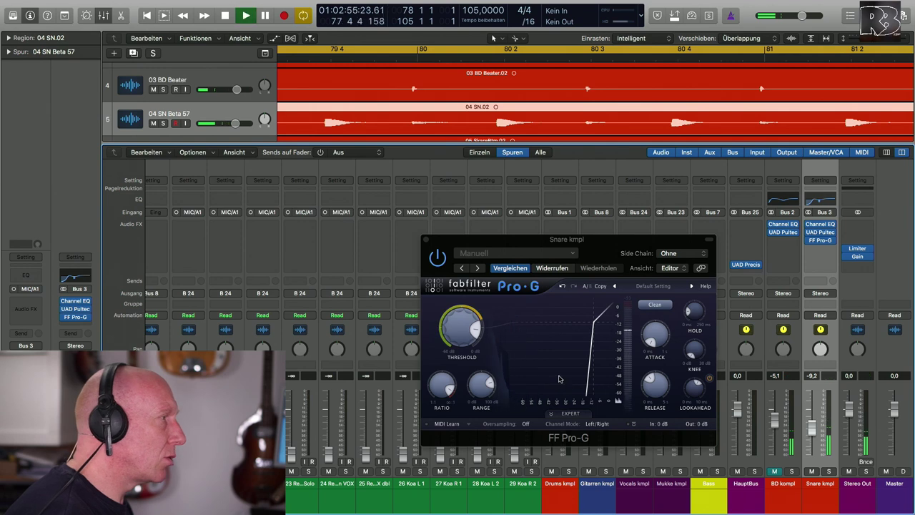
{"action": "left_click", "coordinate": [457, 330]}
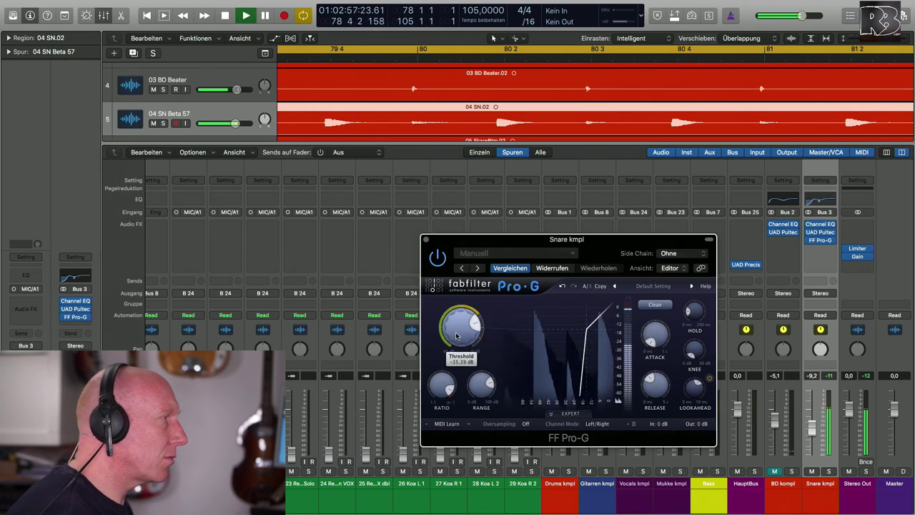
{"action": "scroll", "coordinate": [456, 343], "scroll_direction": "up", "scroll_amount": 1}
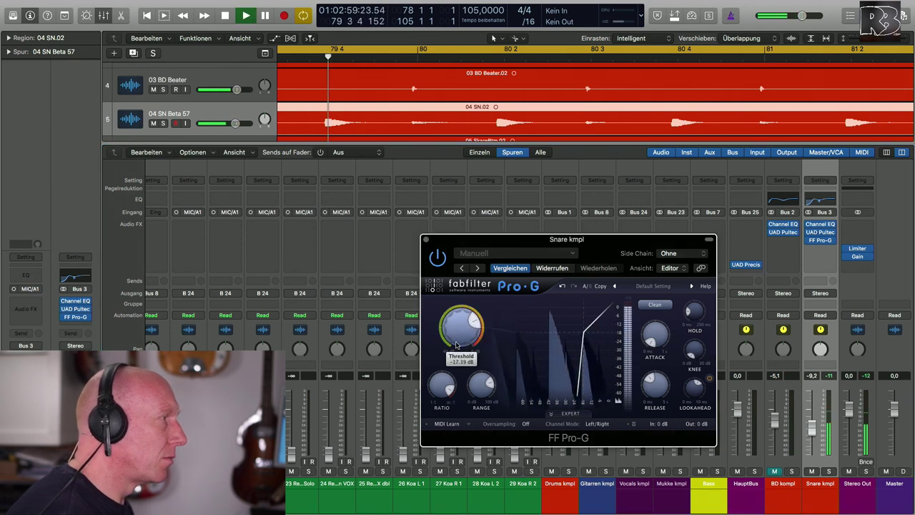
{"action": "scroll", "coordinate": [458, 348], "scroll_direction": "up", "scroll_amount": 2}
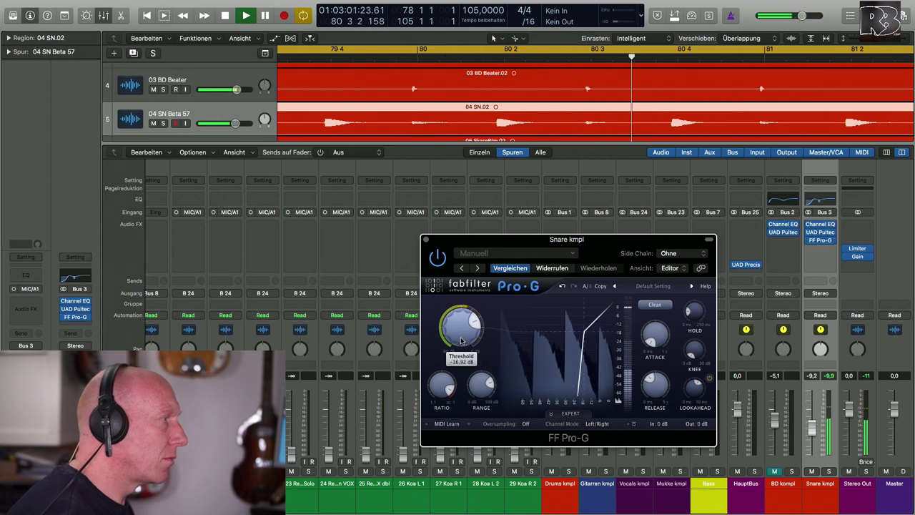
{"action": "scroll", "coordinate": [461, 328], "scroll_direction": "up", "scroll_amount": 1}
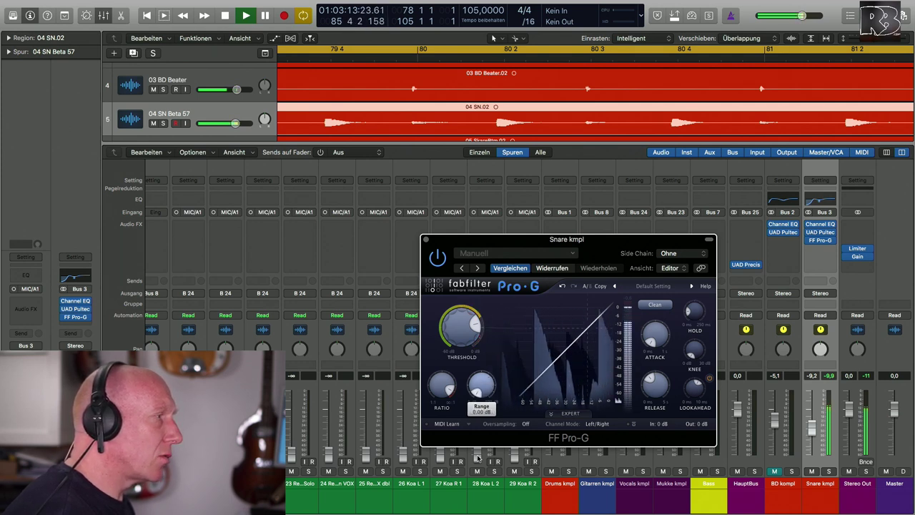
{"action": "left_click_drag", "start_coordinate": [473, 435], "coordinate": [470, 405]}
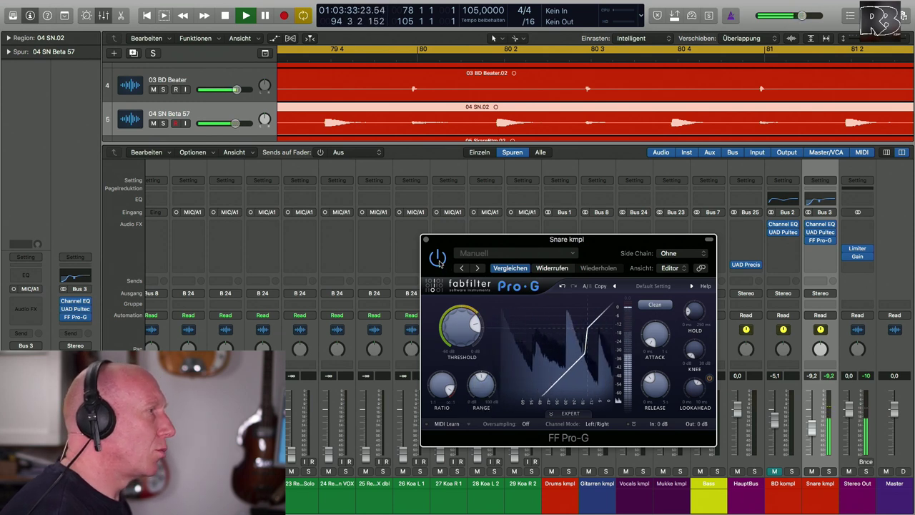
Close the gate, unmute the BD kompl bus and rebalance during playback with BD kompl at -6.0 dB and Snare kmpl at -7.6 dB
{"action": "left_click", "coordinate": [426, 240]}
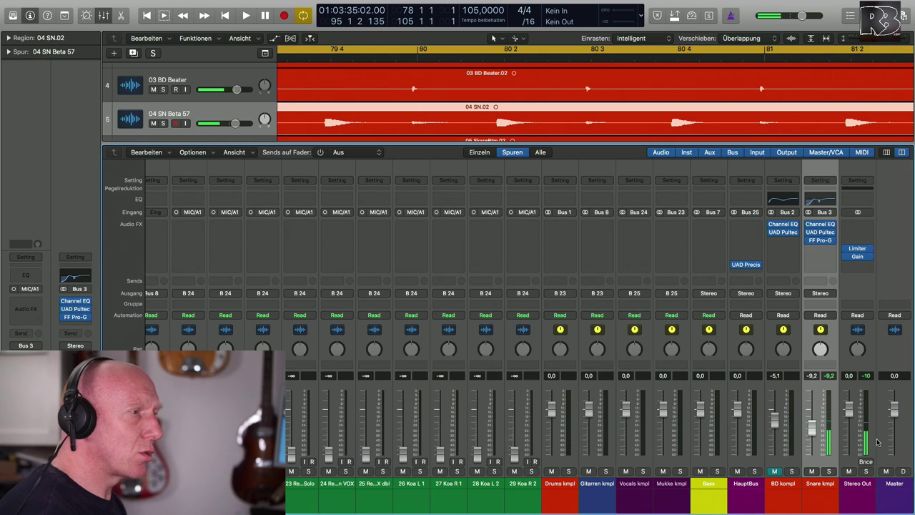
{"action": "left_click", "coordinate": [774, 471]}
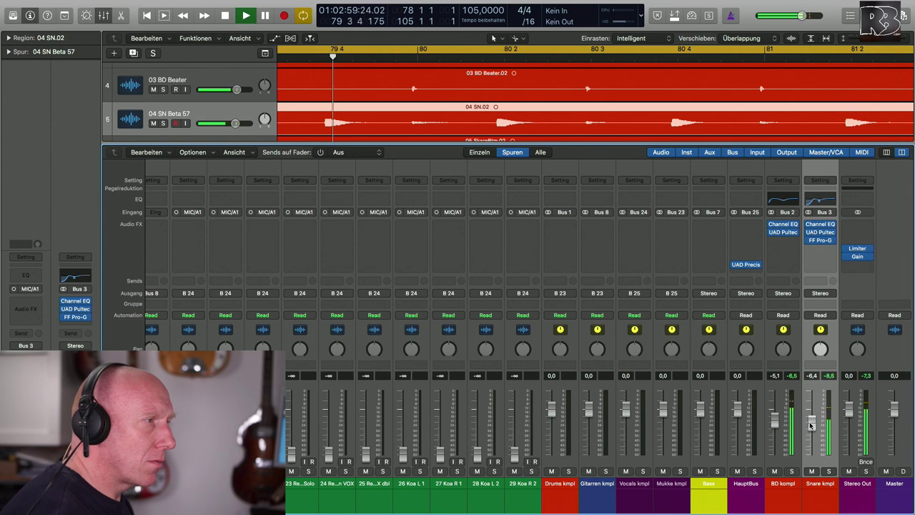
{"action": "double_click", "coordinate": [774, 376]}
{"action": "type", "text": "-6"}
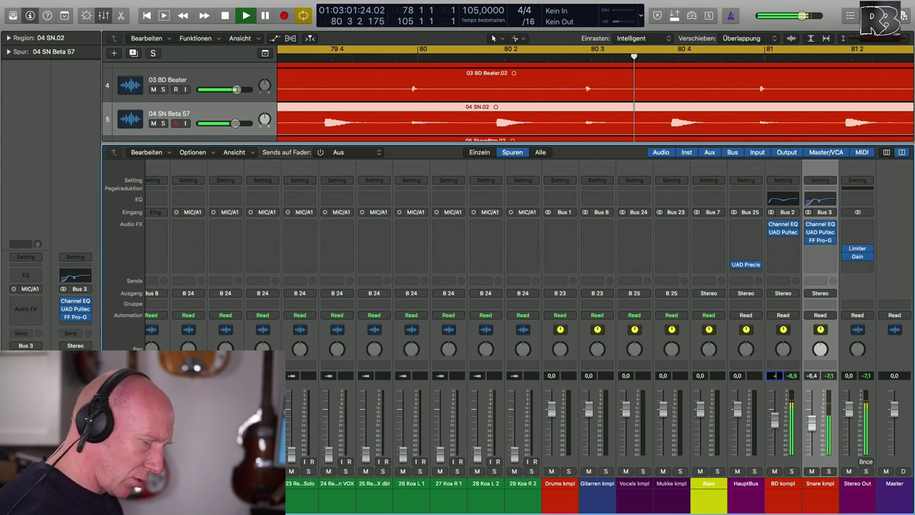
{"action": "key", "text": "Return"}
{"action": "left_click_drag", "start_coordinate": [814, 426], "coordinate": [815, 431]}
{"action": "key", "text": "space"}
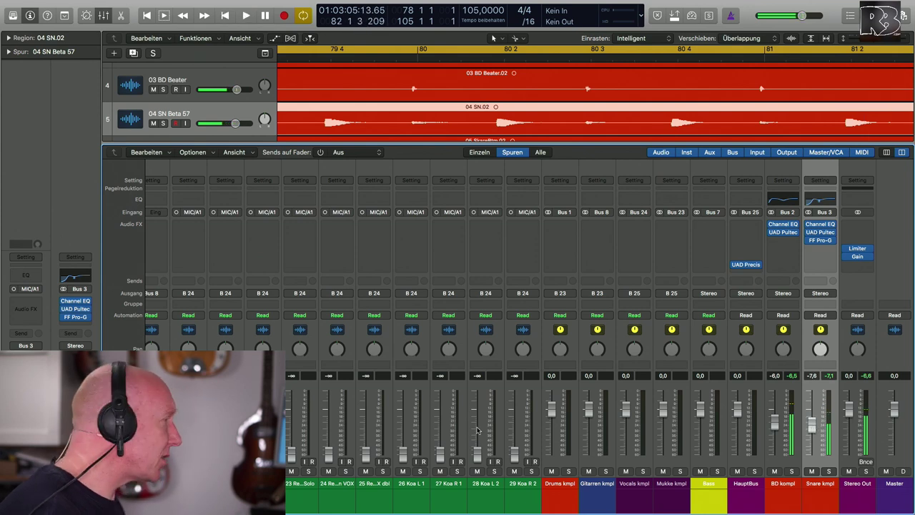
Route the outputs of the 10 OH L and 11 OH R overhead tracks together to Bus 4
{"action": "scroll", "coordinate": [478, 429], "scroll_direction": "left", "scroll_amount": 10}
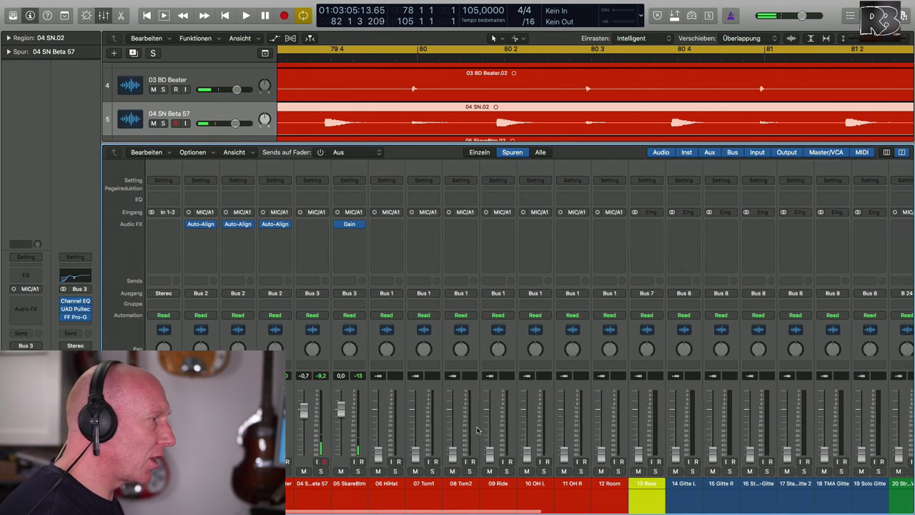
{"action": "left_click", "coordinate": [537, 461]}
{"action": "left_click", "coordinate": [563, 461], "text": "shift"}
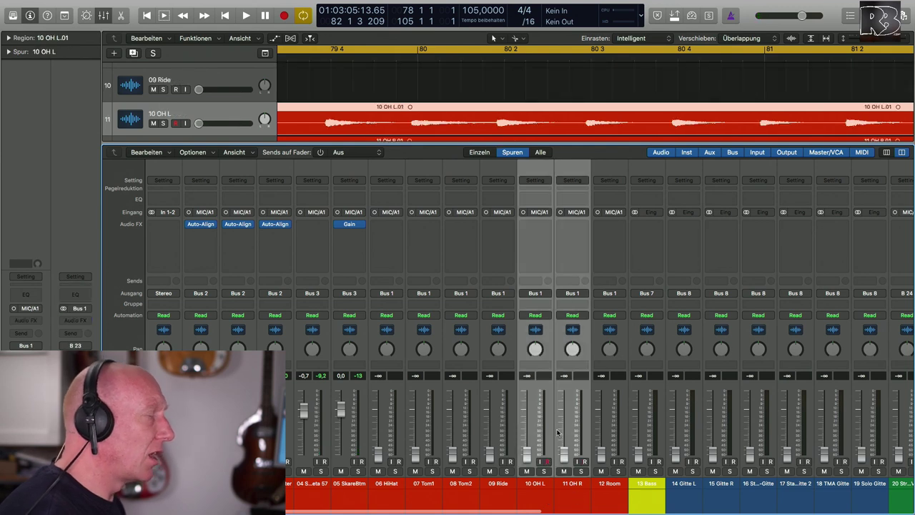
{"action": "left_click", "coordinate": [540, 295]}
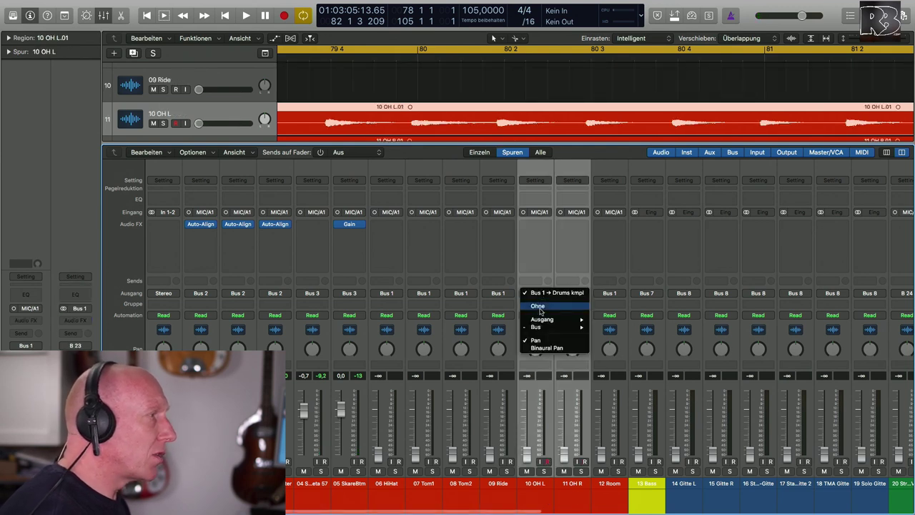
{"action": "mouse_move", "coordinate": [557, 327]}
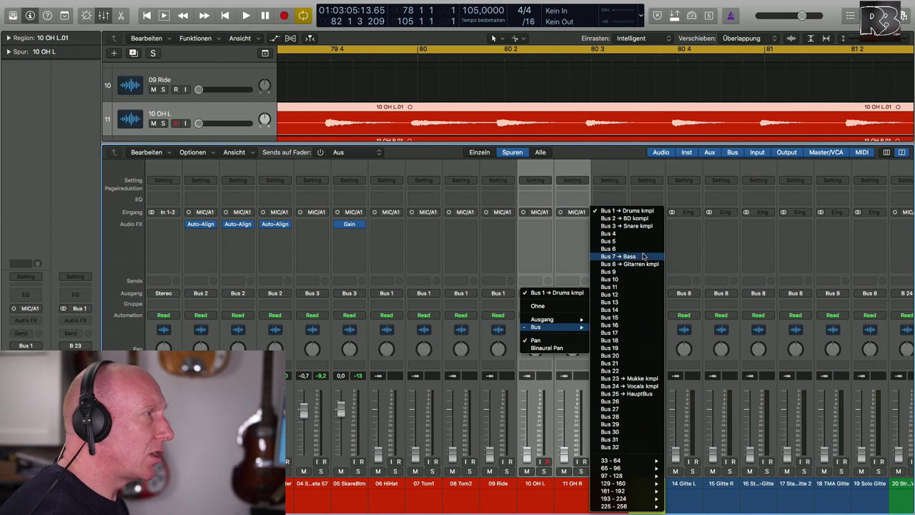
{"action": "left_click", "coordinate": [609, 233]}
Rename the new Bus 4 aux channel to "OH kmpl" and colour it bright red like the other drum buses
{"action": "scroll", "coordinate": [634, 461], "scroll_direction": "right", "scroll_amount": 5}
{"action": "scroll", "coordinate": [634, 461], "scroll_direction": "right", "scroll_amount": 10}
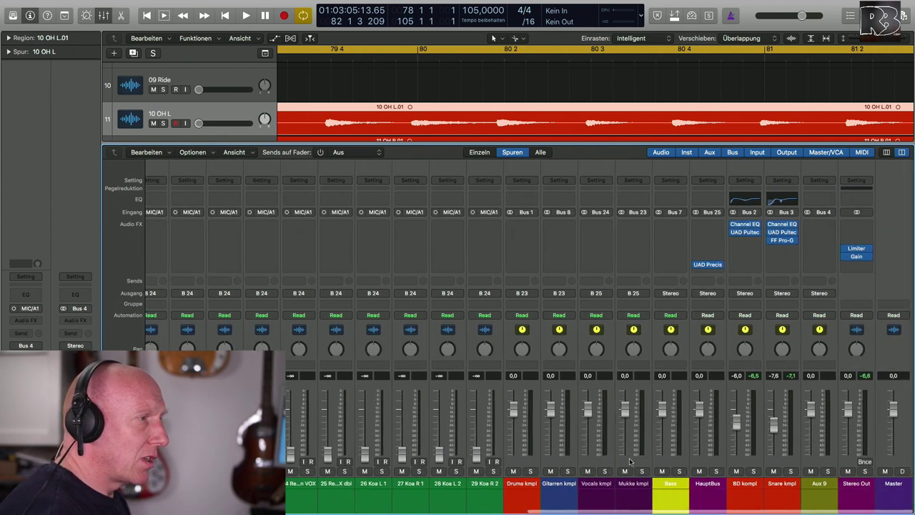
{"action": "double_click", "coordinate": [820, 483]}
{"action": "type", "text": "OH Km"}
{"action": "key", "text": "BackSpace"}
{"action": "key", "text": "BackSpace"}
{"action": "type", "text": "komplett"}
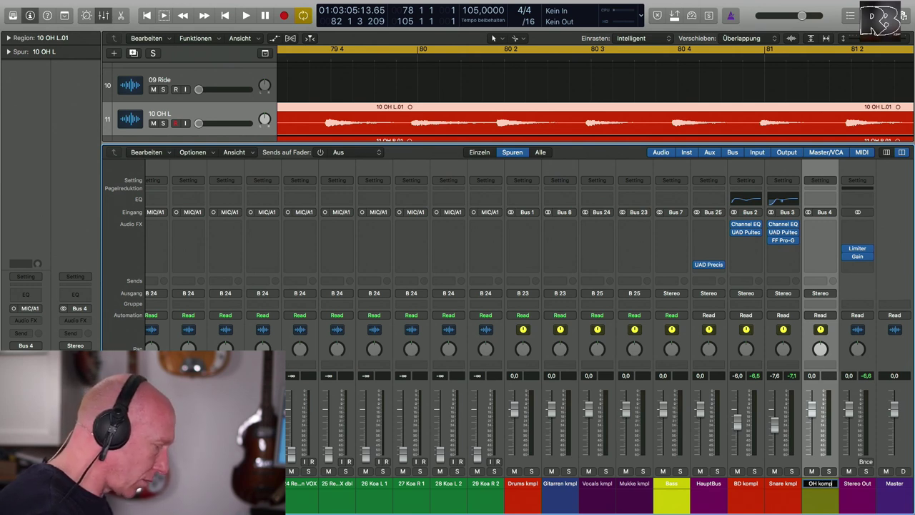
{"action": "key", "text": "BackSpace"}
{"action": "key", "text": "BackSpace"}
{"action": "key", "text": "BackSpace"}
{"action": "key", "text": "BackSpace"}
{"action": "key", "text": "BackSpace"}
{"action": "key", "text": "BackSpace"}
{"action": "key", "text": "BackSpace"}
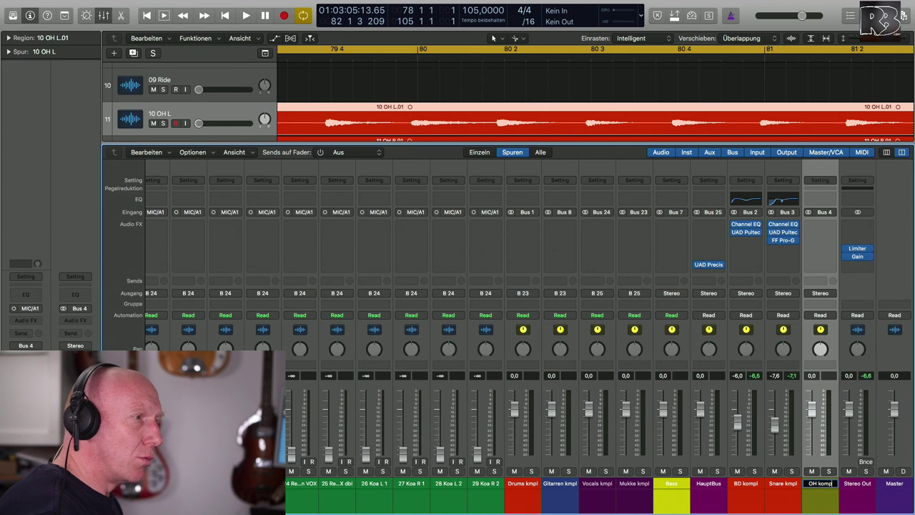
{"action": "type", "text": "mpl"}
{"action": "key", "text": "Return"}
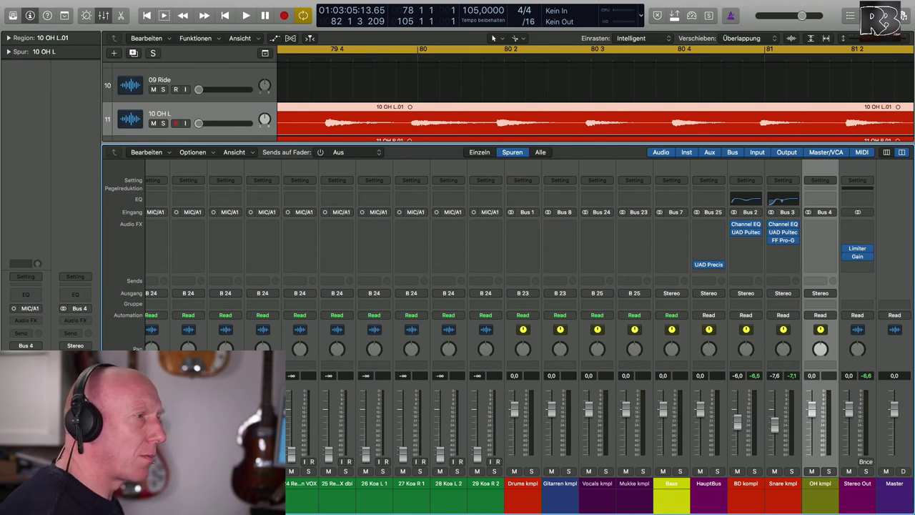
{"action": "left_click", "coordinate": [821, 501]}
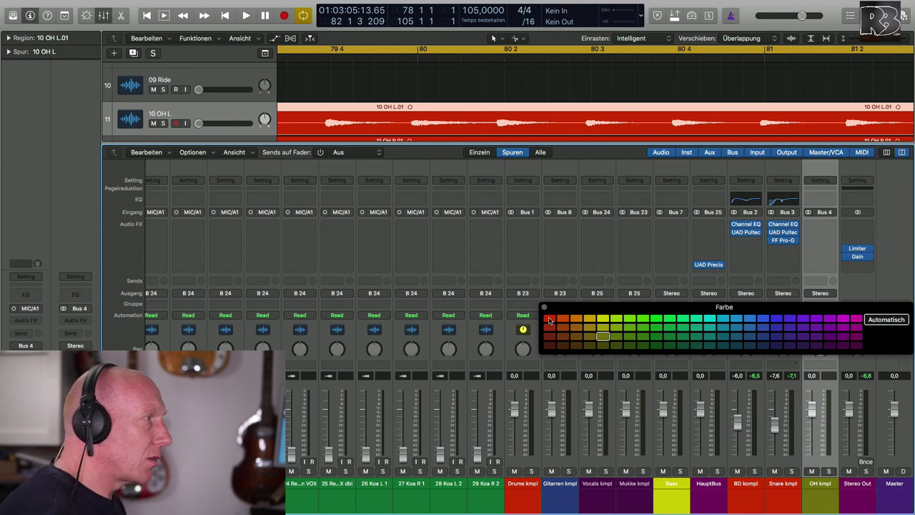
{"action": "left_click", "coordinate": [549, 320]}
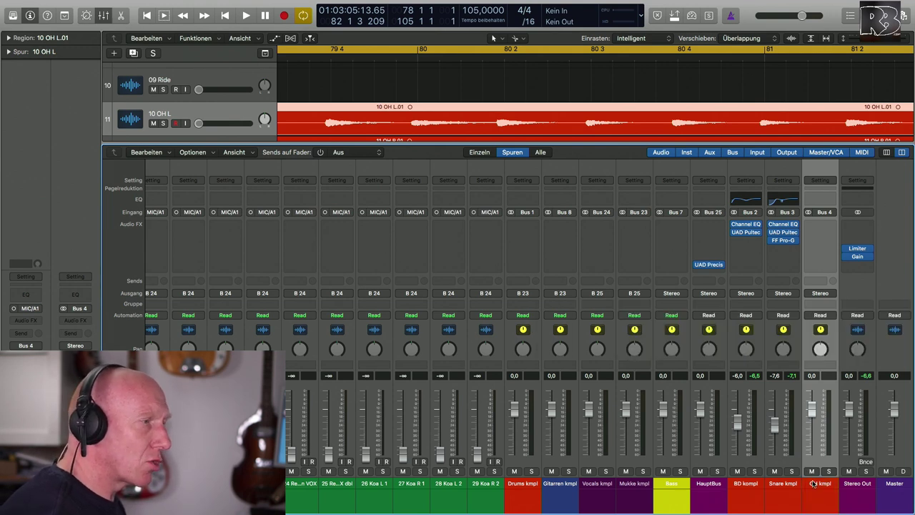
Pan the 10 OH L track hard left to -64 and the 11 OH R track hard right to +63
{"action": "scroll", "coordinate": [762, 458], "scroll_direction": "left", "scroll_amount": 15}
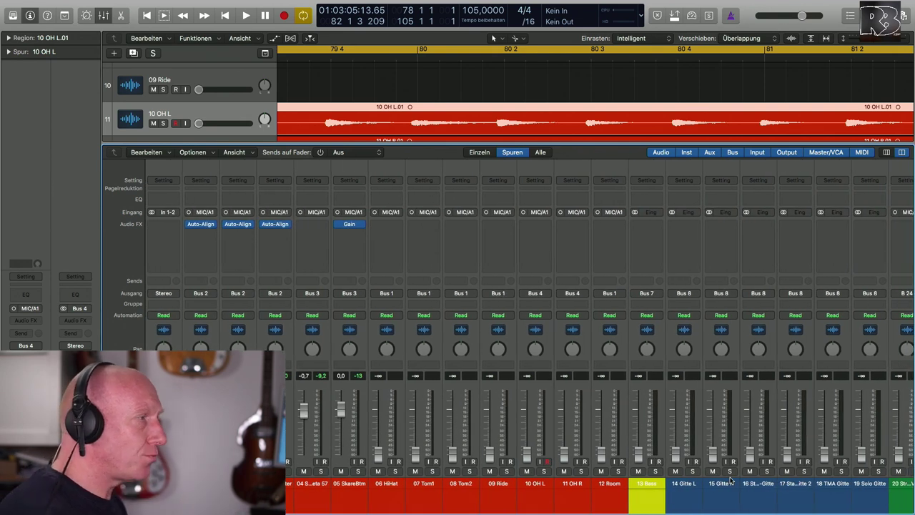
{"action": "scroll", "coordinate": [730, 480], "scroll_direction": "right", "scroll_amount": 15}
{"action": "scroll", "coordinate": [730, 479], "scroll_direction": "left", "scroll_amount": 15}
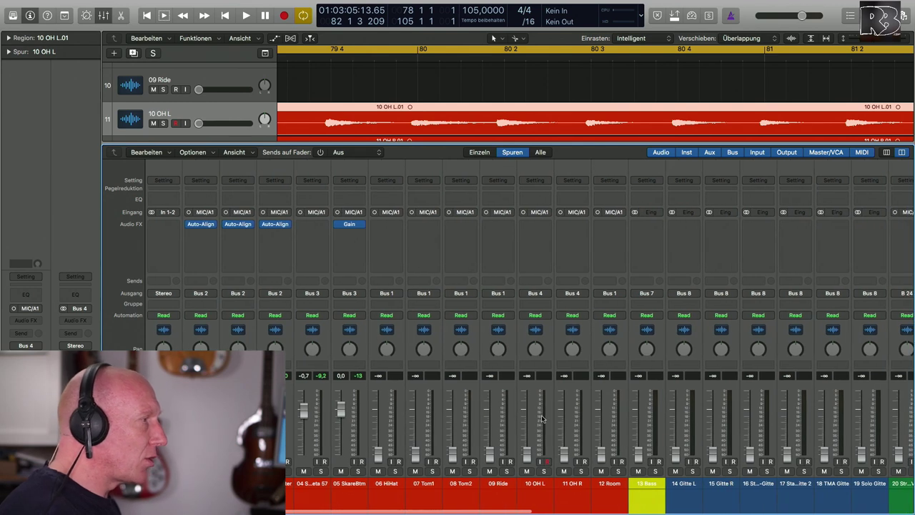
{"action": "left_click_drag", "start_coordinate": [533, 356], "coordinate": [554, 388]}
{"action": "left_click_drag", "start_coordinate": [569, 353], "coordinate": [568, 314]}
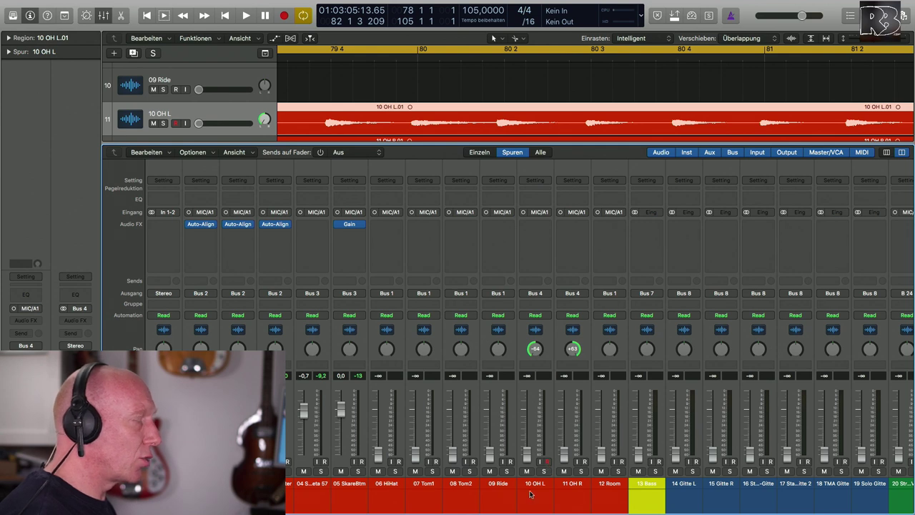
Select both overhead tracks and set their volume together to 0 dB
{"action": "left_click_drag", "start_coordinate": [536, 503], "coordinate": [572, 485]}
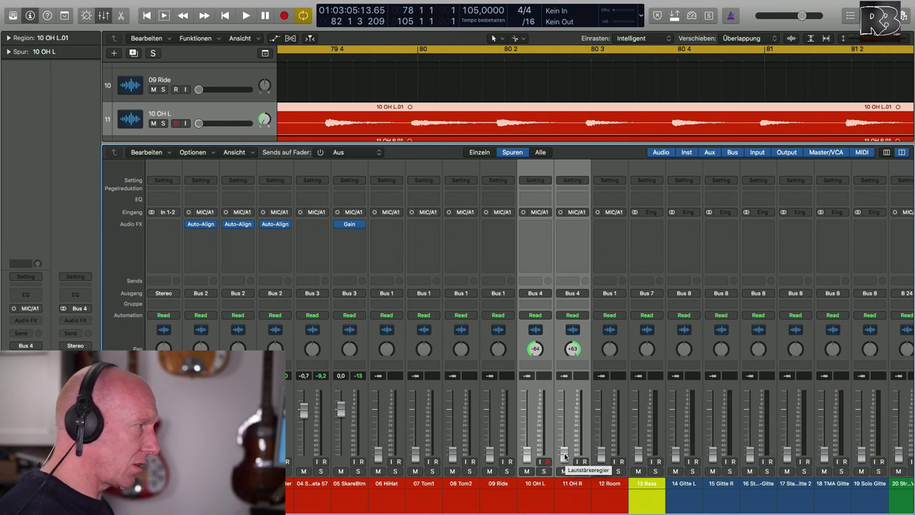
{"action": "double_click", "coordinate": [527, 375]}
{"action": "type", "text": "0"}
{"action": "key", "text": "Return"}
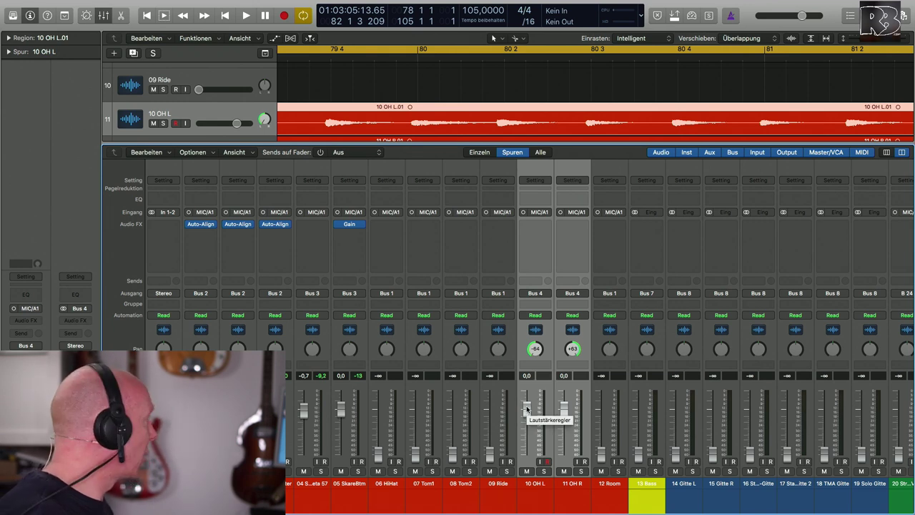
Balance the OH kmpl bus against kick and snare during playback, lowering its level to about -11.4 dB
{"action": "scroll", "coordinate": [526, 409], "scroll_direction": "right", "scroll_amount": 15}
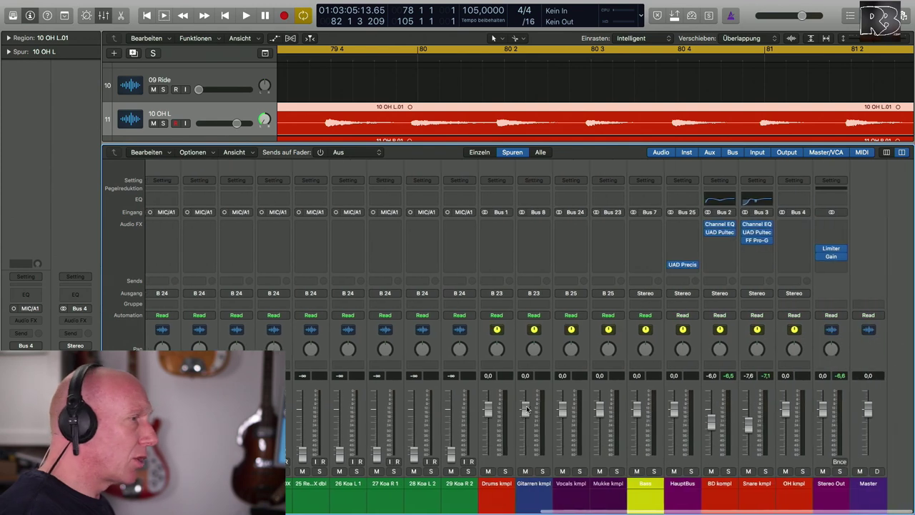
{"action": "left_click_drag", "start_coordinate": [812, 409], "coordinate": [814, 428]}
{"action": "key", "text": "space"}
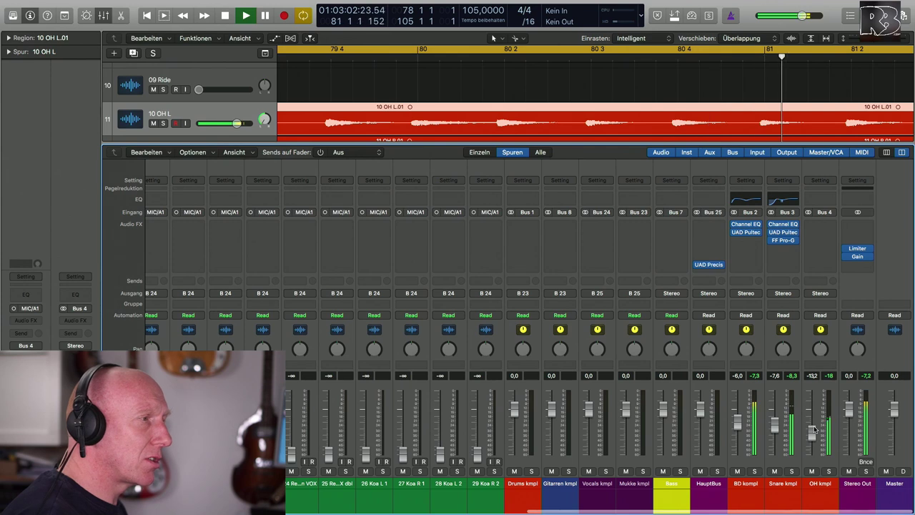
{"action": "left_click_drag", "start_coordinate": [812, 435], "coordinate": [812, 432]}
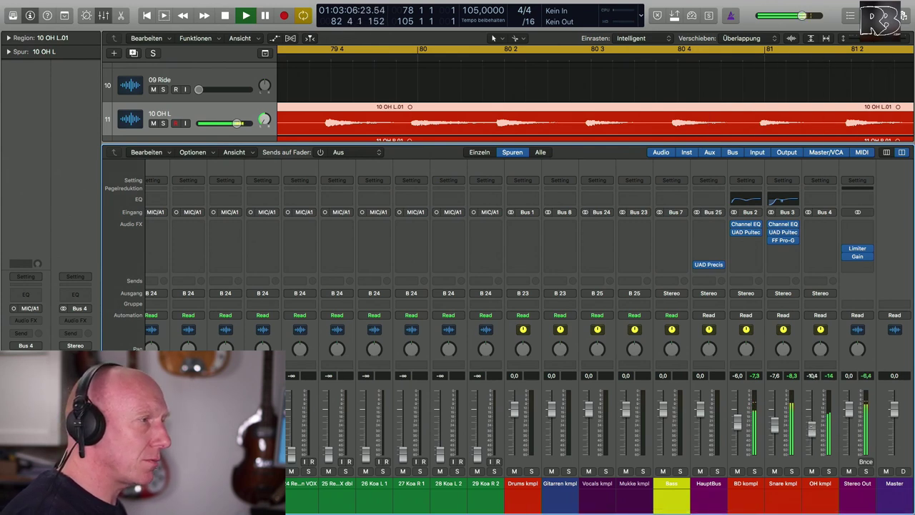
{"action": "key", "text": "space"}
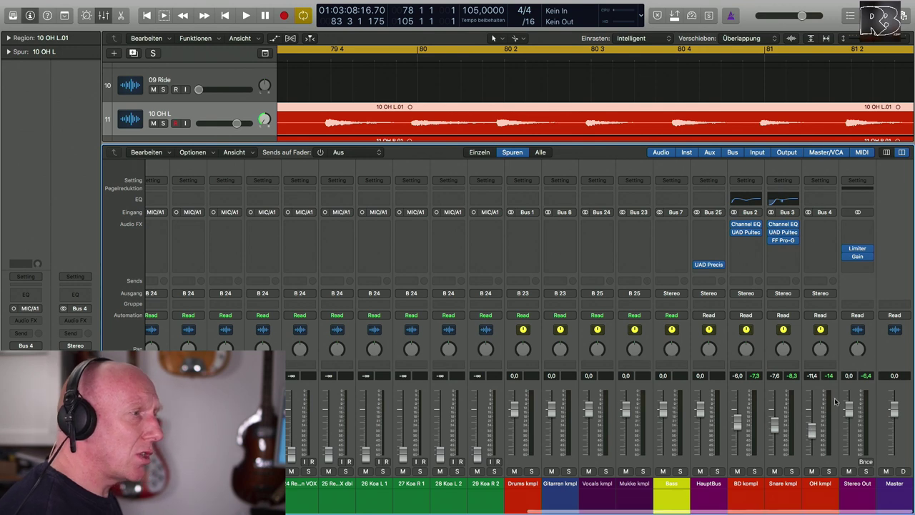
Solo the OH kmpl bus and listen to the overheads on their own
{"action": "left_click", "coordinate": [828, 471]}
{"action": "key", "text": "space"}
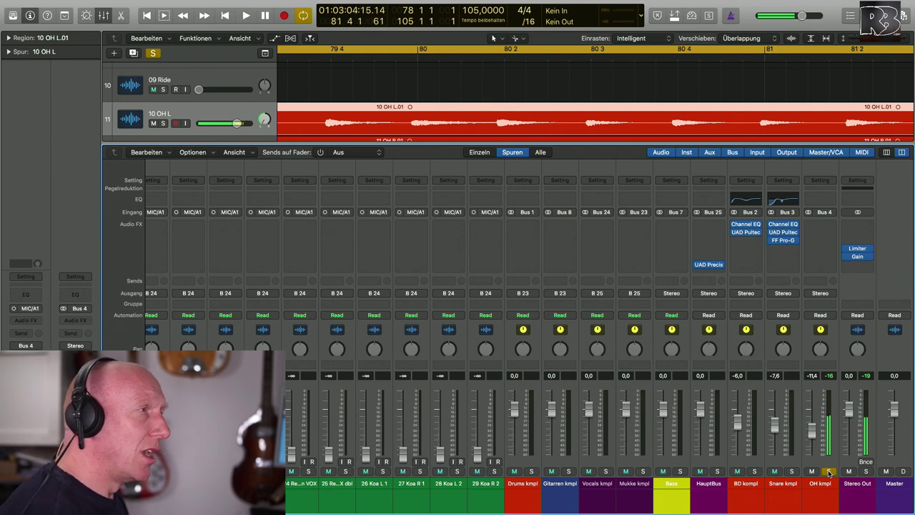
{"action": "left_click", "coordinate": [827, 472]}
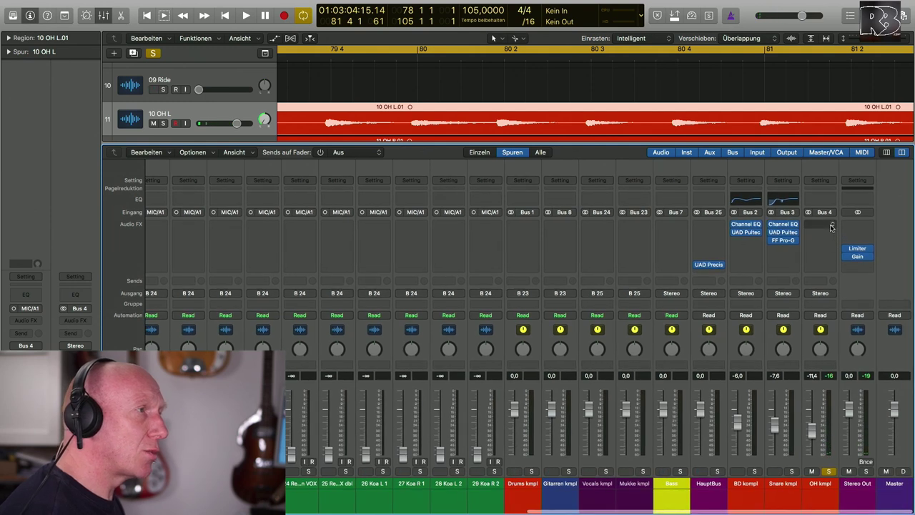
Insert a stereo Compressor on the OH kmpl bus and use the Studio VCA model
{"action": "left_click", "coordinate": [831, 226]}
{"action": "mouse_move", "coordinate": [829, 312]}
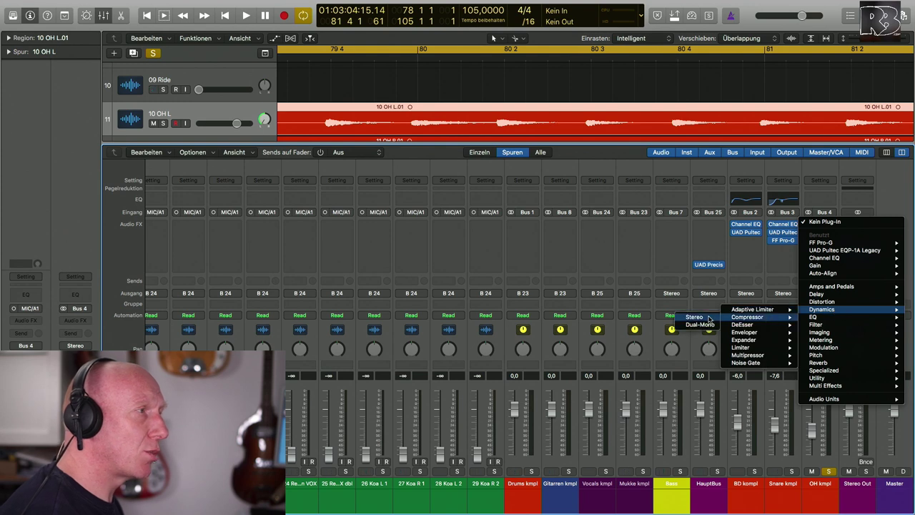
{"action": "left_click", "coordinate": [708, 318]}
{"action": "left_click_drag", "start_coordinate": [286, 23], "coordinate": [500, 79]}
{"action": "left_click", "coordinate": [356, 130]}
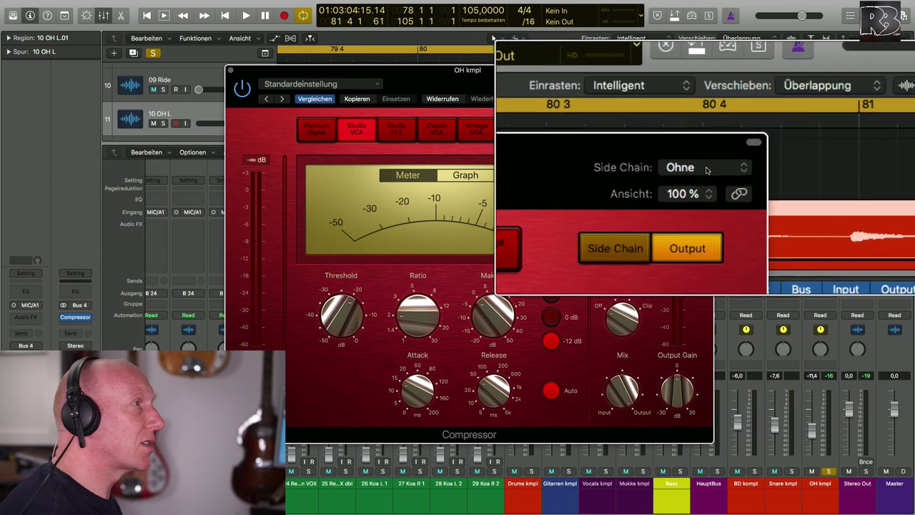
Set the compressor's side chain source to Bus 2, fed by the bass drum tracks
{"action": "left_click", "coordinate": [707, 170]}
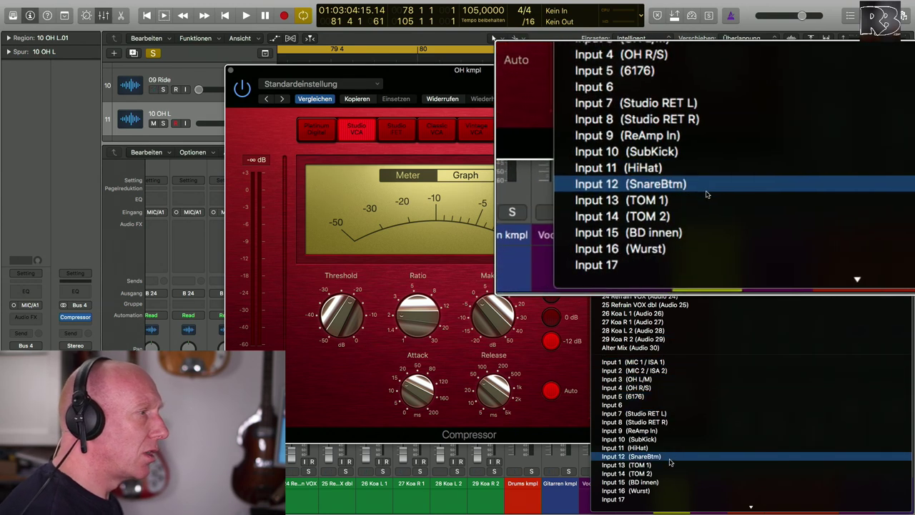
{"action": "scroll", "coordinate": [706, 215], "scroll_direction": "down", "scroll_amount": 8}
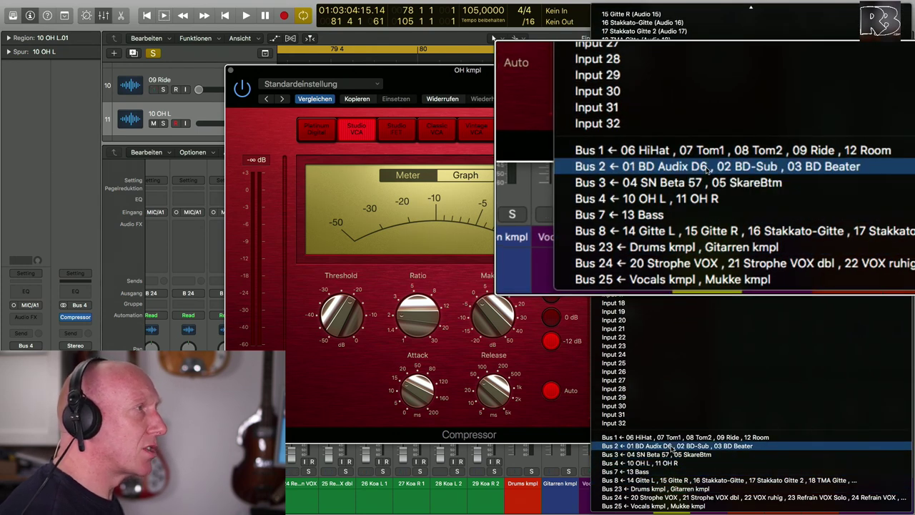
{"action": "left_click", "coordinate": [672, 446]}
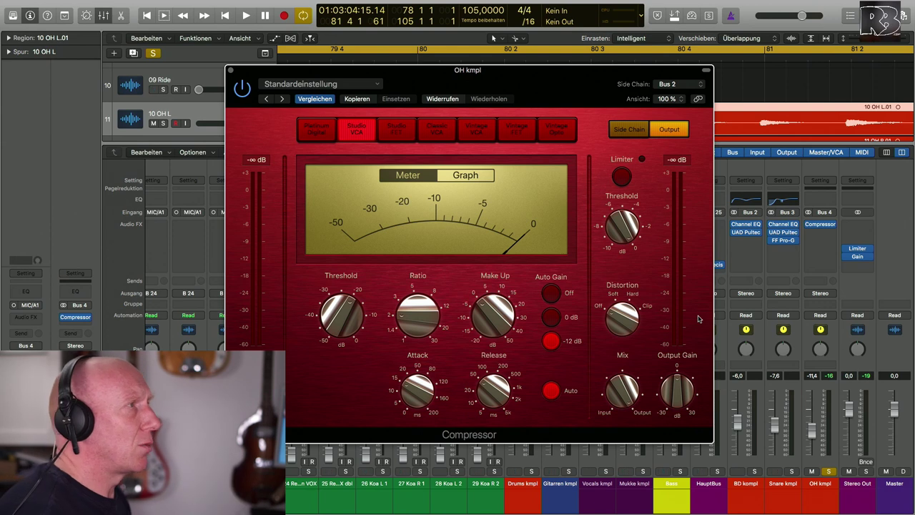
Change the compressor's side chain source to Bus 3, fed by the snare tracks
{"action": "left_click", "coordinate": [698, 86]}
{"action": "scroll", "coordinate": [668, 329], "scroll_direction": "down", "scroll_amount": 8}
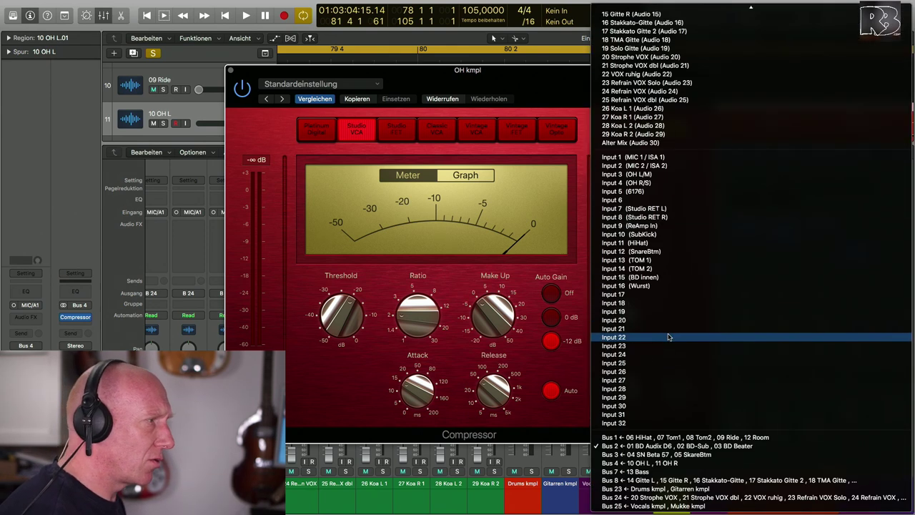
{"action": "left_click", "coordinate": [661, 454]}
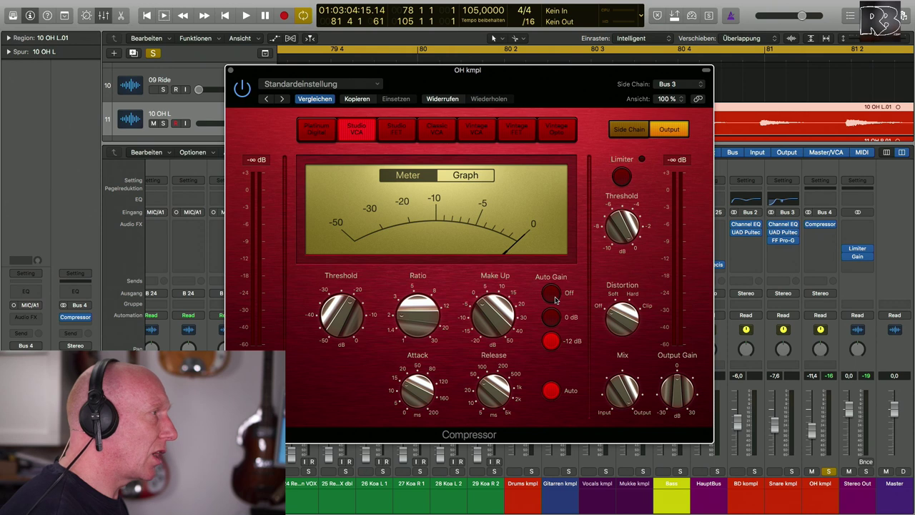
Turn off the OH kmpl compressor's Auto Gain and automatic release, and shorten its attack
{"action": "left_click", "coordinate": [554, 297]}
{"action": "left_click", "coordinate": [551, 392]}
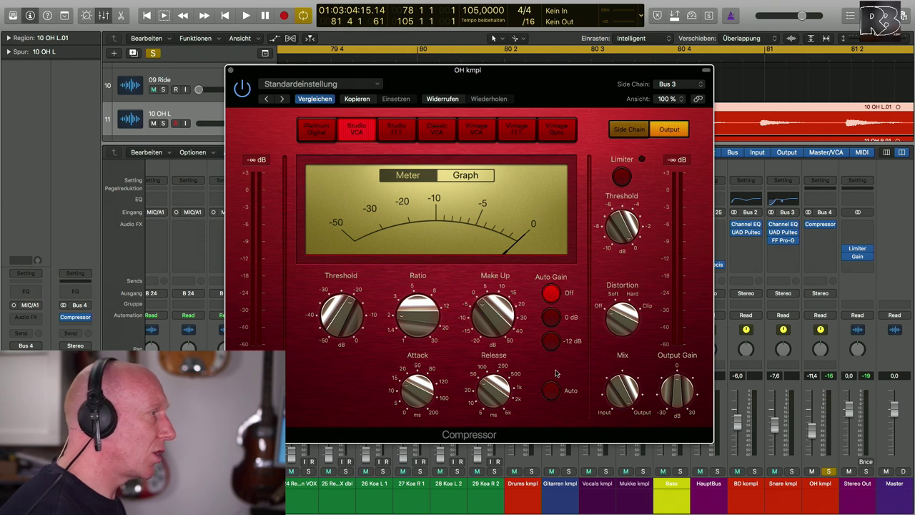
{"action": "left_click_drag", "start_coordinate": [418, 390], "coordinate": [446, 416]}
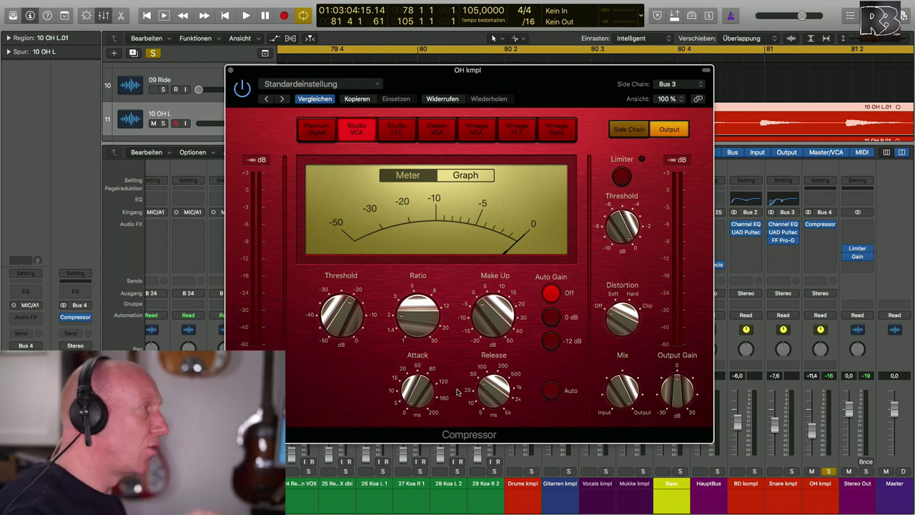
{"action": "mouse_move", "coordinate": [481, 386]}
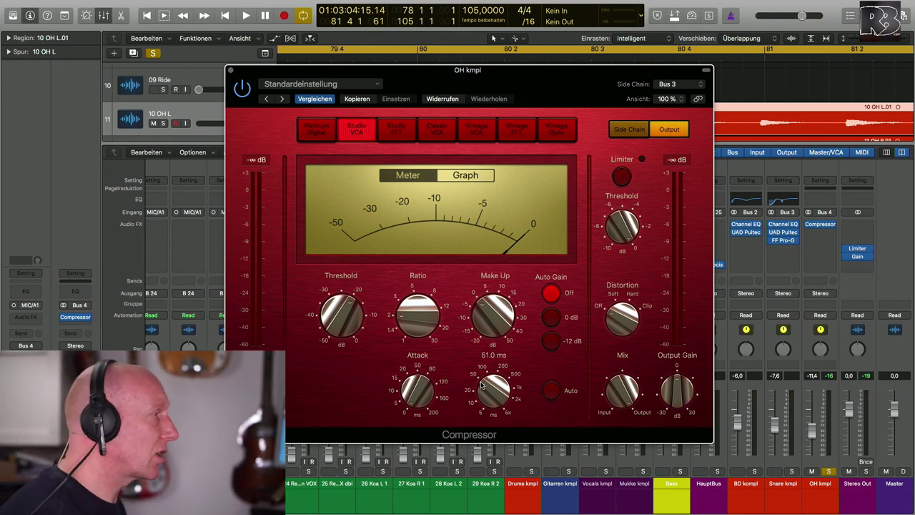
Lower the compressor threshold to -31.0 dB while playing the overheads, soloing the Snare kmpl bus alongside them
{"action": "key", "text": "space"}
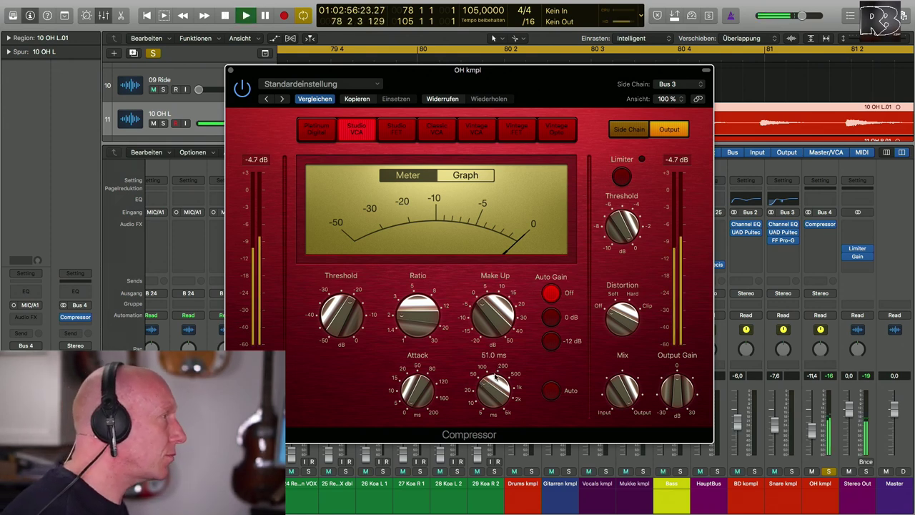
{"action": "left_click_drag", "start_coordinate": [342, 313], "coordinate": [342, 344]}
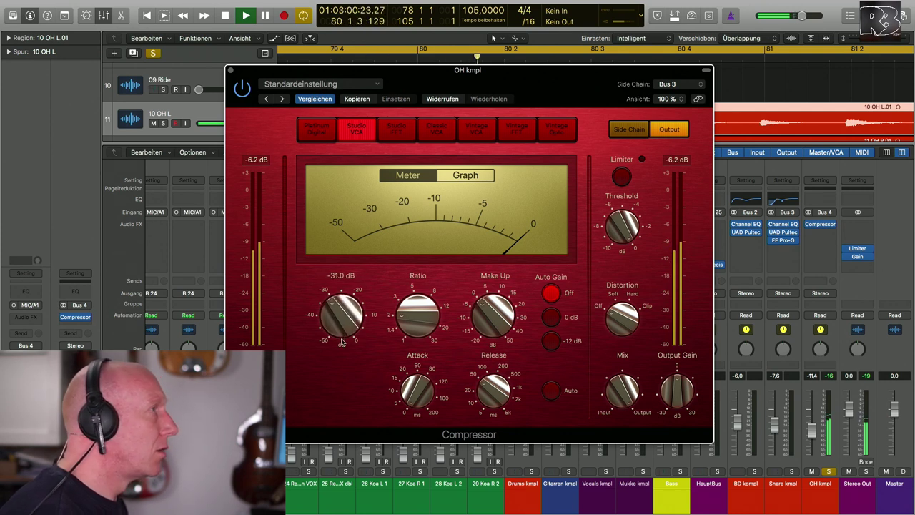
{"action": "left_click", "coordinate": [792, 473]}
{"action": "mouse_move", "coordinate": [516, 306]}
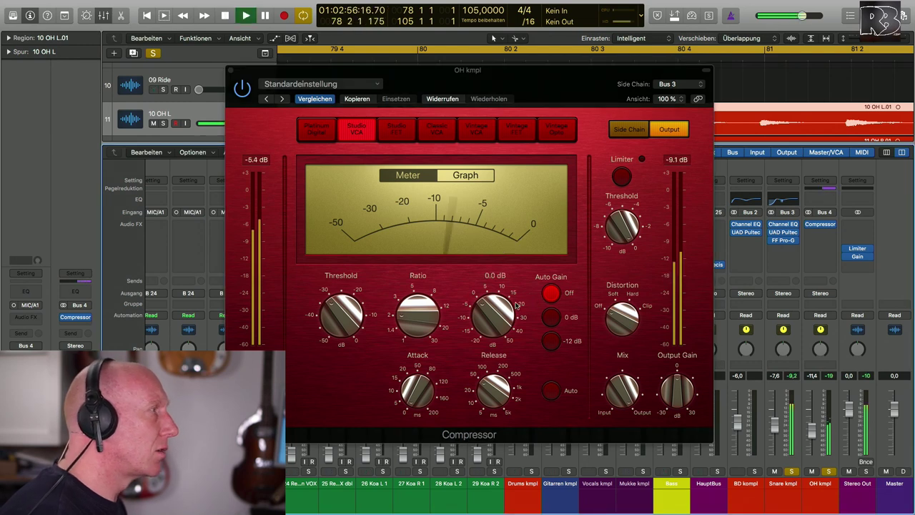
{"action": "mouse_move", "coordinate": [351, 319]}
{"action": "left_click_drag", "start_coordinate": [351, 320], "coordinate": [342, 314]}
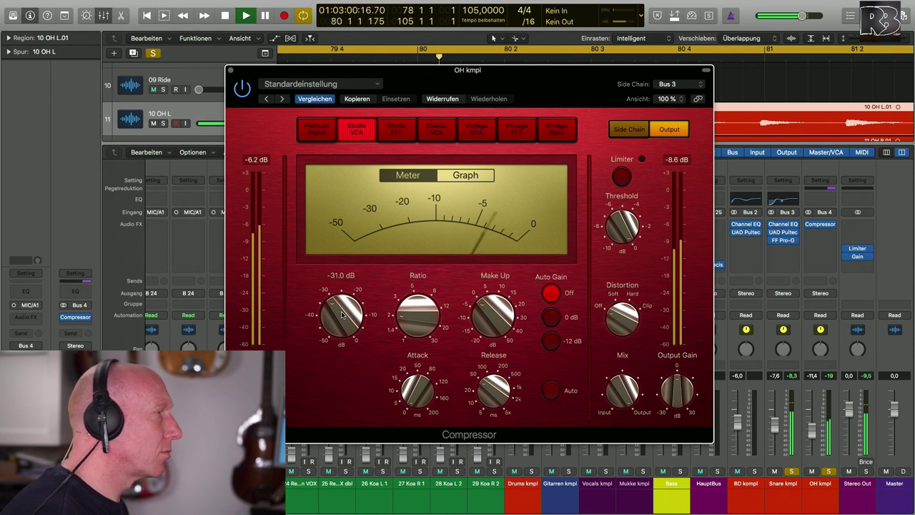
Toggle the Snare kmpl solo during playback to compare the overheads with and without the snare trigger
{"action": "left_click", "coordinate": [792, 472]}
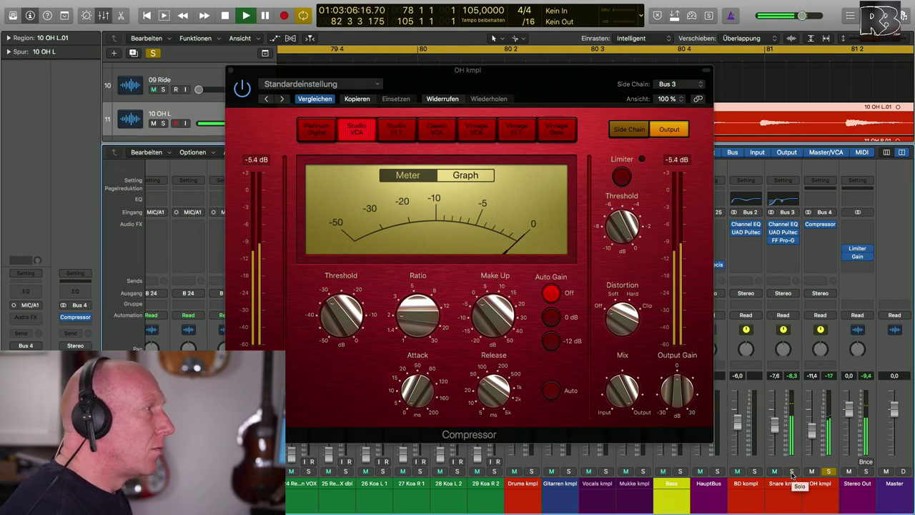
{"action": "left_click", "coordinate": [791, 472]}
{"action": "left_click", "coordinate": [792, 472]}
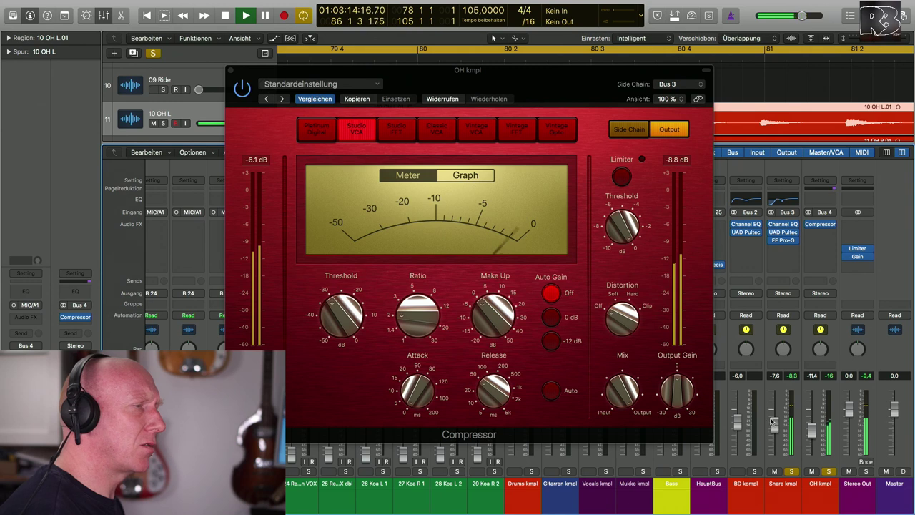
{"action": "key", "text": "space"}
Clear the solos and compare the OH kmpl bus soloed with the whole drum mix
{"action": "left_click", "coordinate": [828, 471], "text": "alt"}
{"action": "left_click", "coordinate": [822, 496]}
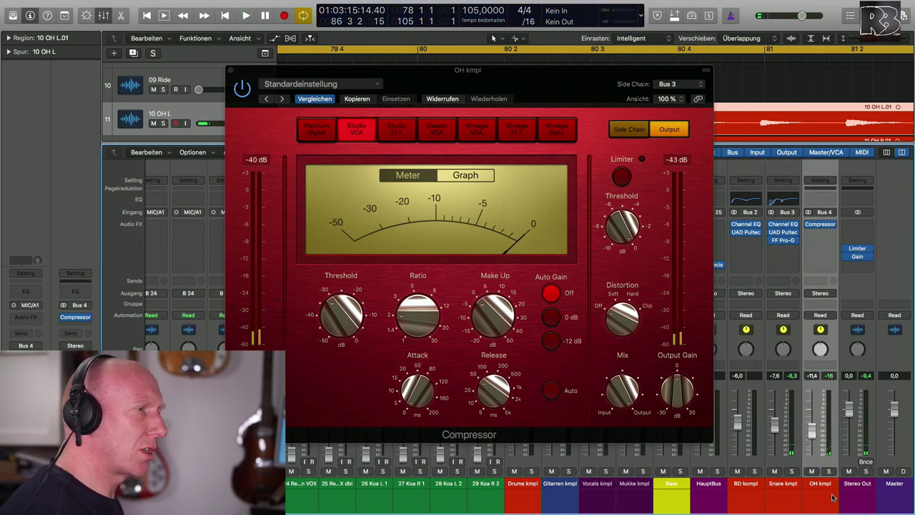
{"action": "left_click", "coordinate": [828, 472]}
{"action": "key", "text": "space"}
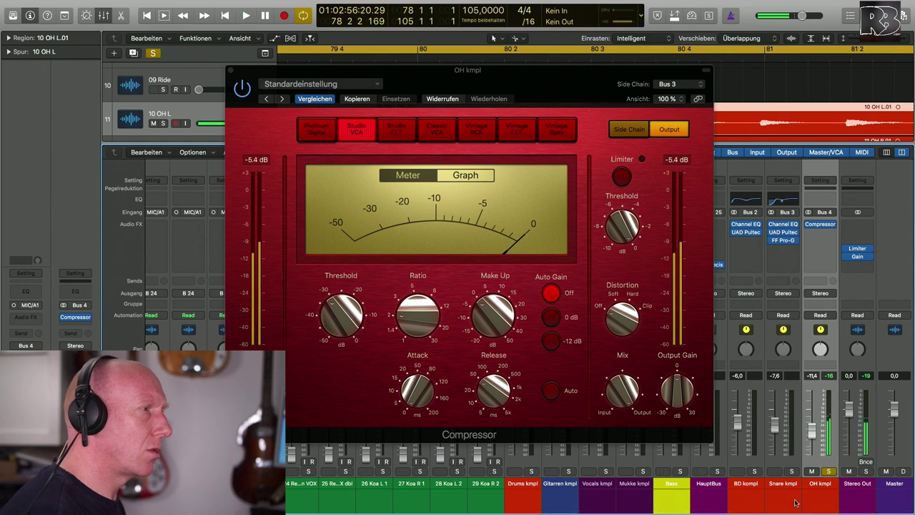
{"action": "left_click", "coordinate": [828, 472]}
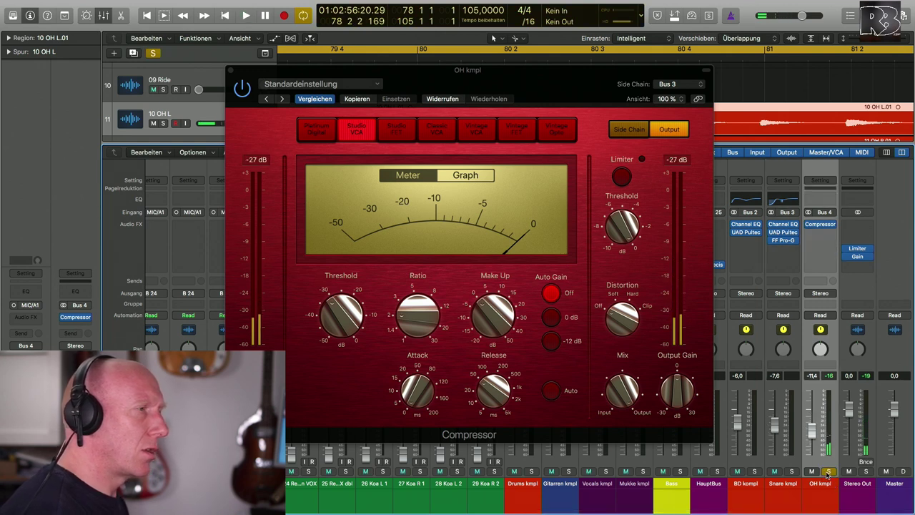
{"action": "key", "text": "space"}
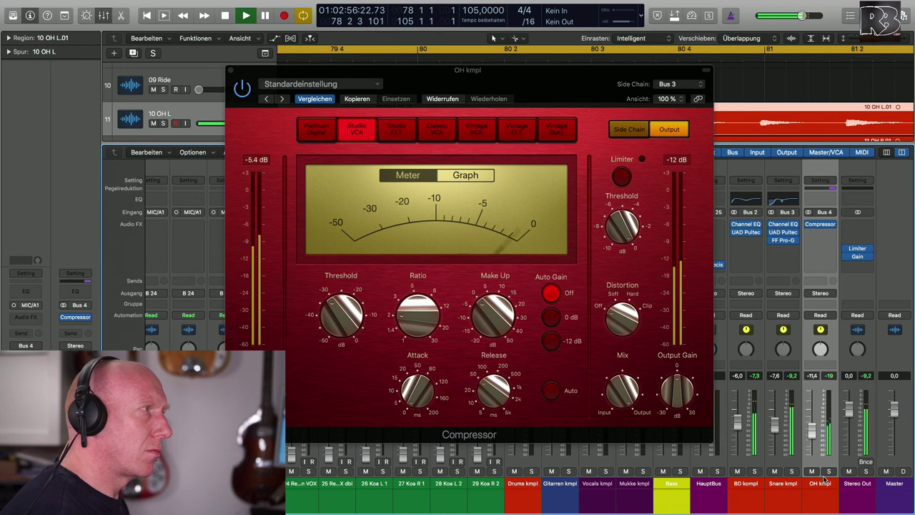
Play the drum mix and close the OH kmpl compressor window
{"action": "mouse_move", "coordinate": [492, 330]}
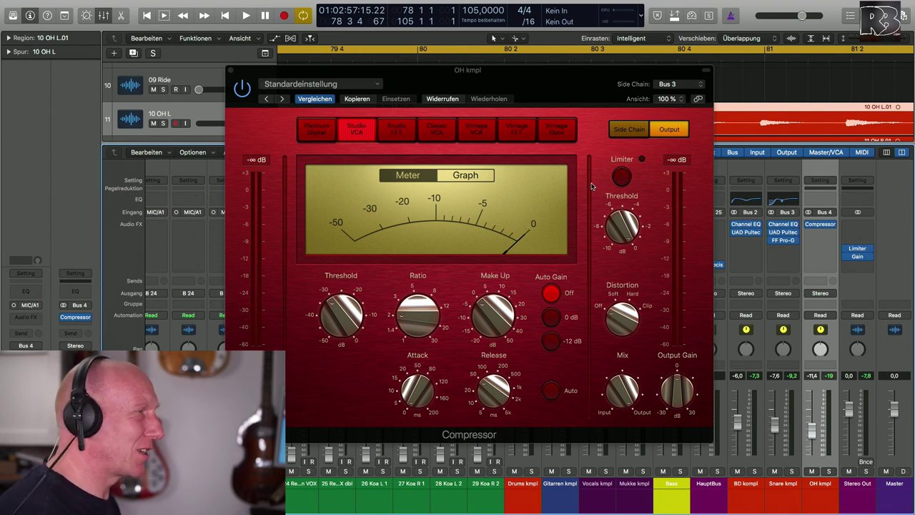
{"action": "key", "text": "space"}
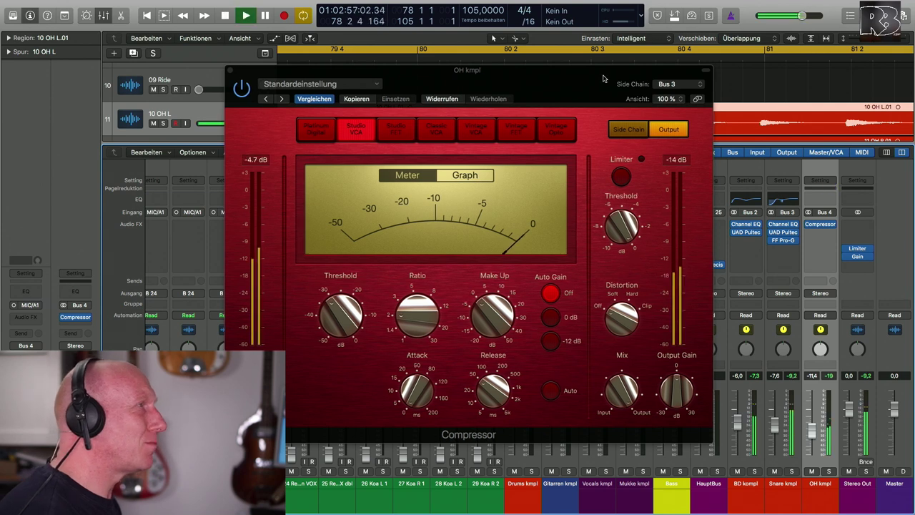
{"action": "left_click_drag", "start_coordinate": [603, 79], "coordinate": [524, 70]}
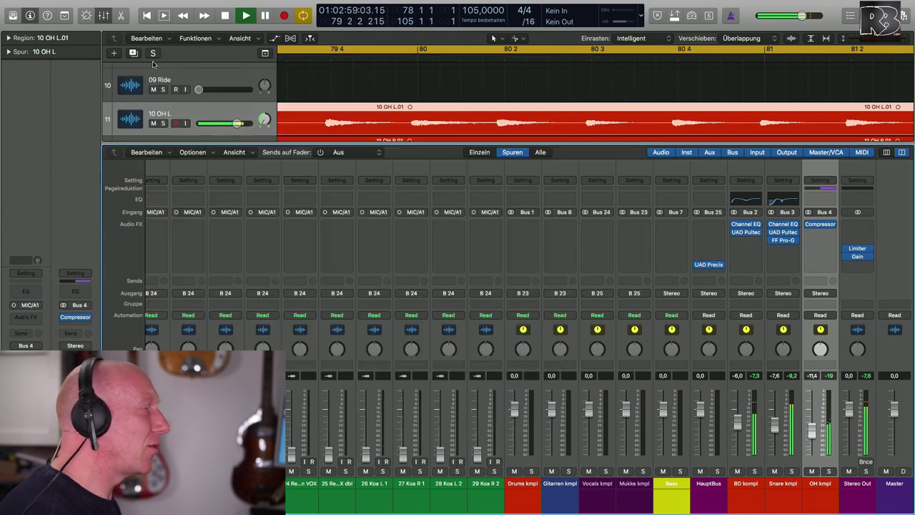
{"action": "key", "text": "super+w"}
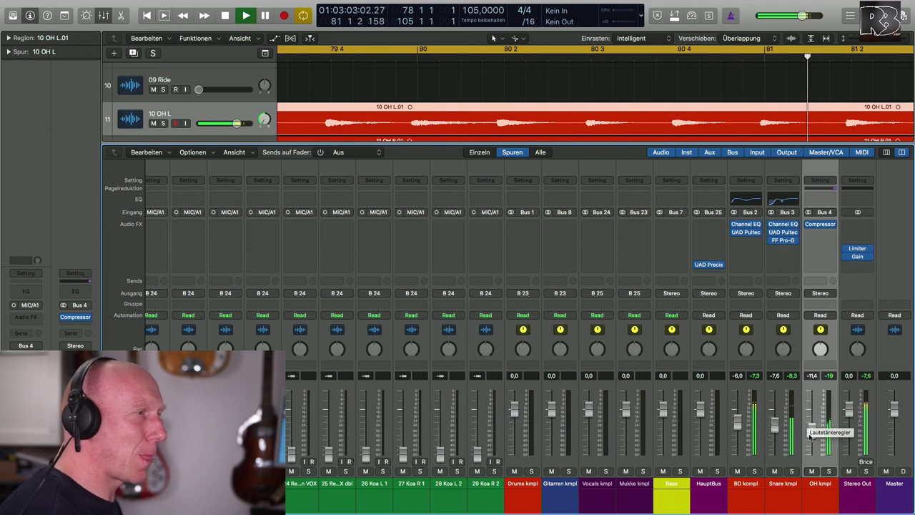
Bypass and re-enable the OH kmpl compressor for comparison, and raise the bus fader to -10.0 dB
{"action": "left_click", "coordinate": [808, 224]}
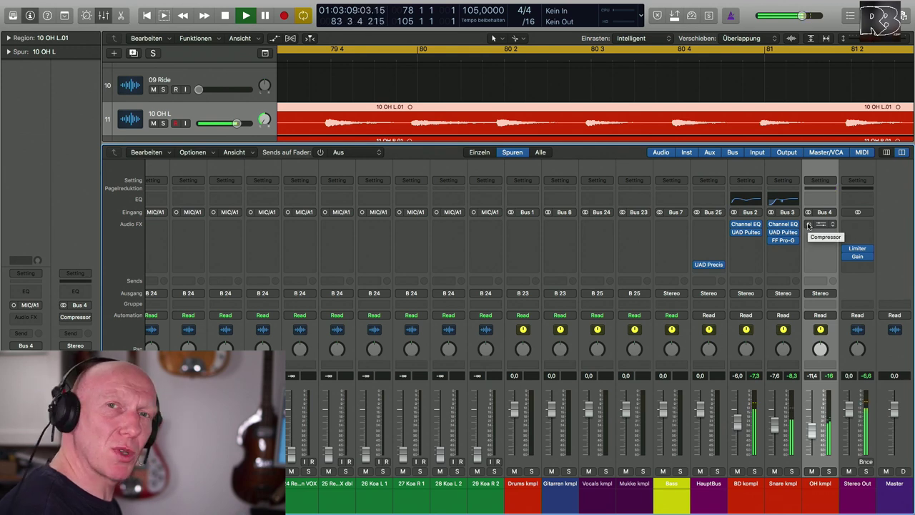
{"action": "left_click", "coordinate": [808, 224]}
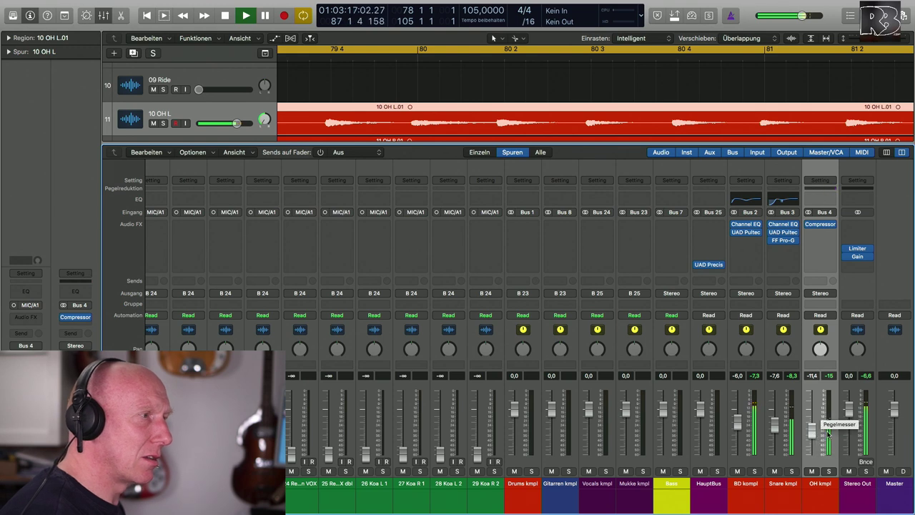
{"action": "left_click_drag", "start_coordinate": [813, 432], "coordinate": [812, 425]}
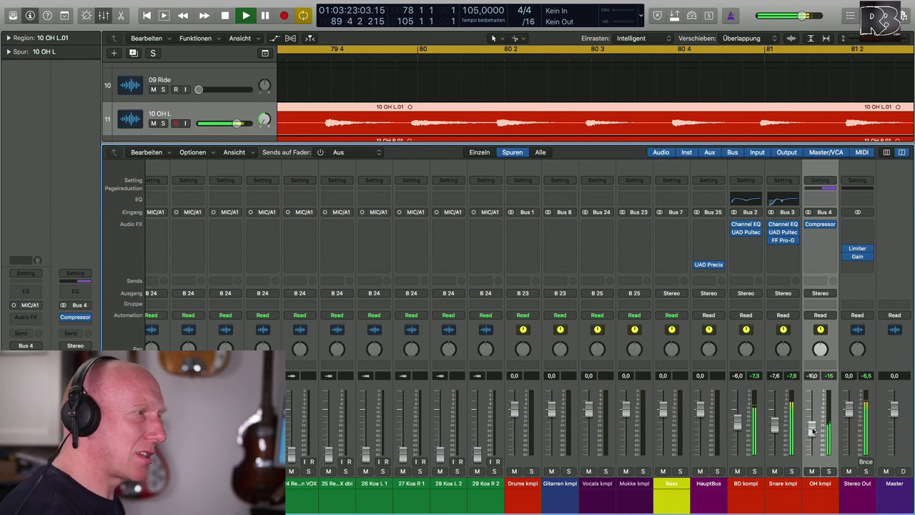
{"action": "key", "text": "space"}
Solo the 06 HiHat track and raise its fader to -1.1 dB while listening
{"action": "scroll", "coordinate": [813, 431], "scroll_direction": "left", "scroll_amount": 15}
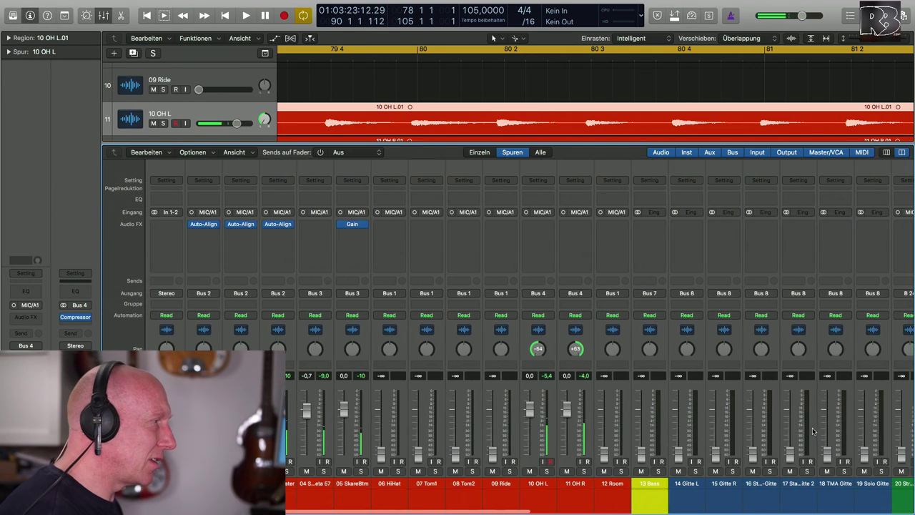
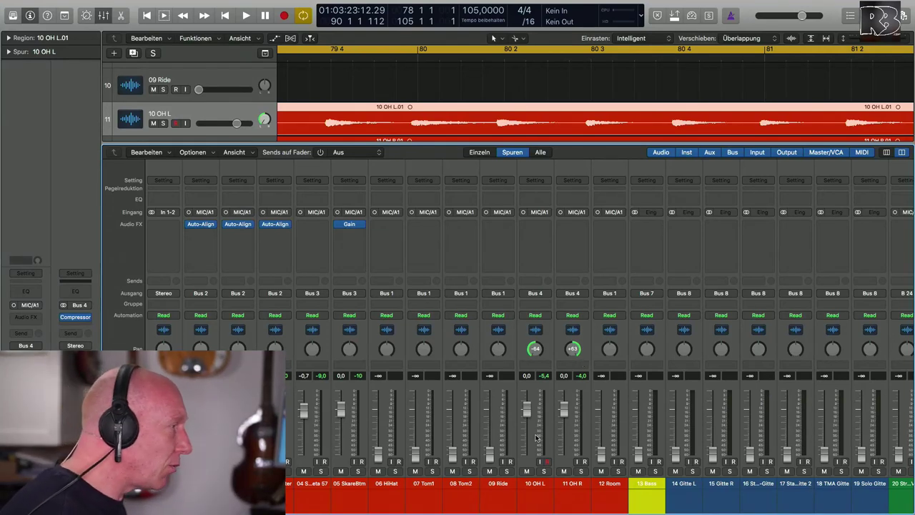
{"action": "left_click", "coordinate": [394, 470]}
{"action": "left_click_drag", "start_coordinate": [379, 458], "coordinate": [375, 406]}
{"action": "key", "text": "space"}
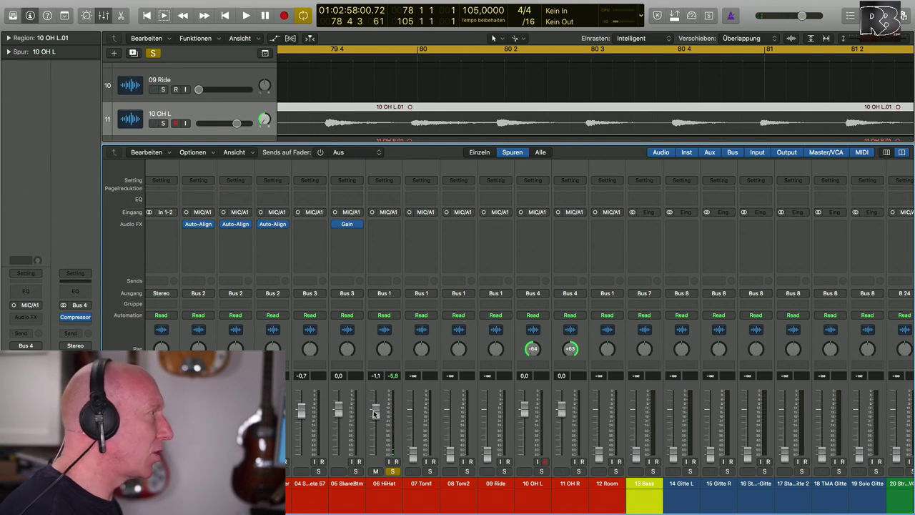
Add a Channel EQ to the 06 HiHat track and play the soloed hi-hat through it
{"action": "scroll", "coordinate": [377, 322], "scroll_direction": "left", "scroll_amount": 1}
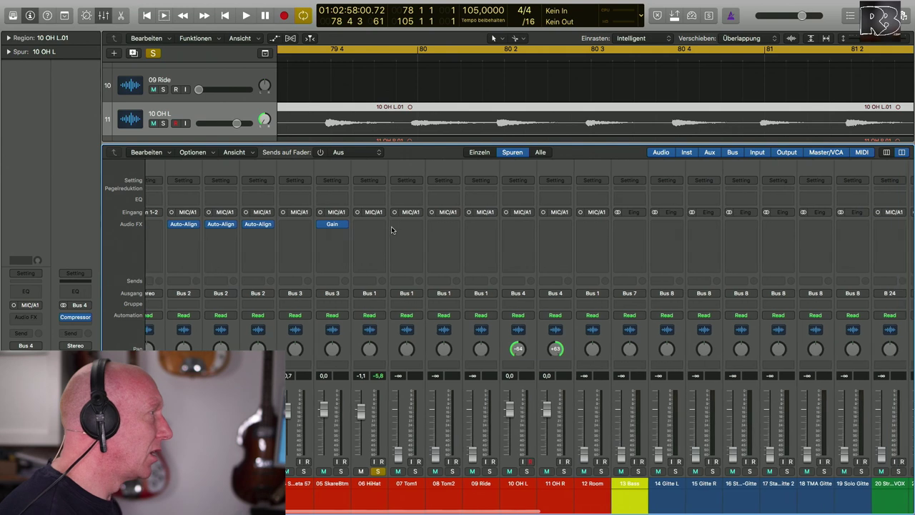
{"action": "left_click", "coordinate": [386, 204]}
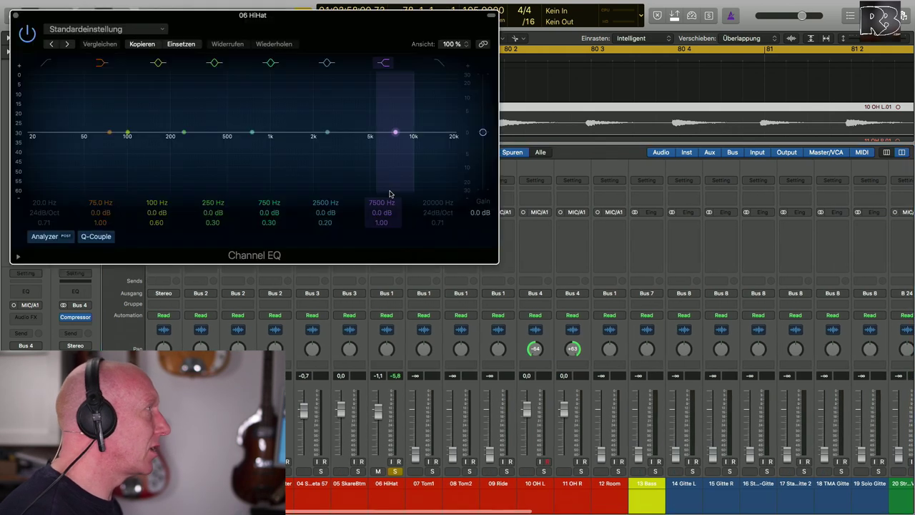
{"action": "left_click_drag", "start_coordinate": [252, 26], "coordinate": [531, 146]}
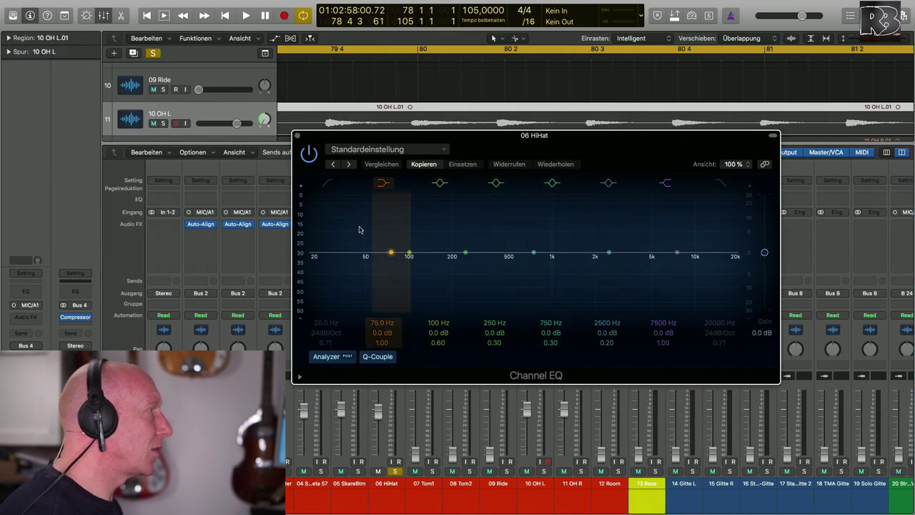
{"action": "key", "text": "space"}
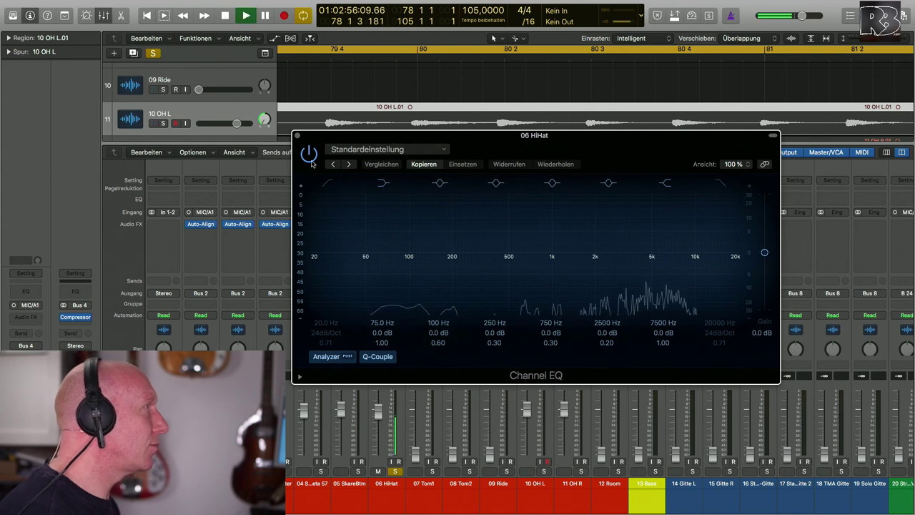
Enable the hi-hat EQ's low-cut filter and raise its cutoff by ear to 810 Hz
{"action": "left_click", "coordinate": [329, 304]}
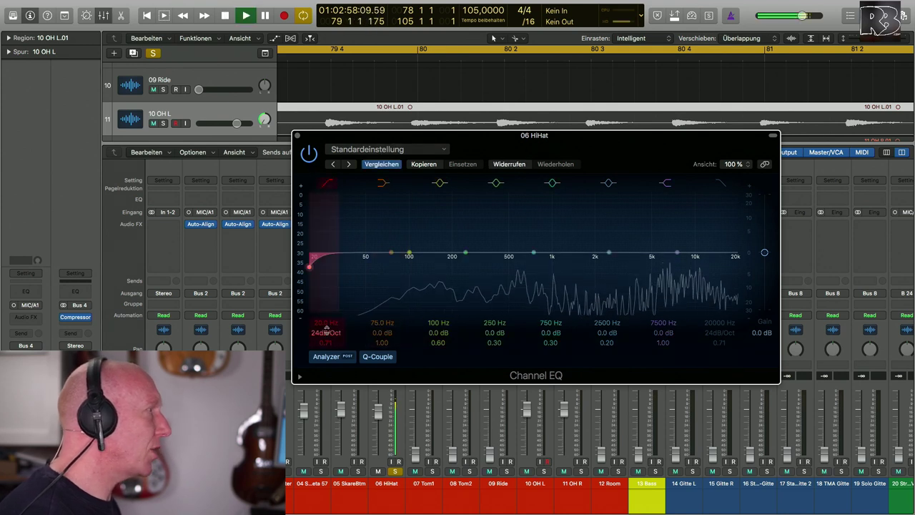
{"action": "left_click_drag", "start_coordinate": [328, 304], "coordinate": [452, 305]}
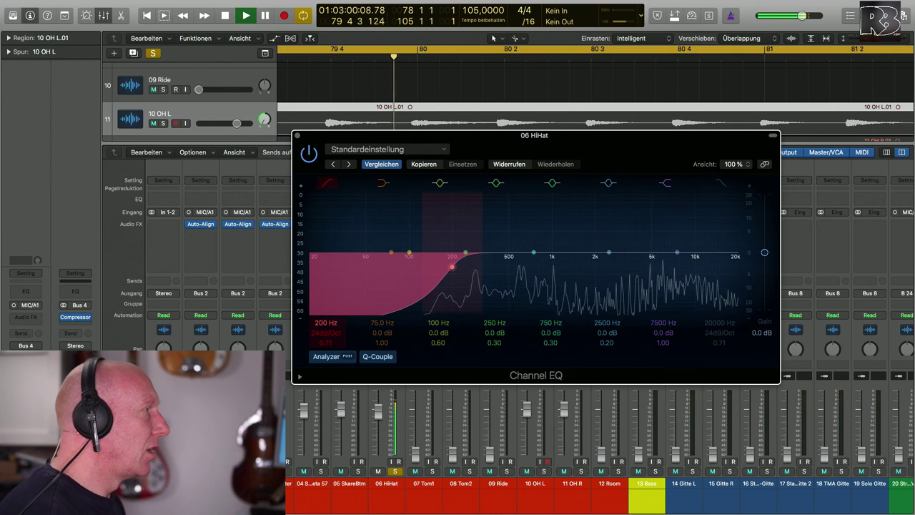
{"action": "key", "text": "space"}
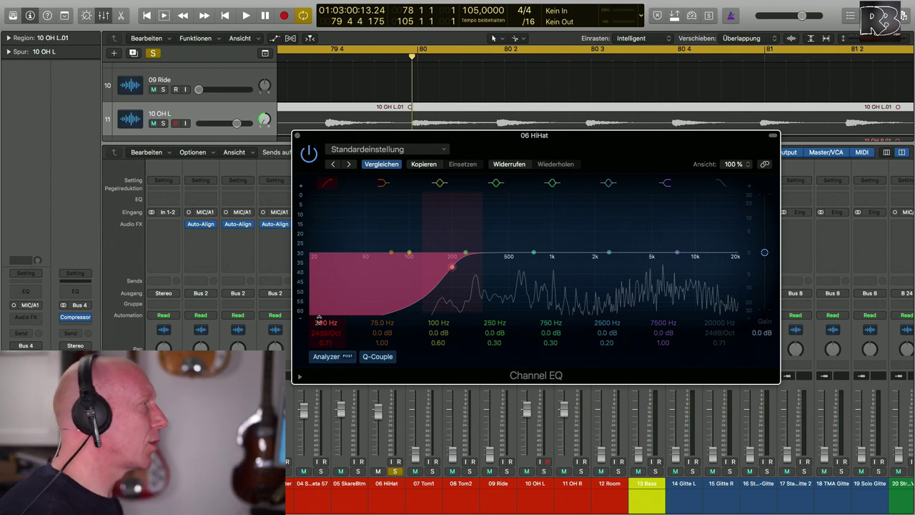
{"action": "key", "text": "space"}
{"action": "left_click_drag", "start_coordinate": [319, 318], "coordinate": [324, 282]}
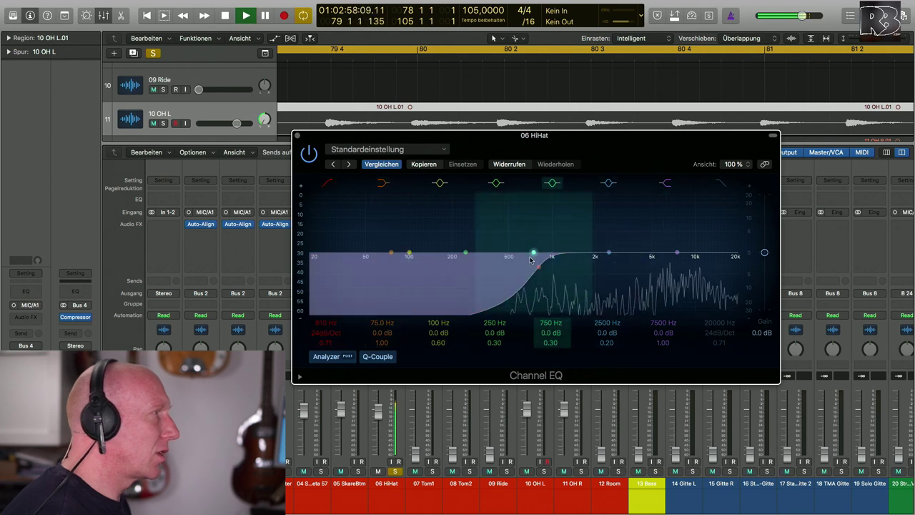
Set the hi-hat EQ's 750 Hz band to -5.5 dB at 590 Hz and enable a high cut at 13200 Hz
{"action": "left_click_drag", "start_coordinate": [535, 254], "coordinate": [519, 269]}
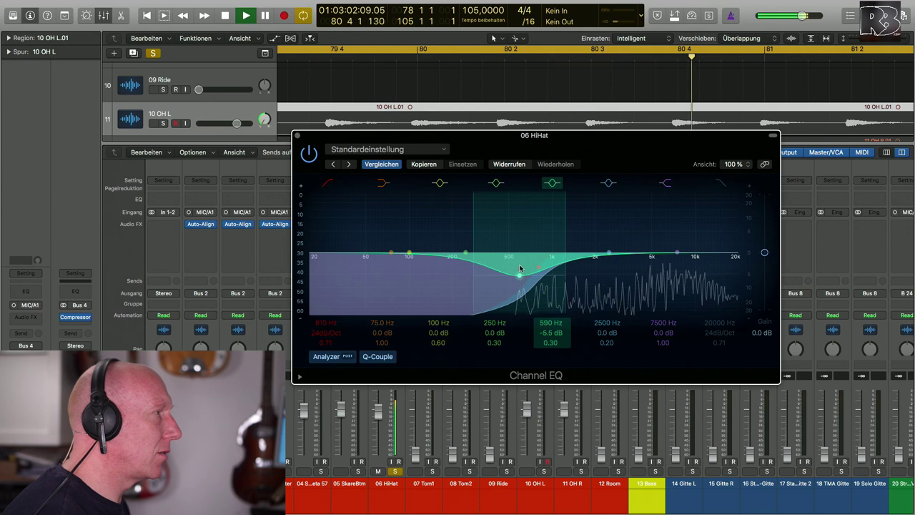
{"action": "key", "text": "space"}
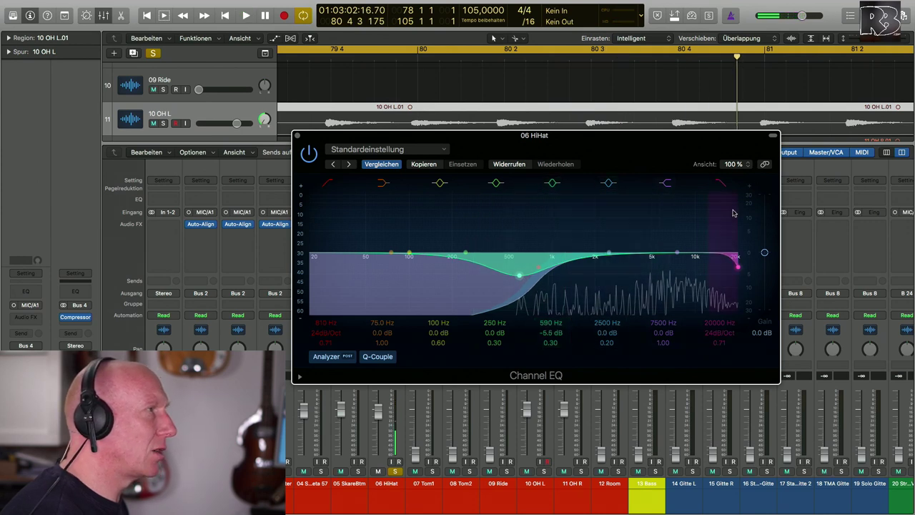
{"action": "key", "text": "space"}
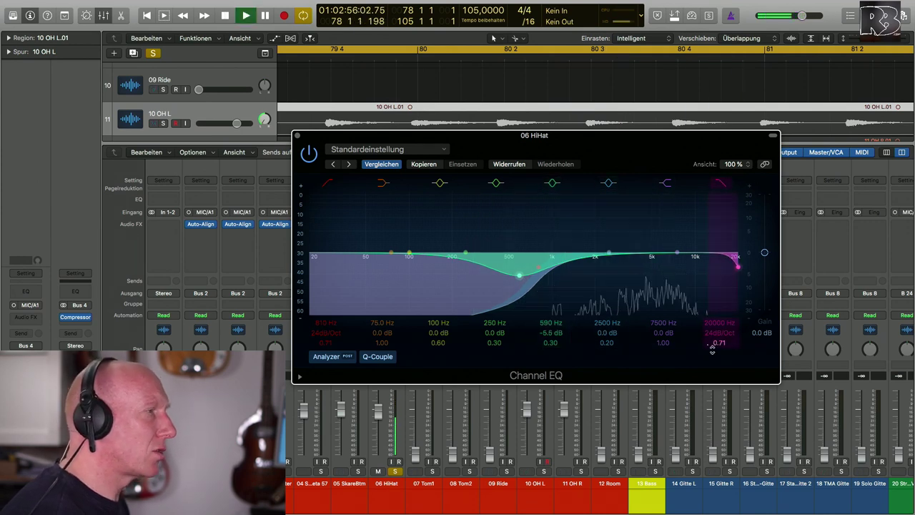
{"action": "mouse_move", "coordinate": [719, 323]}
{"action": "left_mouse_down"}
{"action": "mouse_move", "coordinate": [719, 339]}
{"action": "mouse_move", "coordinate": [719, 322]}
{"action": "left_mouse_up"}
{"action": "key", "text": "space"}
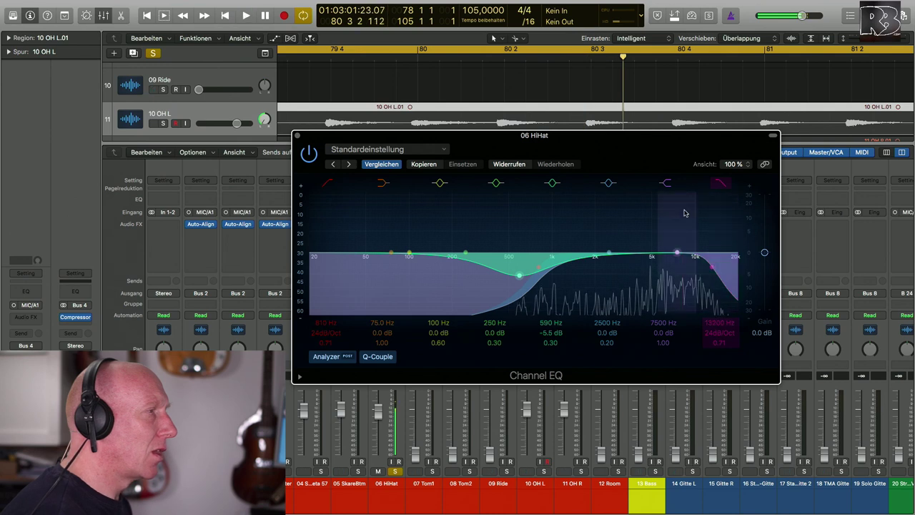
Disable the 13200 Hz high cut in the hi-hat's Channel EQ and close the EQ window
{"action": "left_click", "coordinate": [721, 183]}
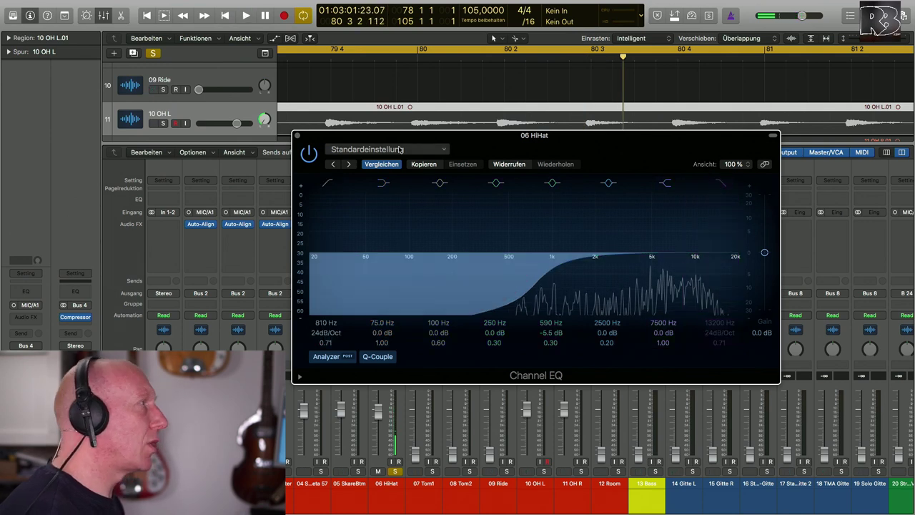
{"action": "left_click", "coordinate": [297, 135]}
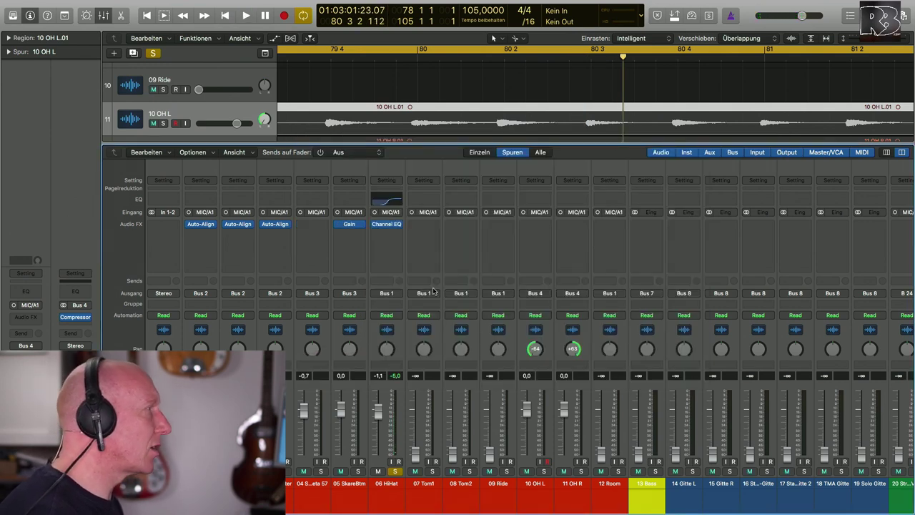
Insert the FabFilter FF Pro-DS de-esser on the 06 HiHat track below the Channel EQ
{"action": "left_click", "coordinate": [402, 241]}
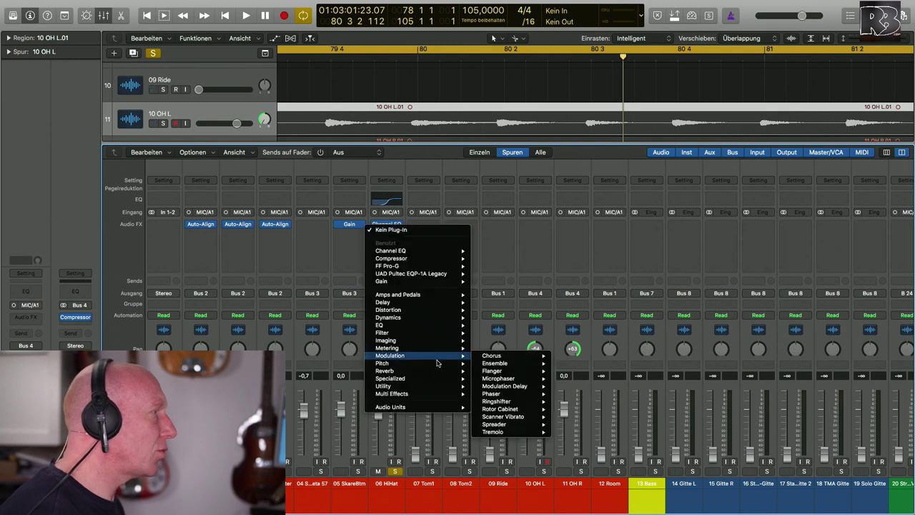
{"action": "mouse_move", "coordinate": [429, 407]}
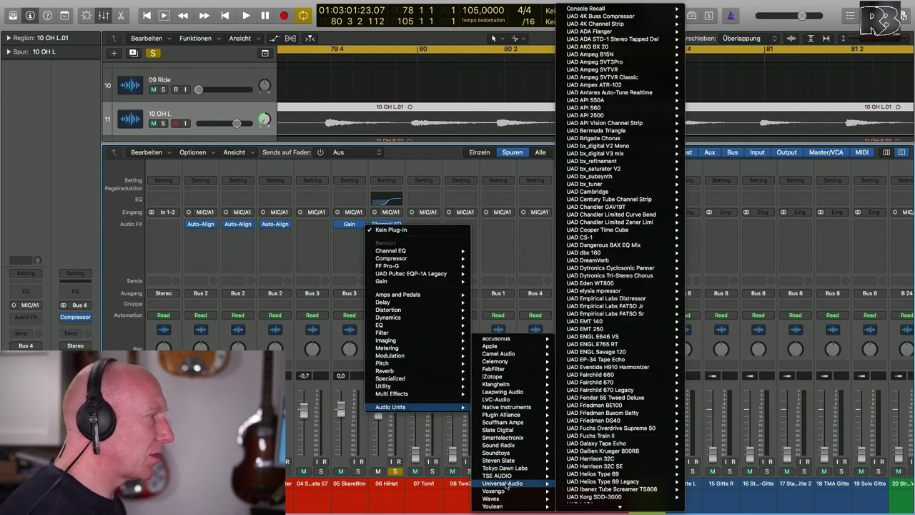
{"action": "mouse_move", "coordinate": [510, 369]}
{"action": "mouse_move", "coordinate": [602, 370]}
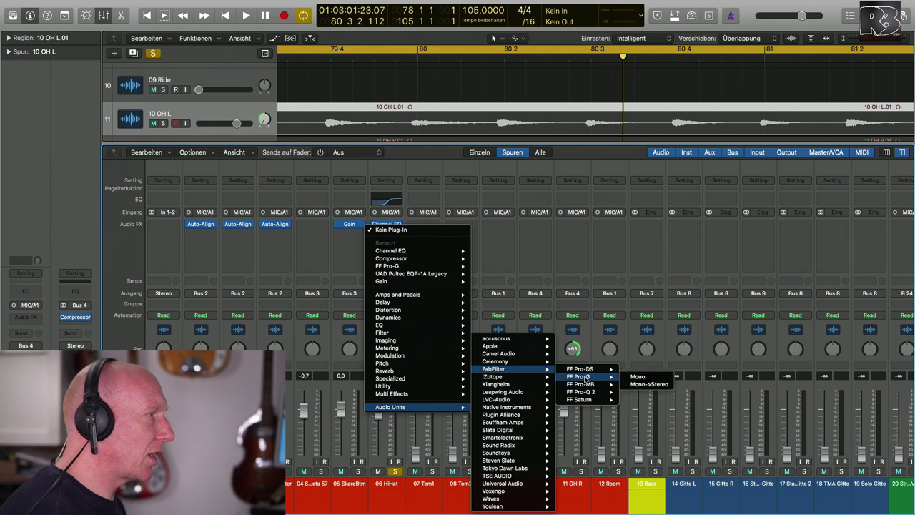
{"action": "left_click", "coordinate": [646, 369]}
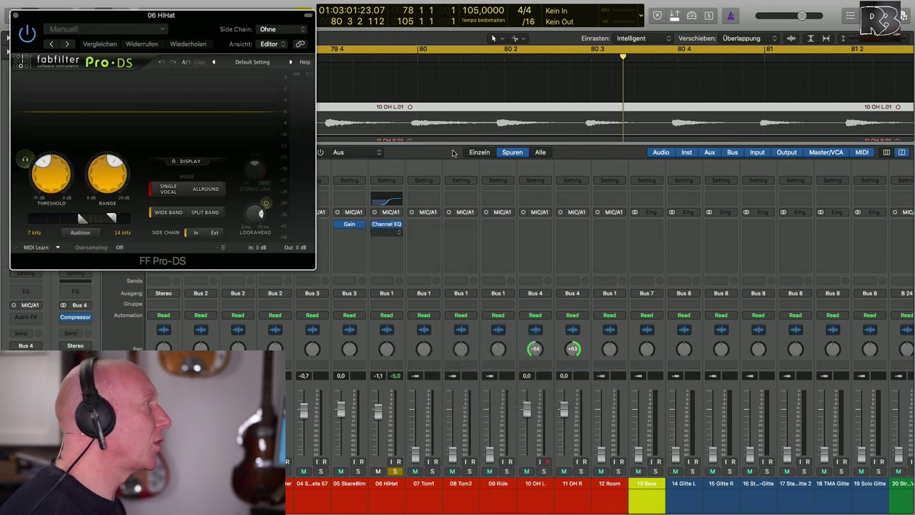
Switch the HiHat's Pro-DS de-esser to Allround mode during playback, compare it bypassed and active, and close its window
{"action": "left_click_drag", "start_coordinate": [187, 20], "coordinate": [605, 197]}
{"action": "key", "text": "space"}
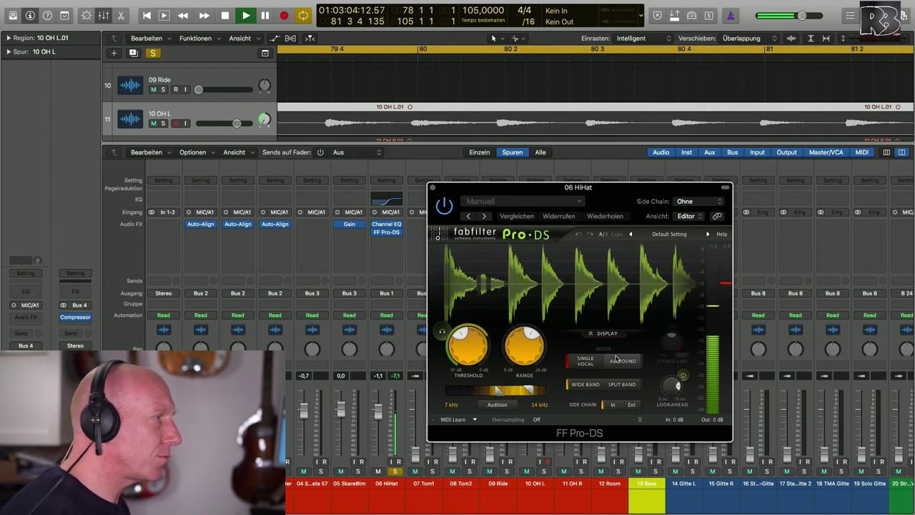
{"action": "left_click", "coordinate": [619, 362]}
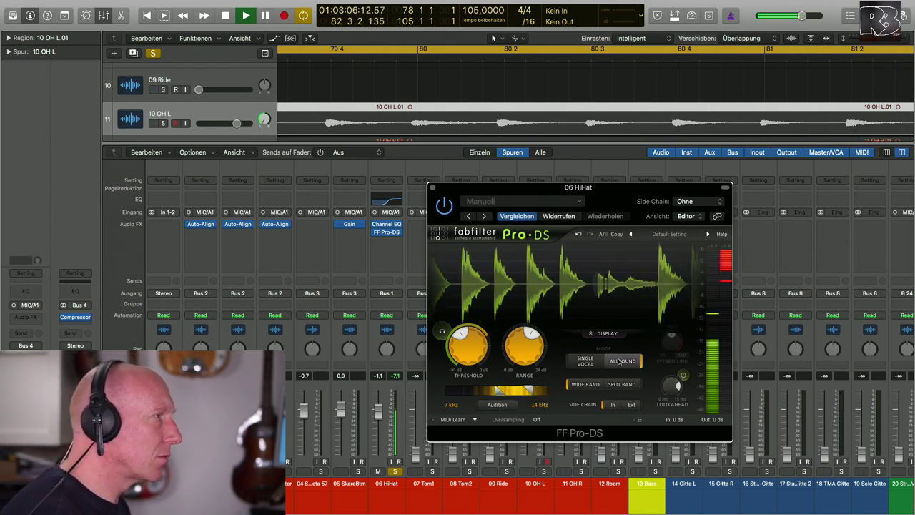
{"action": "left_click", "coordinate": [444, 204]}
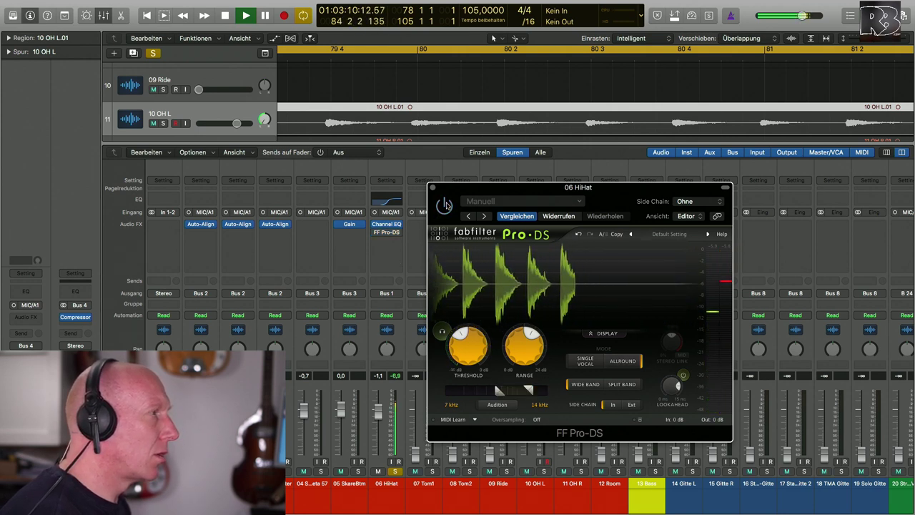
{"action": "left_click", "coordinate": [444, 204]}
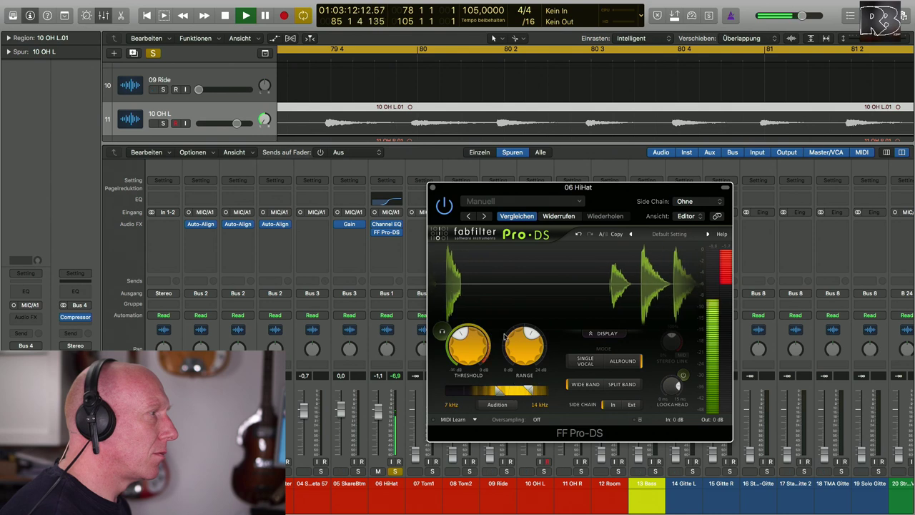
{"action": "mouse_move", "coordinate": [526, 344]}
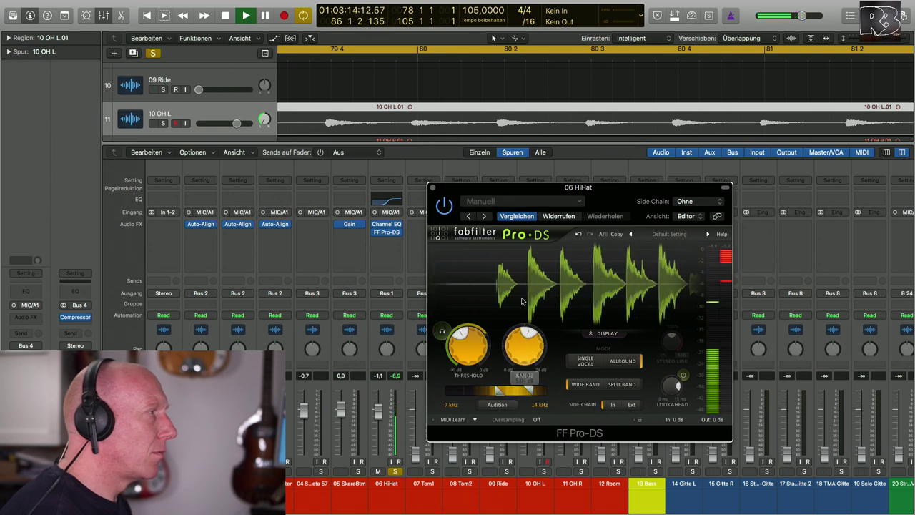
{"action": "left_click", "coordinate": [432, 187]}
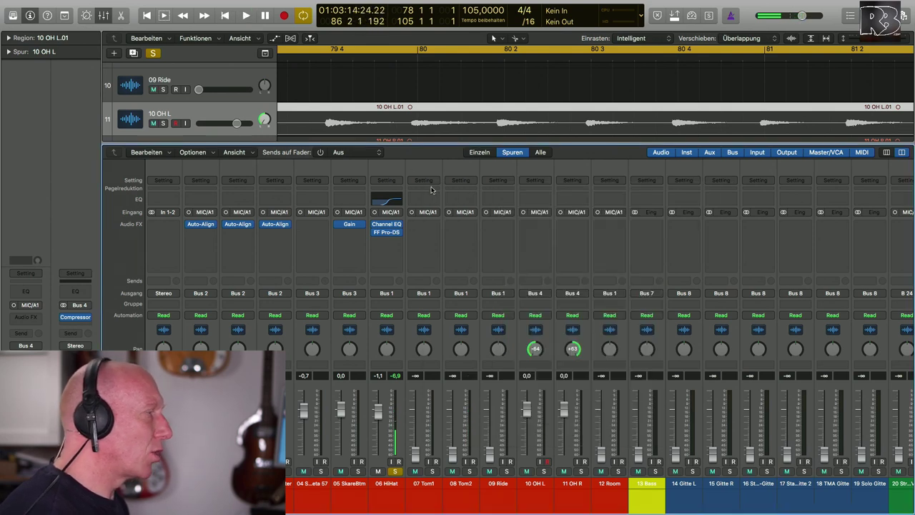
Unsolo the 06 HiHat channel and balance it against the other drums at -5.2 dB, panned to -10
{"action": "left_click", "coordinate": [396, 472]}
{"action": "left_click_drag", "start_coordinate": [377, 413], "coordinate": [378, 452]}
{"action": "key", "text": "space"}
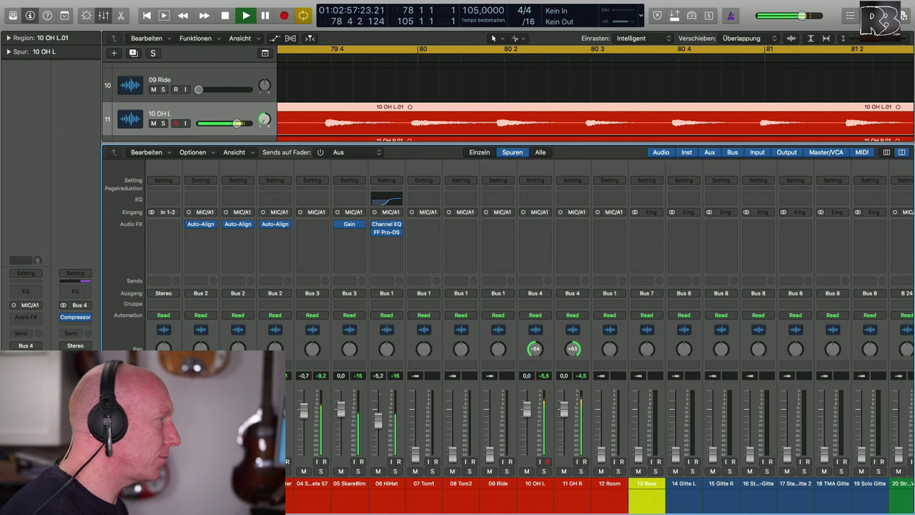
{"action": "key", "text": "space"}
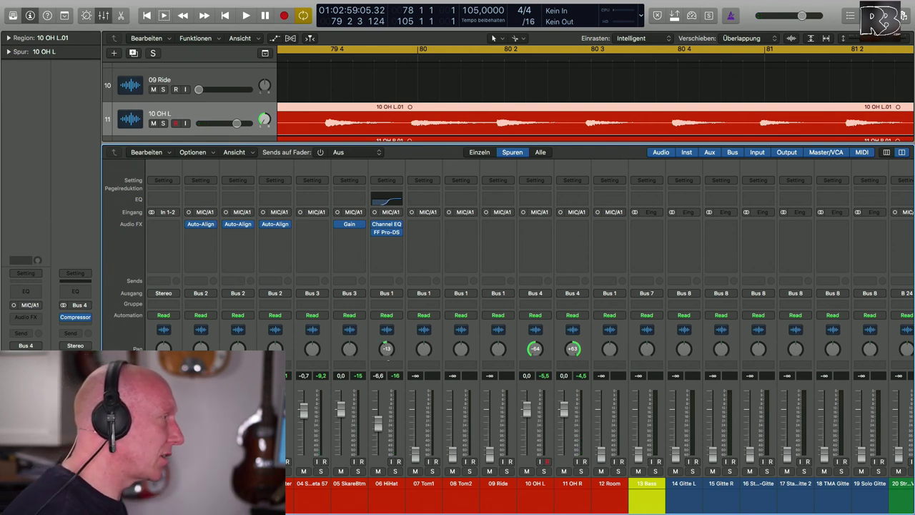
{"action": "key", "text": "space"}
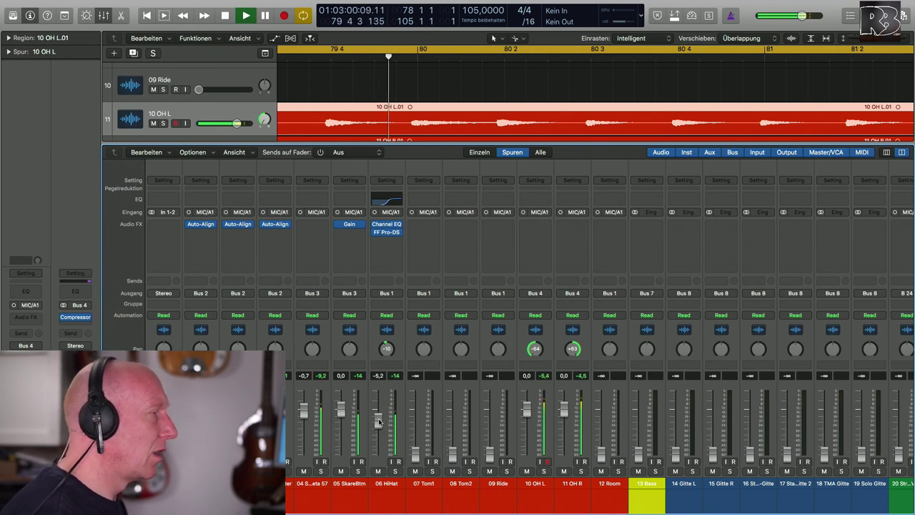
{"action": "key", "text": "space"}
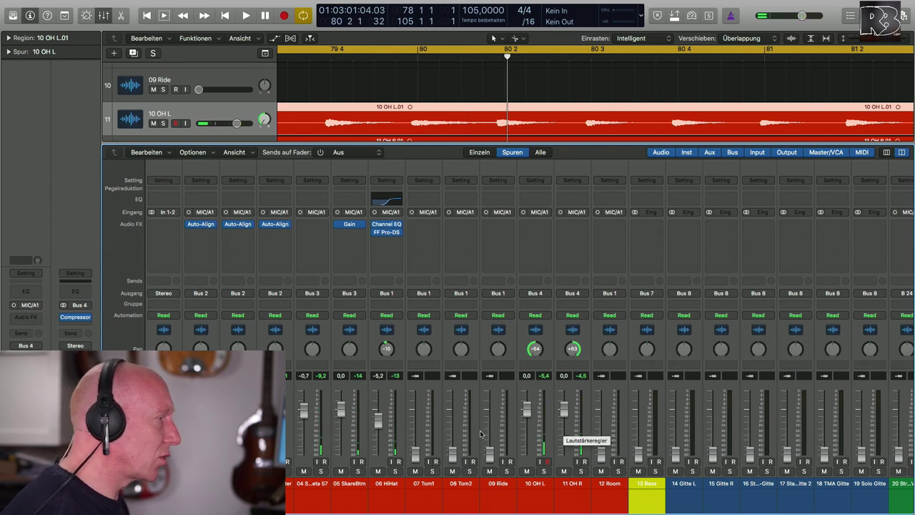
Examine the hi-hat, tom and ride regions across the whole arrangement
{"action": "key", "text": "x"}
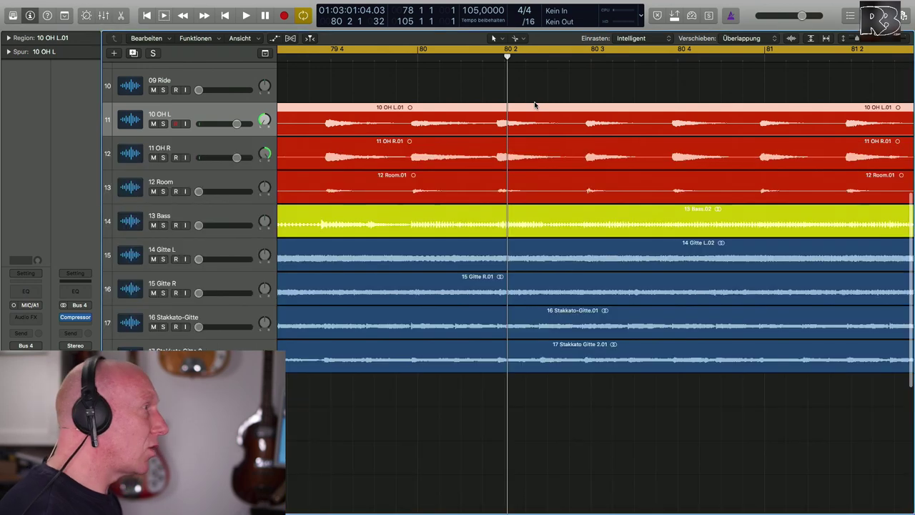
{"action": "scroll", "coordinate": [500, 158], "scroll_direction": "up", "scroll_amount": 4}
{"action": "scroll", "coordinate": [499, 157], "scroll_direction": "right", "scroll_amount": 10}
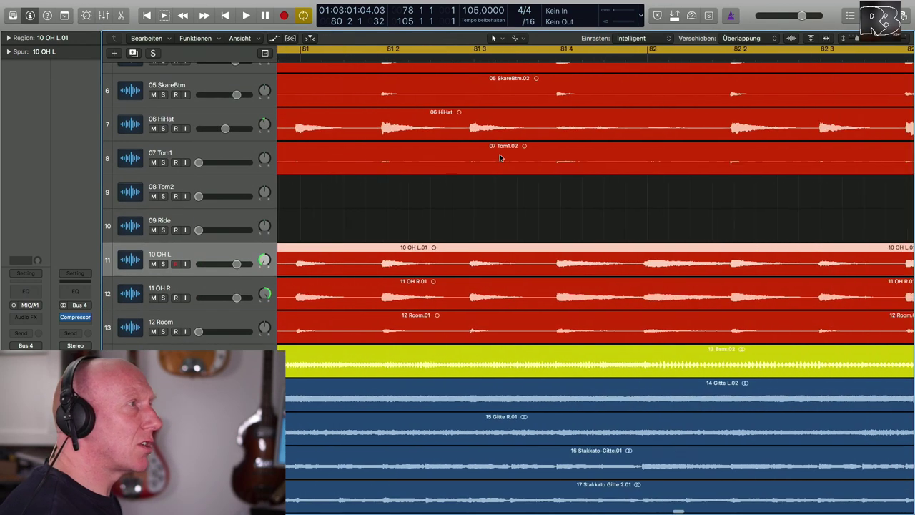
{"action": "scroll", "coordinate": [499, 157], "scroll_direction": "right", "scroll_amount": 5}
{"action": "scroll", "coordinate": [500, 158], "scroll_direction": "left", "scroll_amount": 10}
{"action": "scroll", "coordinate": [499, 158], "scroll_direction": "right", "scroll_amount": 3}
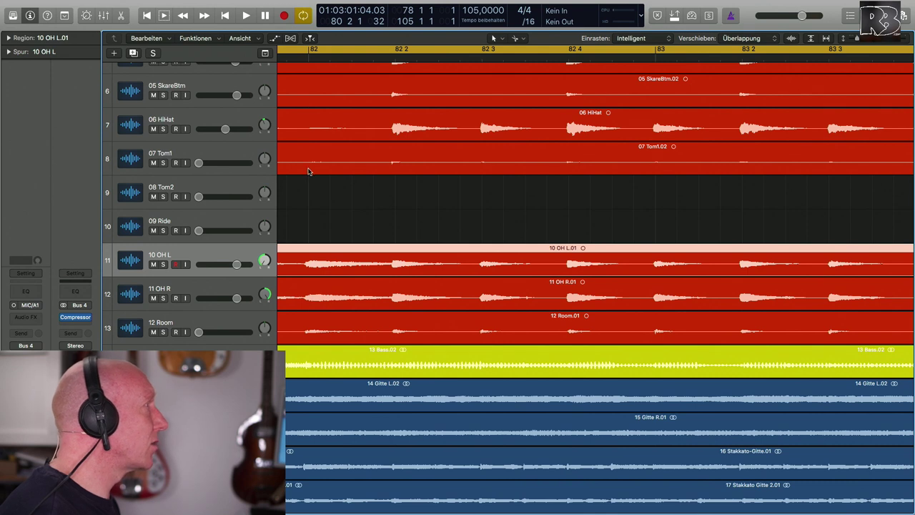
{"action": "scroll", "coordinate": [308, 171], "scroll_direction": "right", "scroll_amount": 15}
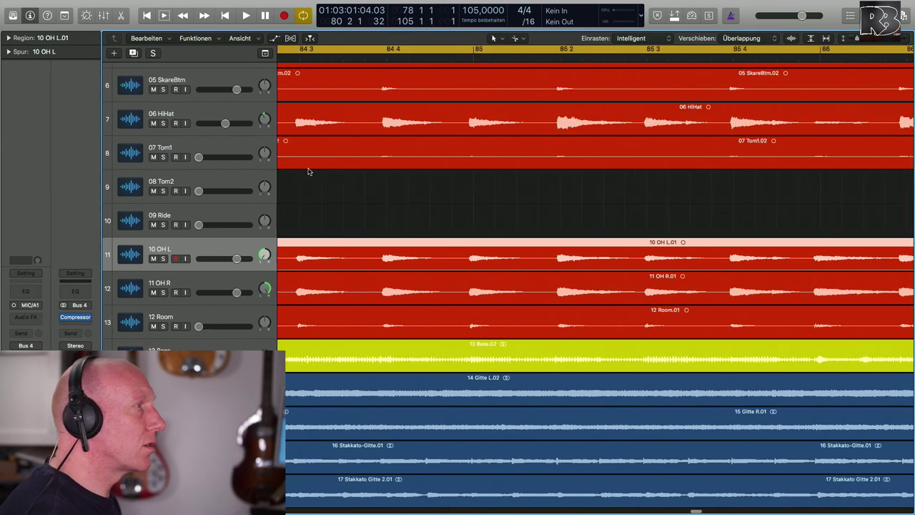
{"action": "scroll", "coordinate": [308, 171], "scroll_direction": "down", "scroll_amount": 10}
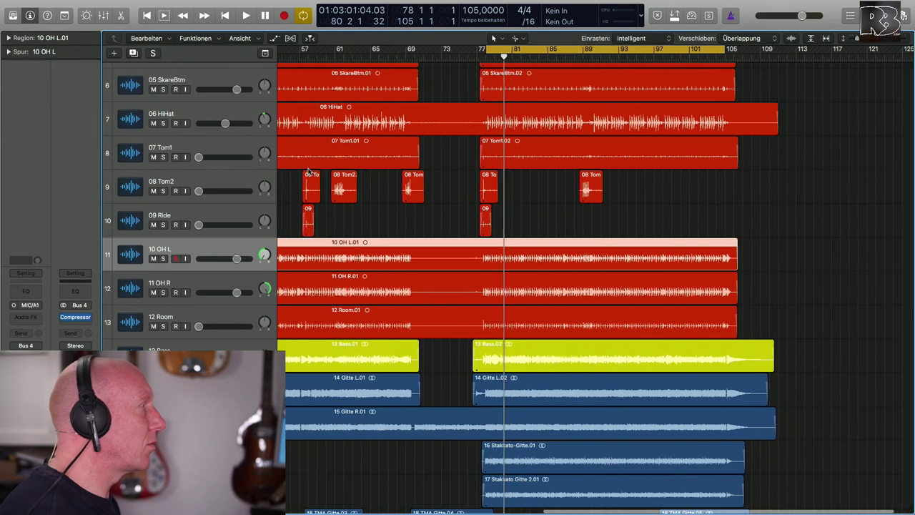
{"action": "scroll", "coordinate": [536, 213], "scroll_direction": "left", "scroll_amount": 15}
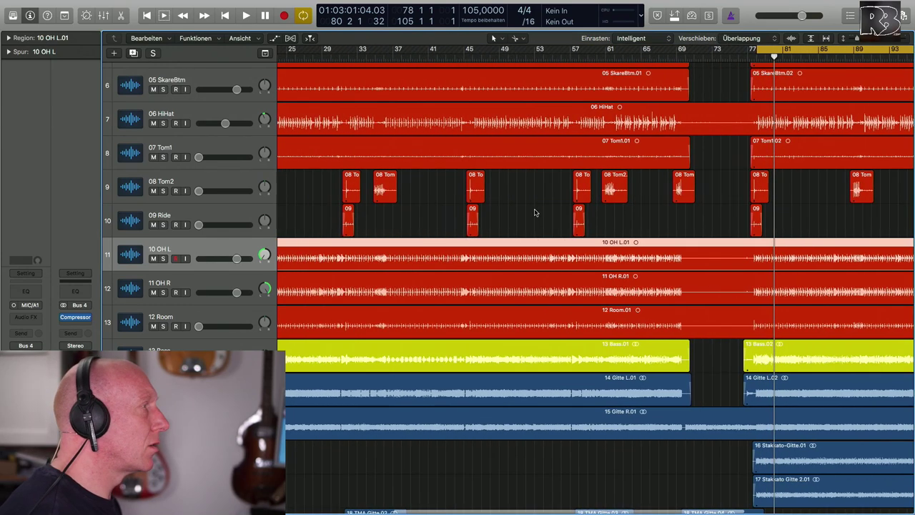
{"action": "scroll", "coordinate": [535, 212], "scroll_direction": "left", "scroll_amount": 6}
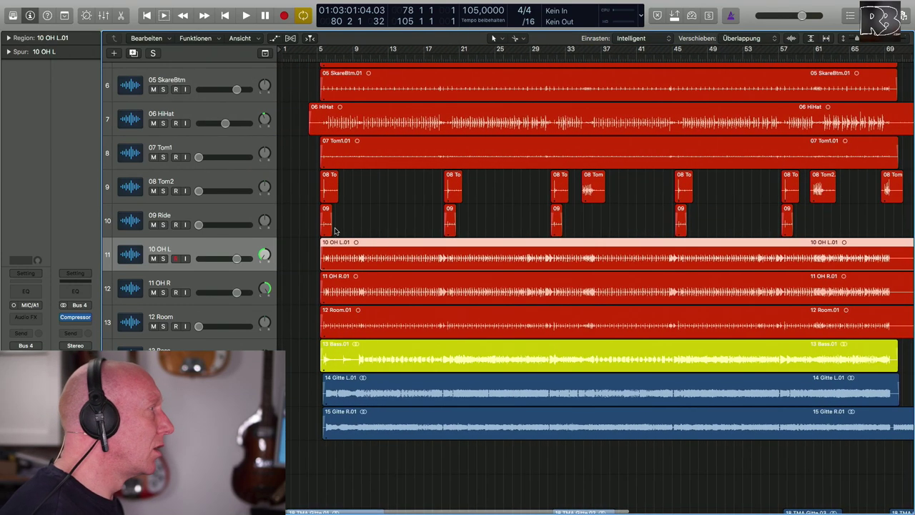
Extend the first 09 Ride region to about bar 15 and play the track soloed, comparing it with the full drum mix
{"action": "left_click_drag", "start_coordinate": [326, 229], "coordinate": [415, 229]}
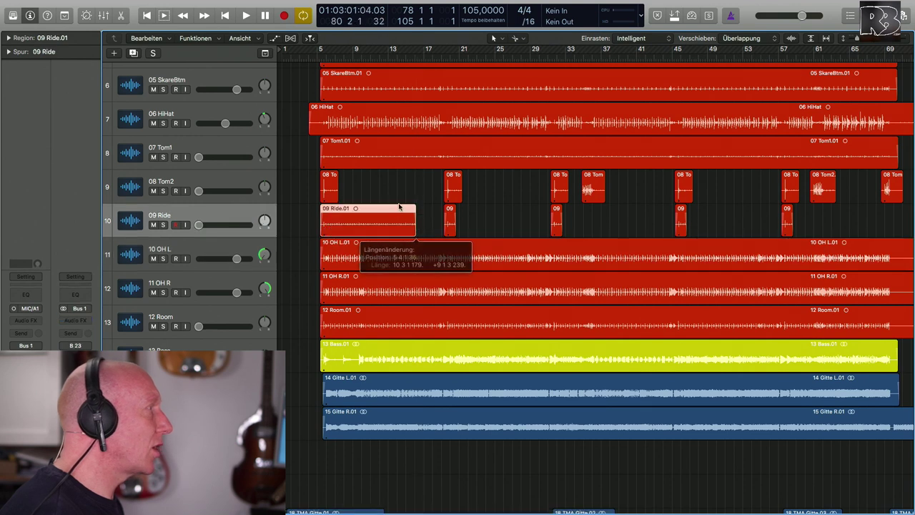
{"action": "left_click", "coordinate": [163, 224]}
{"action": "key", "text": "shift+space"}
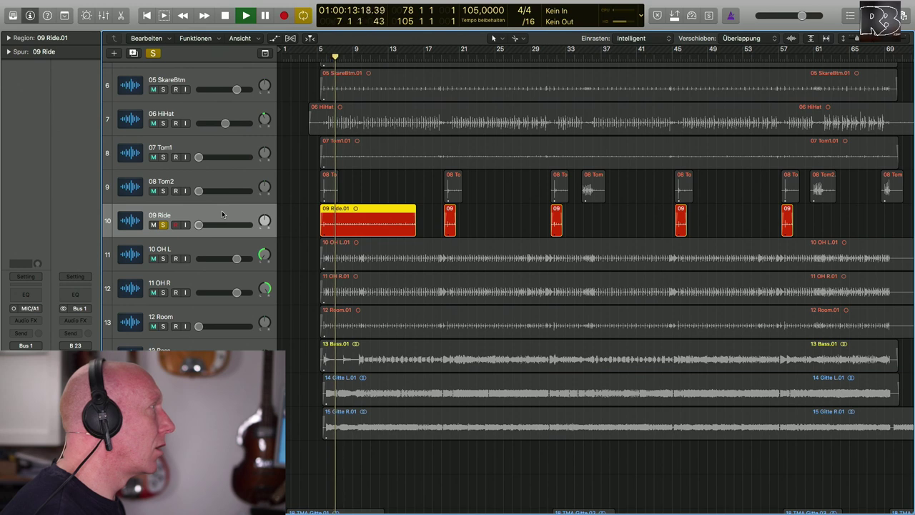
{"action": "left_click", "coordinate": [152, 53]}
{"action": "left_click", "coordinate": [152, 53]}
{"action": "left_click", "coordinate": [152, 53]}
{"action": "left_click", "coordinate": [163, 225]}
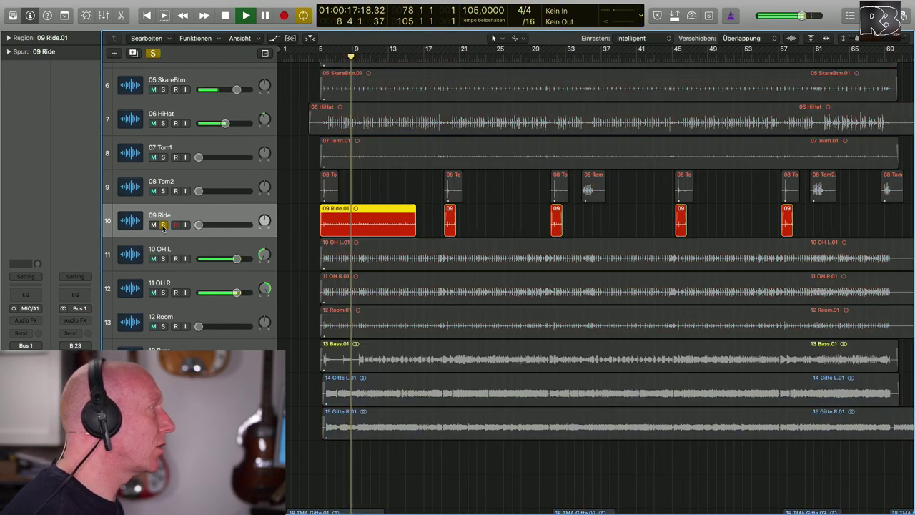
Audition the soloed 09 Ride with its fader at 6.0 and 1.0 dB, and pull the fader back fully down
{"action": "key", "text": "x"}
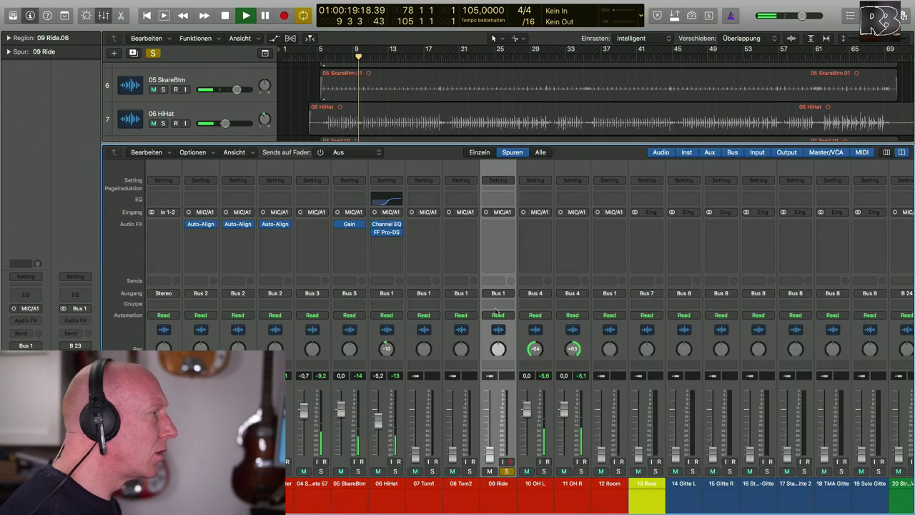
{"action": "left_click_drag", "start_coordinate": [488, 458], "coordinate": [490, 412]}
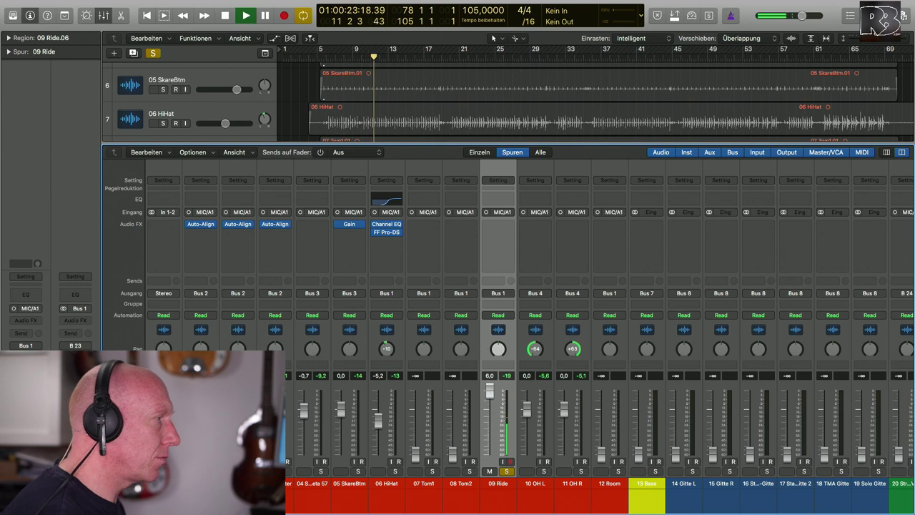
{"action": "left_click_drag", "start_coordinate": [490, 391], "coordinate": [490, 406]}
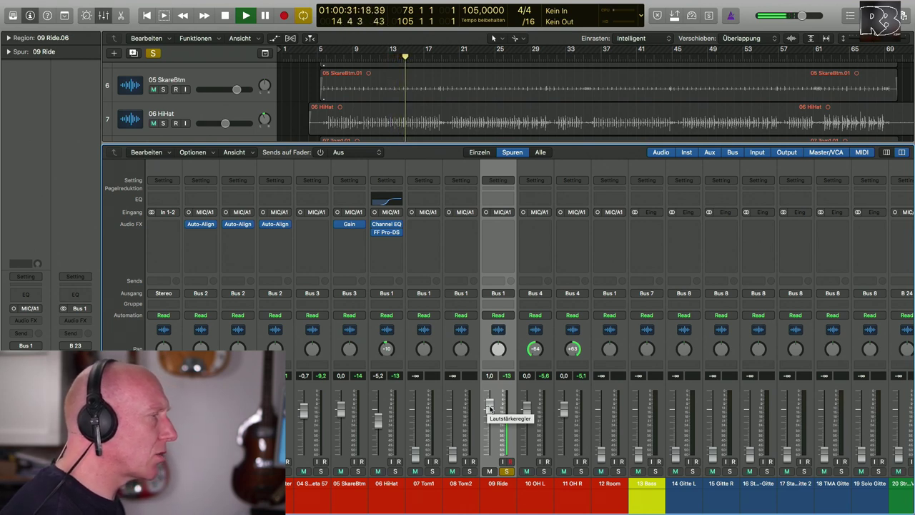
{"action": "left_click_drag", "start_coordinate": [490, 408], "coordinate": [489, 455]}
{"action": "key", "text": "x"}
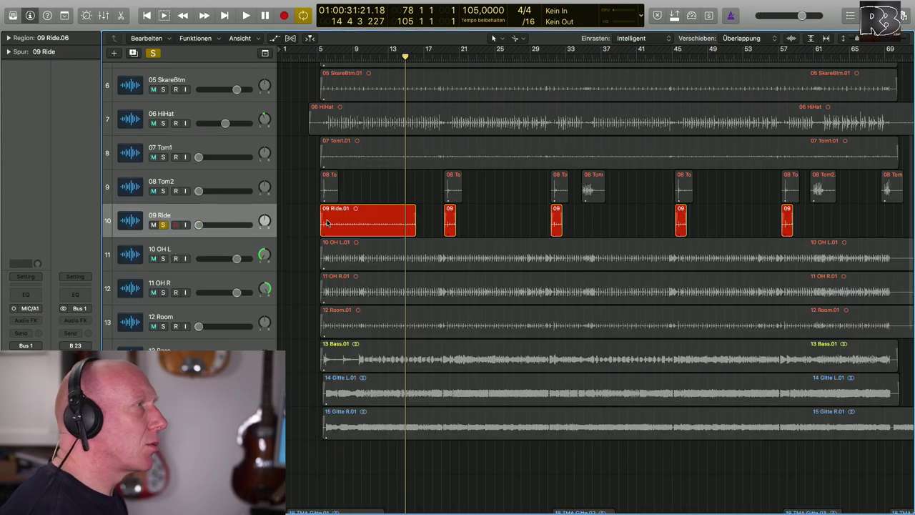
Unsolo the 09 Ride track and shorten its first region to end just before bar 7
{"action": "scroll", "coordinate": [497, 239], "scroll_direction": "right", "scroll_amount": 5}
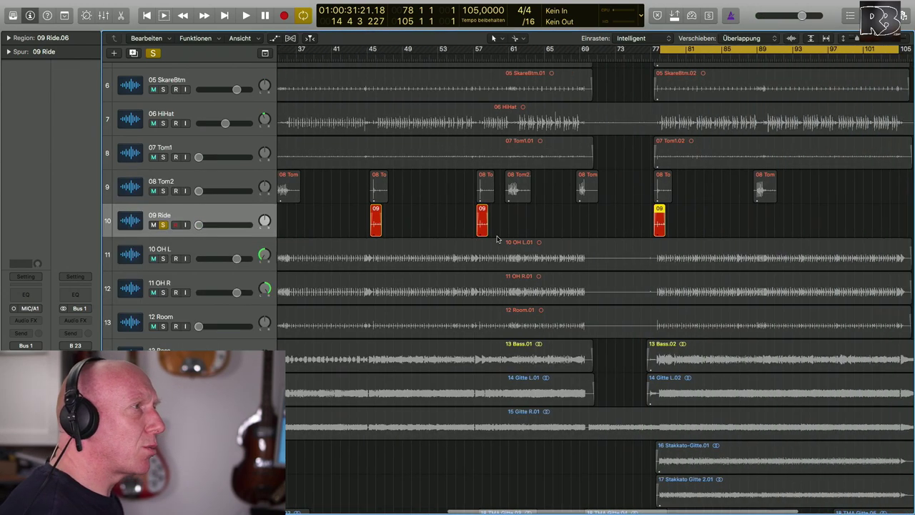
{"action": "scroll", "coordinate": [497, 239], "scroll_direction": "left", "scroll_amount": 5}
{"action": "left_click", "coordinate": [163, 224]}
{"action": "key", "text": "super+a"}
{"action": "left_click_drag", "start_coordinate": [409, 229], "coordinate": [336, 236]}
Enlarge the tom and ride tracks, solo 07 Tom1 and start playback just before bar 18
{"action": "left_click", "coordinate": [200, 149]}
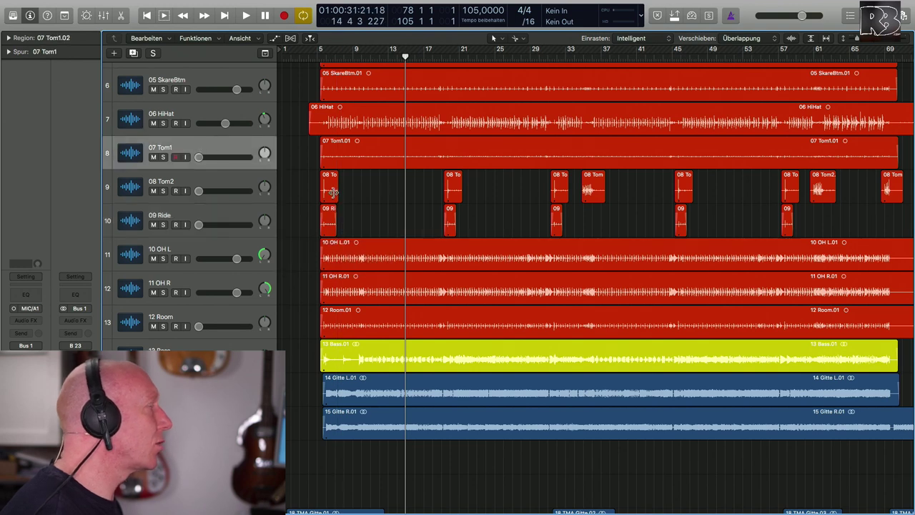
{"action": "left_click", "coordinate": [220, 217]}
{"action": "scroll", "coordinate": [315, 211], "scroll_direction": "up", "scroll_amount": 3}
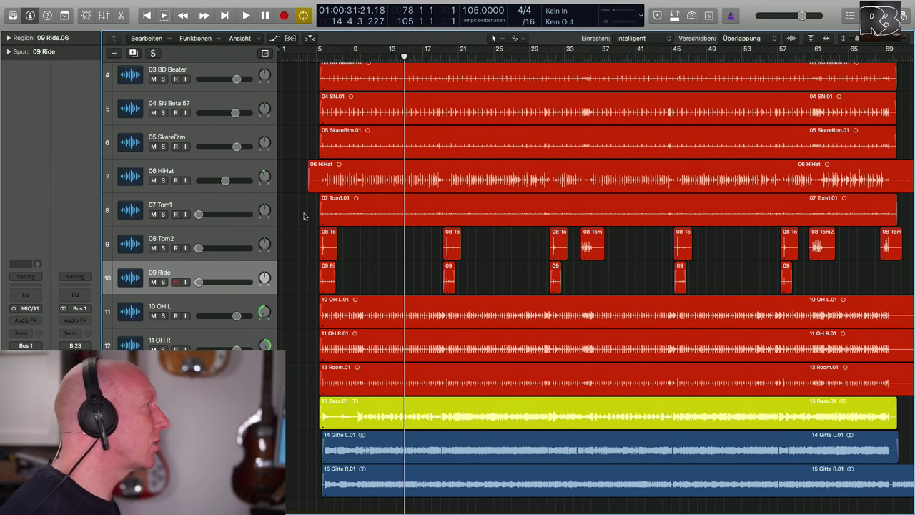
{"action": "key", "text": "super+Right"}
{"action": "key", "text": "super+Right"}
{"action": "key", "text": "super+Right"}
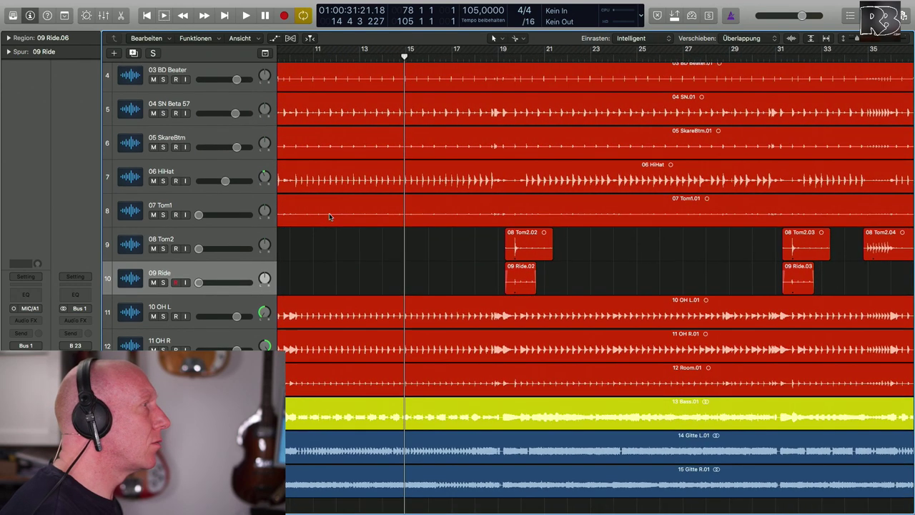
{"action": "key", "text": "super+Down"}
{"action": "key", "text": "super+Down"}
{"action": "key", "text": "super+Down"}
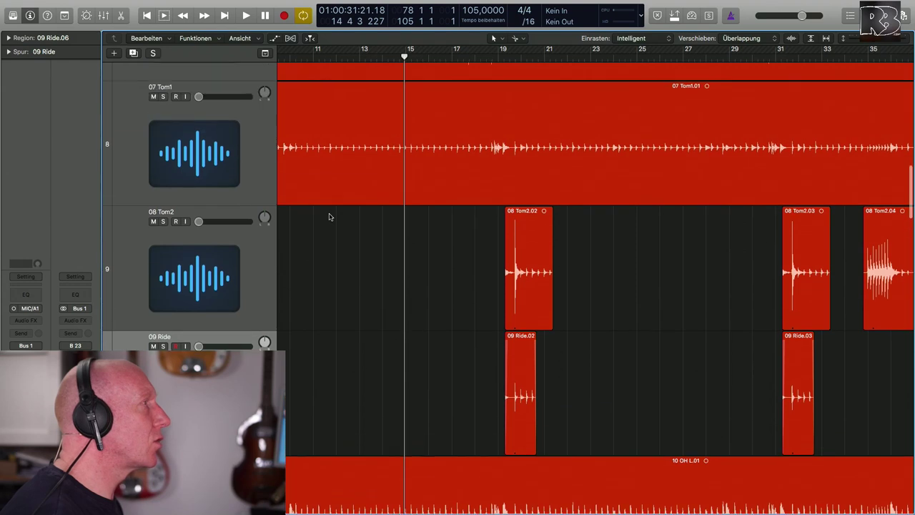
{"action": "scroll", "coordinate": [329, 216], "scroll_direction": "up", "scroll_amount": 2}
{"action": "left_click", "coordinate": [163, 137]}
{"action": "left_click", "coordinate": [474, 56]}
{"action": "key", "text": "space"}
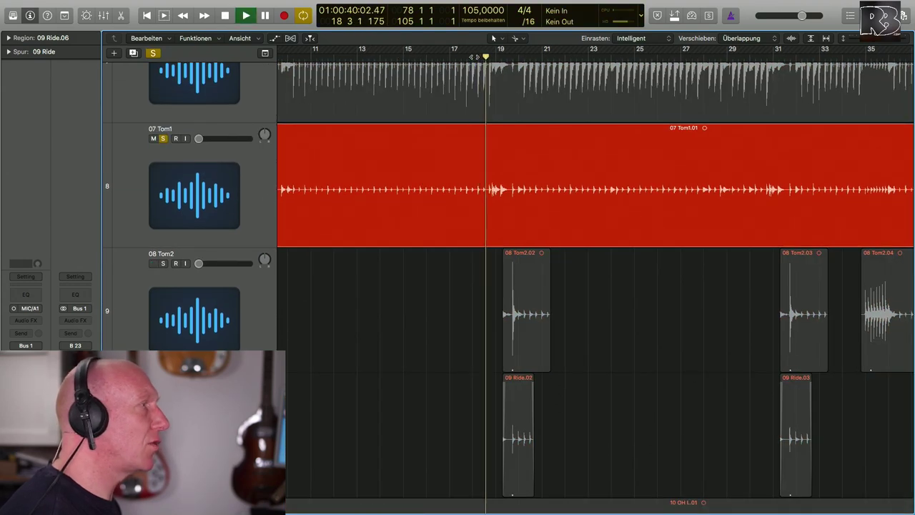
Audition the soloed 07 Tom1 at -0.2 dB, replay the passage from just before bar 18, and pull its volume fully down
{"action": "left_click_drag", "start_coordinate": [199, 138], "coordinate": [236, 137]}
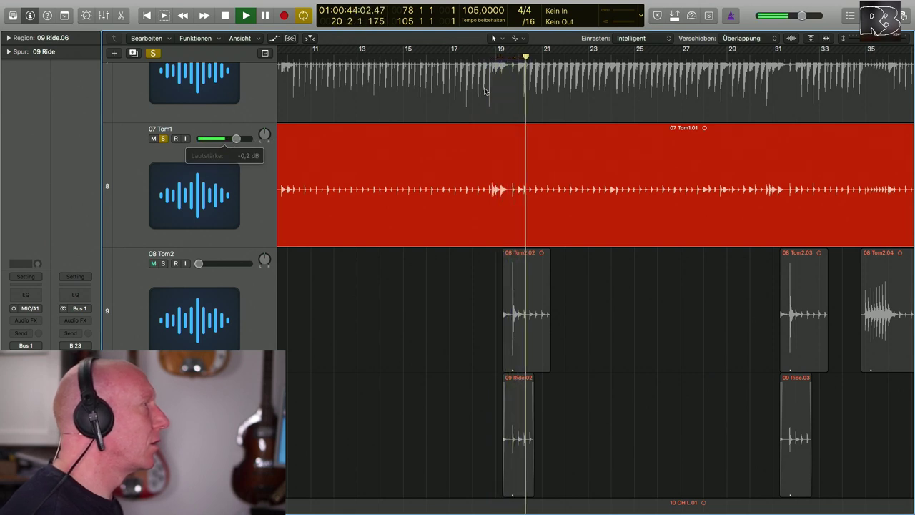
{"action": "left_click", "coordinate": [474, 56]}
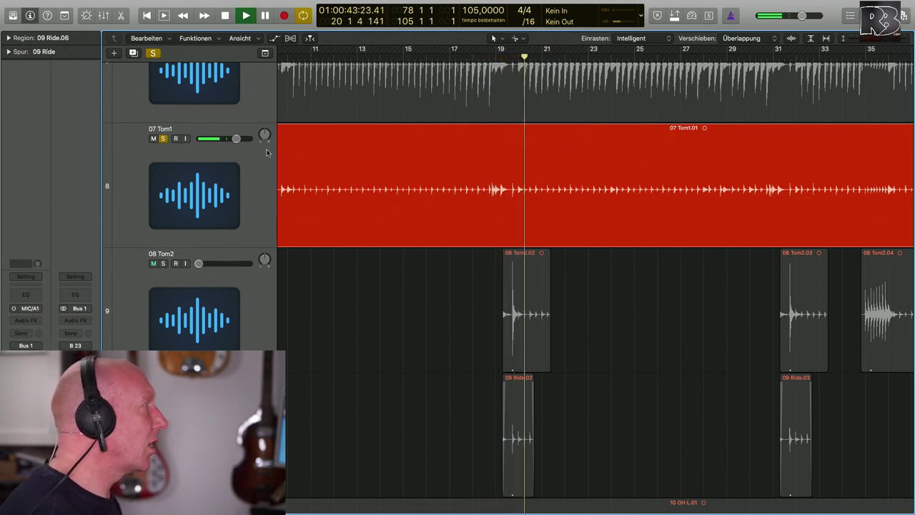
{"action": "mouse_move", "coordinate": [236, 139]}
{"action": "left_click_drag", "start_coordinate": [236, 138], "coordinate": [88, 138]}
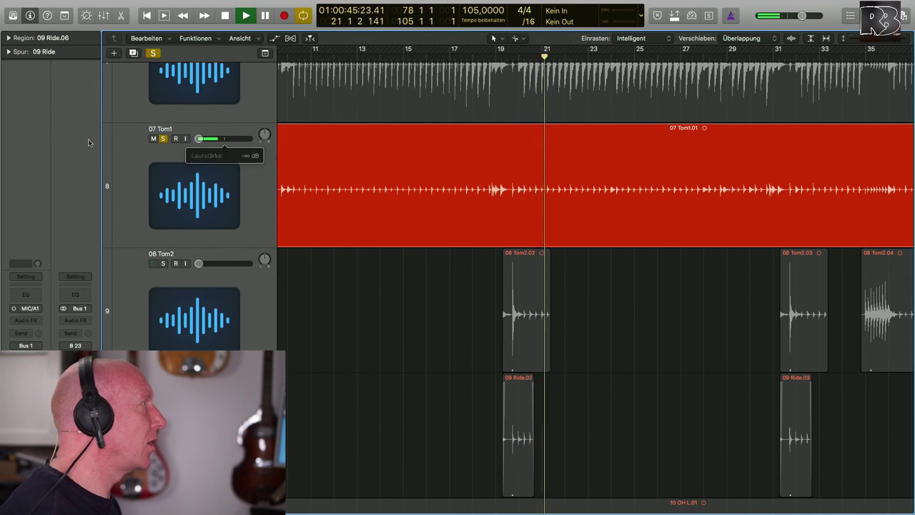
Select the 08 Tom2 track and set its fader to 0.0 dB in the mixer
{"action": "left_click", "coordinate": [191, 267]}
{"action": "left_click_drag", "start_coordinate": [201, 266], "coordinate": [222, 264]}
{"action": "key", "text": "x"}
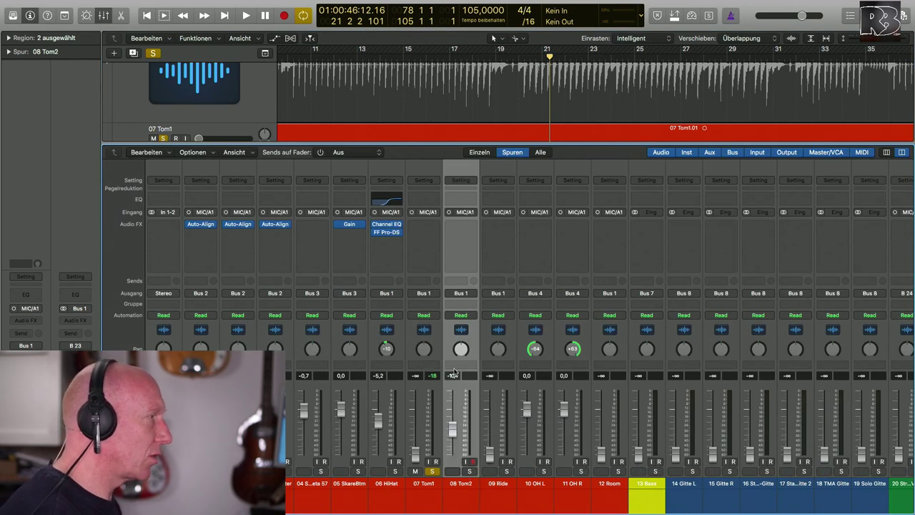
{"action": "left_click", "coordinate": [452, 428], "text": "alt"}
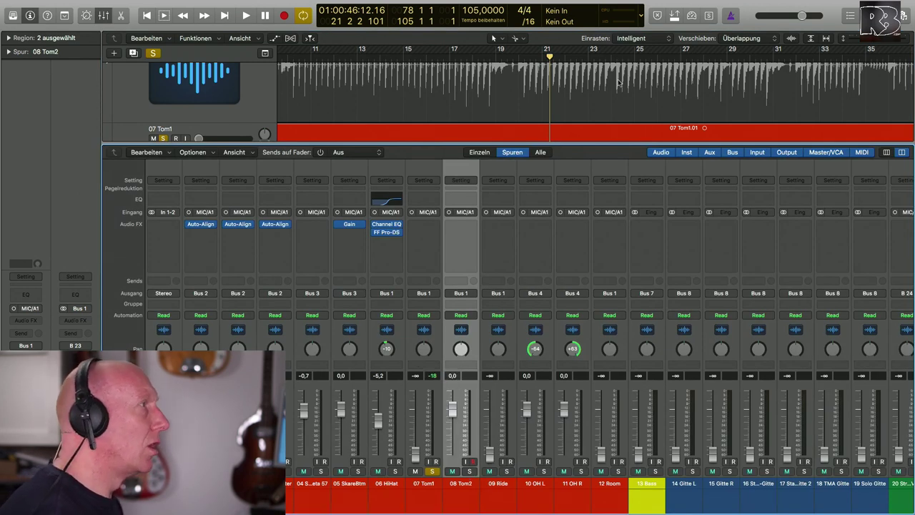
Set the cycle range from bar 18 to bar 23, clear the solo and audition the passage with 08 Tom2 in the mix
{"action": "key", "text": "x"}
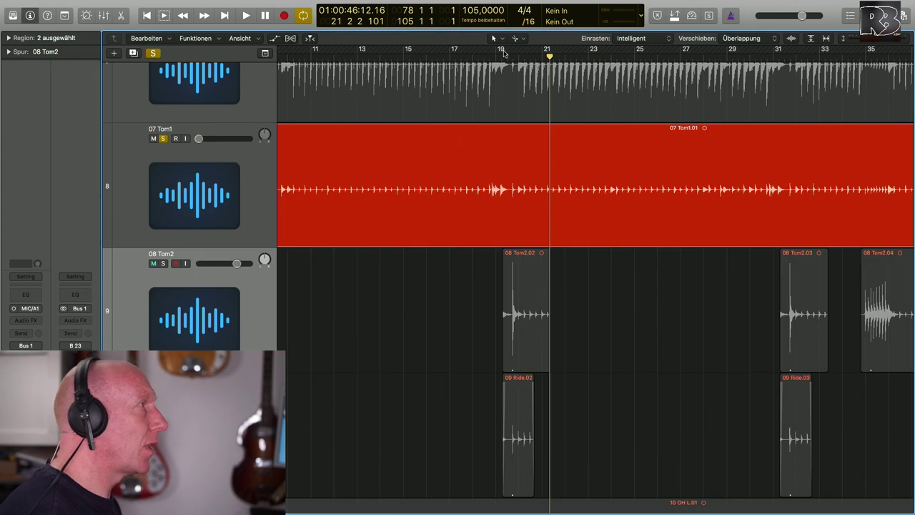
{"action": "left_click_drag", "start_coordinate": [471, 49], "coordinate": [581, 56]}
{"action": "key", "text": "space"}
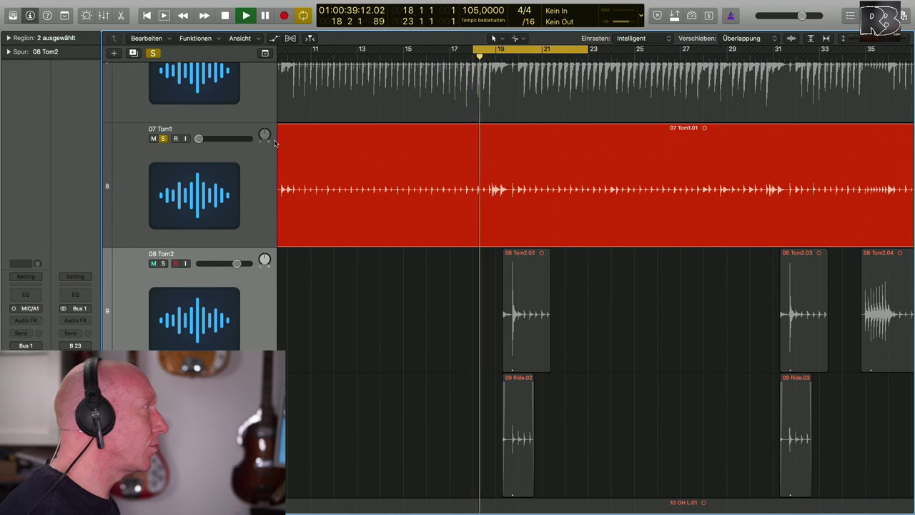
{"action": "left_click", "coordinate": [152, 53]}
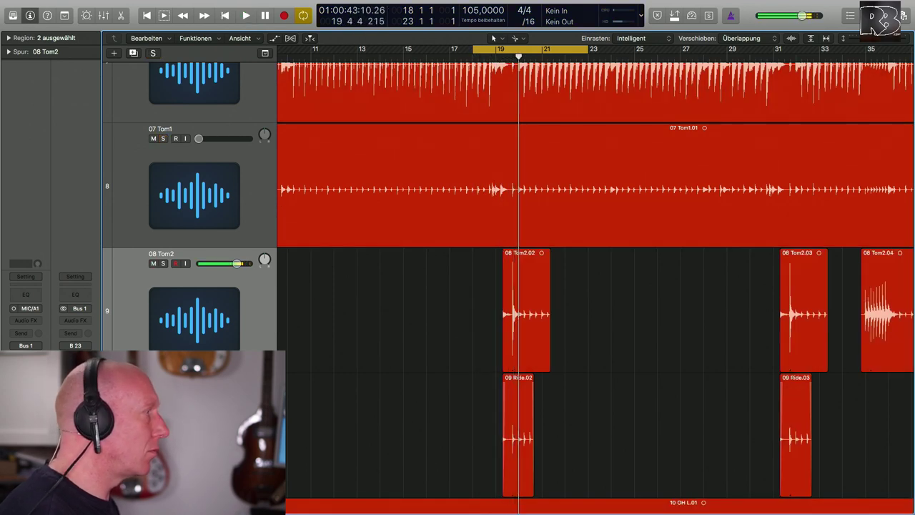
{"action": "key", "text": "space"}
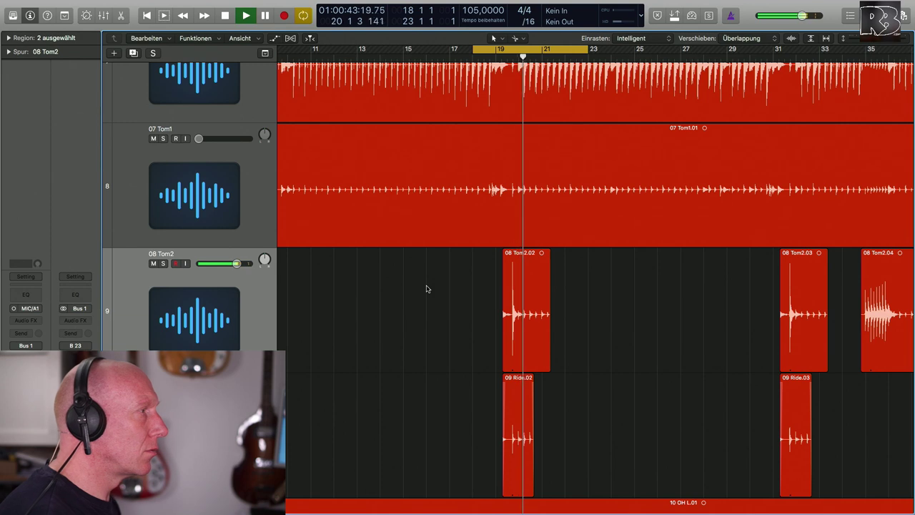
{"action": "key", "text": "space"}
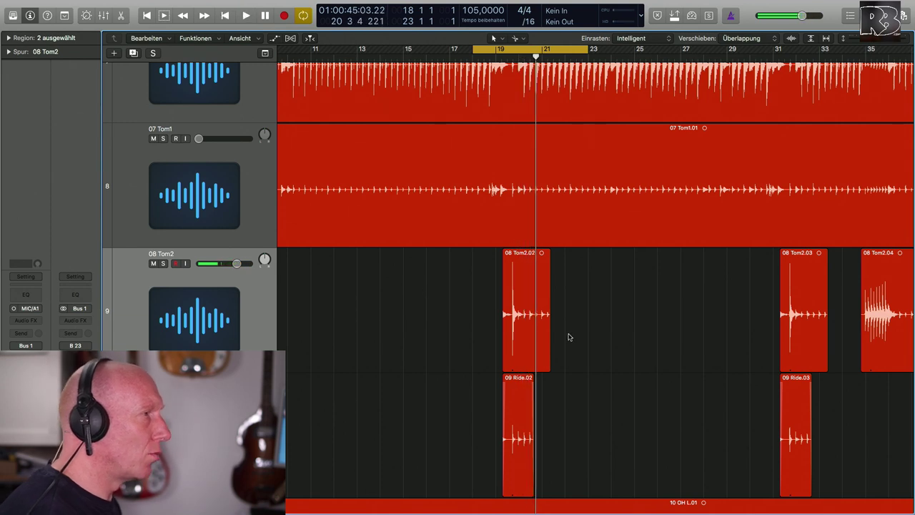
Trim the 08 Tom2.02 region tightly around its single hit, ending just after bar 20, with short fades at both ends
{"action": "left_click_drag", "start_coordinate": [549, 360], "coordinate": [522, 363]}
{"action": "scroll", "coordinate": [509, 365], "scroll_direction": "up", "scroll_amount": 6}
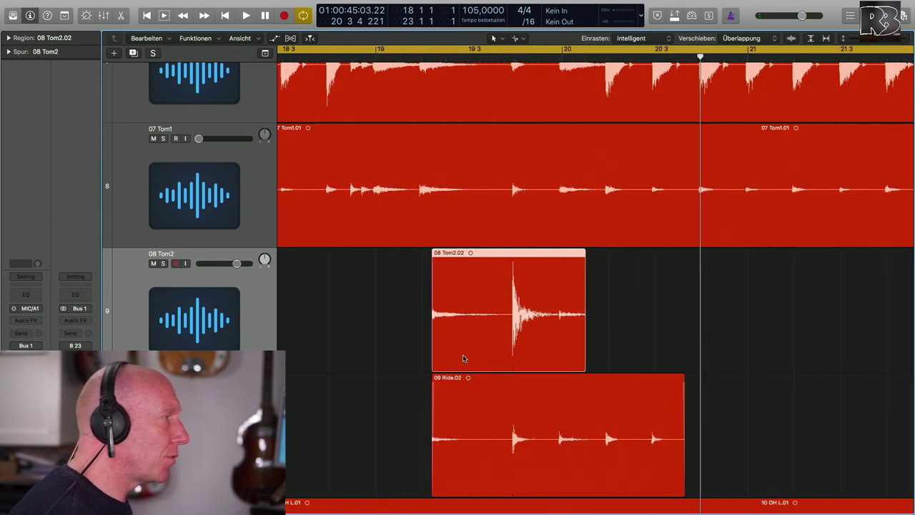
{"action": "left_click_drag", "start_coordinate": [433, 359], "coordinate": [512, 347]}
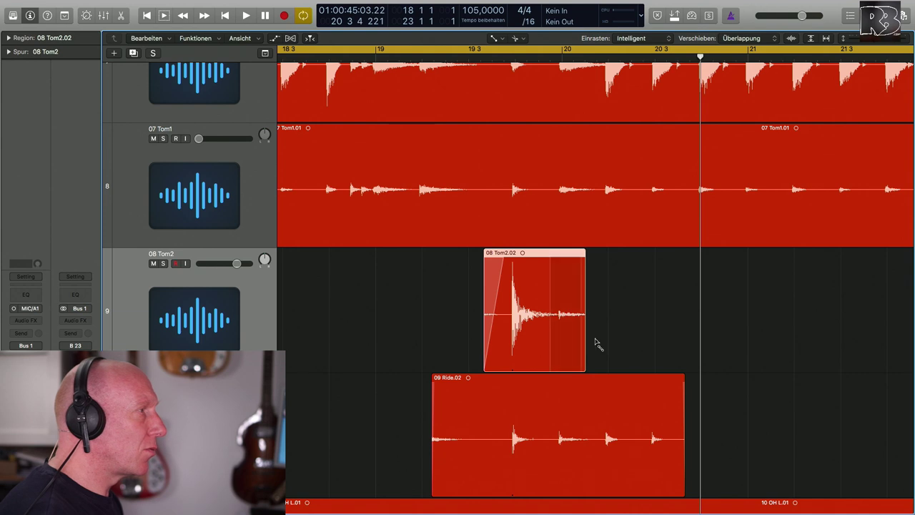
Trim the first 08 Tom2 region on both sides so it starts just before its hit and ends shortly after bar 6
{"action": "scroll", "coordinate": [611, 342], "scroll_direction": "down", "scroll_amount": 10}
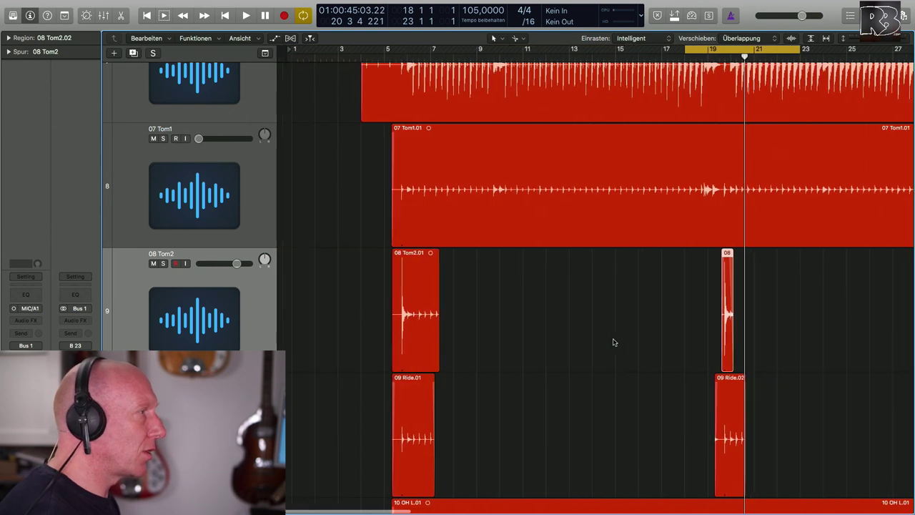
{"action": "scroll", "coordinate": [416, 339], "scroll_direction": "up", "scroll_amount": 5}
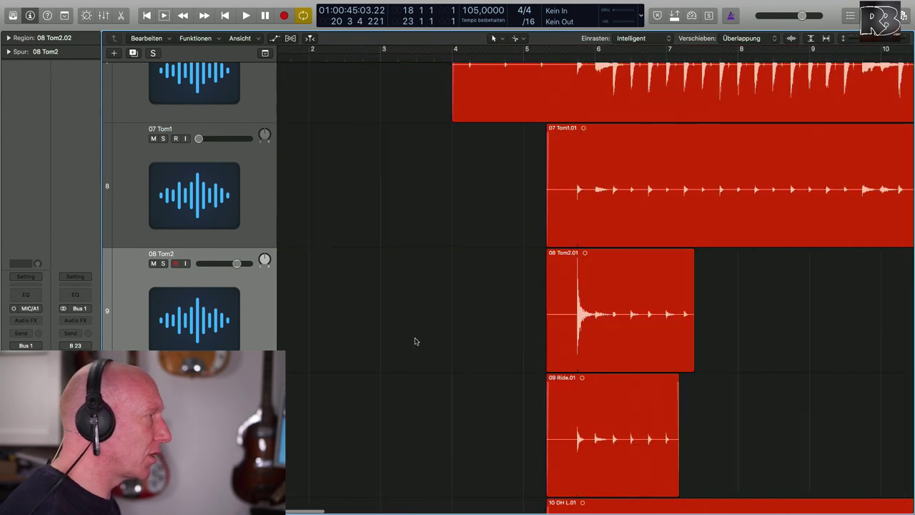
{"action": "scroll", "coordinate": [509, 341], "scroll_direction": "left", "scroll_amount": 3}
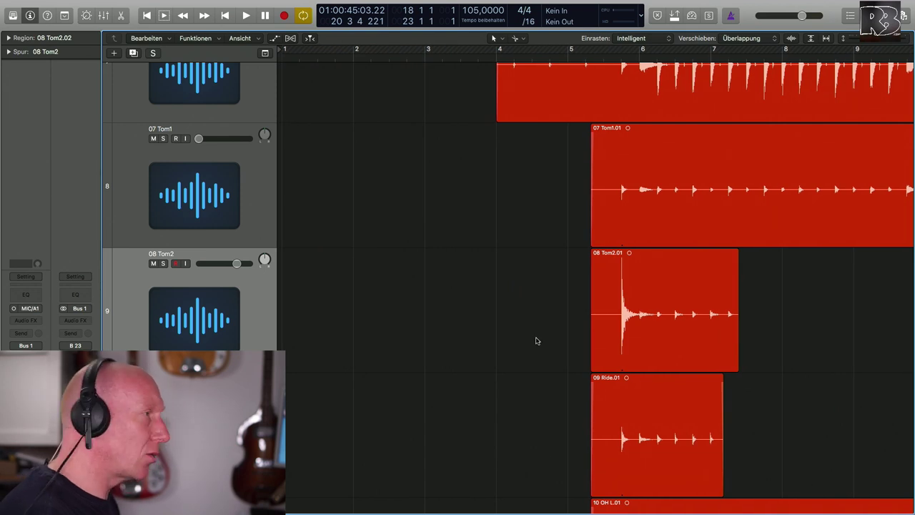
{"action": "left_click_drag", "start_coordinate": [592, 359], "coordinate": [609, 359]}
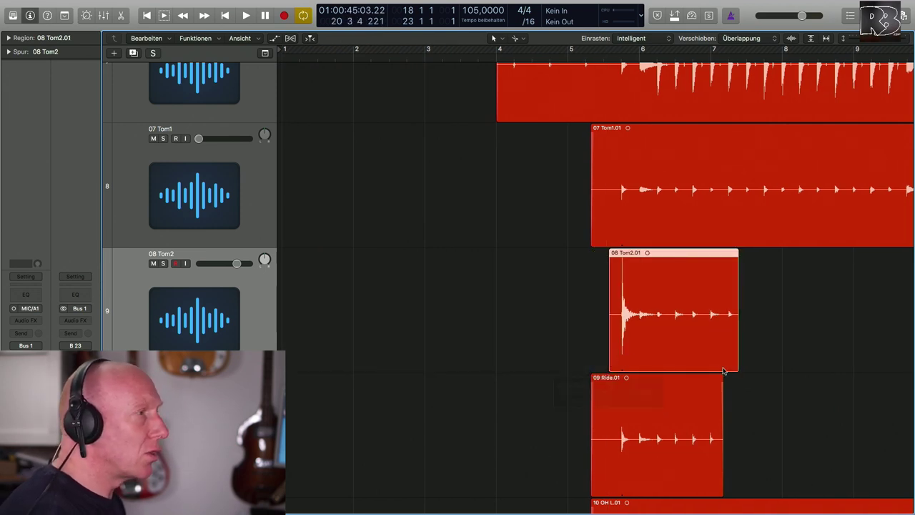
{"action": "left_click_drag", "start_coordinate": [738, 364], "coordinate": [656, 362]}
Trim 08 Tom2.03 around its hit before bar 32 and 08 Tom2.04 around the fill at bar 35, adding fades
{"action": "scroll", "coordinate": [688, 351], "scroll_direction": "right", "scroll_amount": 10}
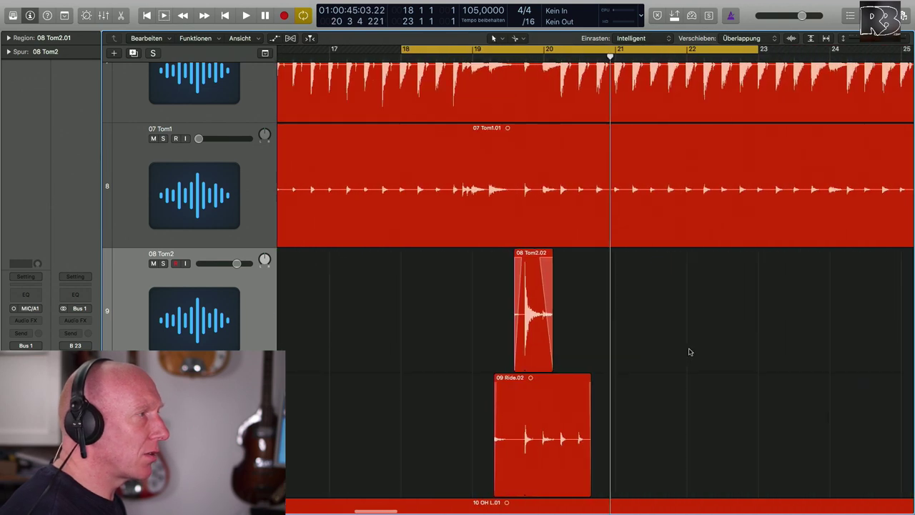
{"action": "scroll", "coordinate": [689, 351], "scroll_direction": "right", "scroll_amount": 12}
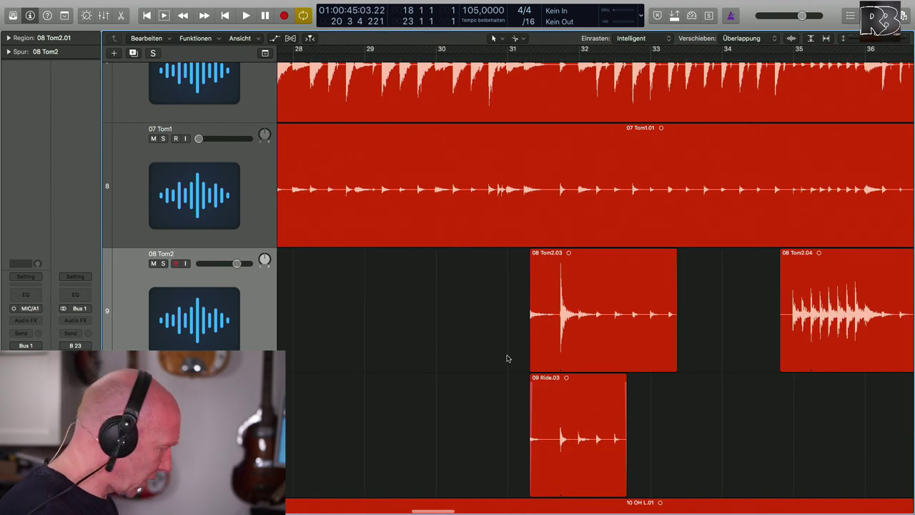
{"action": "left_click_drag", "start_coordinate": [533, 358], "coordinate": [550, 359]}
{"action": "left_click_drag", "start_coordinate": [682, 366], "coordinate": [589, 361]}
{"action": "scroll", "coordinate": [565, 358], "scroll_direction": "right", "scroll_amount": 10}
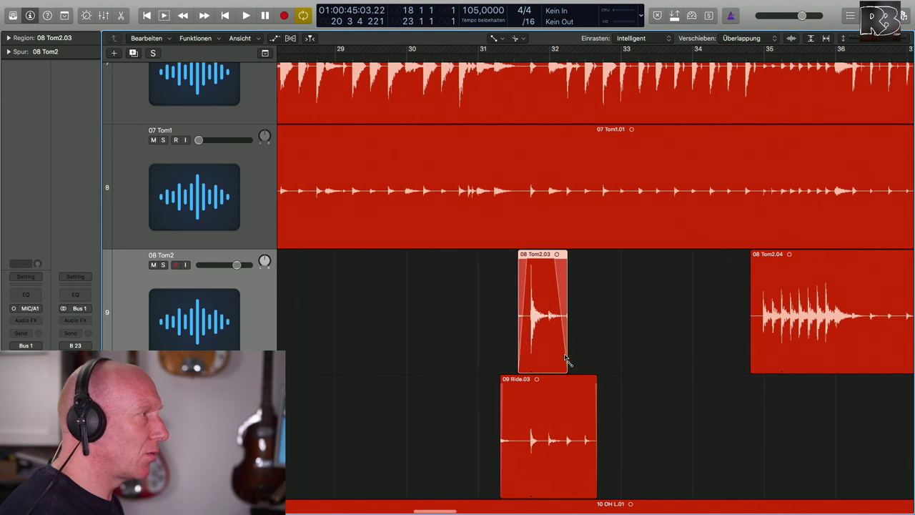
{"action": "left_click", "coordinate": [427, 363]}
{"action": "left_click_drag", "start_coordinate": [426, 363], "coordinate": [436, 362]}
{"action": "left_click_drag", "start_coordinate": [616, 366], "coordinate": [542, 367]}
Trim 08 Tom2.05 and 08 Tom2.06 tightly around their hits, ending just after bars 46 and 58, and add fades
{"action": "scroll", "coordinate": [569, 362], "scroll_direction": "right", "scroll_amount": 20}
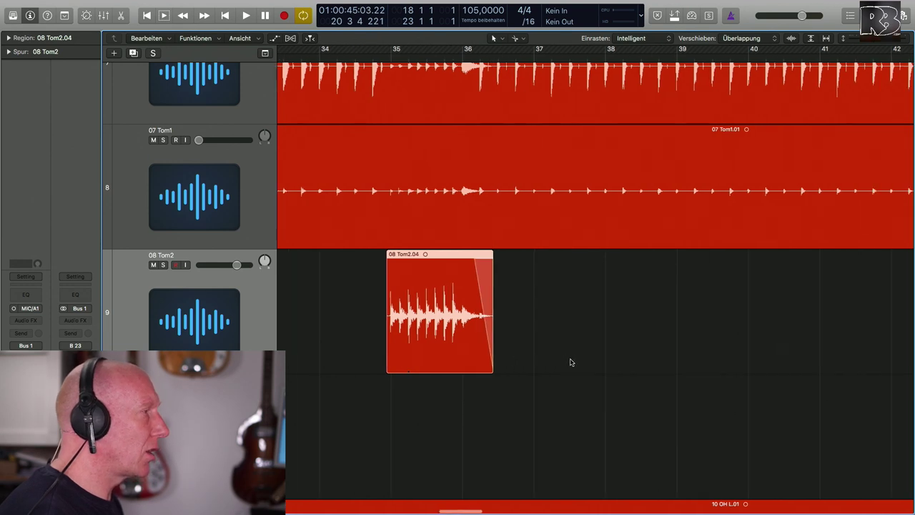
{"action": "left_click_drag", "start_coordinate": [356, 366], "coordinate": [370, 366]}
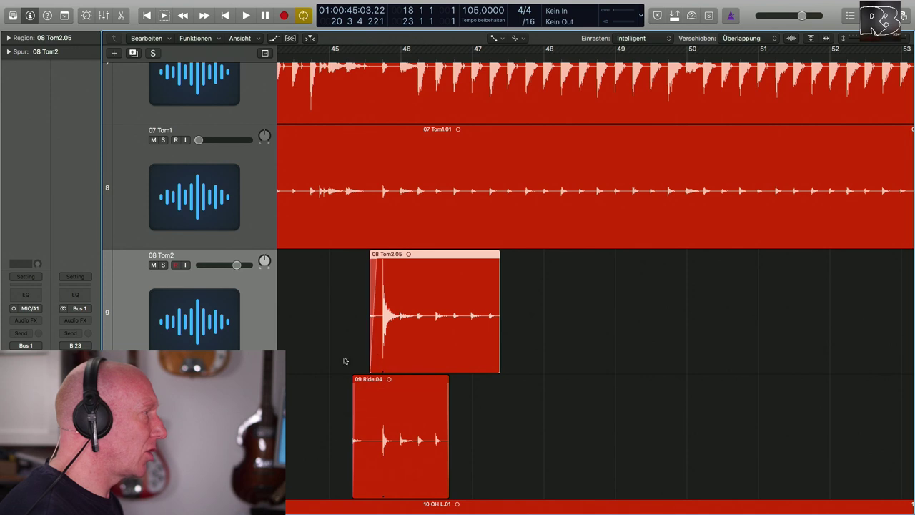
{"action": "left_click_drag", "start_coordinate": [498, 366], "coordinate": [413, 367]}
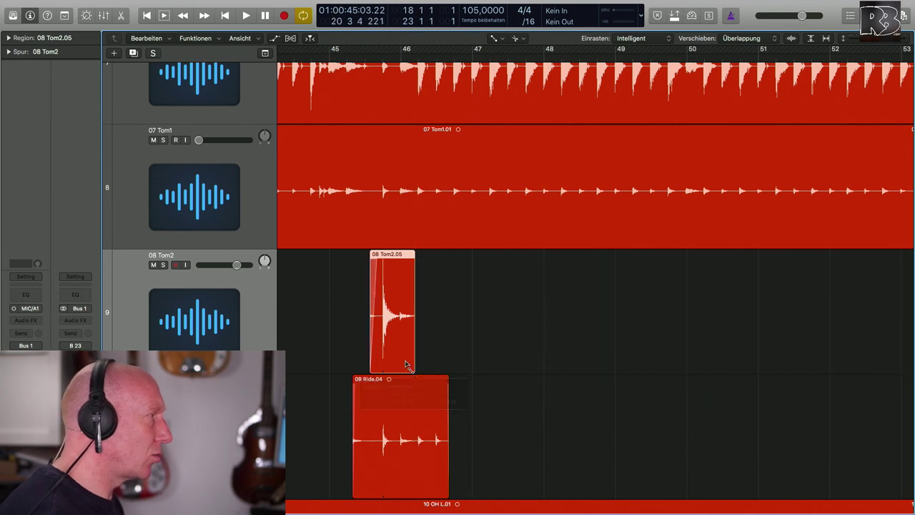
{"action": "scroll", "coordinate": [480, 367], "scroll_direction": "right", "scroll_amount": 8}
{"action": "scroll", "coordinate": [480, 367], "scroll_direction": "right", "scroll_amount": 10}
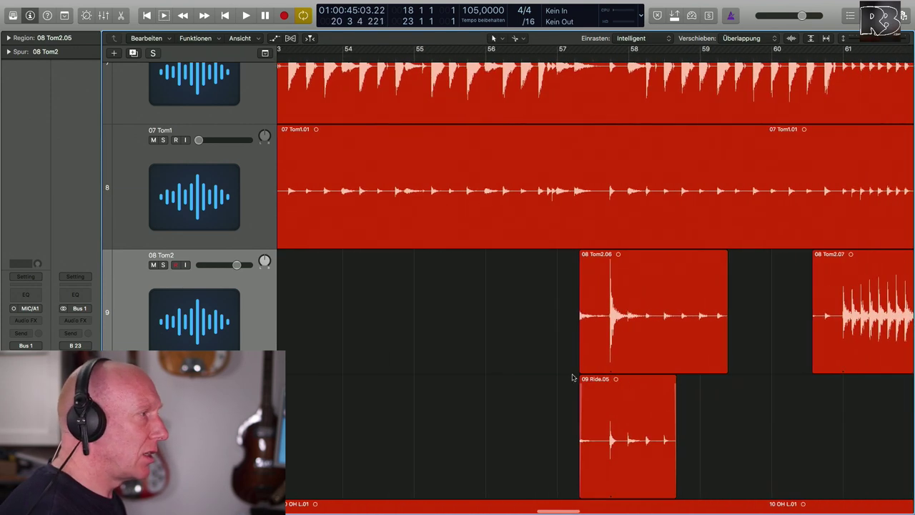
{"action": "left_click_drag", "start_coordinate": [583, 367], "coordinate": [598, 367]}
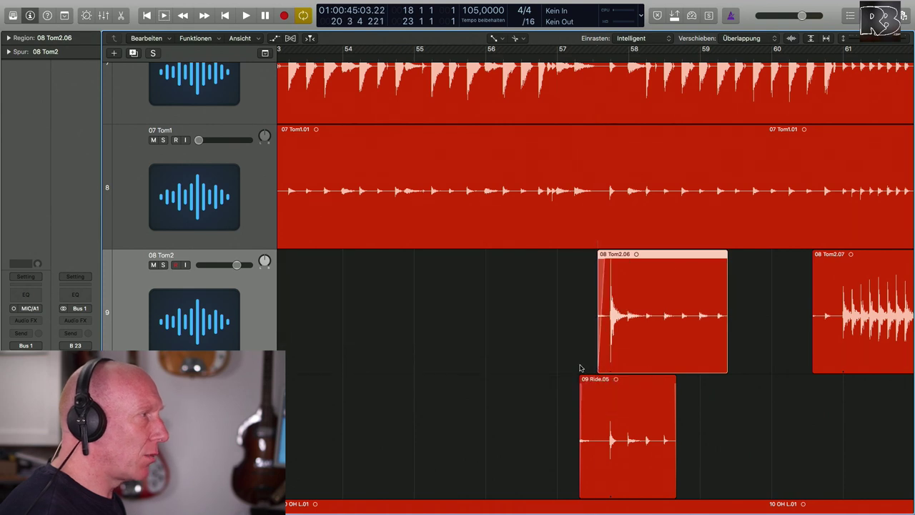
{"action": "left_click_drag", "start_coordinate": [726, 364], "coordinate": [643, 365]}
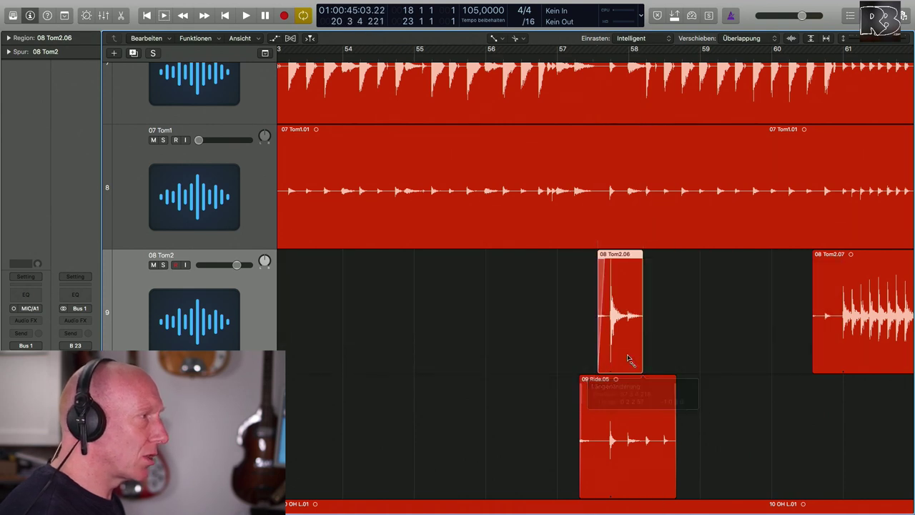
Trim 08 Tom2.07 around the fill at bar 61 and 08 Tom2.08 around the fill at bar 69, with fades
{"action": "scroll", "coordinate": [706, 363], "scroll_direction": "right", "scroll_amount": 6}
{"action": "scroll", "coordinate": [704, 363], "scroll_direction": "right", "scroll_amount": 2}
{"action": "left_click_drag", "start_coordinate": [566, 361], "coordinate": [540, 368]}
{"action": "left_click_drag", "start_coordinate": [774, 363], "coordinate": [694, 368]}
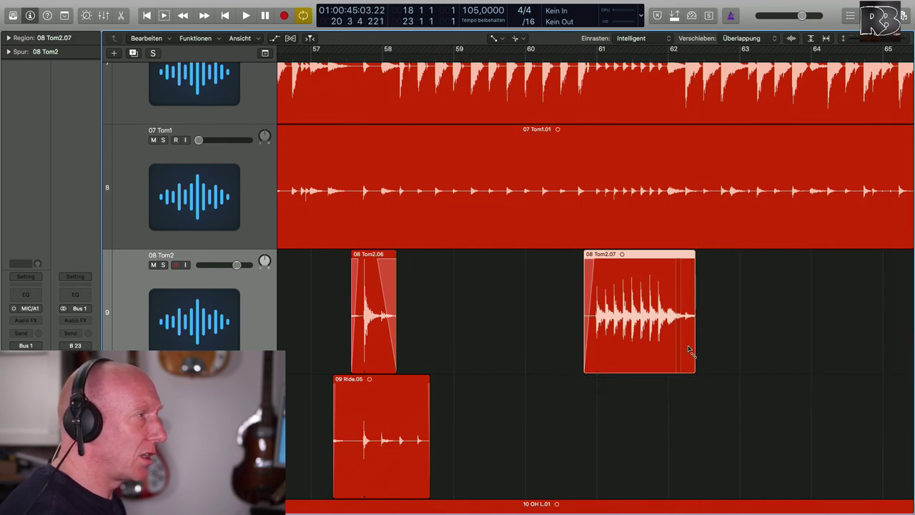
{"action": "scroll", "coordinate": [731, 351], "scroll_direction": "right", "scroll_amount": 6}
{"action": "left_click_drag", "start_coordinate": [672, 365], "coordinate": [694, 364]}
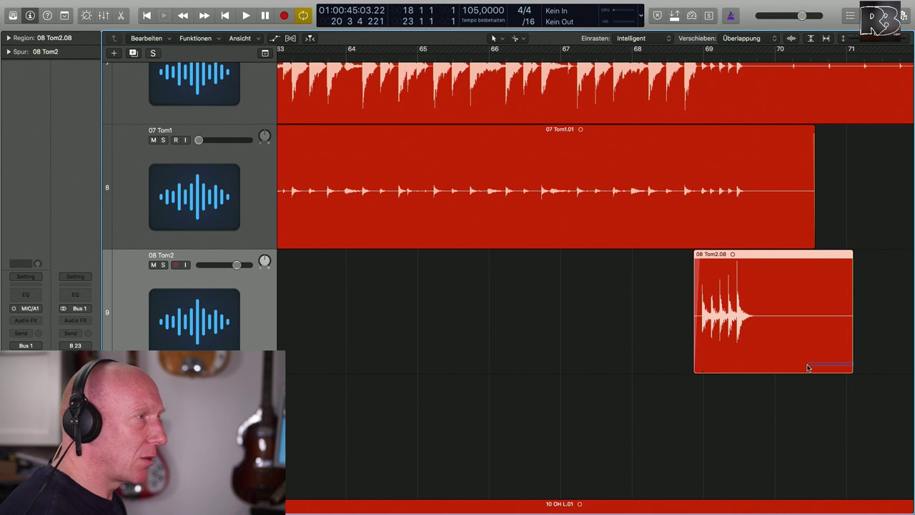
{"action": "left_click_drag", "start_coordinate": [851, 363], "coordinate": [763, 359]}
Look over the 08 Tom2 regions across the whole arrangement
{"action": "key", "text": "super+Left"}
{"action": "key", "text": "super+Left"}
{"action": "key", "text": "super+Left"}
{"action": "key", "text": "super+Left"}
{"action": "key", "text": "super+Left"}
{"action": "key", "text": "super+Left"}
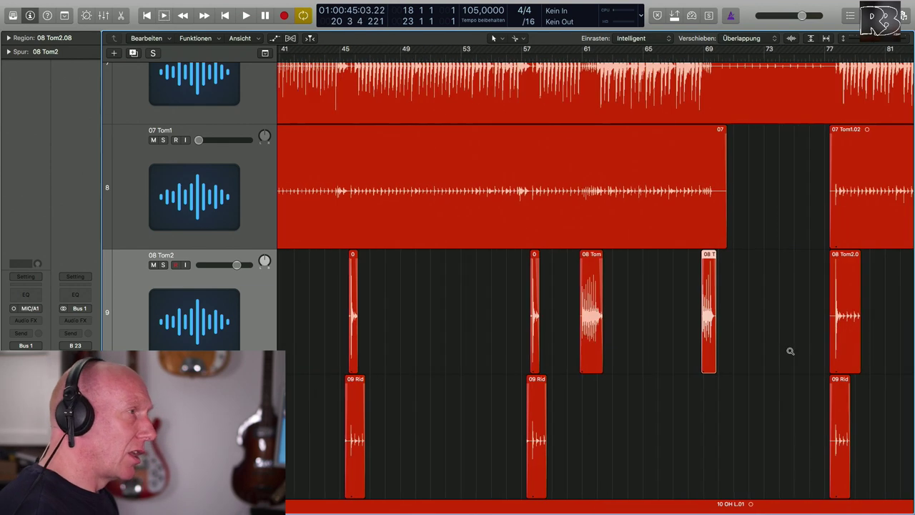
{"action": "key", "text": "super+Left"}
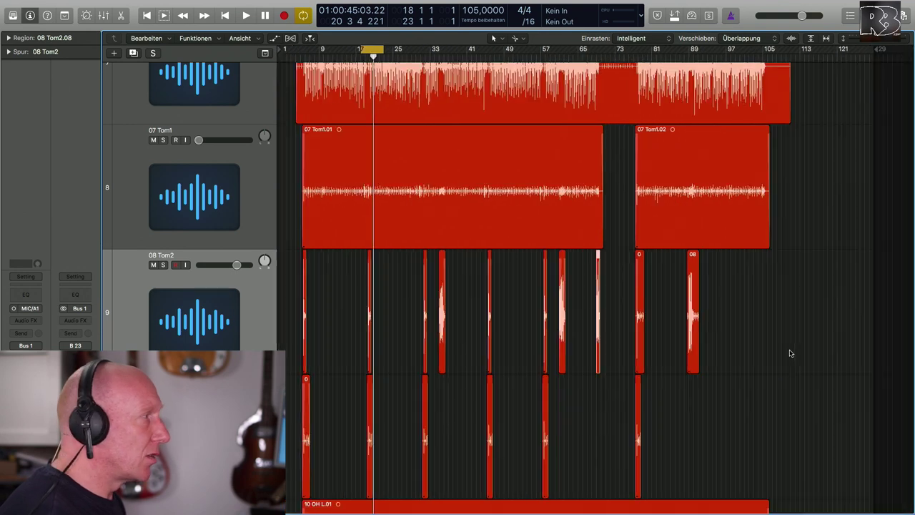
Loop playback around the bar 69 tom fill, from bar 68 beat 4 to bar 69 beat 4, and solo 08 Tom2
{"action": "key", "text": "super+Right"}
{"action": "key", "text": "super+Right"}
{"action": "key", "text": "super+Right"}
{"action": "key", "text": "super+Right"}
{"action": "key", "text": "super+Right"}
{"action": "key", "text": "super+Right"}
{"action": "key", "text": "super+Right"}
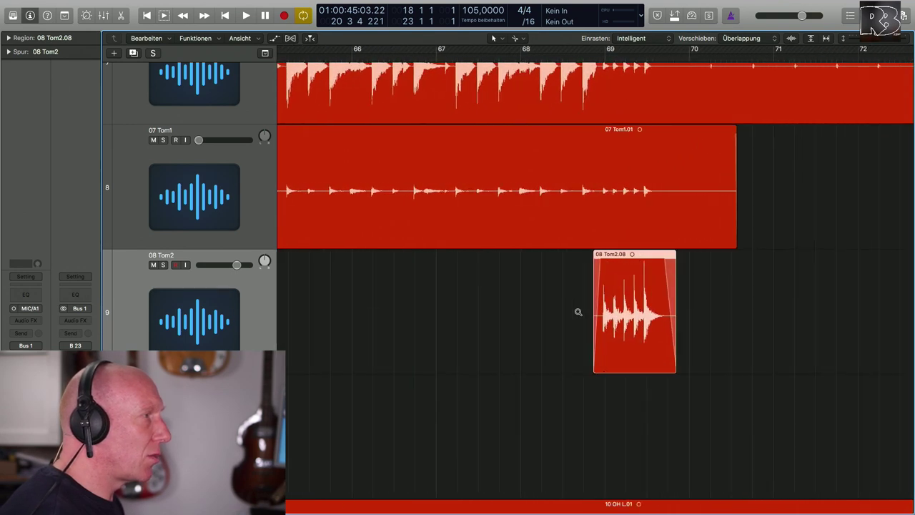
{"action": "left_click_drag", "start_coordinate": [583, 48], "coordinate": [676, 49]}
{"action": "key", "text": "space"}
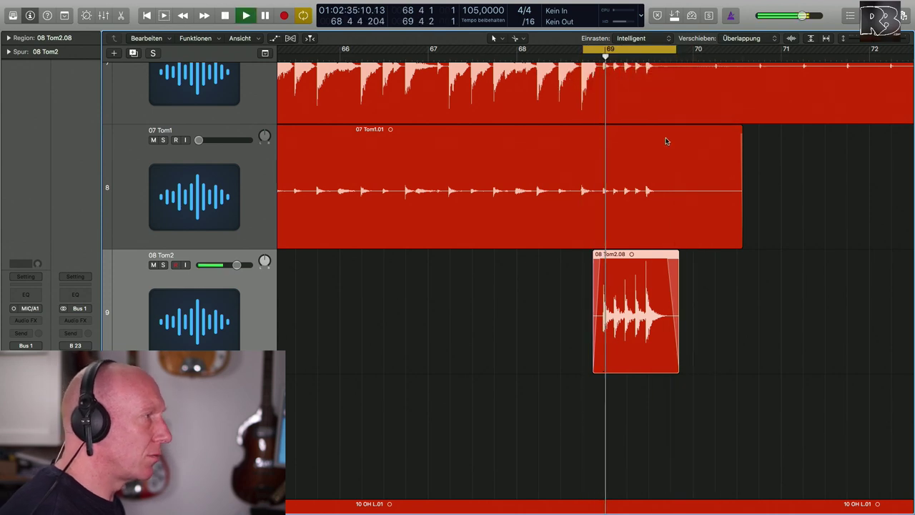
{"action": "left_click", "coordinate": [163, 265]}
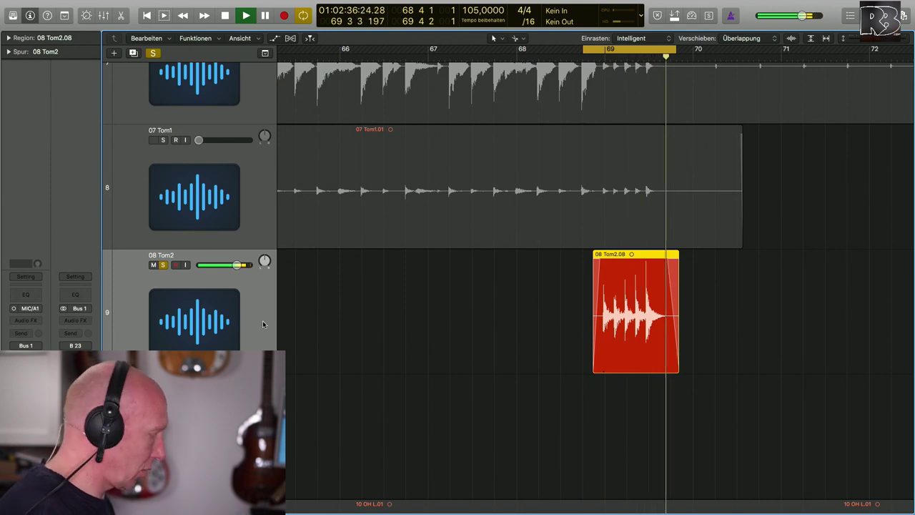
Insert a Channel EQ on 08 Tom2 in the mixer and enable its low cut at 80 Hz
{"action": "key", "text": "x"}
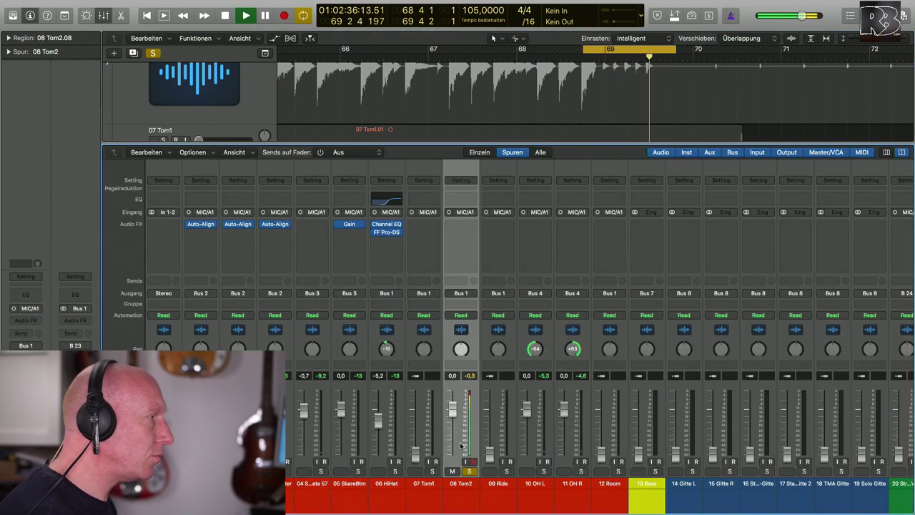
{"action": "left_click", "coordinate": [469, 205]}
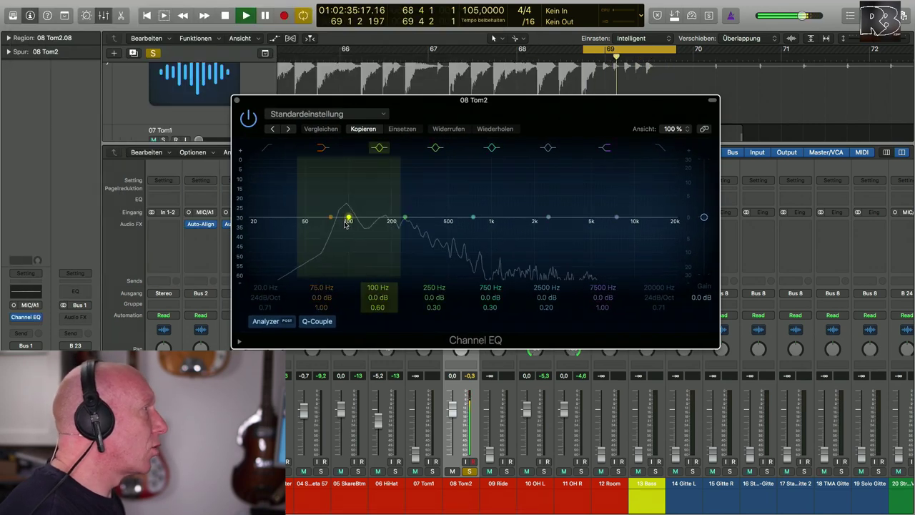
{"action": "left_click", "coordinate": [266, 148]}
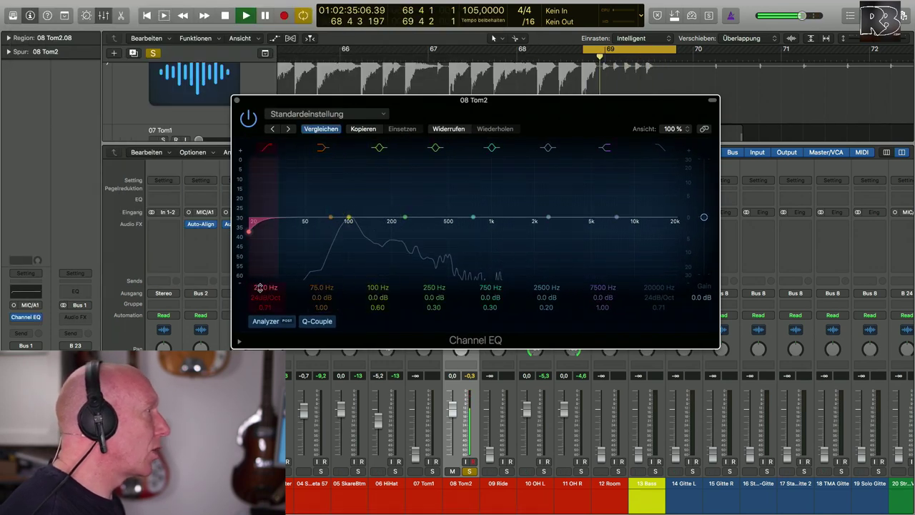
{"action": "type", "text": "80"}
{"action": "key", "text": "Return"}
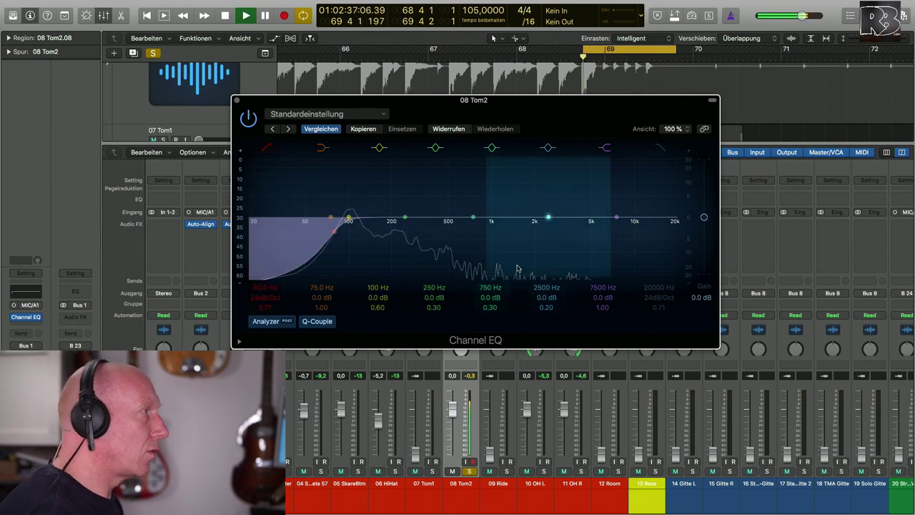
Cut 950 Hz by 5.0 dB and boost 210 Hz by 2.5 dB in the 08 Tom2 EQ, comparing against bypass in between
{"action": "left_click_drag", "start_coordinate": [472, 217], "coordinate": [490, 231]}
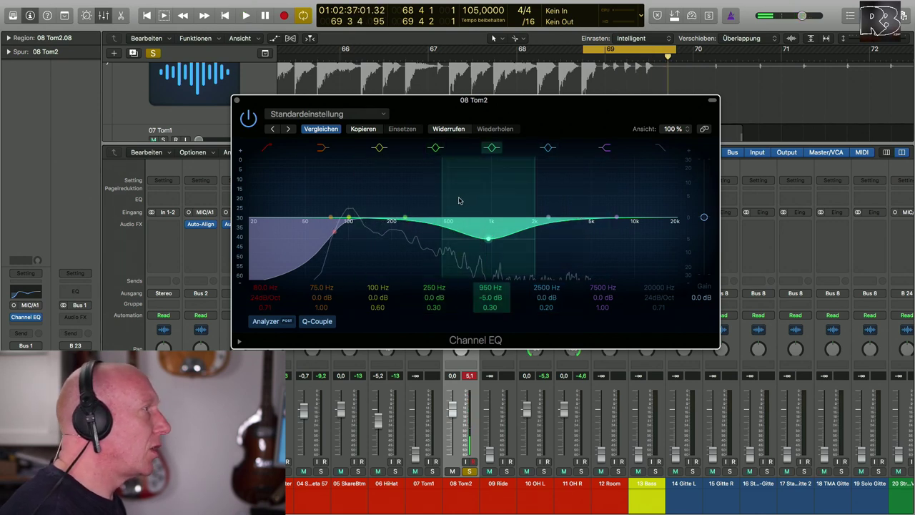
{"action": "key", "text": "space"}
{"action": "left_click", "coordinate": [248, 120]}
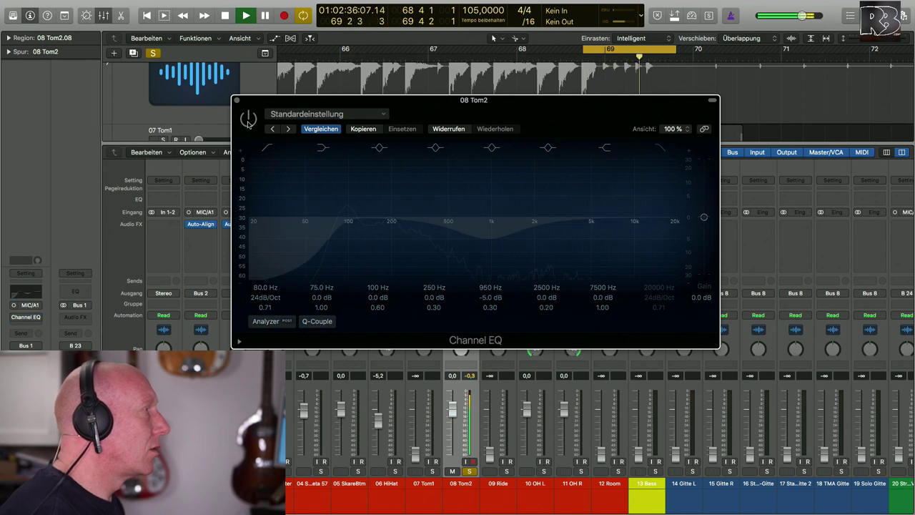
{"action": "left_click", "coordinate": [248, 120]}
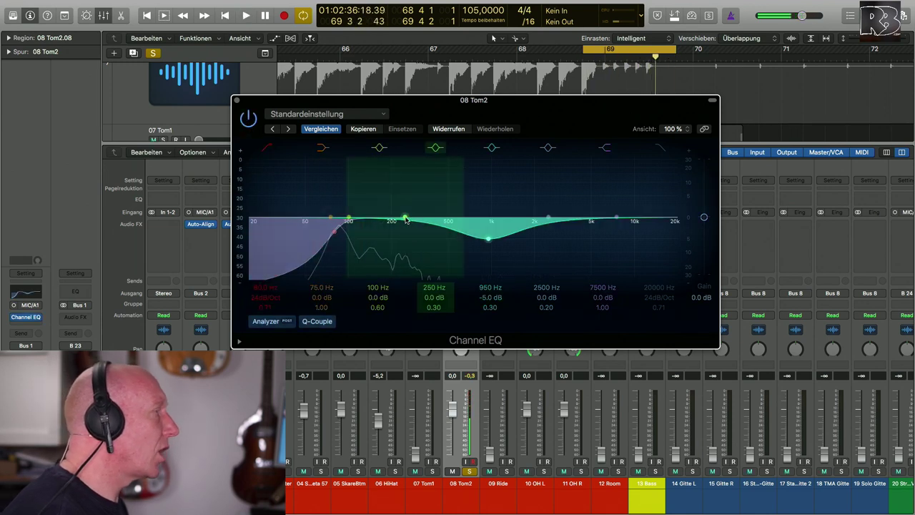
{"action": "left_click_drag", "start_coordinate": [405, 219], "coordinate": [389, 202]}
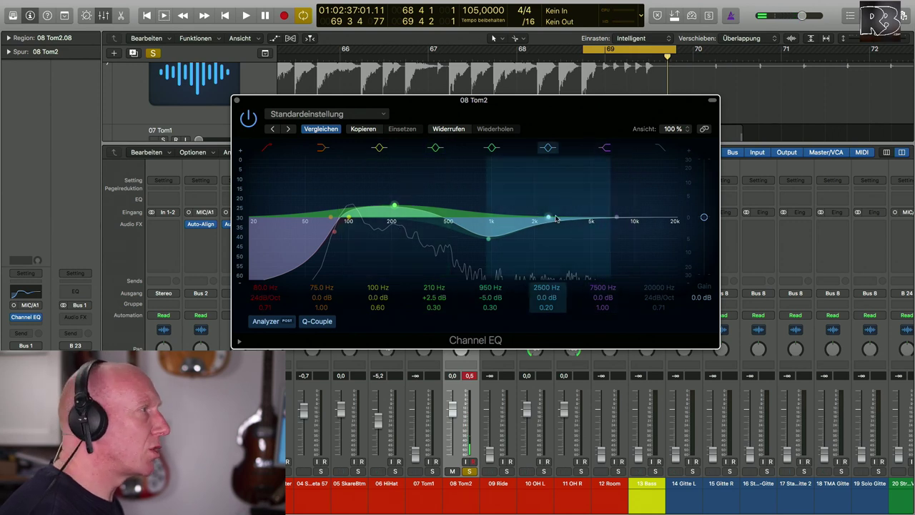
Boost 3600 Hz by 3.0 dB with a Q of 0.41 in the 08 Tom2 EQ while the loop plays
{"action": "key", "text": "space"}
{"action": "left_click_drag", "start_coordinate": [550, 219], "coordinate": [582, 209]}
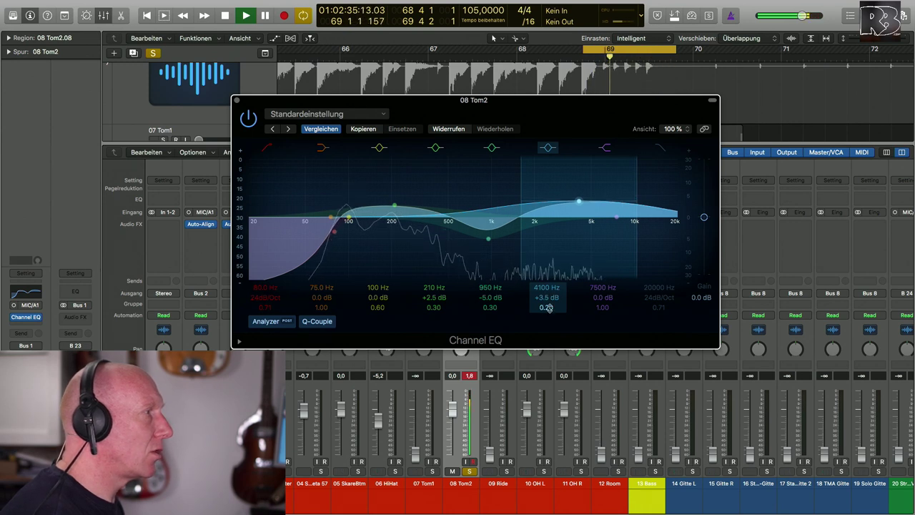
{"action": "type", "text": "79"}
{"action": "key", "text": "Return"}
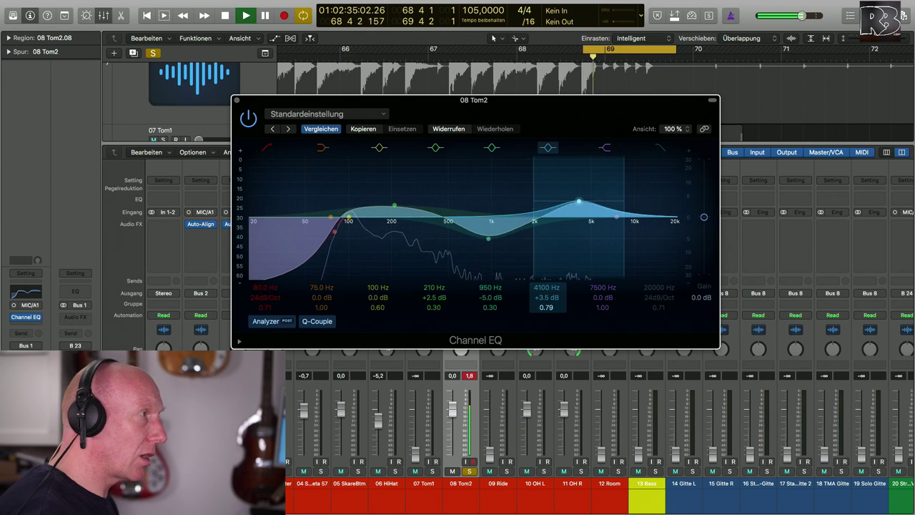
{"action": "mouse_move", "coordinate": [578, 202]}
{"action": "left_mouse_down"}
{"action": "mouse_move", "coordinate": [578, 180]}
{"action": "mouse_move", "coordinate": [598, 188]}
{"action": "mouse_move", "coordinate": [589, 199]}
{"action": "left_mouse_up"}
{"action": "left_click_drag", "start_coordinate": [546, 307], "coordinate": [548, 308]}
{"action": "left_click_drag", "start_coordinate": [586, 200], "coordinate": [588, 203]}
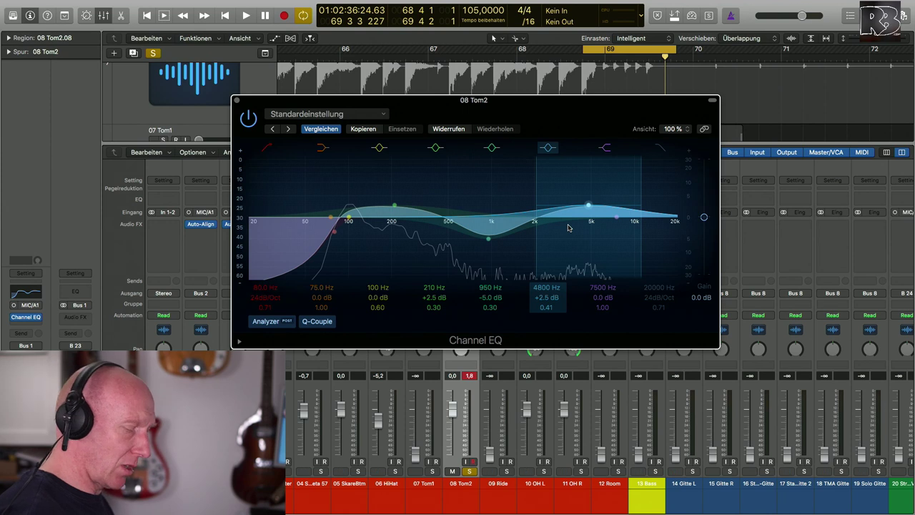
{"action": "key", "text": "space"}
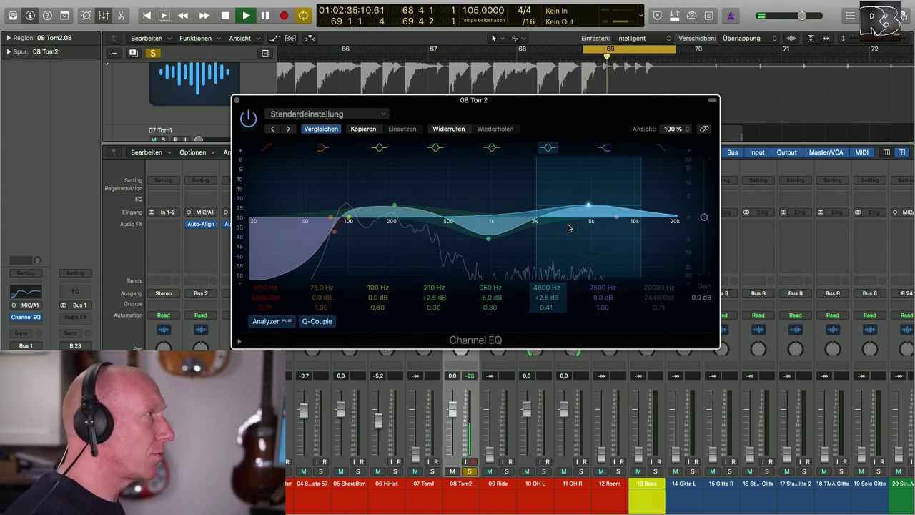
{"action": "mouse_move", "coordinate": [581, 209]}
{"action": "left_mouse_down"}
{"action": "mouse_move", "coordinate": [544, 198]}
{"action": "mouse_move", "coordinate": [569, 207]}
{"action": "left_mouse_up"}
{"action": "key", "text": "space"}
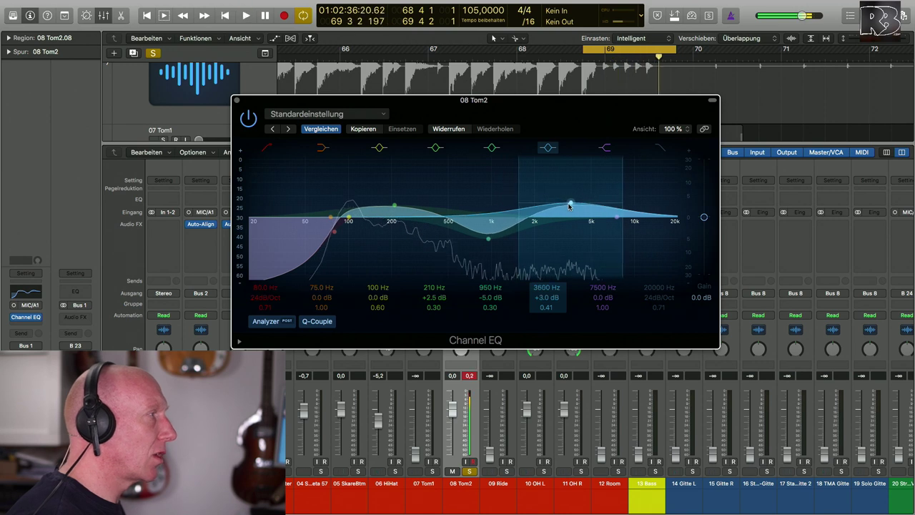
{"action": "left_click", "coordinate": [238, 101]}
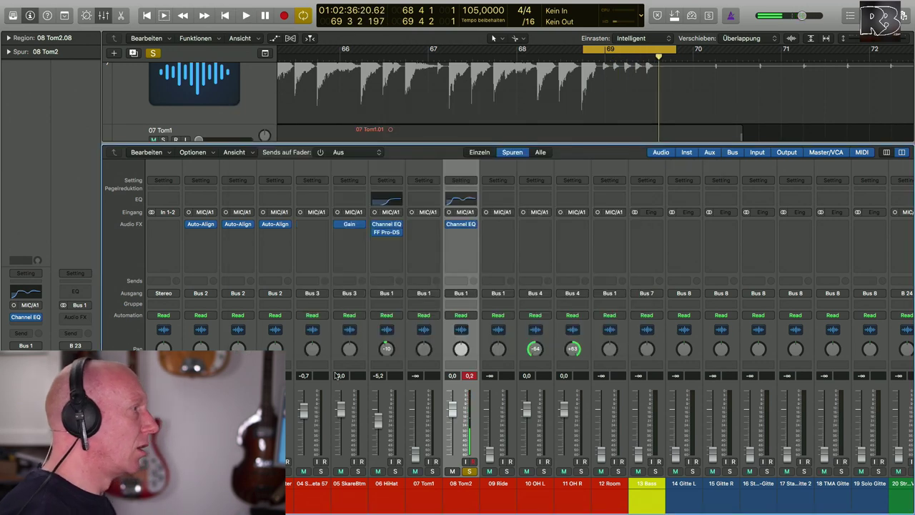
Play the fill with solo and looping off, and pan 08 Tom2 to +63
{"action": "key", "text": "s"}
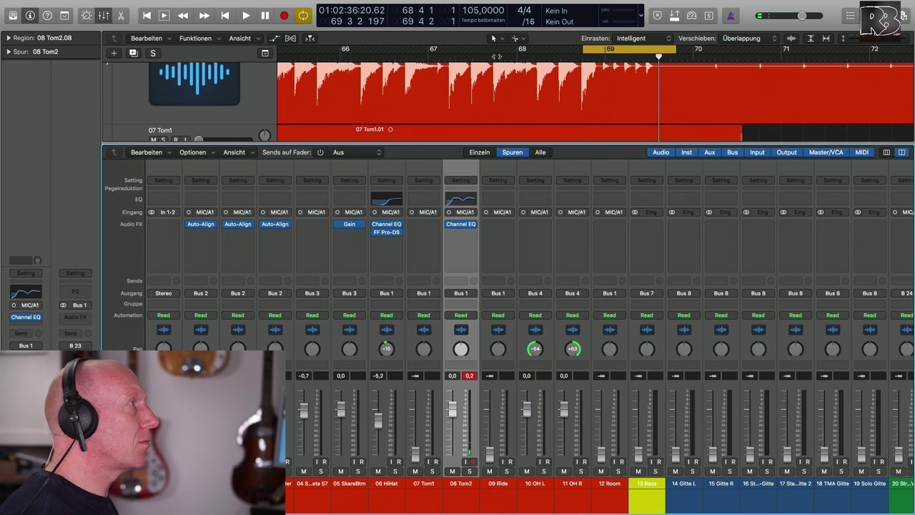
{"action": "left_click", "coordinate": [621, 52]}
{"action": "key", "text": "space"}
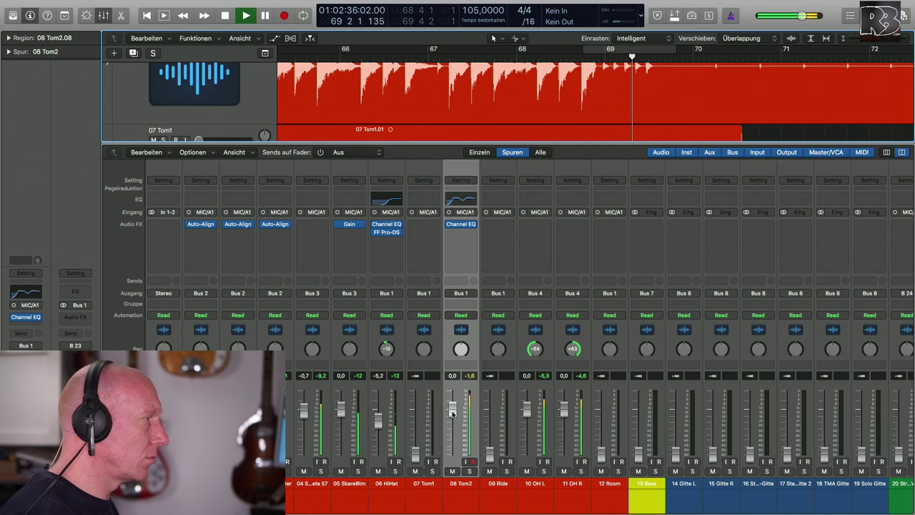
{"action": "left_click_drag", "start_coordinate": [461, 348], "coordinate": [461, 321]}
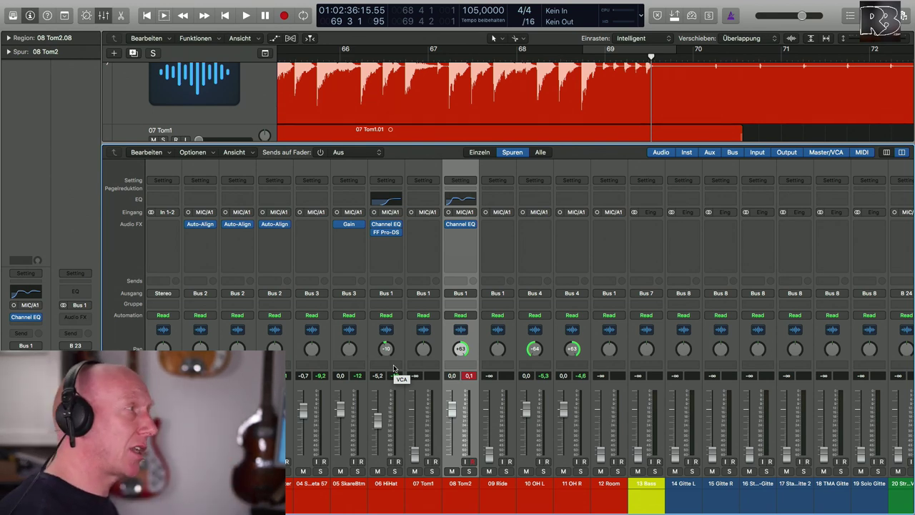
{"action": "key", "text": "space"}
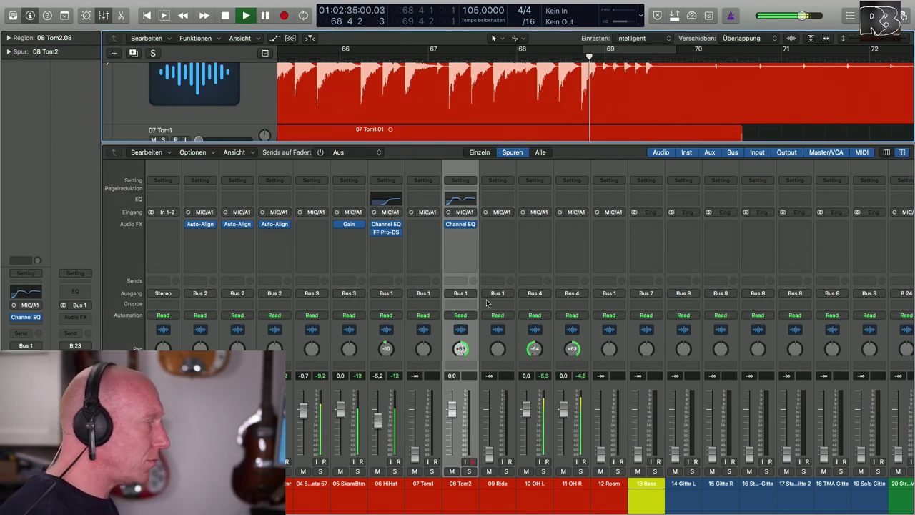
Lower the 08 Tom2 fader to -3.6 dB and replay the fill in the drum mix
{"action": "key", "text": "space"}
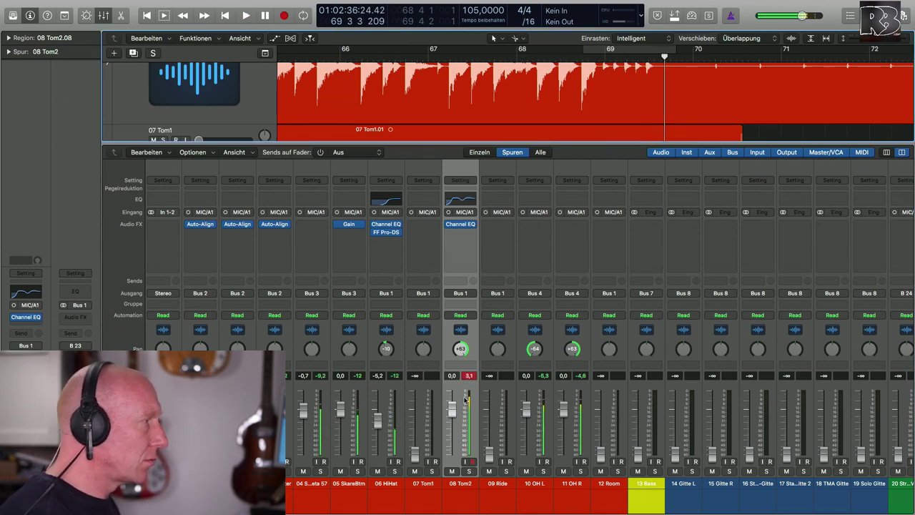
{"action": "left_click_drag", "start_coordinate": [456, 416], "coordinate": [457, 425]}
{"action": "double_click", "coordinate": [561, 55]}
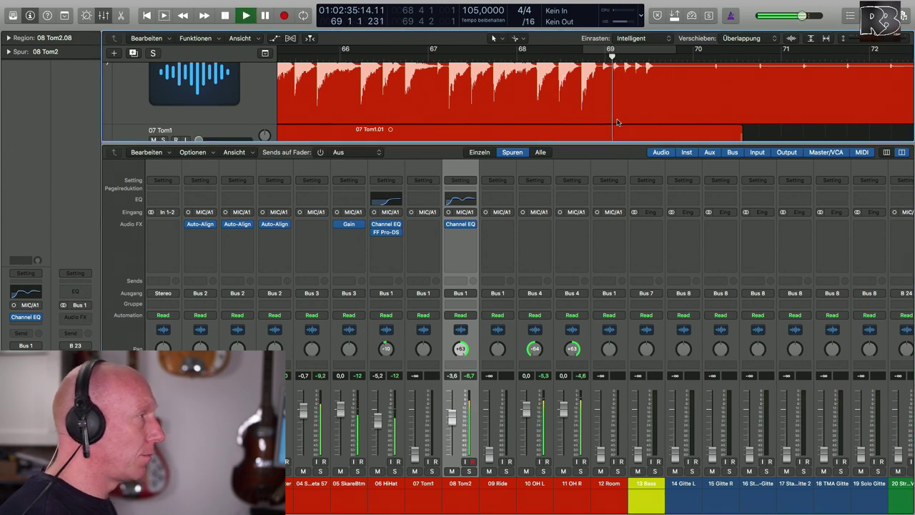
{"action": "key", "text": "space"}
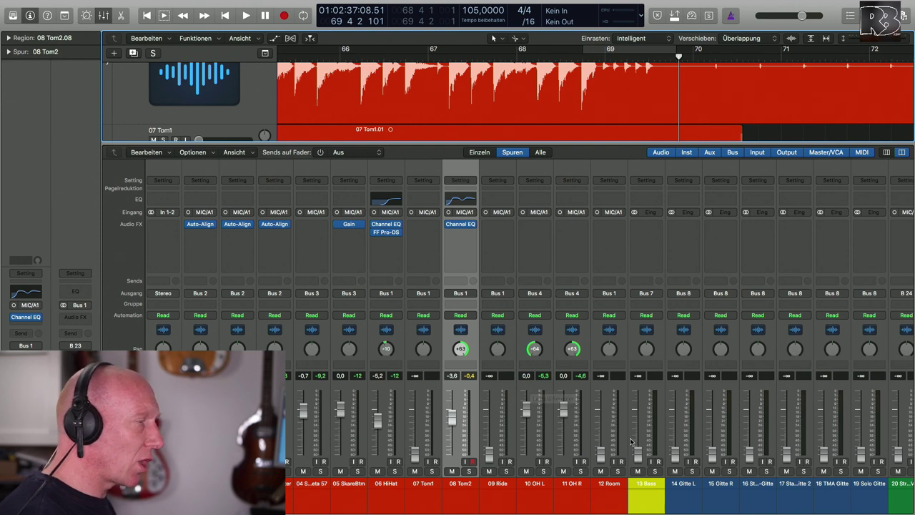
Solo 12 Room and set the cycle range from bar 78 to bar 105
{"action": "left_click", "coordinate": [618, 472]}
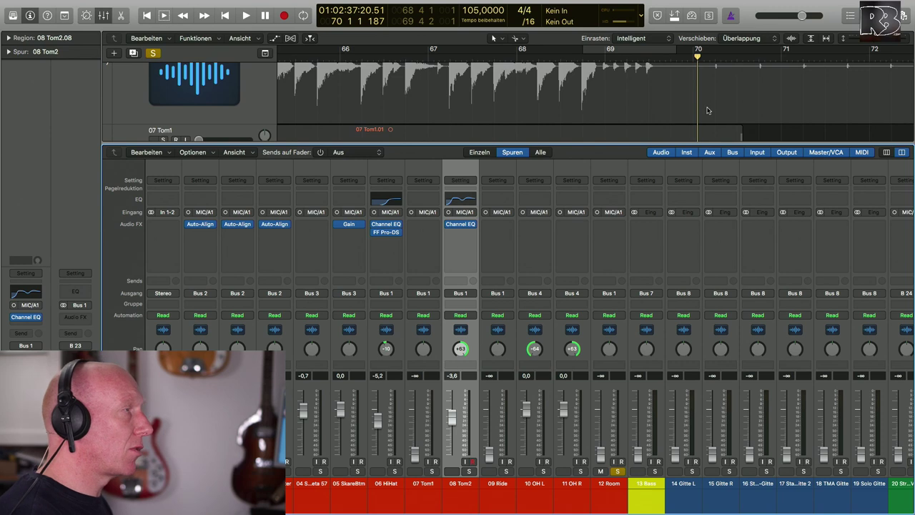
{"action": "key", "text": "super+Left"}
{"action": "key", "text": "super+Left"}
{"action": "key", "text": "super+Left"}
{"action": "key", "text": "x"}
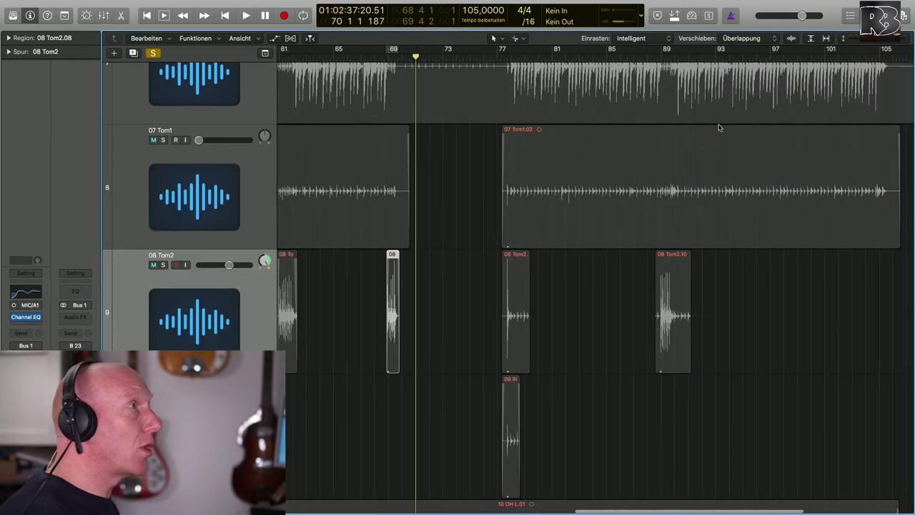
{"action": "key", "text": "super+Left"}
{"action": "key", "text": "super+Left"}
{"action": "left_click_drag", "start_coordinate": [643, 49], "coordinate": [772, 49]}
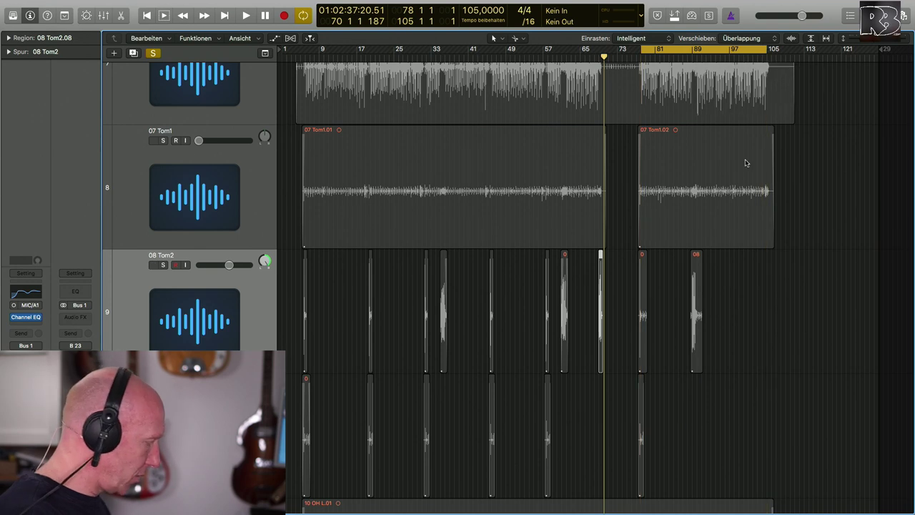
Play 12 Room with its fader at 0.5 dB and insert a Channel EQ with the low cut at 124 Hz
{"action": "key", "text": "x"}
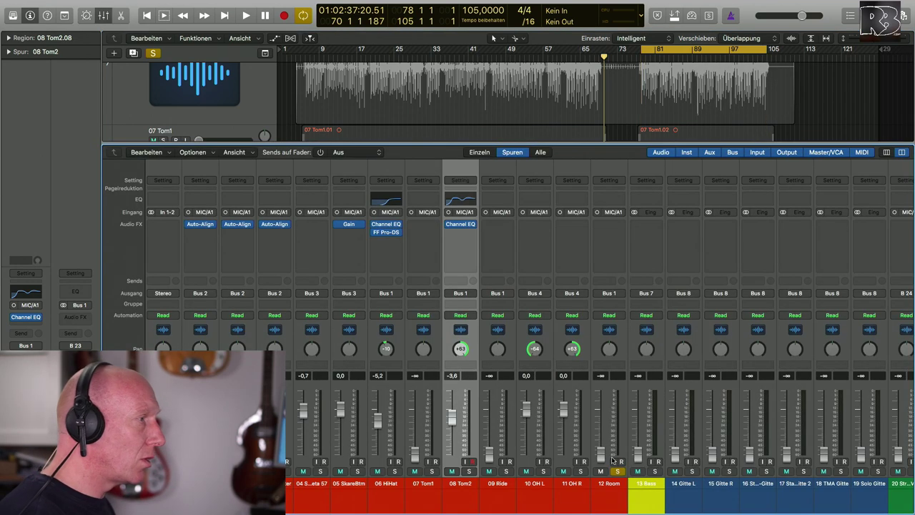
{"action": "key", "text": "space"}
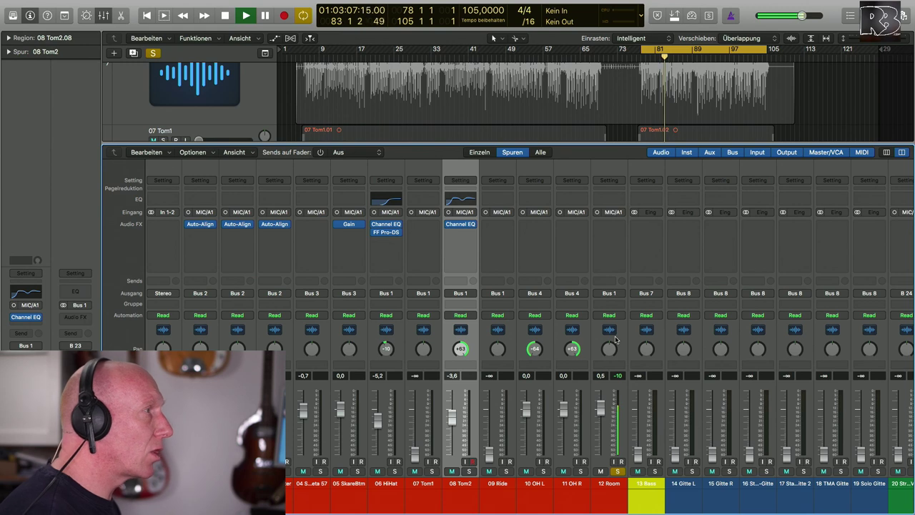
{"action": "left_click", "coordinate": [609, 198]}
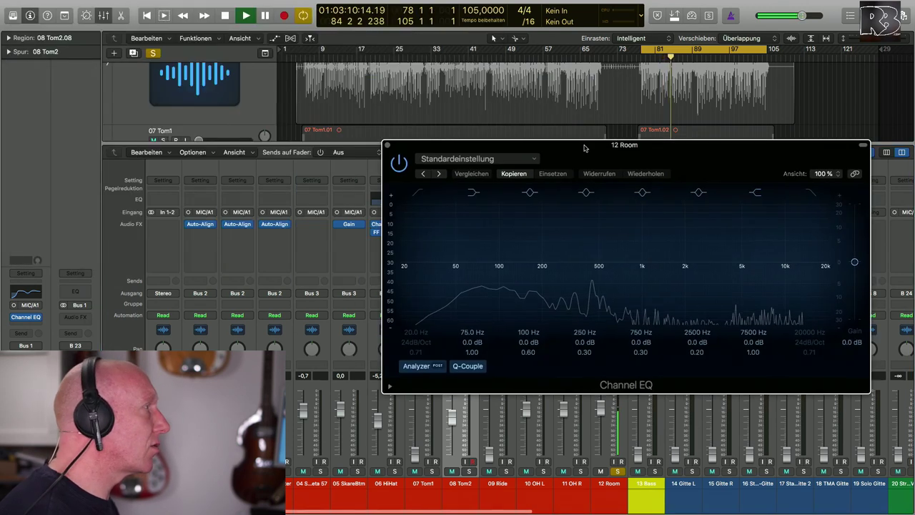
{"action": "left_click_drag", "start_coordinate": [457, 15], "coordinate": [829, 145]}
{"action": "left_click", "coordinate": [418, 195]}
{"action": "left_click_drag", "start_coordinate": [418, 201], "coordinate": [495, 201]}
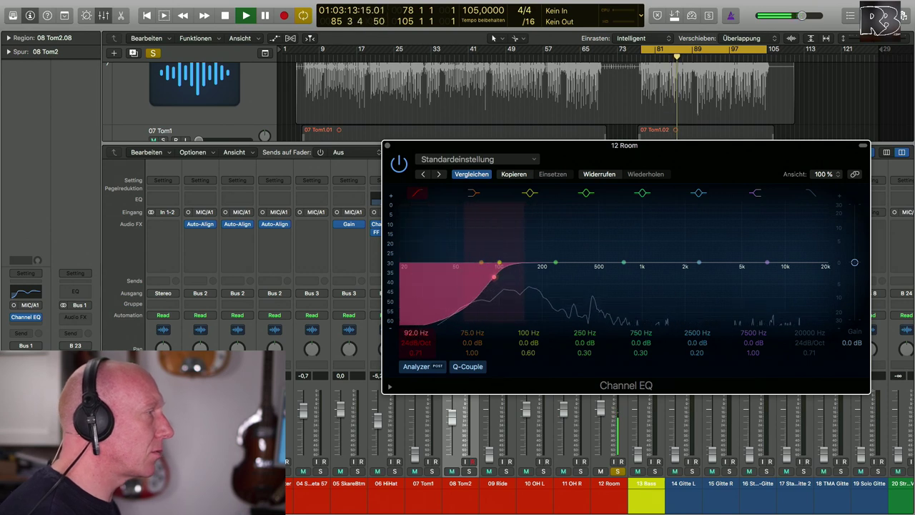
{"action": "left_click_drag", "start_coordinate": [493, 276], "coordinate": [512, 276]}
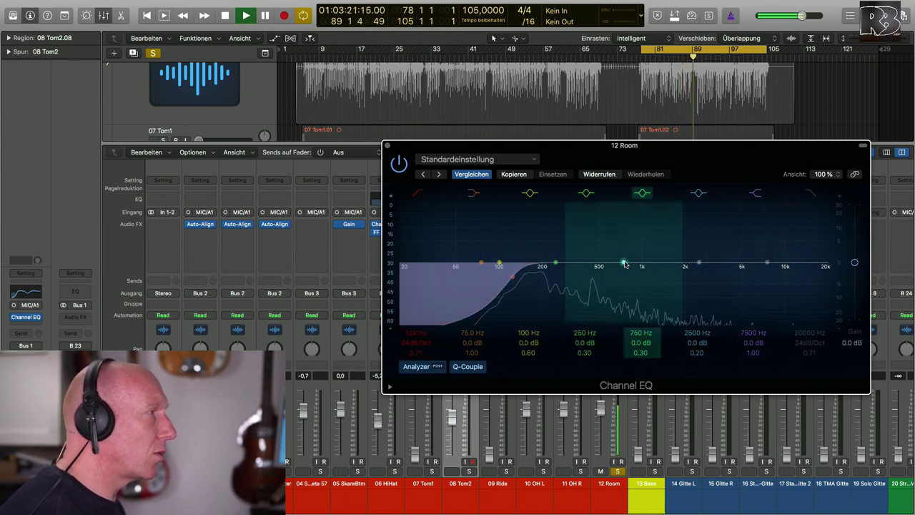
Cut 465 Hz by 3.0 dB in the 12 Room EQ during playback and close the EQ
{"action": "key", "text": "space"}
{"action": "key", "text": "space"}
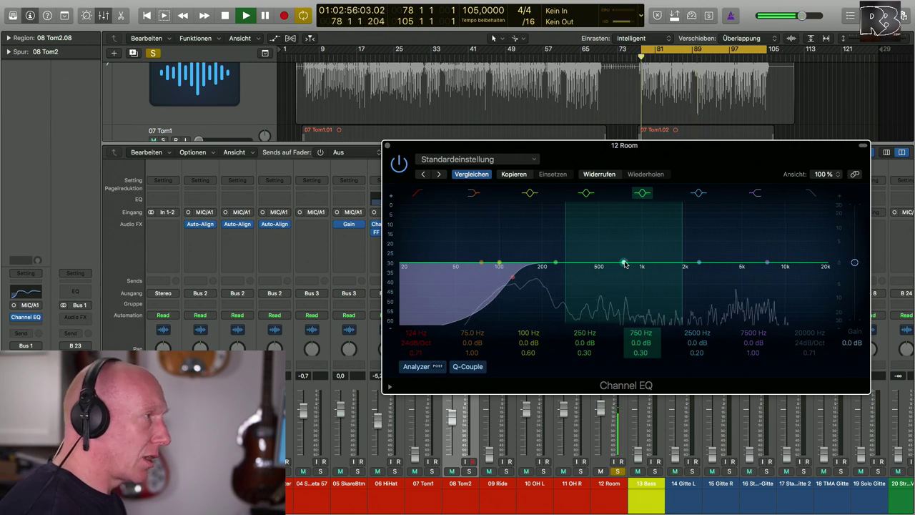
{"action": "left_click_drag", "start_coordinate": [624, 265], "coordinate": [594, 277]}
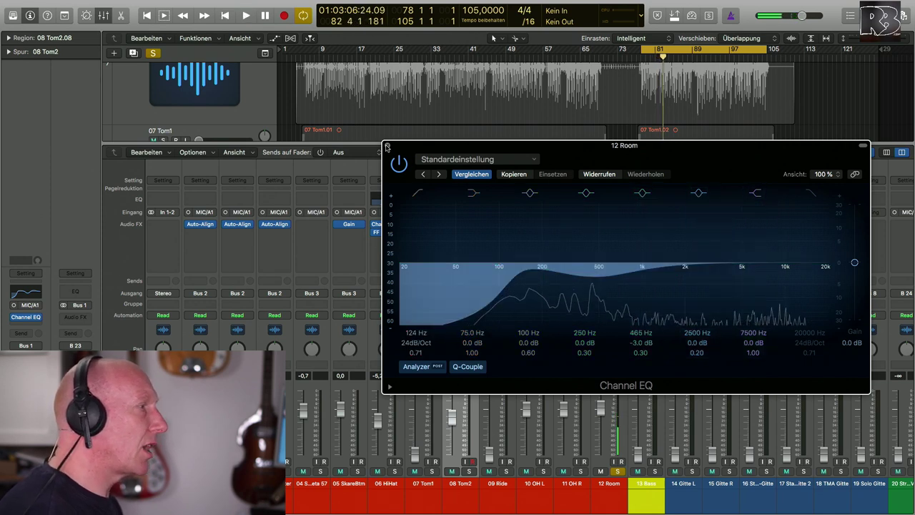
{"action": "left_click", "coordinate": [387, 146]}
Take 12 Room out of solo and set its fader to -3.1 dB against the playing drum mix
{"action": "mouse_move", "coordinate": [601, 409]}
{"action": "left_mouse_down"}
{"action": "mouse_move", "coordinate": [601, 455]}
{"action": "mouse_move", "coordinate": [600, 397]}
{"action": "mouse_move", "coordinate": [601, 421]}
{"action": "left_mouse_up"}
{"action": "left_click", "coordinate": [616, 472]}
{"action": "key", "text": "space"}
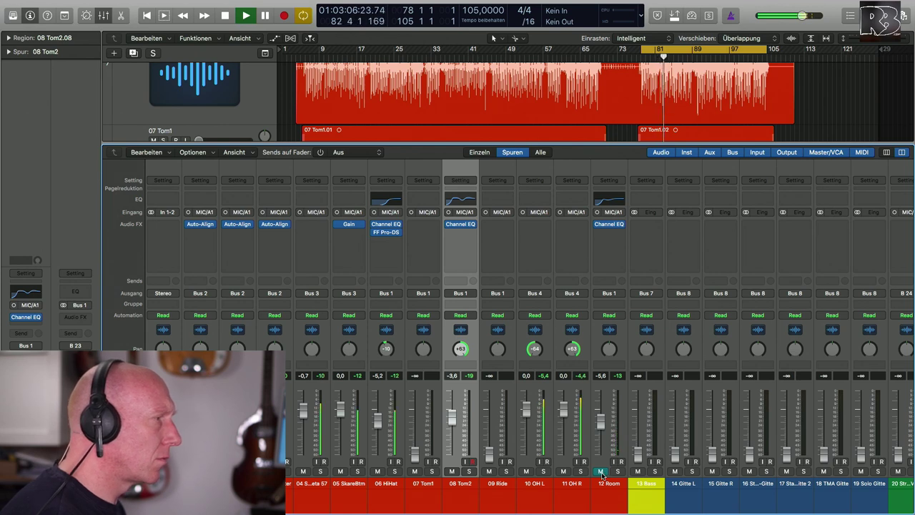
{"action": "left_click_drag", "start_coordinate": [600, 421], "coordinate": [601, 417]}
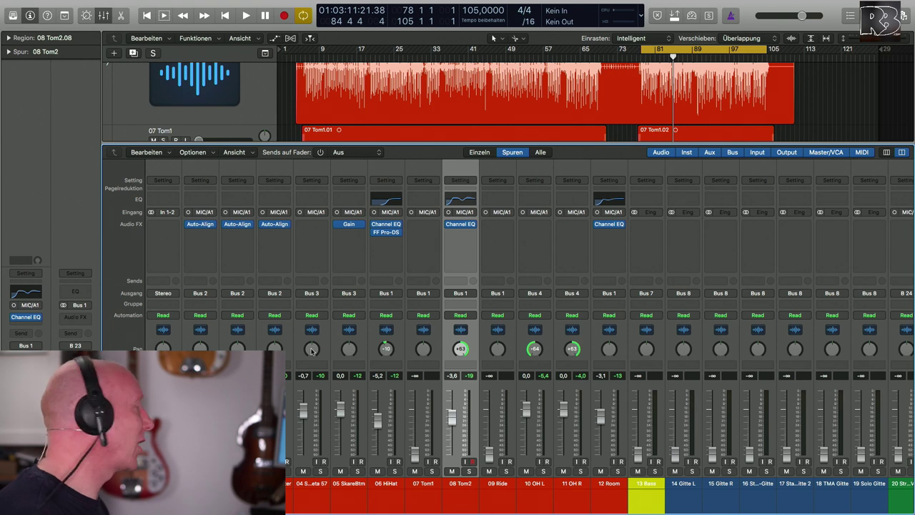
Look over the whole arrangement with all drum, bass, guitar and vocal tracks
{"action": "key", "text": "x"}
{"action": "key", "text": "x"}
{"action": "key", "text": "x"}
{"action": "left_click", "coordinate": [714, 250], "text": "ctrl+alt"}
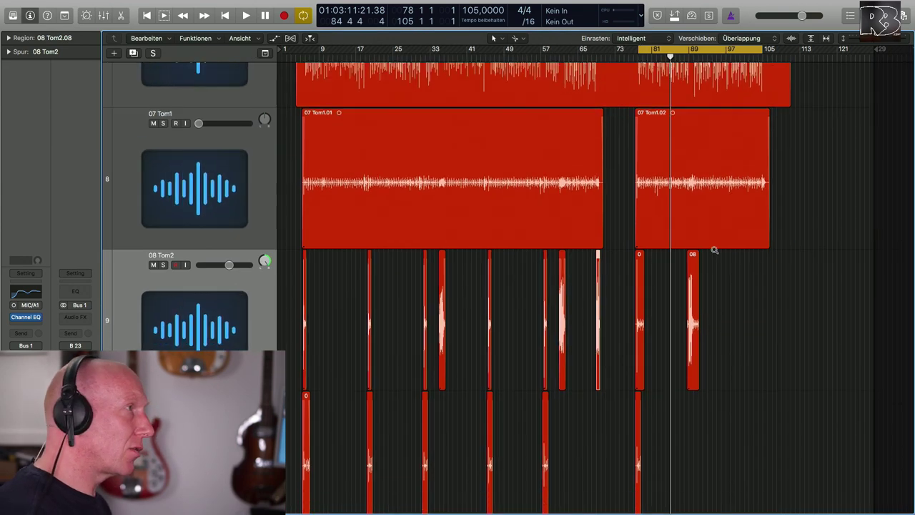
{"action": "left_click", "coordinate": [714, 250], "text": "ctrl+alt"}
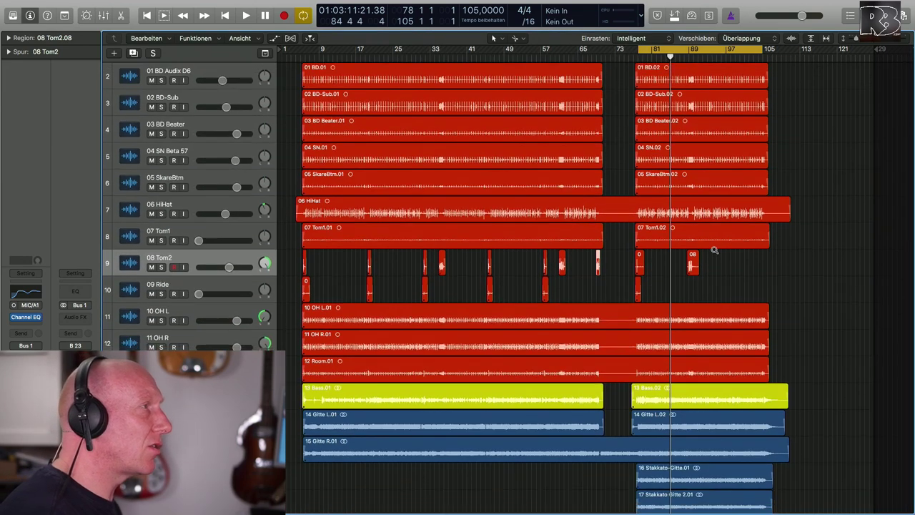
{"action": "left_click", "coordinate": [714, 251], "text": "ctrl+alt"}
{"action": "left_click", "coordinate": [714, 250], "text": "ctrl+alt"}
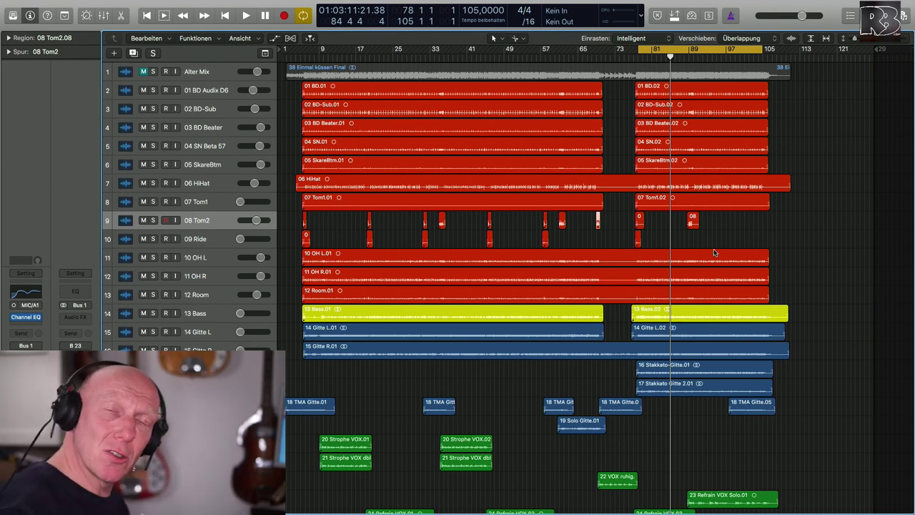
{"action": "key", "text": "super+Up"}
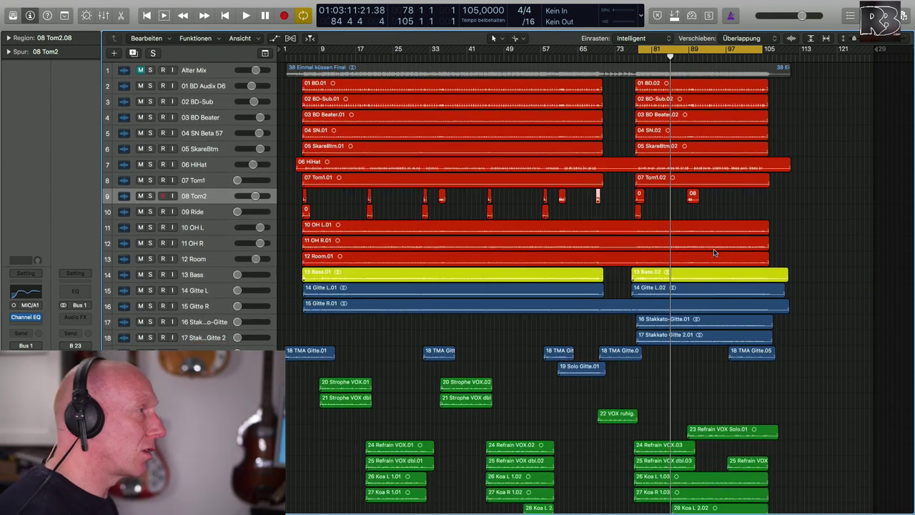
{"action": "key", "text": "super+Up"}
Play the drum mix with the mixer open and lower the 06 HiHat fader to -9.4 dB
{"action": "key", "text": "x"}
{"action": "key", "text": "space"}
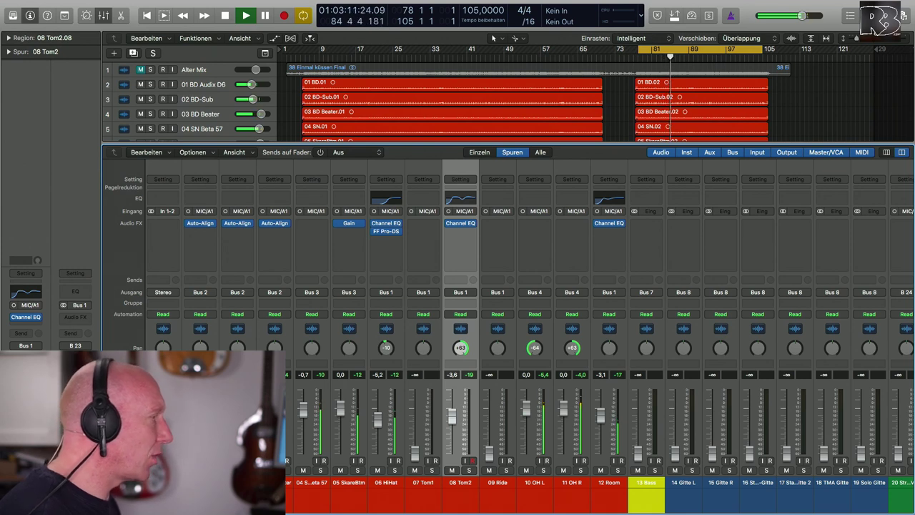
{"action": "scroll", "coordinate": [681, 146], "scroll_direction": "right", "scroll_amount": 5}
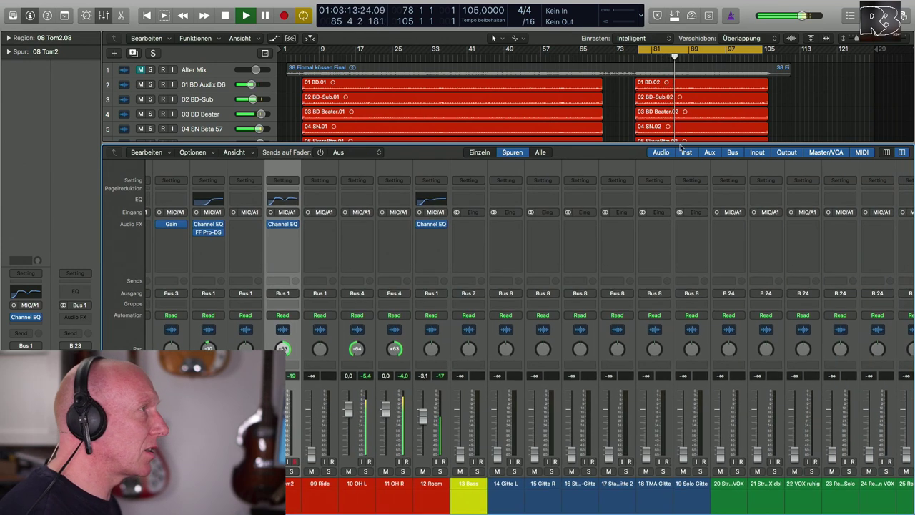
{"action": "scroll", "coordinate": [371, 434], "scroll_direction": "left", "scroll_amount": 5}
{"action": "left_click_drag", "start_coordinate": [371, 433], "coordinate": [371, 442]}
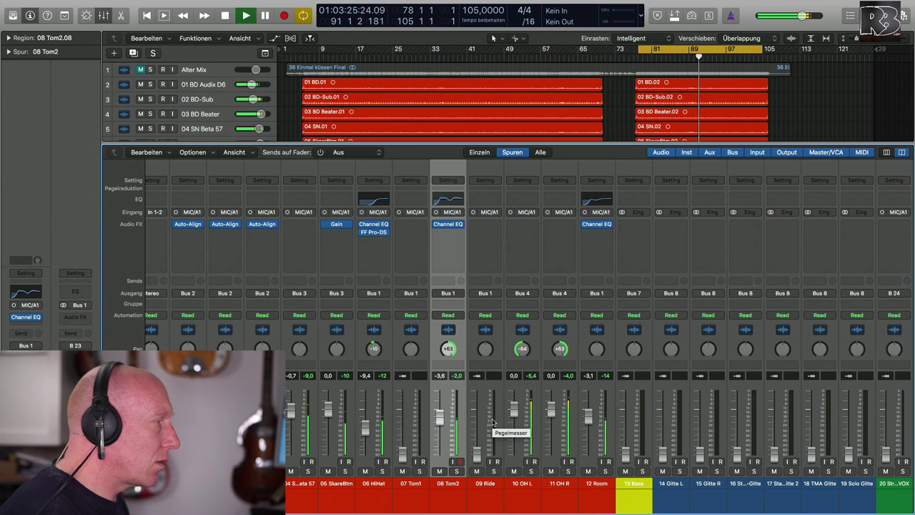
Raise the Snare kmpl fader to -4.4 dB during playback and insert the UAD UA 1176 Rev A on that bus
{"action": "scroll", "coordinate": [491, 421], "scroll_direction": "right", "scroll_amount": 10}
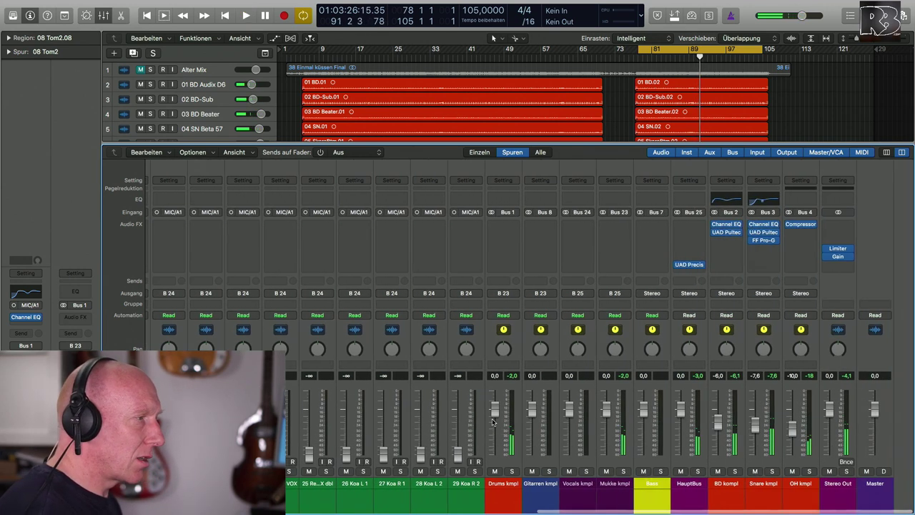
{"action": "key", "text": "space"}
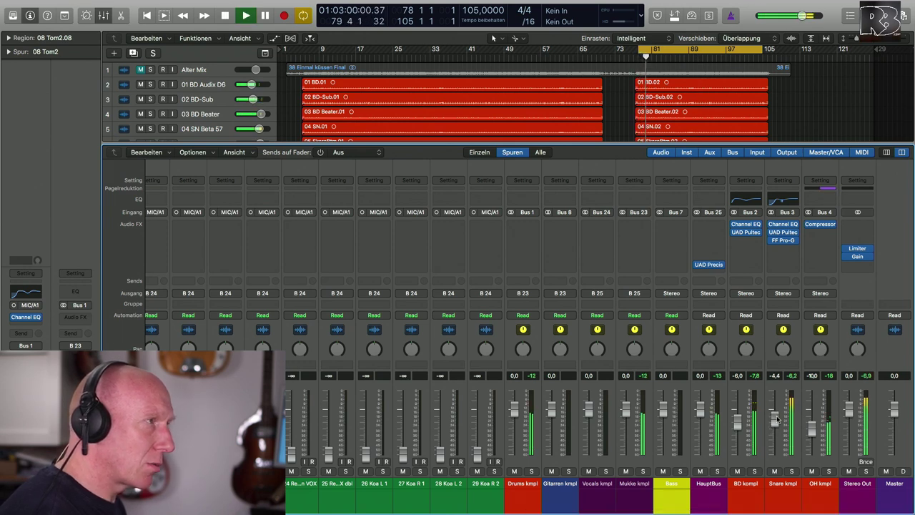
{"action": "left_click", "coordinate": [792, 250]}
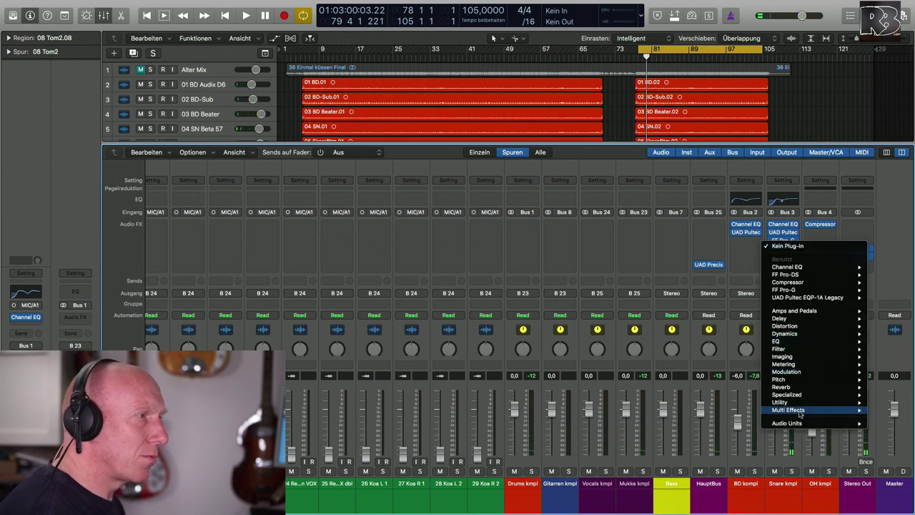
{"action": "mouse_move", "coordinate": [793, 423]}
{"action": "mouse_move", "coordinate": [711, 484]}
{"action": "scroll", "coordinate": [604, 393], "scroll_direction": "down", "scroll_amount": 10}
{"action": "mouse_move", "coordinate": [605, 401]}
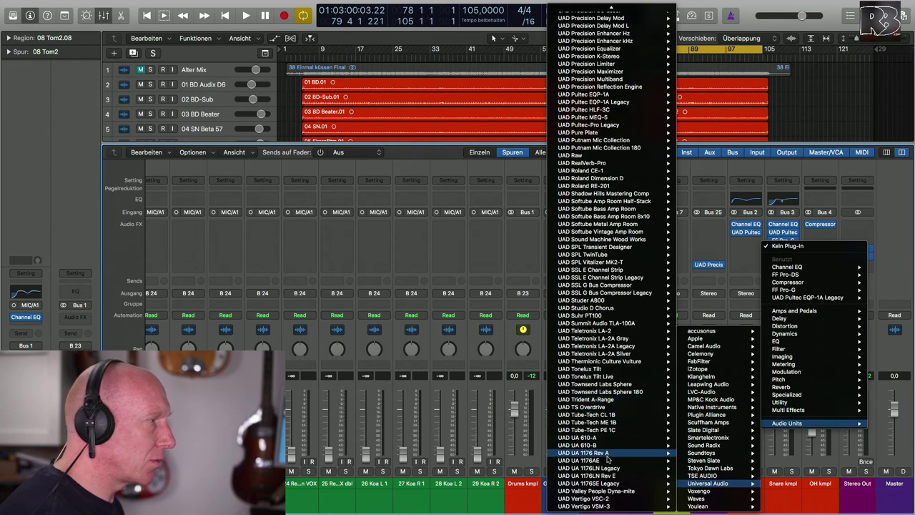
{"action": "mouse_move", "coordinate": [621, 468]}
{"action": "mouse_move", "coordinate": [627, 453]}
{"action": "left_click", "coordinate": [532, 453]}
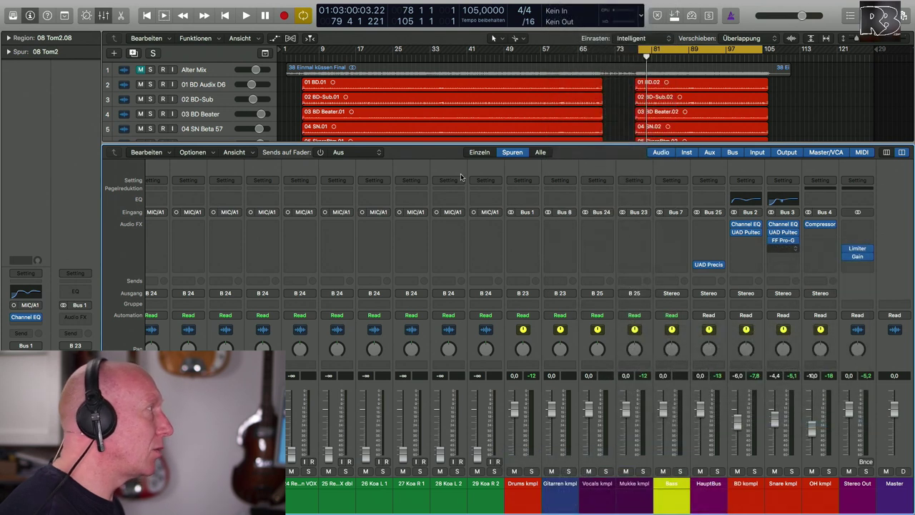
{"action": "left_click_drag", "start_coordinate": [226, 10], "coordinate": [503, 243]}
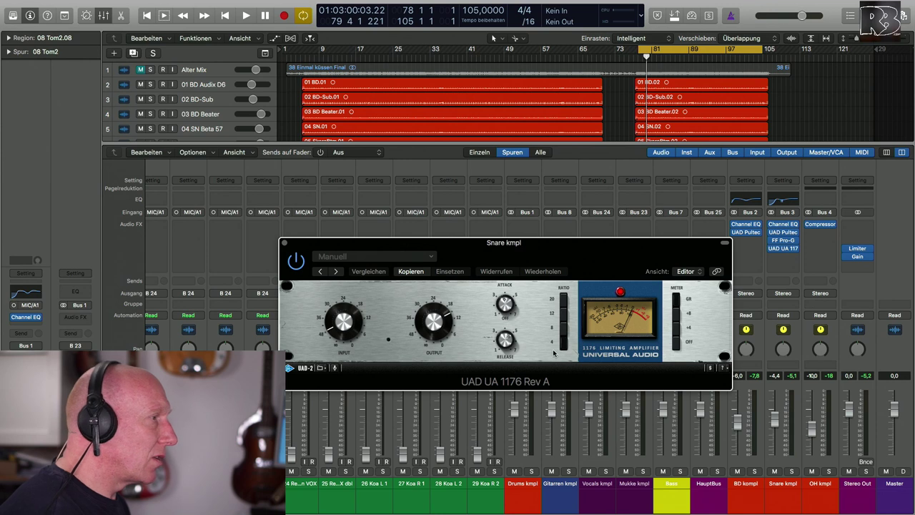
Adjust the 1176's attack, input and output, close it, and set the Snare kmpl fader to -6.8 dB during playback
{"action": "left_click_drag", "start_coordinate": [512, 300], "coordinate": [504, 304]}
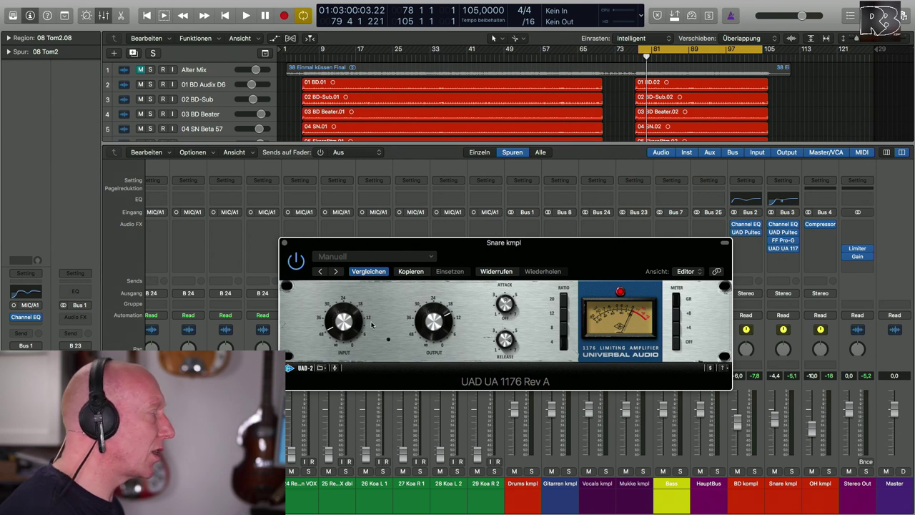
{"action": "key", "text": "space"}
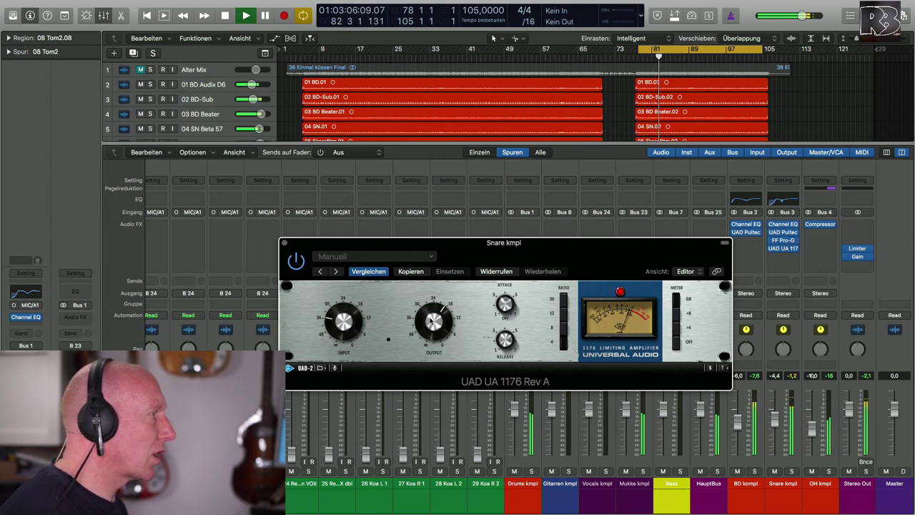
{"action": "left_click", "coordinate": [285, 243]}
{"action": "left_click_drag", "start_coordinate": [772, 420], "coordinate": [774, 429]}
{"action": "key", "text": "space"}
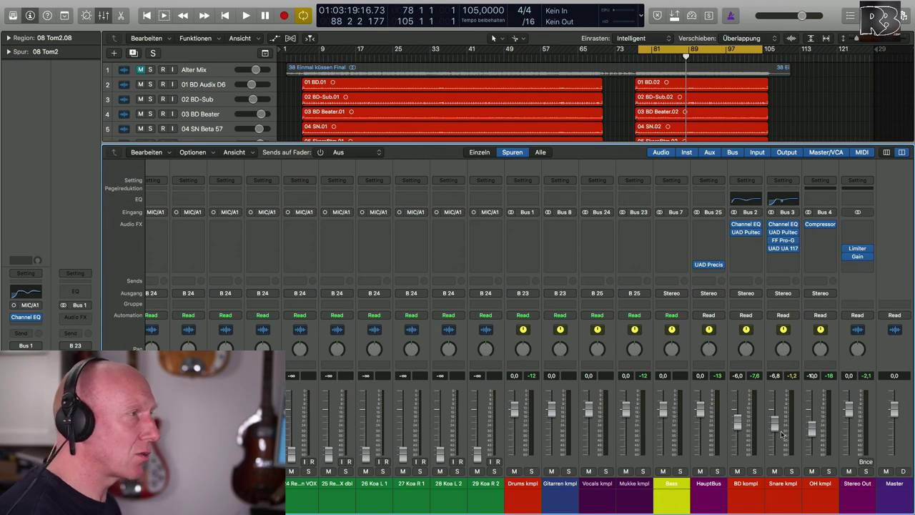
Route the outputs of BD kmpl, Snare kmpl and OH kmpl together to Bus 1 (Drums kmpl)
{"action": "left_click", "coordinate": [753, 496]}
{"action": "left_click", "coordinate": [823, 497], "text": "shift"}
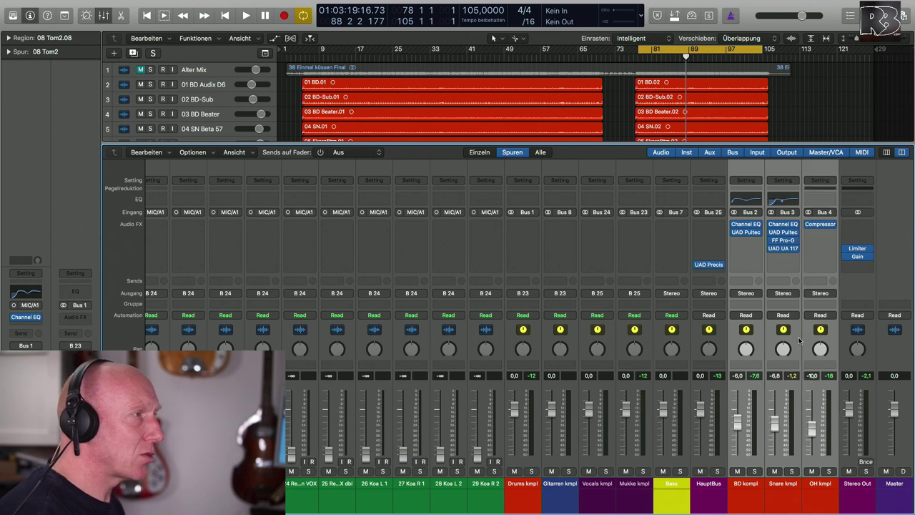
{"action": "left_click", "coordinate": [754, 294]}
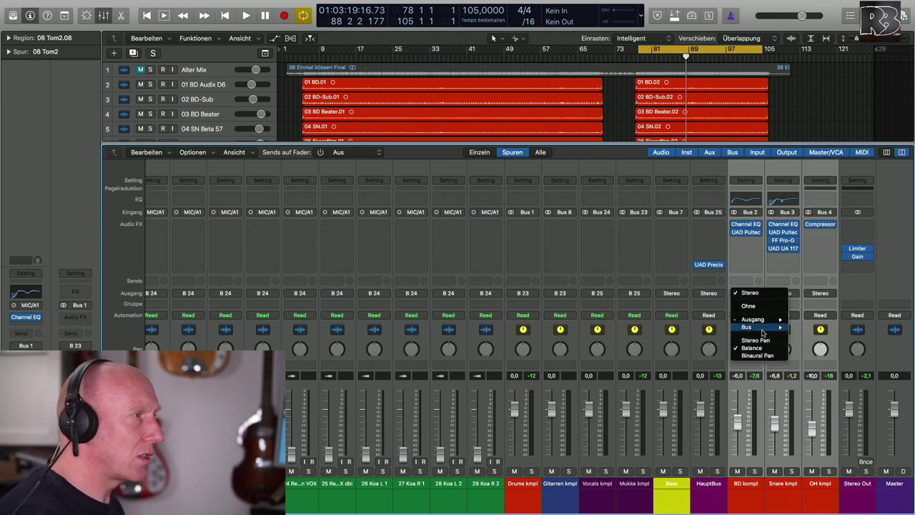
{"action": "mouse_move", "coordinate": [762, 333]}
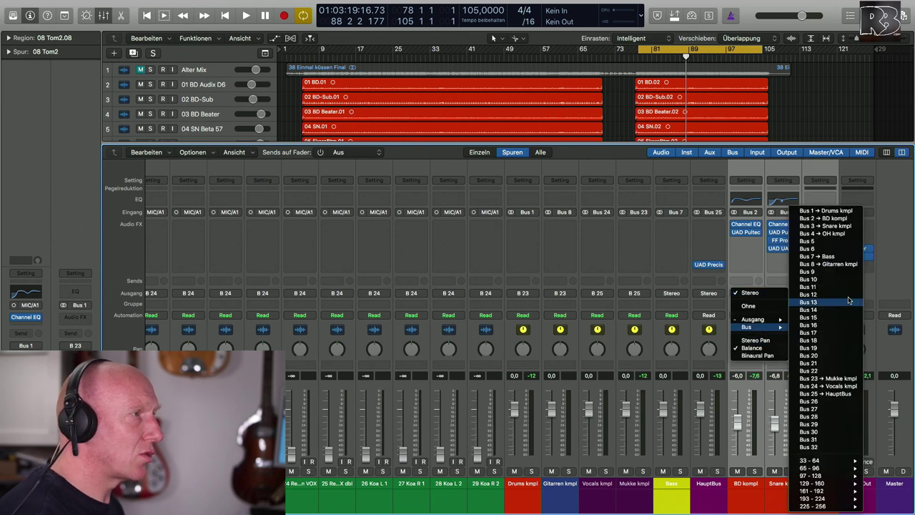
{"action": "left_click", "coordinate": [849, 212]}
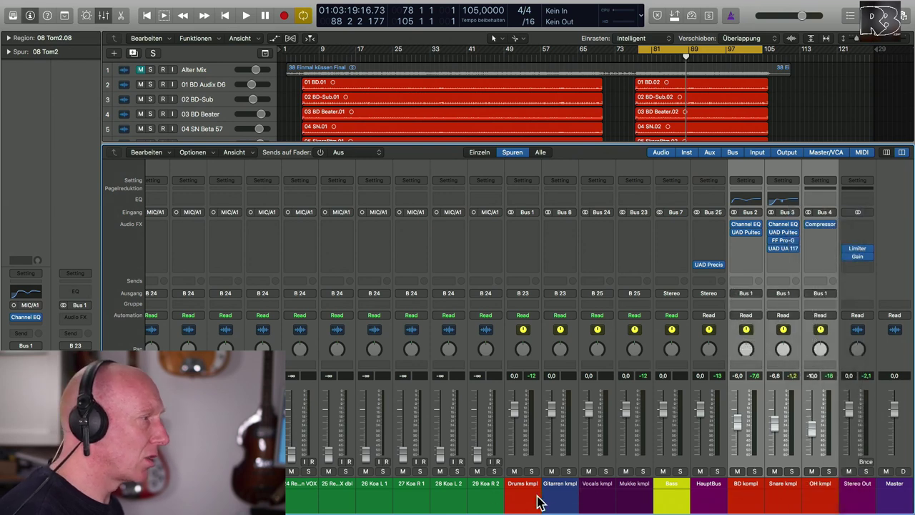
Check the new drum routing by soloing the Drums kmpl bus during playback, and take it out of solo again
{"action": "left_click", "coordinate": [530, 488]}
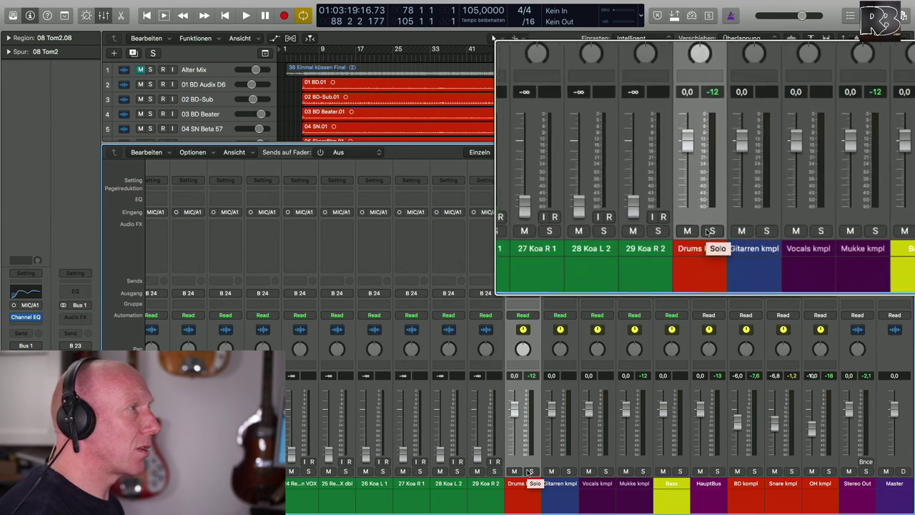
{"action": "left_click", "coordinate": [532, 473]}
{"action": "key", "text": "space"}
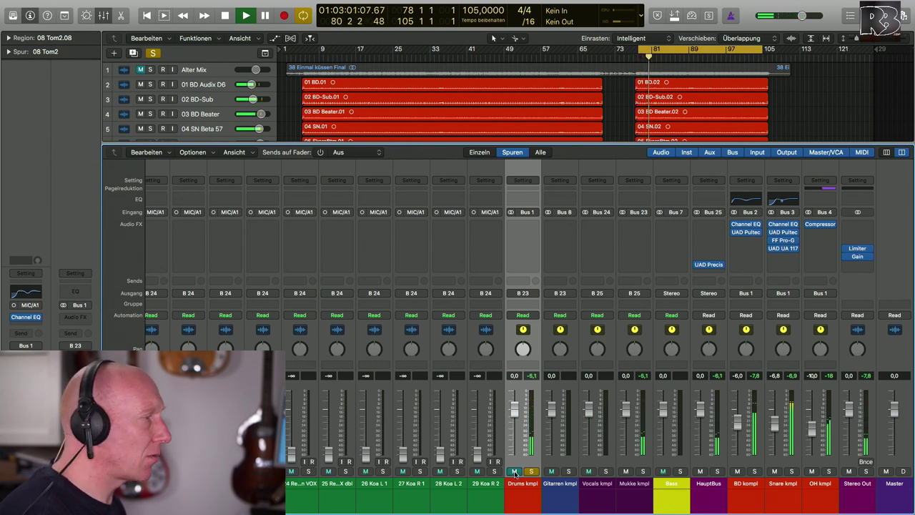
{"action": "left_click", "coordinate": [531, 472]}
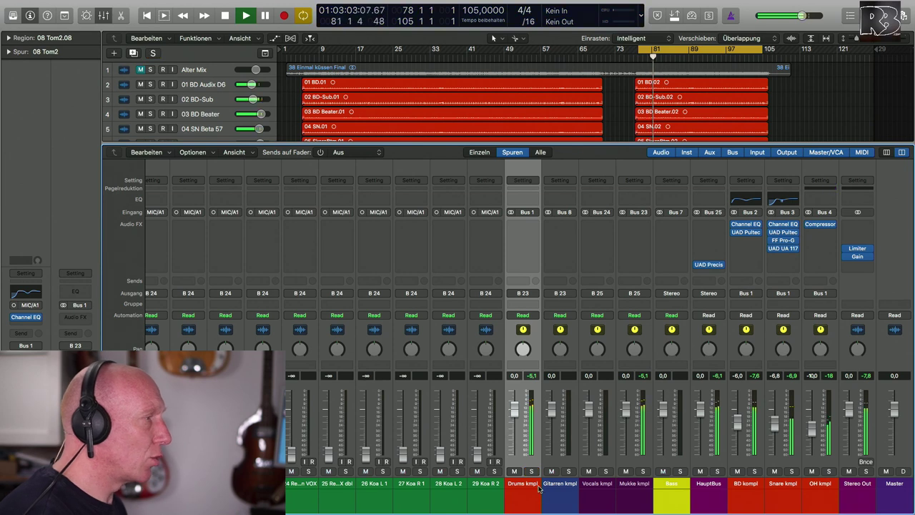
{"action": "key", "text": "space"}
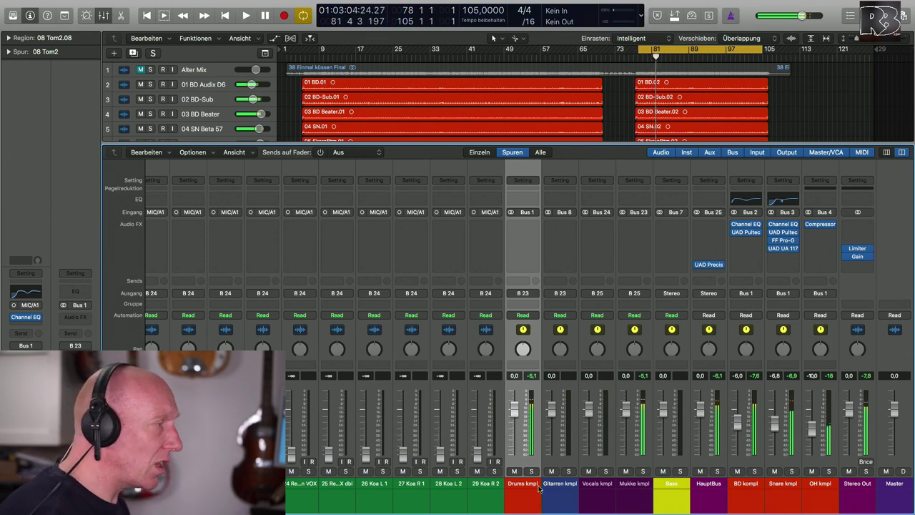
Bring the 13 Bass track fader up to 0.0 dB and set the Bass bus fader to -8.6 dB against the playing drums
{"action": "left_click", "coordinate": [672, 500]}
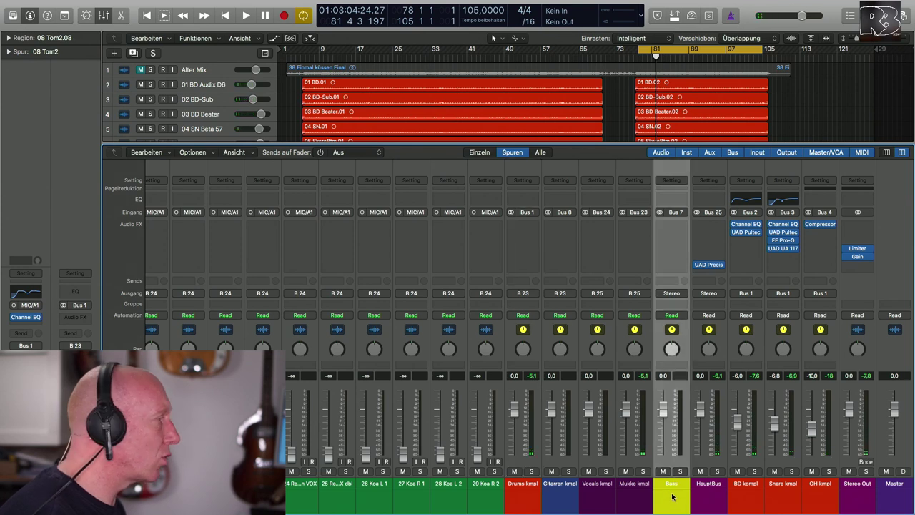
{"action": "scroll", "coordinate": [671, 500], "scroll_direction": "left", "scroll_amount": 15}
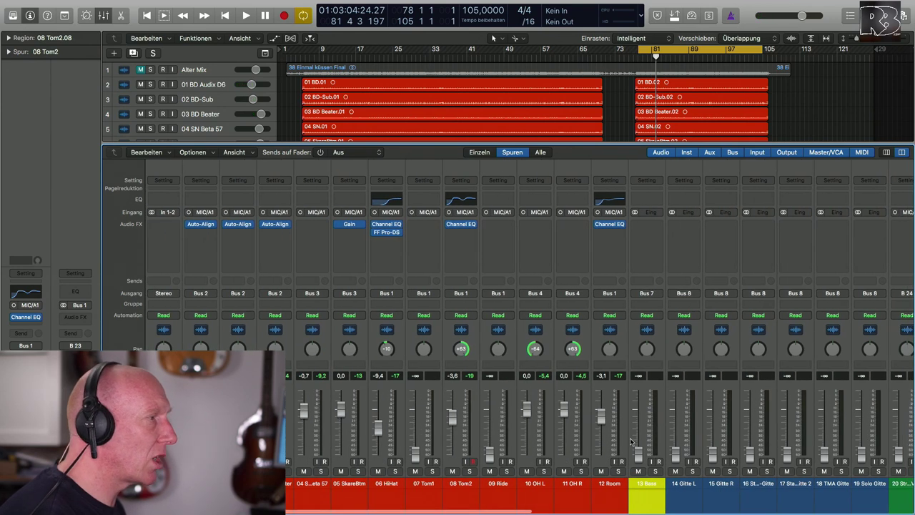
{"action": "left_click", "coordinate": [631, 441]}
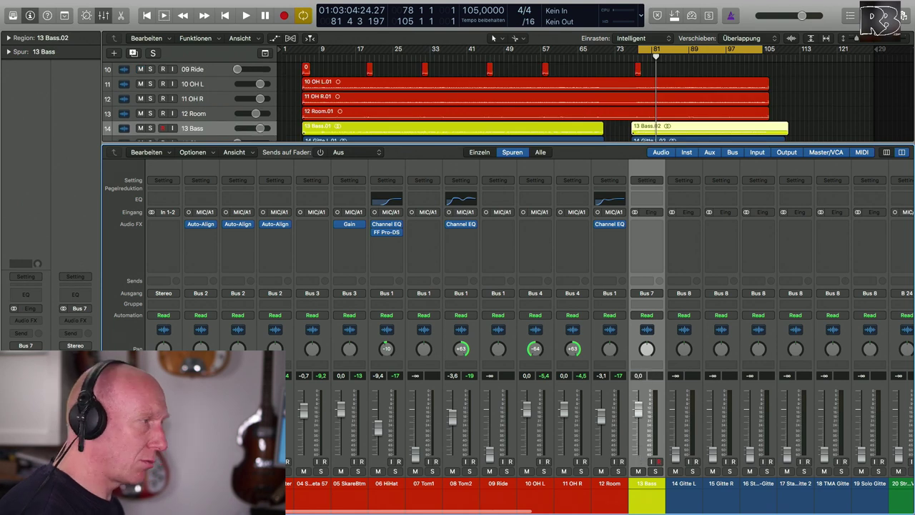
{"action": "scroll", "coordinate": [661, 429], "scroll_direction": "right", "scroll_amount": 15}
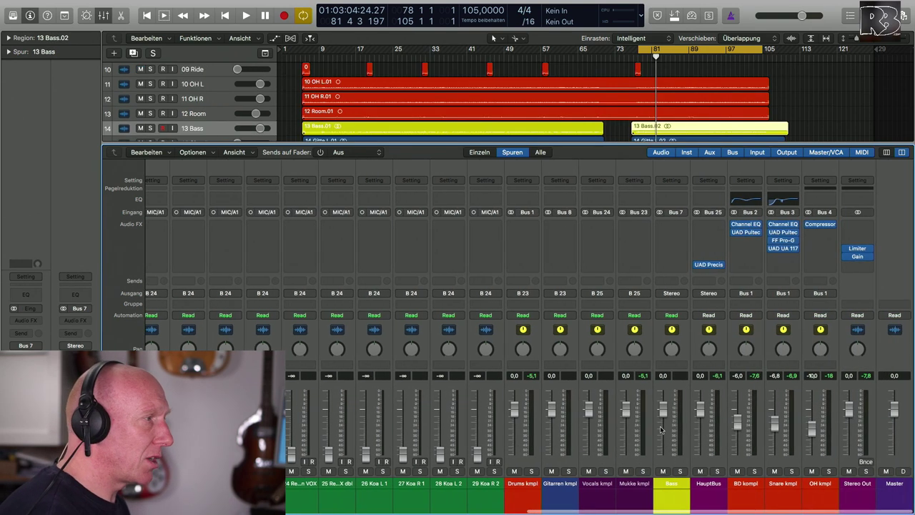
{"action": "key", "text": "space"}
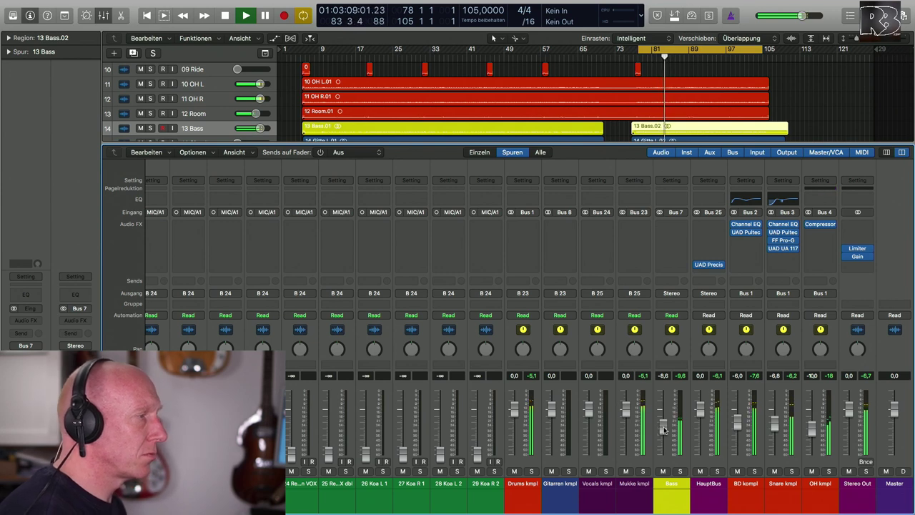
Solo the Bass bus and insert the UAD Ampeg B15N amp plug-in on it
{"action": "left_click", "coordinate": [680, 471]}
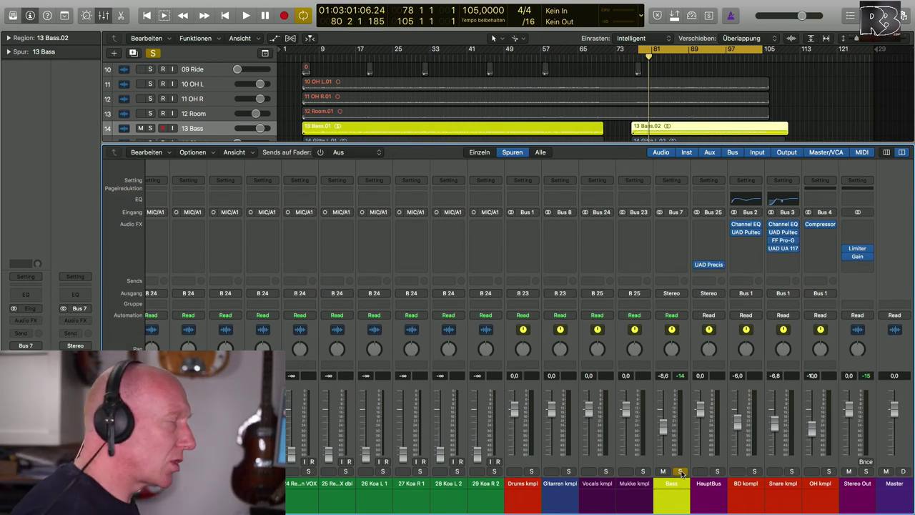
{"action": "left_click", "coordinate": [682, 229]}
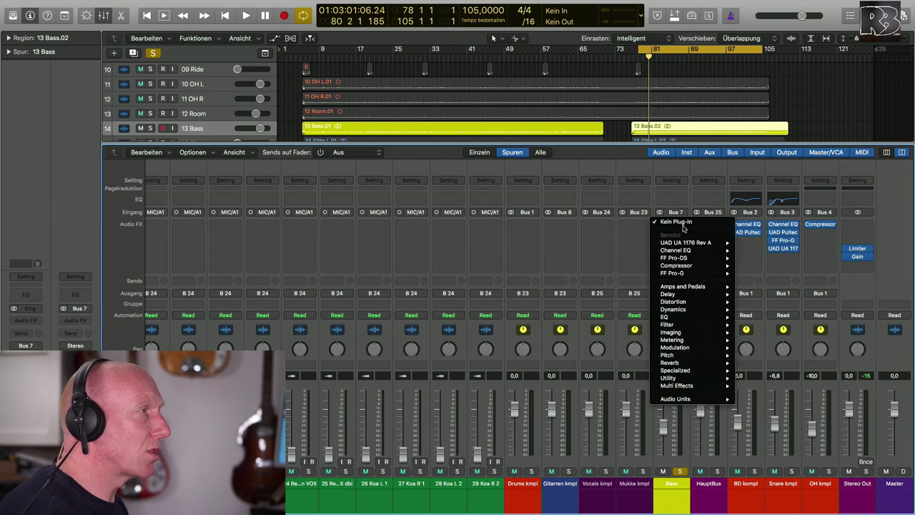
{"action": "mouse_move", "coordinate": [694, 401]}
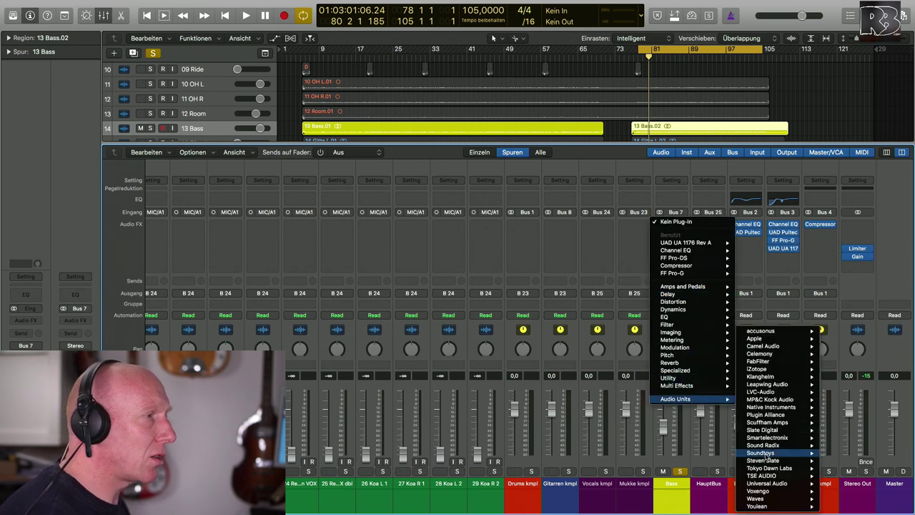
{"action": "mouse_move", "coordinate": [775, 488]}
{"action": "mouse_move", "coordinate": [671, 77]}
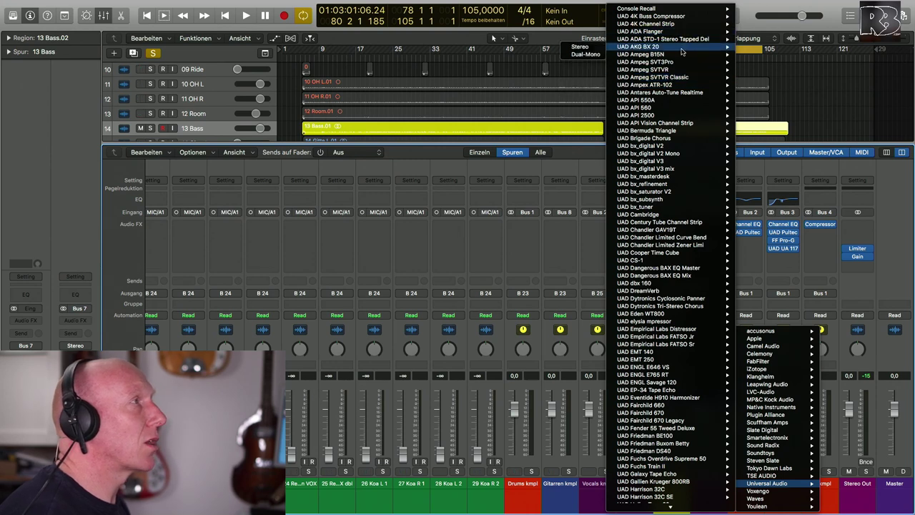
{"action": "mouse_move", "coordinate": [681, 57]}
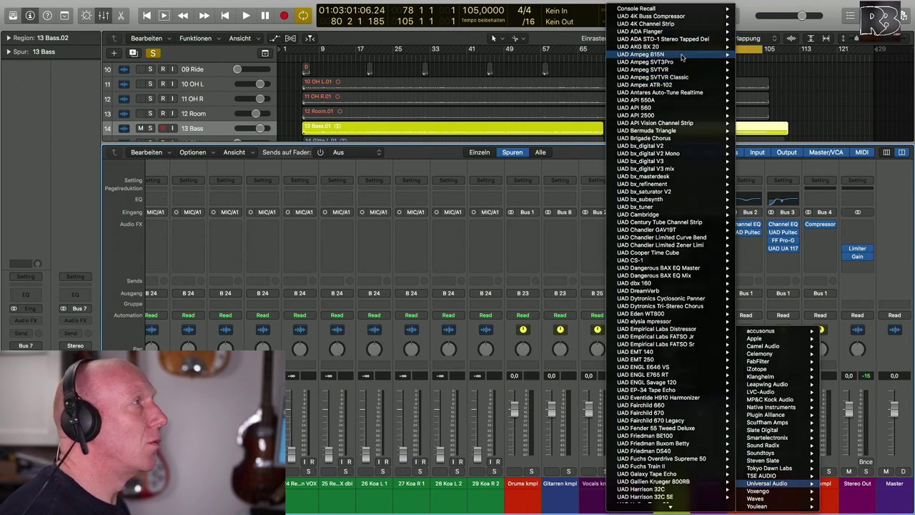
{"action": "key", "text": "Escape"}
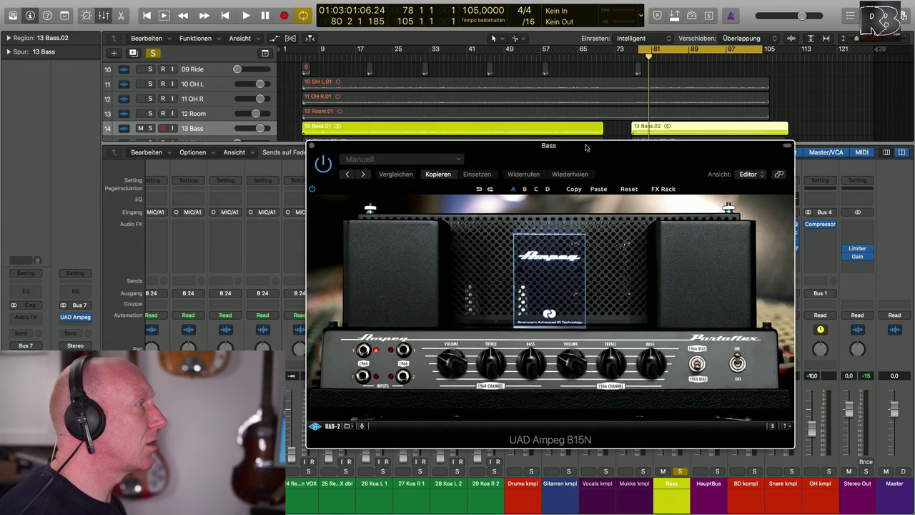
Adjust the B15N's 1964 channel controls during playback, lower the Bass bus fader to -14.8 dB, and close the plug-in
{"action": "key", "text": "space"}
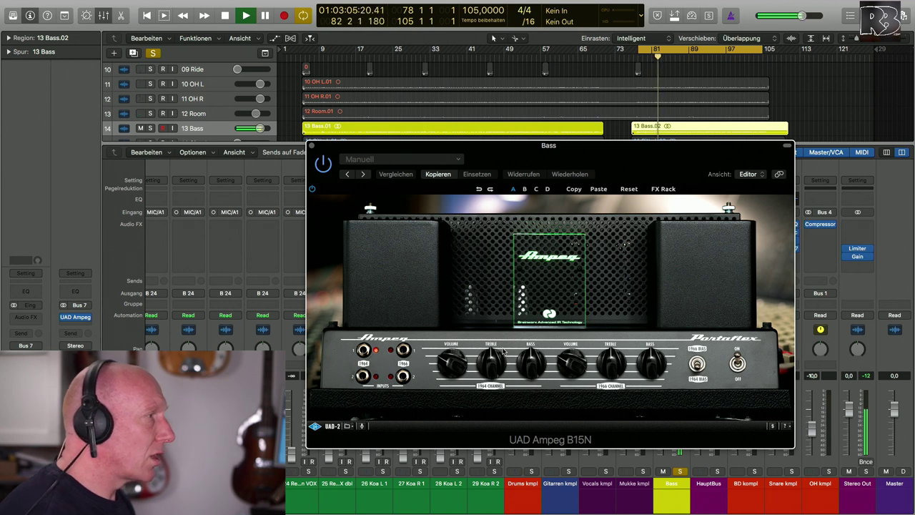
{"action": "left_click_drag", "start_coordinate": [449, 363], "coordinate": [447, 354]}
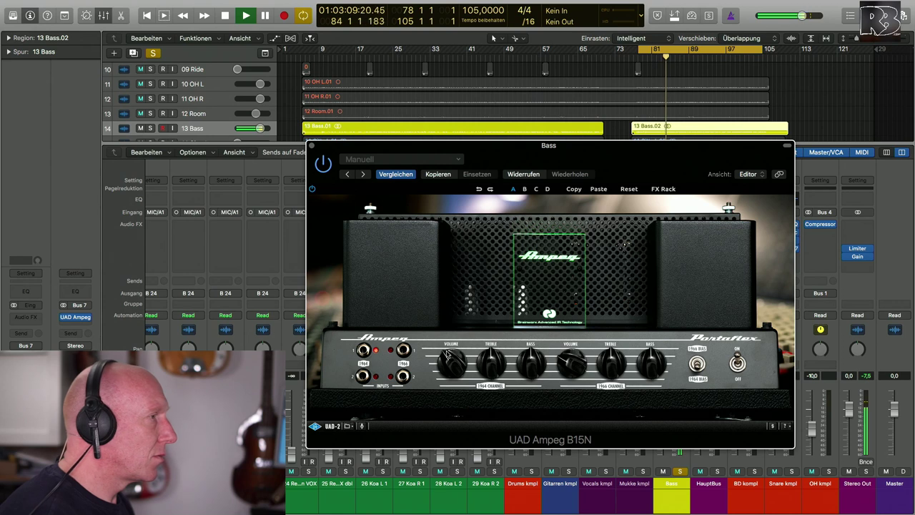
{"action": "left_click_drag", "start_coordinate": [691, 154], "coordinate": [468, 119]}
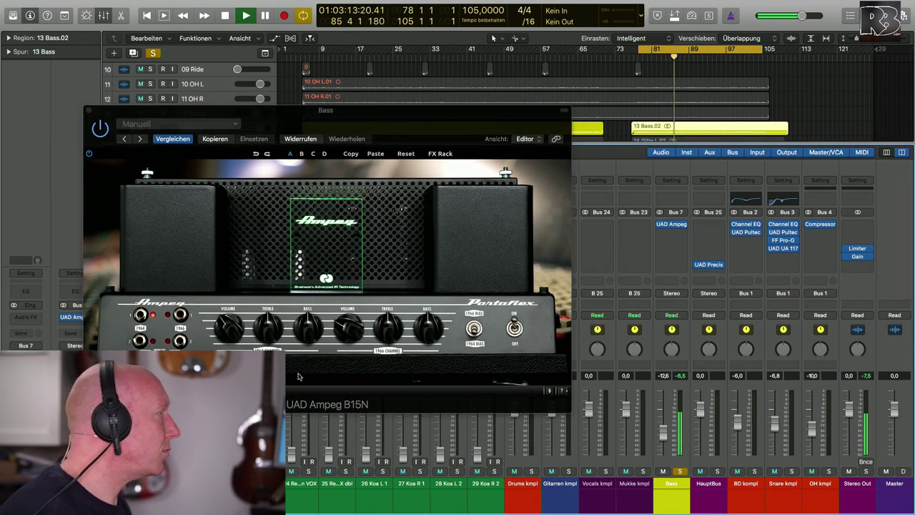
{"action": "left_click", "coordinate": [227, 329]}
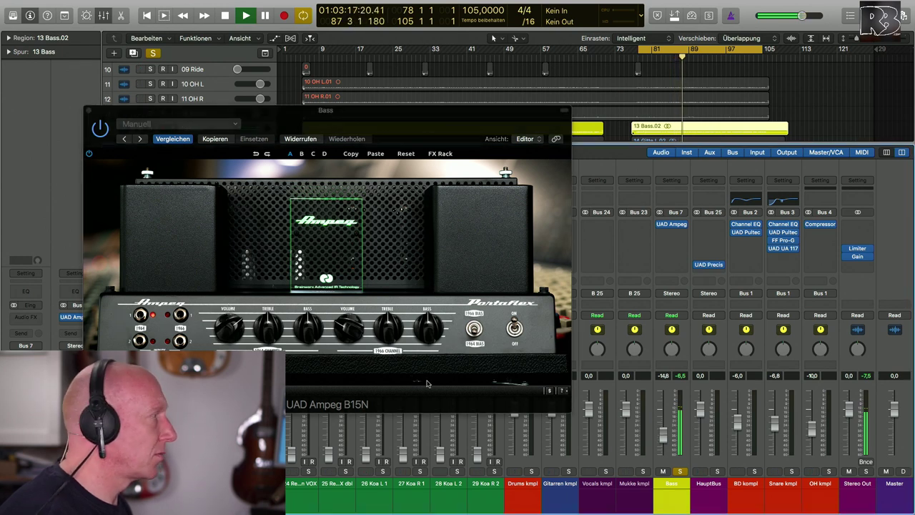
{"action": "left_click", "coordinate": [233, 343]}
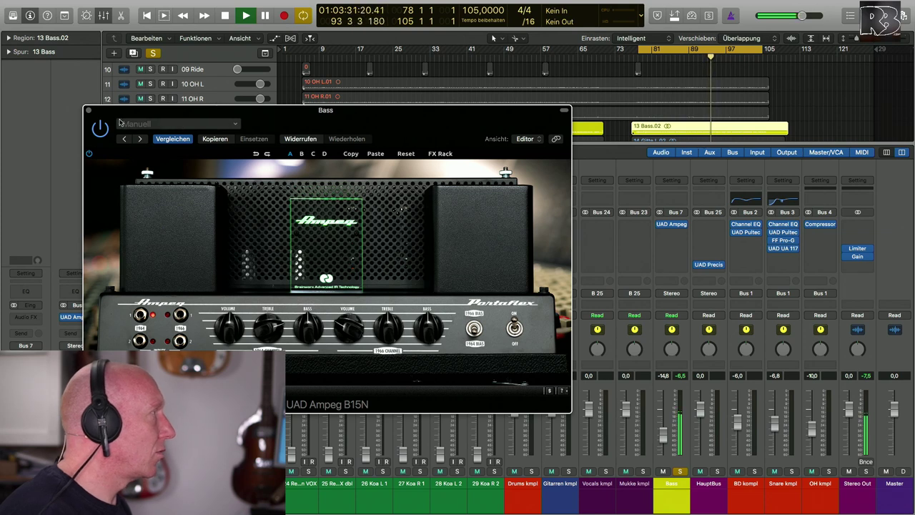
{"action": "left_click", "coordinate": [87, 110]}
{"action": "key", "text": "space"}
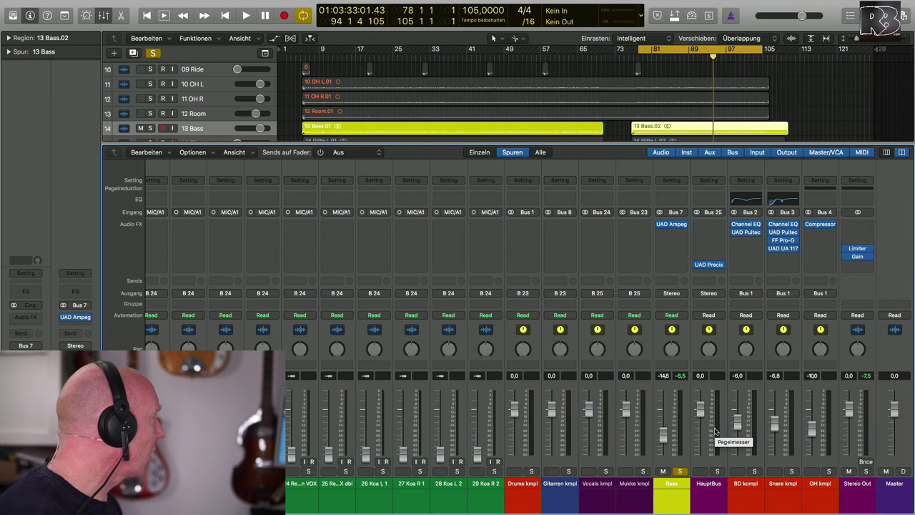
Take the Bass bus out of solo and lower its fader to -17.2 dB against the playing drums
{"action": "key", "text": "space"}
{"action": "left_click", "coordinate": [679, 471]}
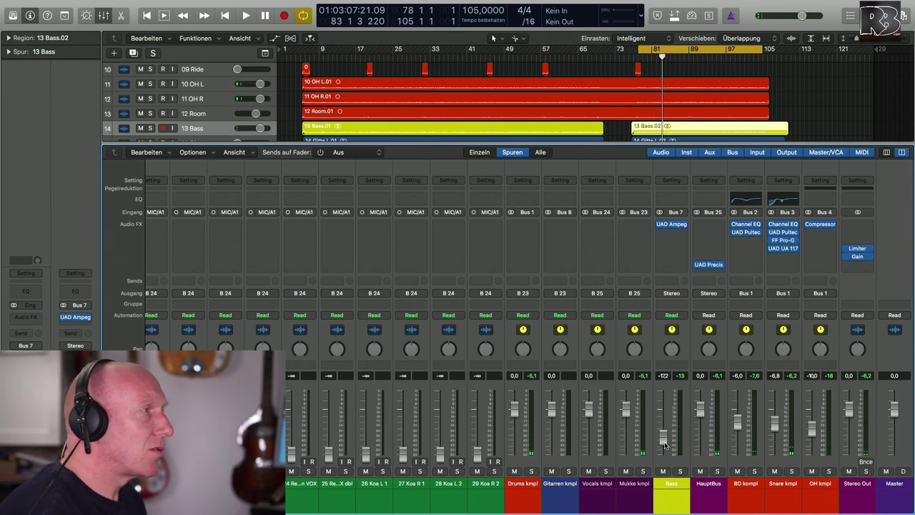
Insert a Compressor below the UAD Ampeg amp on the Bass bus and reposition its window
{"action": "left_click", "coordinate": [683, 235]}
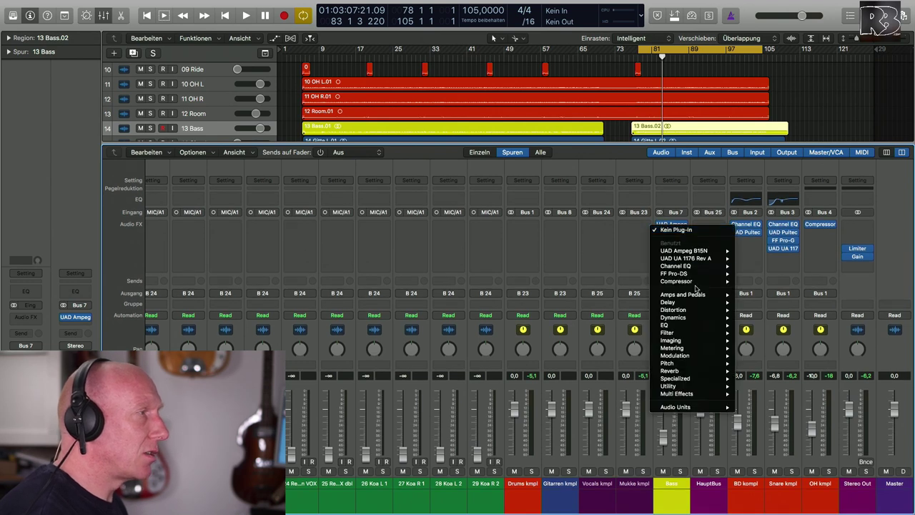
{"action": "mouse_move", "coordinate": [714, 281]}
{"action": "left_click", "coordinate": [754, 283]}
{"action": "left_click_drag", "start_coordinate": [268, 16], "coordinate": [433, 70]}
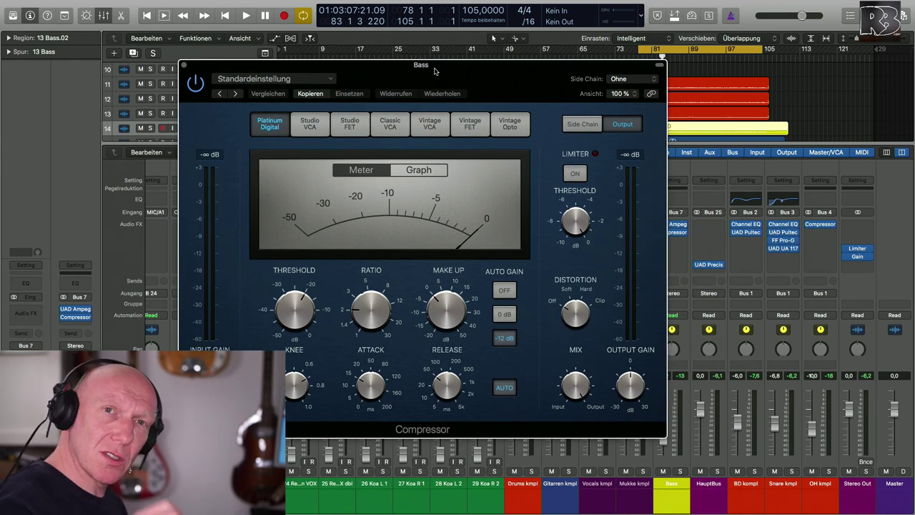
Turn off auto gain and auto release in the Bass compressor and choose the Studio VCA model
{"action": "left_click", "coordinate": [504, 315]}
{"action": "left_click", "coordinate": [504, 387]}
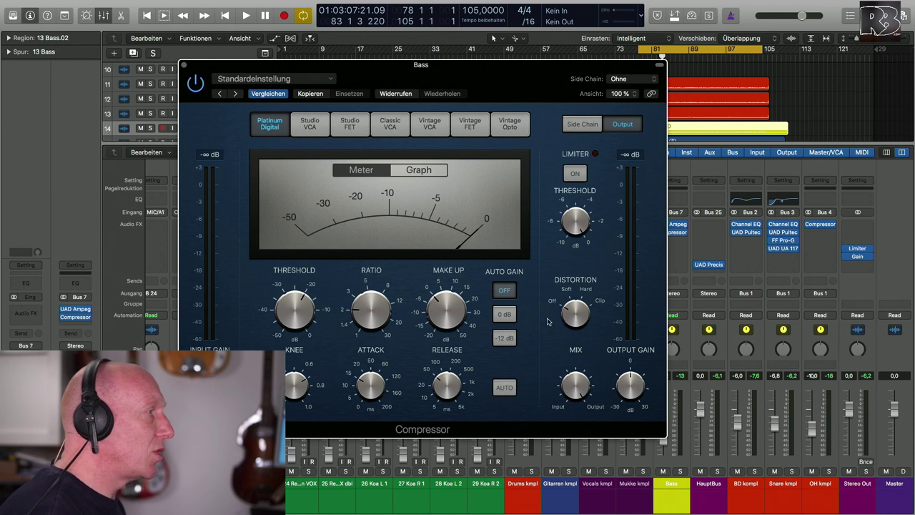
{"action": "left_click", "coordinate": [301, 127]}
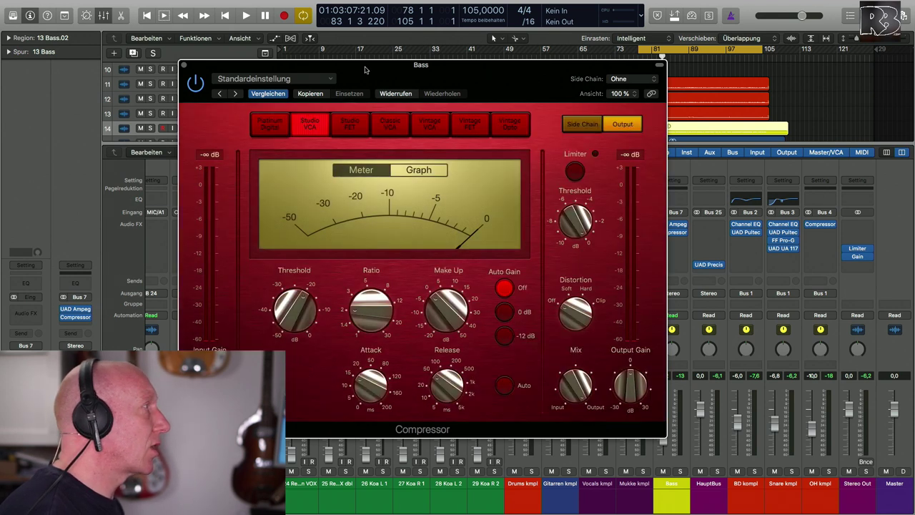
Set the Bass compressor's side chain to Bus 2, the bass drum bus
{"action": "left_click_drag", "start_coordinate": [365, 77], "coordinate": [436, 78]}
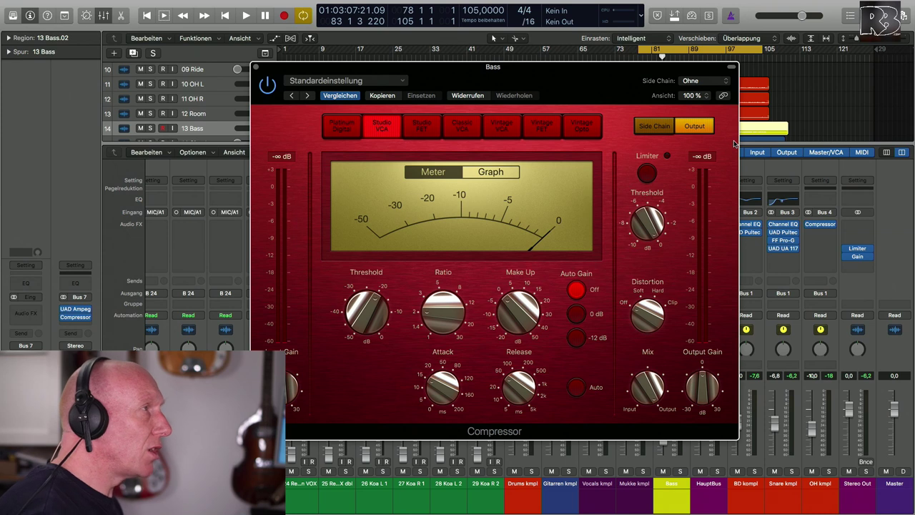
{"action": "left_click", "coordinate": [716, 81]}
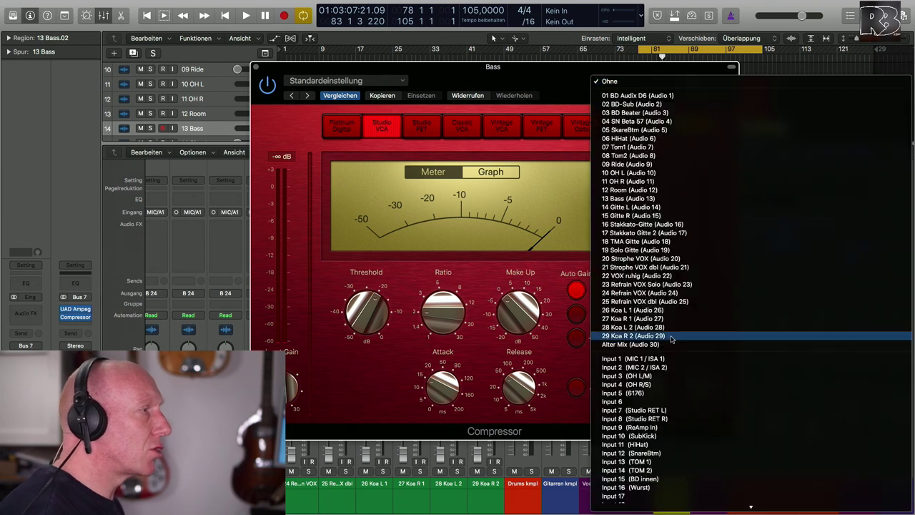
{"action": "scroll", "coordinate": [665, 340], "scroll_direction": "down", "scroll_amount": 5}
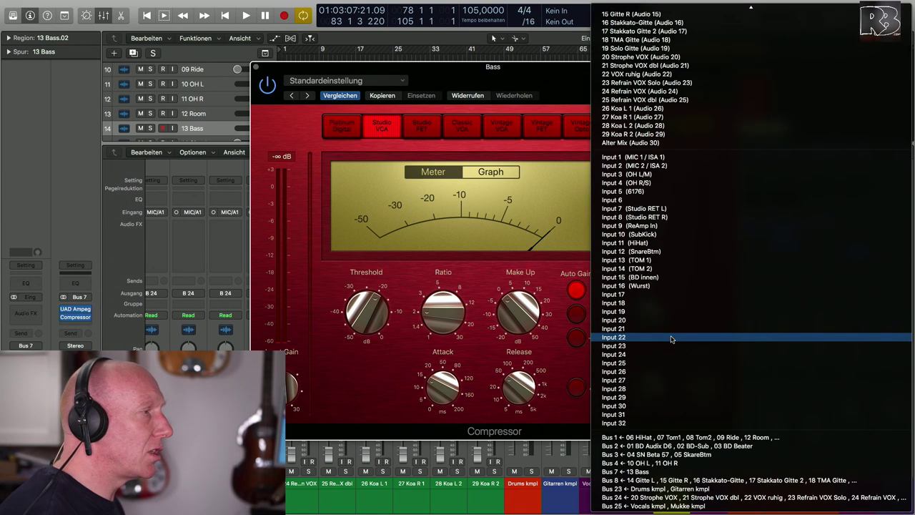
{"action": "left_click", "coordinate": [664, 445]}
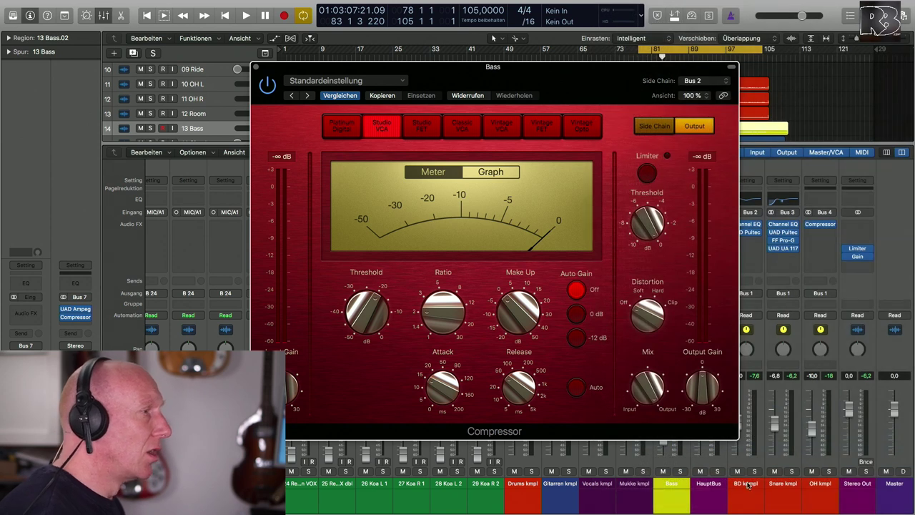
Solo the Bass bus and the BD kompl bus during playback, keeping the mixer channels visible beside the compressor
{"action": "left_click", "coordinate": [679, 471]}
{"action": "key", "text": "space"}
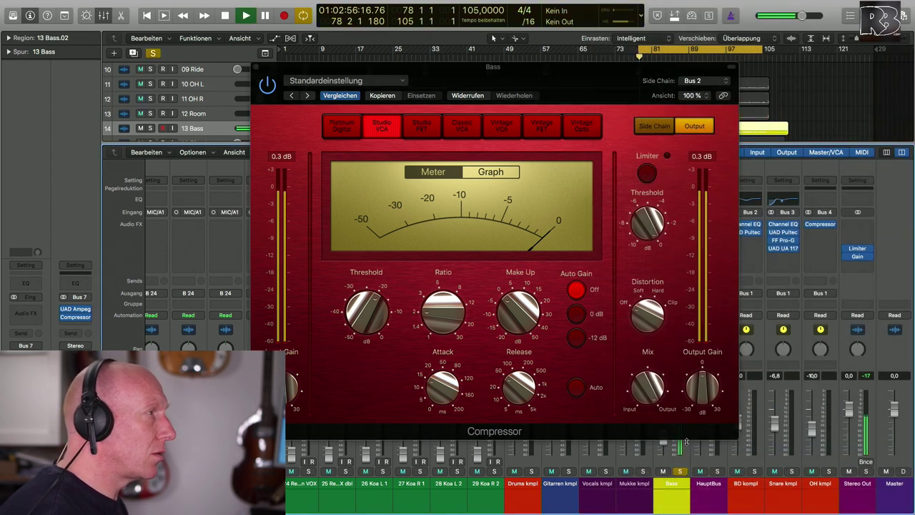
{"action": "left_click_drag", "start_coordinate": [613, 73], "coordinate": [459, 55]}
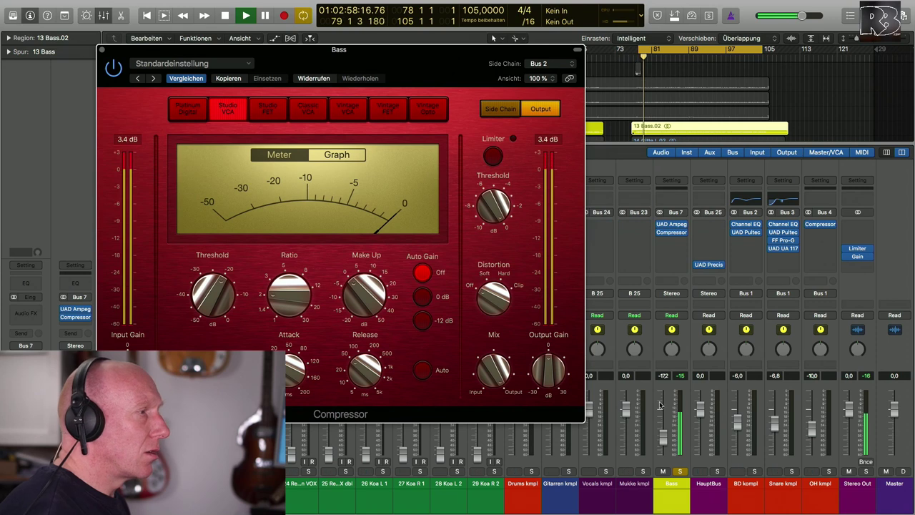
{"action": "left_click", "coordinate": [754, 471]}
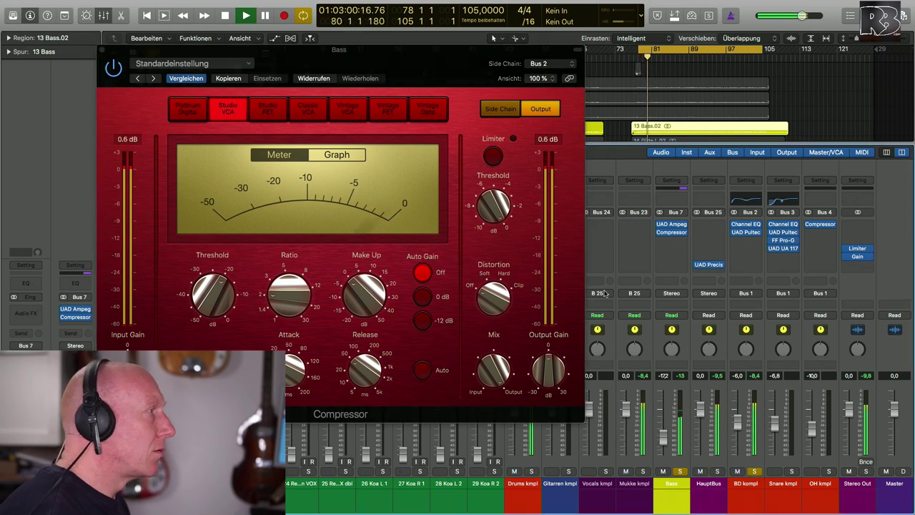
{"action": "left_click_drag", "start_coordinate": [404, 78], "coordinate": [454, 79]}
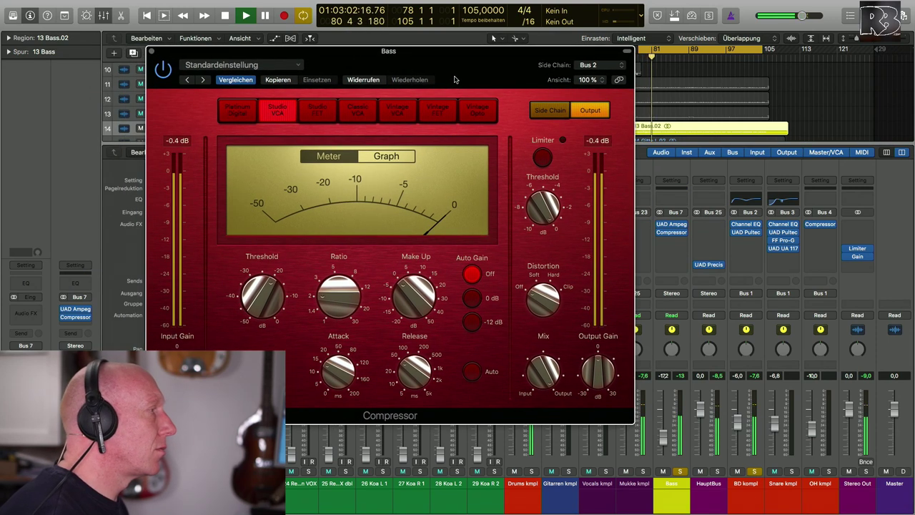
Set the Bass compressor's attack to 0.0 ms, release to 12.0 ms and threshold to -23.5 dB during playback
{"action": "mouse_move", "coordinate": [336, 375]}
{"action": "left_click_drag", "start_coordinate": [336, 376], "coordinate": [339, 394]}
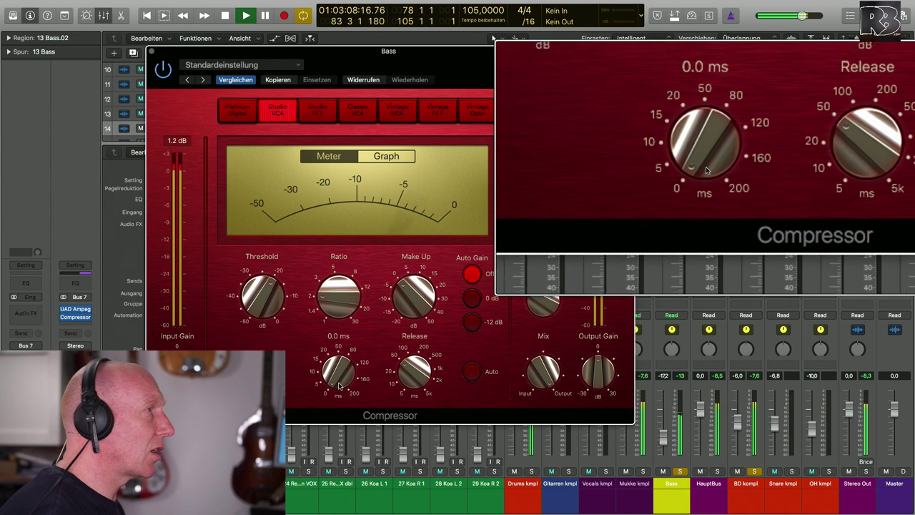
{"action": "mouse_move", "coordinate": [406, 381]}
{"action": "left_click_drag", "start_coordinate": [405, 381], "coordinate": [409, 395]}
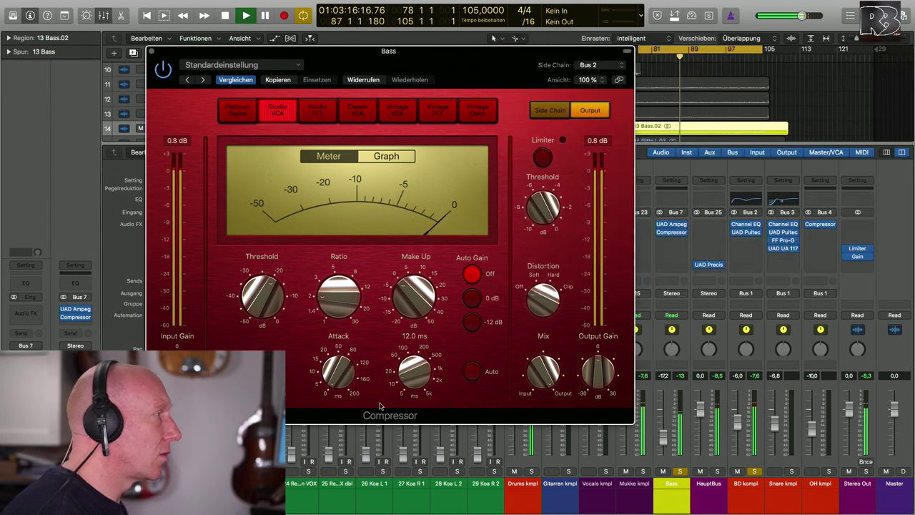
{"action": "mouse_move", "coordinate": [279, 309]}
{"action": "left_click_drag", "start_coordinate": [271, 306], "coordinate": [264, 314]}
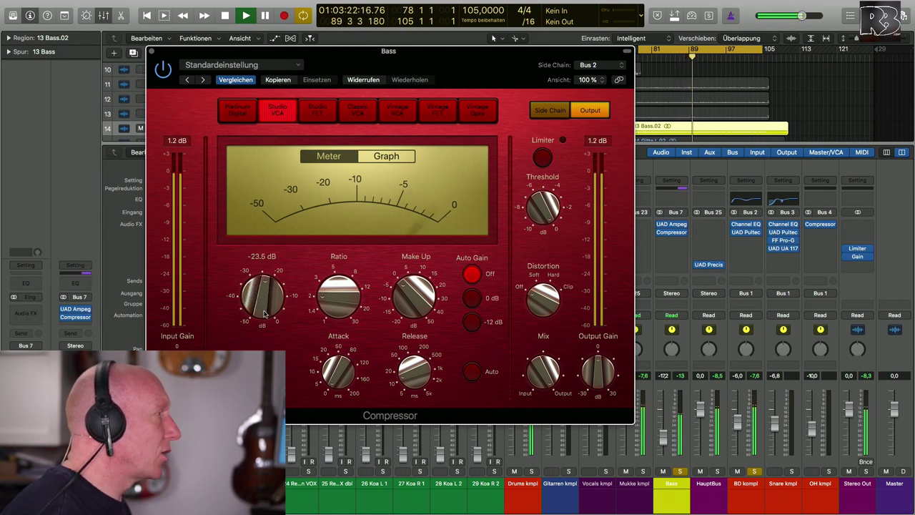
Close the compressor, clear all solos and lower the Bass bus fader to -19.0 dB against the playing drums
{"action": "left_click", "coordinate": [151, 52]}
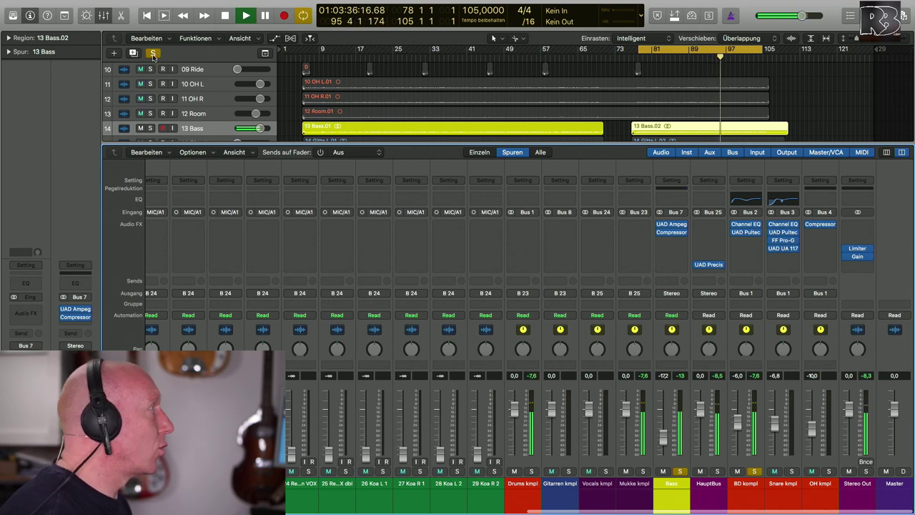
{"action": "left_click", "coordinate": [152, 55]}
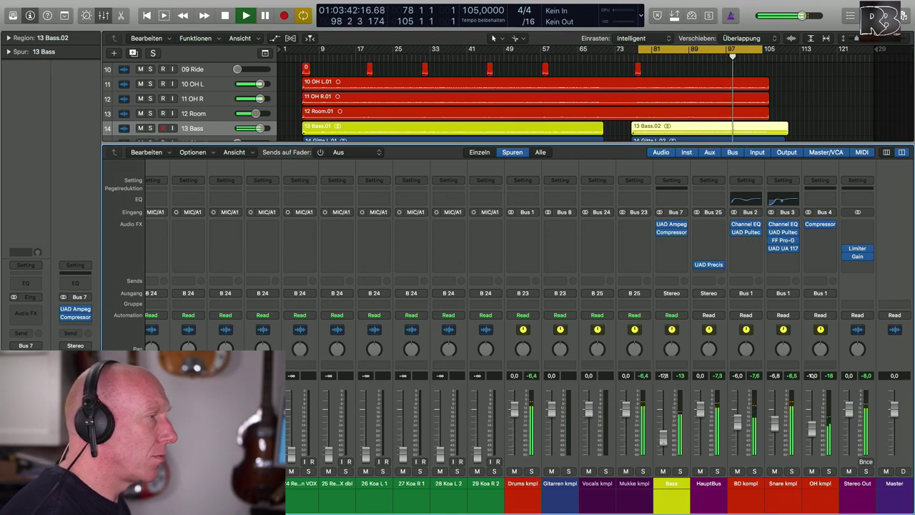
{"action": "key", "text": "space"}
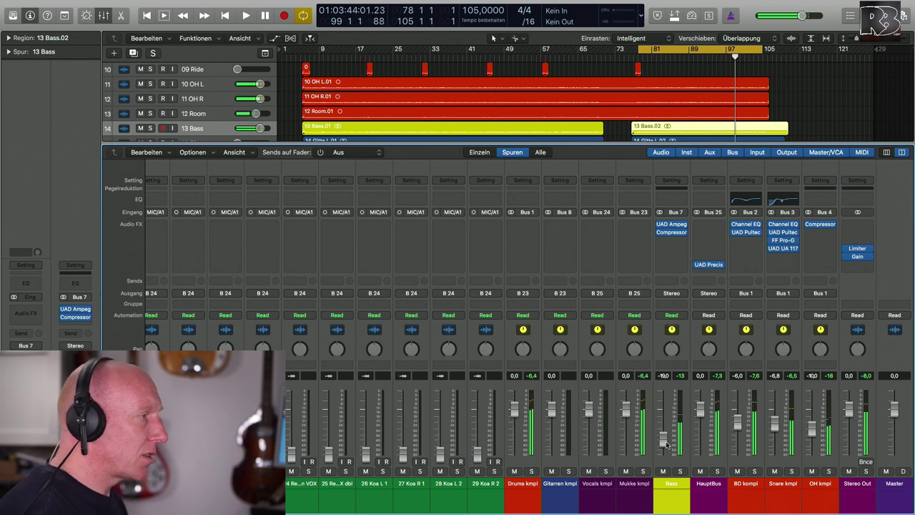
Pan 14 Gitte L to -64 and 15 Gitte R to +63, and set both track faders to 0.0 dB
{"action": "scroll", "coordinate": [643, 447], "scroll_direction": "left", "scroll_amount": 15}
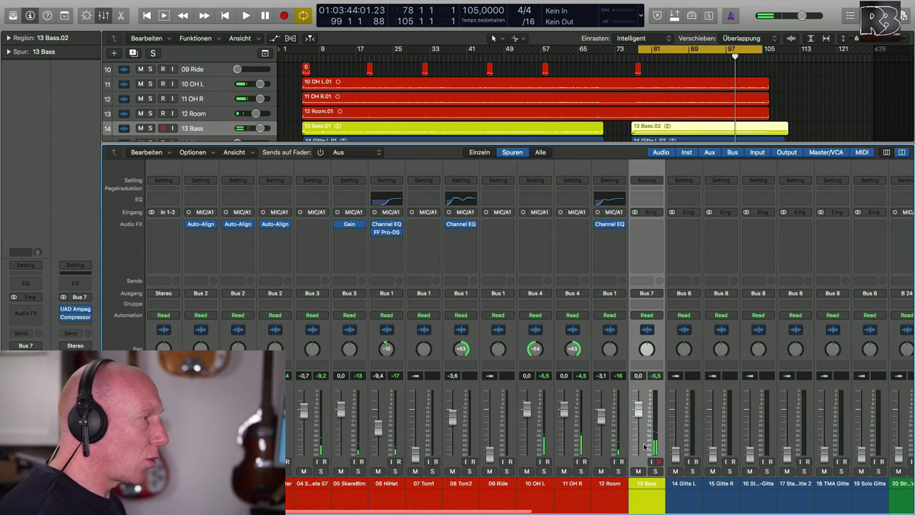
{"action": "scroll", "coordinate": [643, 447], "scroll_direction": "right", "scroll_amount": 1}
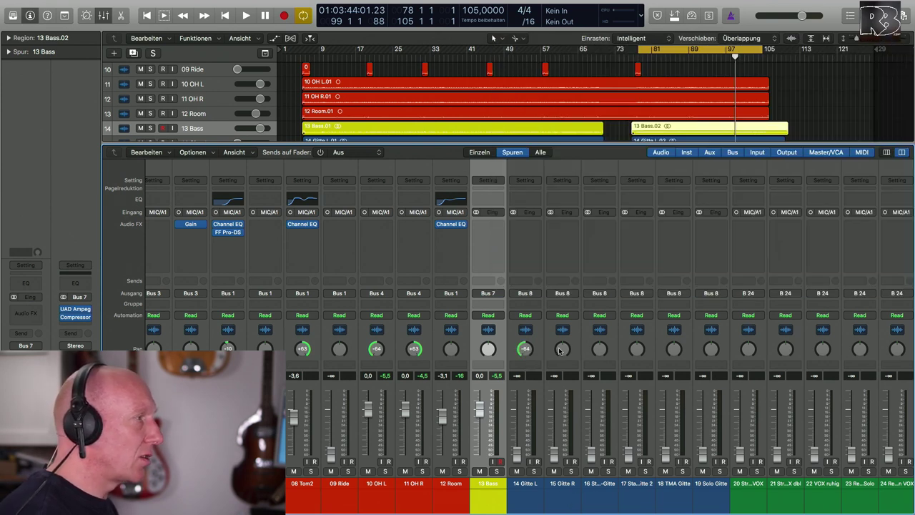
{"action": "left_click", "coordinate": [526, 500]}
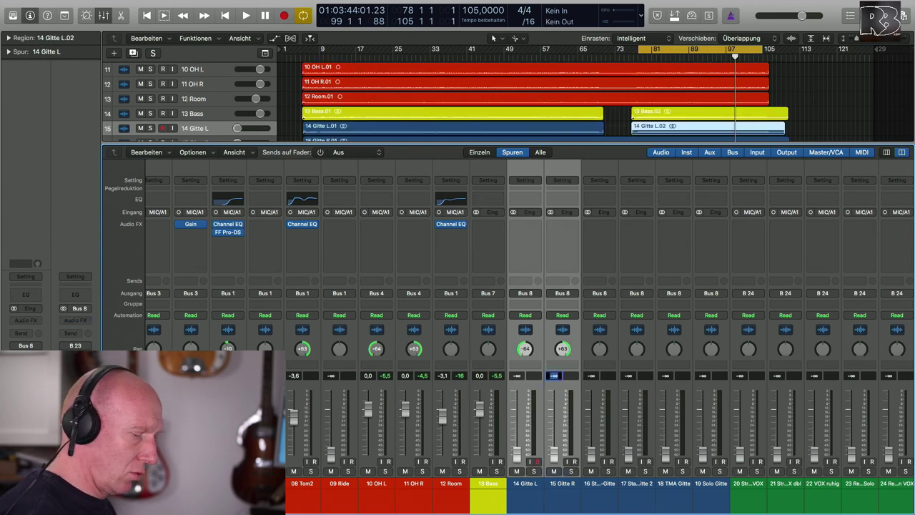
{"action": "type", "text": "0"}
{"action": "key", "text": "Return"}
{"action": "left_click", "coordinate": [534, 497]}
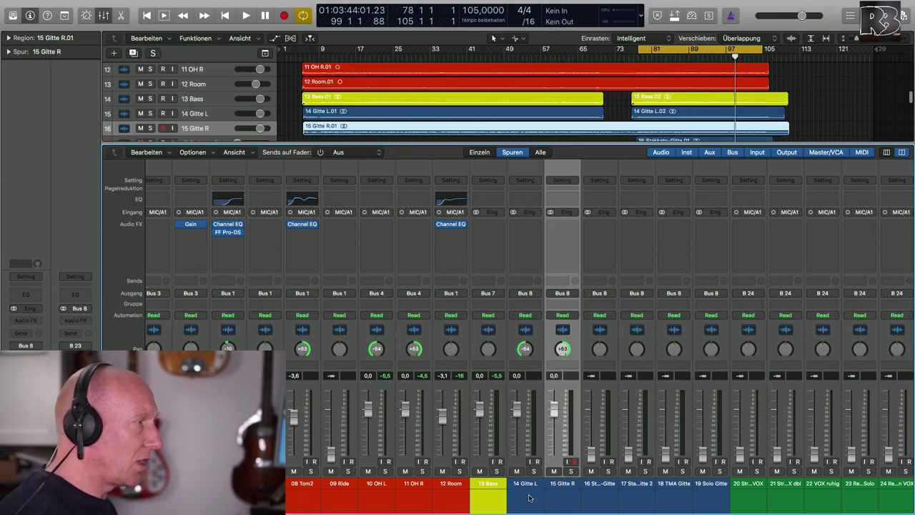
Listen to 14 Gitte L in solo, switch the solo to 13 Bass and listen to it as well
{"action": "left_click", "coordinate": [534, 472]}
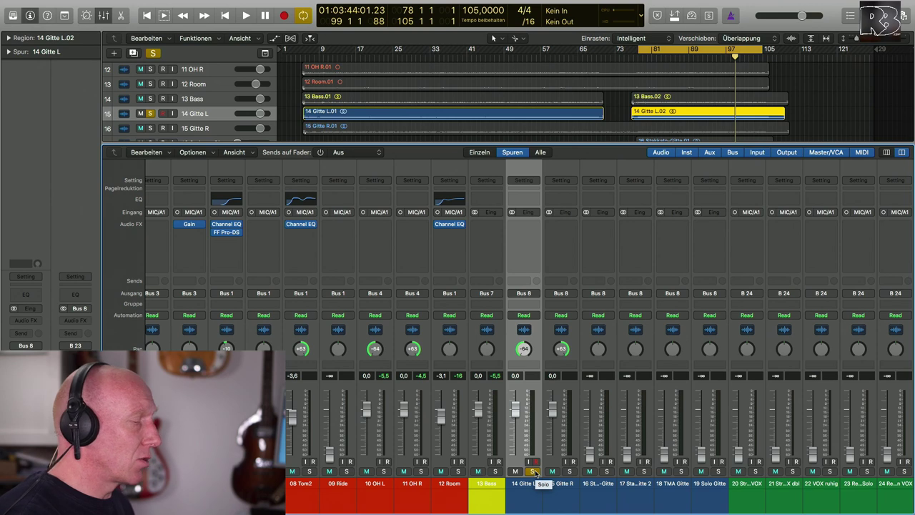
{"action": "key", "text": "space"}
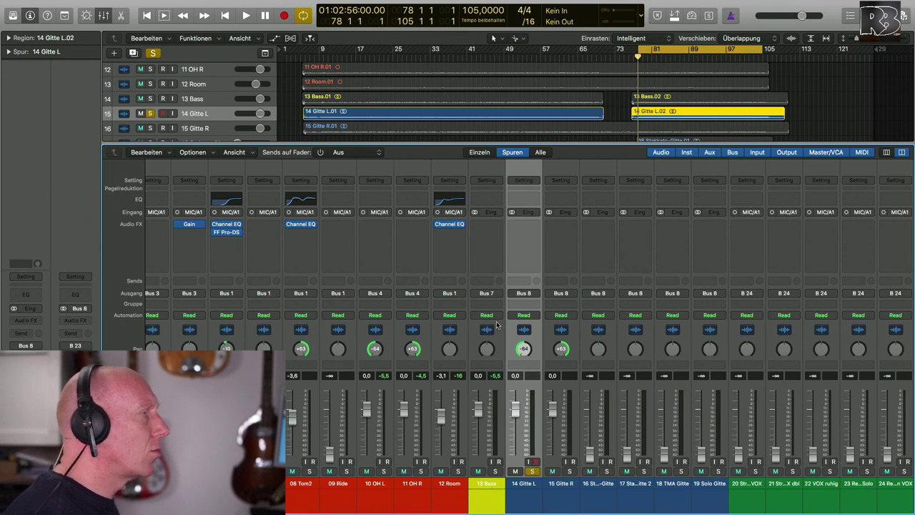
{"action": "key", "text": "space"}
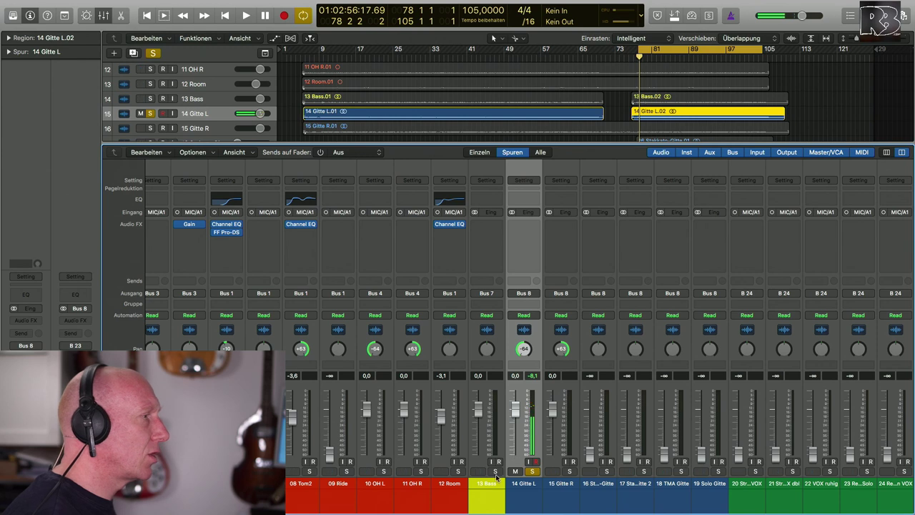
{"action": "left_click", "coordinate": [495, 474]}
{"action": "key", "text": "space"}
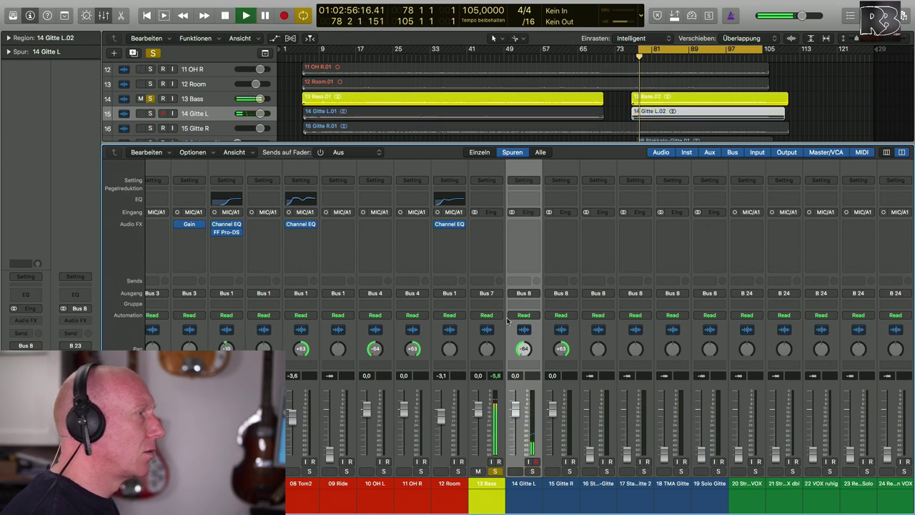
{"action": "key", "text": "space"}
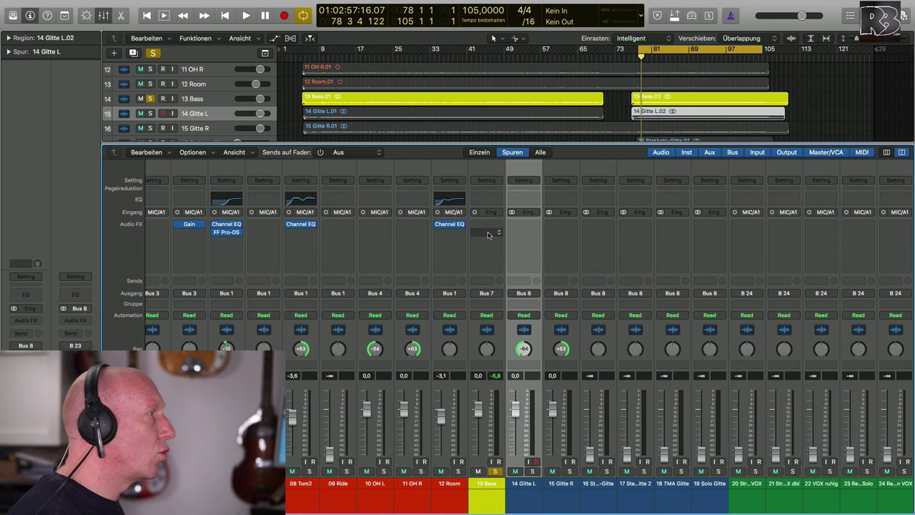
{"action": "key", "text": "space"}
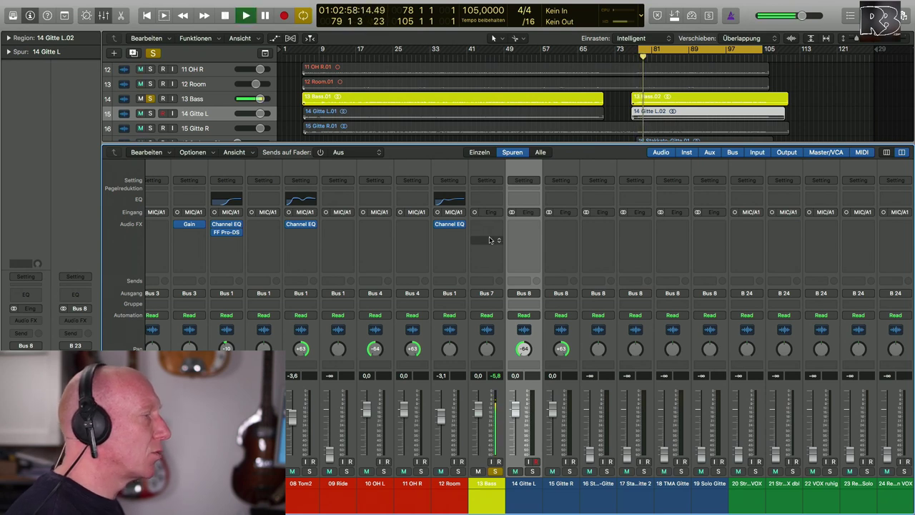
Switch the six guitar tracks from 14 Gitte L through 19 Solo Gitte from stereo to mono format
{"action": "left_click", "coordinate": [511, 213]}
{"action": "left_click", "coordinate": [549, 212]}
{"action": "left_click", "coordinate": [585, 212]}
{"action": "left_click", "coordinate": [623, 212]}
{"action": "left_click", "coordinate": [660, 213]}
{"action": "left_click", "coordinate": [697, 212]}
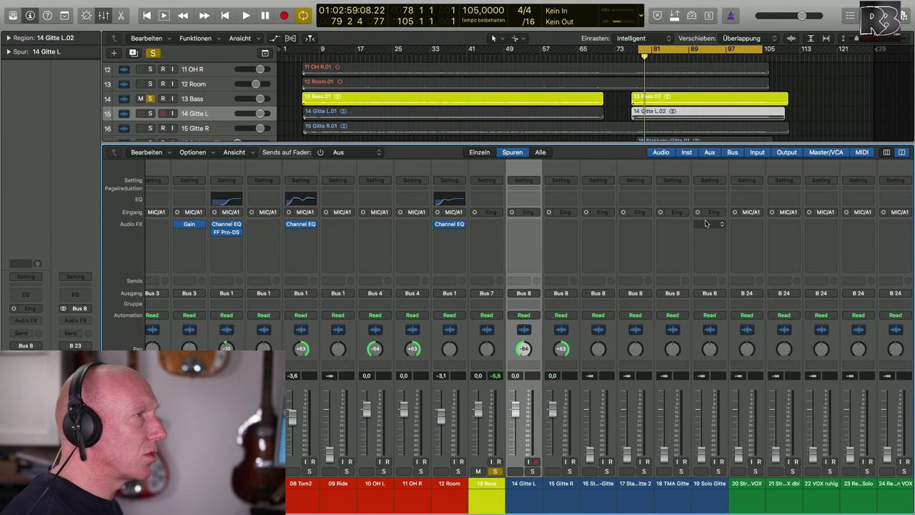
Pull the 14 Gitte L and 15 Gitte R faders down to -∞ during playback and clear the solo
{"action": "scroll", "coordinate": [704, 224], "scroll_direction": "left", "scroll_amount": 5}
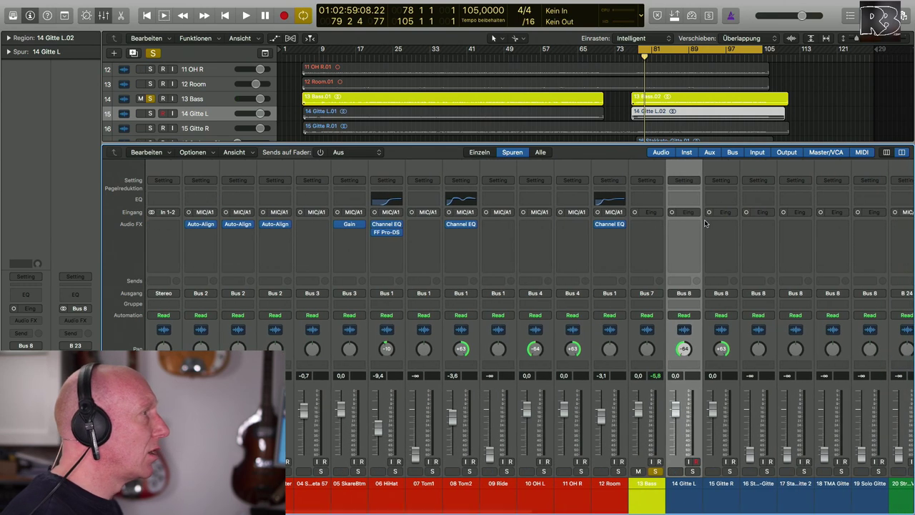
{"action": "scroll", "coordinate": [705, 224], "scroll_direction": "right", "scroll_amount": 15}
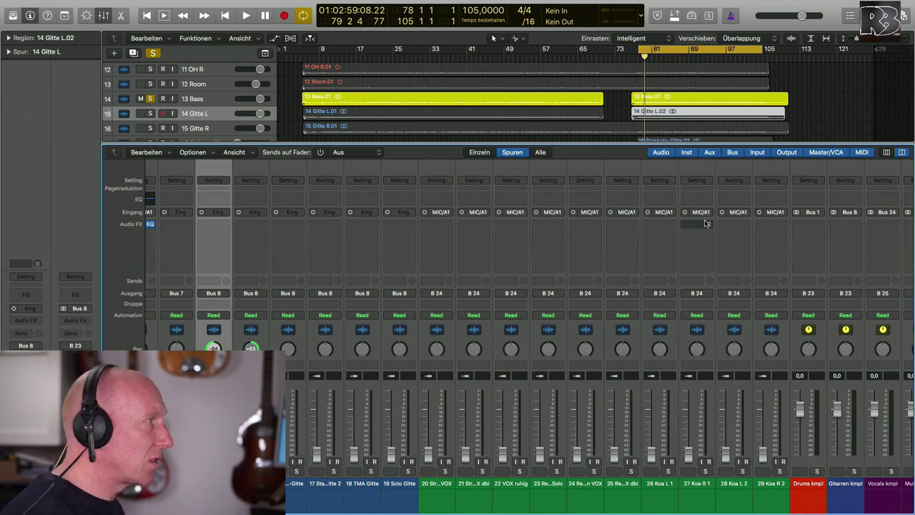
{"action": "scroll", "coordinate": [705, 224], "scroll_direction": "left", "scroll_amount": 10}
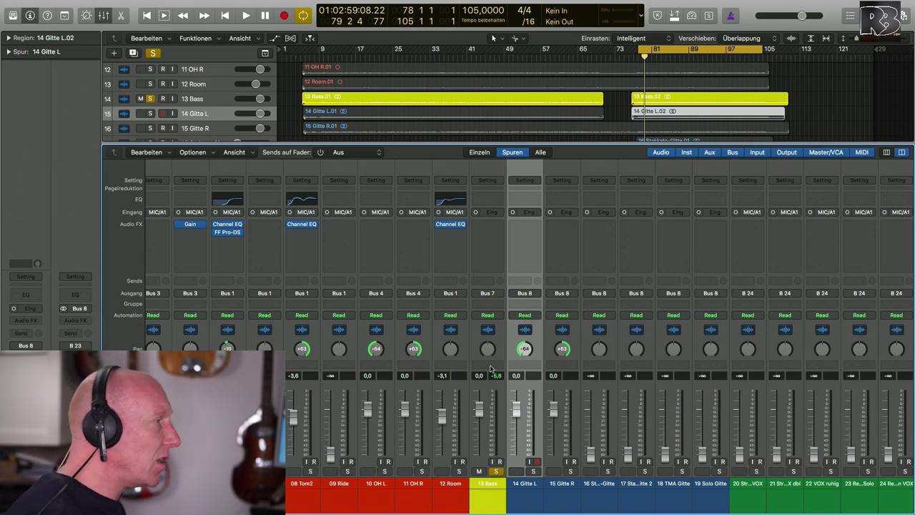
{"action": "key", "text": "space"}
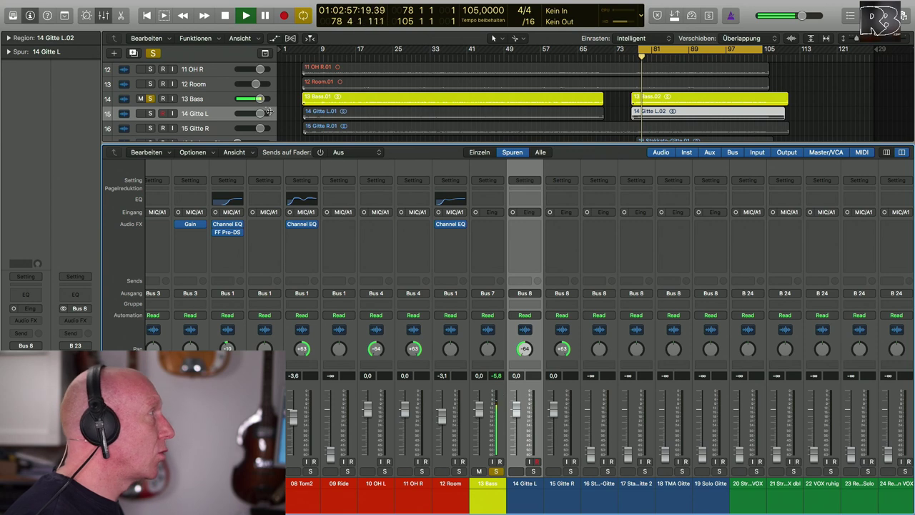
{"action": "left_click_drag", "start_coordinate": [516, 409], "coordinate": [516, 512]}
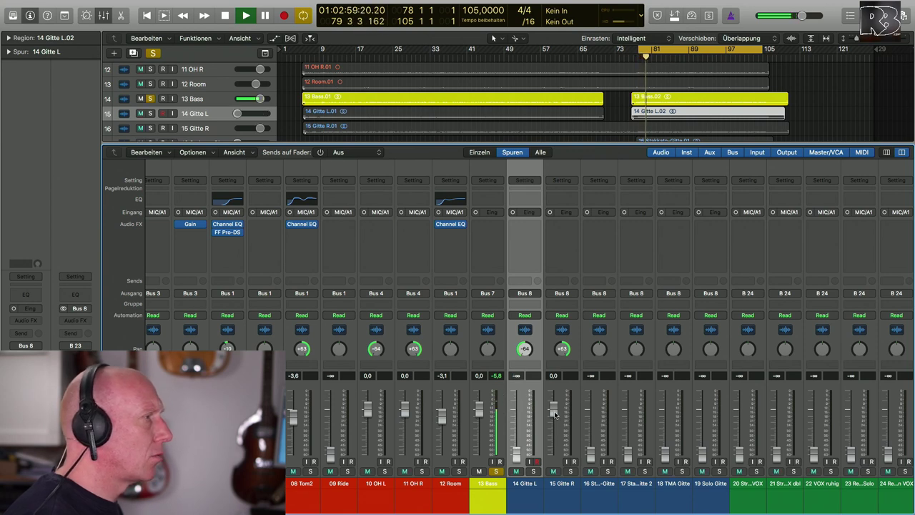
{"action": "left_click_drag", "start_coordinate": [554, 409], "coordinate": [553, 454]}
{"action": "left_click", "coordinate": [153, 53]}
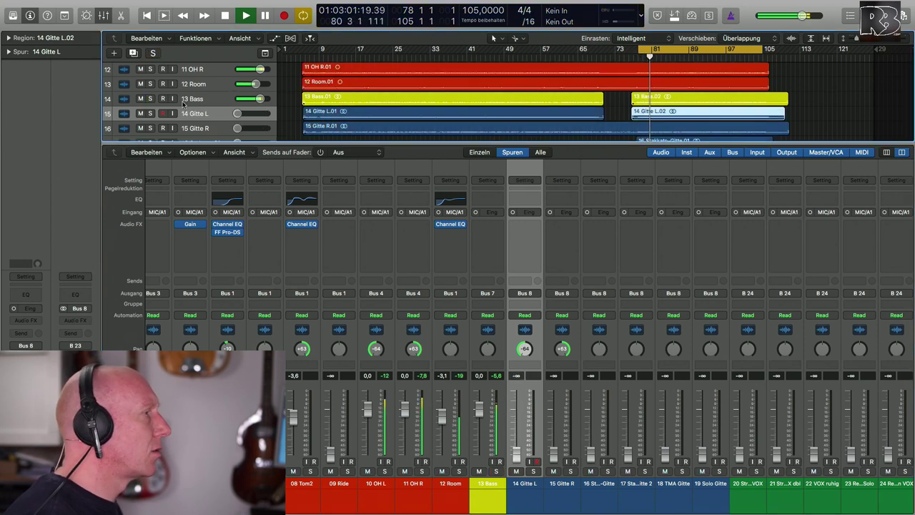
Raise the 14 Gitte L fader to 0.0 dB, solo the track and listen to it
{"action": "scroll", "coordinate": [522, 422], "scroll_direction": "right", "scroll_amount": 2}
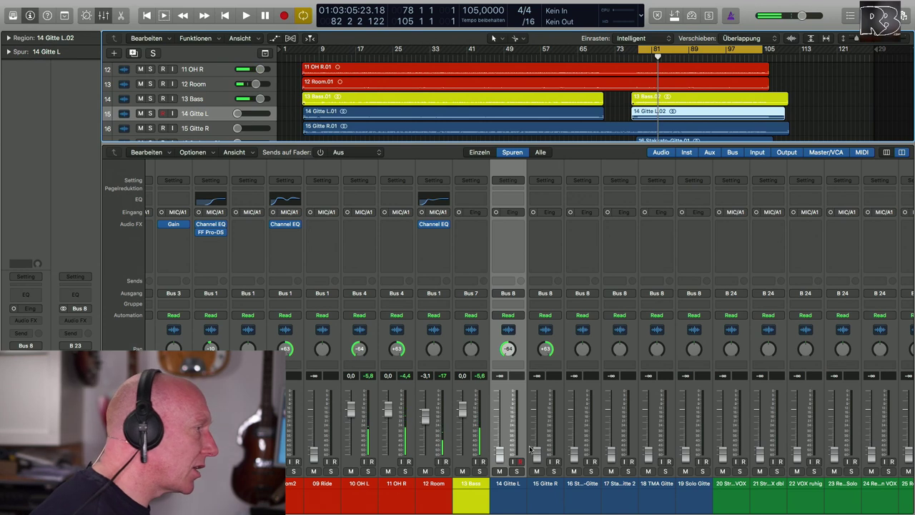
{"action": "left_click_drag", "start_coordinate": [500, 455], "coordinate": [500, 413]}
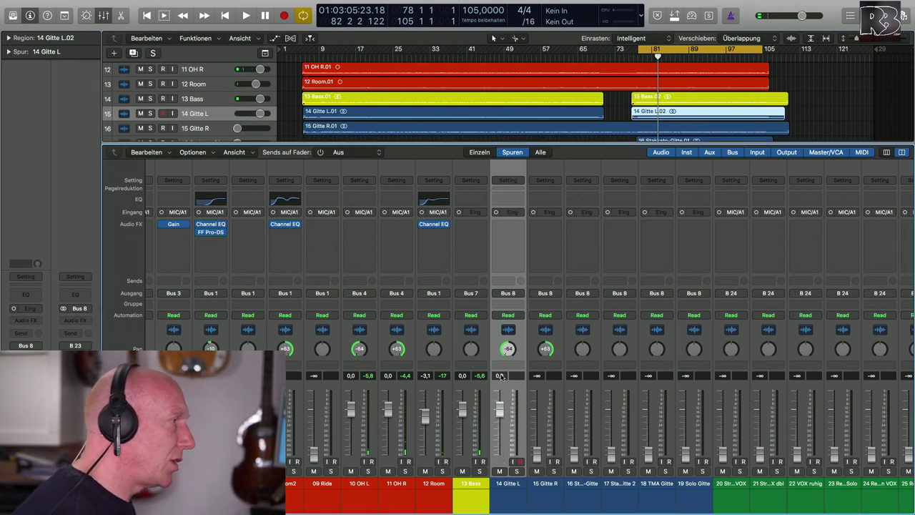
{"action": "left_click", "coordinate": [516, 472]}
{"action": "key", "text": "space"}
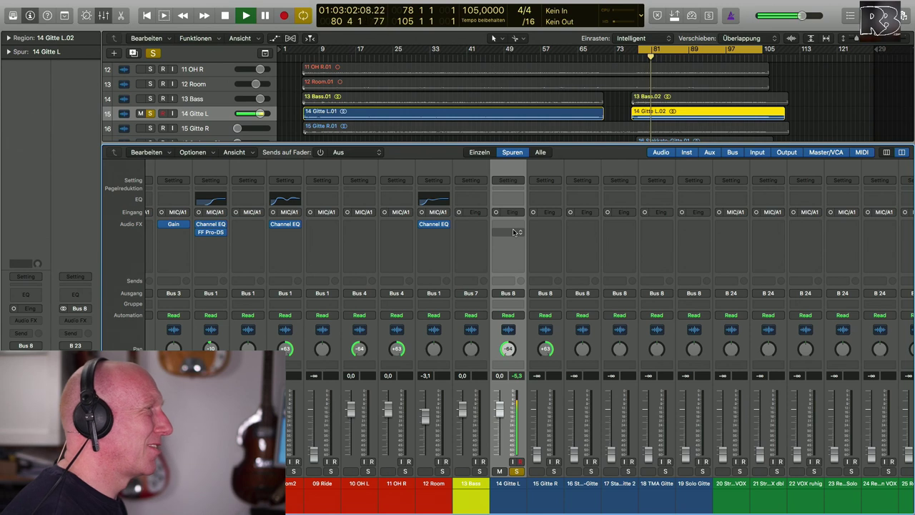
{"action": "key", "text": "space"}
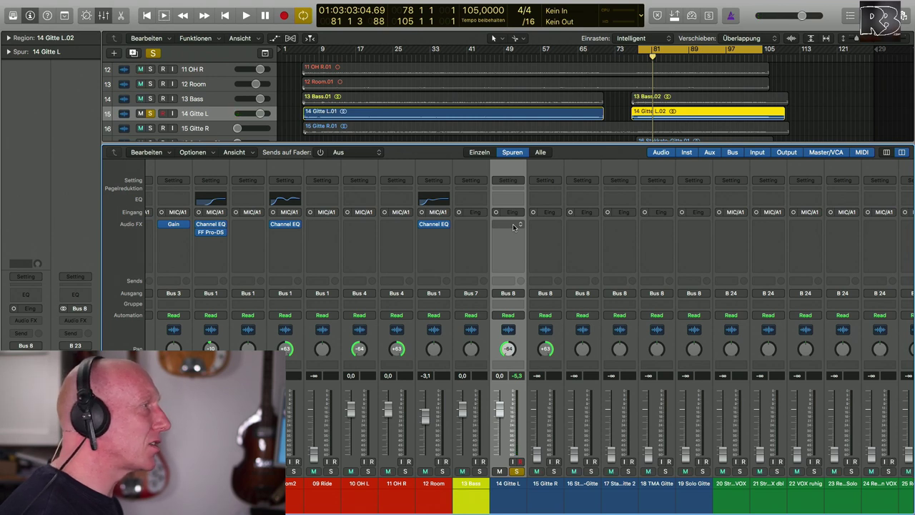
{"action": "key", "text": "space"}
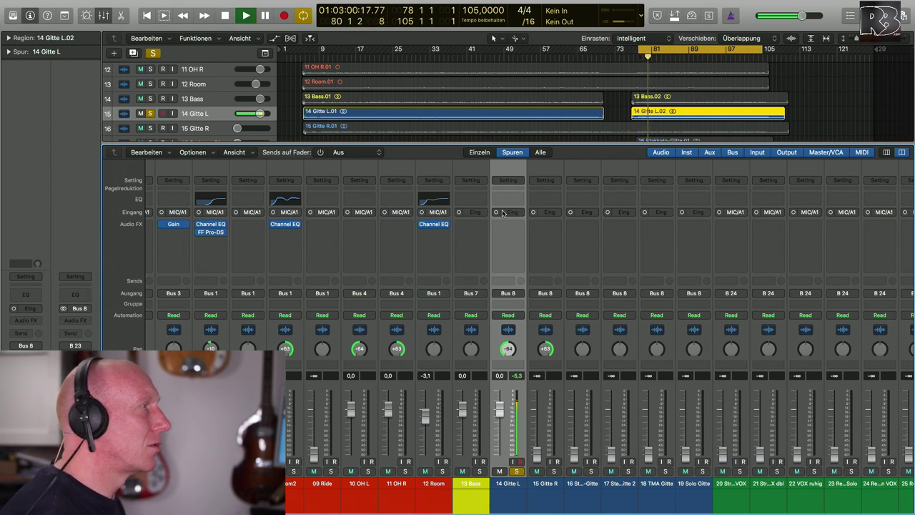
{"action": "key", "text": "space"}
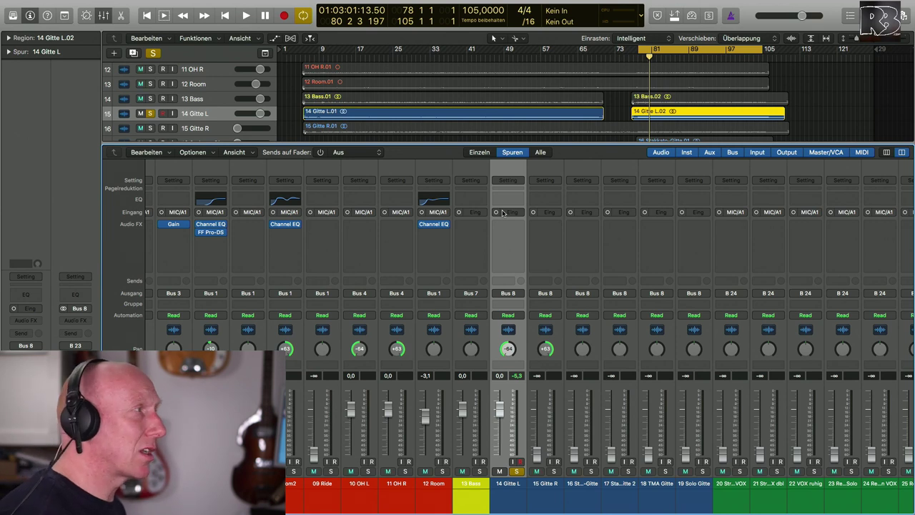
{"action": "scroll", "coordinate": [503, 212], "scroll_direction": "left", "scroll_amount": 1}
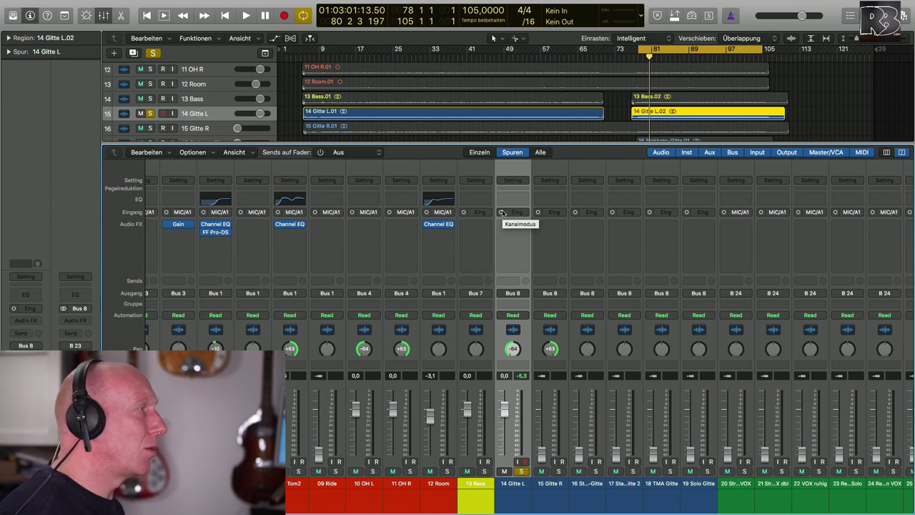
Insert a Channel EQ on 14 Gitte L and set its low cut to 112 Hz during playback
{"action": "key", "text": "space"}
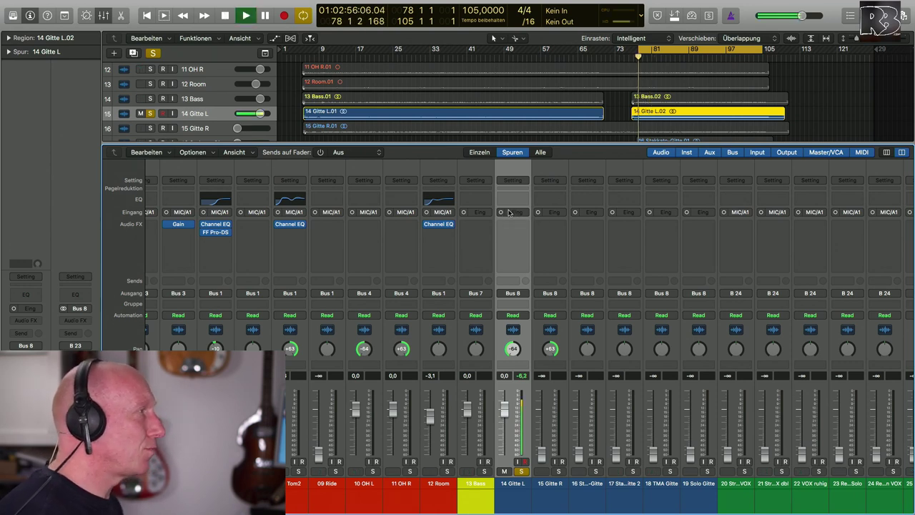
{"action": "double_click", "coordinate": [513, 200]}
{"action": "left_click_drag", "start_coordinate": [180, 17], "coordinate": [392, 67]}
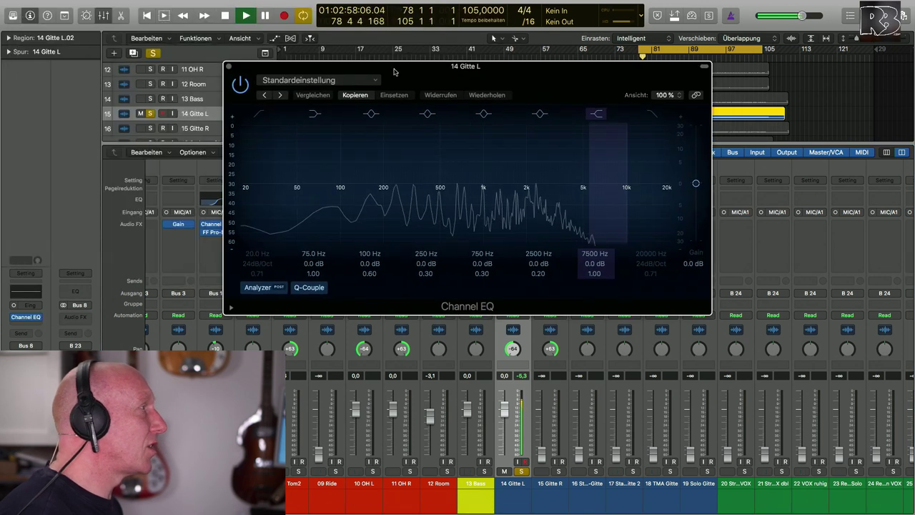
{"action": "left_click", "coordinate": [267, 259]}
{"action": "left_click_drag", "start_coordinate": [267, 259], "coordinate": [267, 214]}
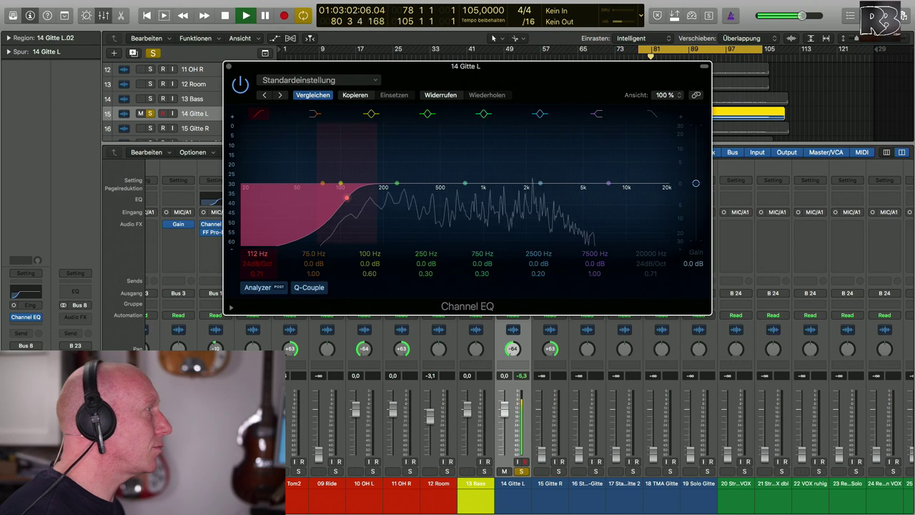
{"action": "left_click_drag", "start_coordinate": [267, 215], "coordinate": [334, 212]}
{"action": "key", "text": "space"}
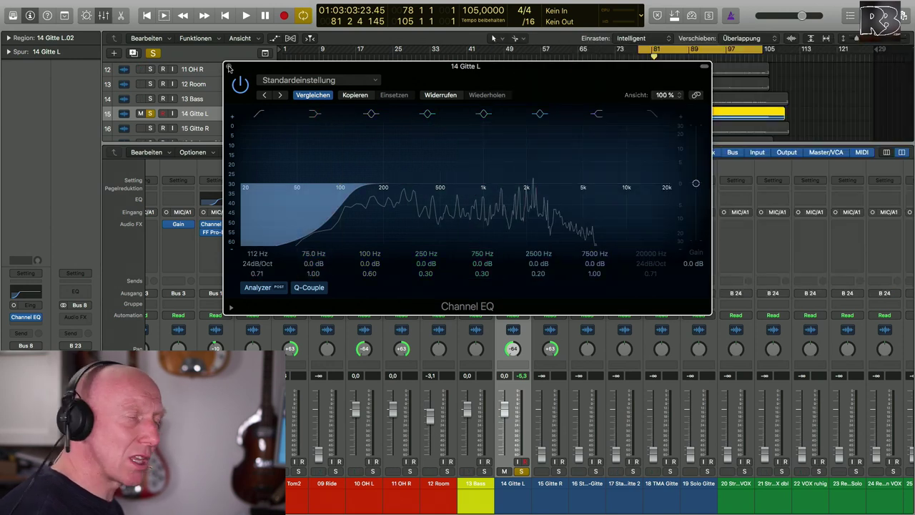
{"action": "left_click", "coordinate": [229, 67]}
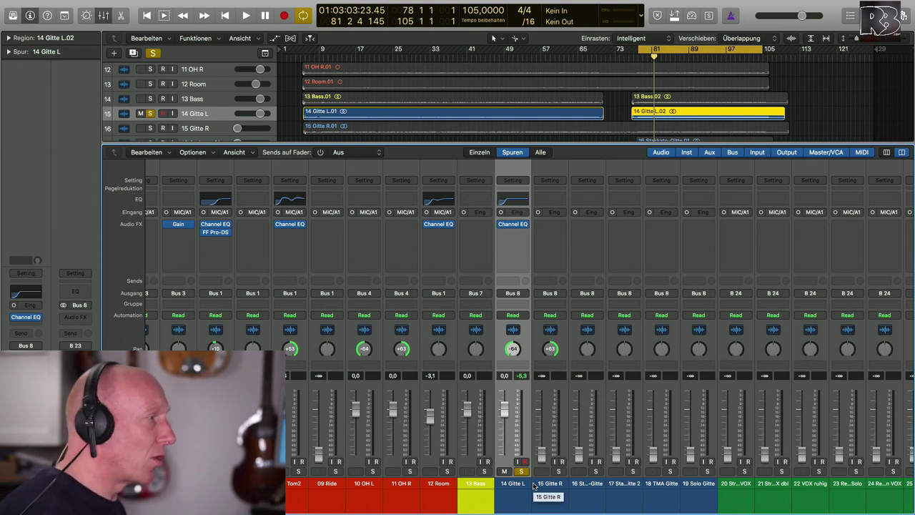
Set the 15 Gitte R fader to 0.0 dB, switch the solo to that track and listen to it
{"action": "scroll", "coordinate": [536, 480], "scroll_direction": "right", "scroll_amount": 2}
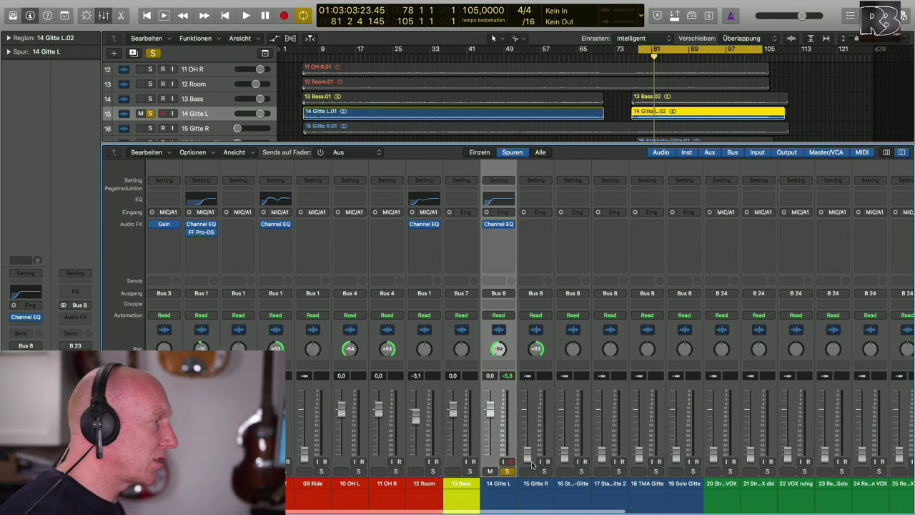
{"action": "left_click", "coordinate": [532, 386], "text": "alt"}
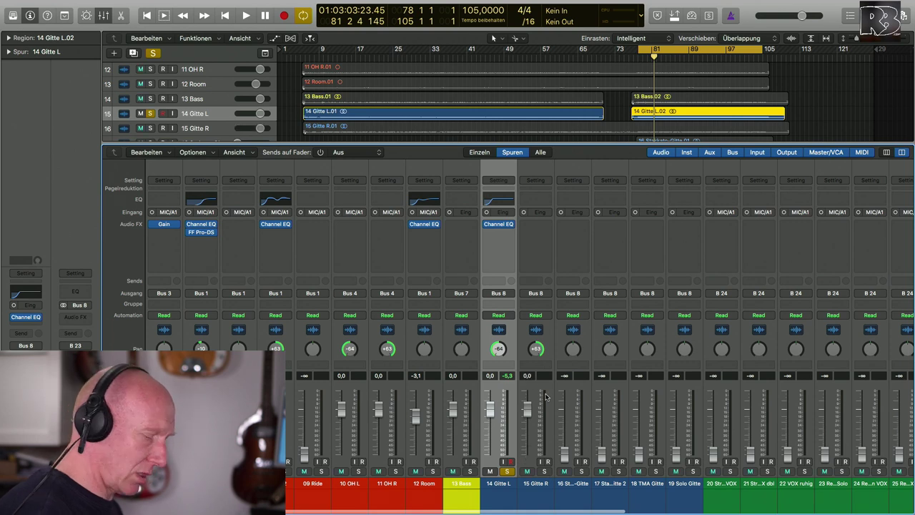
{"action": "left_click", "coordinate": [545, 472], "text": "alt"}
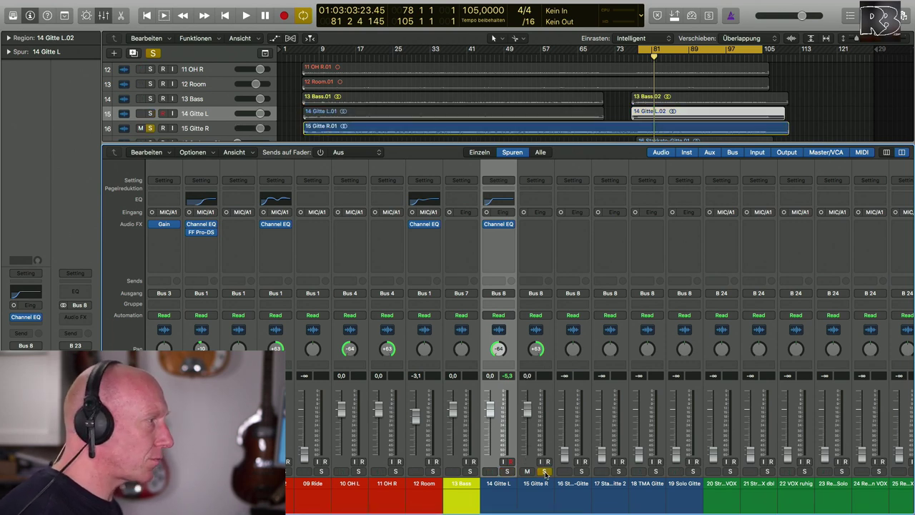
{"action": "key", "text": "space"}
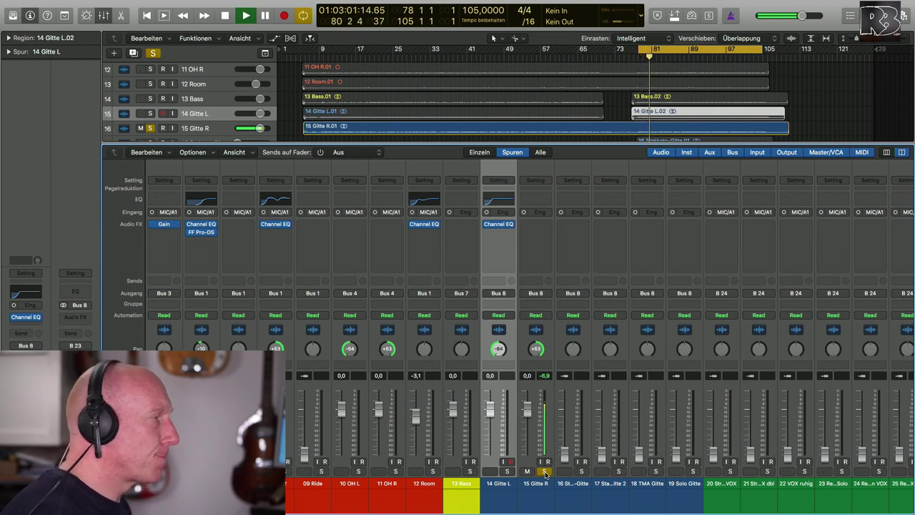
{"action": "key", "text": "space"}
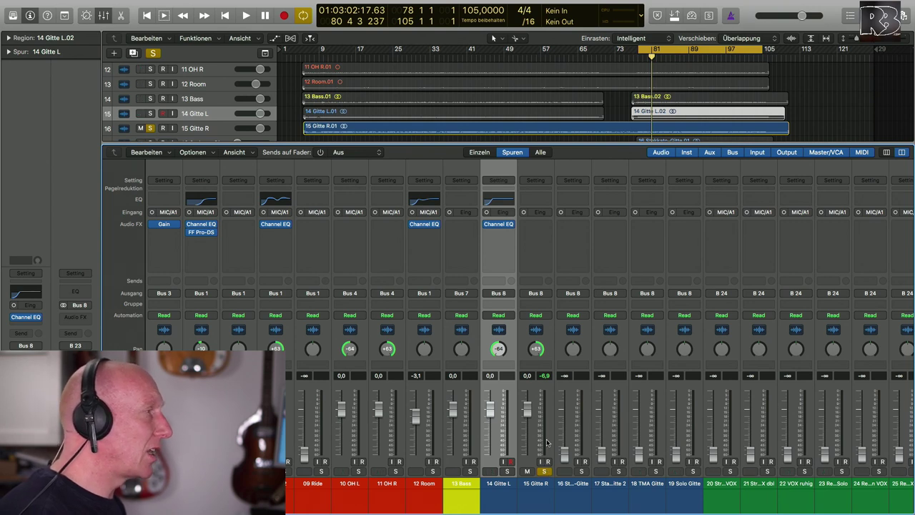
Insert a Channel EQ on 15 Gitte R and set its low cut to 98 Hz during playback
{"action": "key", "text": "space"}
{"action": "left_click", "coordinate": [536, 200]}
{"action": "left_click_drag", "start_coordinate": [262, 35], "coordinate": [599, 141]}
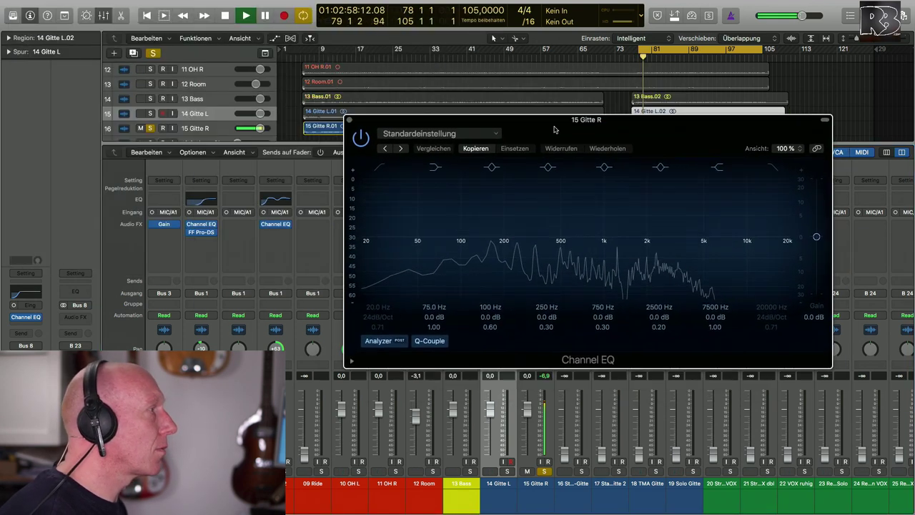
{"action": "left_click", "coordinate": [380, 167]}
{"action": "mouse_move", "coordinate": [363, 292]}
{"action": "left_mouse_down"}
{"action": "mouse_move", "coordinate": [459, 283]}
{"action": "mouse_move", "coordinate": [449, 283]}
{"action": "left_mouse_up"}
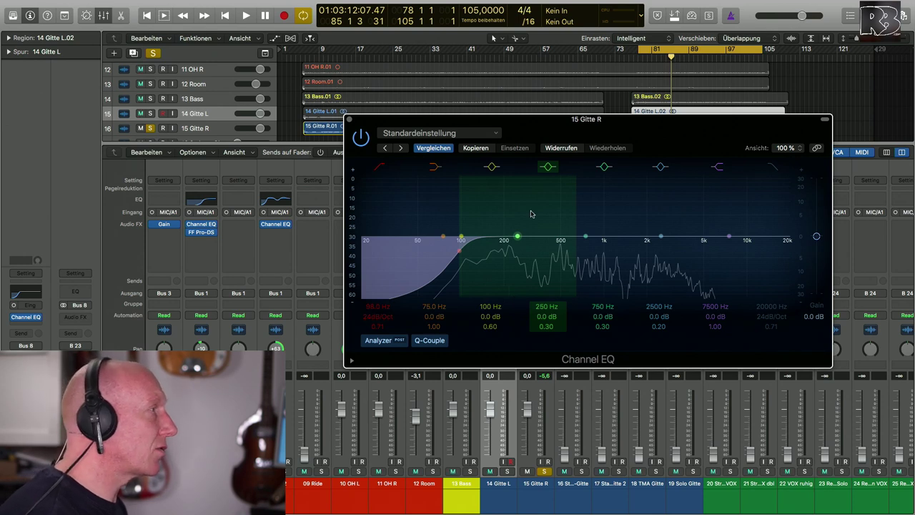
Remove the Channel EQ from 14 Gitte L
{"action": "left_click_drag", "start_coordinate": [500, 120], "coordinate": [141, 154]}
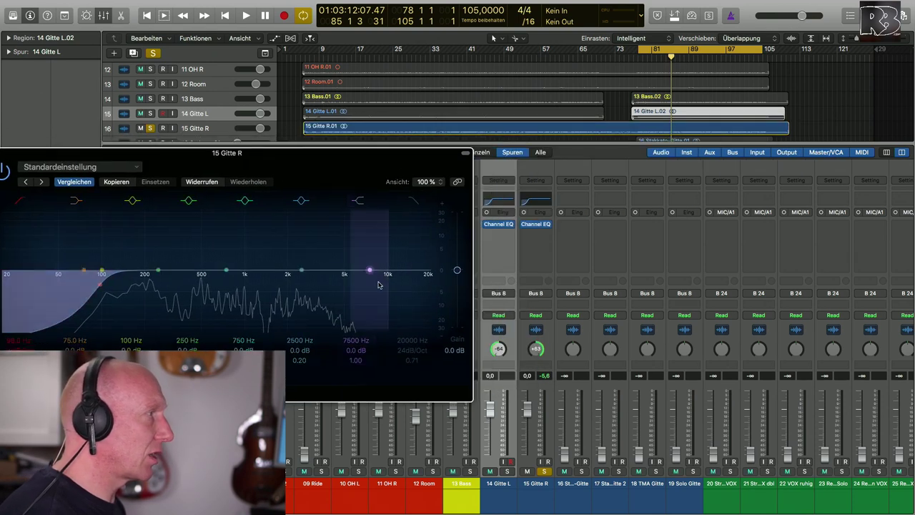
{"action": "left_click", "coordinate": [516, 229]}
{"action": "key", "text": "Escape"}
{"action": "left_click_drag", "start_coordinate": [310, 152], "coordinate": [648, 129]}
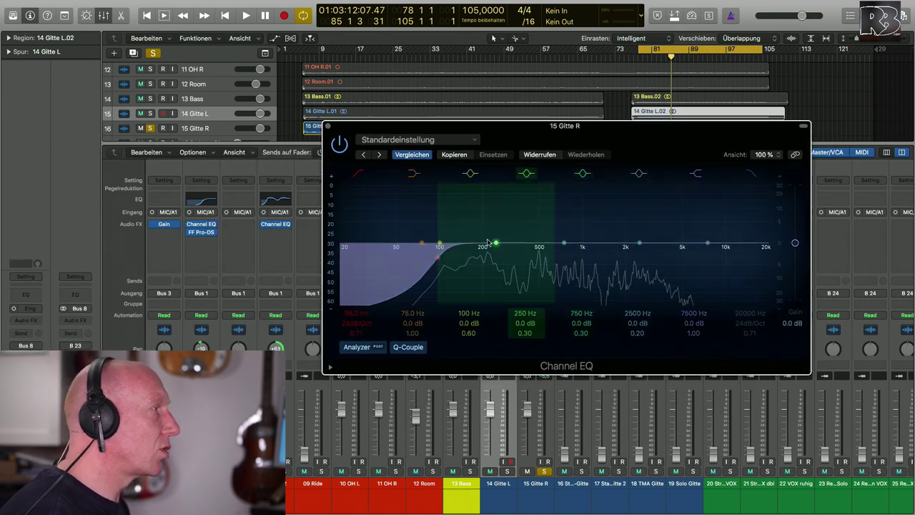
Boost the 250 Hz band of the 15 Gitte R EQ by 9.5 dB and sweep it to 670 Hz during playback
{"action": "key", "text": "space"}
{"action": "left_click_drag", "start_coordinate": [495, 242], "coordinate": [562, 217]}
{"action": "key", "text": "space"}
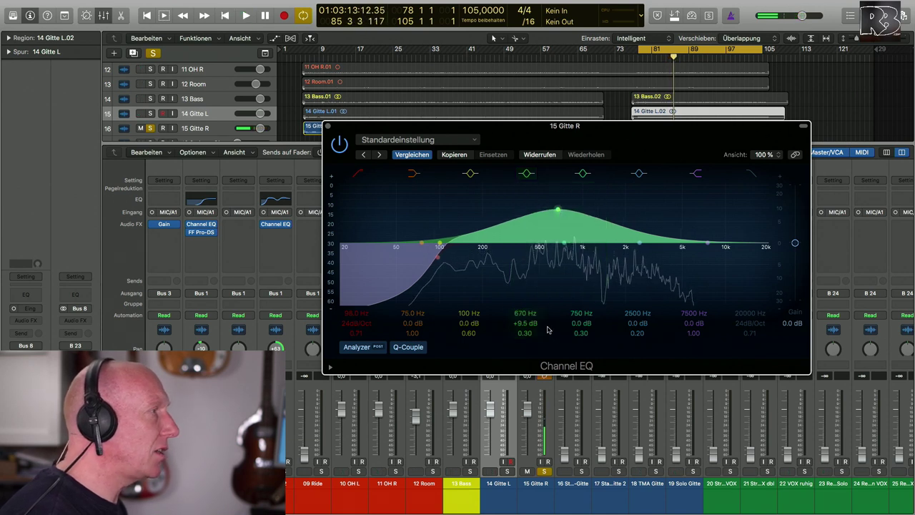
Set the 670 Hz band of the 15 Gitte R EQ to -3.0 dB with a Q of 0.60
{"action": "double_click", "coordinate": [522, 324]}
{"action": "key", "text": "BackSpace"}
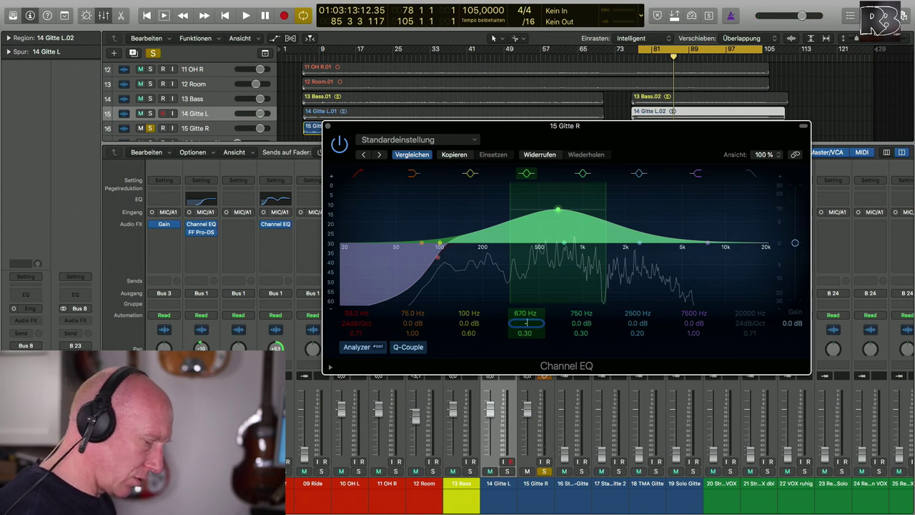
{"action": "type", "text": "-3"}
{"action": "key", "text": "Return"}
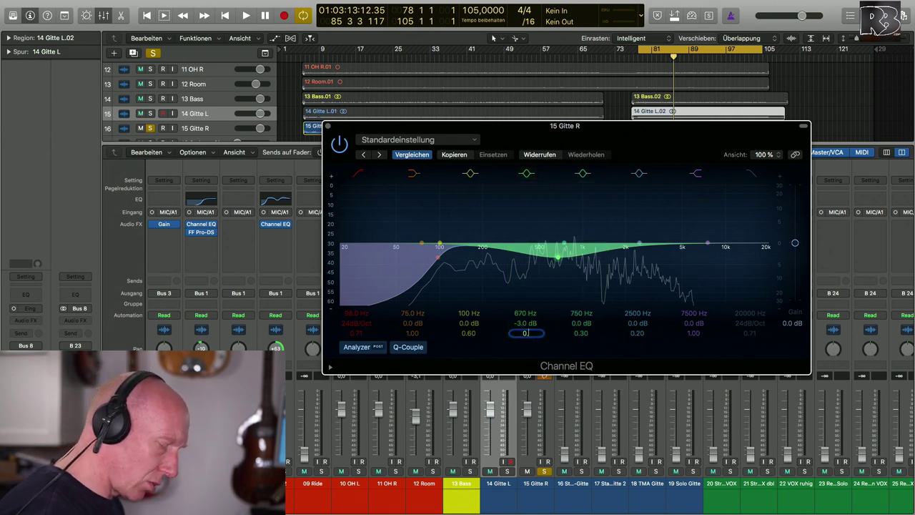
{"action": "type", "text": "0.6"}
{"action": "key", "text": "Return"}
{"action": "key", "text": "space"}
{"action": "mouse_move", "coordinate": [557, 255]}
{"action": "left_mouse_down"}
{"action": "mouse_move", "coordinate": [557, 212]}
{"action": "mouse_move", "coordinate": [557, 257]}
{"action": "left_mouse_up"}
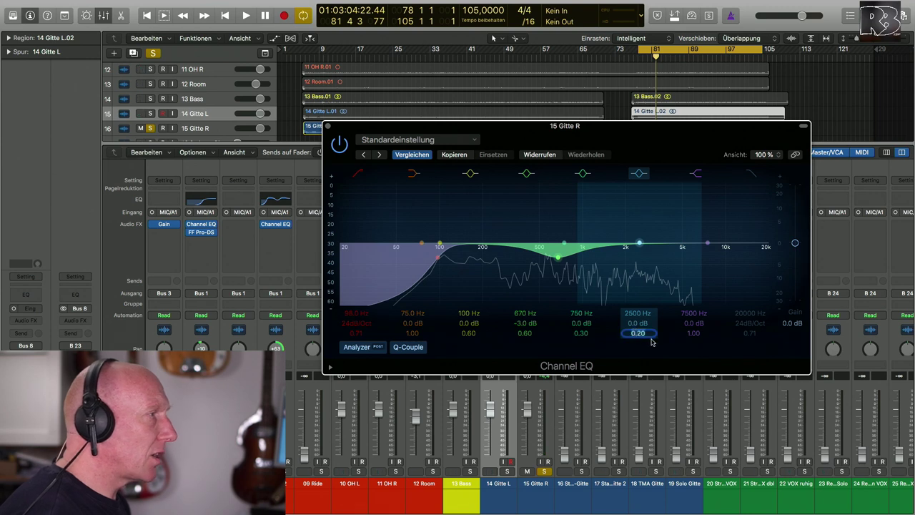
Set the 2500 Hz band's Q to 0.51 and move the band to 4450 Hz with a +2.5 dB boost
{"action": "type", "text": ".51"}
{"action": "key", "text": "Return"}
{"action": "key", "text": "space"}
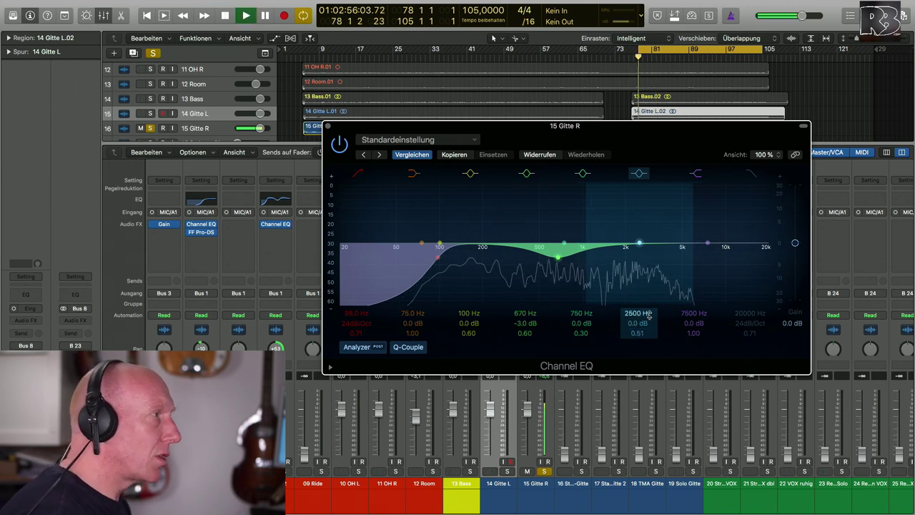
{"action": "left_click_drag", "start_coordinate": [639, 245], "coordinate": [675, 231]}
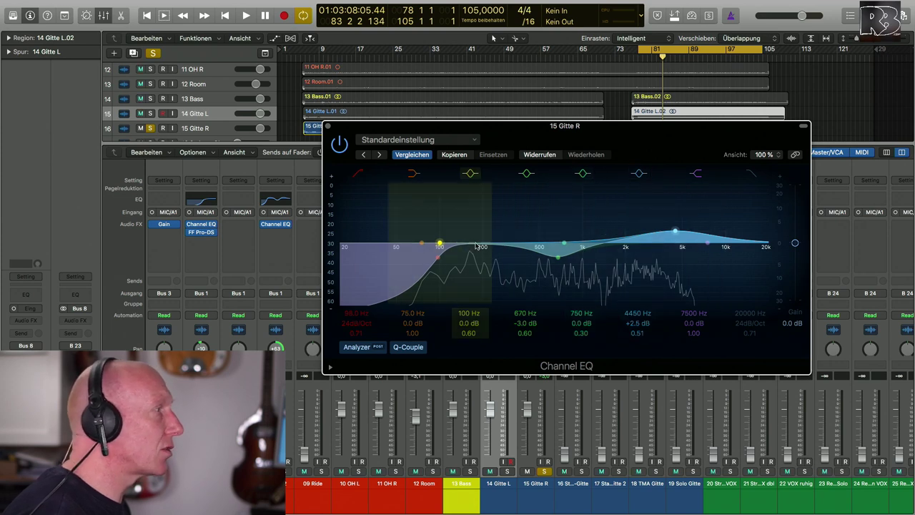
Move the 100 Hz band of the 15 Gitte R EQ to 160 Hz at -2.0 dB and close the EQ
{"action": "key", "text": "space"}
{"action": "left_click_drag", "start_coordinate": [443, 246], "coordinate": [471, 236]}
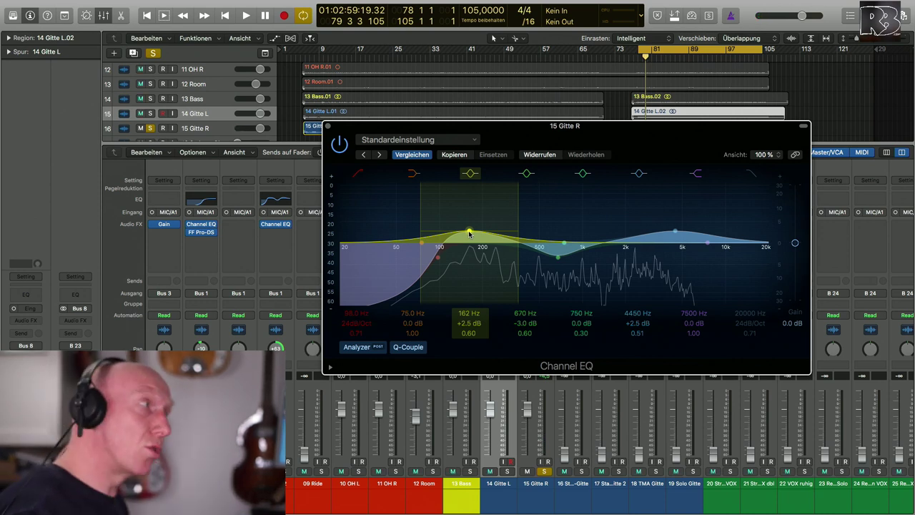
{"action": "key", "text": "space"}
{"action": "mouse_move", "coordinate": [469, 233]}
{"action": "left_mouse_down"}
{"action": "mouse_move", "coordinate": [468, 223]}
{"action": "mouse_move", "coordinate": [468, 245]}
{"action": "left_mouse_up"}
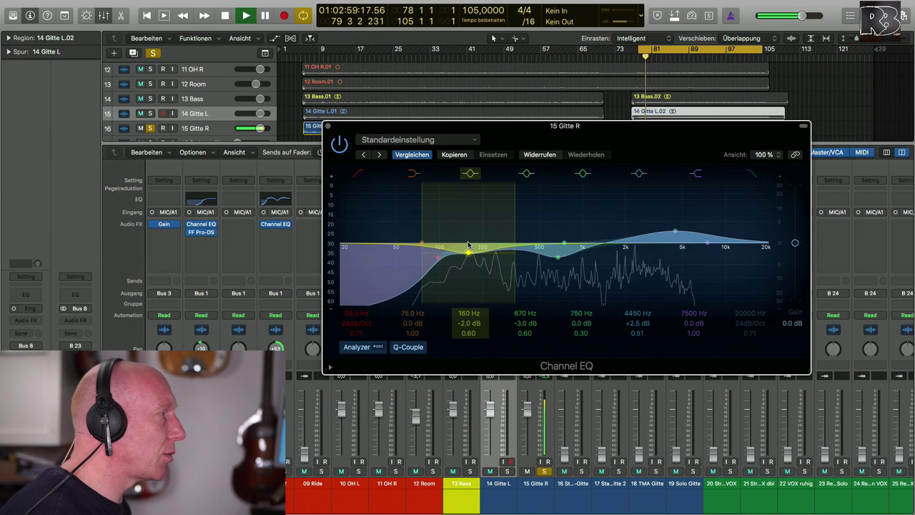
{"action": "key", "text": "space"}
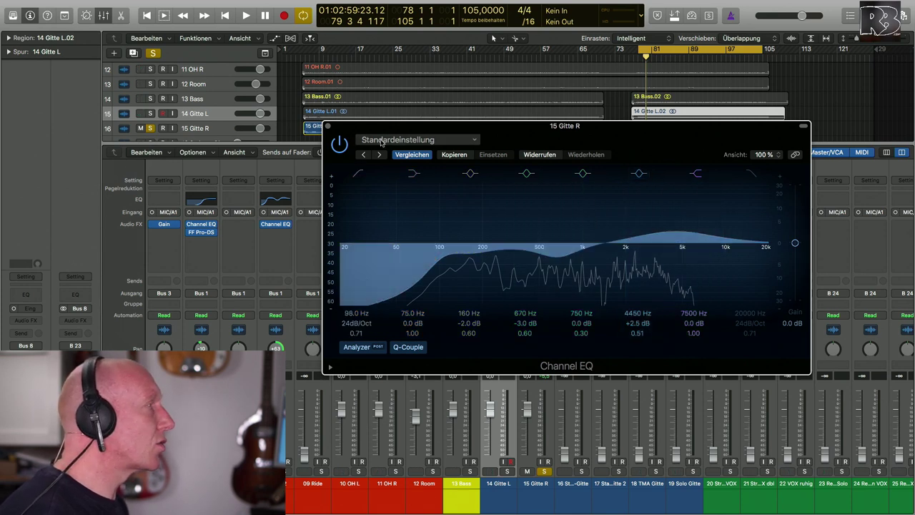
{"action": "left_click", "coordinate": [330, 126]}
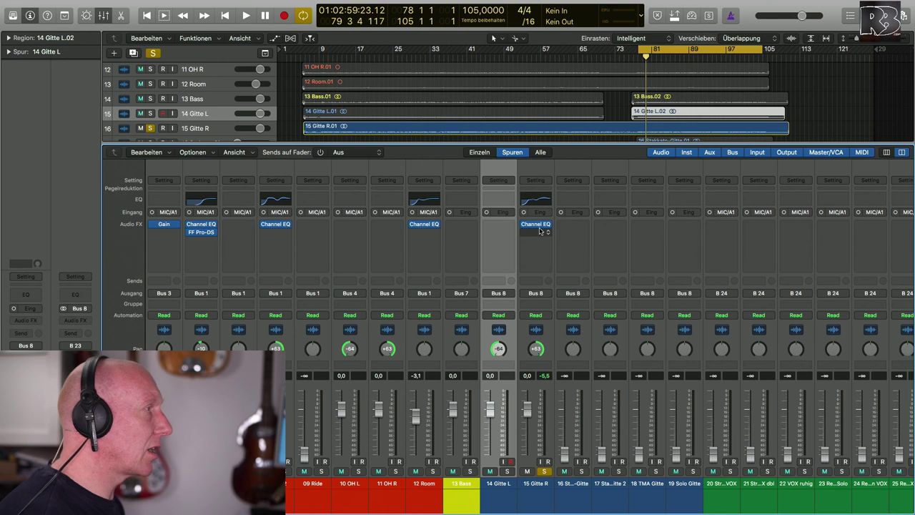
Copy the Channel EQ from 15 Gitte R to 14 Gitte L and switch the solo to 14 Gitte L
{"action": "left_click_drag", "start_coordinate": [539, 227], "coordinate": [506, 227]}
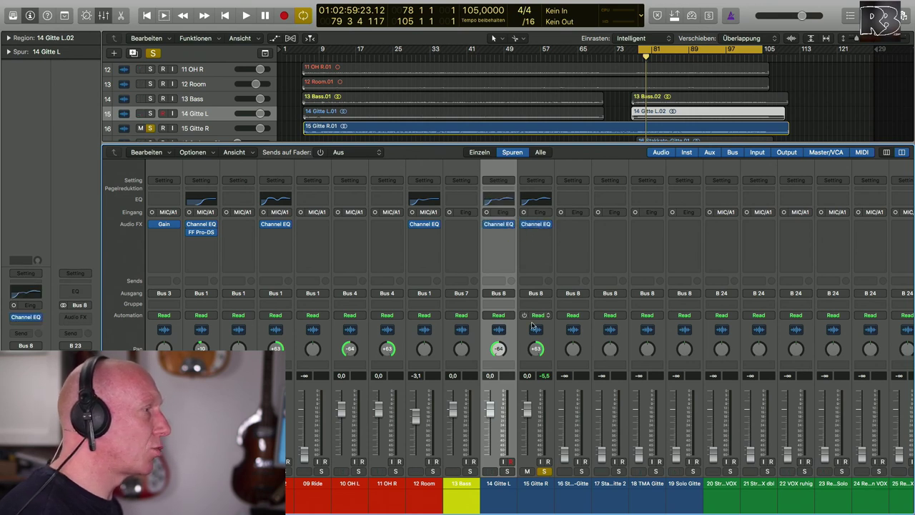
{"action": "left_click", "coordinate": [544, 472]}
{"action": "left_click", "coordinate": [506, 471]}
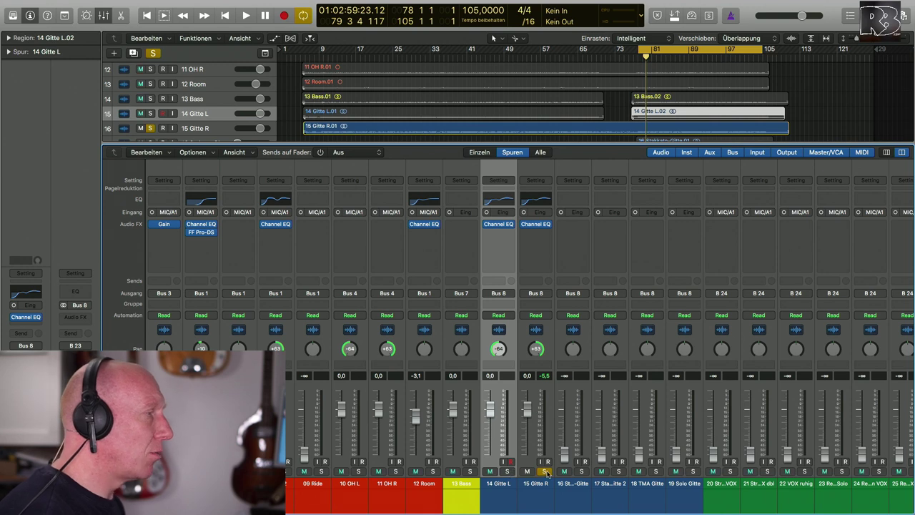
Set the gain of the 160 Hz band in the 14 Gitte L Channel EQ to +2.0 dB
{"action": "left_click", "coordinate": [503, 225]}
{"action": "left_click_drag", "start_coordinate": [285, 20], "coordinate": [623, 178]}
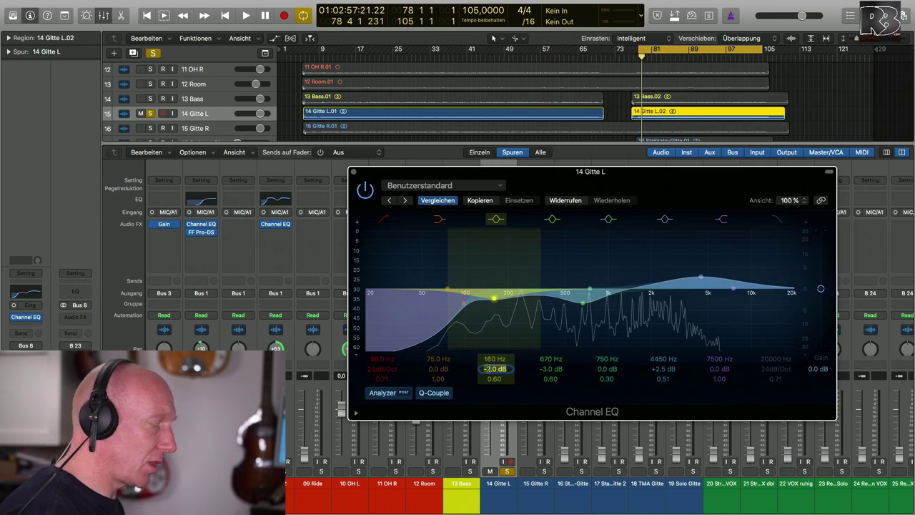
{"action": "key", "text": "Return"}
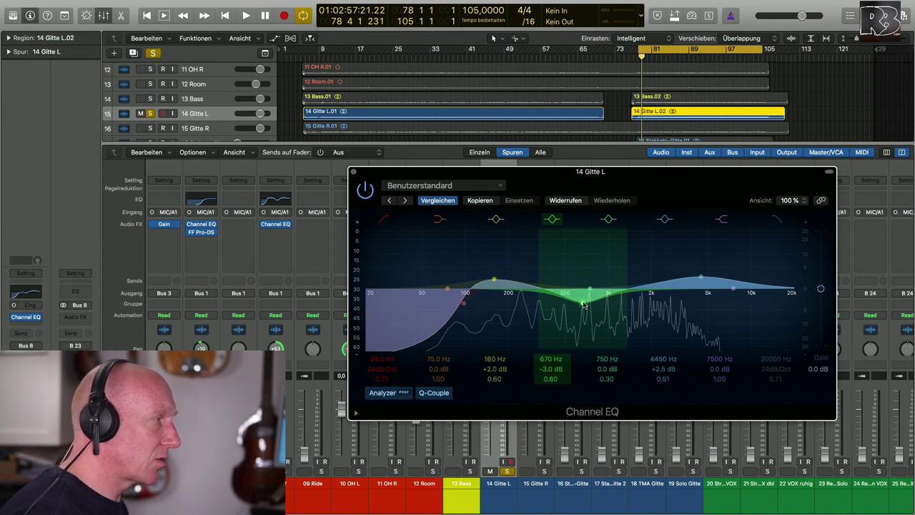
Try a +3.0 dB gain at 670 Hz and a -2.5 dB gain at 4450 Hz on 14 Gitte L, listening to the change
{"action": "double_click", "coordinate": [547, 367]}
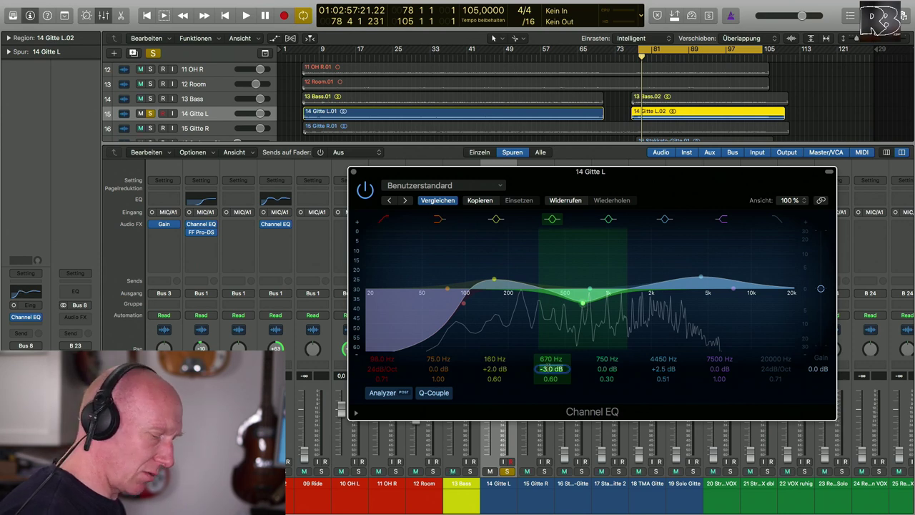
{"action": "type", "text": "3"}
{"action": "key", "text": "Return"}
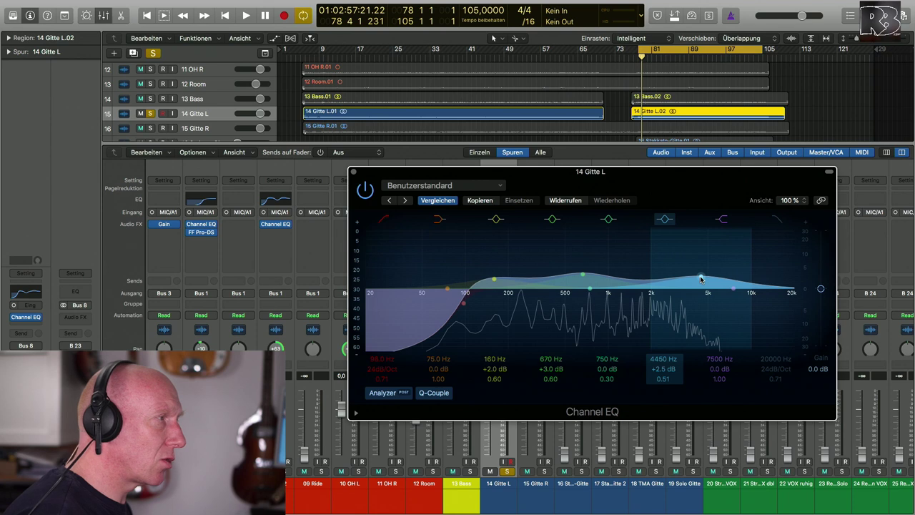
{"action": "double_click", "coordinate": [663, 369]}
{"action": "type", "text": "-2.5"}
{"action": "key", "text": "Return"}
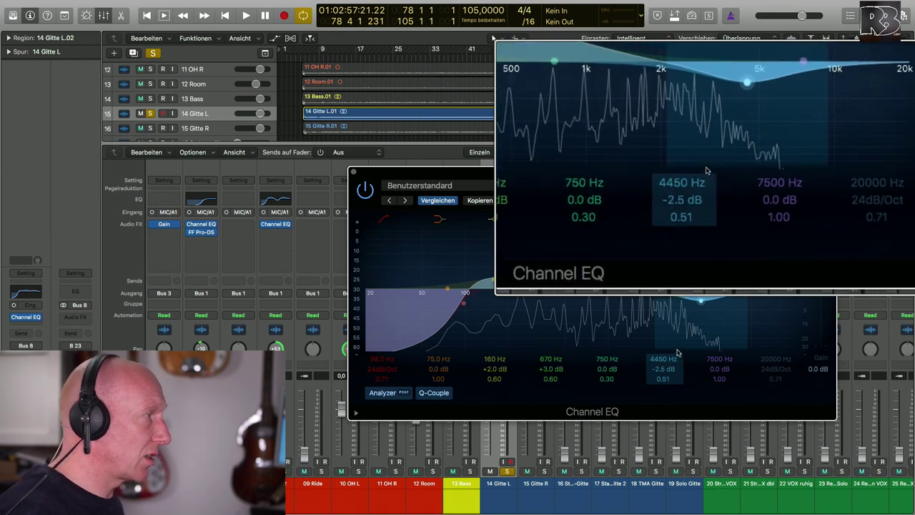
{"action": "key", "text": "space"}
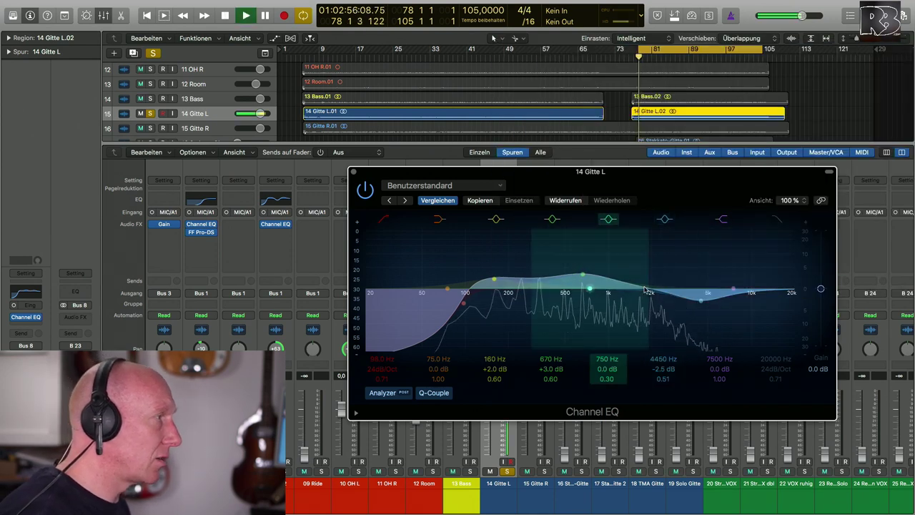
{"action": "key", "text": "space"}
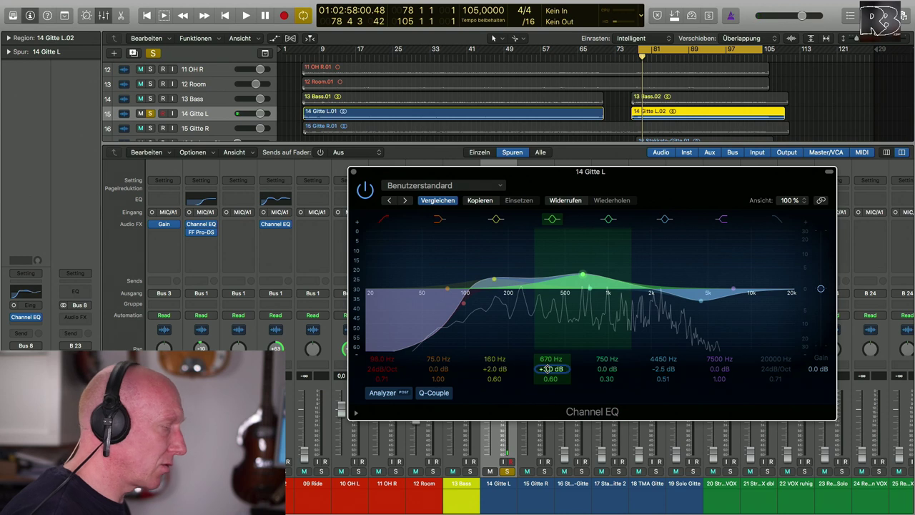
Set the 670 Hz band's gain to -3.0 dB and listen to the soloed 14 Gitte L
{"action": "double_click", "coordinate": [547, 369]}
{"action": "type", "text": "-3"}
{"action": "key", "text": "Return"}
{"action": "key", "text": "space"}
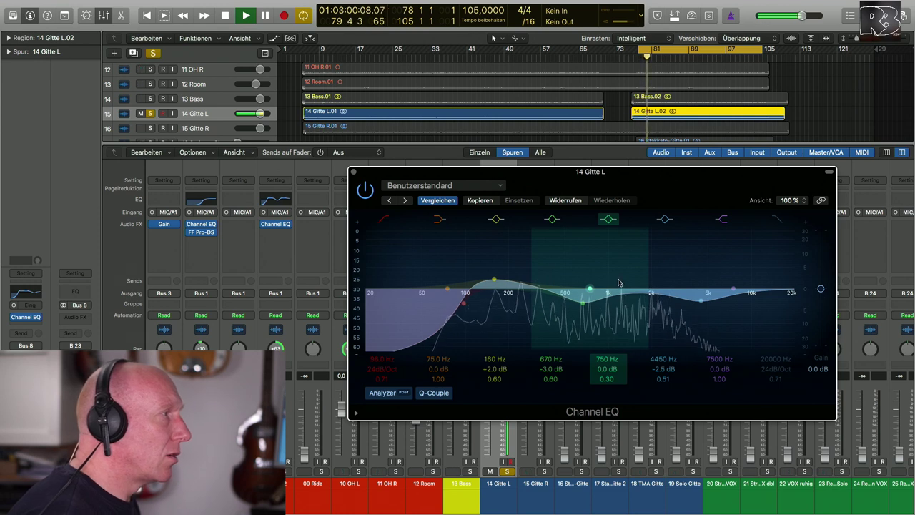
{"action": "key", "text": "space"}
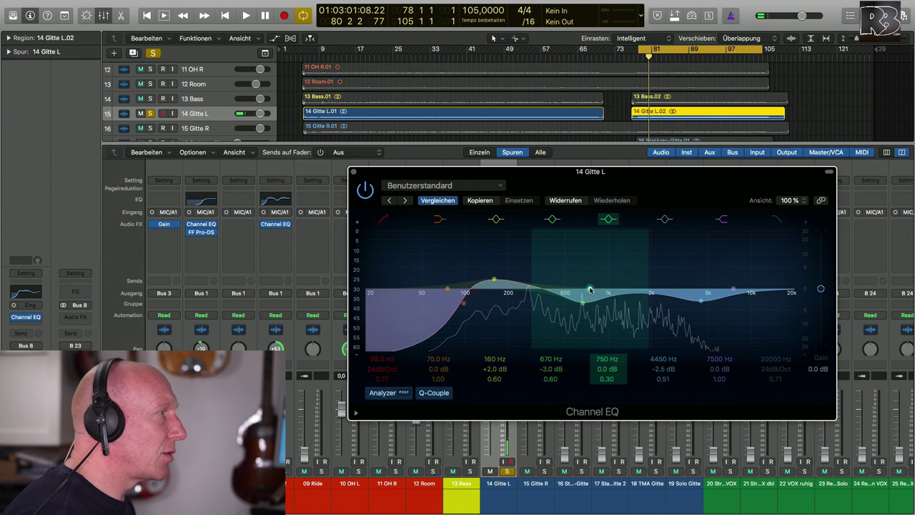
During playback, move the 750 Hz band to 1900 Hz with a +2.5 dB boost and set its Q to 0.60
{"action": "key", "text": "space"}
{"action": "left_click_drag", "start_coordinate": [590, 289], "coordinate": [651, 286]}
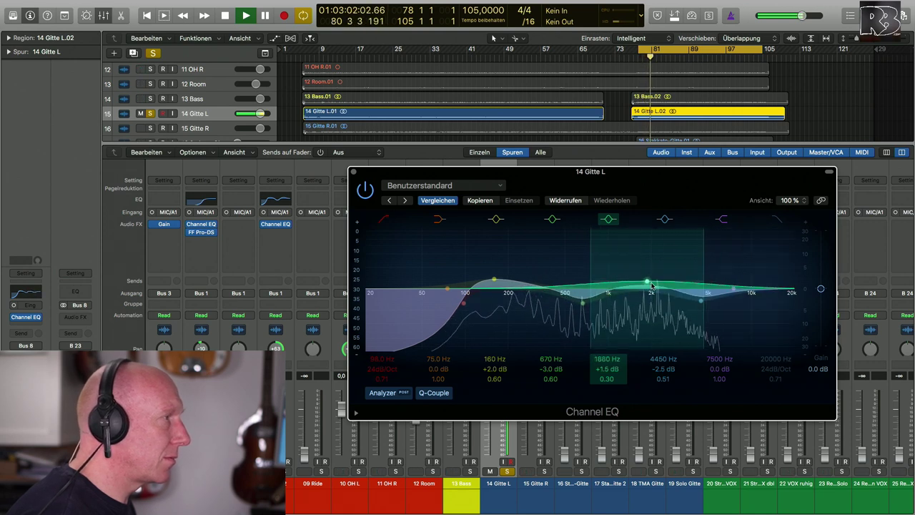
{"action": "key", "text": "space"}
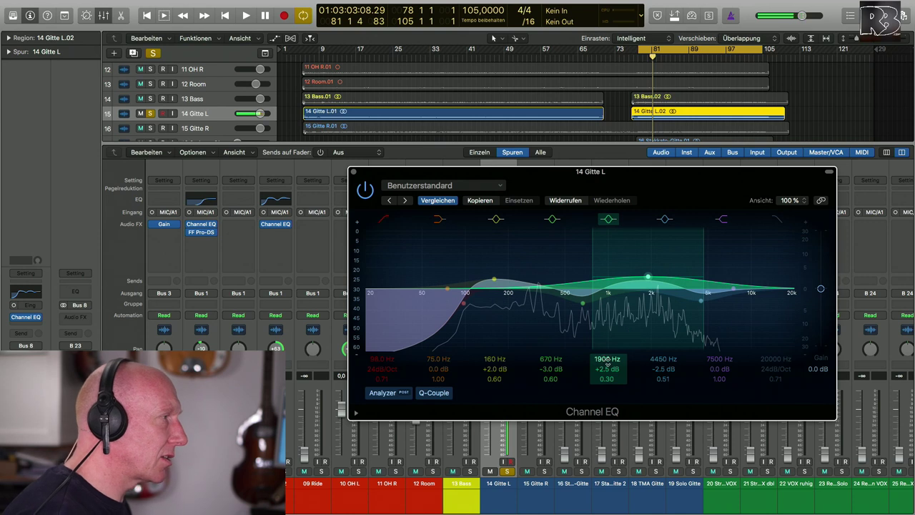
{"action": "double_click", "coordinate": [606, 379]}
{"action": "type", "text": "0"}
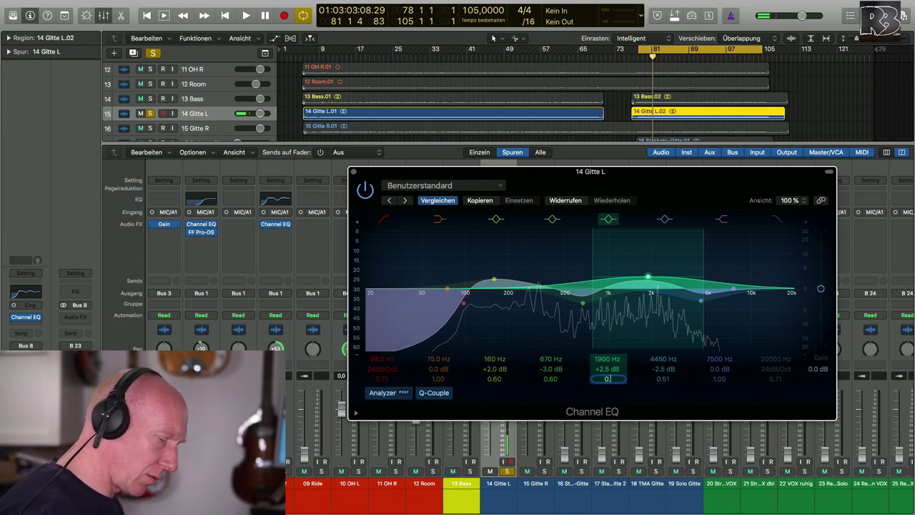
{"action": "type", "text": ".6"}
{"action": "key", "text": "Return"}
Shift the 1900 Hz band to 1680 Hz by ear, set its gain to -2.5 dB and listen to the cut
{"action": "key", "text": "space"}
{"action": "mouse_move", "coordinate": [648, 277]}
{"action": "left_mouse_down"}
{"action": "mouse_move", "coordinate": [632, 276]}
{"action": "mouse_move", "coordinate": [642, 276]}
{"action": "left_mouse_up"}
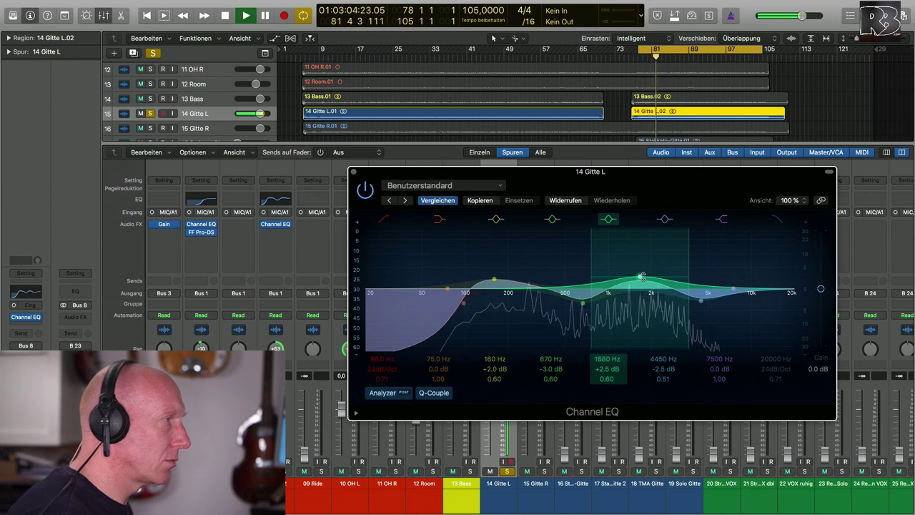
{"action": "mouse_move", "coordinate": [642, 276]}
{"action": "left_mouse_down"}
{"action": "mouse_move", "coordinate": [706, 267]}
{"action": "mouse_move", "coordinate": [635, 270]}
{"action": "mouse_move", "coordinate": [643, 275]}
{"action": "left_mouse_up"}
{"action": "key", "text": "space"}
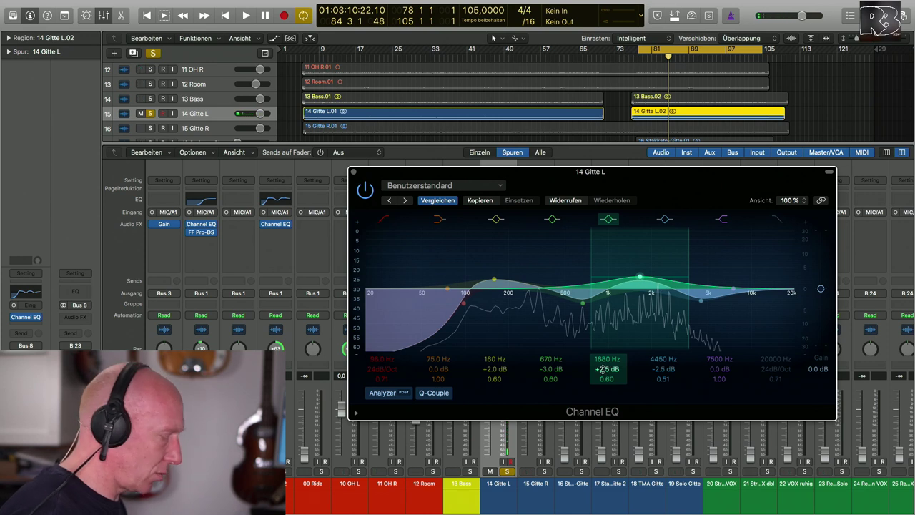
{"action": "left_click_drag", "start_coordinate": [603, 369], "coordinate": [603, 400]}
{"action": "key", "text": "space"}
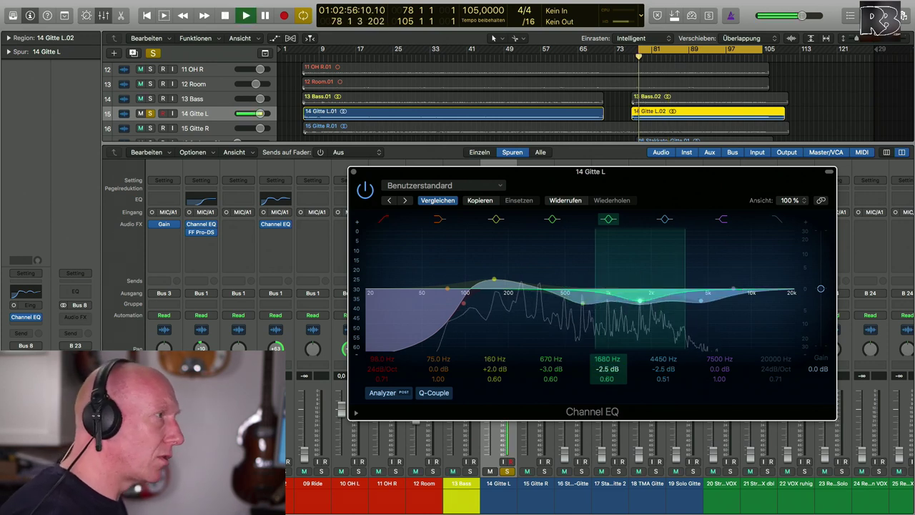
{"action": "key", "text": "space"}
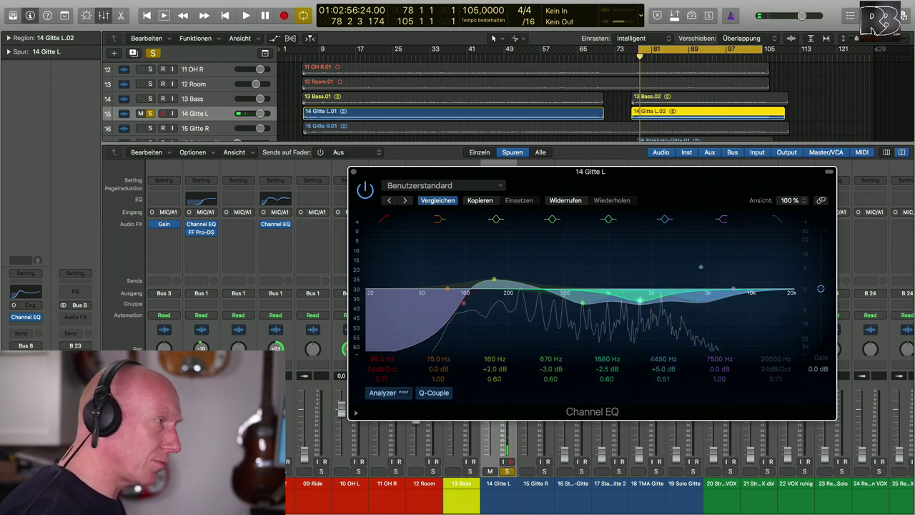
Move the 4450 Hz band to 4750 Hz with a +2.5 dB boost during playback and close the 14 Gitte L EQ
{"action": "key", "text": "Return"}
{"action": "key", "text": "space"}
{"action": "mouse_move", "coordinate": [702, 272]}
{"action": "left_mouse_down"}
{"action": "mouse_move", "coordinate": [702, 288]}
{"action": "mouse_move", "coordinate": [704, 274]}
{"action": "left_mouse_up"}
{"action": "key", "text": "space"}
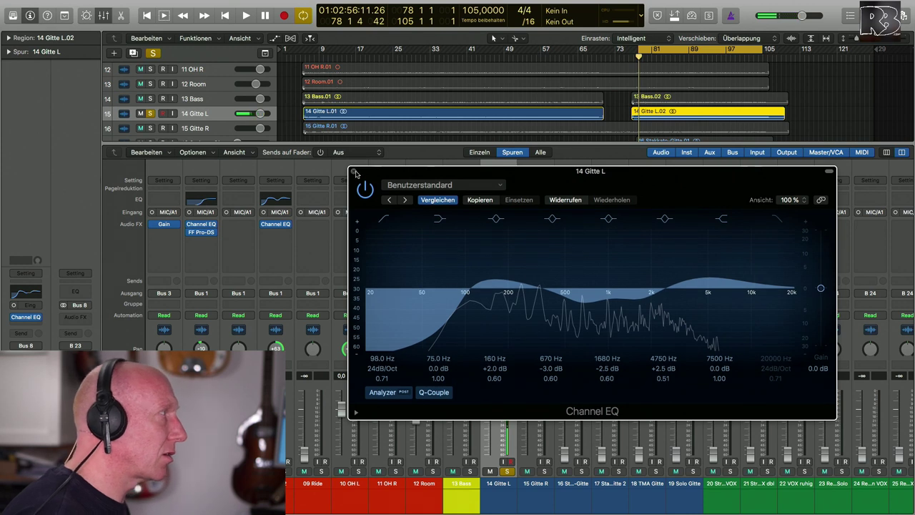
{"action": "left_click", "coordinate": [353, 174]}
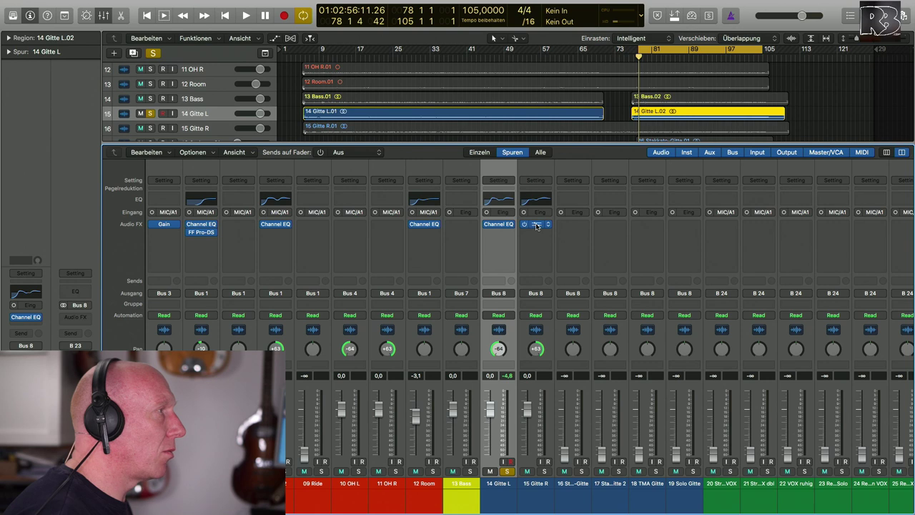
Replace the Channel EQ on 15 Gitte R with a copy of the one on 14 Gitte L and open it
{"action": "left_click", "coordinate": [548, 226]}
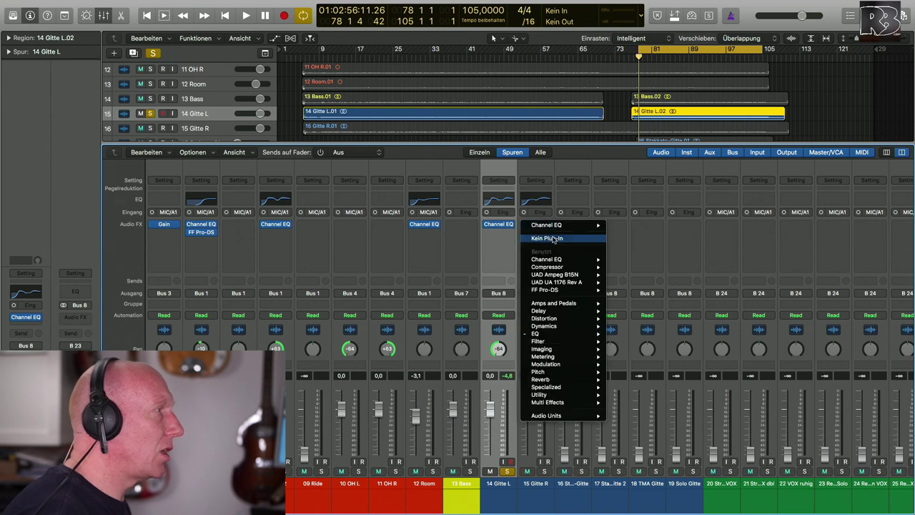
{"action": "left_click", "coordinate": [547, 225]}
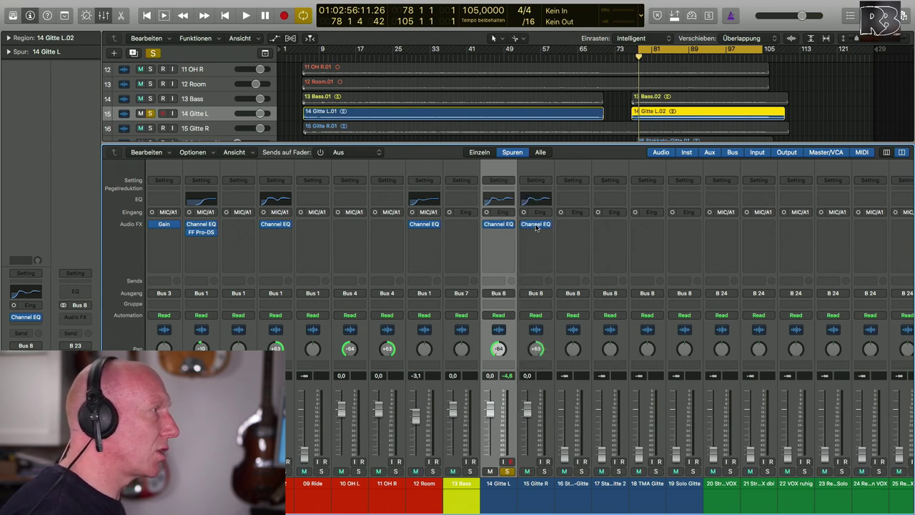
{"action": "left_click", "coordinate": [536, 228]}
{"action": "left_click_drag", "start_coordinate": [285, 21], "coordinate": [602, 265]}
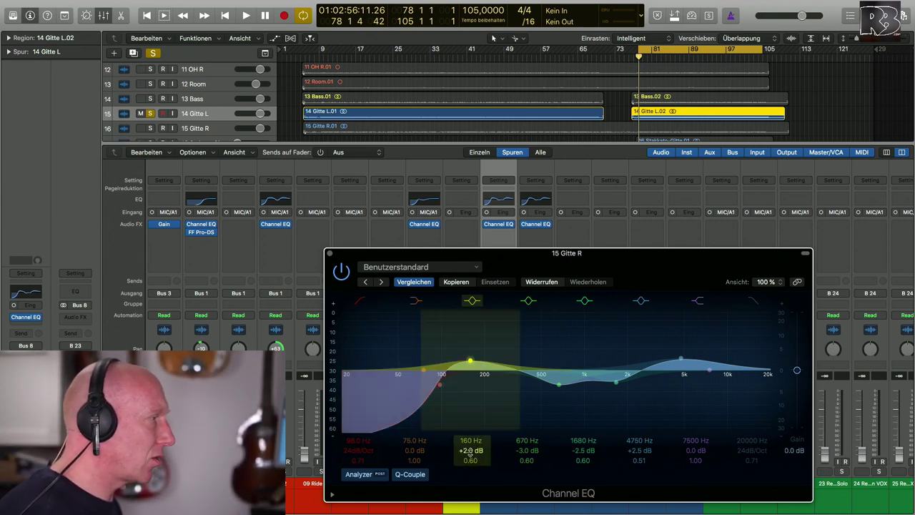
Set the 15 Gitte R EQ gains to -2.0 dB at 160 Hz, +2.5 dB at 1680 Hz and 0.0 dB at 4750 Hz
{"action": "key", "text": "Return"}
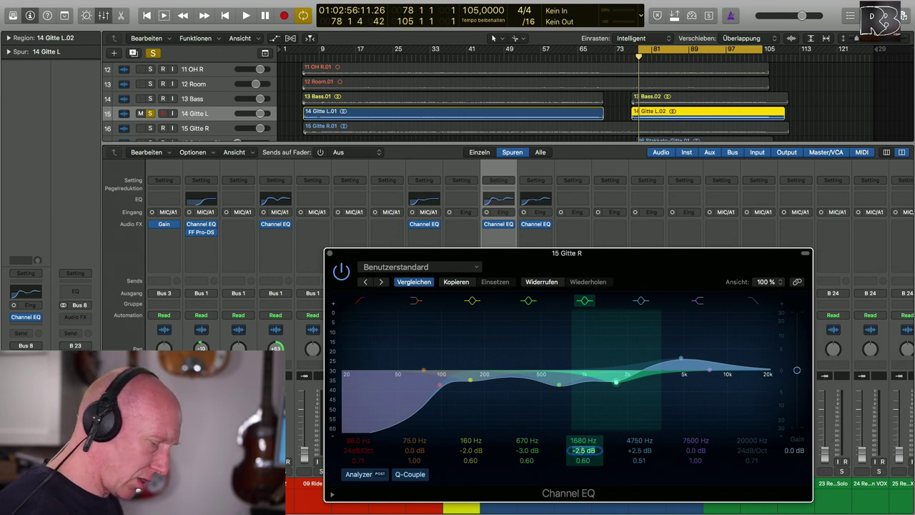
{"action": "type", "text": ".5"}
{"action": "key", "text": "Return"}
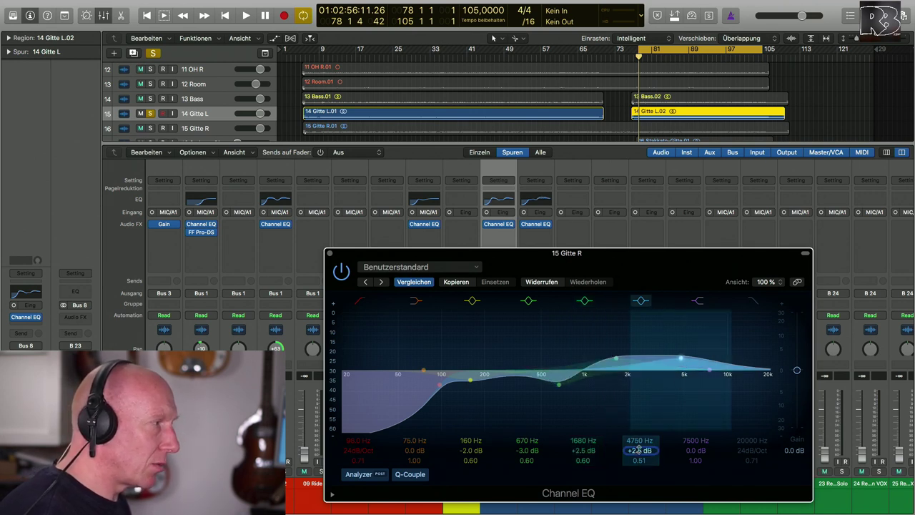
{"action": "type", "text": "0"}
{"action": "key", "text": "Return"}
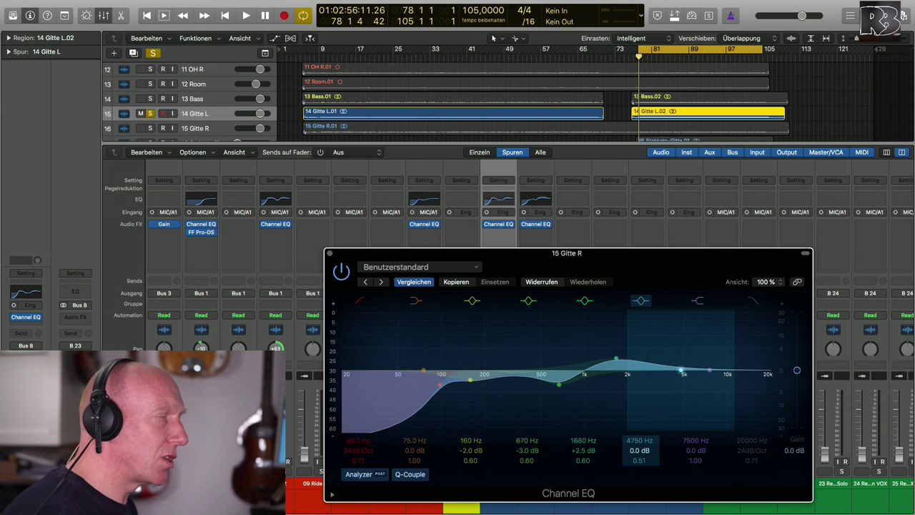
Start playback and switch the solo to 15 Gitte R to hear its new EQ curve
{"action": "key", "text": "space"}
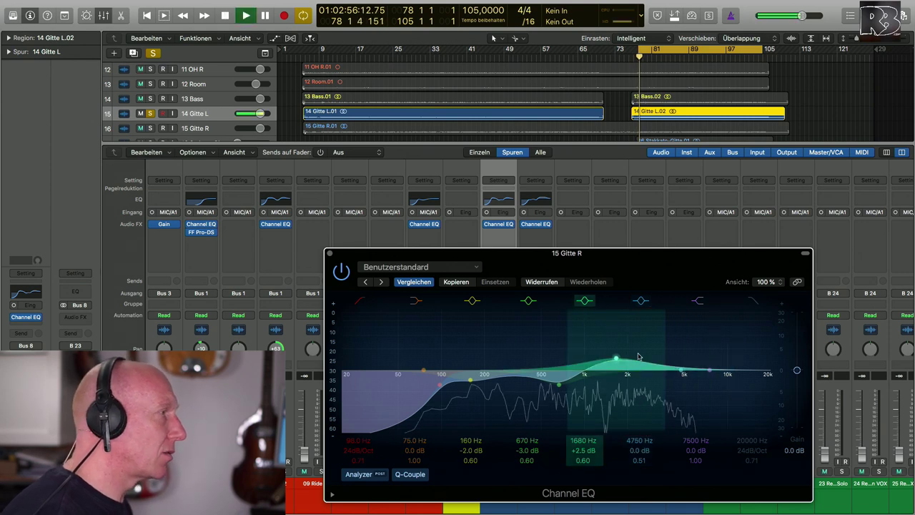
{"action": "left_click_drag", "start_coordinate": [593, 254], "coordinate": [210, 154]}
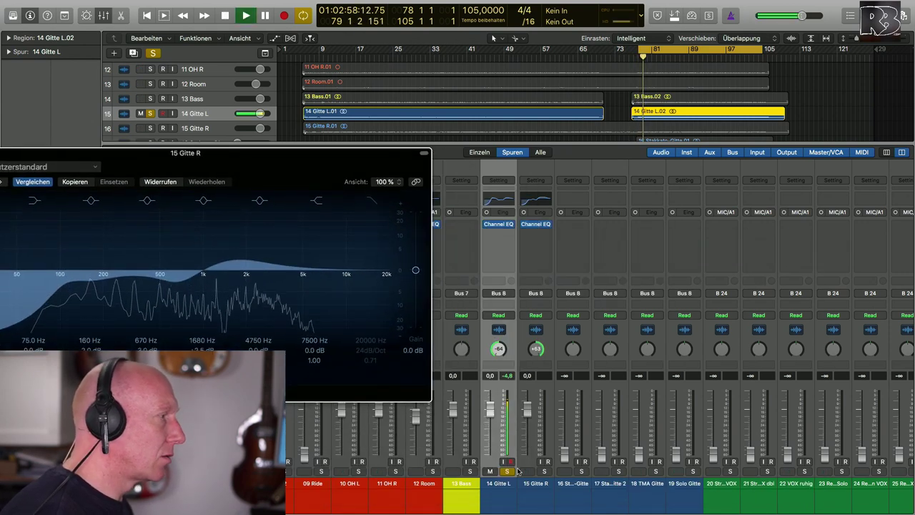
{"action": "left_click", "coordinate": [543, 471]}
{"action": "left_click_drag", "start_coordinate": [282, 160], "coordinate": [383, 176]}
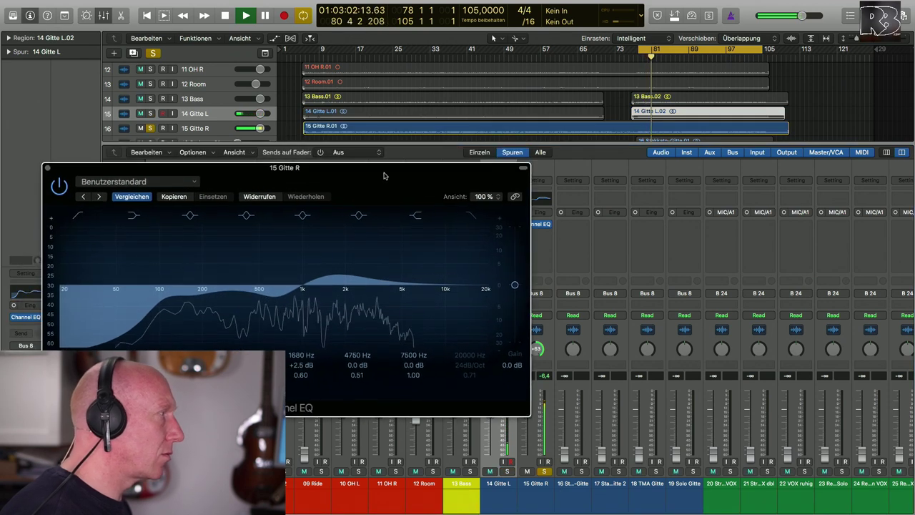
{"action": "mouse_move", "coordinate": [338, 273]}
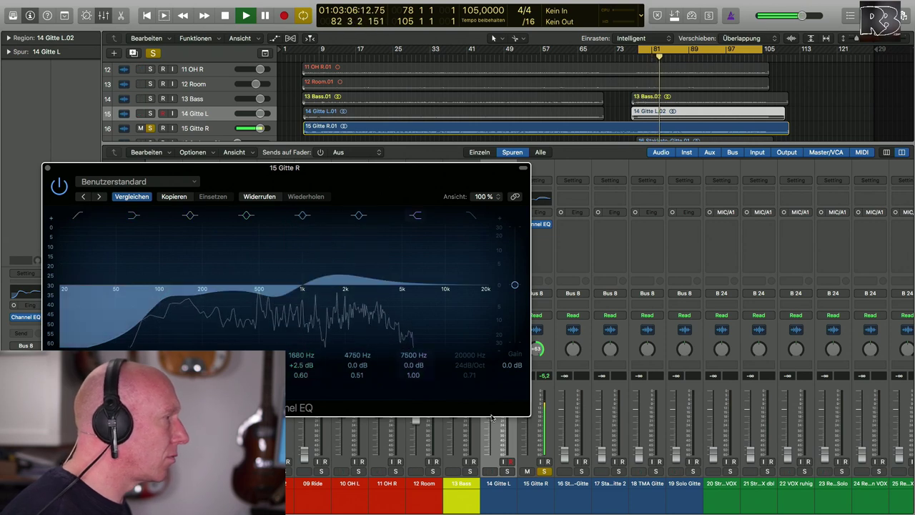
Compare the 15 Gitte R EQ curve with the one on 14 Gitte L and close both EQs
{"action": "left_click_drag", "start_coordinate": [429, 176], "coordinate": [336, 170]}
{"action": "left_click", "coordinate": [498, 223]}
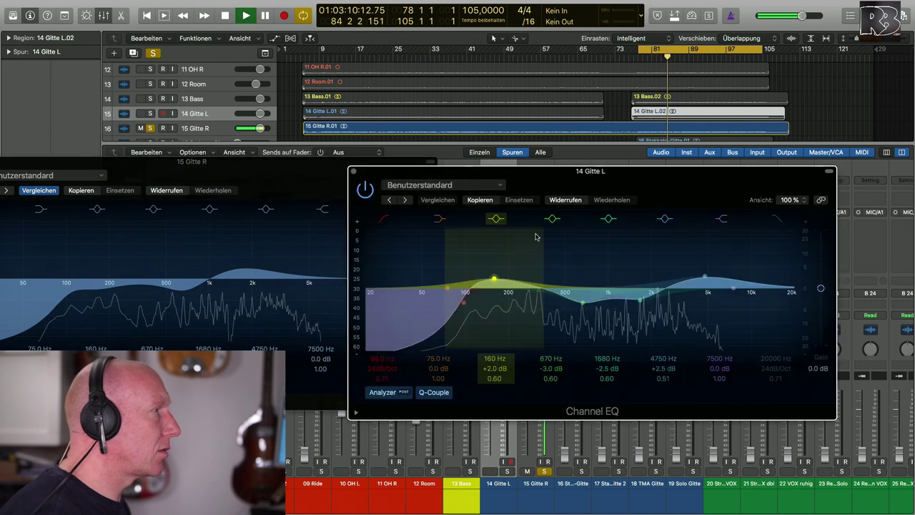
{"action": "left_click", "coordinate": [354, 171]}
{"action": "left_click_drag", "start_coordinate": [285, 165], "coordinate": [408, 151]}
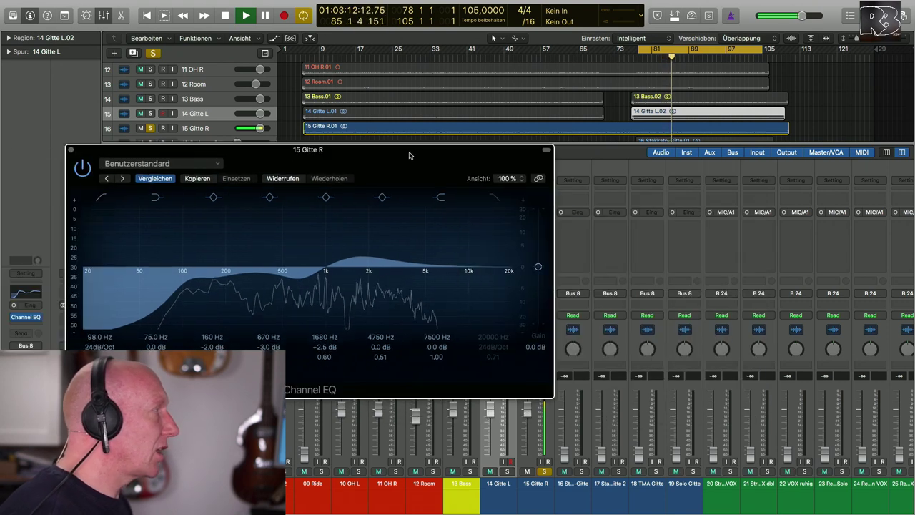
{"action": "left_click", "coordinate": [70, 149]}
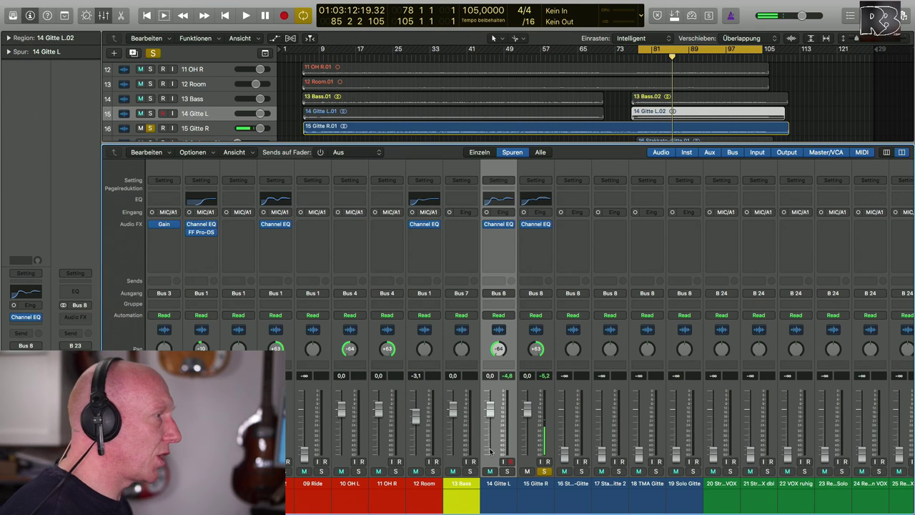
Solo 14 Gitte L alongside 15 Gitte R, select both channels and bypass their Channel EQs together
{"action": "left_click", "coordinate": [506, 471]}
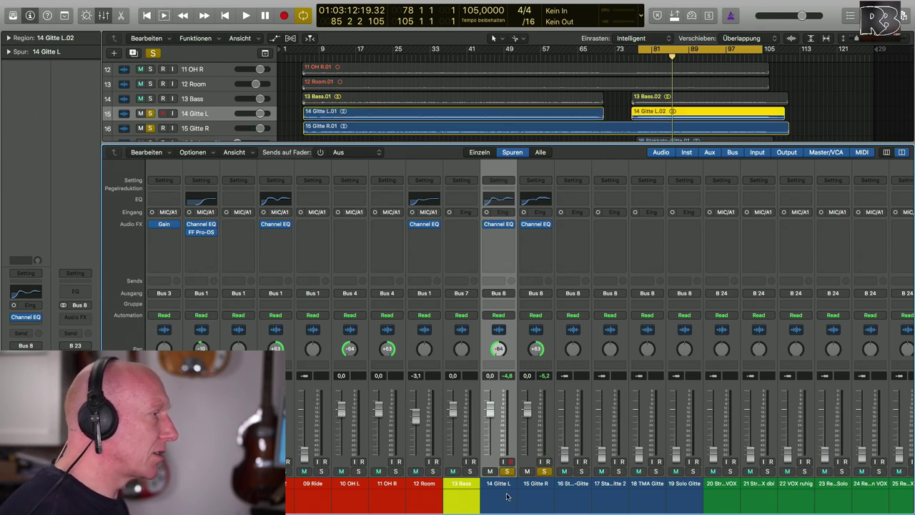
{"action": "left_click", "coordinate": [529, 388], "text": "shift"}
{"action": "left_click", "coordinate": [488, 224]}
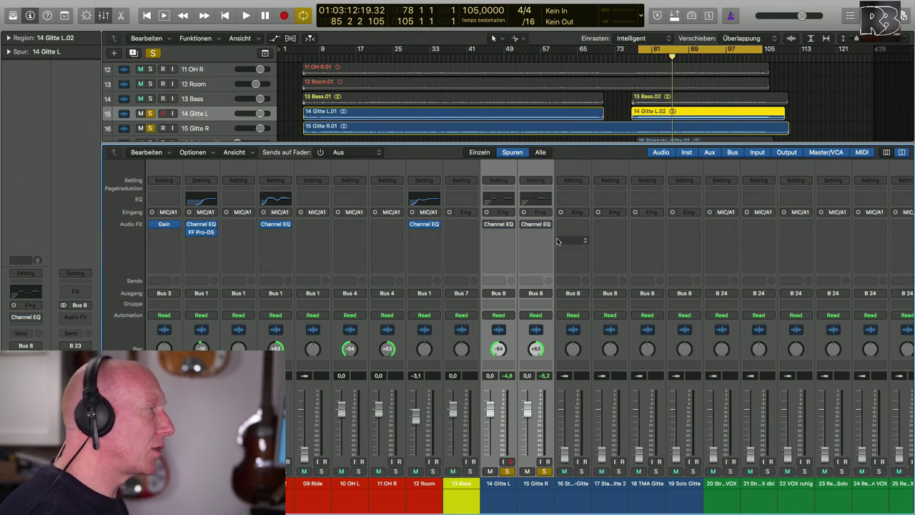
Compare both guitars with and without their Channel EQs during playback, leaving the EQs switched on
{"action": "key", "text": "space"}
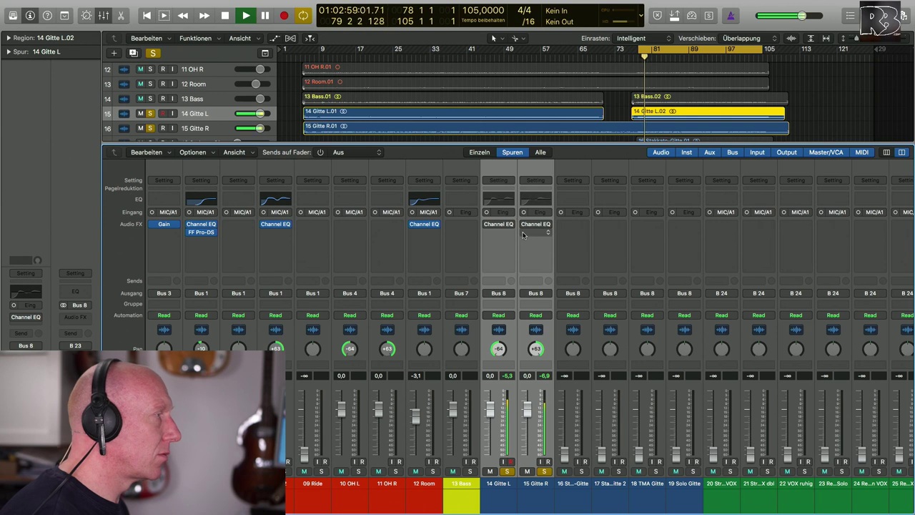
{"action": "left_click", "coordinate": [486, 224]}
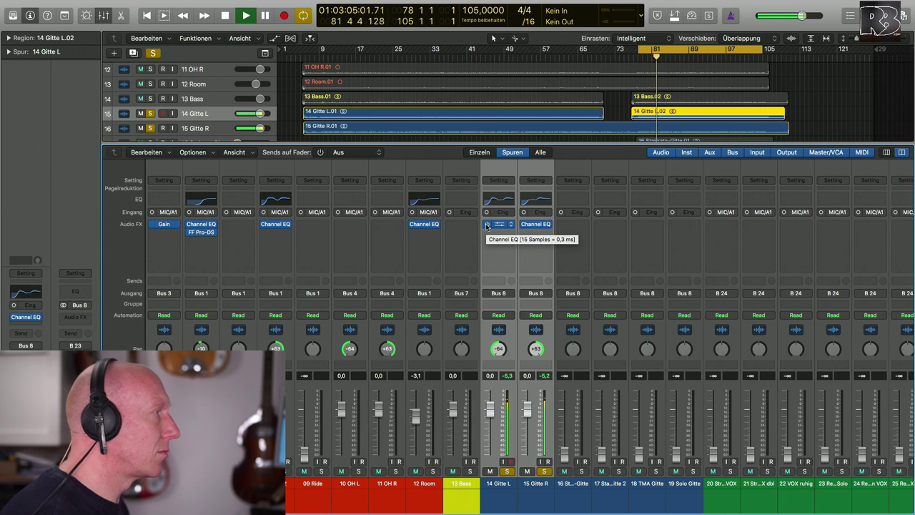
{"action": "left_click", "coordinate": [486, 224]}
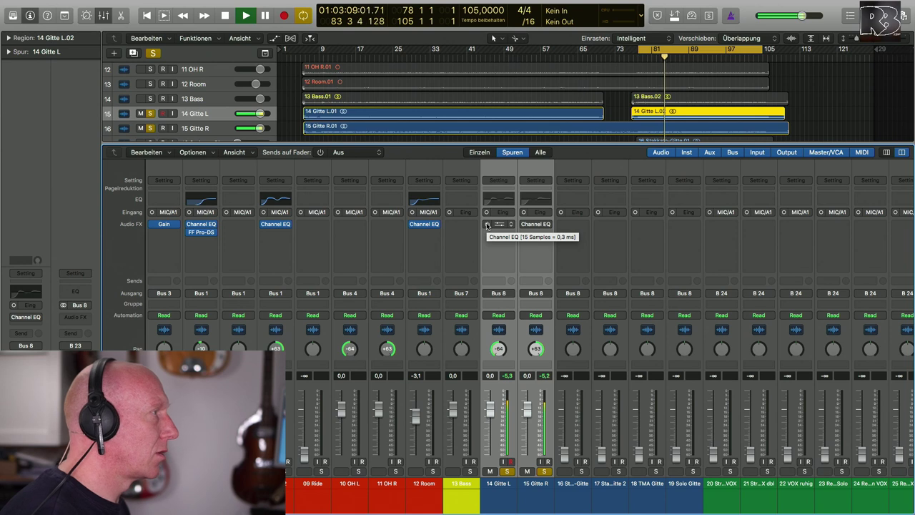
{"action": "left_click", "coordinate": [486, 224]}
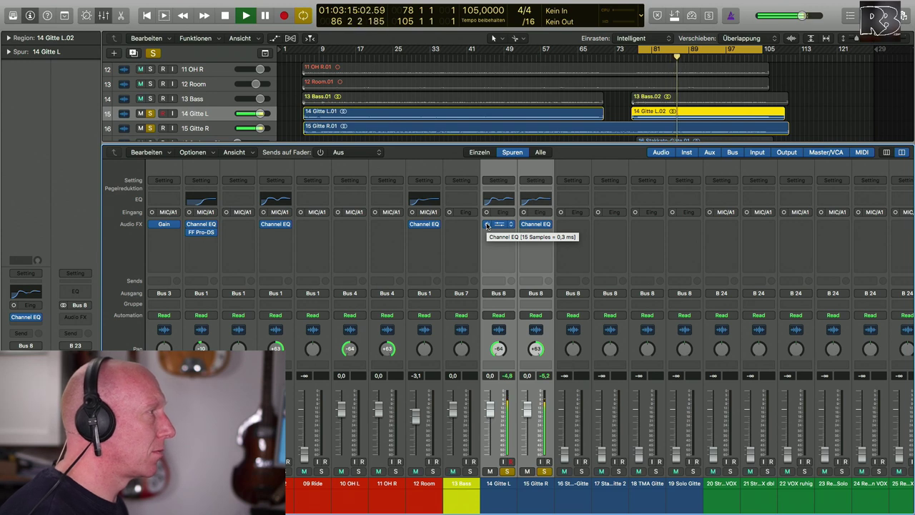
Replay both soloed guitars with their Channel EQs bypassed and re-enable the EQs during playback to judge the difference
{"action": "key", "text": "space"}
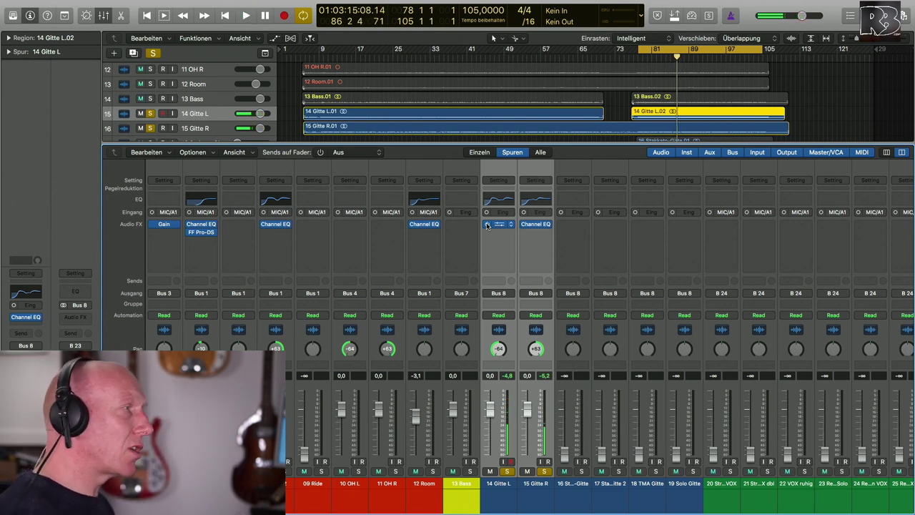
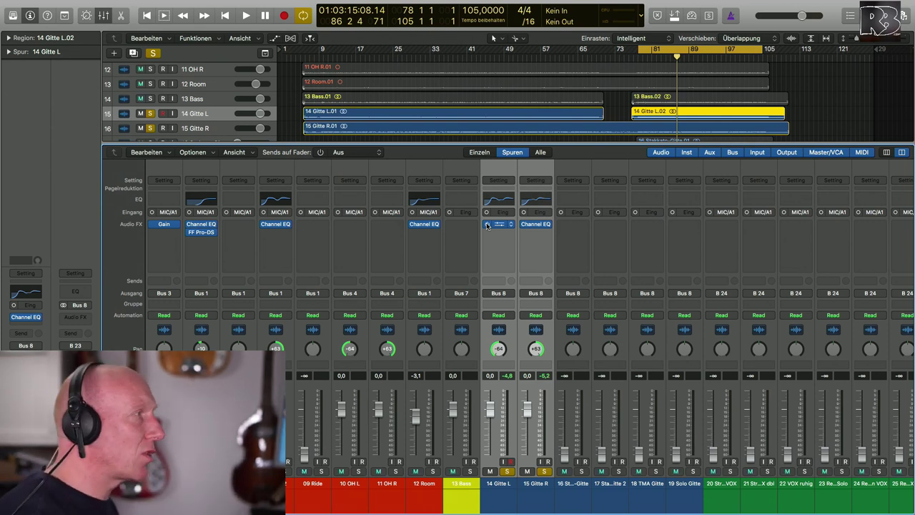
{"action": "left_click", "coordinate": [487, 225]}
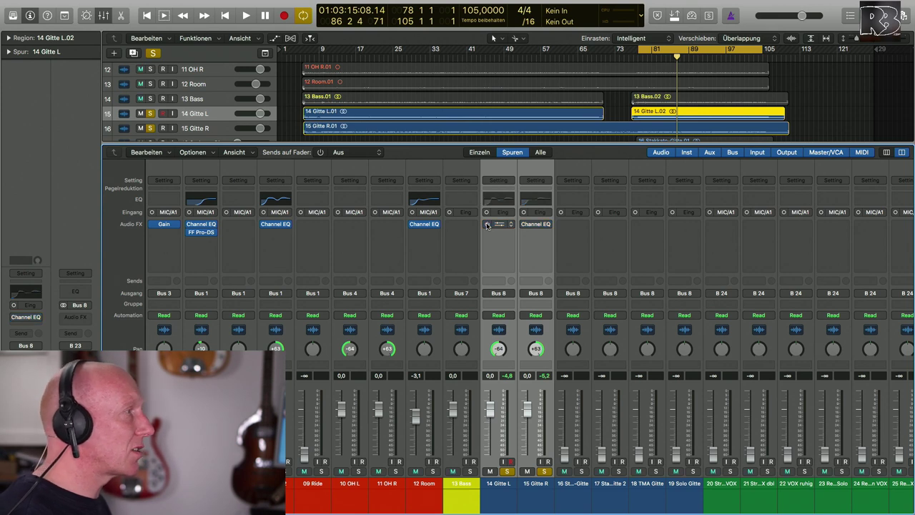
{"action": "key", "text": "space"}
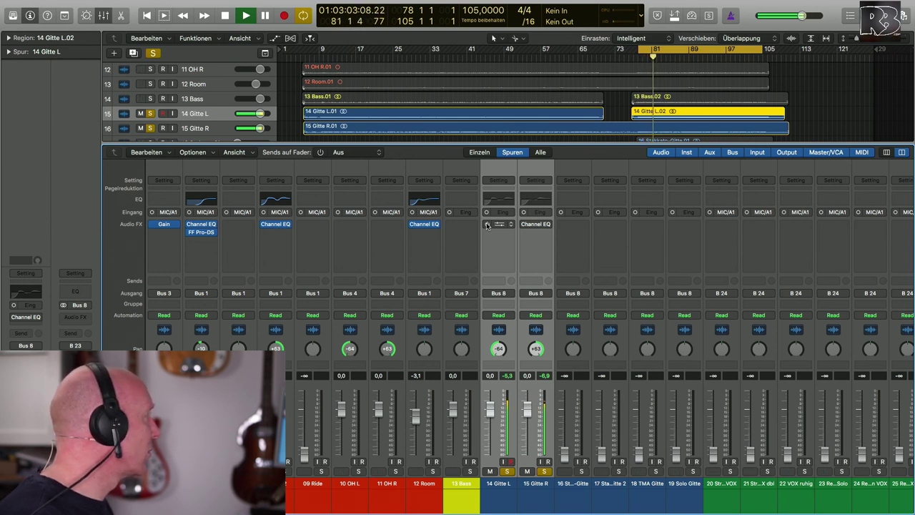
{"action": "left_click", "coordinate": [487, 225]}
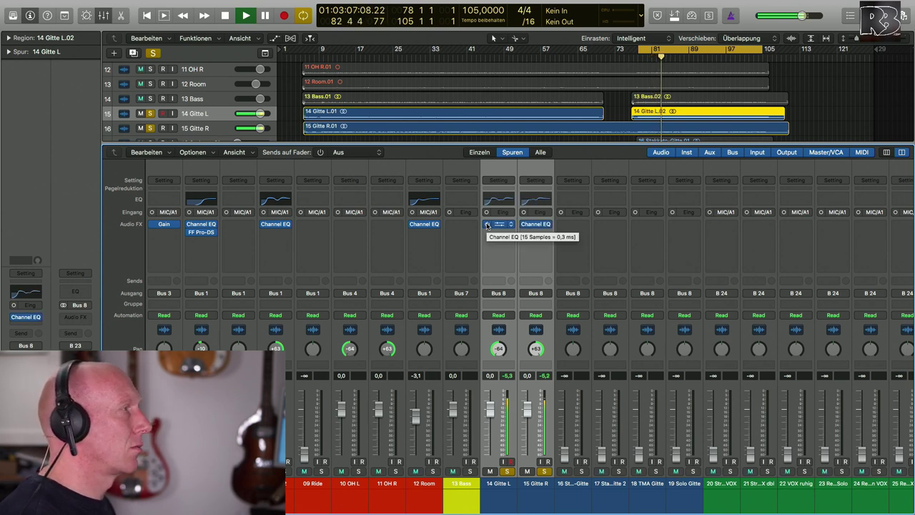
{"action": "key", "text": "space"}
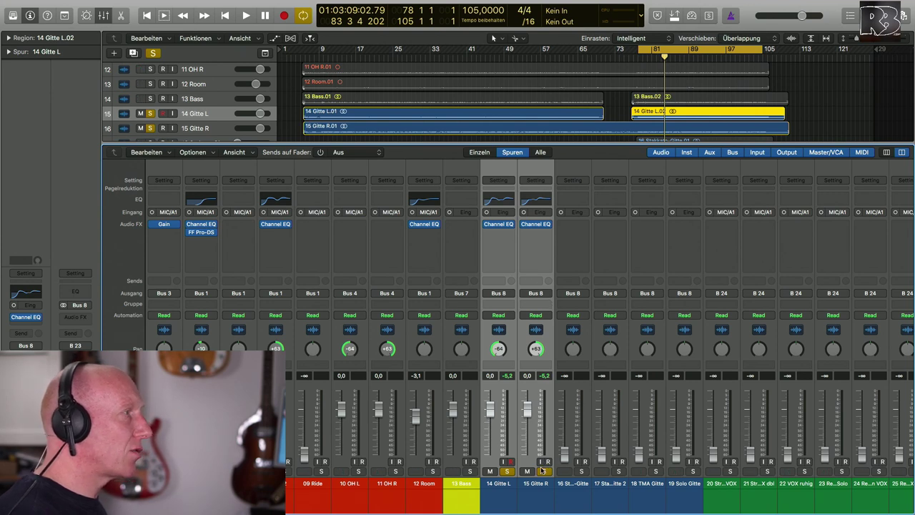
Select only the 14 Gitte L channel, review its Channel EQ curve and close the EQ
{"action": "left_click", "coordinate": [503, 497]}
{"action": "left_click", "coordinate": [498, 223]}
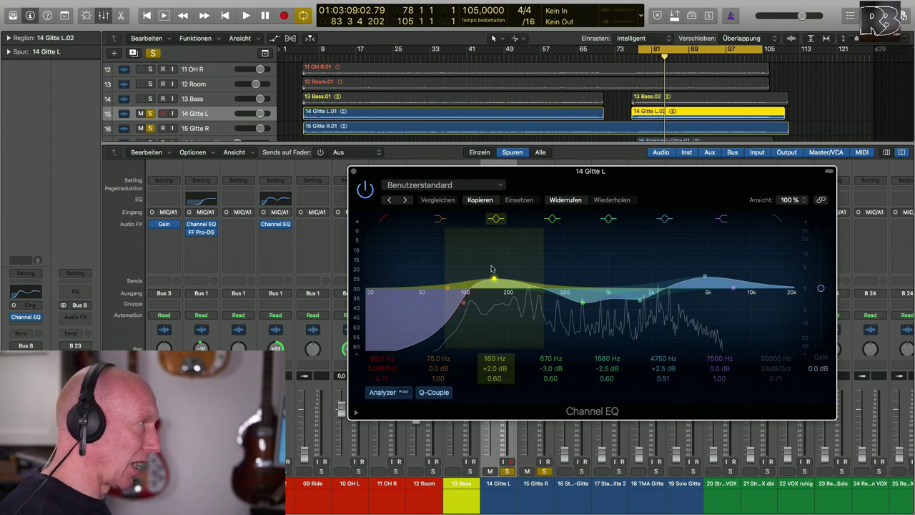
{"action": "left_click", "coordinate": [352, 172]}
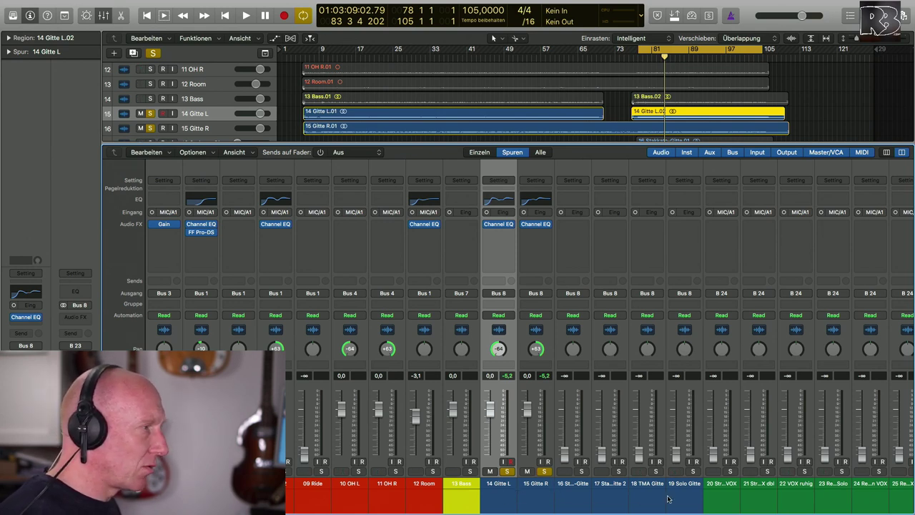
Pull the Gitarren kmpl bus fader all the way down and clear all solos
{"action": "scroll", "coordinate": [663, 489], "scroll_direction": "right", "scroll_amount": 4}
{"action": "scroll", "coordinate": [621, 475], "scroll_direction": "right", "scroll_amount": 7}
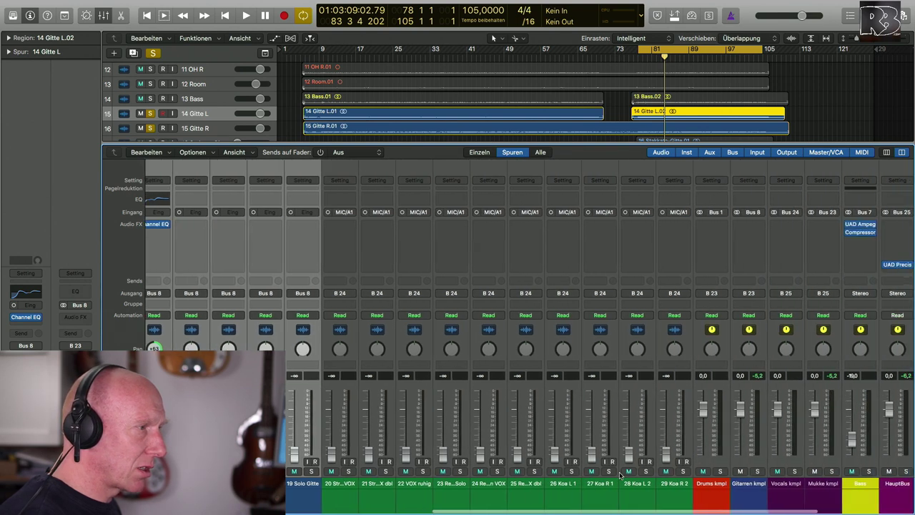
{"action": "left_click", "coordinate": [746, 500]}
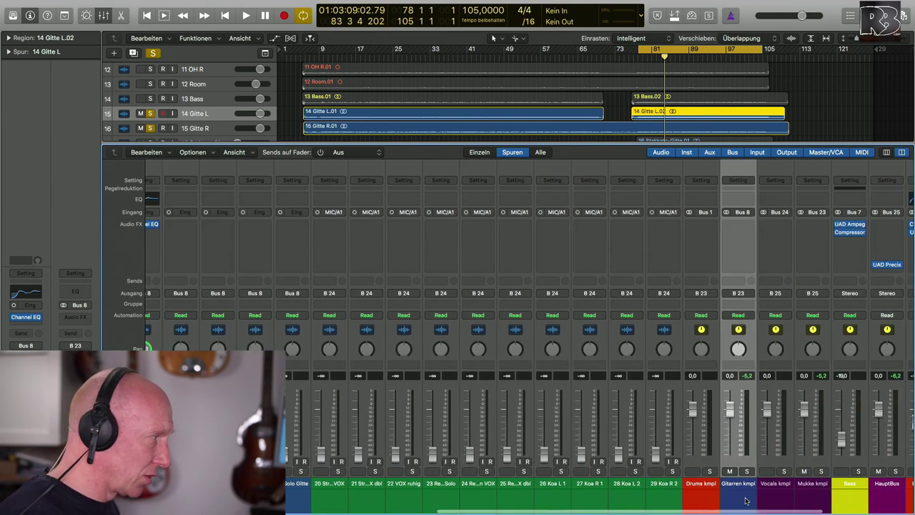
{"action": "scroll", "coordinate": [710, 482], "scroll_direction": "left", "scroll_amount": 2}
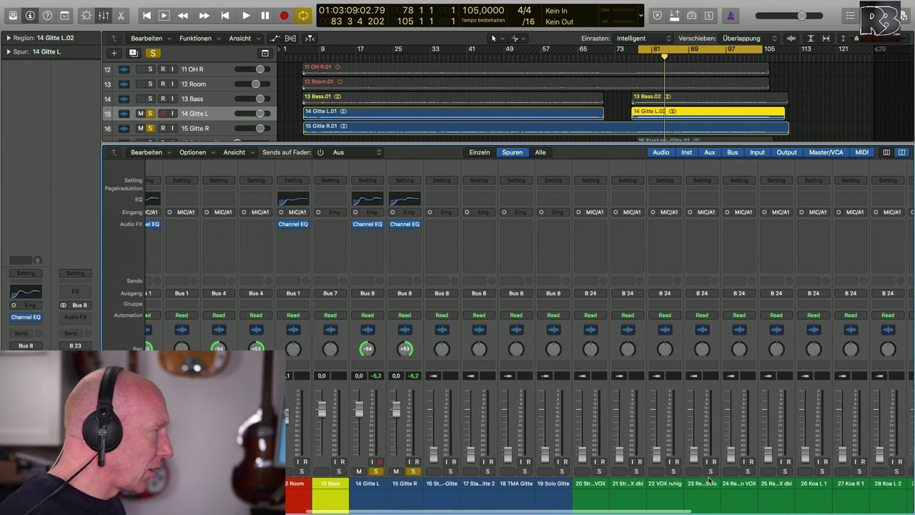
{"action": "scroll", "coordinate": [710, 482], "scroll_direction": "right", "scroll_amount": 1}
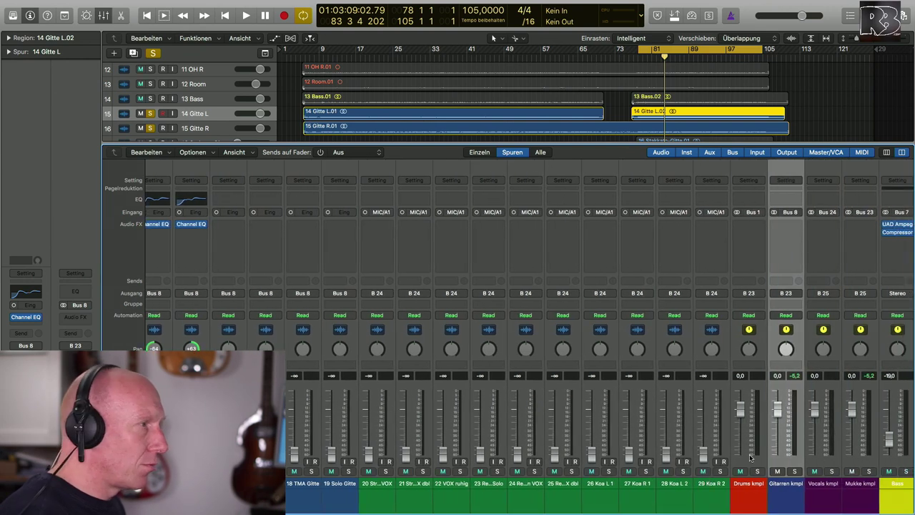
{"action": "left_click_drag", "start_coordinate": [781, 412], "coordinate": [779, 455]}
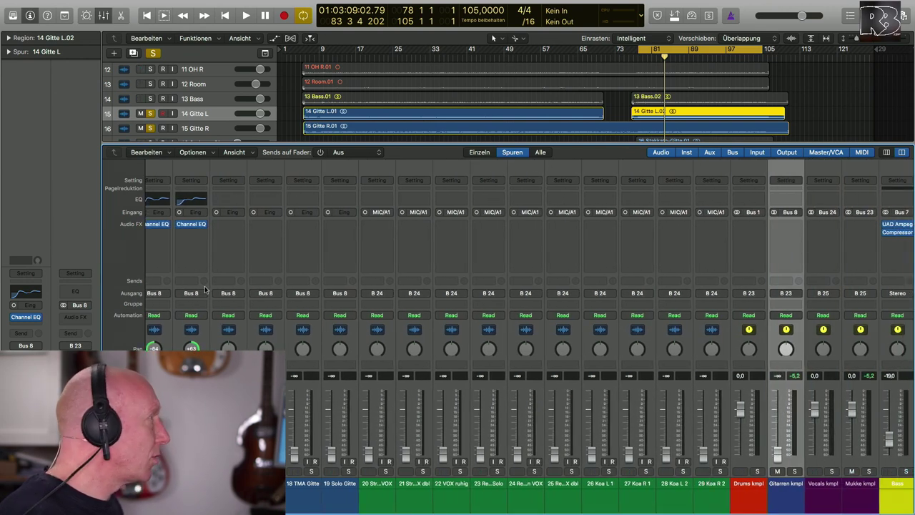
{"action": "left_click", "coordinate": [156, 53]}
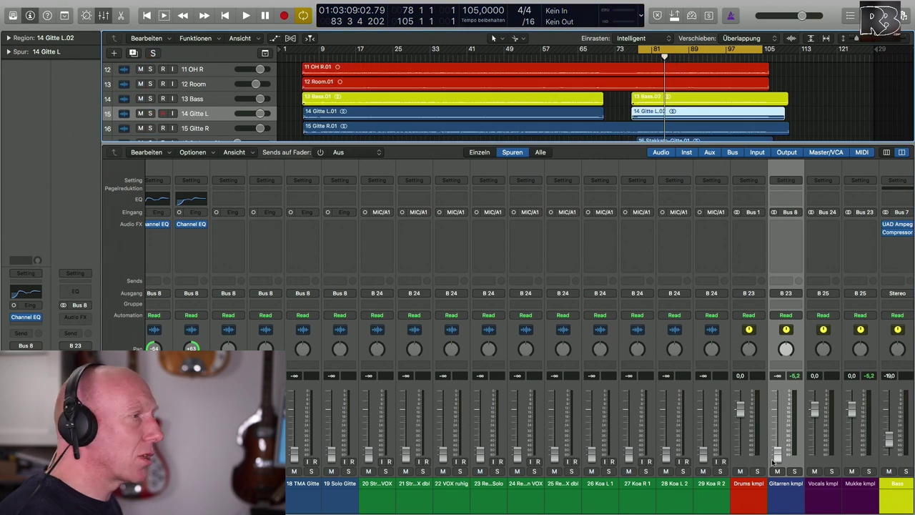
Play the full mix and bring the Gitarren kmpl bus up to about -3.8 dB
{"action": "key", "text": "space"}
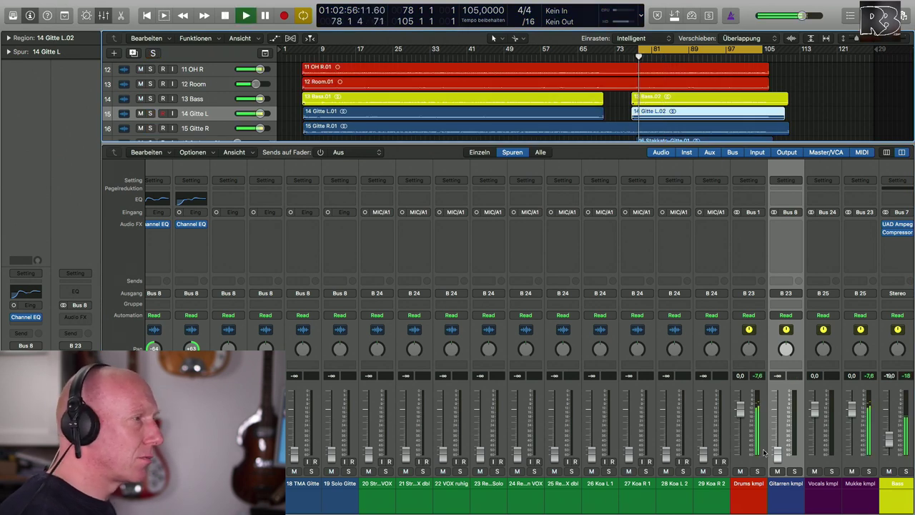
{"action": "left_click_drag", "start_coordinate": [779, 457], "coordinate": [777, 416]}
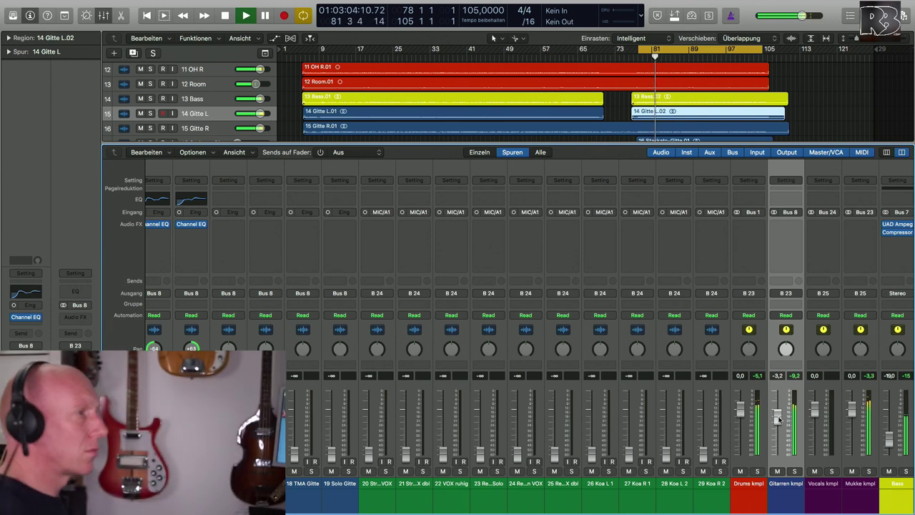
{"action": "scroll", "coordinate": [778, 419], "scroll_direction": "left", "scroll_amount": 1}
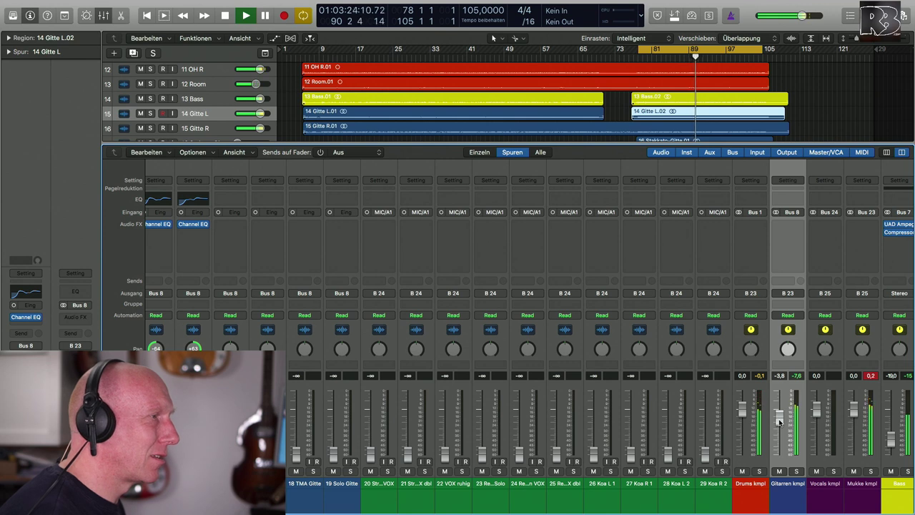
{"action": "key", "text": "space"}
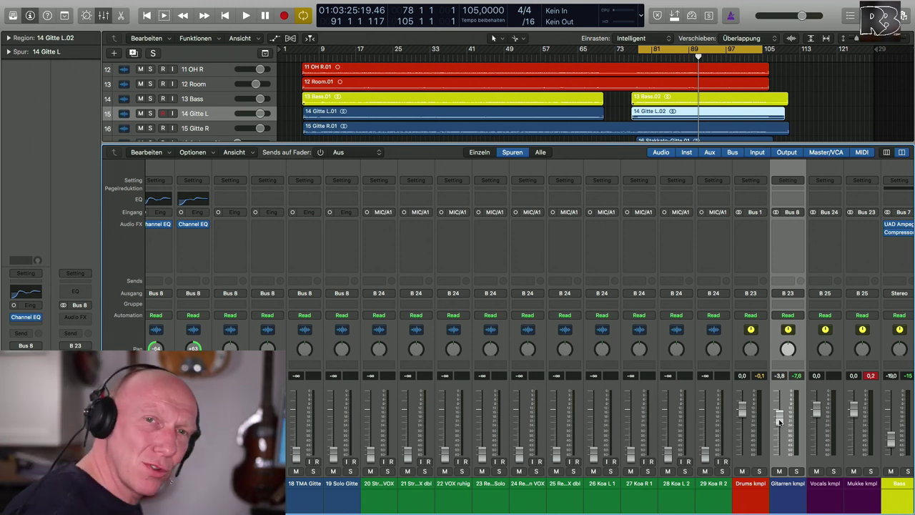
Solo the 16 Stakkato-Gitte track and raise its level to about -2.9 dB during playback
{"action": "scroll", "coordinate": [780, 422], "scroll_direction": "left", "scroll_amount": 1}
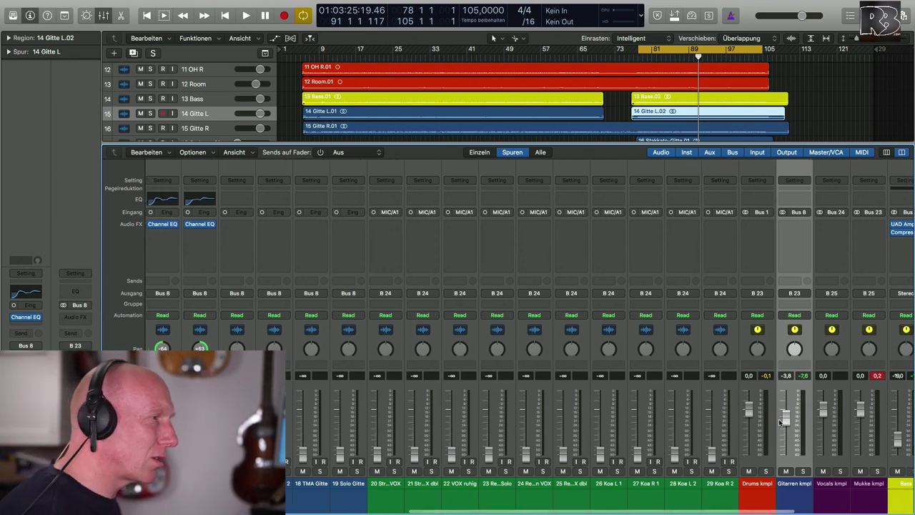
{"action": "scroll", "coordinate": [781, 409], "scroll_direction": "left", "scroll_amount": 10}
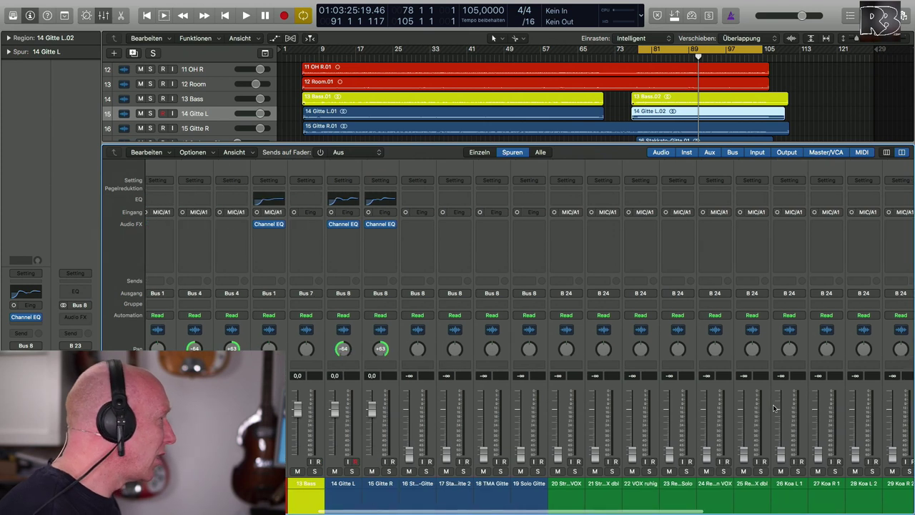
{"action": "scroll", "coordinate": [763, 100], "scroll_direction": "down", "scroll_amount": 3}
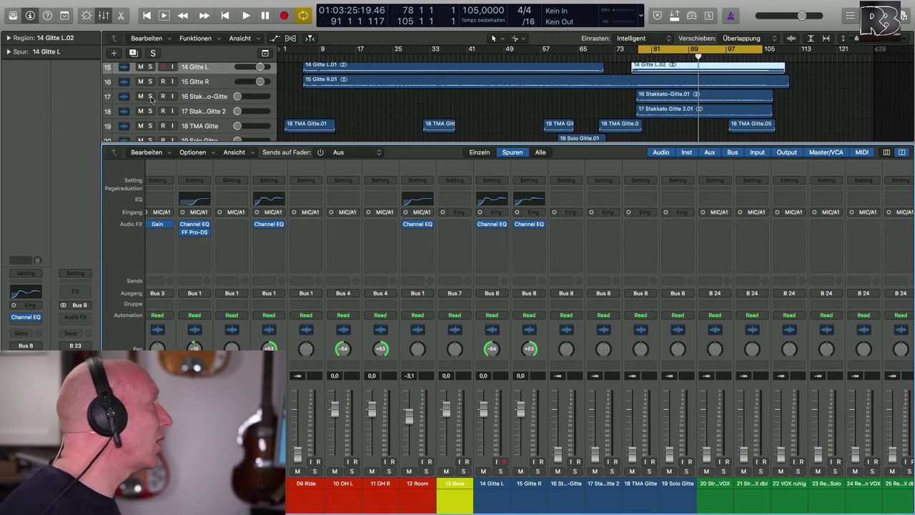
{"action": "left_click", "coordinate": [151, 96]}
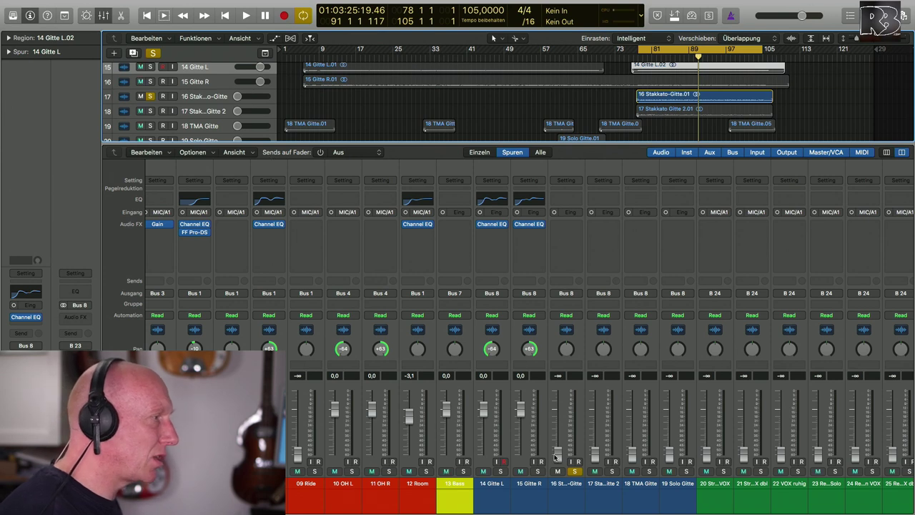
{"action": "key", "text": "space"}
{"action": "left_click_drag", "start_coordinate": [558, 455], "coordinate": [557, 415]}
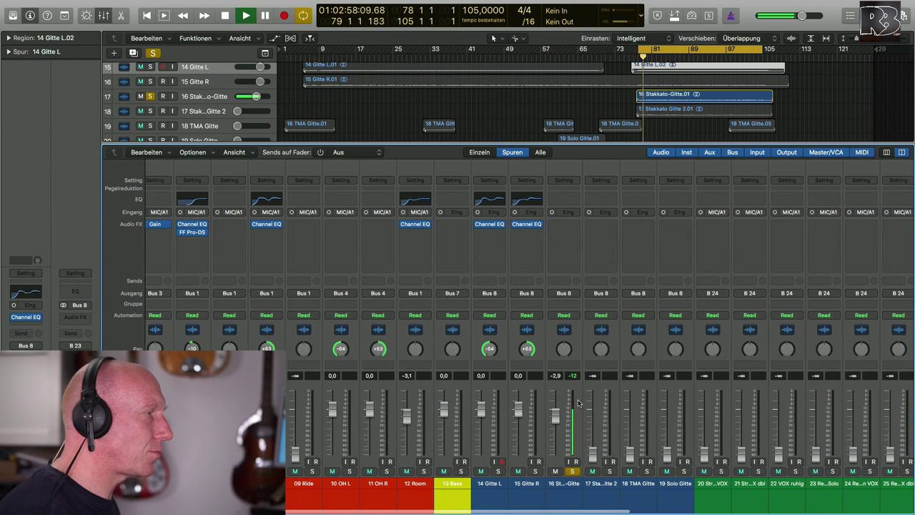
Switch the solo to 17 Stakkato Gitte 2, raise its level to about -2.6 dB and stop playback
{"action": "left_click", "coordinate": [609, 471]}
{"action": "left_click_drag", "start_coordinate": [591, 455], "coordinate": [591, 413]}
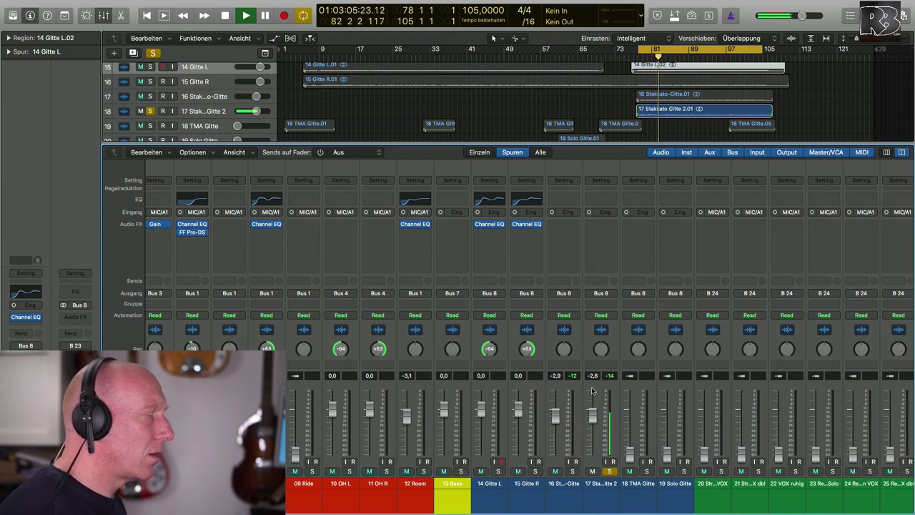
{"action": "key", "text": "space"}
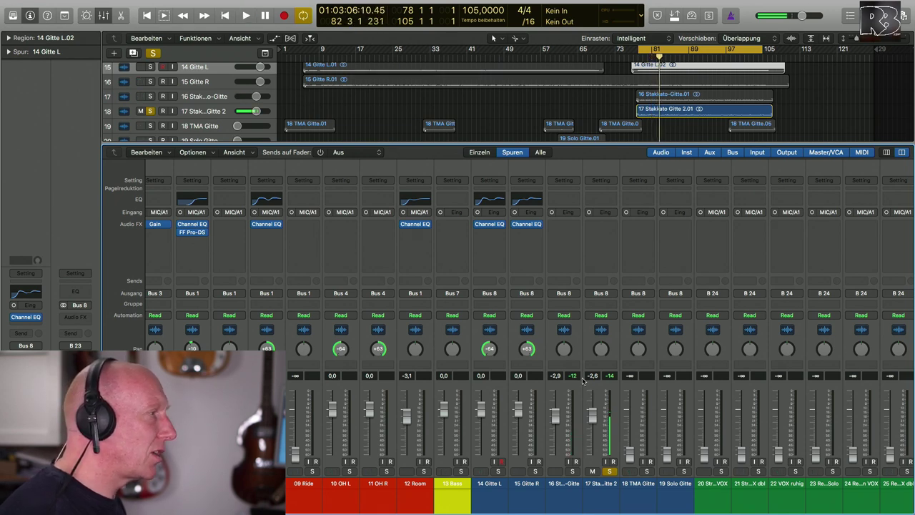
Pan 16 Stakkato-Gitte to +63 and 17 Stakkato Gitte 2 to -64
{"action": "left_click", "coordinate": [536, 357]}
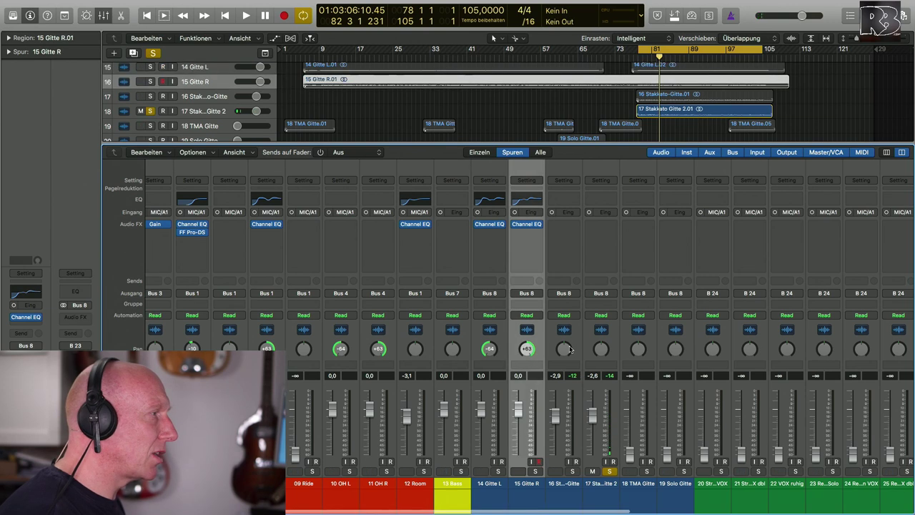
{"action": "left_click_drag", "start_coordinate": [567, 354], "coordinate": [580, 310]}
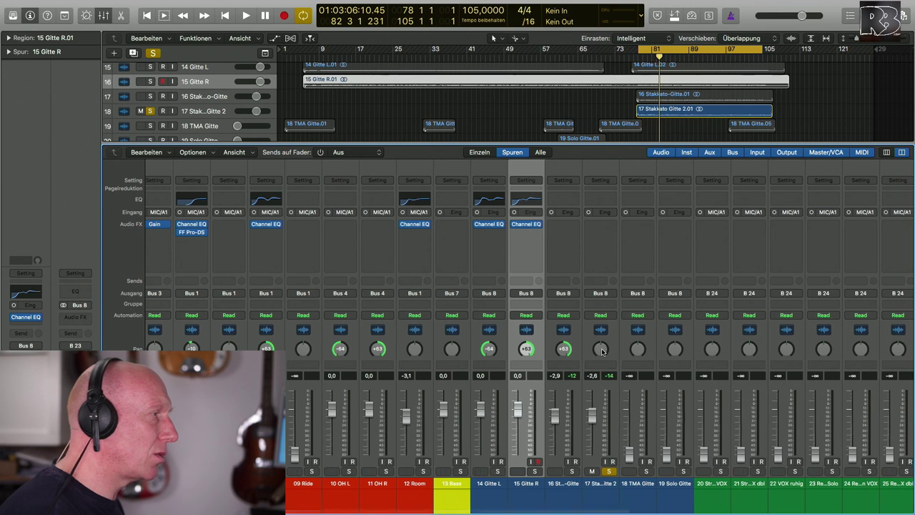
{"action": "left_click_drag", "start_coordinate": [602, 350], "coordinate": [603, 379]}
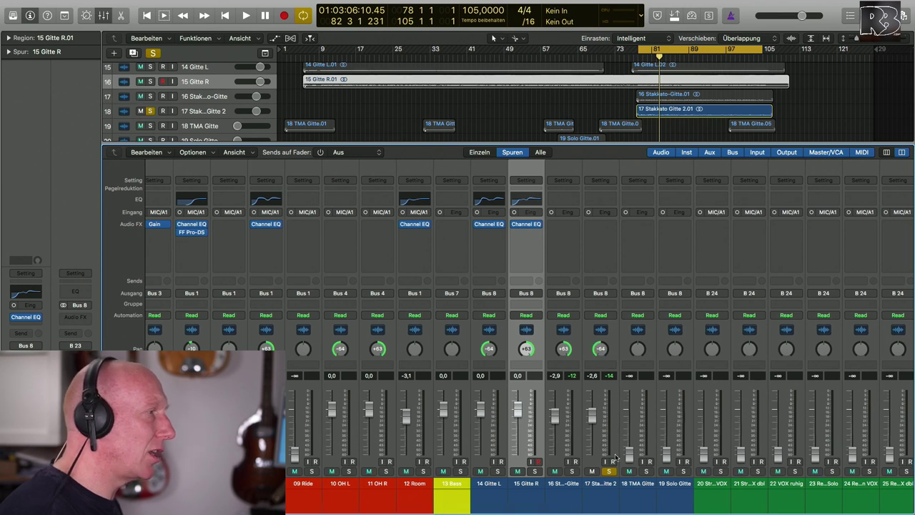
Select both Stakkato guitar channels and listen to them soloed together
{"action": "left_click", "coordinate": [574, 483]}
{"action": "left_click", "coordinate": [602, 483], "text": "shift"}
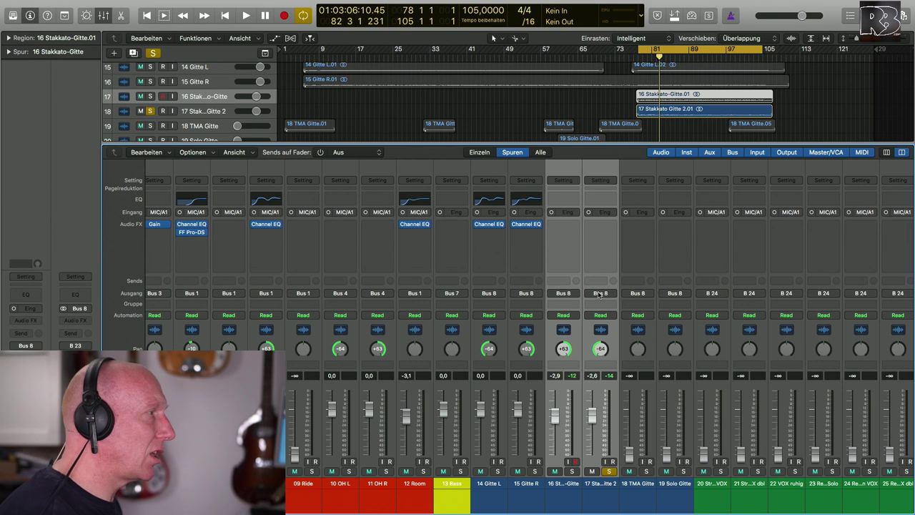
{"action": "key", "text": "space"}
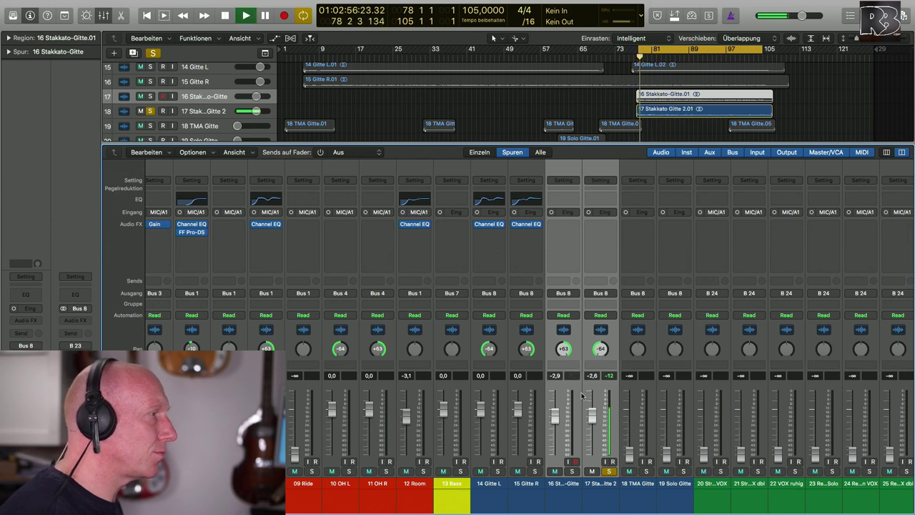
{"action": "left_click", "coordinate": [572, 471]}
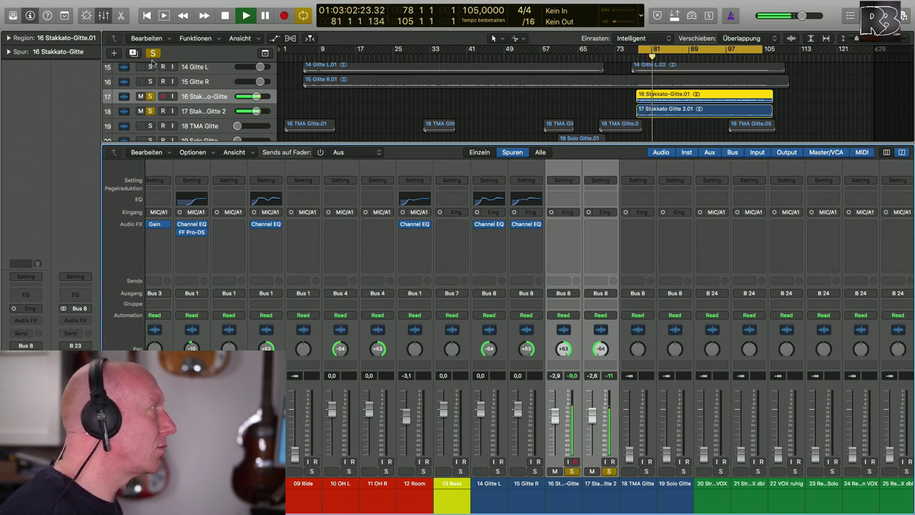
Clear the solos, listen to the Stakkato guitars in the full mix and select only the 16 Stakkato-Gitte channel
{"action": "left_click", "coordinate": [152, 53]}
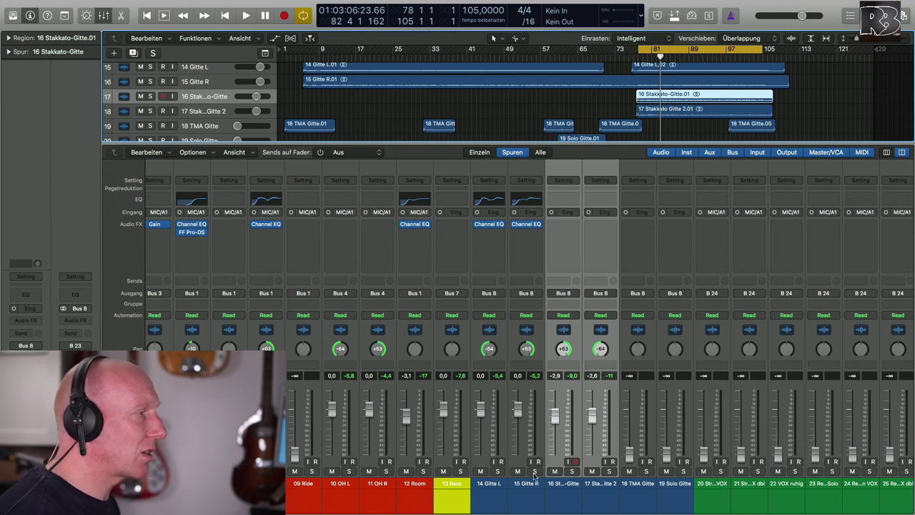
{"action": "key", "text": "space"}
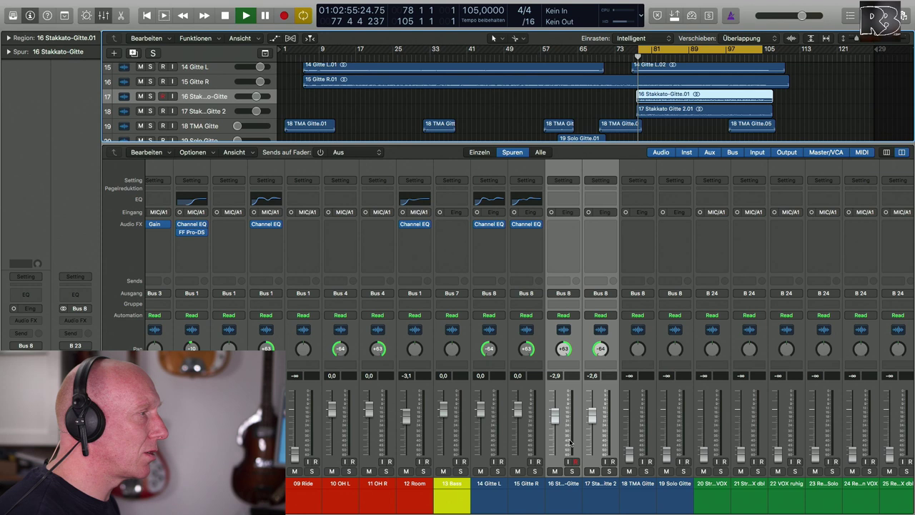
{"action": "left_click", "coordinate": [570, 258]}
{"action": "key", "text": "Escape"}
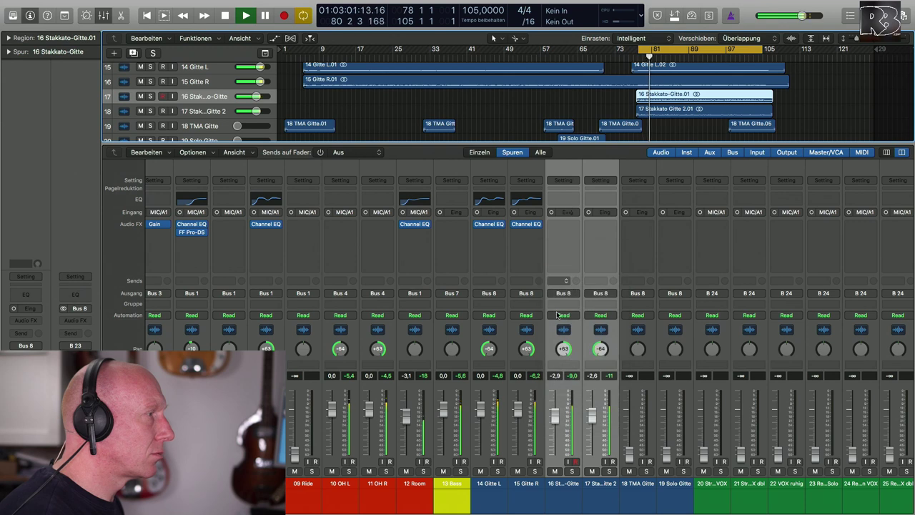
{"action": "left_click", "coordinate": [536, 494]}
{"action": "left_click", "coordinate": [562, 493]}
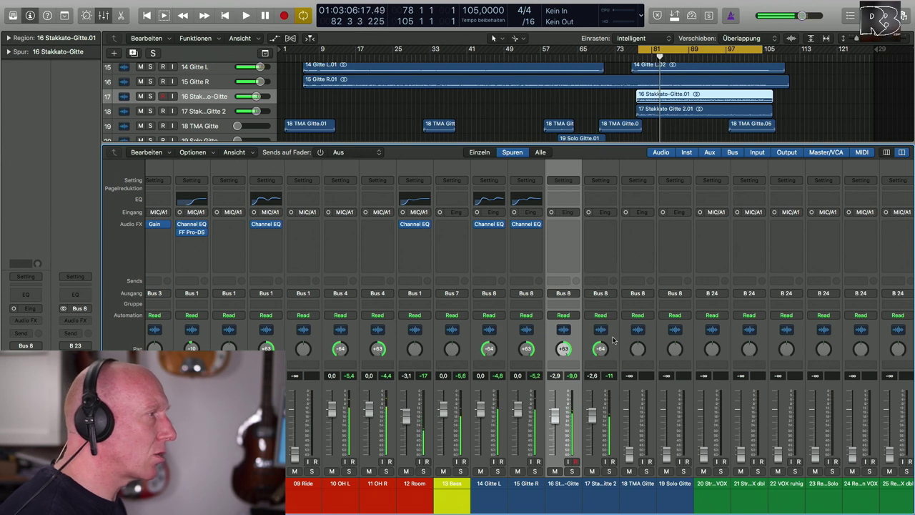
Insert a Channel EQ on 17 Stakkato Gitte 2 and enable its low cut at 98 Hz with 24 dB/Oct
{"action": "left_click", "coordinate": [601, 199]}
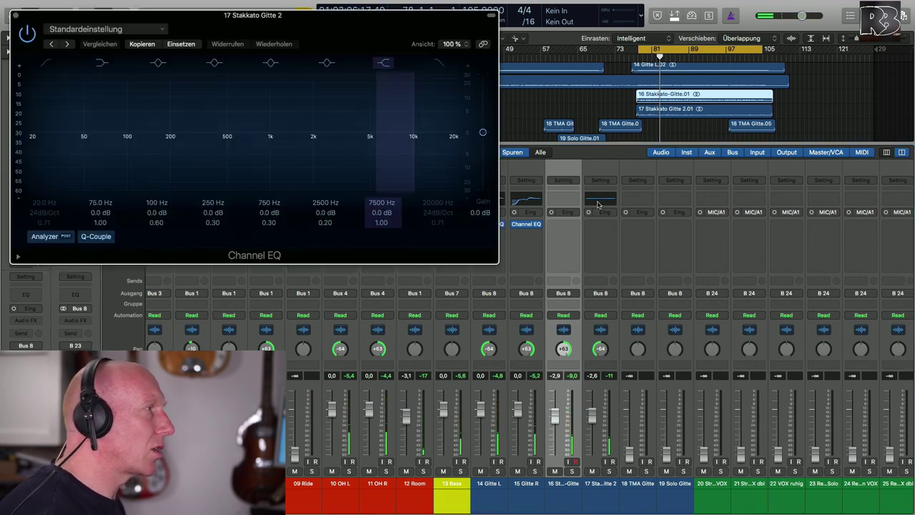
{"action": "left_click_drag", "start_coordinate": [262, 33], "coordinate": [464, 71]}
{"action": "left_click", "coordinate": [248, 101]}
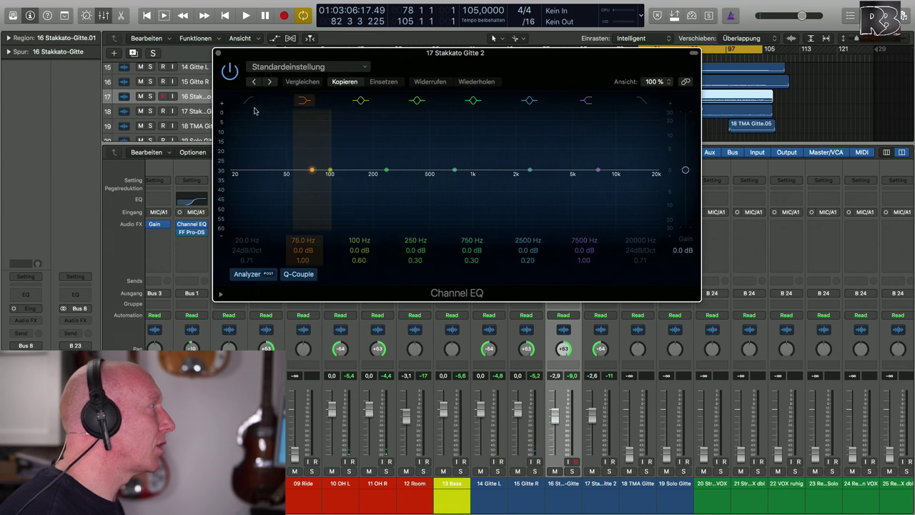
{"action": "left_click_drag", "start_coordinate": [244, 243], "coordinate": [244, 207]}
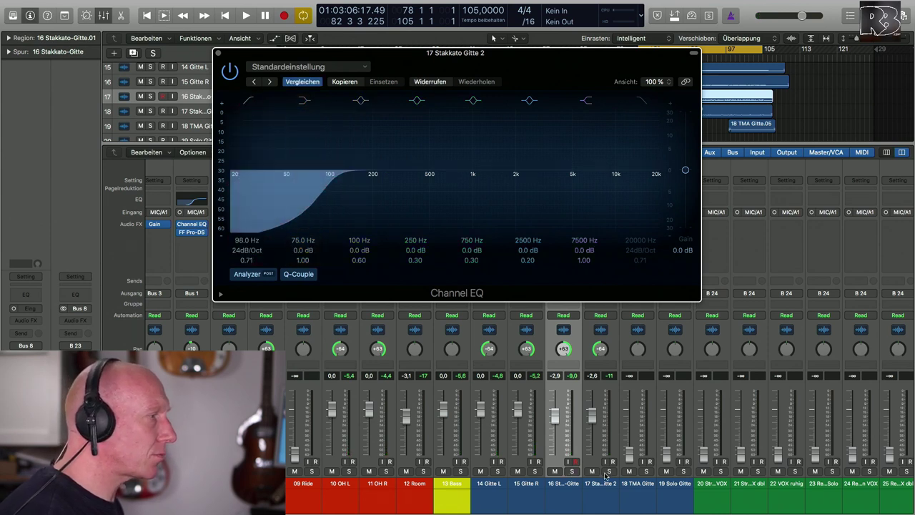
Solo 17 Stakkato Gitte 2 during playback, cut 2.5 dB at 345 Hz and boost 2.5 dB at 4000 Hz in its EQ
{"action": "left_click", "coordinate": [607, 472]}
{"action": "key", "text": "space"}
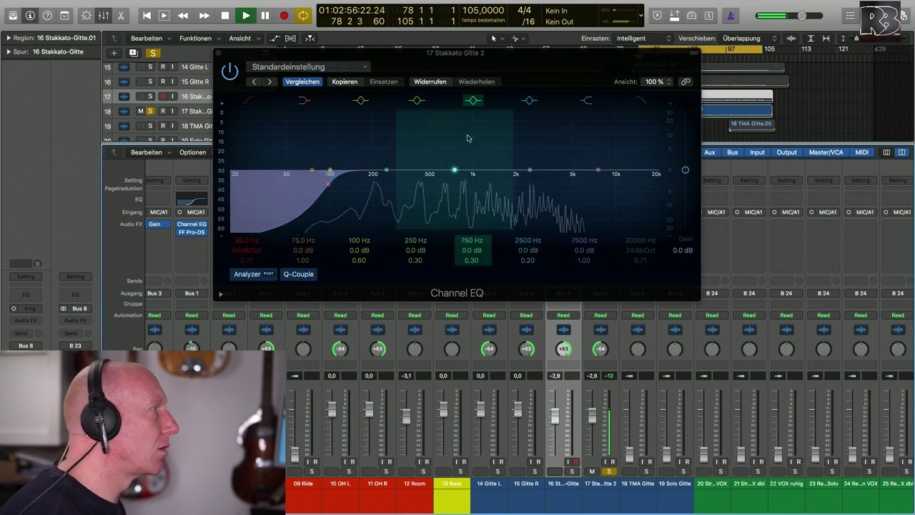
{"action": "left_click_drag", "start_coordinate": [455, 171], "coordinate": [401, 156]}
{"action": "left_click_drag", "start_coordinate": [403, 176], "coordinate": [404, 180]}
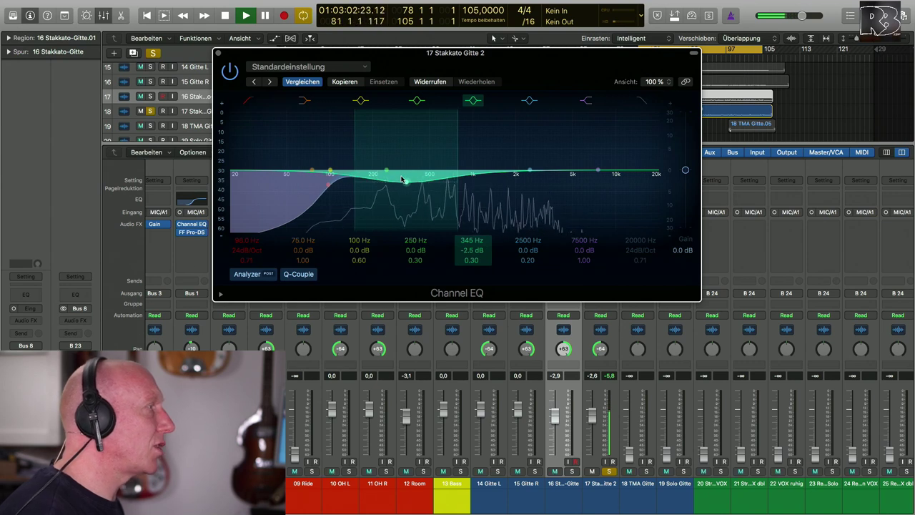
{"action": "left_click_drag", "start_coordinate": [530, 175], "coordinate": [558, 164]}
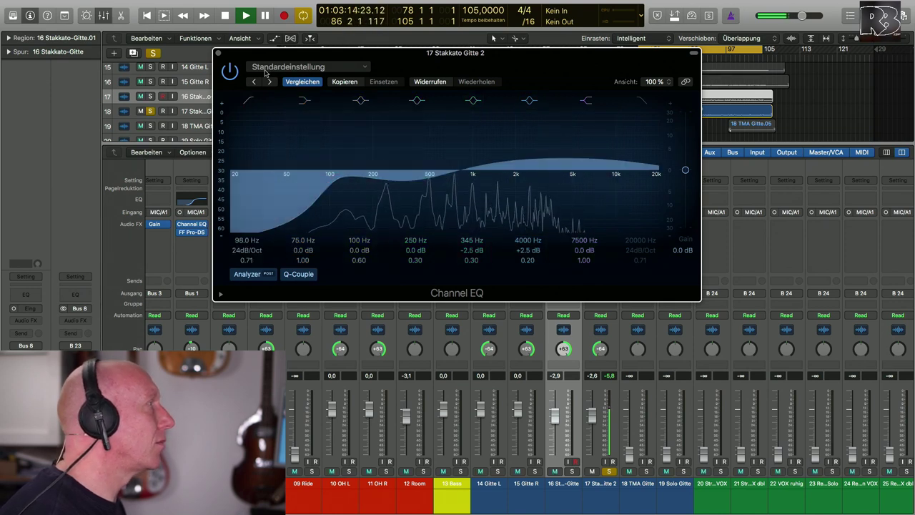
{"action": "left_click", "coordinate": [219, 54]}
Copy the Channel EQ from 17 Stakkato Gitte 2 to 16 Stakkato-Gitte, open the copy and solo that channel too
{"action": "left_click_drag", "start_coordinate": [605, 226], "coordinate": [563, 227]}
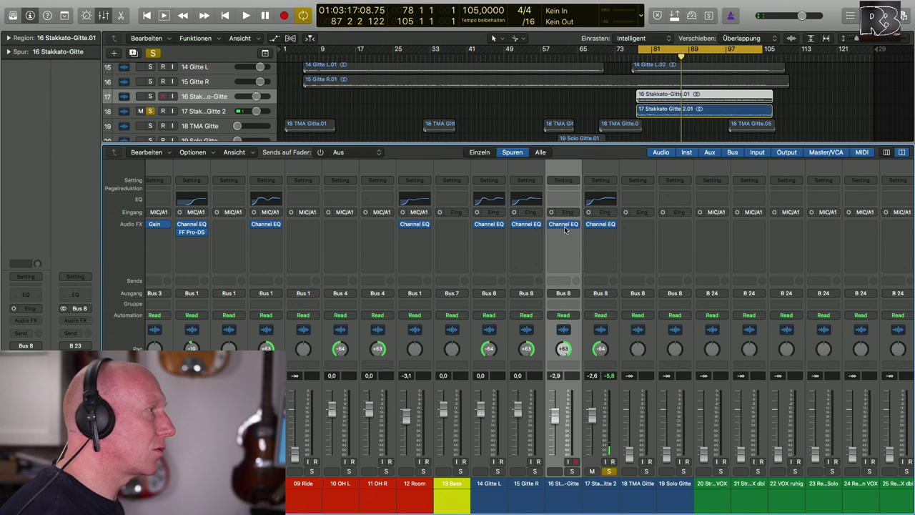
{"action": "left_click", "coordinate": [563, 224]}
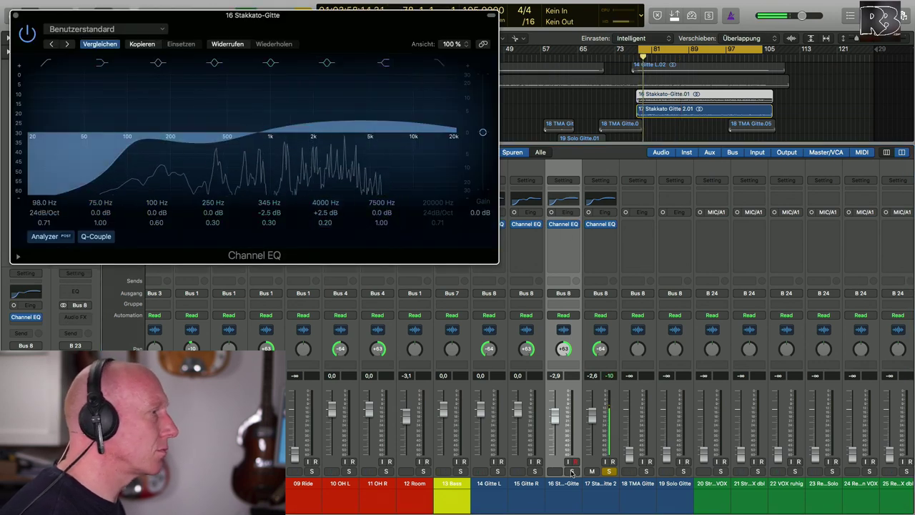
{"action": "left_click", "coordinate": [571, 472]}
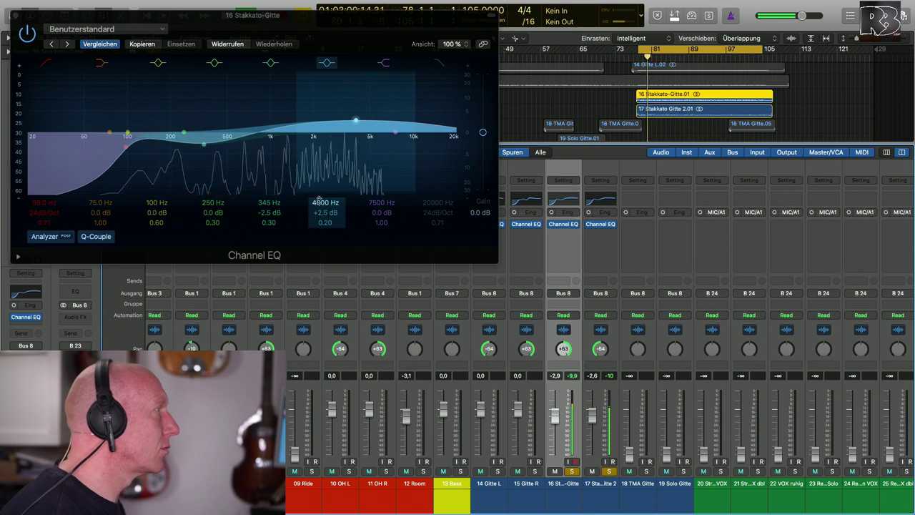
Set the 4000 Hz band gain in the 16 Stakkato-Gitte EQ to -2.5 dB
{"action": "double_click", "coordinate": [324, 211]}
{"action": "type", "text": "-2.5"}
{"action": "key", "text": "Return"}
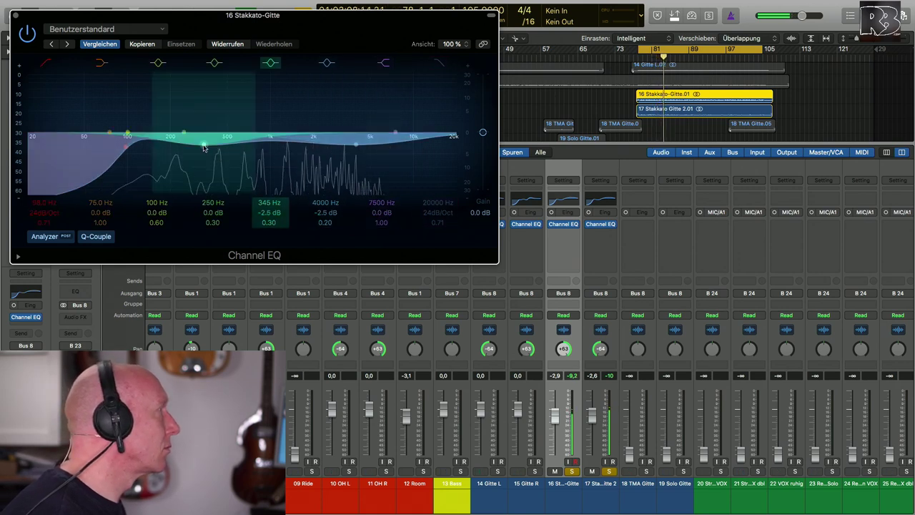
Try the 345 Hz band of the 16 Stakkato-Gitte EQ at +2.5 dB and return it to -2.5 dB
{"action": "double_click", "coordinate": [269, 213]}
{"action": "type", "text": "2.5"}
{"action": "key", "text": "Return"}
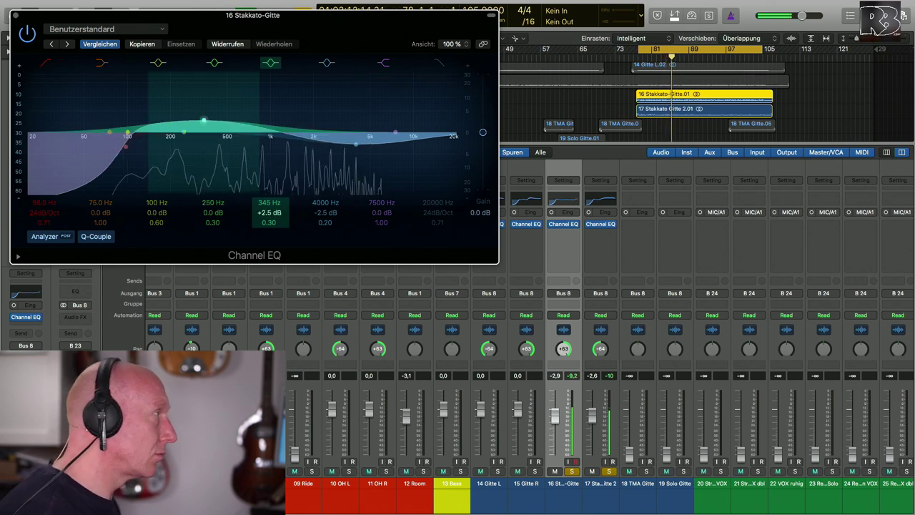
{"action": "double_click", "coordinate": [267, 213]}
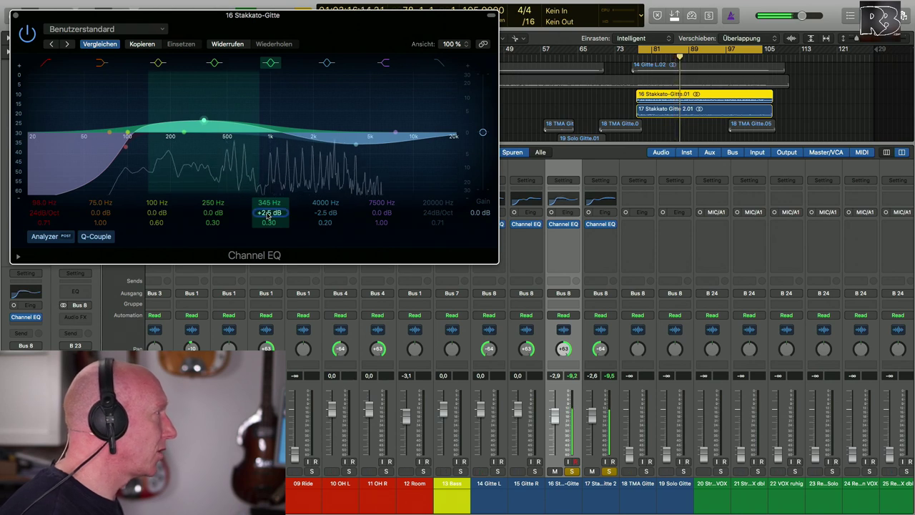
{"action": "type", "text": "-2.5"}
{"action": "key", "text": "Return"}
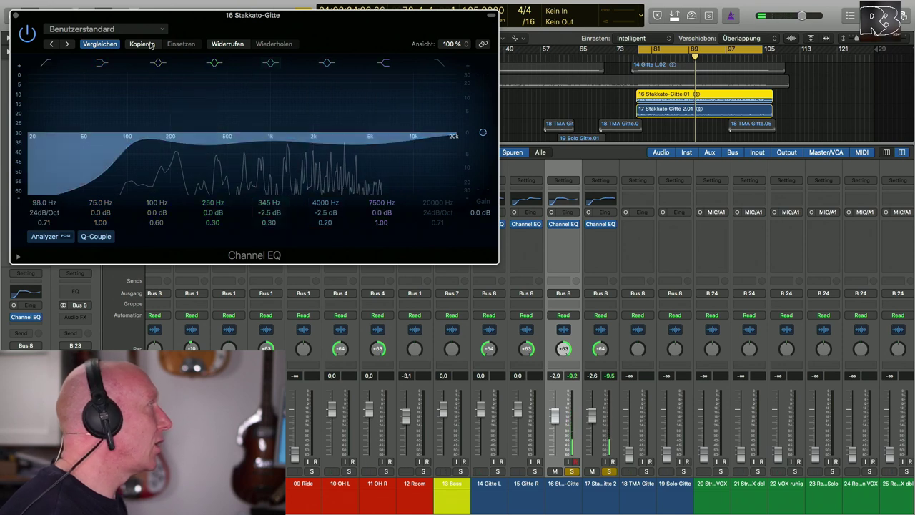
Clear the solos and, listening to the full mix, raise 16 Stakkato-Gitte to 0.9 dB and 17 Stakkato Gitte 2 to 0.2 dB
{"action": "left_click", "coordinate": [15, 16]}
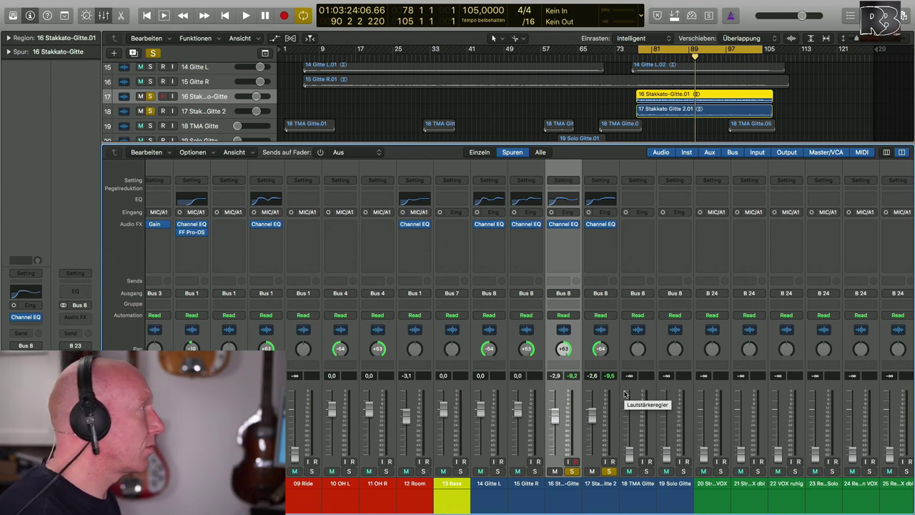
{"action": "left_click", "coordinate": [153, 53]}
{"action": "key", "text": "space"}
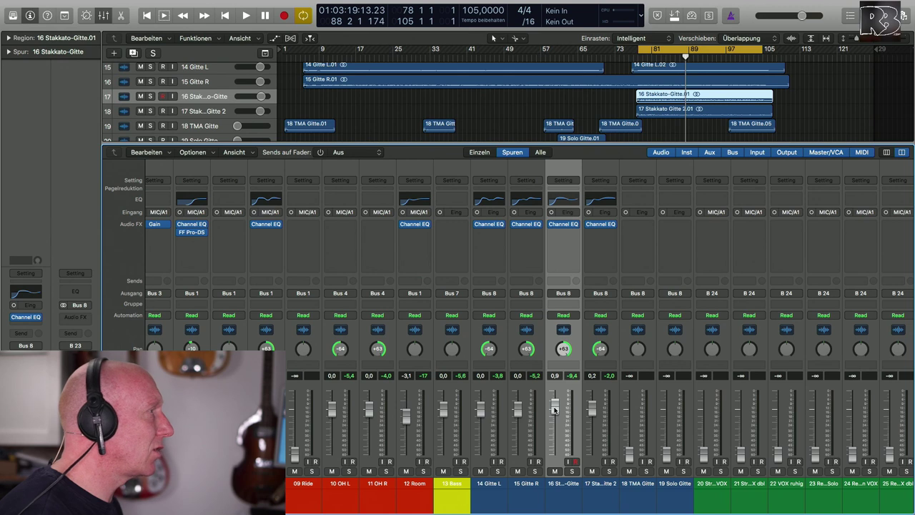
{"action": "key", "text": "space"}
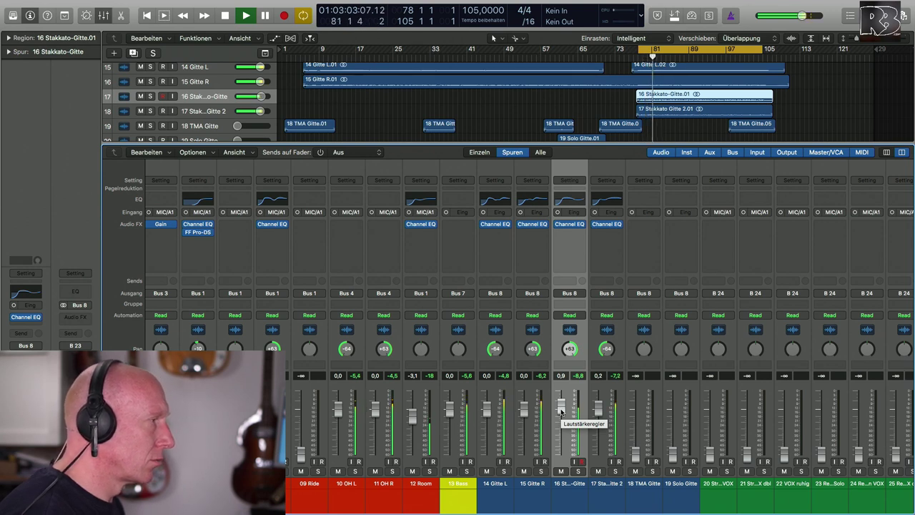
{"action": "key", "text": "space"}
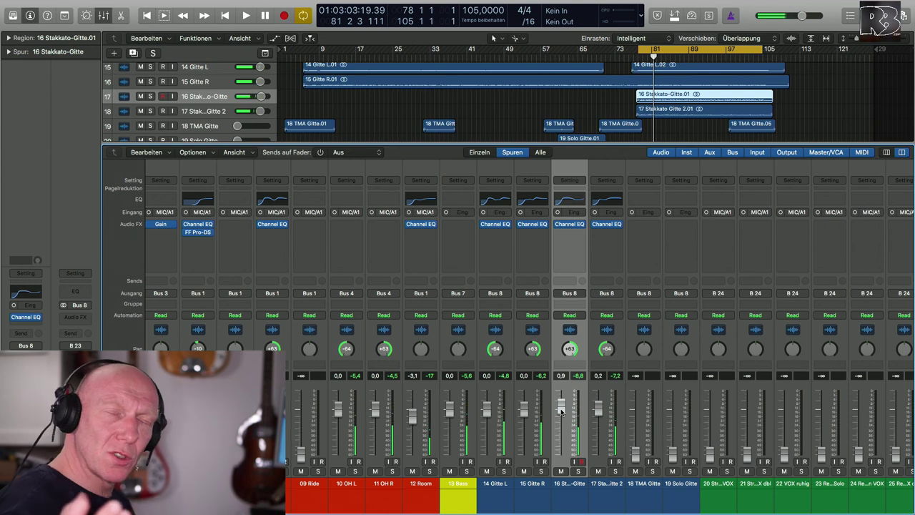
Insert the Steven Slate Trigger 2 plug-in on the Snare kmpl bus after the UAD UA 1176
{"action": "scroll", "coordinate": [530, 433], "scroll_direction": "right", "scroll_amount": 5}
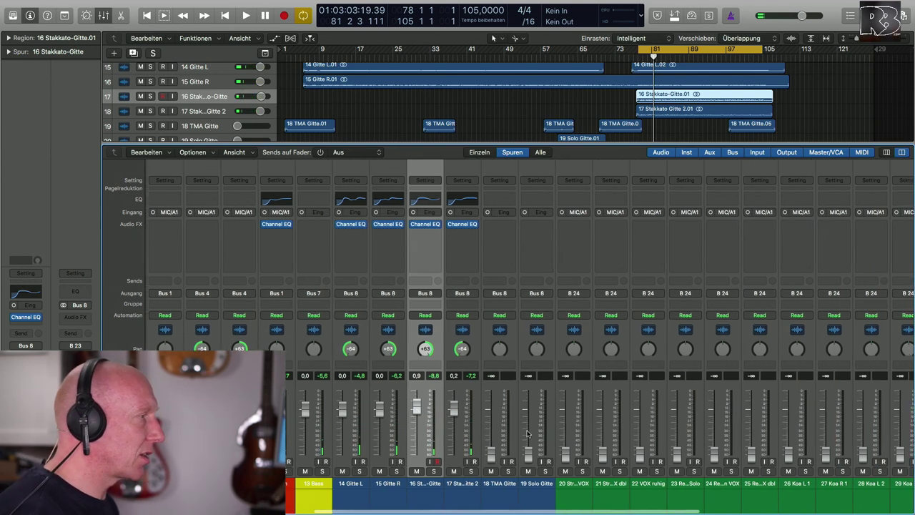
{"action": "scroll", "coordinate": [723, 248], "scroll_direction": "right", "scroll_amount": 14}
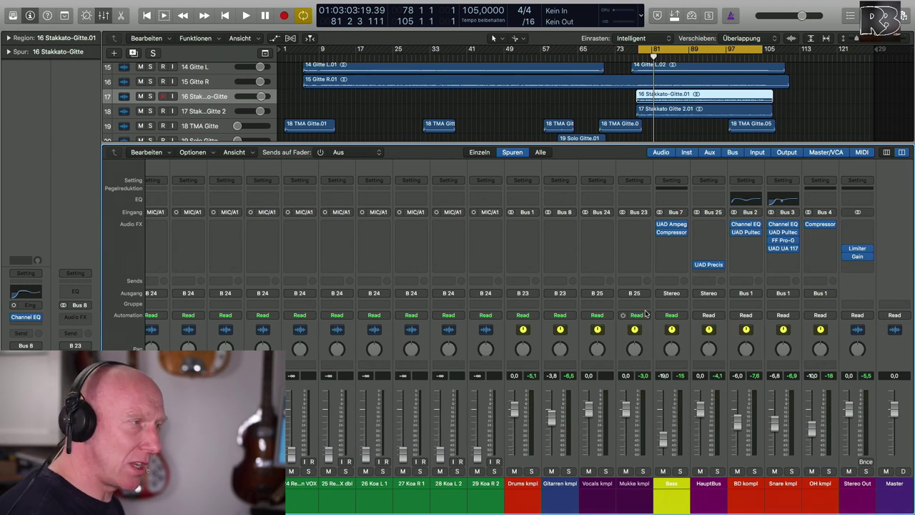
{"action": "left_click", "coordinate": [785, 255]}
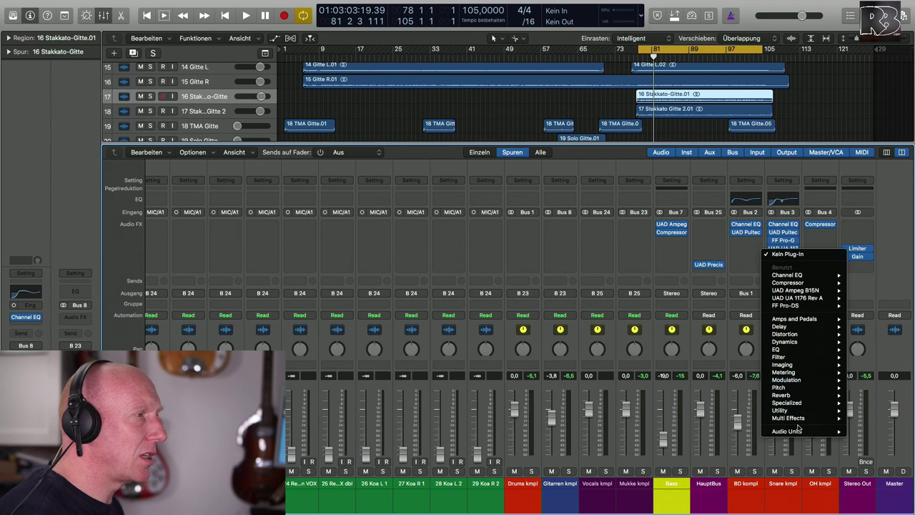
{"action": "mouse_move", "coordinate": [798, 431]}
{"action": "mouse_move", "coordinate": [715, 460]}
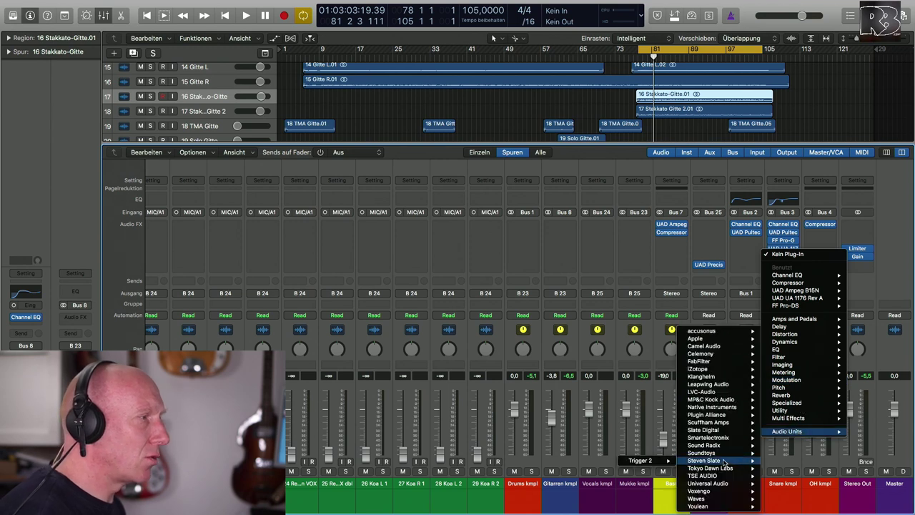
{"action": "mouse_move", "coordinate": [662, 465]}
{"action": "left_click", "coordinate": [599, 460]}
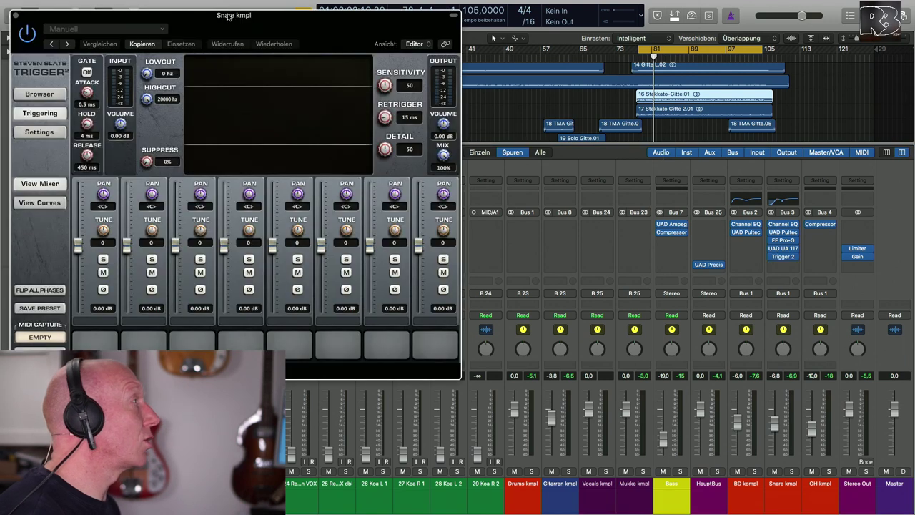
{"action": "left_click_drag", "start_coordinate": [220, 19], "coordinate": [568, 55]}
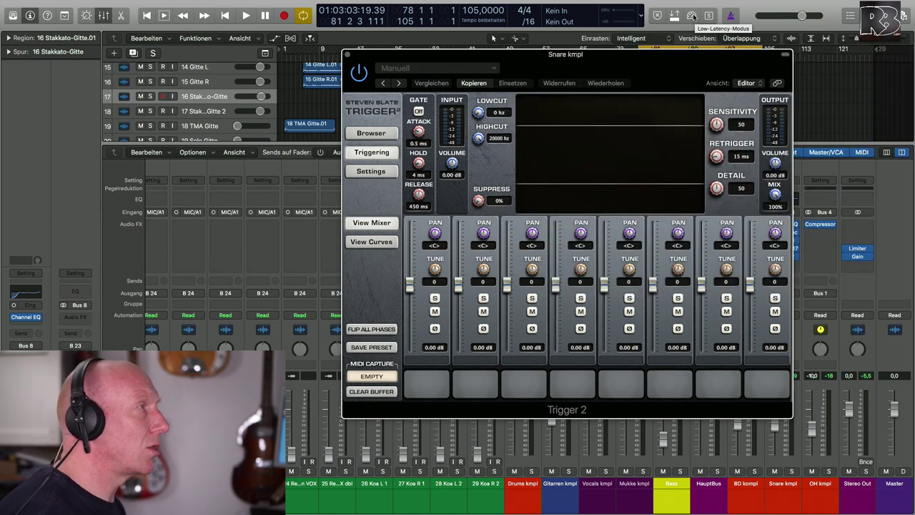
{"action": "left_click_drag", "start_coordinate": [657, 60], "coordinate": [687, 60]}
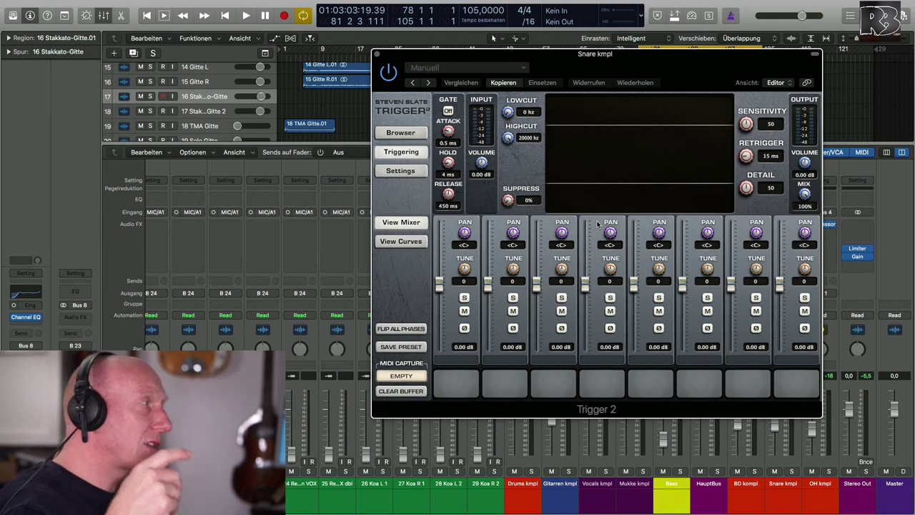
Browse the Warren Samples folder in Trigger 2 and audition the Gallery Room, Gallery Snare and I Wanna Kick samples
{"action": "left_click", "coordinate": [400, 133]}
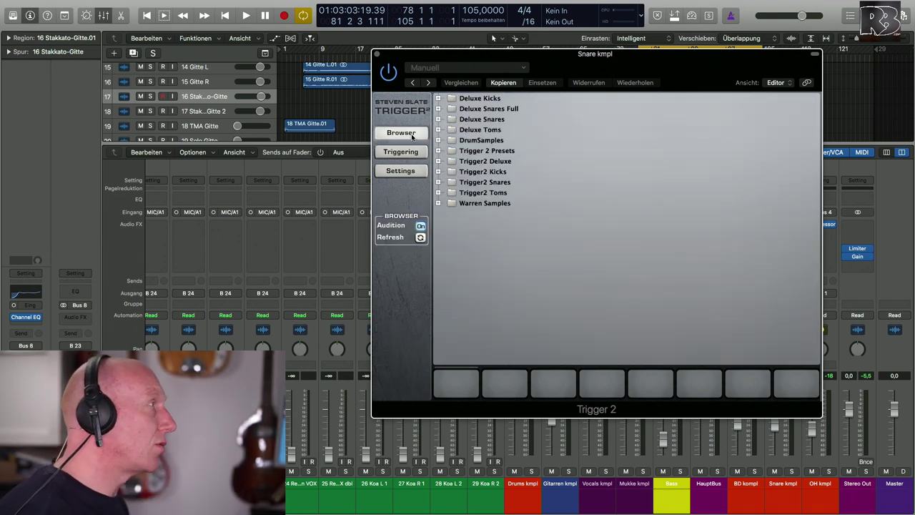
{"action": "left_click", "coordinate": [438, 204]}
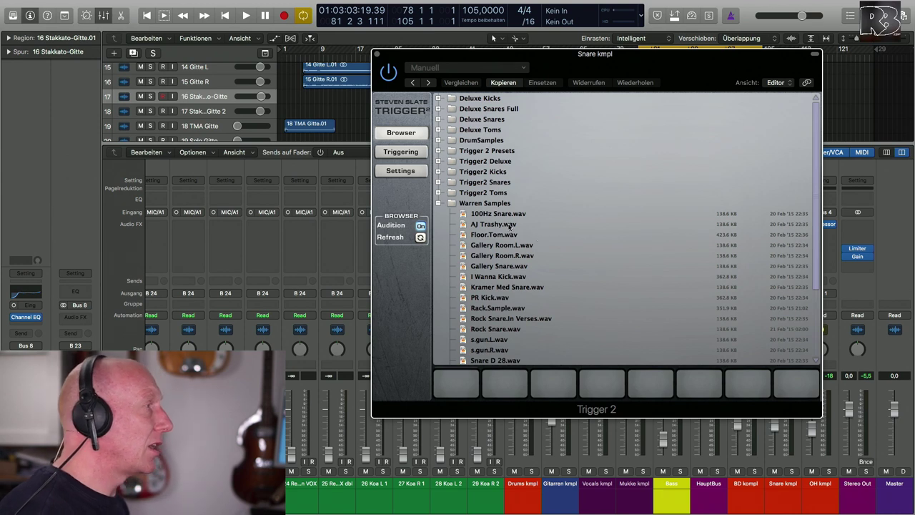
{"action": "left_click", "coordinate": [478, 248]}
{"action": "left_click", "coordinate": [476, 256]}
{"action": "left_click", "coordinate": [485, 269]}
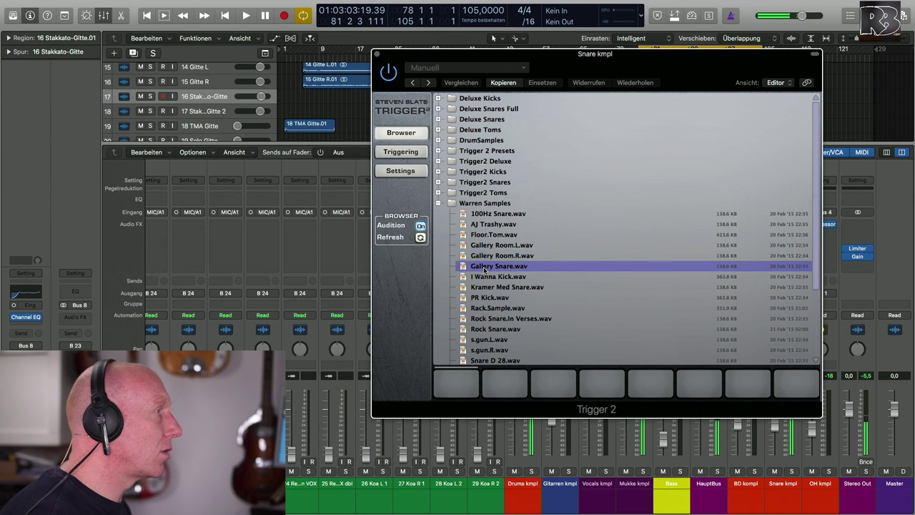
{"action": "left_click", "coordinate": [490, 279]}
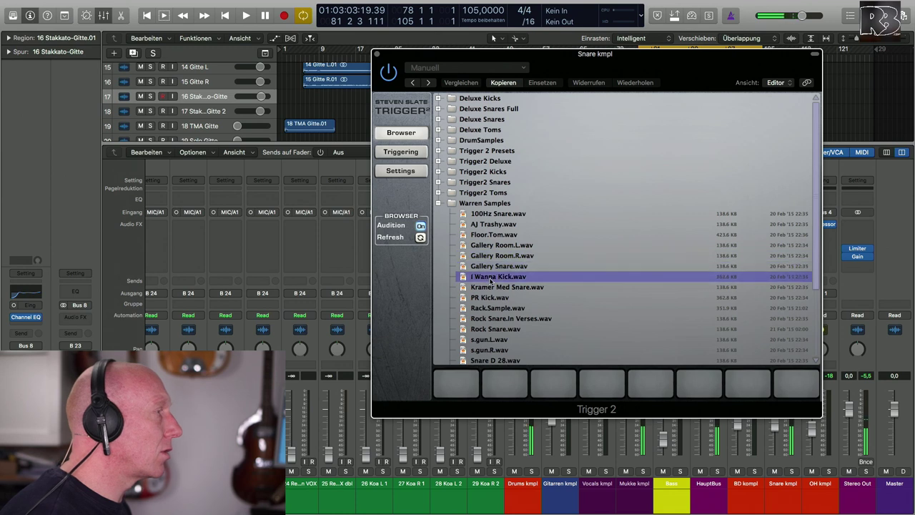
Audition 100Hz Snare, AJ Trashy and Floor.Tom, and load AJ Trashy.wav into the first sample slot of Trigger 2
{"action": "left_click", "coordinate": [487, 215]}
{"action": "left_click", "coordinate": [483, 225]}
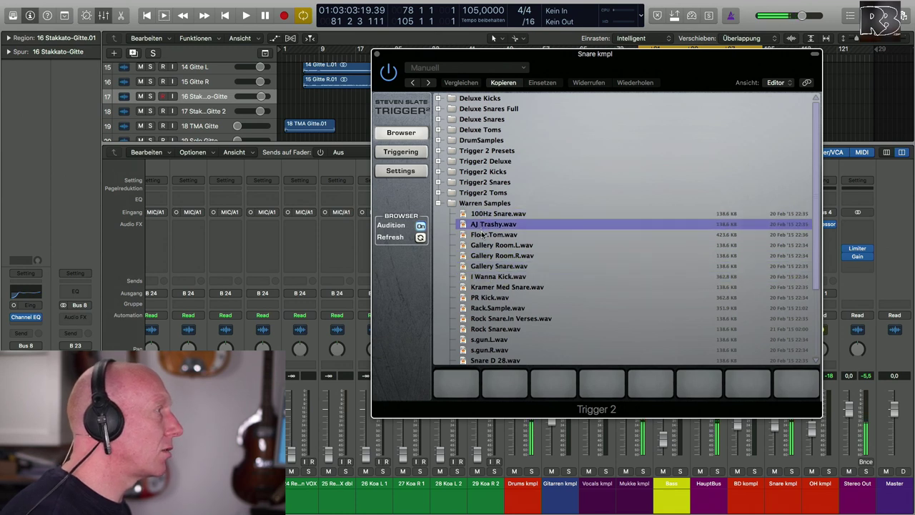
{"action": "left_click", "coordinate": [486, 235]}
{"action": "left_click", "coordinate": [486, 225]}
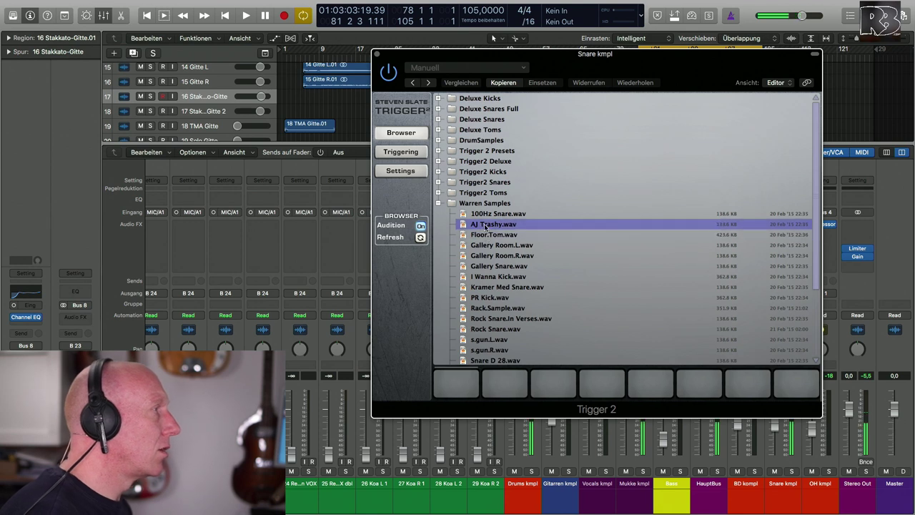
{"action": "left_click_drag", "start_coordinate": [483, 226], "coordinate": [457, 386]}
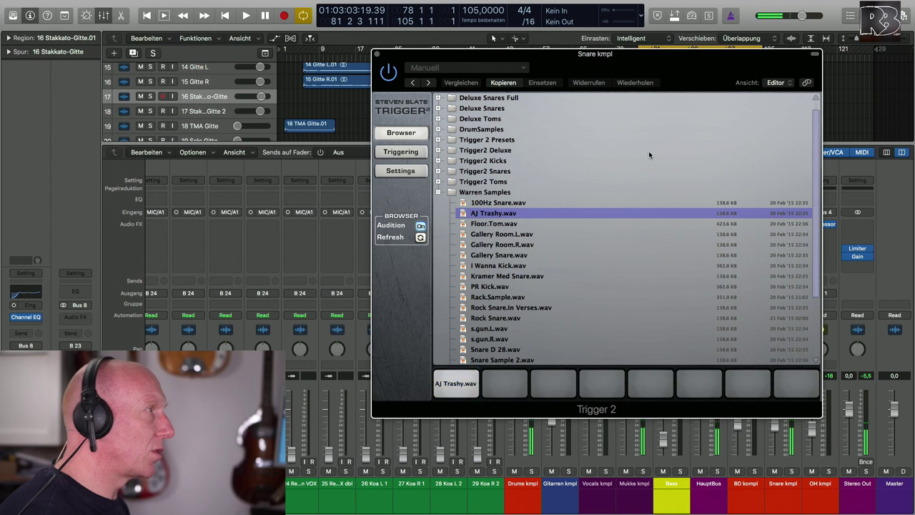
{"action": "left_click_drag", "start_coordinate": [697, 58], "coordinate": [522, 81]}
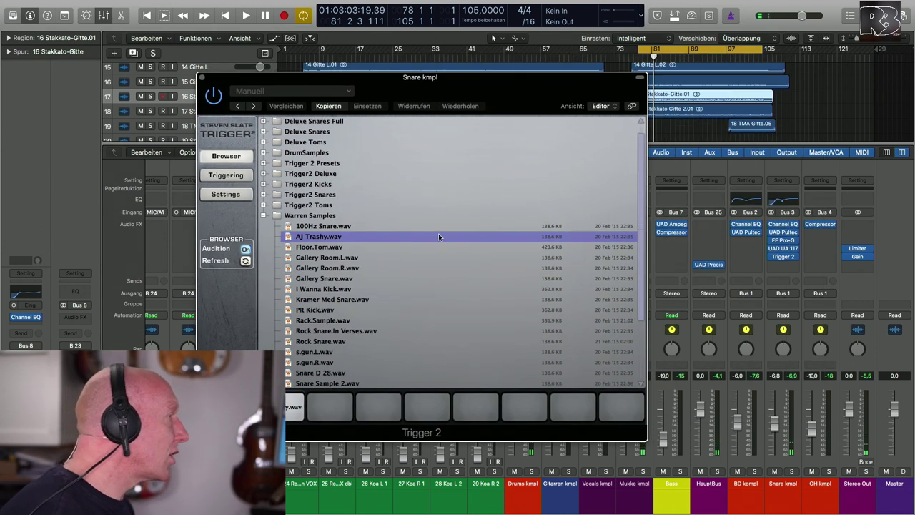
Audition the Warren samples from Rack.Sample.wav through the Rock Snare and s.gun files to Snare D 28.wav
{"action": "left_click", "coordinate": [319, 320]}
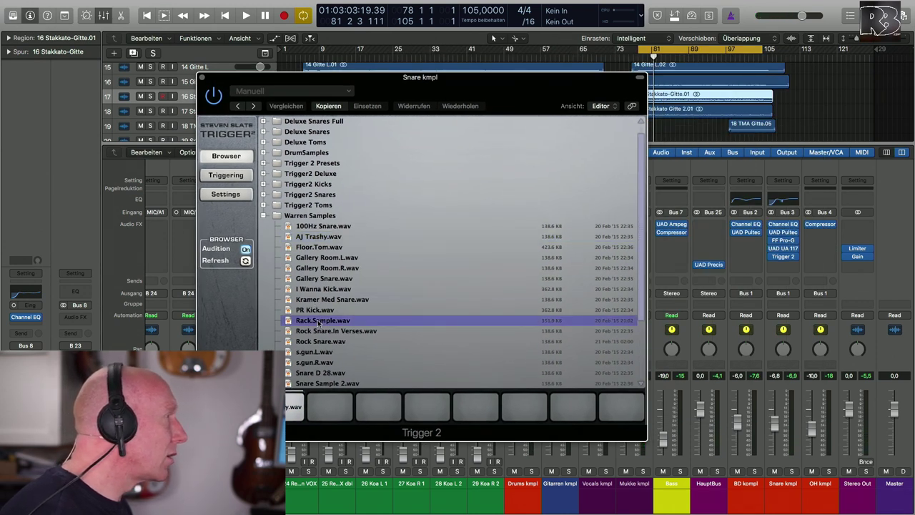
{"action": "left_click", "coordinate": [319, 331]}
{"action": "left_click", "coordinate": [321, 342]}
{"action": "left_click", "coordinate": [323, 353]}
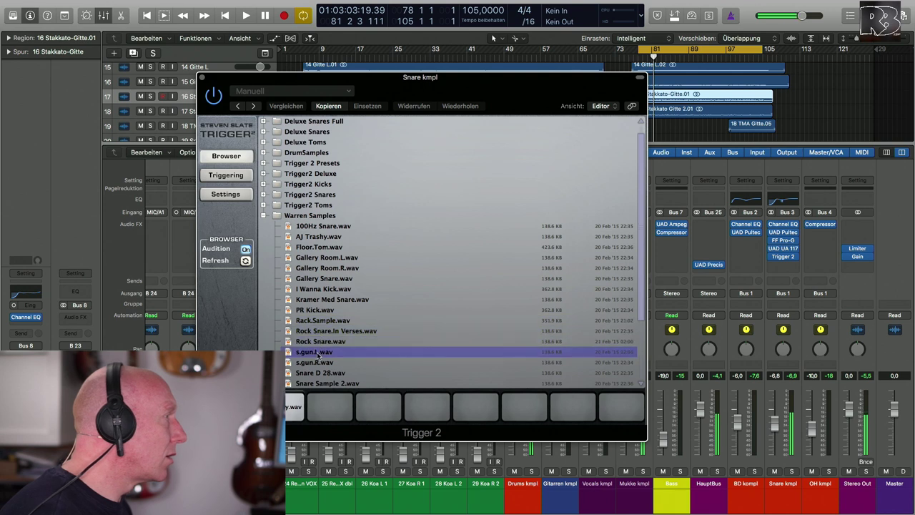
{"action": "left_click", "coordinate": [322, 363]}
{"action": "left_click", "coordinate": [323, 373]}
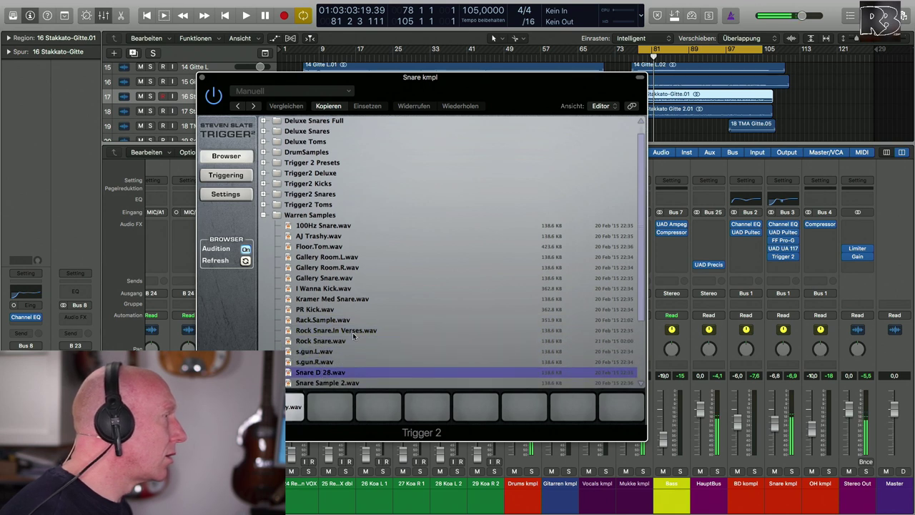
Audition the samples in the Warren Samples folder from Snare Sample 2 down to Snare.Wood
{"action": "scroll", "coordinate": [353, 336], "scroll_direction": "down", "scroll_amount": 3}
{"action": "left_click", "coordinate": [329, 300]}
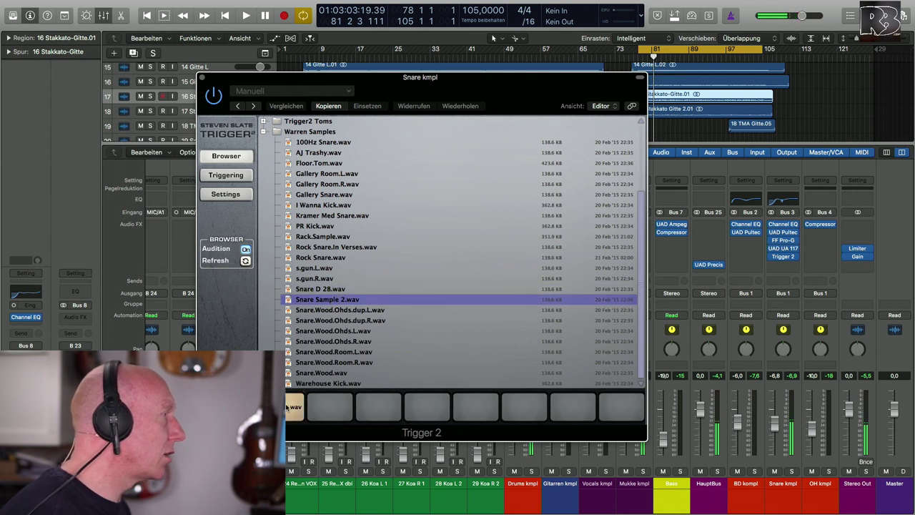
{"action": "left_click", "coordinate": [328, 311]}
{"action": "left_click", "coordinate": [329, 321]}
{"action": "left_click", "coordinate": [330, 331]}
{"action": "left_click", "coordinate": [330, 342]}
{"action": "left_click", "coordinate": [330, 352]}
{"action": "left_click", "coordinate": [331, 362]}
{"action": "left_click", "coordinate": [331, 372]}
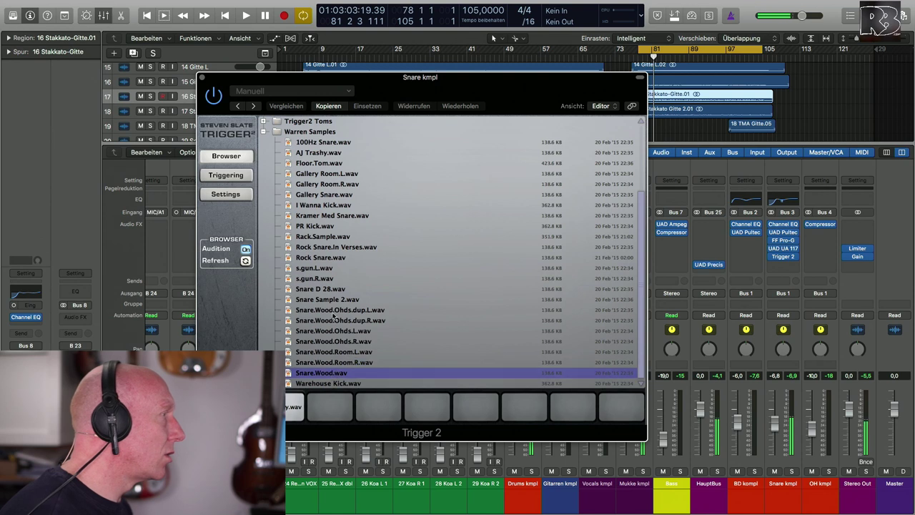
Load Snare Sample 2.wav into the second Trigger 2 sample slot, beside AJ Trashy.wav
{"action": "left_click", "coordinate": [332, 301]}
{"action": "left_click_drag", "start_coordinate": [320, 301], "coordinate": [329, 406]}
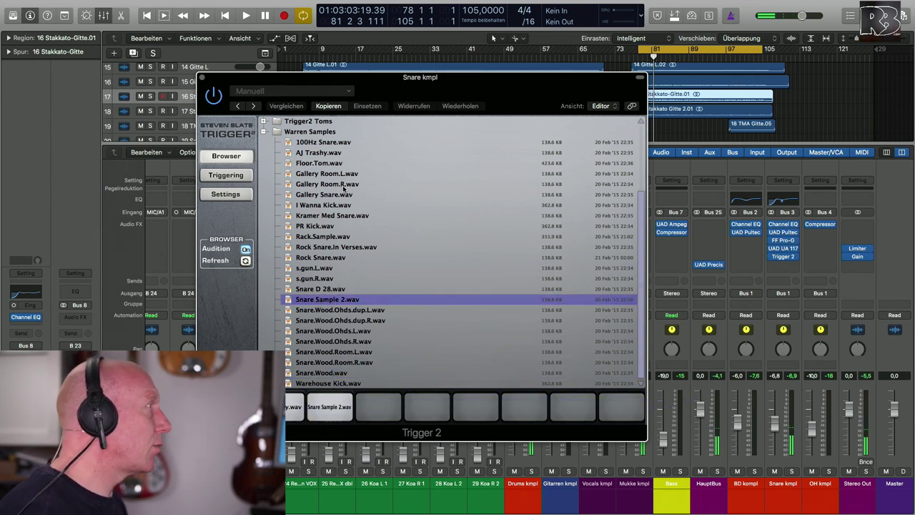
{"action": "left_click_drag", "start_coordinate": [365, 84], "coordinate": [399, 88]}
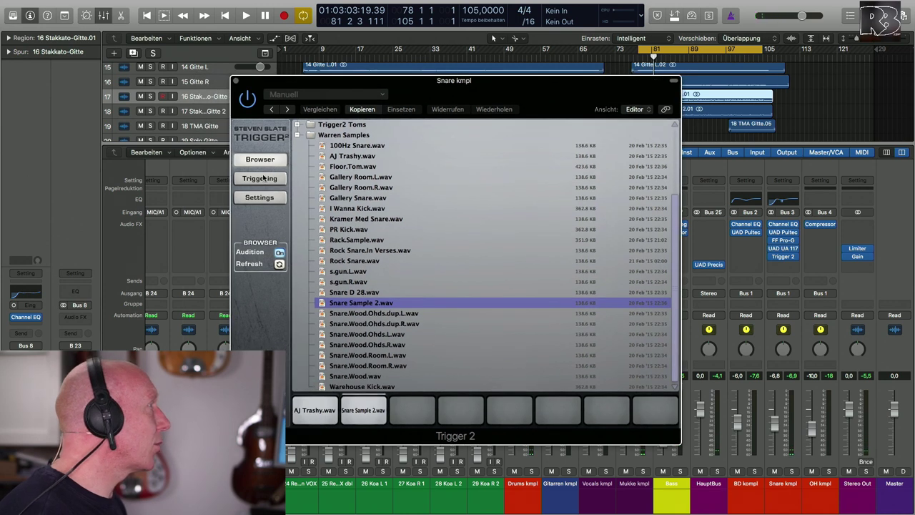
Display the triggering controls of Trigger 2, then close and reopen the plug-in from the Snare kmpl channel
{"action": "left_click", "coordinate": [261, 178]}
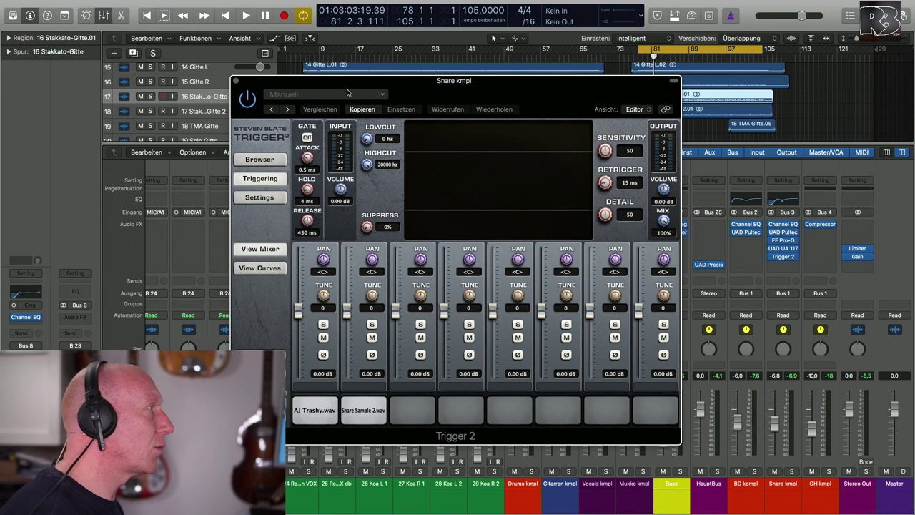
{"action": "left_click_drag", "start_coordinate": [349, 85], "coordinate": [330, 82]}
{"action": "left_click", "coordinate": [218, 80]}
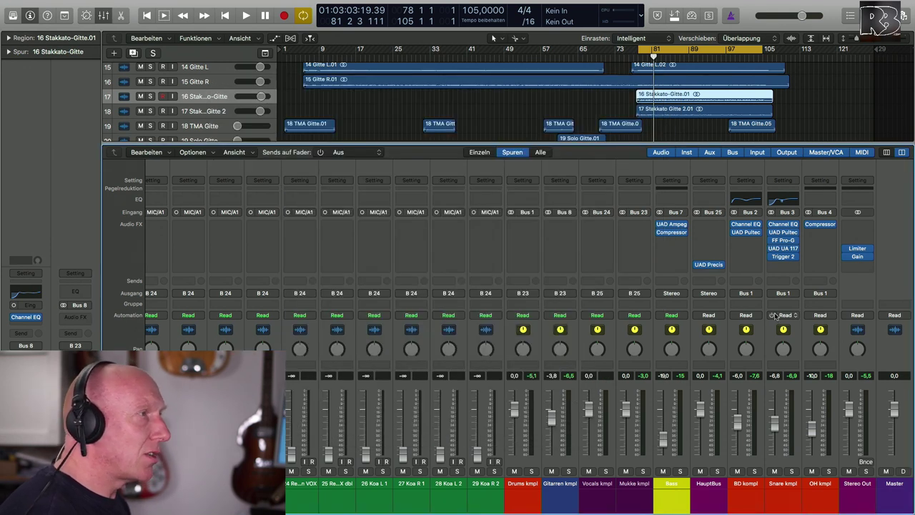
{"action": "left_click", "coordinate": [784, 258]}
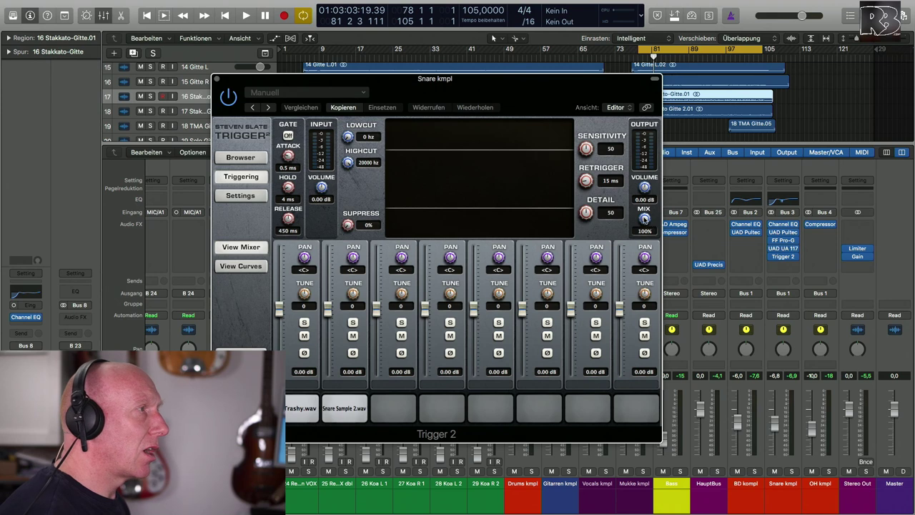
Play the song and try the Trigger 2 mix at 71%
{"action": "left_click_drag", "start_coordinate": [645, 219], "coordinate": [656, 326]}
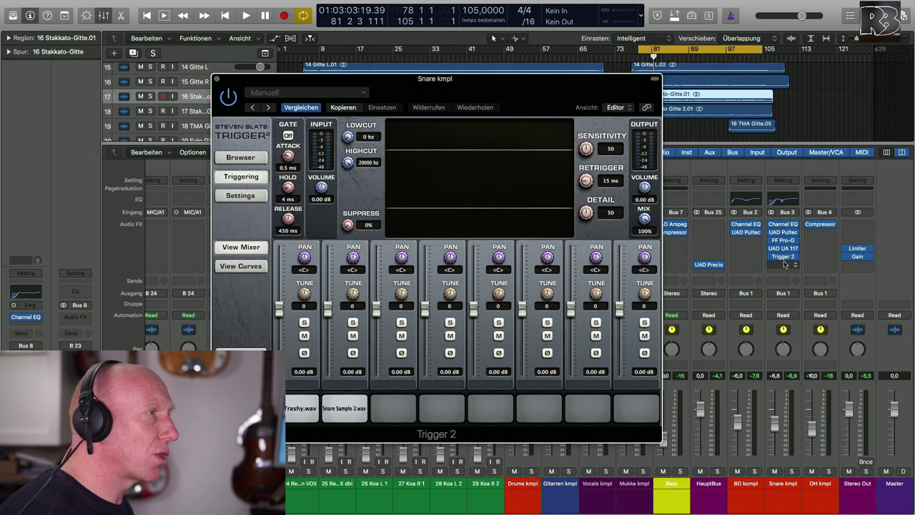
{"action": "key", "text": "space"}
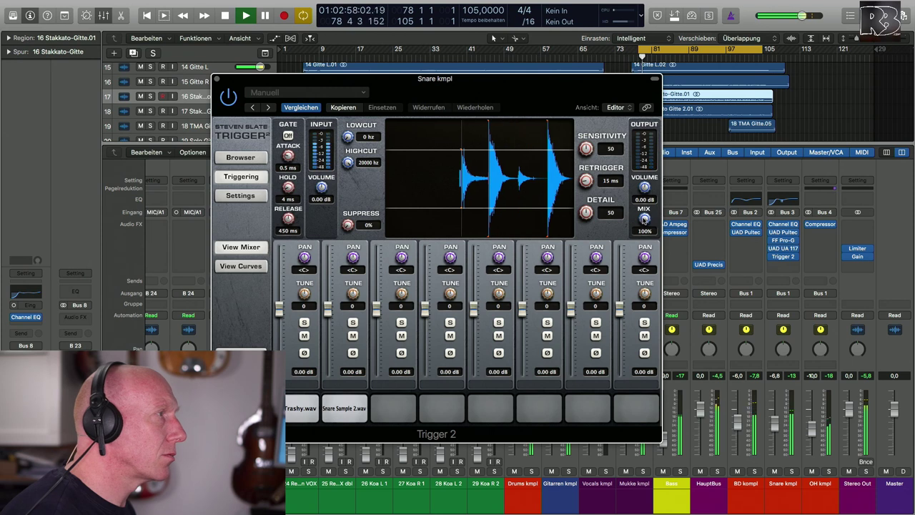
{"action": "left_click_drag", "start_coordinate": [644, 216], "coordinate": [644, 231]}
{"action": "key", "text": "space"}
Solo the Snare kmpl channel and set the Trigger 2 mix to 55% during playback, comparing against the bypassed sound
{"action": "left_click", "coordinate": [792, 471]}
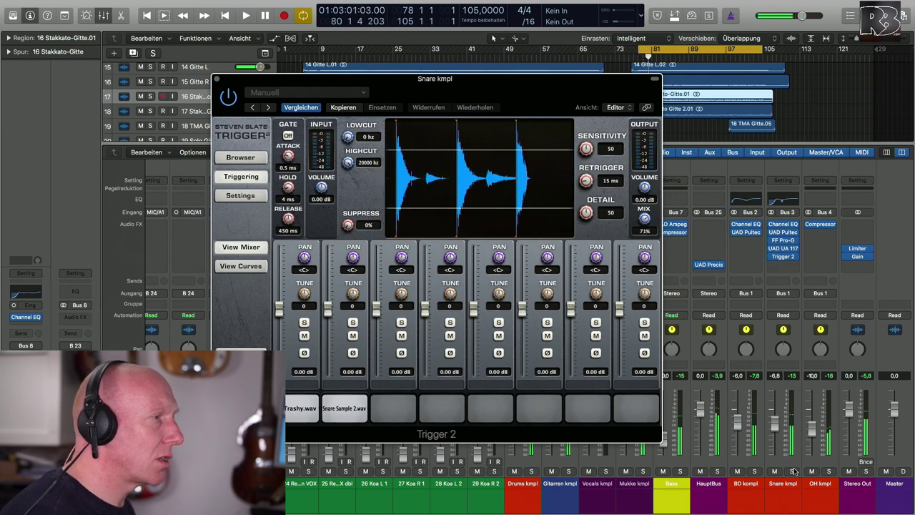
{"action": "key", "text": "space"}
{"action": "left_click_drag", "start_coordinate": [645, 221], "coordinate": [636, 166]}
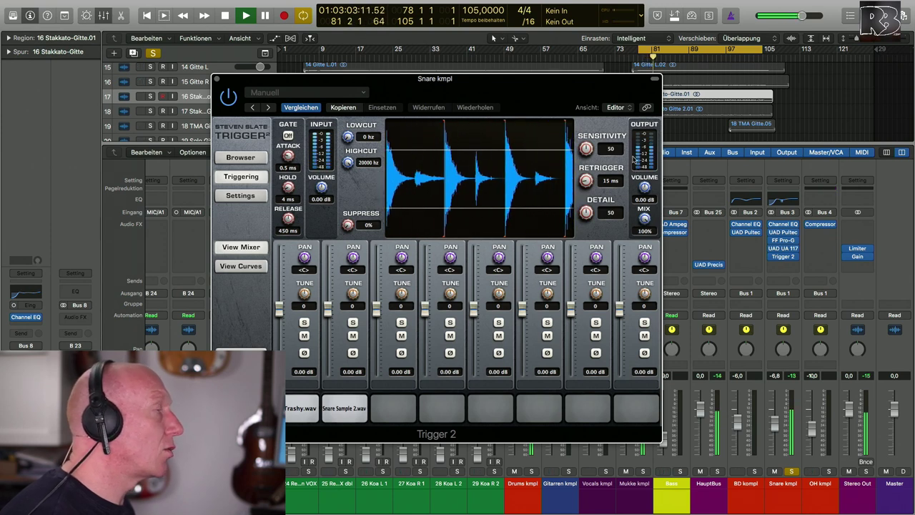
{"action": "left_click_drag", "start_coordinate": [525, 84], "coordinate": [565, 76]}
{"action": "left_click_drag", "start_coordinate": [685, 212], "coordinate": [685, 249]}
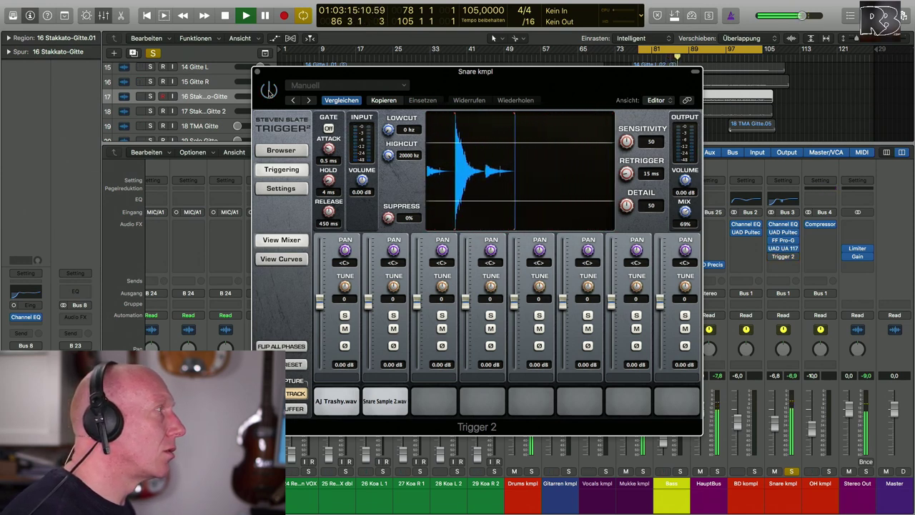
{"action": "left_click", "coordinate": [269, 91]}
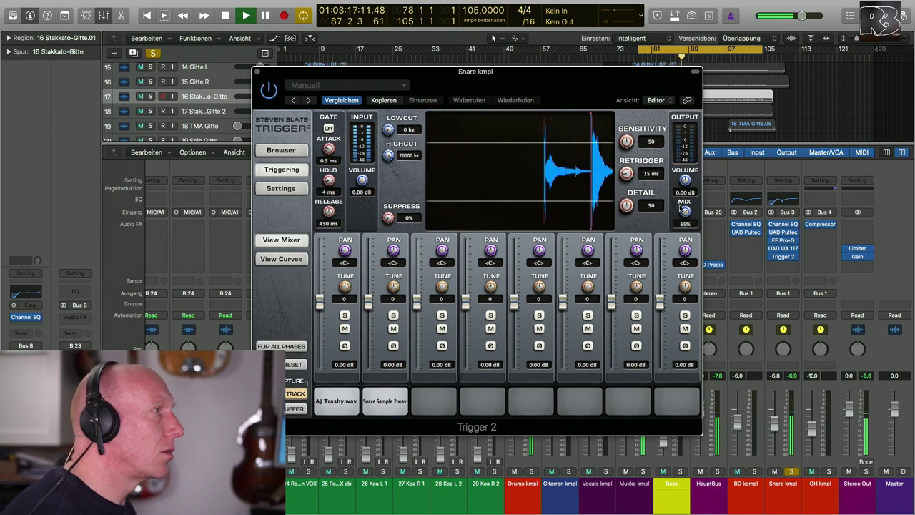
{"action": "left_click_drag", "start_coordinate": [685, 213], "coordinate": [688, 227]}
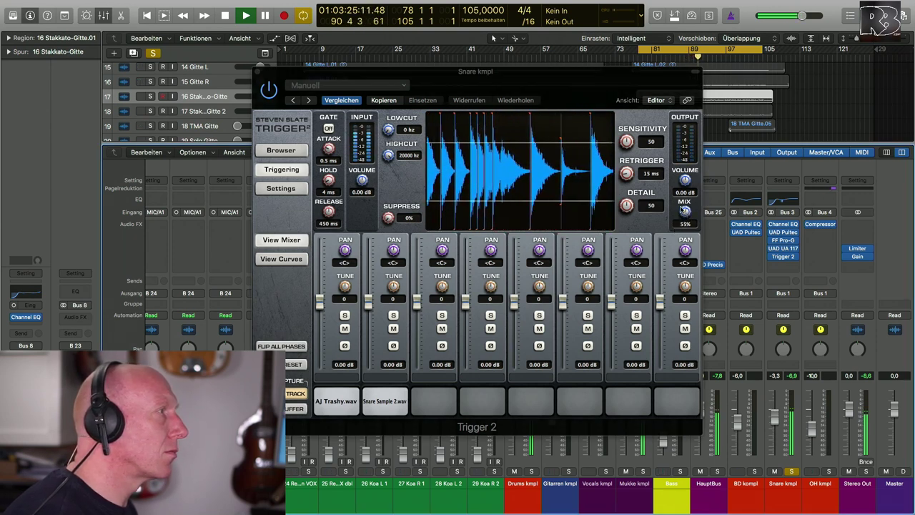
Replay the snare fill around bar 90 and try lowering the Trigger 2 sensitivity to 24
{"action": "left_click_drag", "start_coordinate": [602, 86], "coordinate": [615, 147]}
{"action": "key", "text": "space"}
{"action": "mouse_move", "coordinate": [645, 206]}
{"action": "left_mouse_down"}
{"action": "mouse_move", "coordinate": [642, 192]}
{"action": "mouse_move", "coordinate": [642, 205]}
{"action": "left_mouse_up"}
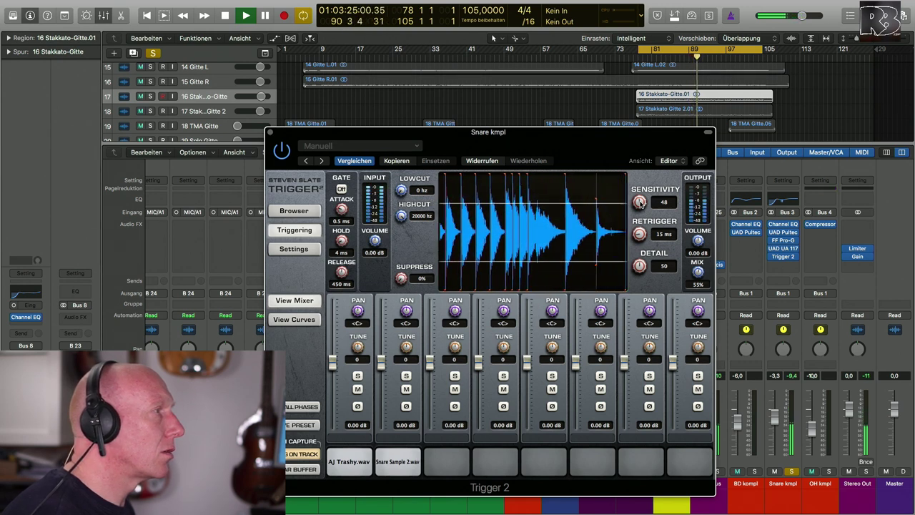
{"action": "key", "text": "space"}
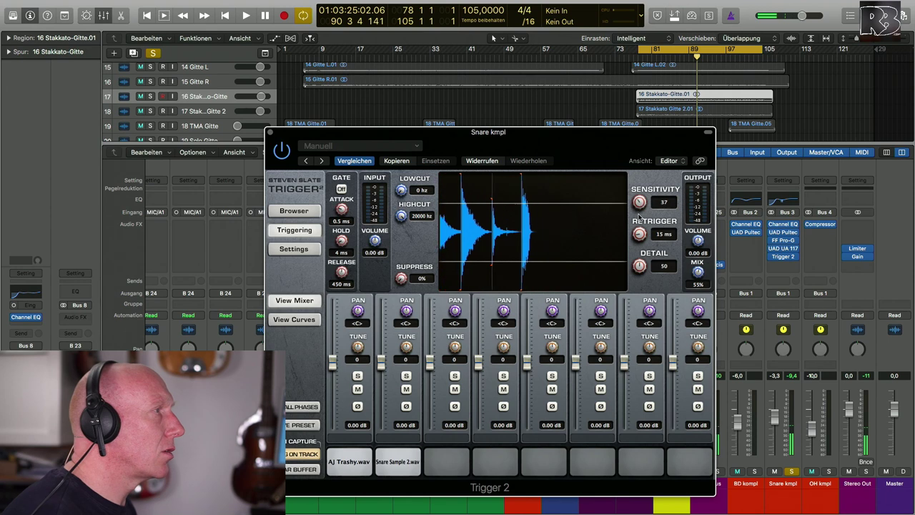
{"action": "key", "text": "space"}
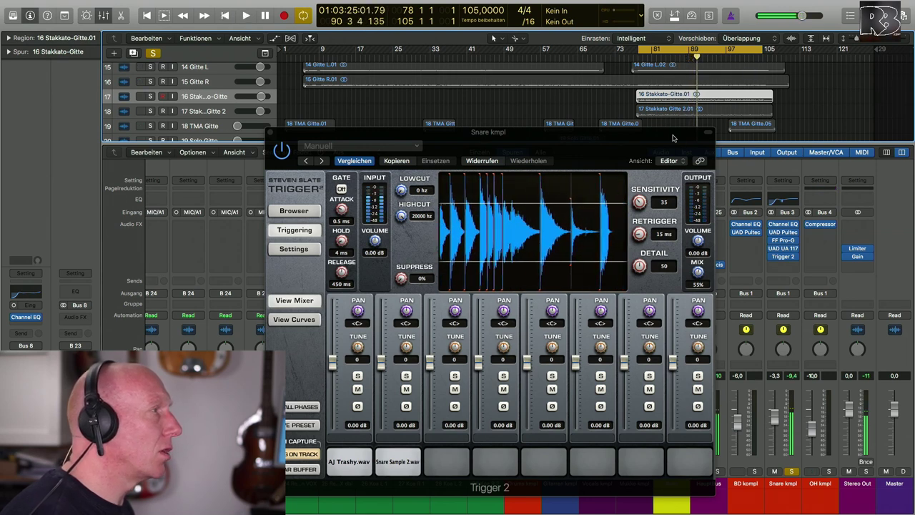
{"action": "left_click_drag", "start_coordinate": [641, 208], "coordinate": [641, 205]}
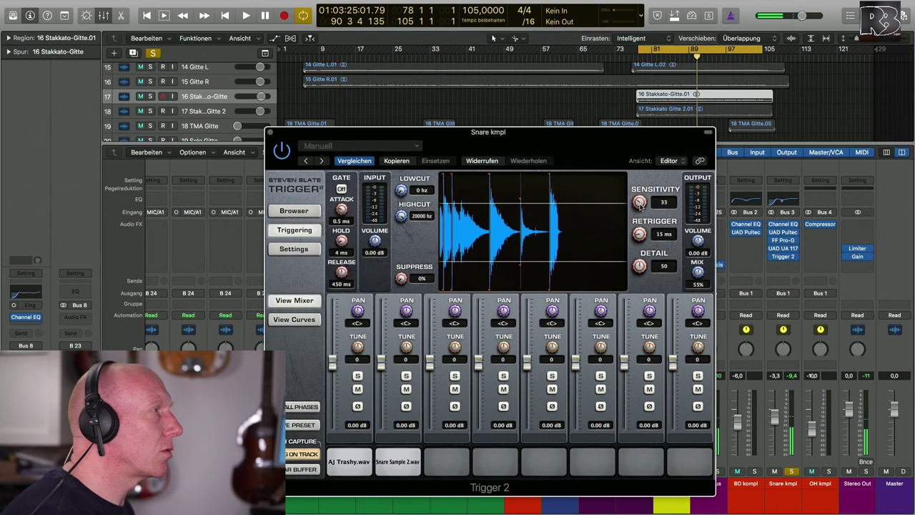
{"action": "double_click", "coordinate": [688, 58]}
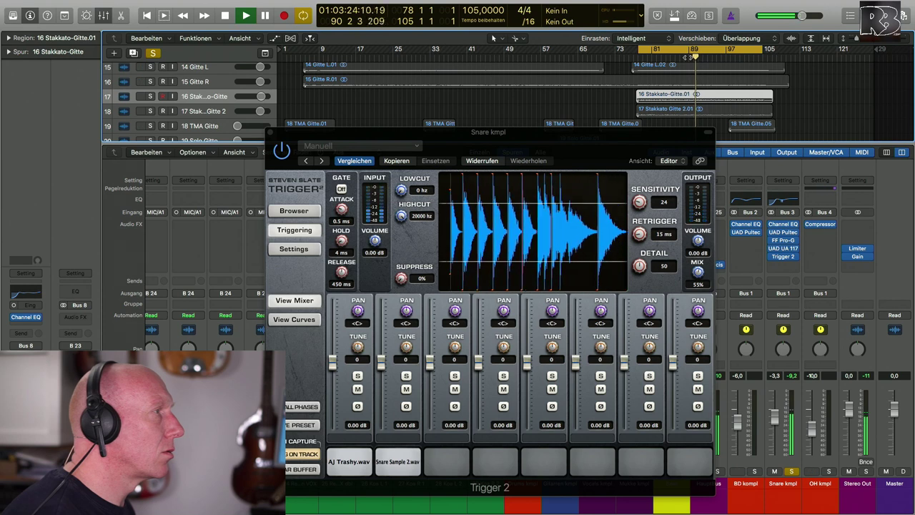
{"action": "key", "text": "space"}
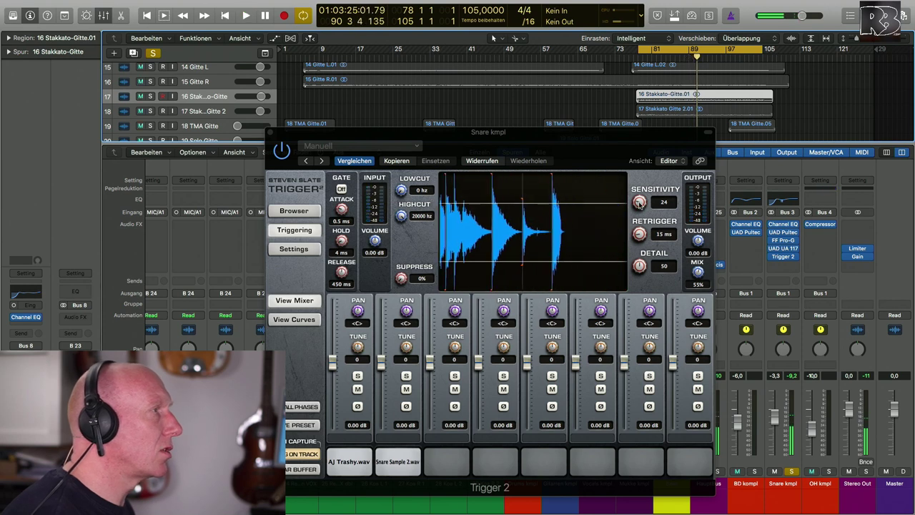
Try the Trigger 2 sensitivity at 77 and replay the passage from around bar 88
{"action": "left_click_drag", "start_coordinate": [639, 202], "coordinate": [639, 158]}
{"action": "left_click", "coordinate": [686, 62]}
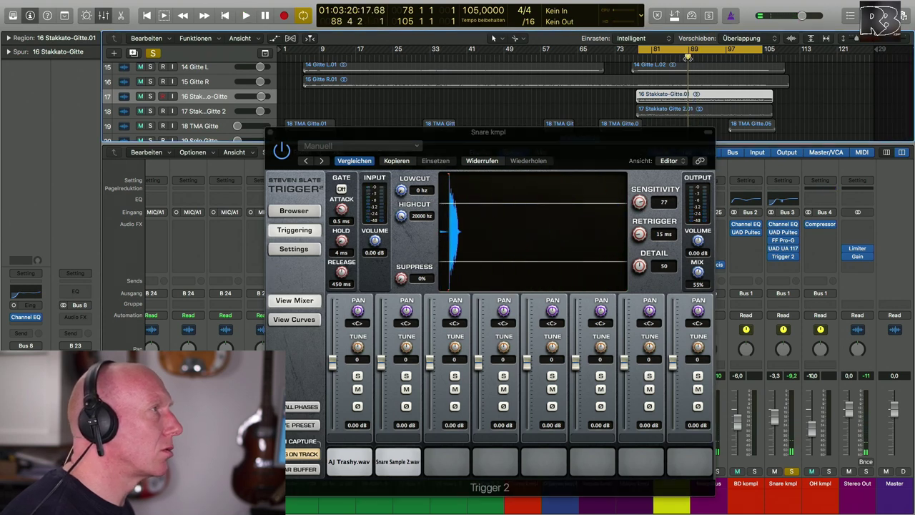
{"action": "key", "text": "space"}
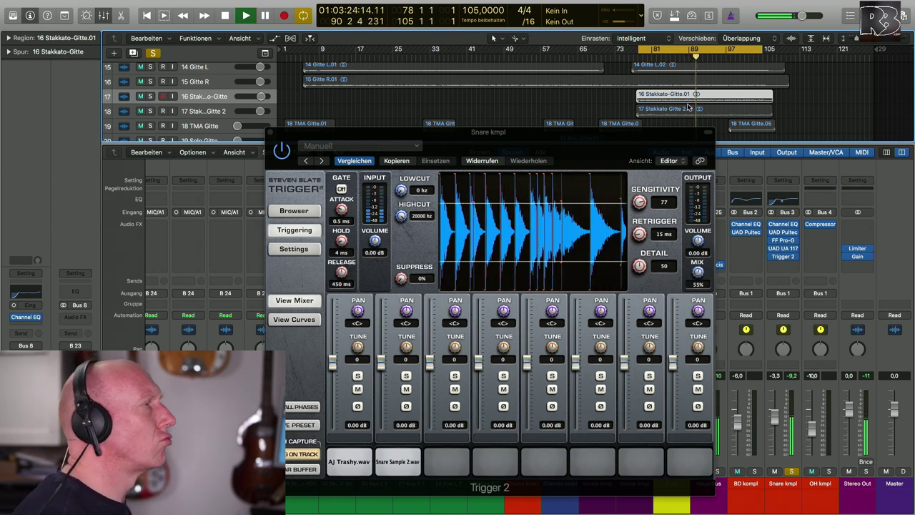
{"action": "key", "text": "space"}
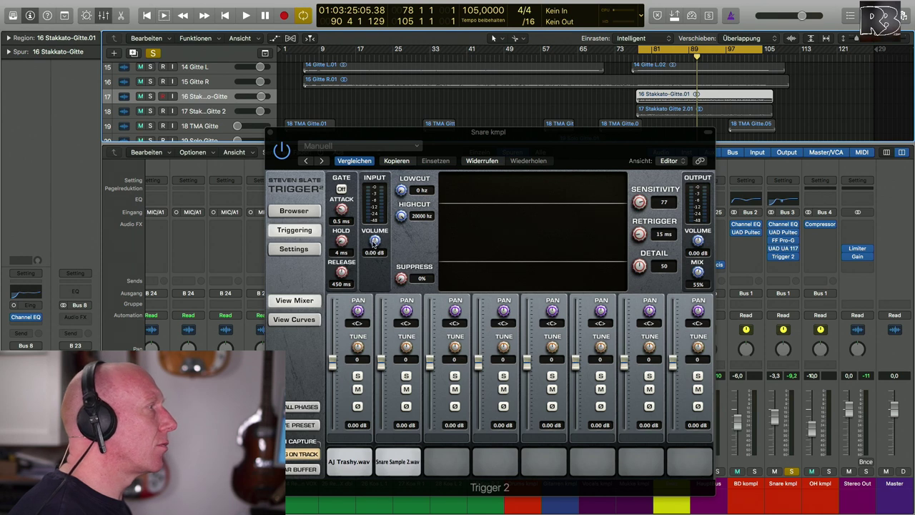
Set Trigger 2's input volume to -3.12 dB, sensitivity to 49, retrigger to 14 ms and mix to 64% while replaying the fill
{"action": "left_click_drag", "start_coordinate": [375, 240], "coordinate": [372, 249]}
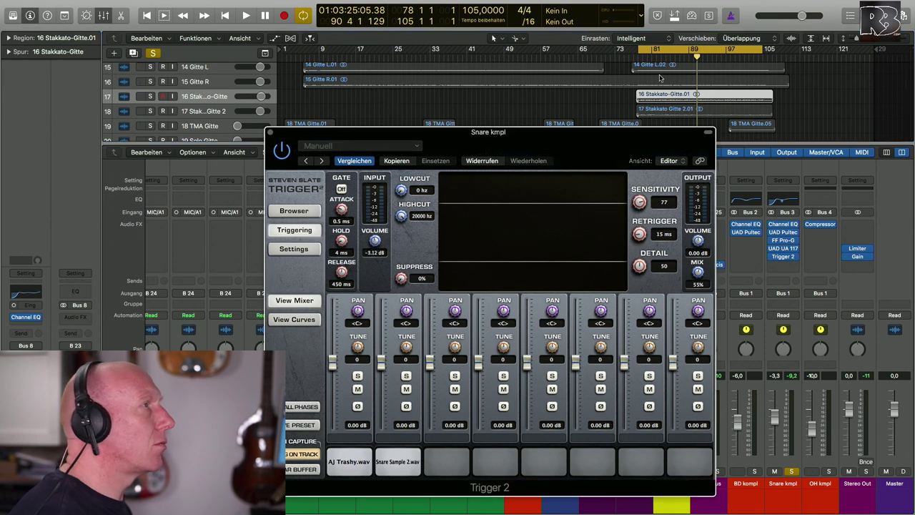
{"action": "left_click", "coordinate": [684, 58]}
{"action": "key", "text": "space"}
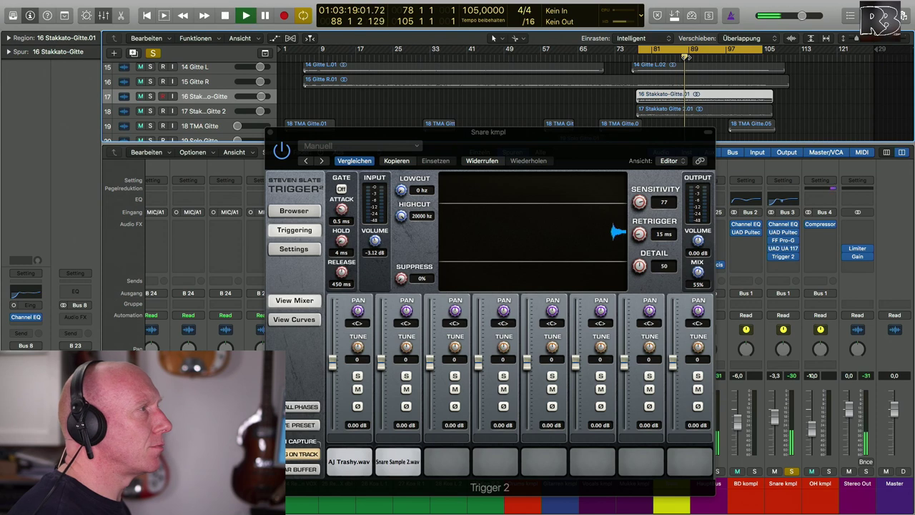
{"action": "left_click_drag", "start_coordinate": [640, 202], "coordinate": [641, 234]}
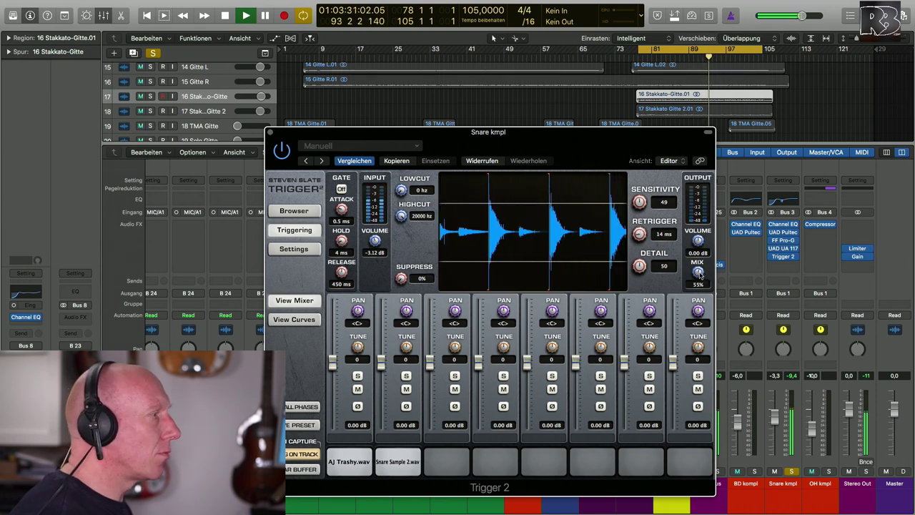
{"action": "mouse_move", "coordinate": [698, 272]}
{"action": "left_mouse_down"}
{"action": "mouse_move", "coordinate": [697, 255]}
{"action": "mouse_move", "coordinate": [697, 266]}
{"action": "left_mouse_up"}
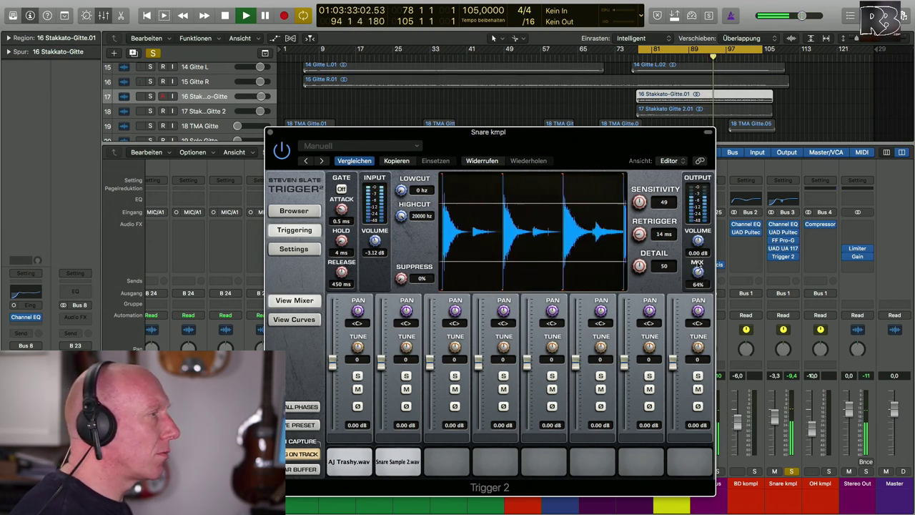
Audition both samples separately and set AJ Trashy to 2.35 dB, Snare Sample 2 to 3.33 dB and the input volume to -3.69 dB
{"action": "left_click_drag", "start_coordinate": [381, 364], "coordinate": [381, 422]}
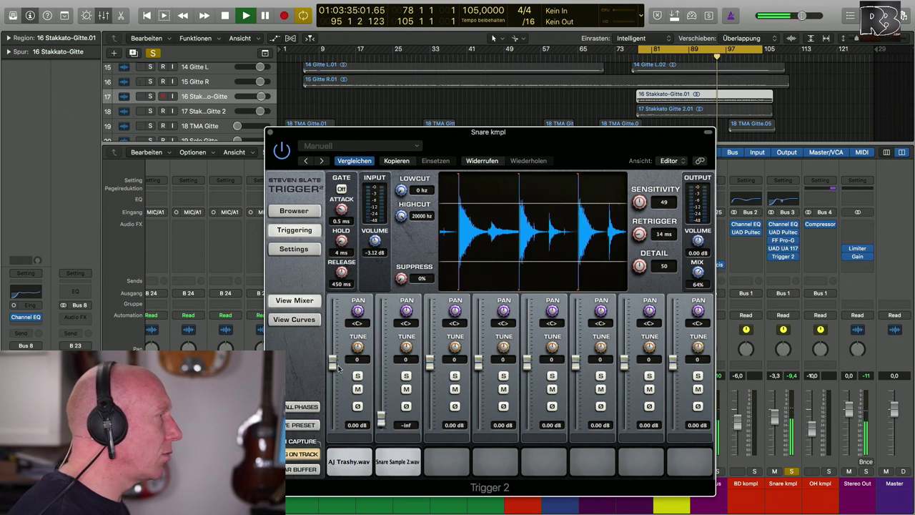
{"action": "left_click_drag", "start_coordinate": [333, 363], "coordinate": [380, 353]}
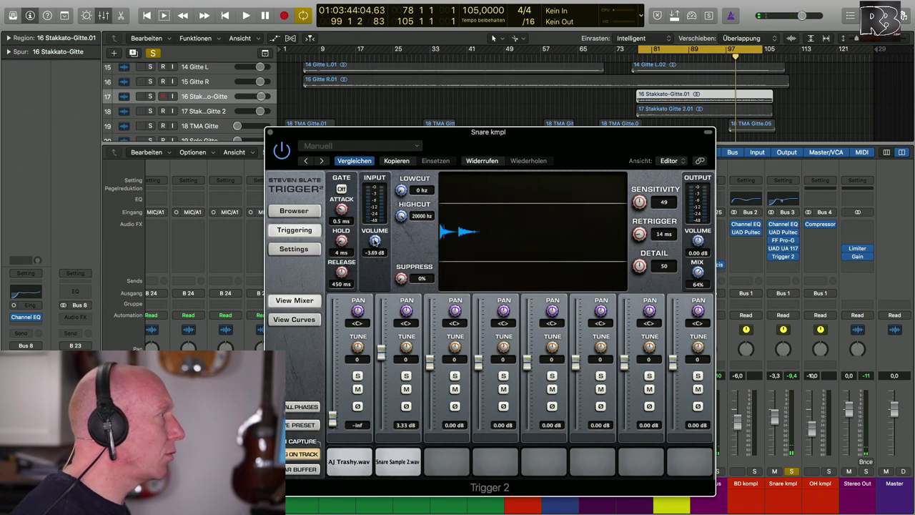
{"action": "left_click", "coordinate": [722, 62]}
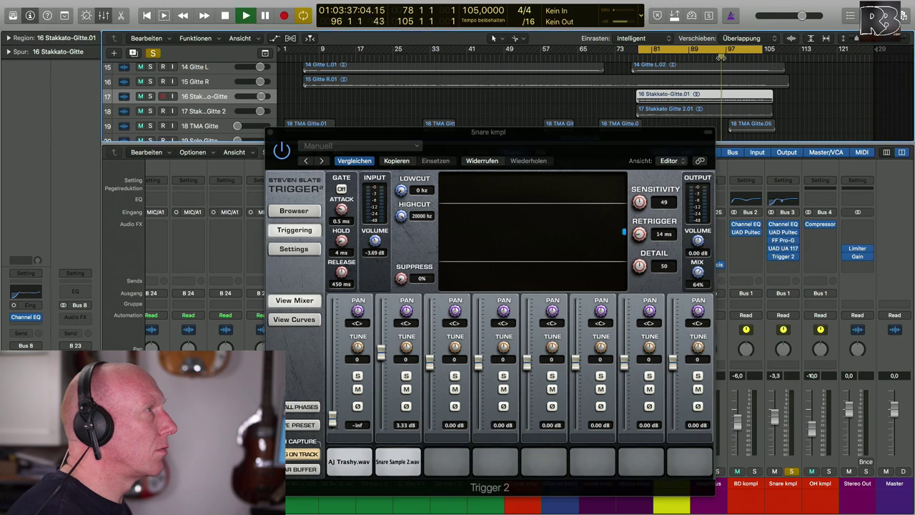
{"action": "left_click_drag", "start_coordinate": [332, 418], "coordinate": [338, 347]}
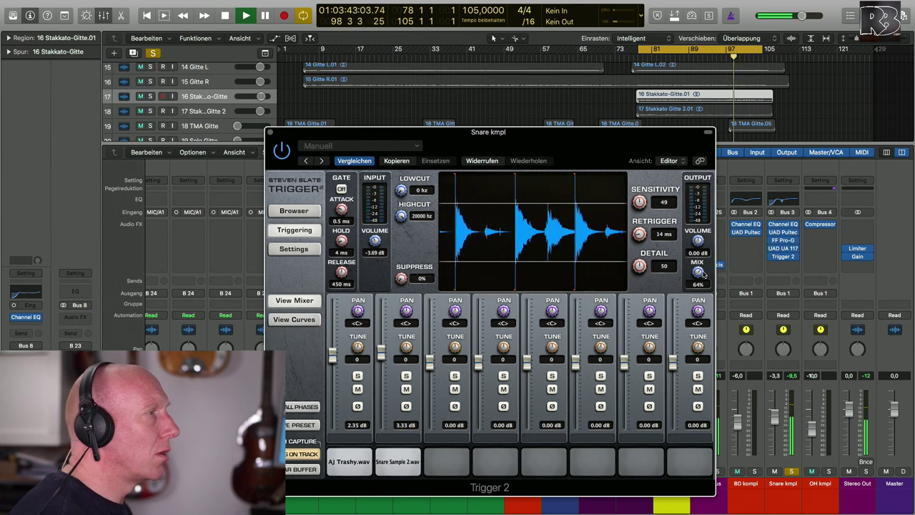
Compare Trigger 2 with bypass, set its mix to 72%, and raise AJ Trashy to 5.84 dB and Snare Sample 2 to 6.88 dB
{"action": "left_click", "coordinate": [282, 150]}
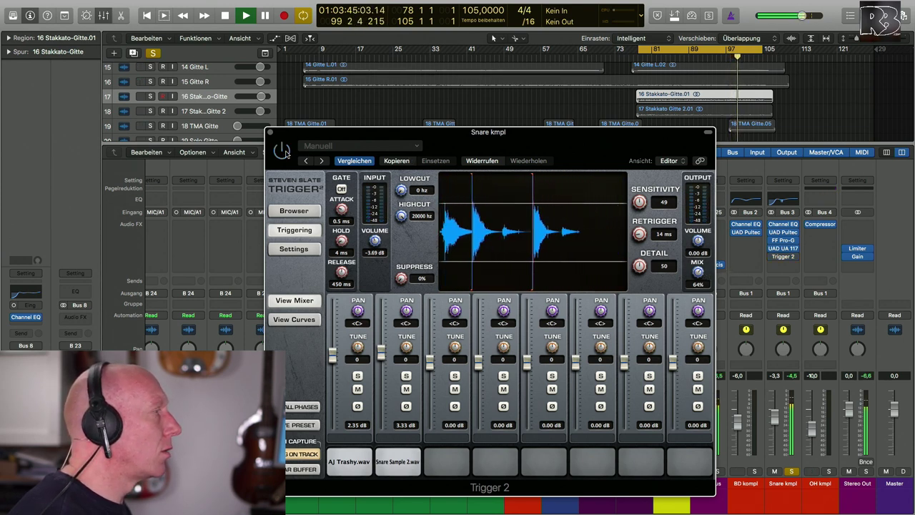
{"action": "left_click", "coordinate": [282, 149]}
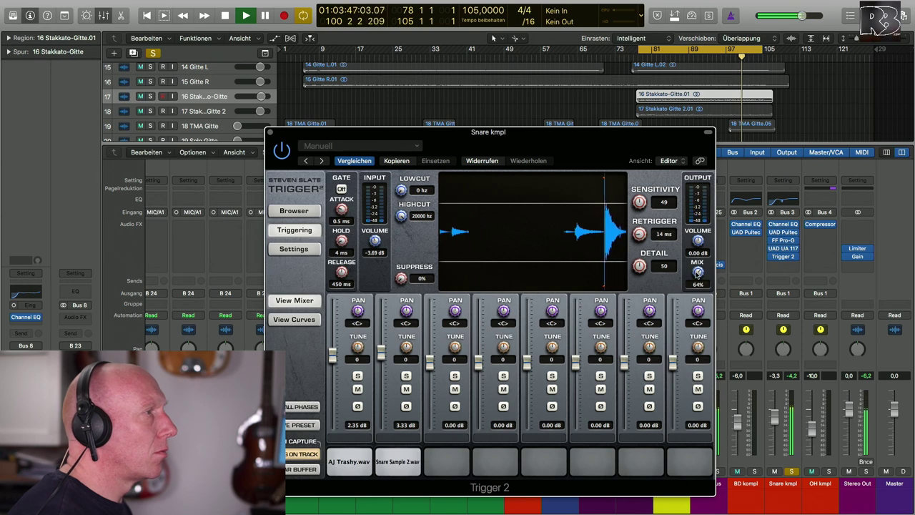
{"action": "left_click_drag", "start_coordinate": [699, 273], "coordinate": [698, 266]}
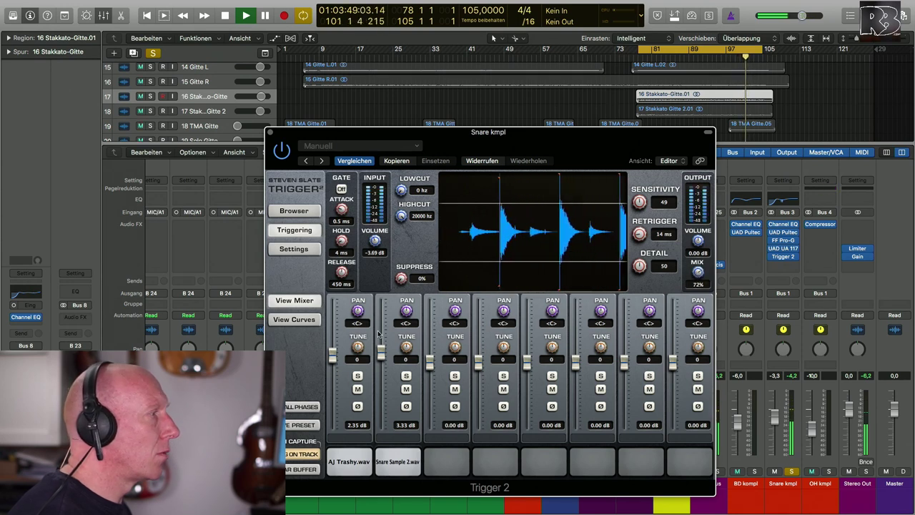
{"action": "mouse_move", "coordinate": [333, 358]}
{"action": "left_mouse_down"}
{"action": "mouse_move", "coordinate": [333, 325]}
{"action": "mouse_move", "coordinate": [332, 344]}
{"action": "left_mouse_up"}
{"action": "left_click_drag", "start_coordinate": [388, 357], "coordinate": [389, 347]}
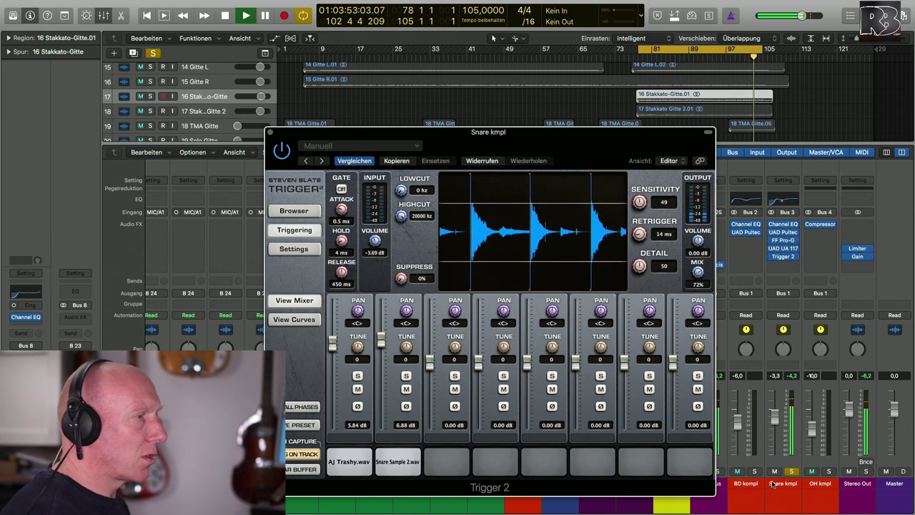
Unsolo the snare bus, compare Trigger 2 with bypass in the full mix, and lower AJ Trashy to 3.50 dB
{"action": "left_click", "coordinate": [791, 471]}
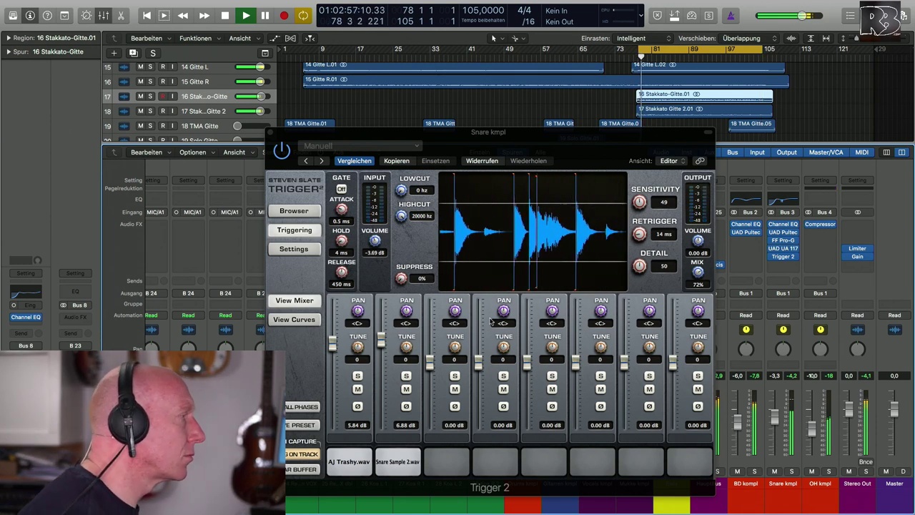
{"action": "left_click", "coordinate": [283, 164]}
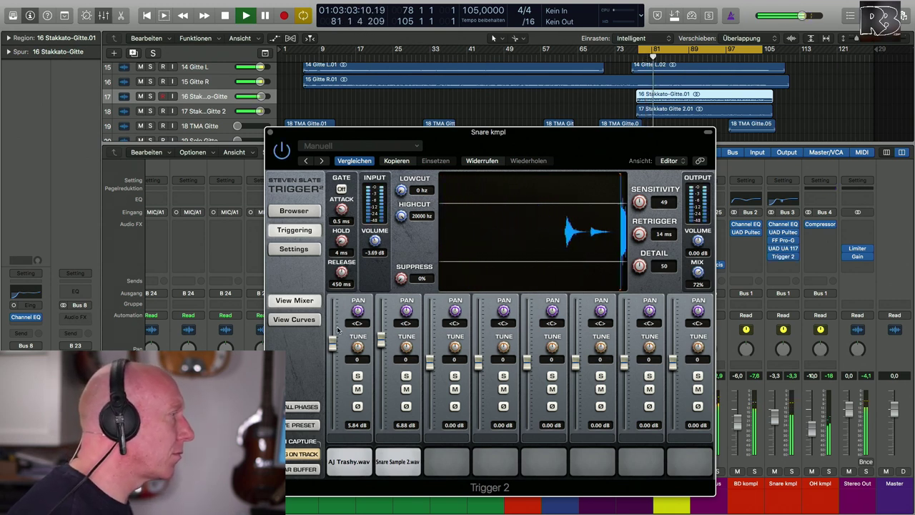
{"action": "left_click_drag", "start_coordinate": [333, 344], "coordinate": [332, 359]}
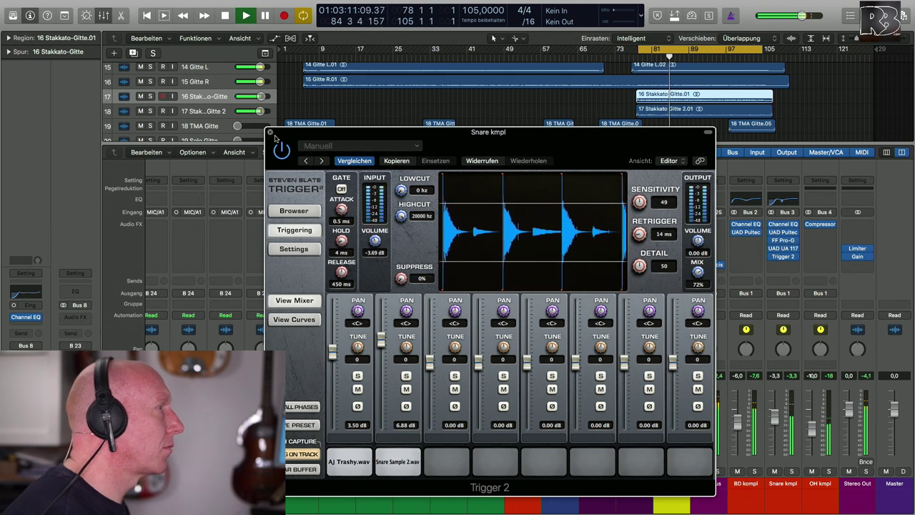
Close Trigger 2 and lower the Snare kmpl fader to -5.0 dB while replaying the passage
{"action": "key", "text": "super+w"}
{"action": "key", "text": "space"}
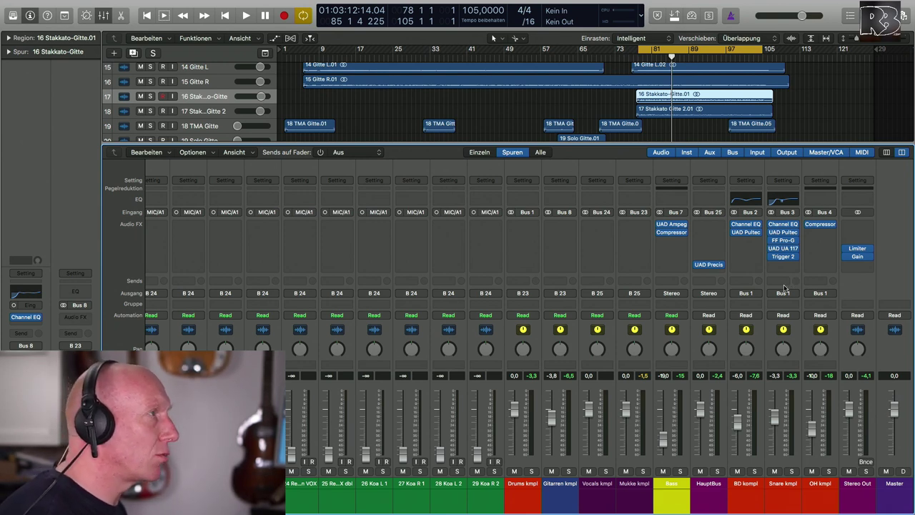
{"action": "key", "text": "space"}
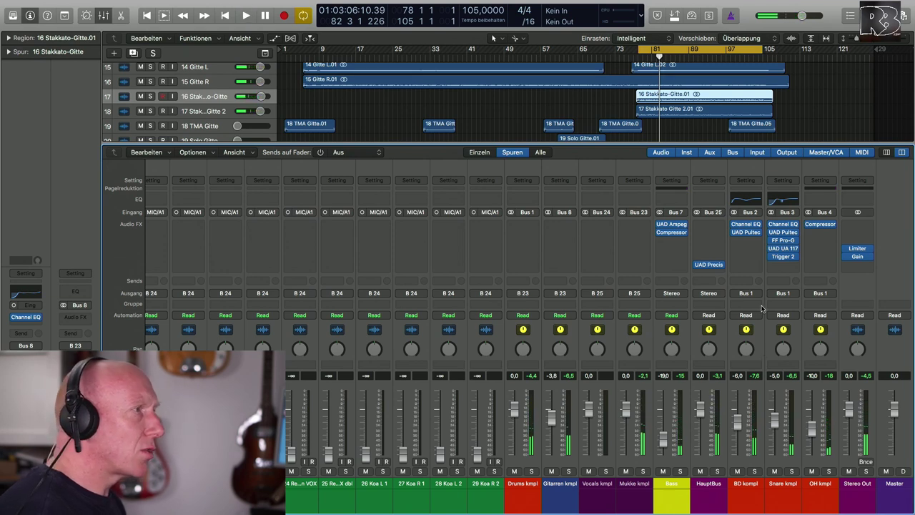
Add a send to Bus 5 on the BD kompl channel and rename the new aux channel BD Klick
{"action": "left_click", "coordinate": [750, 280]}
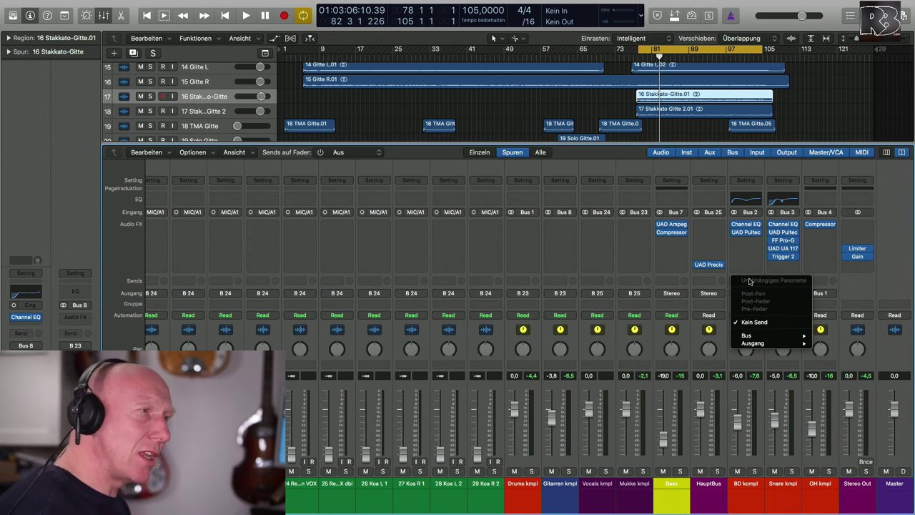
{"action": "mouse_move", "coordinate": [762, 336]}
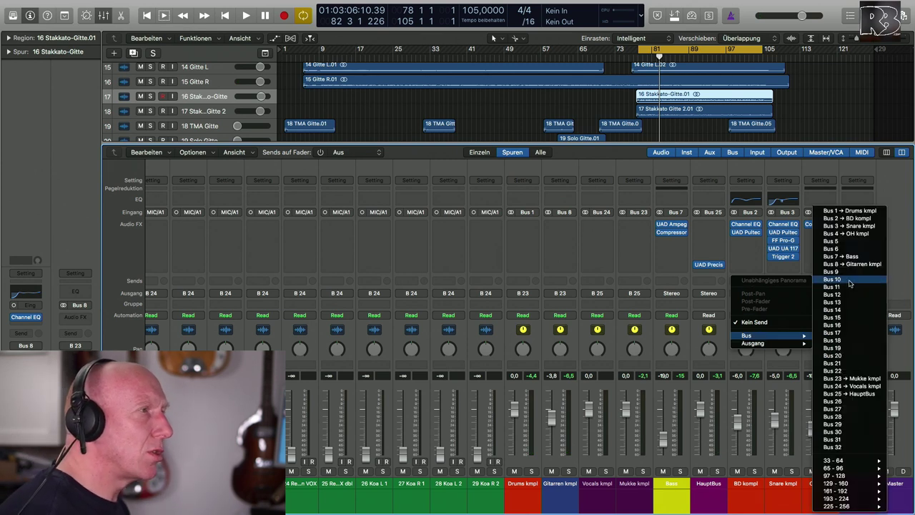
{"action": "left_click", "coordinate": [861, 242]}
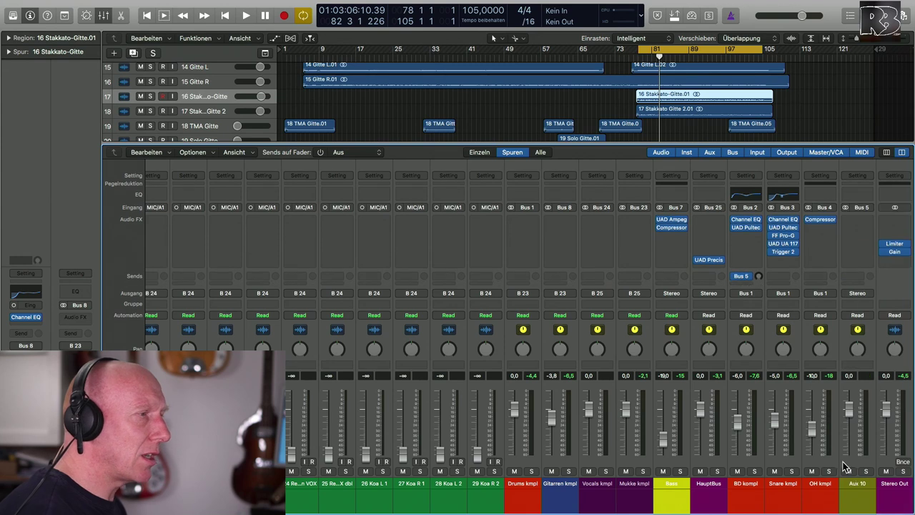
{"action": "double_click", "coordinate": [856, 484]}
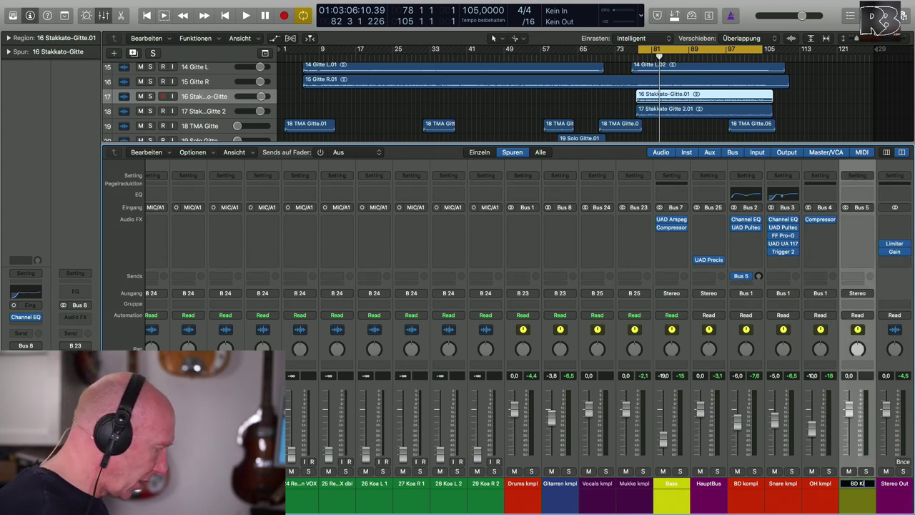
{"action": "key", "text": "Return"}
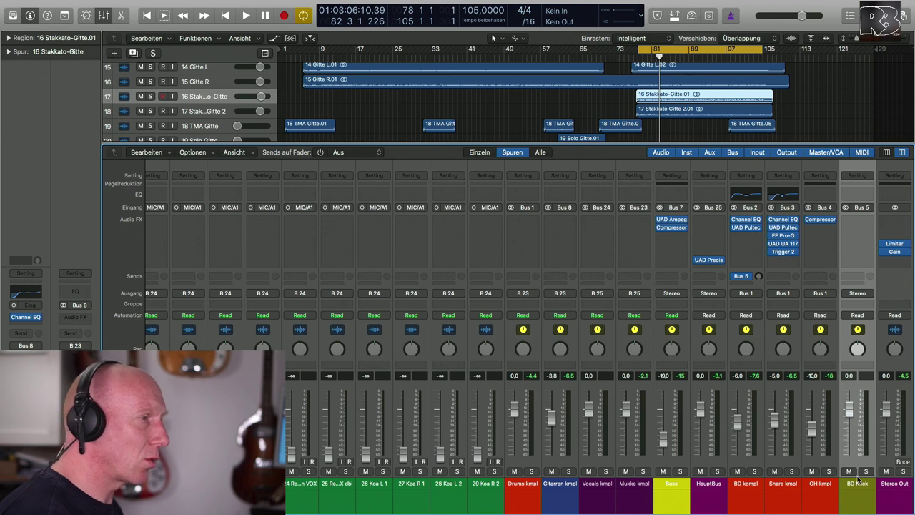
Color the BD Klick channel strip red like the other drum buses
{"action": "key", "text": "ctrl+s"}
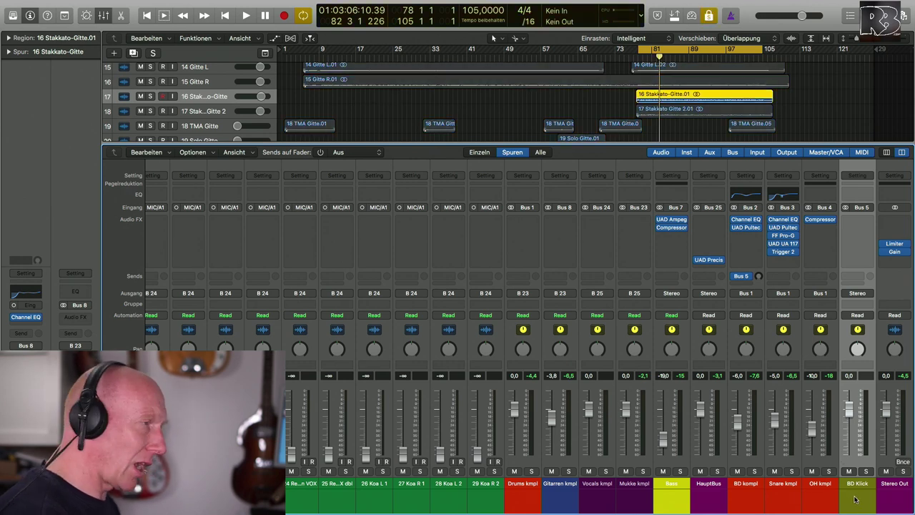
{"action": "key", "text": "alt+c"}
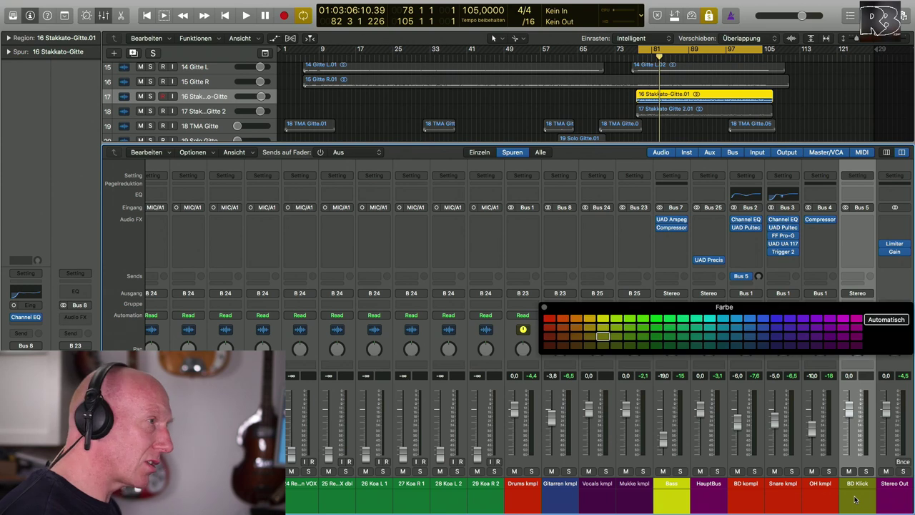
{"action": "left_click", "coordinate": [548, 318]}
{"action": "left_click", "coordinate": [544, 308]}
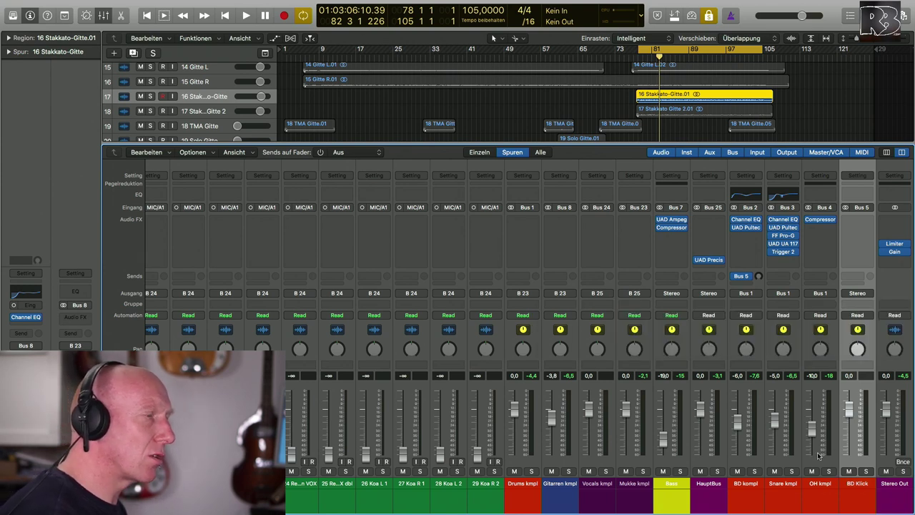
Raise BD kompl's send level to Bus 5 and route the BD Klick output to Bus 1 (Drums kmpl)
{"action": "scroll", "coordinate": [820, 371], "scroll_direction": "right", "scroll_amount": 1}
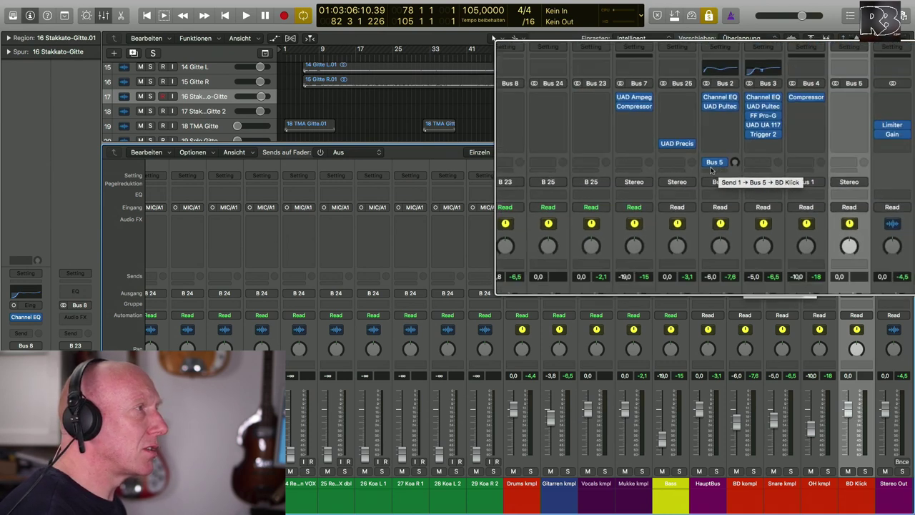
{"action": "left_click", "coordinate": [757, 277]}
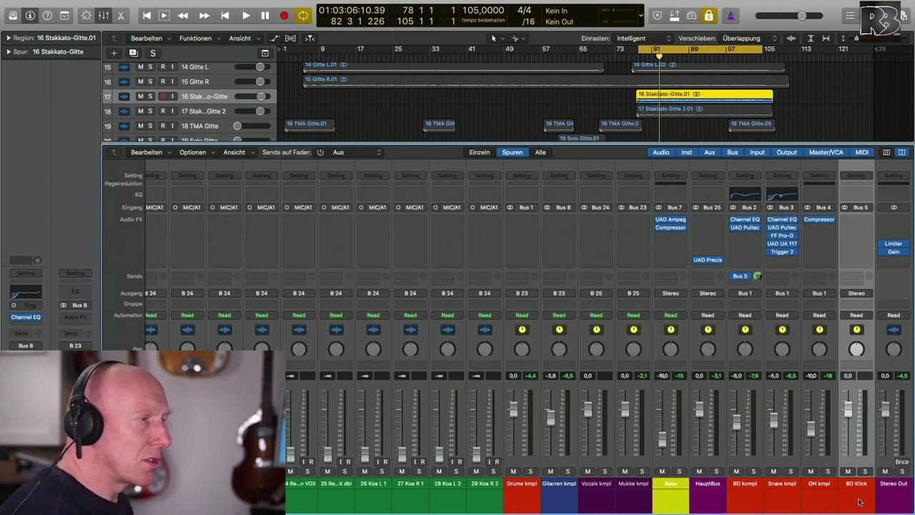
{"action": "scroll", "coordinate": [886, 275], "scroll_direction": "right", "scroll_amount": 1}
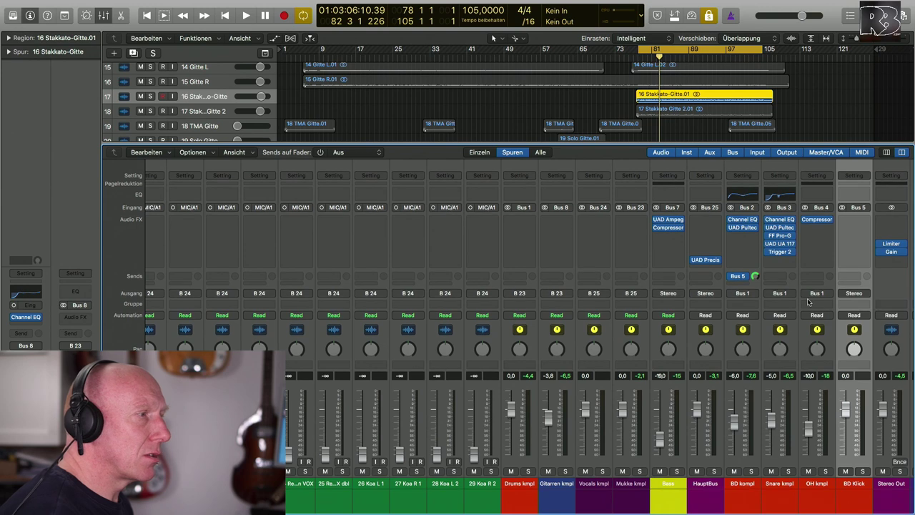
{"action": "left_click", "coordinate": [861, 293]}
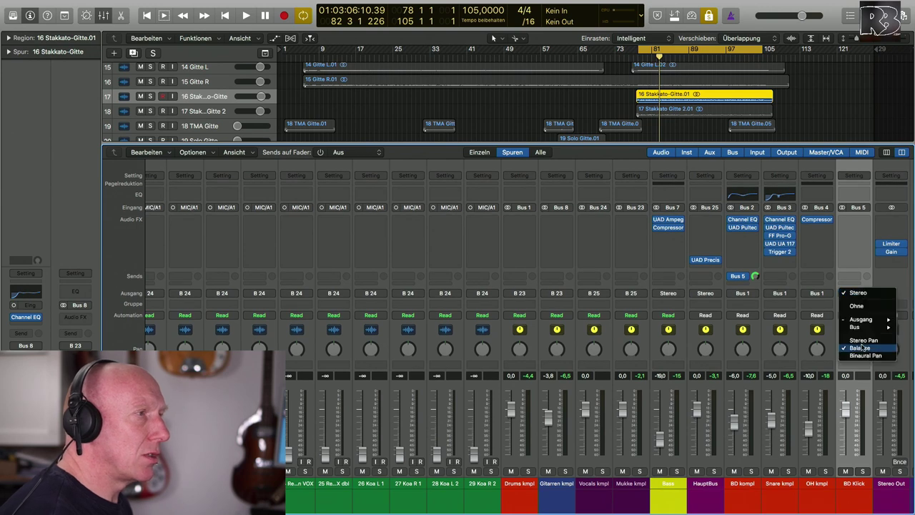
{"action": "mouse_move", "coordinate": [867, 329]}
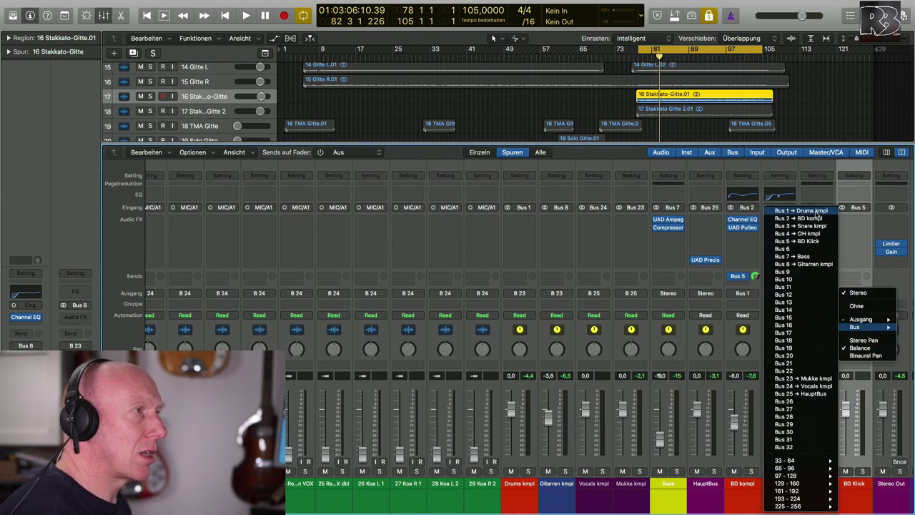
{"action": "left_click", "coordinate": [801, 211]}
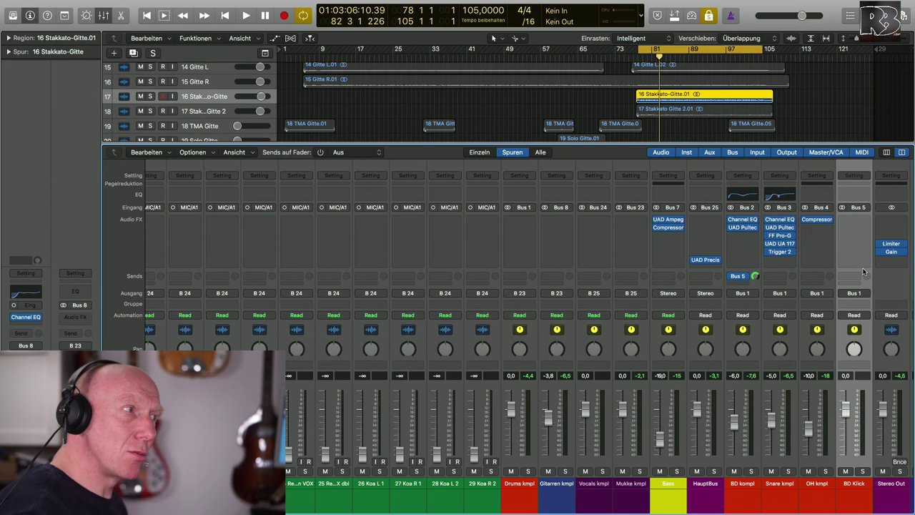
Try auditioning the BD kompl bus in solo, toggling its solo and clearing all solos between playbacks
{"action": "left_click", "coordinate": [750, 472]}
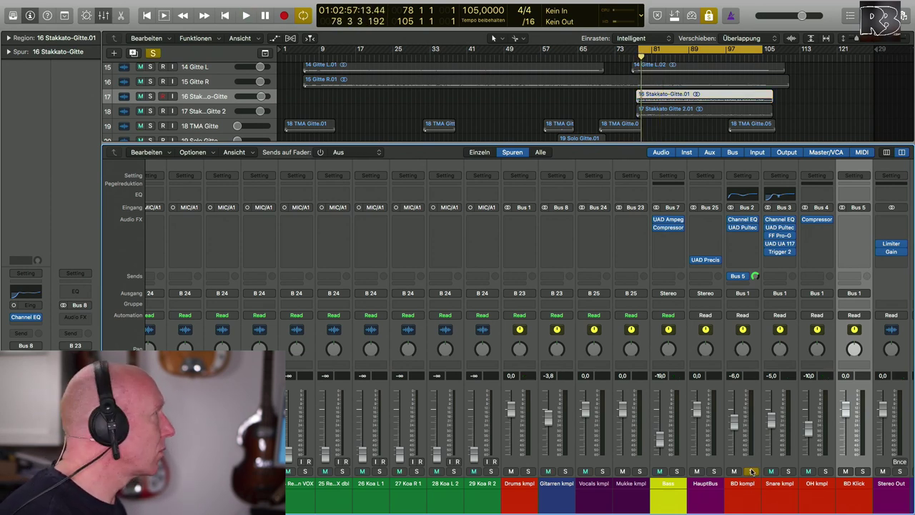
{"action": "left_click", "coordinate": [751, 472]}
{"action": "key", "text": "space"}
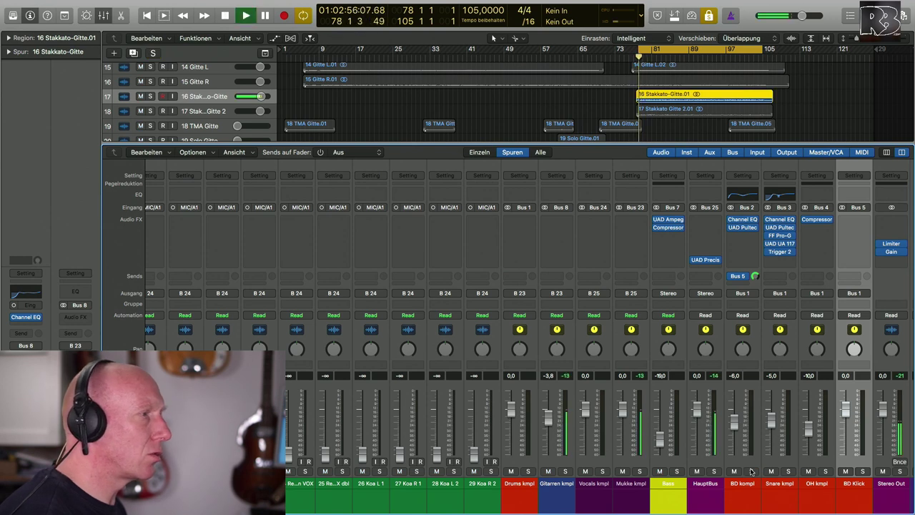
{"action": "left_click", "coordinate": [750, 472]}
{"action": "left_click", "coordinate": [152, 53]}
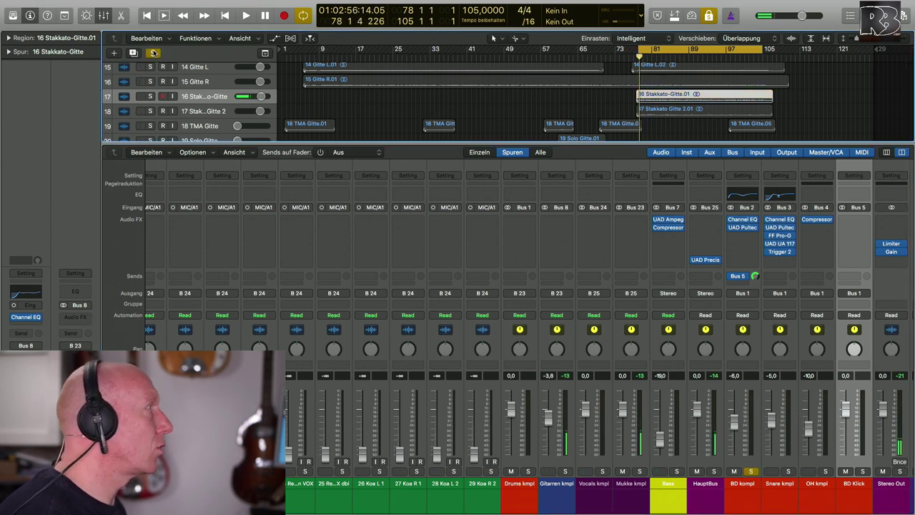
{"action": "left_click", "coordinate": [750, 472]}
{"action": "key", "text": "space"}
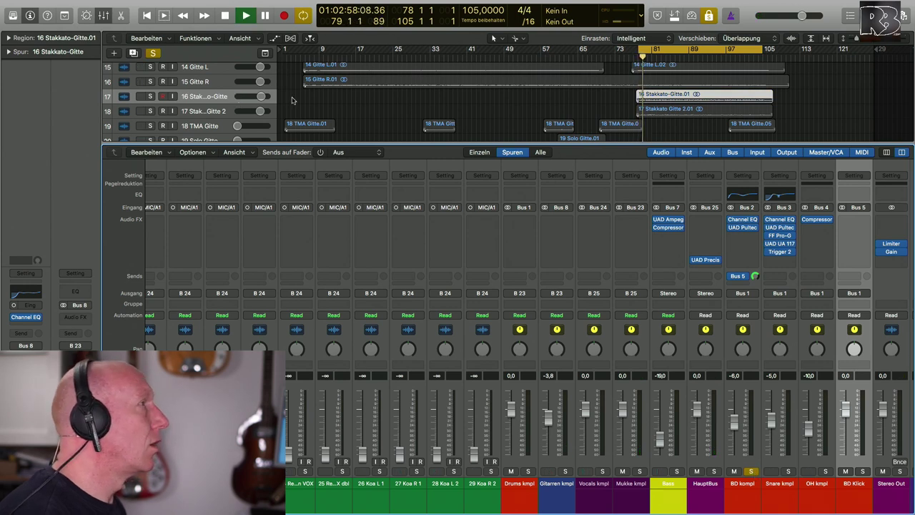
Check the bass drum tracks, try soloing Drums kmpl along with BD kompl, and replay with all solos cleared
{"action": "scroll", "coordinate": [292, 100], "scroll_direction": "up", "scroll_amount": 10}
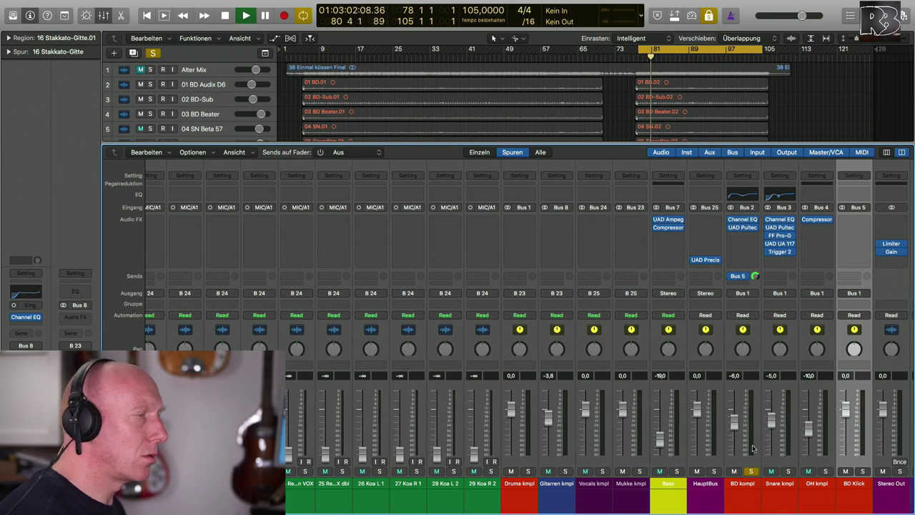
{"action": "left_click", "coordinate": [744, 499]}
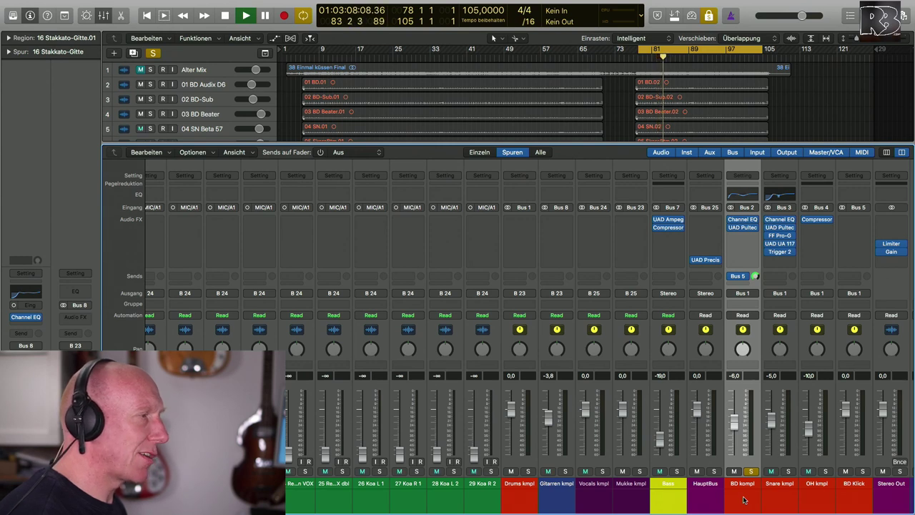
{"action": "key", "text": "space"}
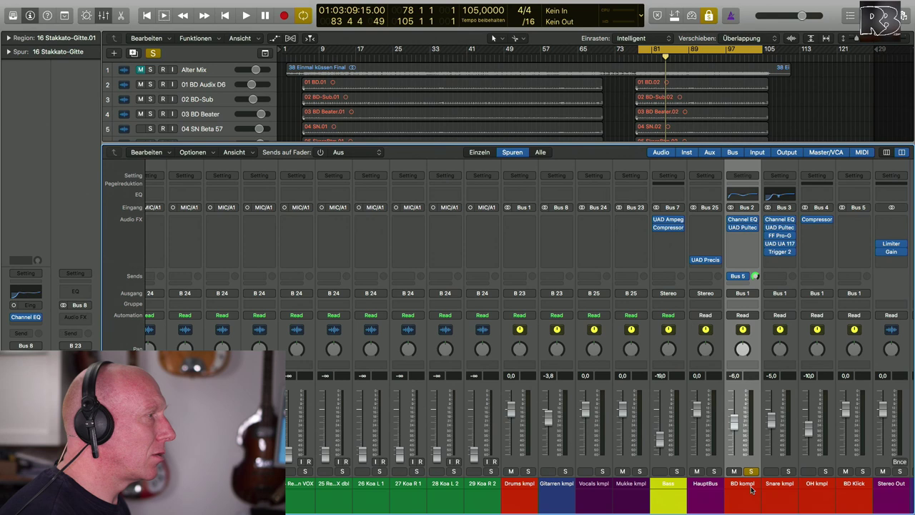
{"action": "key", "text": "space"}
{"action": "left_click", "coordinate": [529, 472]}
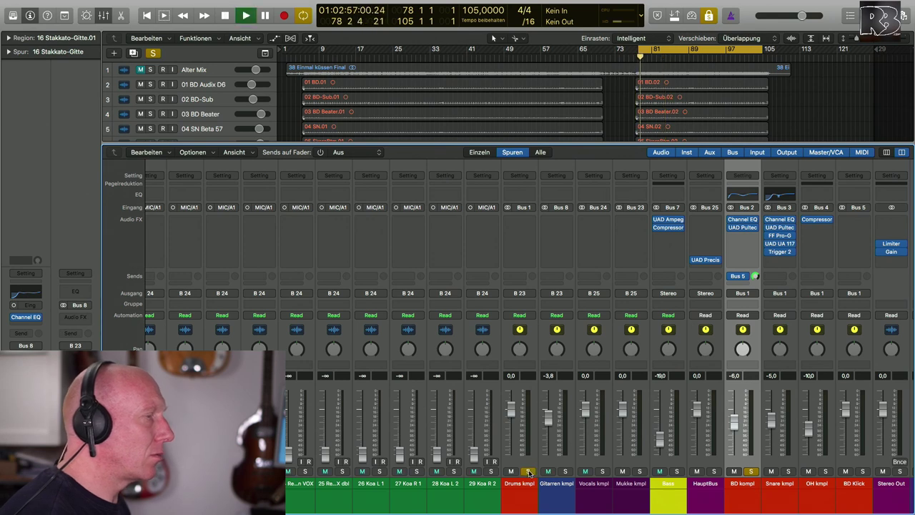
{"action": "key", "text": "space"}
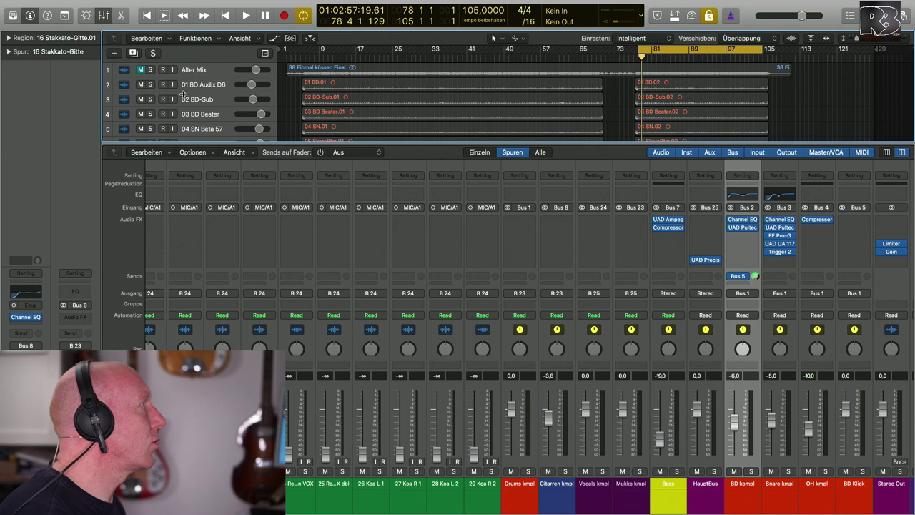
{"action": "key", "text": "space"}
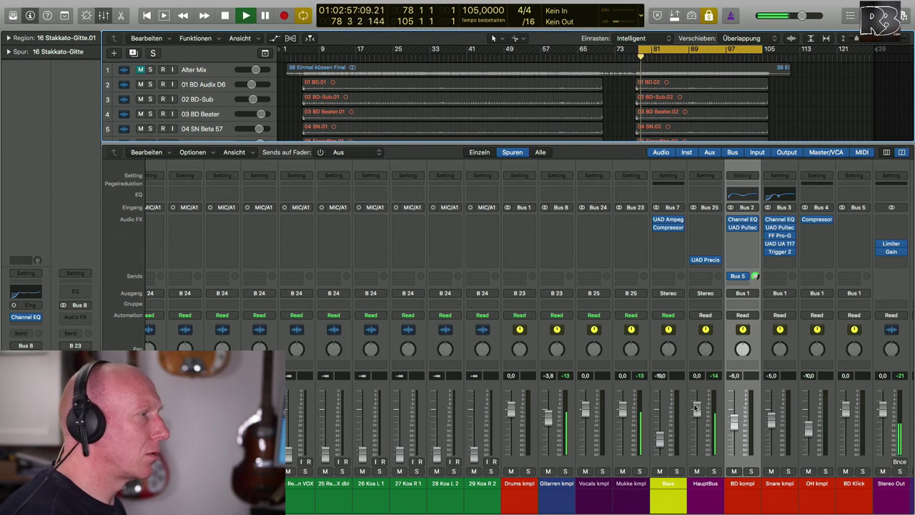
Check the mixer channels during playback, stop, release the solo lock, and toggle the global solo mode
{"action": "scroll", "coordinate": [714, 432], "scroll_direction": "left", "scroll_amount": 10}
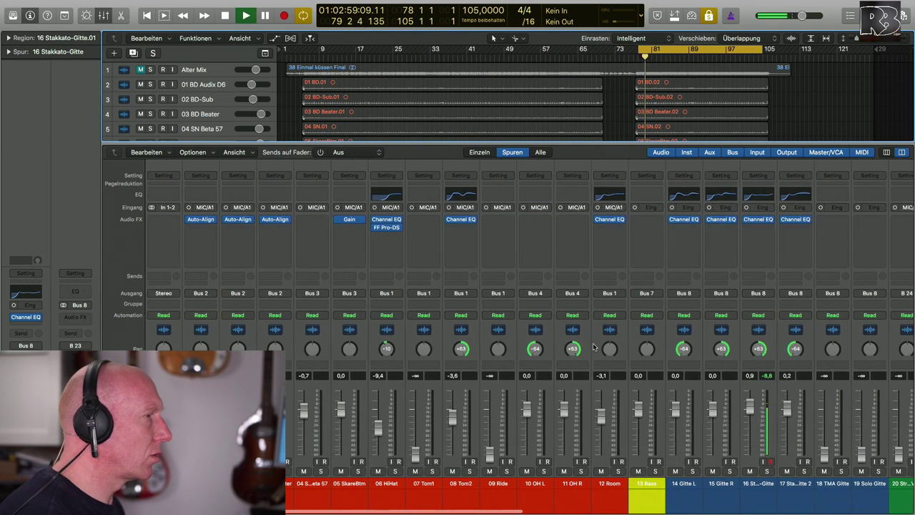
{"action": "scroll", "coordinate": [593, 347], "scroll_direction": "right", "scroll_amount": 10}
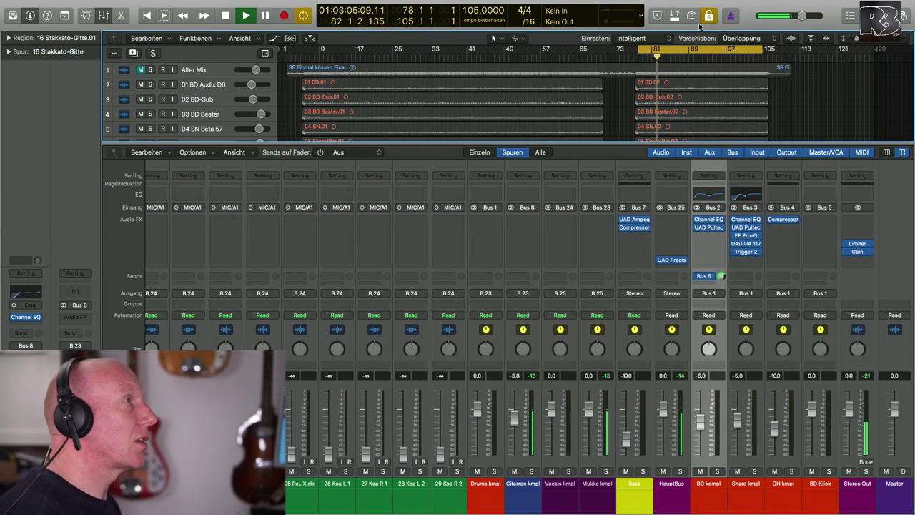
{"action": "key", "text": "space"}
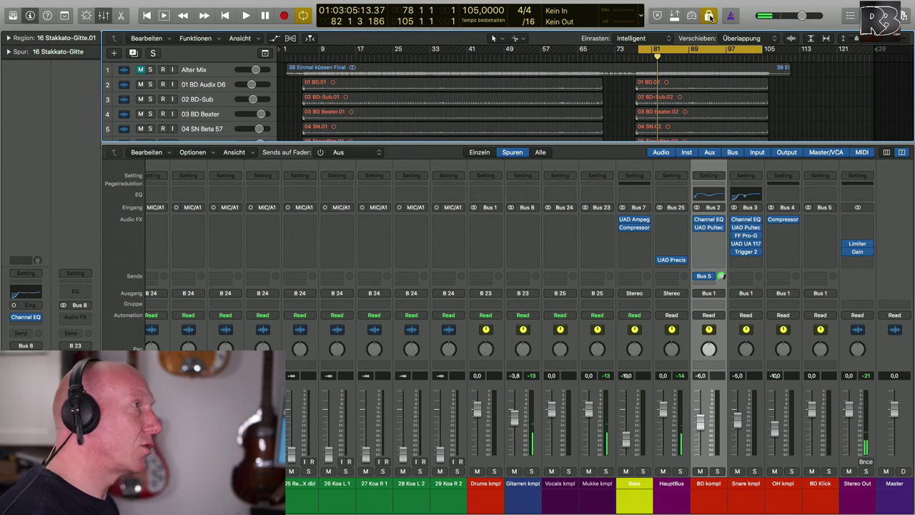
{"action": "key", "text": "ctrl+s"}
{"action": "left_click", "coordinate": [710, 17]}
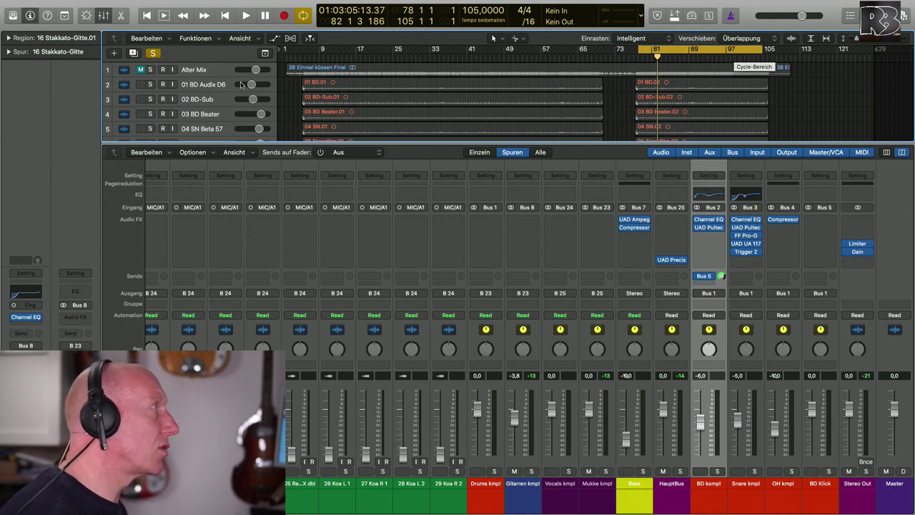
{"action": "left_click", "coordinate": [153, 55]}
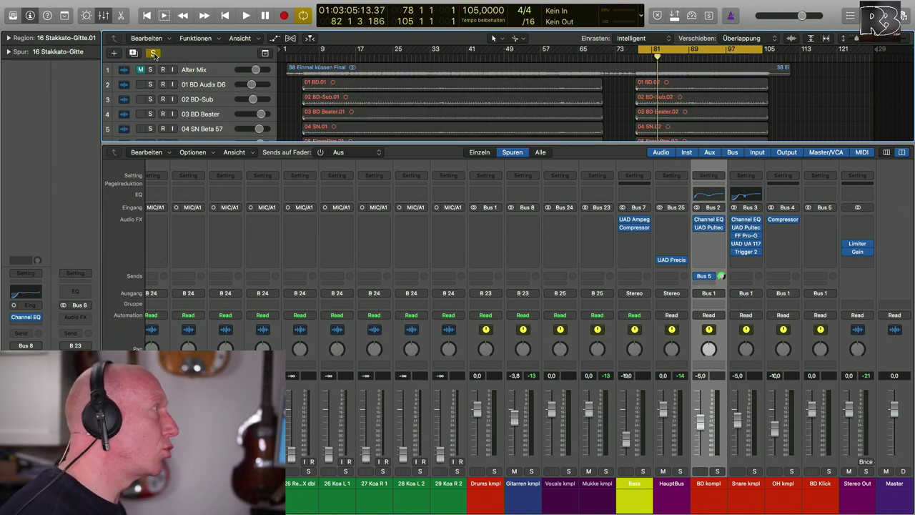
{"action": "left_click", "coordinate": [708, 15]}
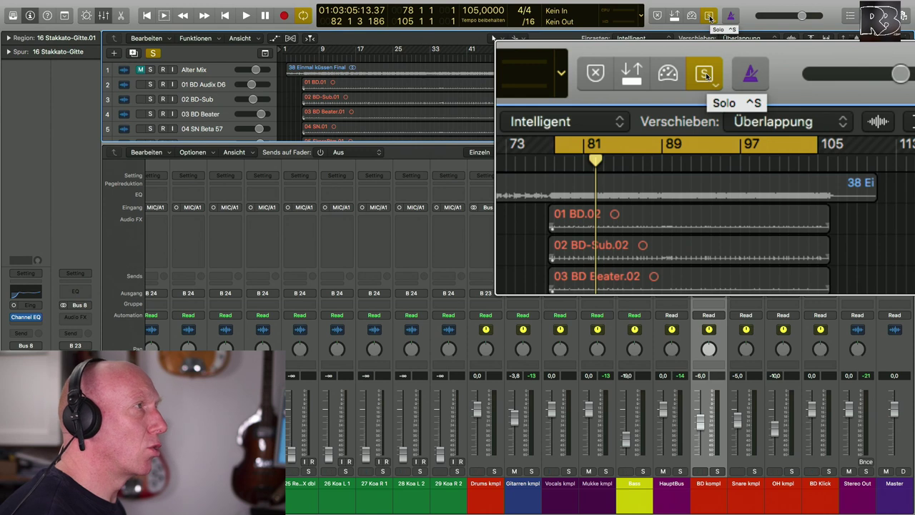
Turn off the global solo mode, solo the BD kompl bus and listen to it during playback
{"action": "left_click", "coordinate": [708, 16]}
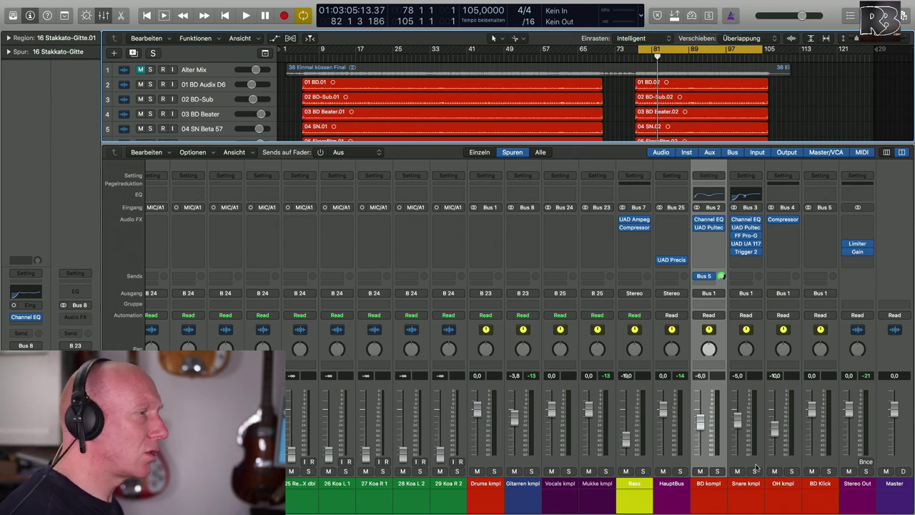
{"action": "left_click", "coordinate": [717, 471]}
{"action": "key", "text": "space"}
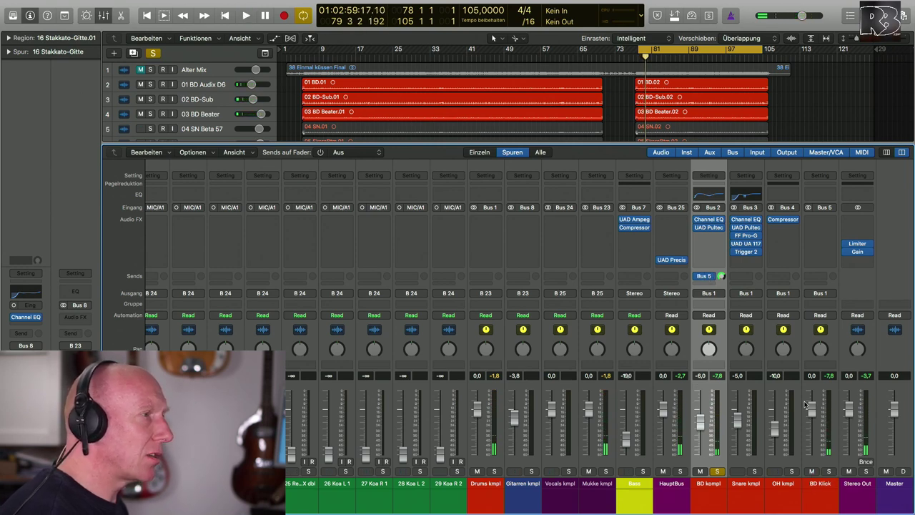
Add a Channel EQ to BD Klick and enable its low cut, raising the cutoff to between 200 and 500 Hz
{"action": "left_click", "coordinate": [822, 220]}
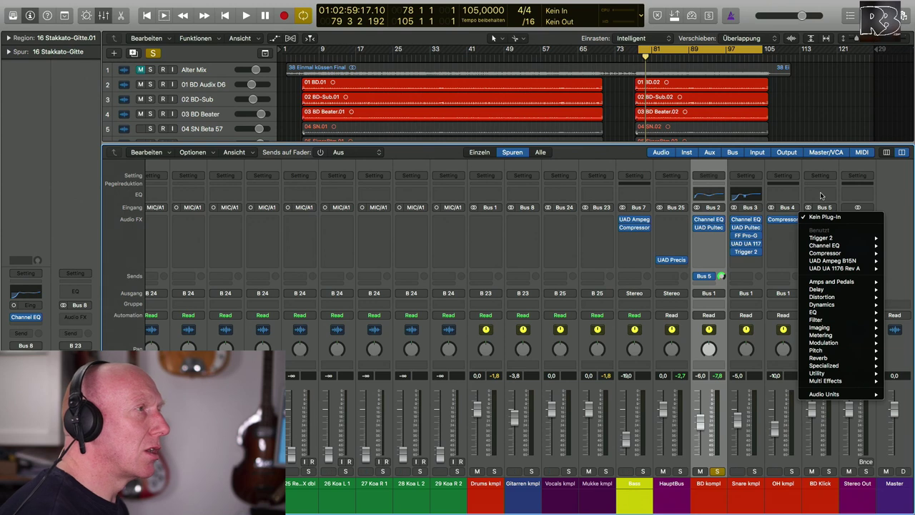
{"action": "left_click", "coordinate": [822, 197]}
{"action": "double_click", "coordinate": [824, 194]}
{"action": "left_click_drag", "start_coordinate": [59, 14], "coordinate": [246, 182]}
{"action": "left_click", "coordinate": [243, 232]}
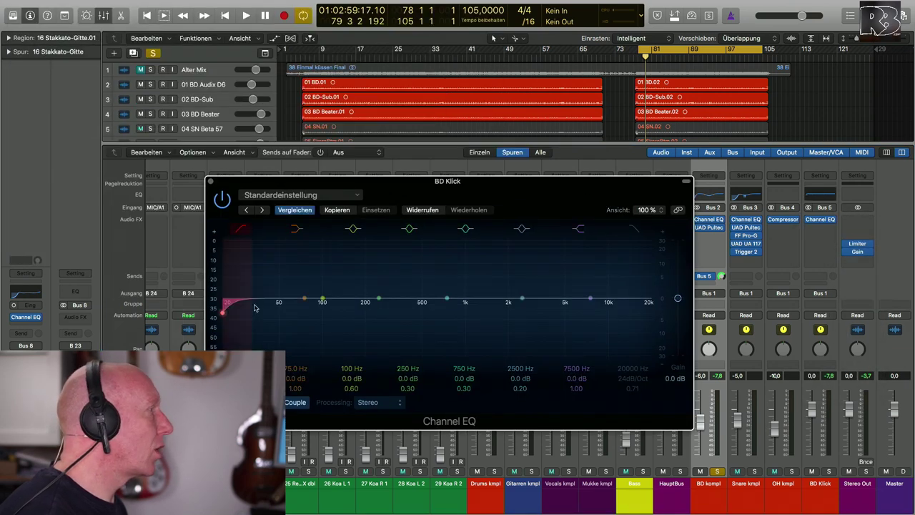
{"action": "left_click_drag", "start_coordinate": [236, 306], "coordinate": [383, 311]}
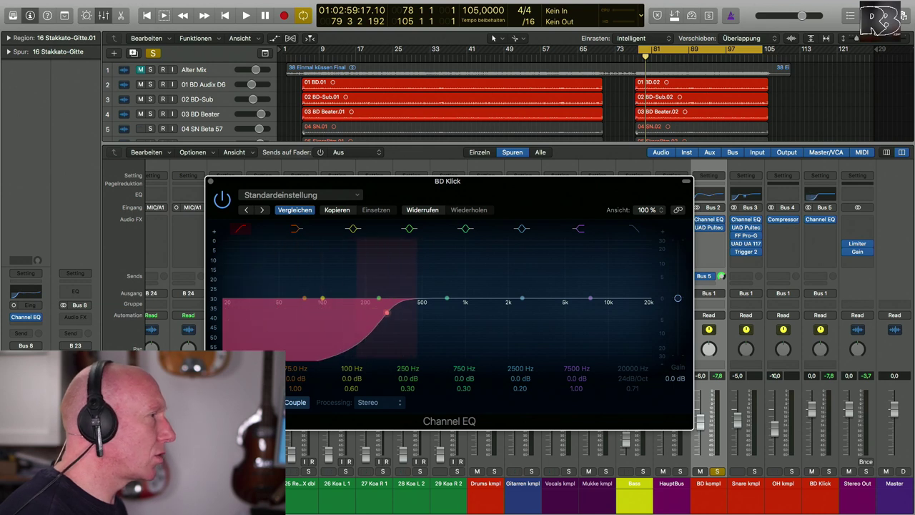
Solo BD Klick during playback, nudge the EQ's low-cut frequency slightly higher, and close the equalizer after stopping
{"action": "key", "text": "space"}
{"action": "left_click", "coordinate": [828, 471]}
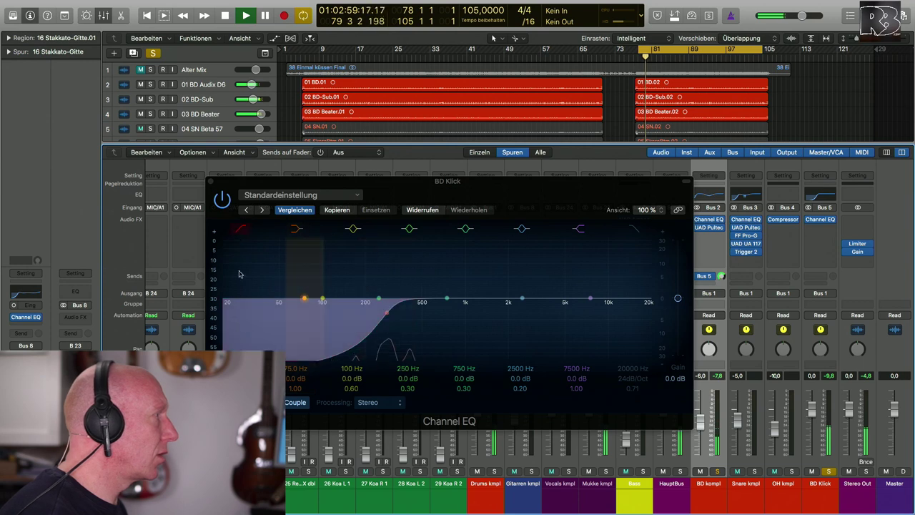
{"action": "mouse_move", "coordinate": [386, 312]}
{"action": "left_mouse_down"}
{"action": "mouse_move", "coordinate": [402, 313]}
{"action": "mouse_move", "coordinate": [392, 312]}
{"action": "left_mouse_up"}
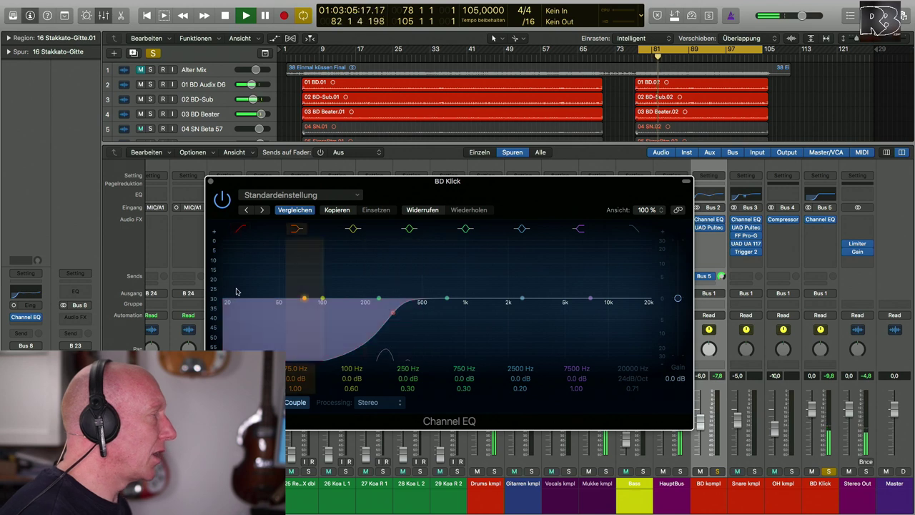
{"action": "key", "text": "space"}
{"action": "left_click", "coordinate": [211, 182]}
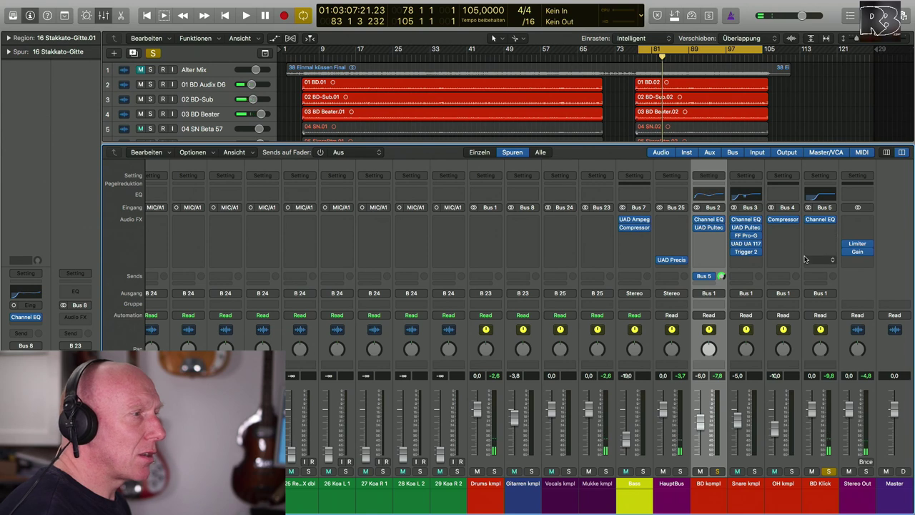
Insert the CamelCrusher distortion plug-in after the Channel EQ on BD Klick and move its window clear of the bus channels
{"action": "left_click", "coordinate": [821, 236]}
{"action": "mouse_move", "coordinate": [829, 402]}
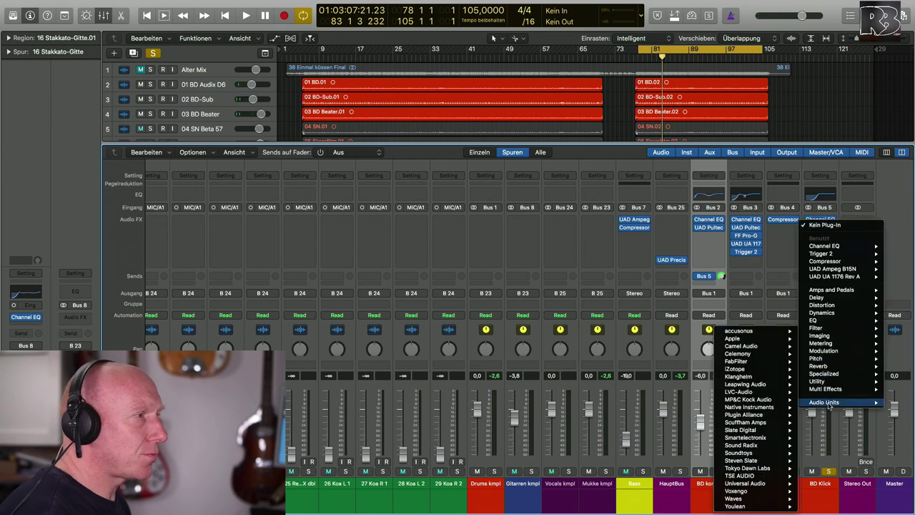
{"action": "mouse_move", "coordinate": [743, 346]}
{"action": "left_click", "coordinate": [675, 346]}
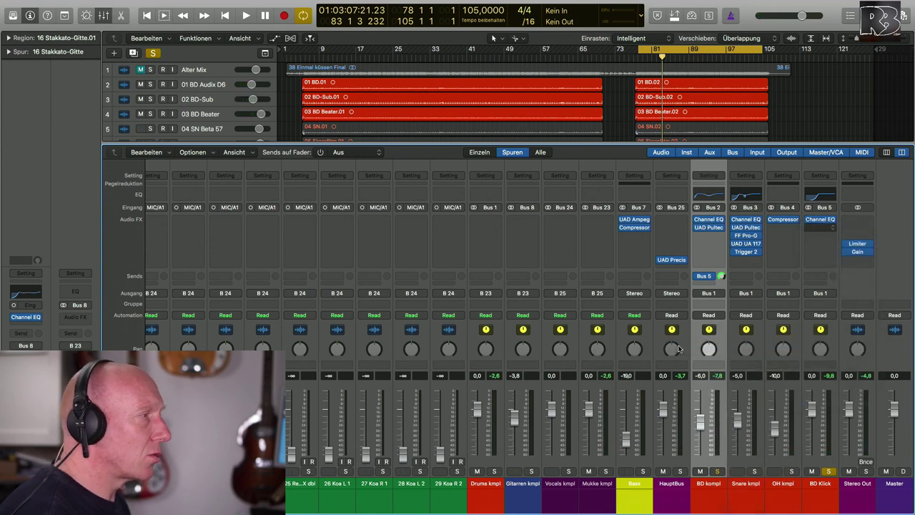
{"action": "left_click_drag", "start_coordinate": [103, 20], "coordinate": [659, 200]}
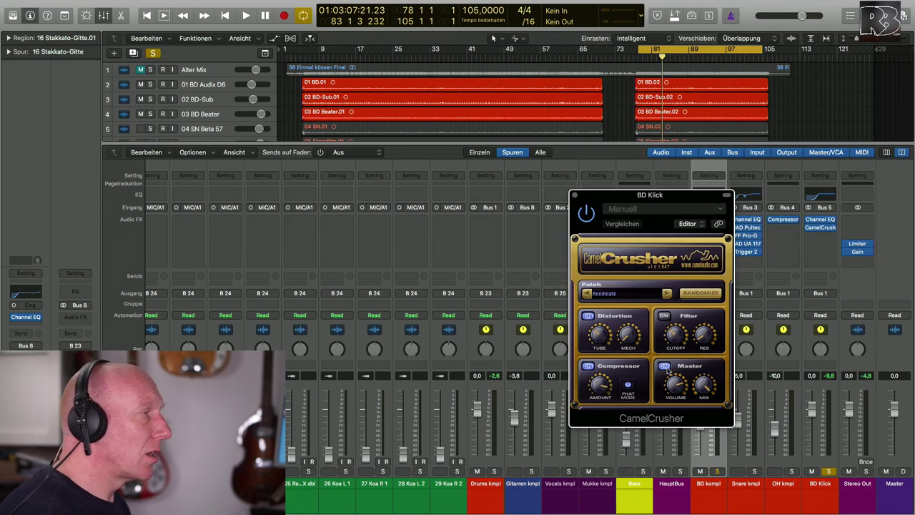
{"action": "left_click_drag", "start_coordinate": [661, 198], "coordinate": [535, 186]}
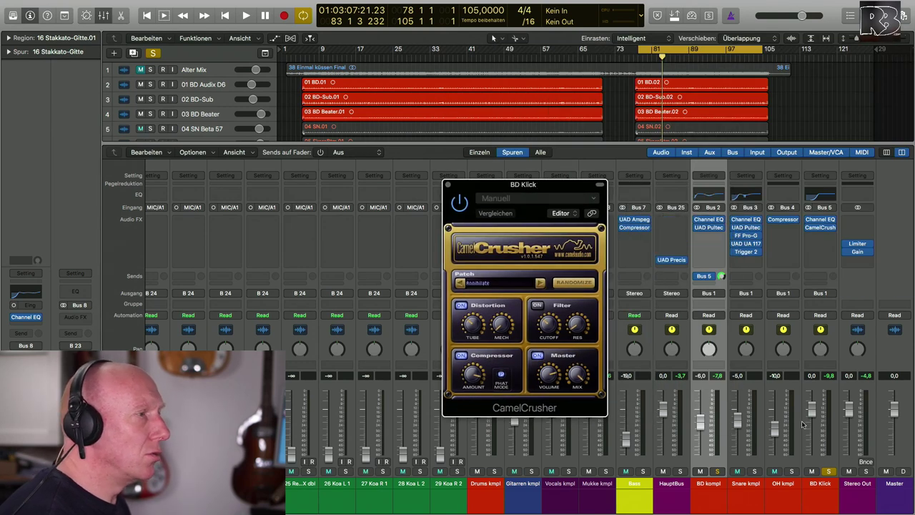
Audition BD Klick through CamelCrusher, turn up the Tube distortion, and play it again
{"action": "key", "text": "space"}
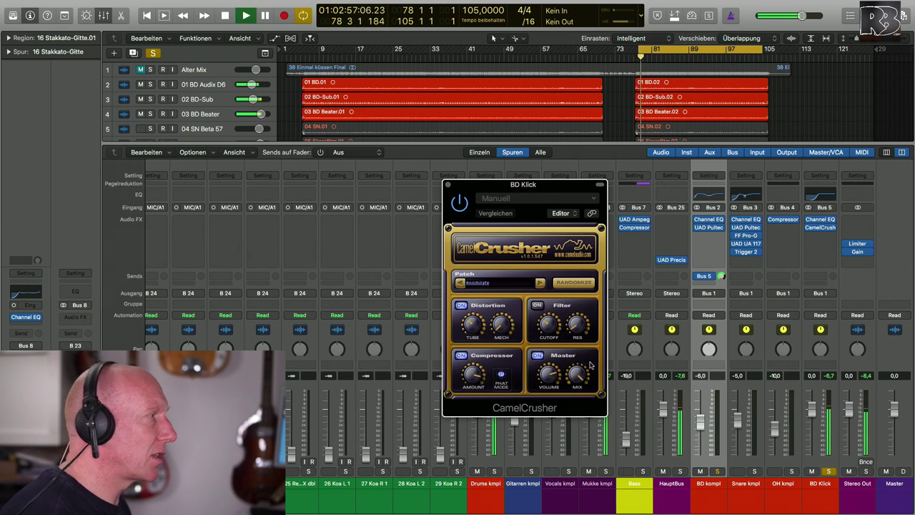
{"action": "left_click_drag", "start_coordinate": [473, 325], "coordinate": [458, 262]}
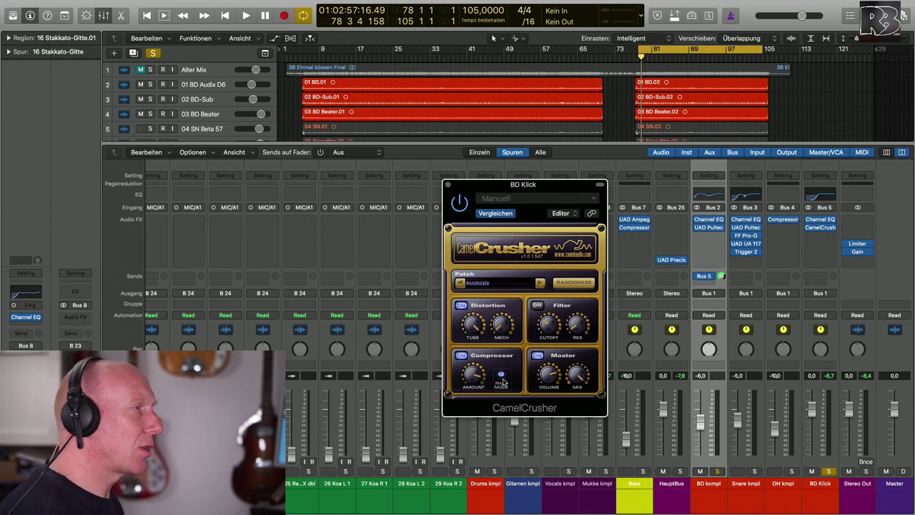
{"action": "key", "text": "space"}
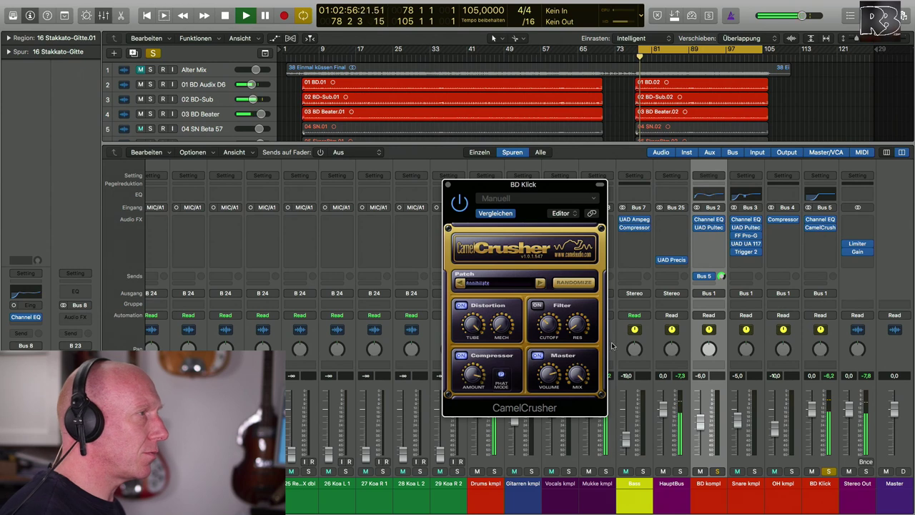
Cut BD Klick by 4.5 dB at 370 Hz in the Channel EQ, listen again, and close the plug-in windows
{"action": "left_click", "coordinate": [821, 193]}
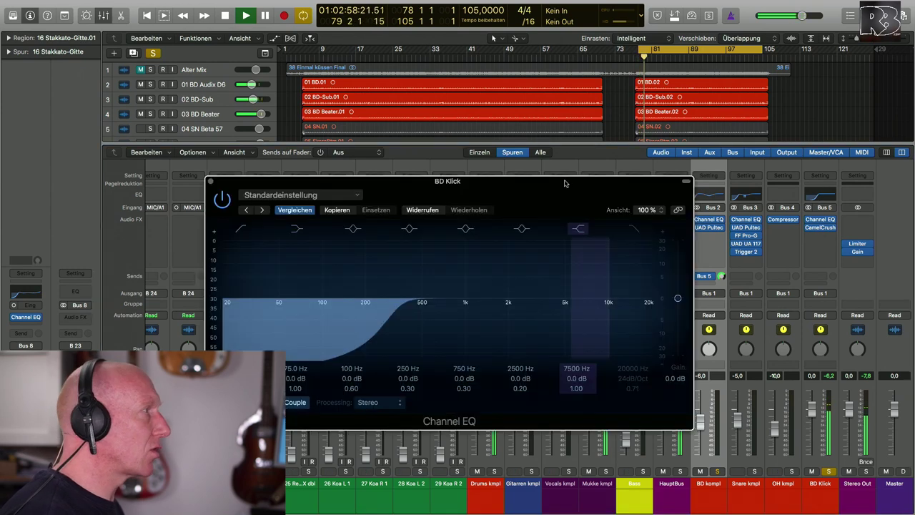
{"action": "left_click_drag", "start_coordinate": [446, 301], "coordinate": [401, 313]}
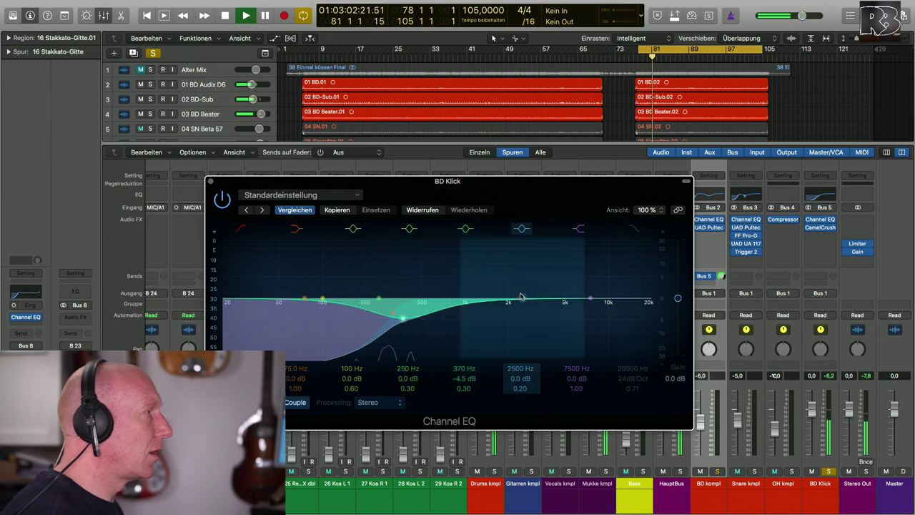
{"action": "left_click", "coordinate": [209, 182]}
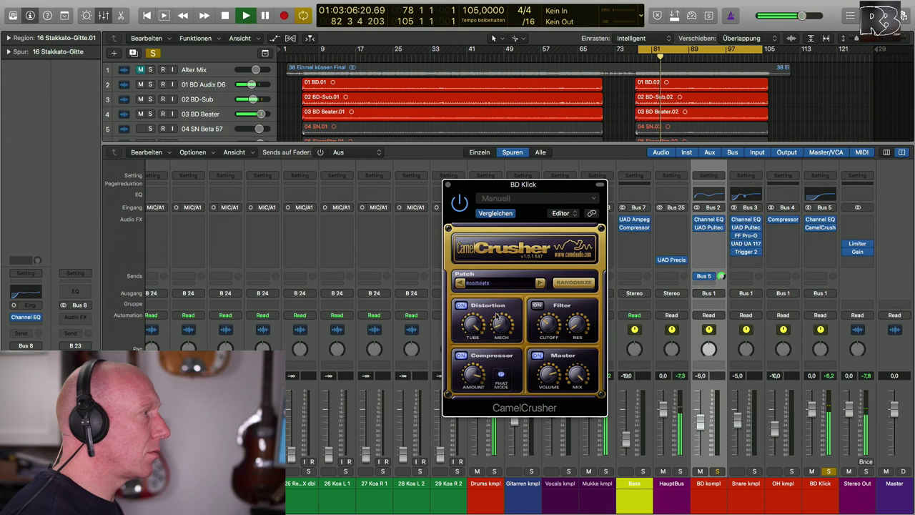
{"action": "key", "text": "space"}
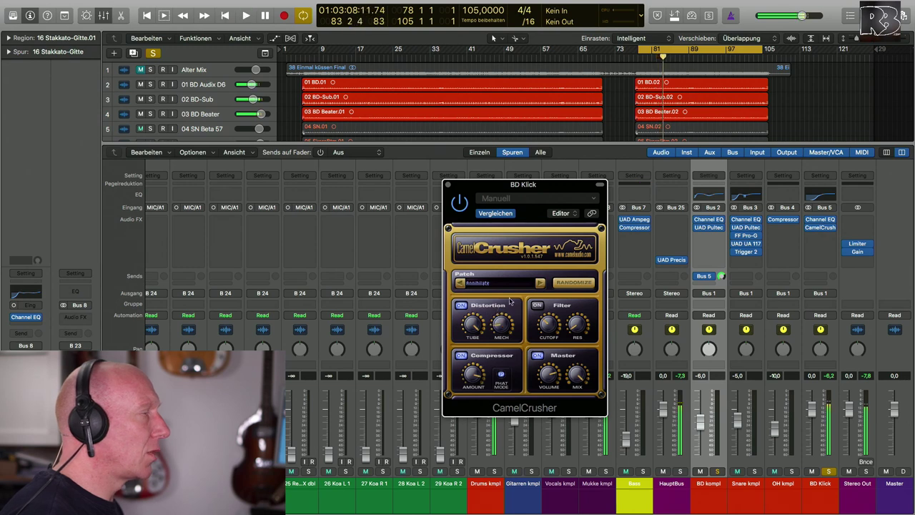
{"action": "left_click", "coordinate": [448, 185]}
Pull the BD Klick fader fully down, clear the solos, and blend it into the playing mix at -10.0 dB
{"action": "left_click_drag", "start_coordinate": [812, 409], "coordinate": [812, 453]}
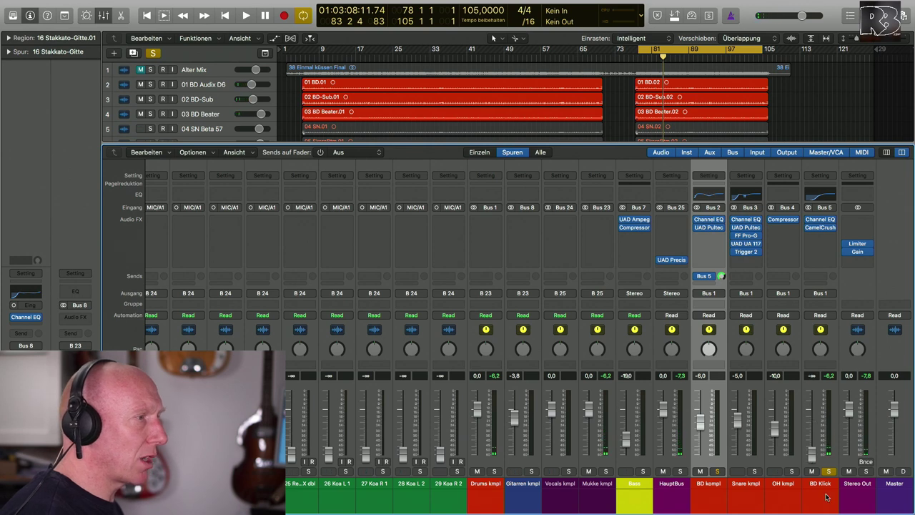
{"action": "left_click", "coordinate": [828, 471]}
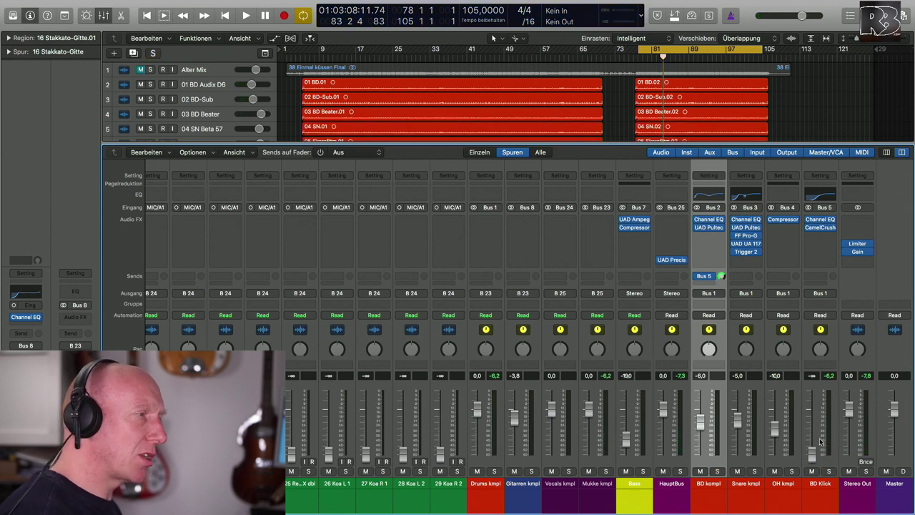
{"action": "key", "text": "space"}
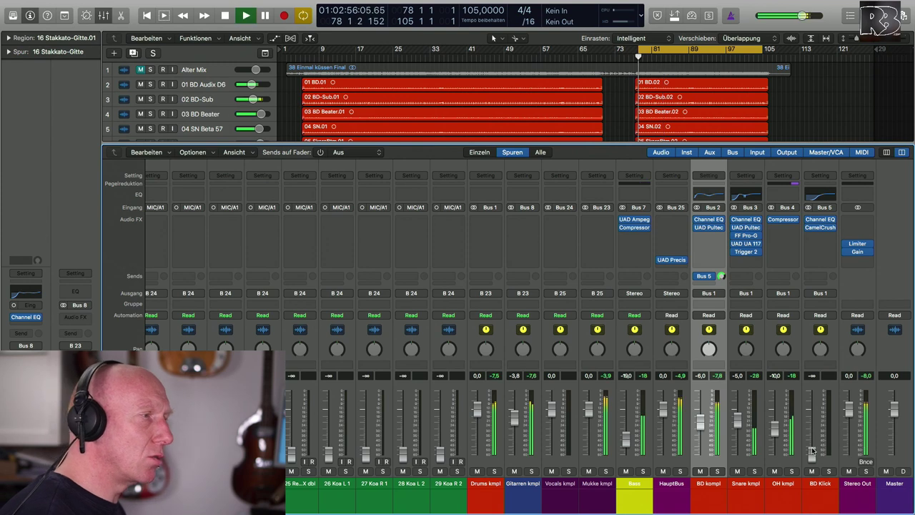
{"action": "left_click_drag", "start_coordinate": [812, 455], "coordinate": [812, 428]}
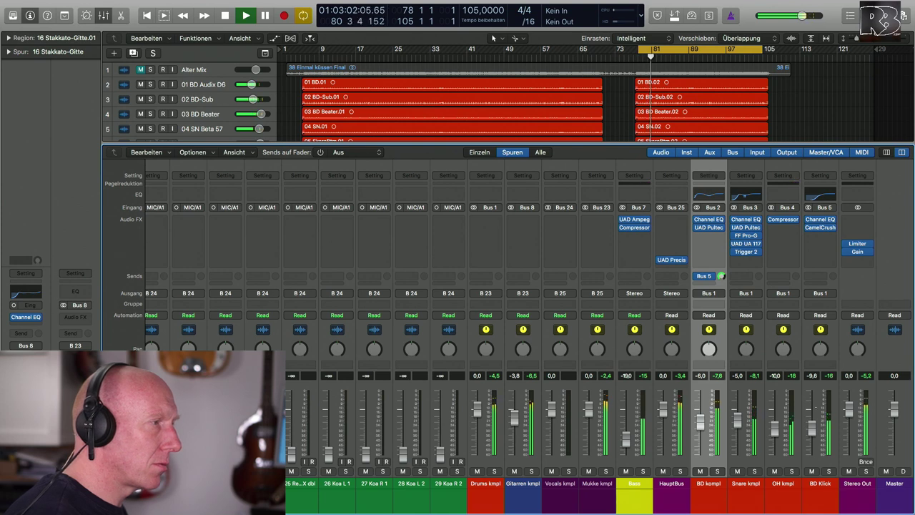
{"action": "key", "text": "space"}
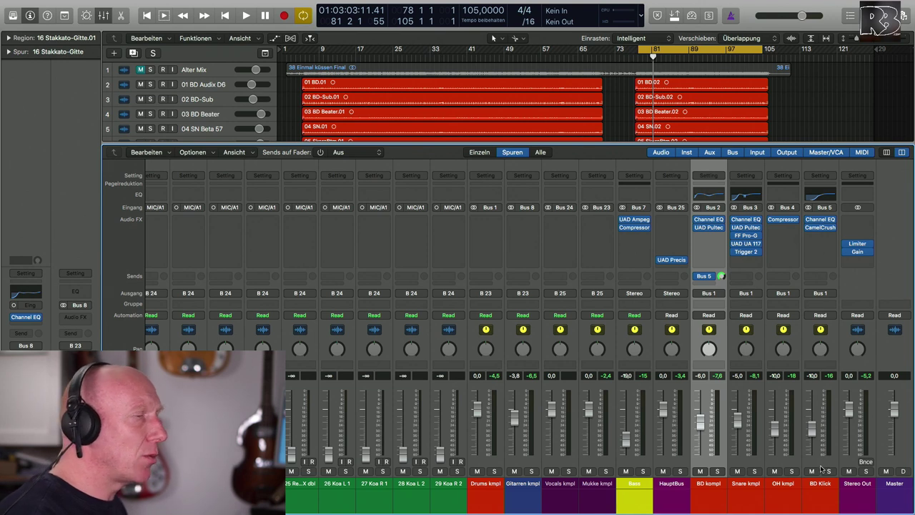
Compare the mix with BD Klick muted and unmuted, and lower its fader to -11.8 dB during playback
{"action": "key", "text": "space"}
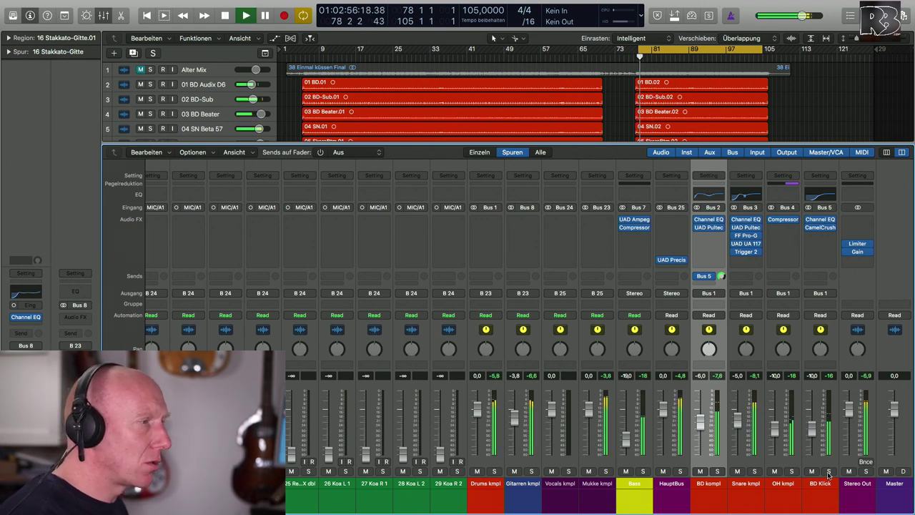
{"action": "left_click", "coordinate": [812, 472]}
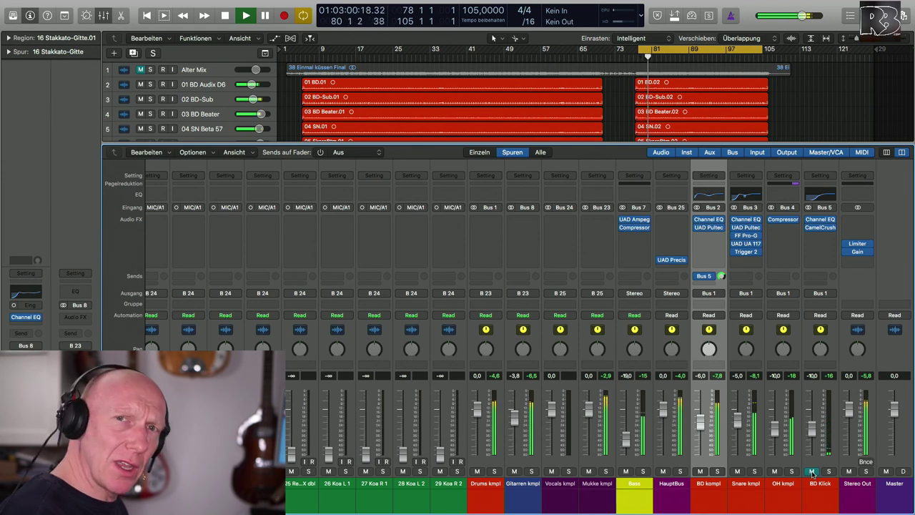
{"action": "left_click", "coordinate": [812, 472]}
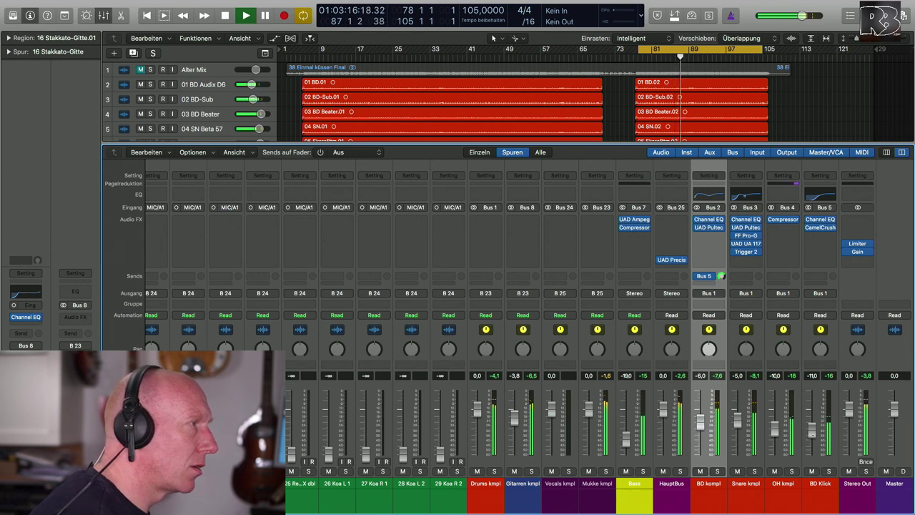
{"action": "left_click_drag", "start_coordinate": [813, 438], "coordinate": [813, 440]}
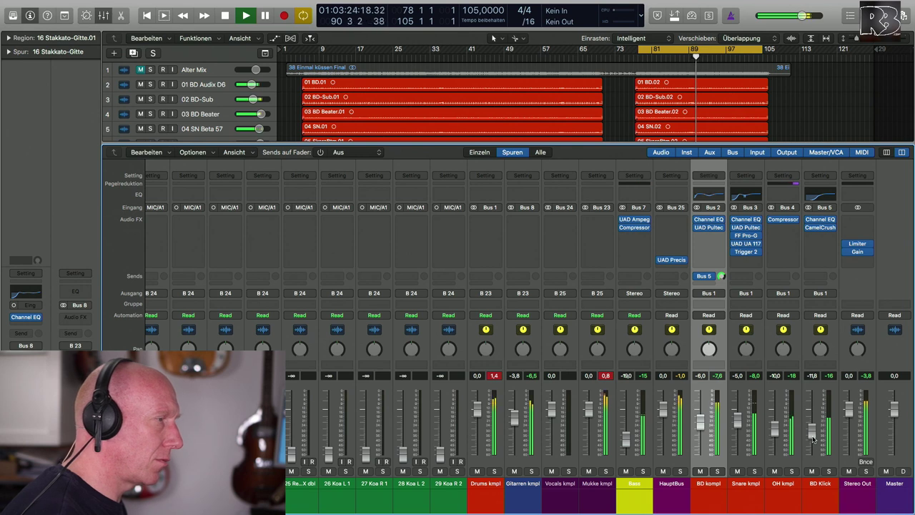
{"action": "key", "text": "space"}
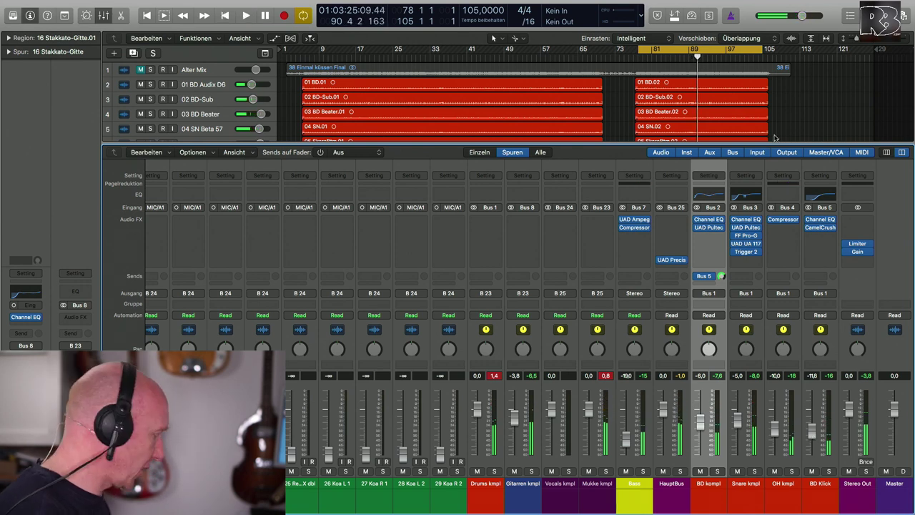
Hide the mixer to show the full arrangement and set the cycle range from bar 97 to bar 108
{"action": "key", "text": "x"}
{"action": "scroll", "coordinate": [762, 210], "scroll_direction": "down", "scroll_amount": 2}
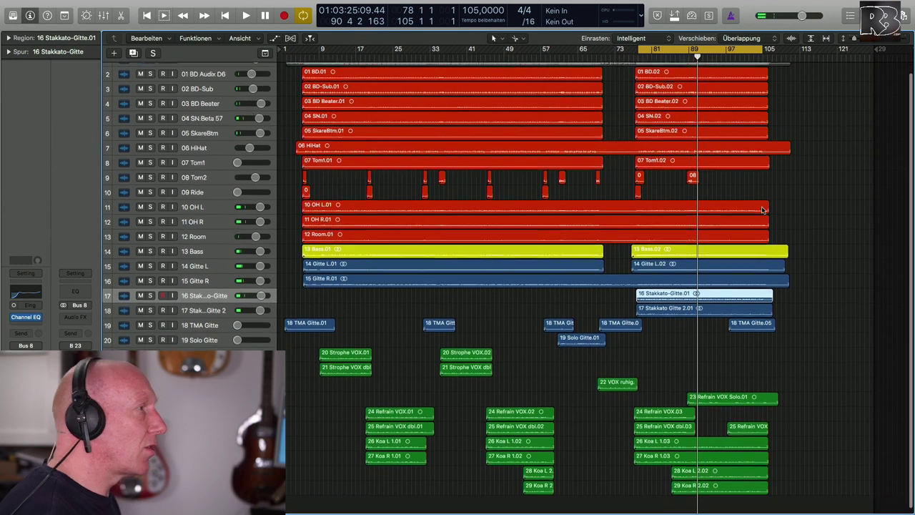
{"action": "left_click", "coordinate": [740, 49]}
{"action": "left_click_drag", "start_coordinate": [741, 51], "coordinate": [727, 54]}
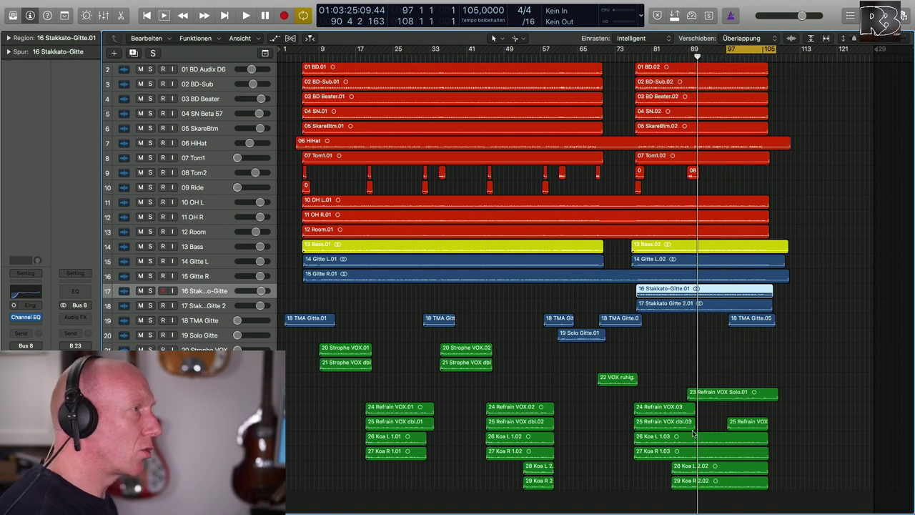
Solo the TMA Gitte track, raise its volume fader to match the other guitars, and play it from the song's start
{"action": "left_click", "coordinate": [150, 321]}
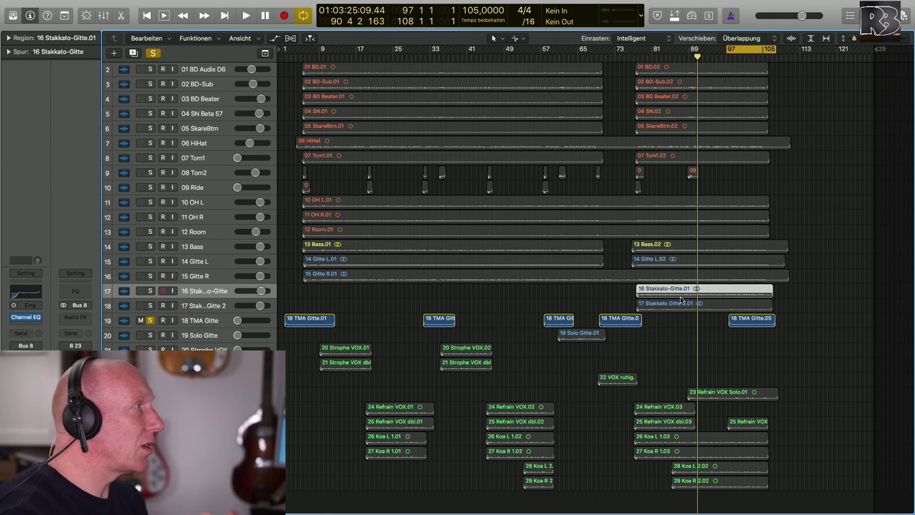
{"action": "key", "text": "Return"}
{"action": "left_click_drag", "start_coordinate": [237, 320], "coordinate": [259, 320]}
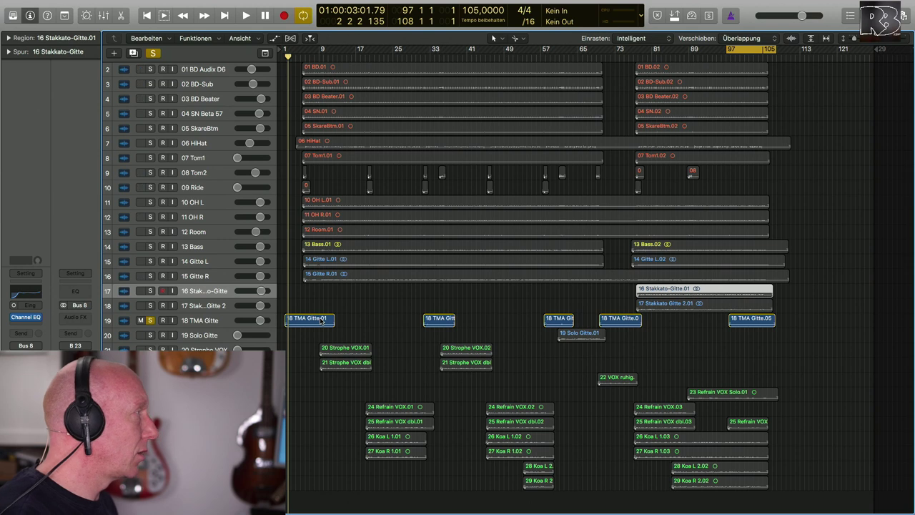
{"action": "key", "text": "space"}
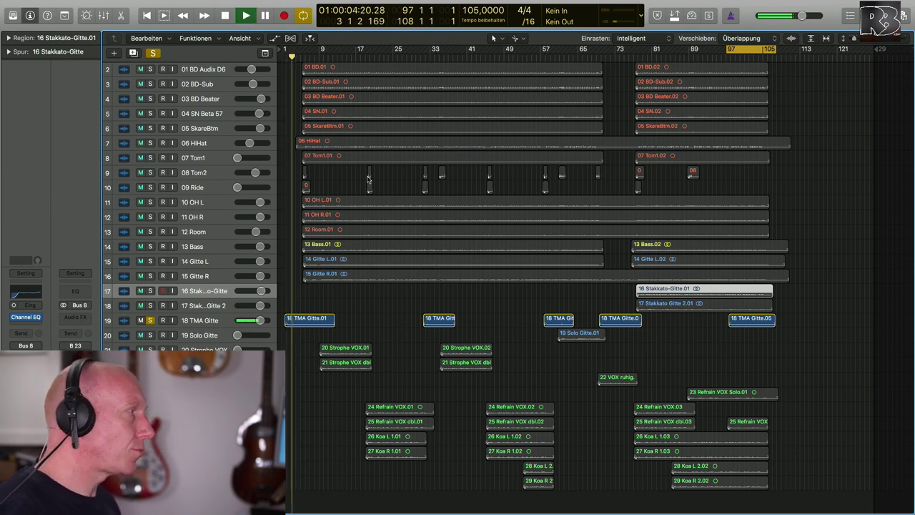
{"action": "key", "text": "space"}
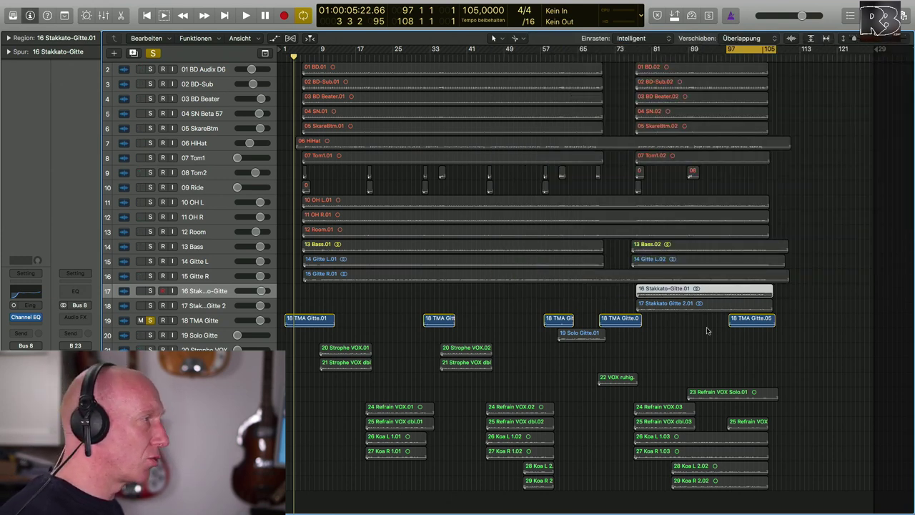
Audition the soloed TMA Gitte from bar 97, show the mixer, clear all solos, and play the cycle range with the full mix
{"action": "key", "text": "space"}
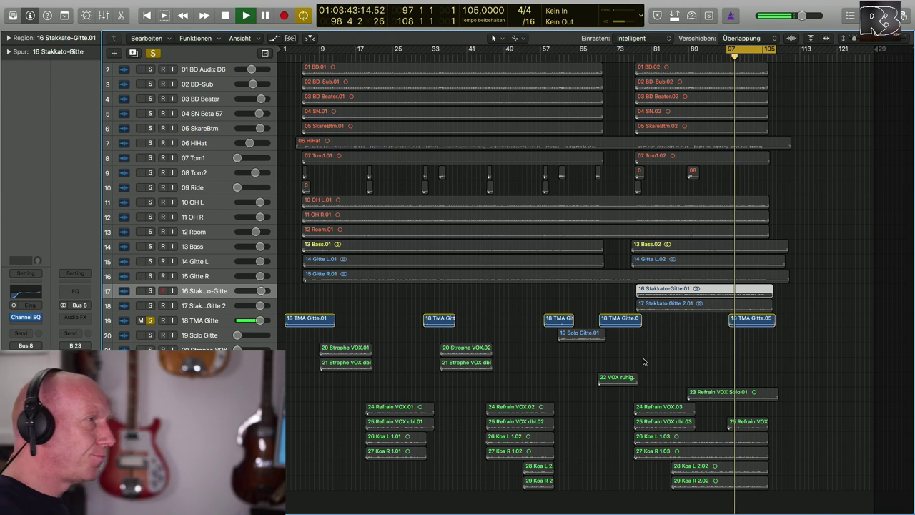
{"action": "key", "text": "x"}
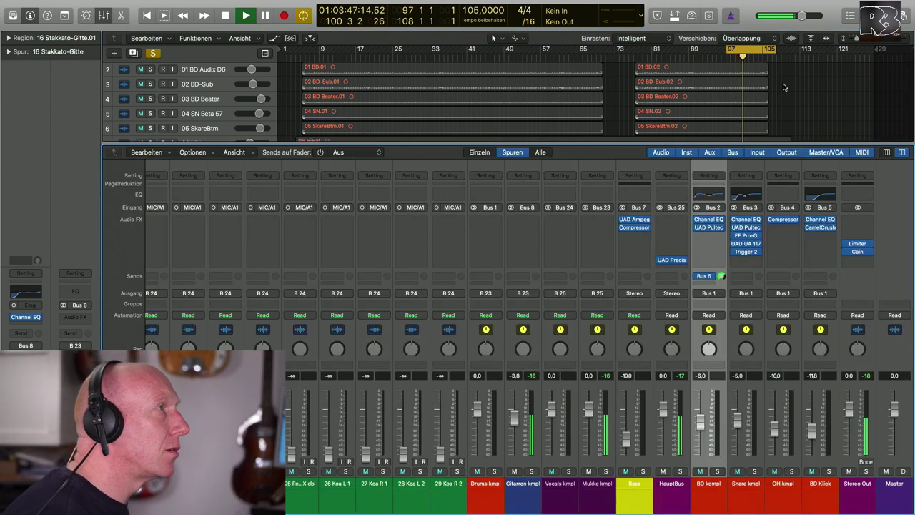
{"action": "key", "text": "space"}
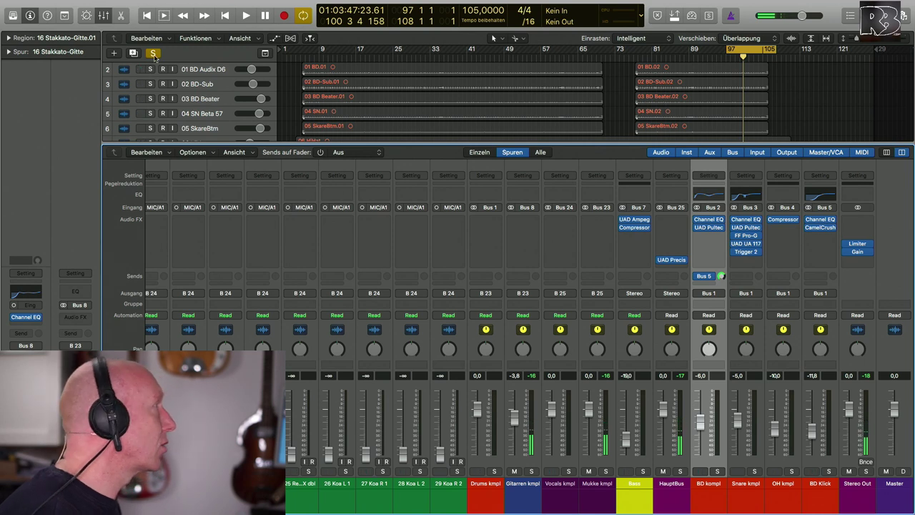
{"action": "key", "text": "super+a"}
{"action": "key", "text": "space"}
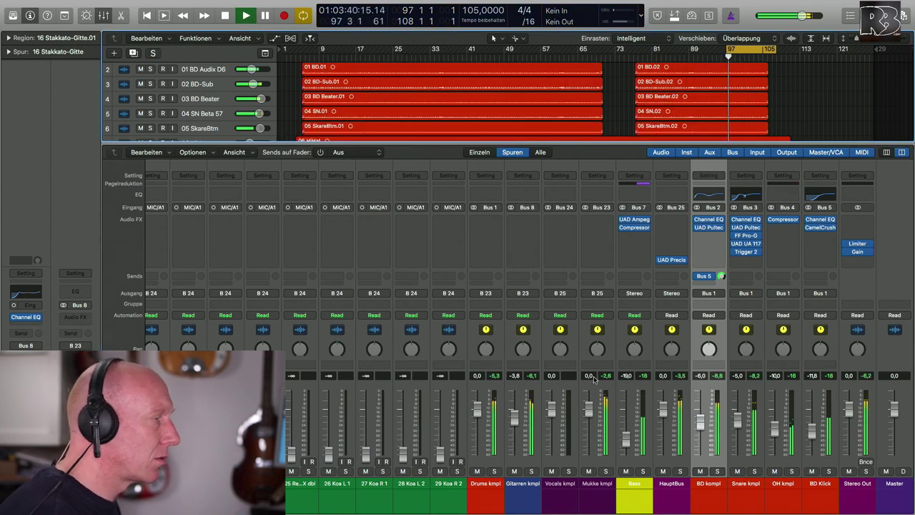
Insert a Channel EQ on the 18 TMA Gitte channel and set its low cut to 87 Hz during playback
{"action": "scroll", "coordinate": [579, 357], "scroll_direction": "left", "scroll_amount": 10}
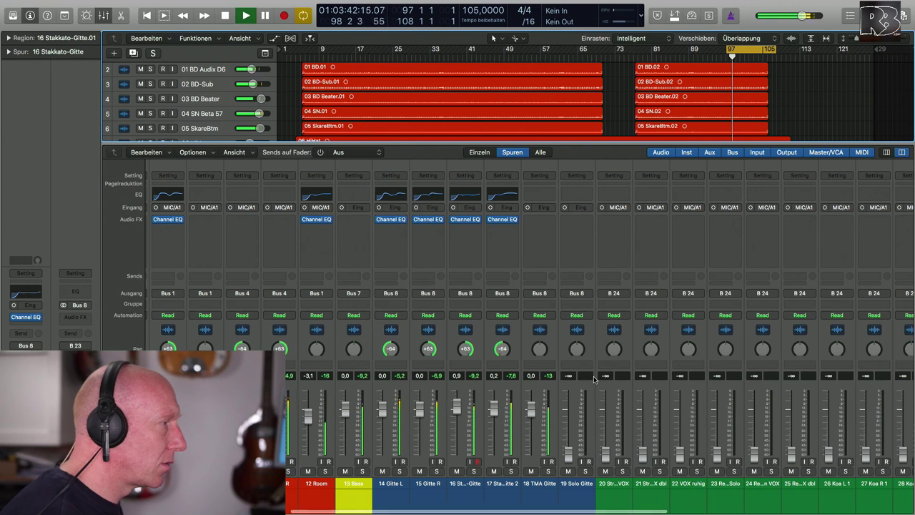
{"action": "scroll", "coordinate": [561, 229], "scroll_direction": "right", "scroll_amount": 1}
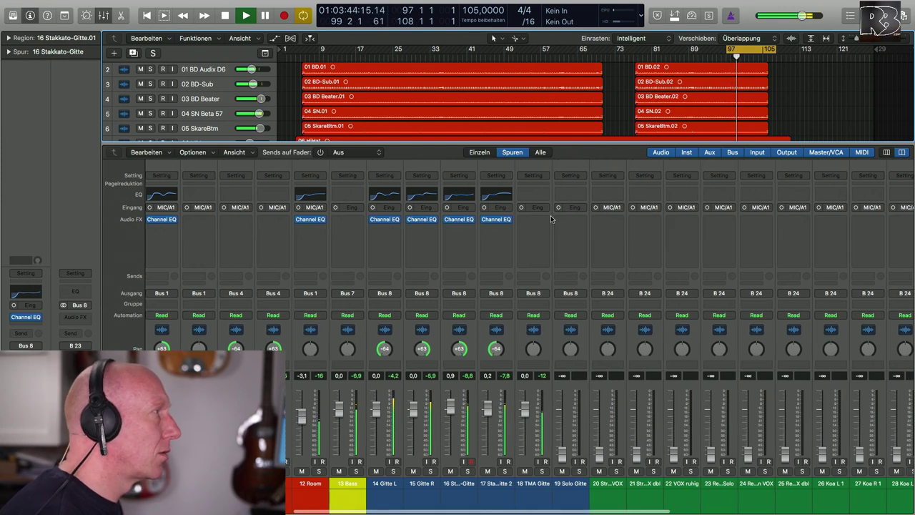
{"action": "key", "text": "space"}
{"action": "double_click", "coordinate": [537, 198]}
{"action": "left_click_drag", "start_coordinate": [286, 18], "coordinate": [532, 135]}
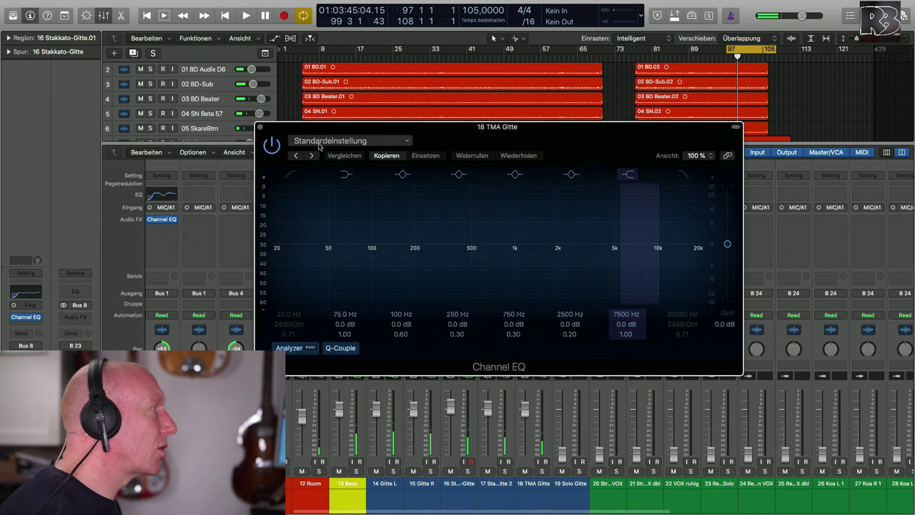
{"action": "key", "text": "space"}
{"action": "left_click", "coordinate": [289, 180]}
{"action": "left_click_drag", "start_coordinate": [276, 247], "coordinate": [363, 257]}
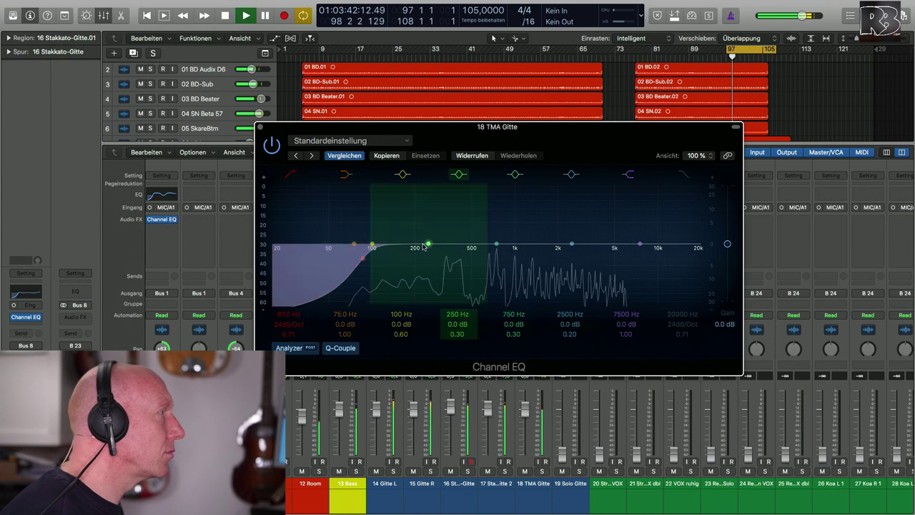
Shape the TMA Gitte EQ with -2.0 dB at 250 Hz, +2.5 dB at 2350 Hz and +1.0 dB at 1020 Hz, and close it
{"action": "mouse_move", "coordinate": [428, 244]}
{"action": "left_mouse_down"}
{"action": "mouse_move", "coordinate": [409, 204]}
{"action": "mouse_move", "coordinate": [424, 203]}
{"action": "mouse_move", "coordinate": [428, 252]}
{"action": "left_mouse_up"}
{"action": "left_click", "coordinate": [496, 241]}
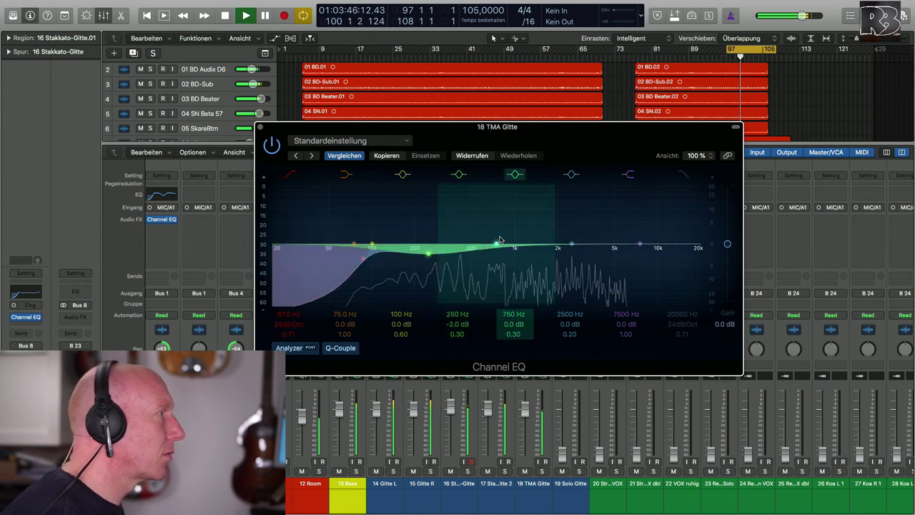
{"action": "left_click_drag", "start_coordinate": [497, 240], "coordinate": [573, 238]}
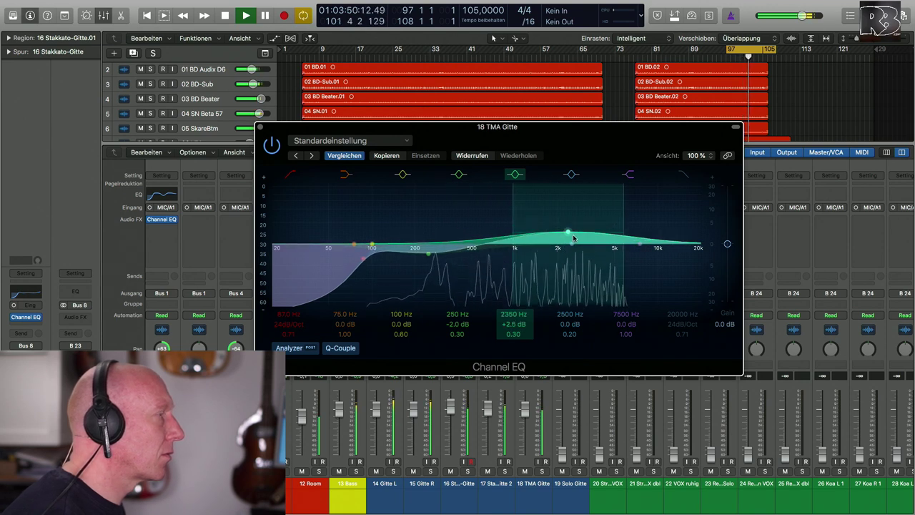
{"action": "left_click_drag", "start_coordinate": [372, 245], "coordinate": [527, 244]}
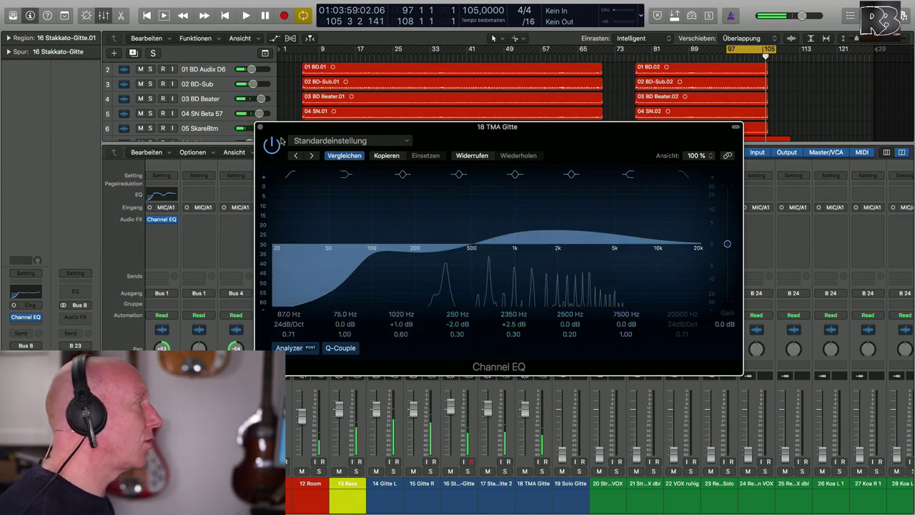
{"action": "left_click_drag", "start_coordinate": [315, 136], "coordinate": [316, 164]}
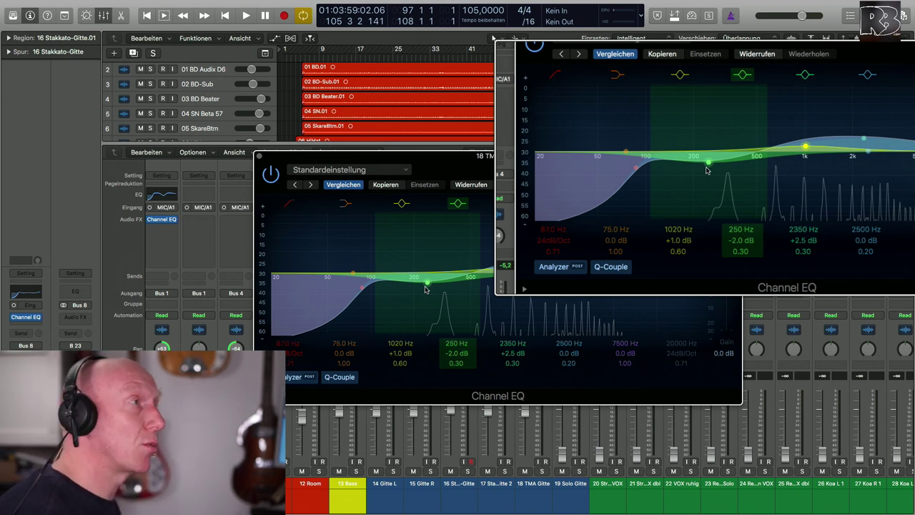
{"action": "left_click", "coordinate": [507, 273]}
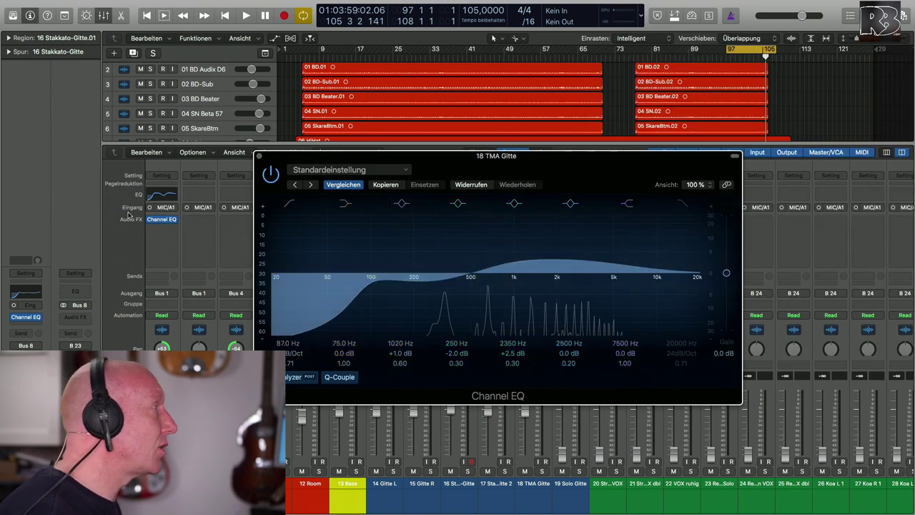
{"action": "left_click", "coordinate": [260, 155]}
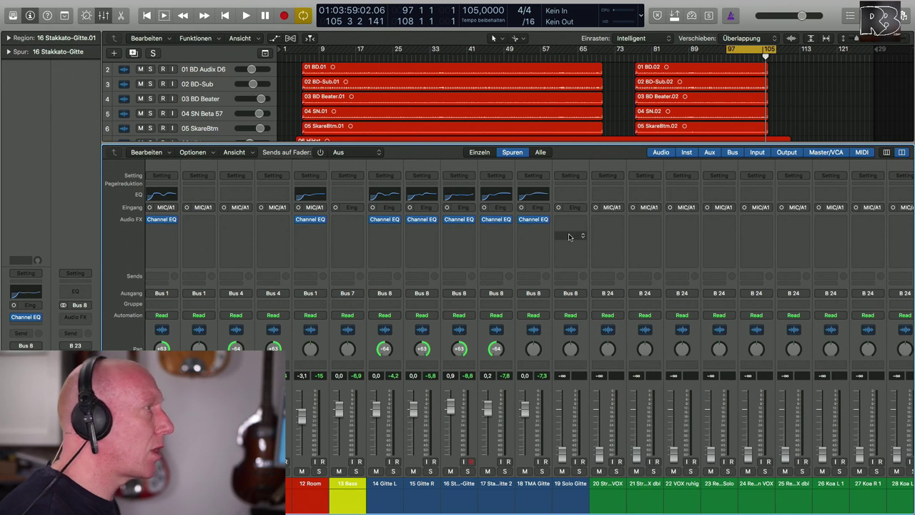
Compare the playing mix with the TMA Gitte EQ bypassed and active, and raise that track's fader to 1.0 dB
{"action": "key", "text": "space"}
{"action": "left_click", "coordinate": [523, 223]}
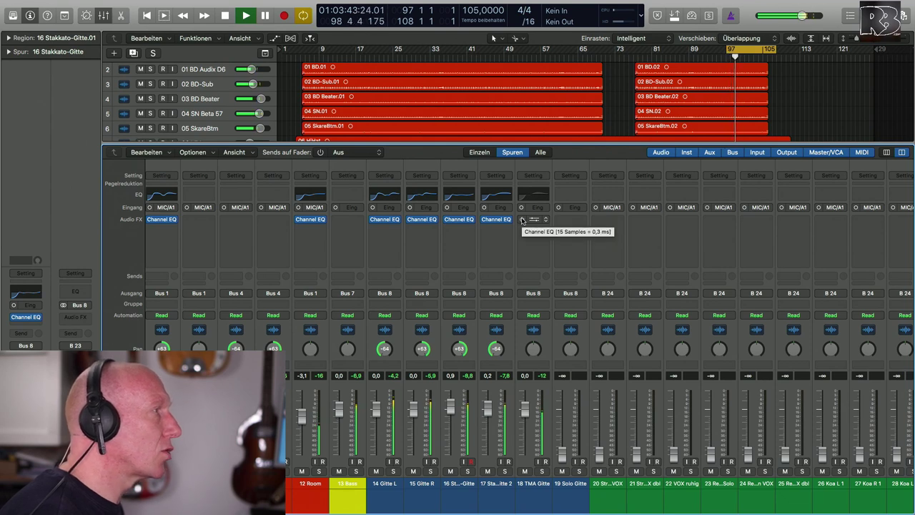
{"action": "left_click", "coordinate": [522, 220]}
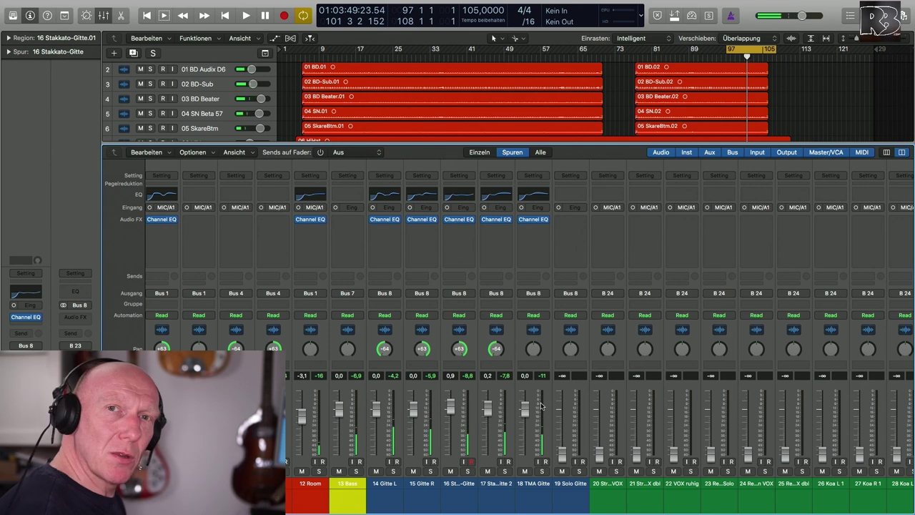
{"action": "scroll", "coordinate": [540, 405], "scroll_direction": "right", "scroll_amount": 1}
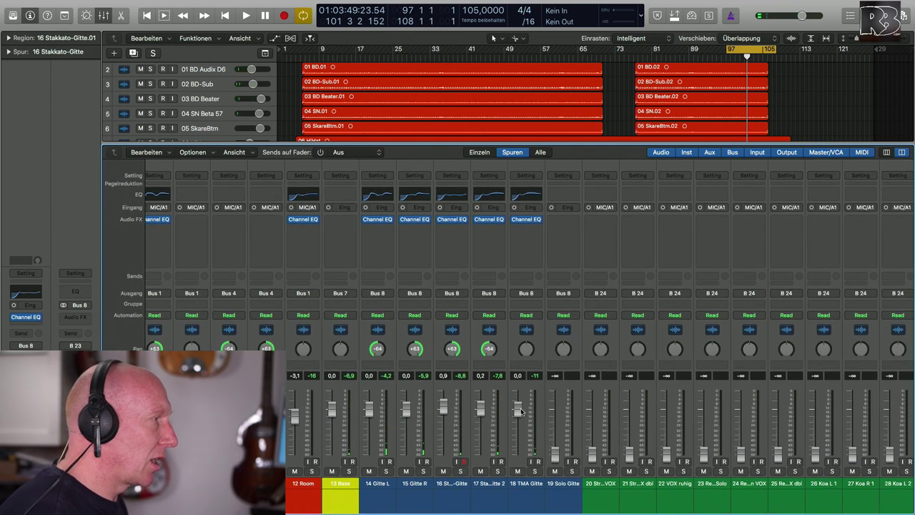
{"action": "key", "text": "space"}
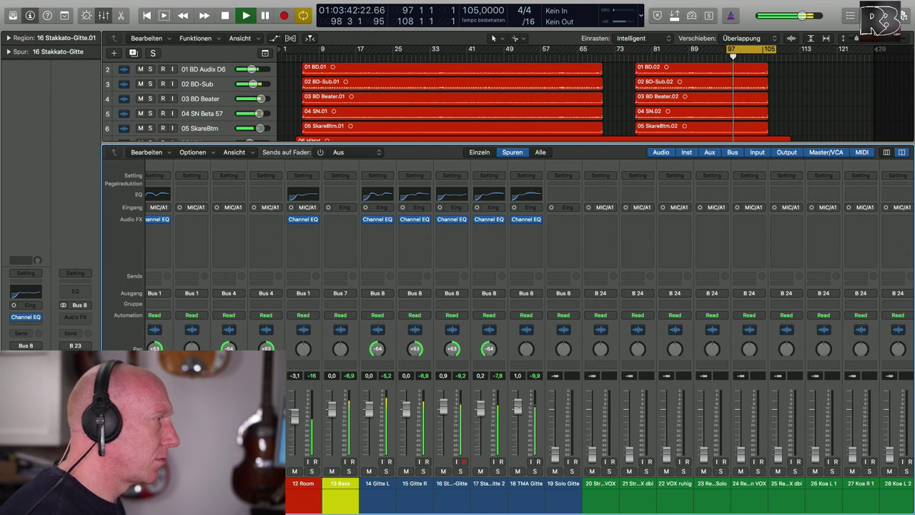
Reopen the TMA Gitte EQ and sweep the 2500 Hz band to 445 Hz at +8.0 dB with a Q of 0.71
{"action": "left_click", "coordinate": [520, 198]}
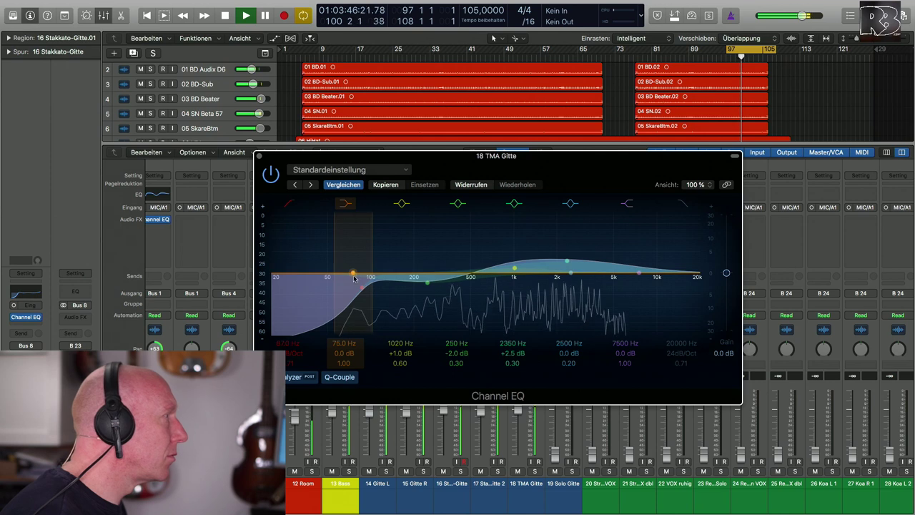
{"action": "left_click_drag", "start_coordinate": [573, 275], "coordinate": [457, 254]}
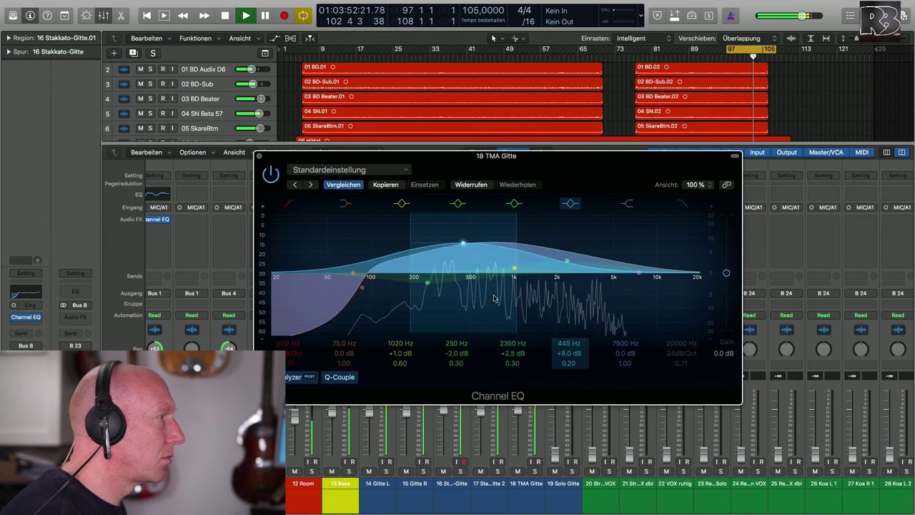
{"action": "double_click", "coordinate": [568, 363]}
{"action": "type", "text": "0.7"}
{"action": "key", "text": "Return"}
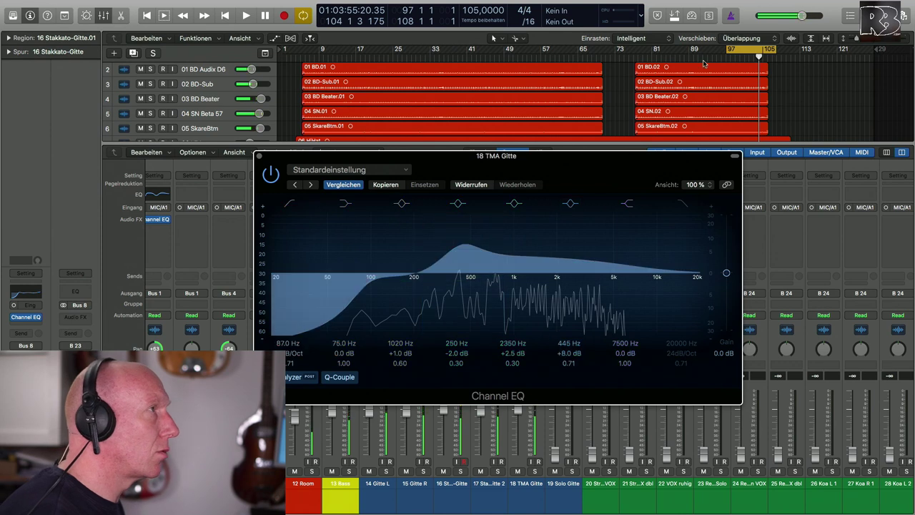
Set the swept band to -1.5 dB at 360 Hz, close the EQ, and trim the TMA Gitte fader to 0.9 dB
{"action": "mouse_move", "coordinate": [564, 253]}
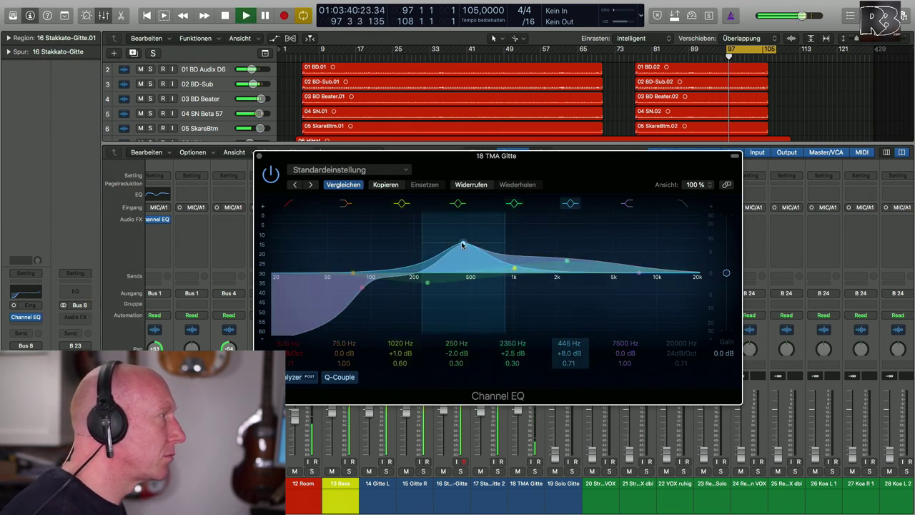
{"action": "left_click_drag", "start_coordinate": [466, 243], "coordinate": [446, 270]}
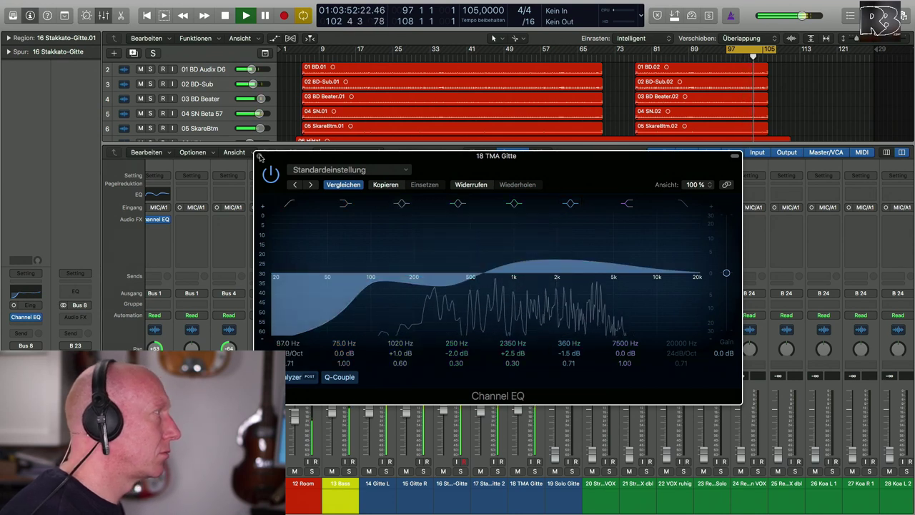
{"action": "key", "text": "super+w"}
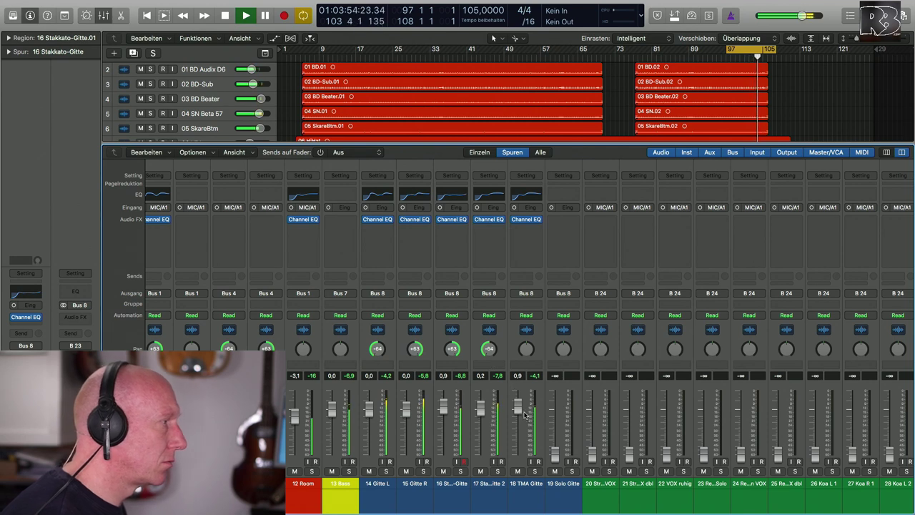
{"action": "key", "text": "space"}
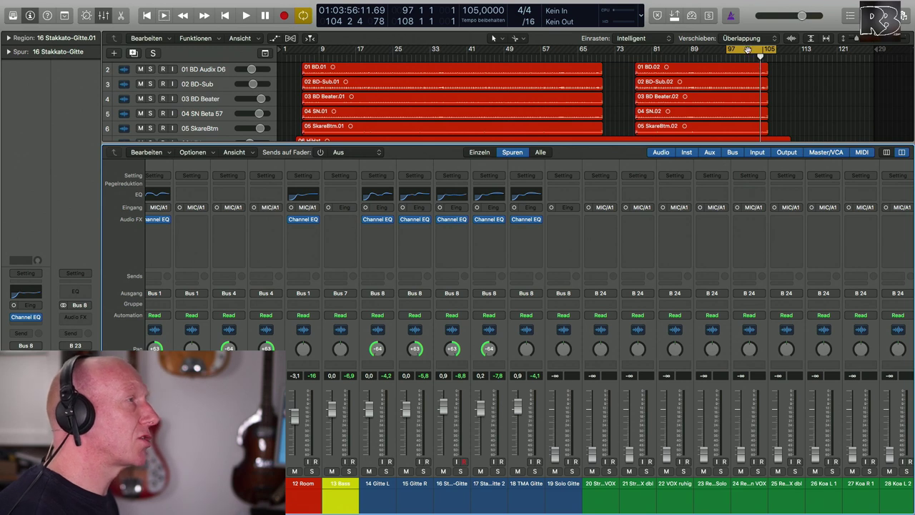
Show the full arrangement without the mixer and play the whole mix from the song's start
{"action": "scroll", "coordinate": [586, 82], "scroll_direction": "down", "scroll_amount": 5}
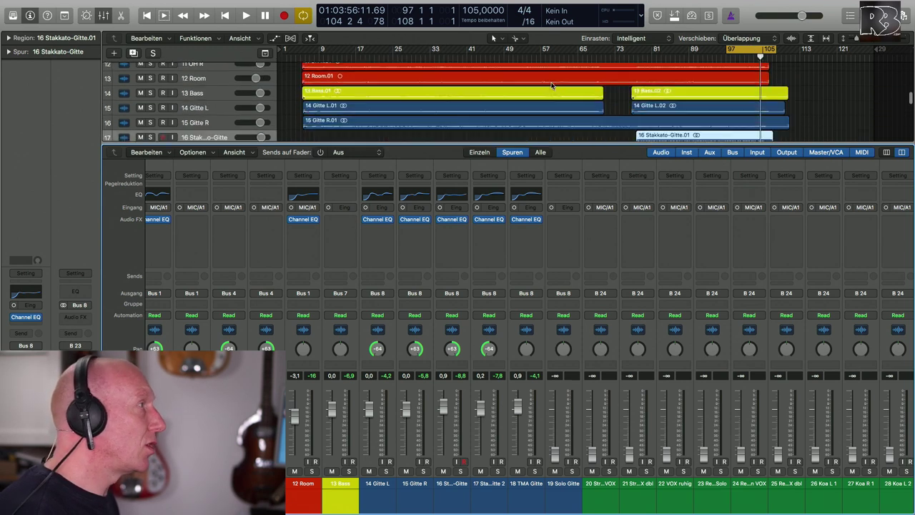
{"action": "key", "text": "x"}
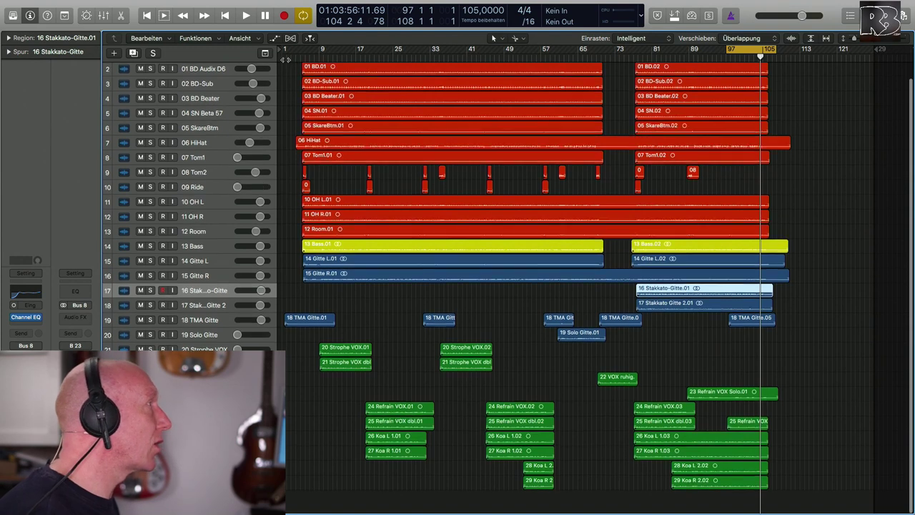
{"action": "key", "text": "Return"}
{"action": "key", "text": "space"}
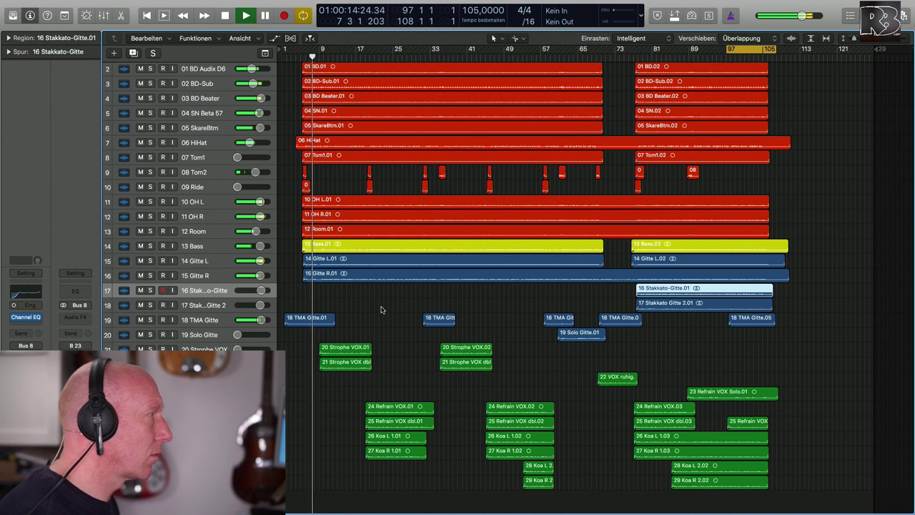
Lower the Gitte L and Gitte R faders together to -0.6 dB and raise the Bass bus fader to -17.2 dB during playback
{"action": "key", "text": "x"}
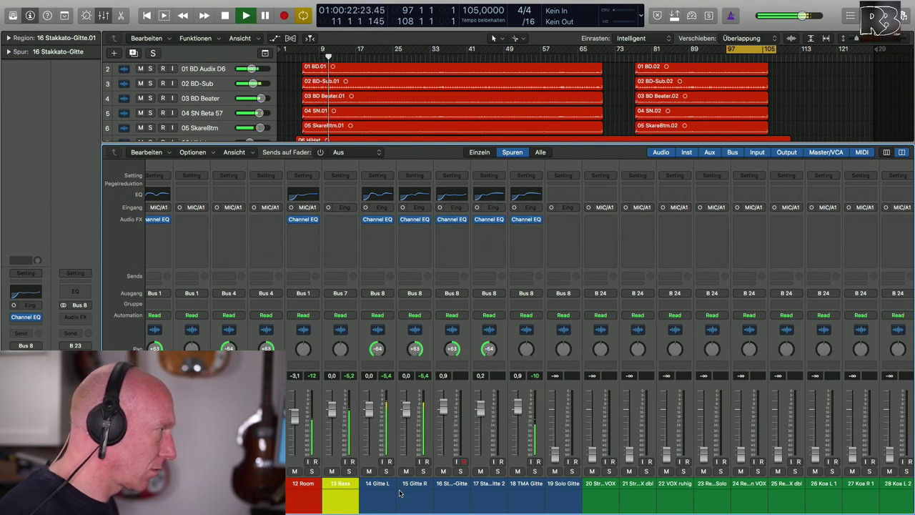
{"action": "left_click_drag", "start_coordinate": [379, 496], "coordinate": [414, 496]}
{"action": "left_click_drag", "start_coordinate": [409, 419], "coordinate": [408, 423]}
{"action": "scroll", "coordinate": [412, 423], "scroll_direction": "right", "scroll_amount": 10}
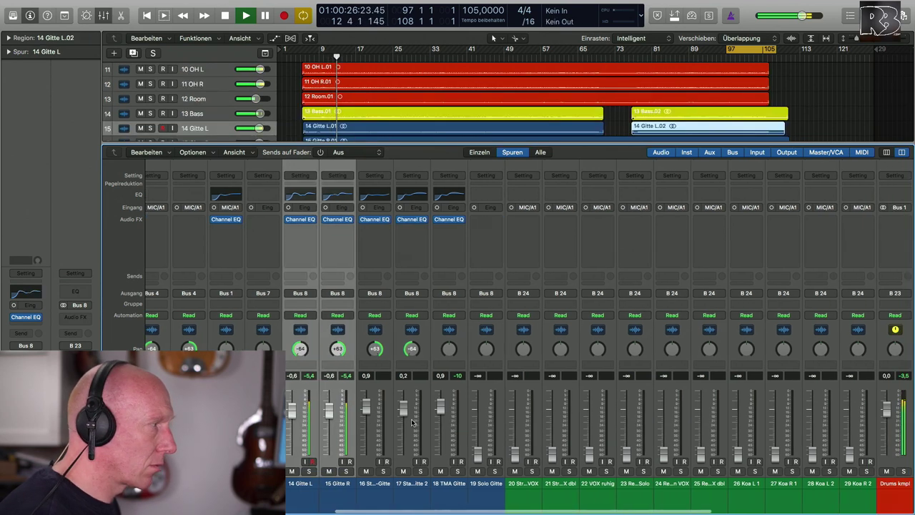
{"action": "left_click_drag", "start_coordinate": [652, 439], "coordinate": [652, 436]}
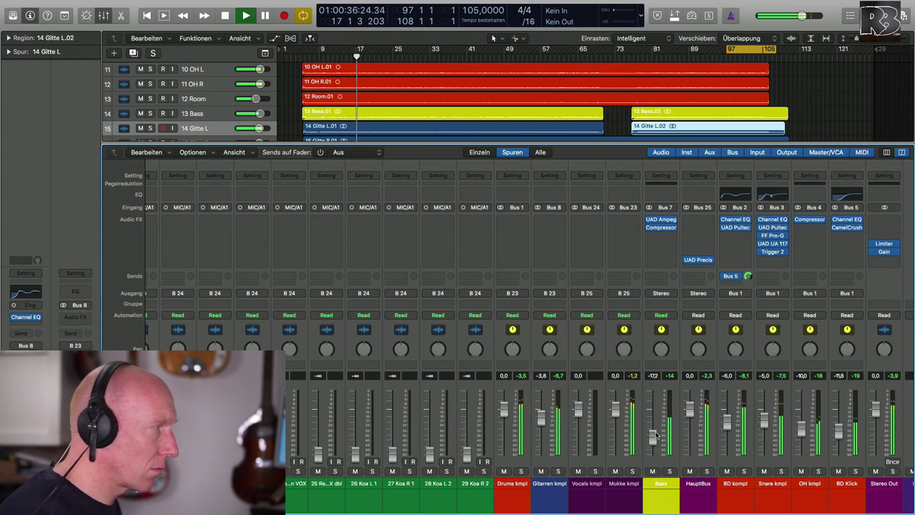
Listen on to bar 34 while checking the track channels and arrangement, and replay the mix from just before there with the mixer shown
{"action": "scroll", "coordinate": [652, 434], "scroll_direction": "left", "scroll_amount": 10}
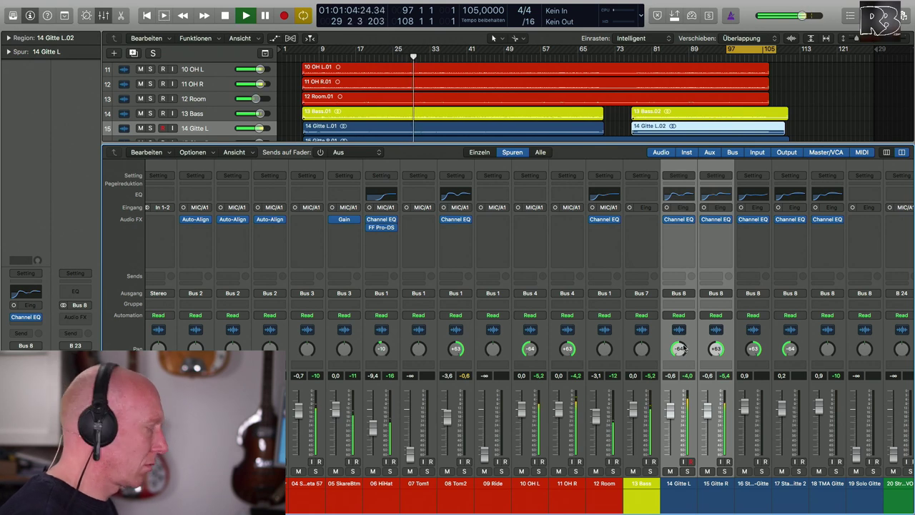
{"action": "key", "text": "x"}
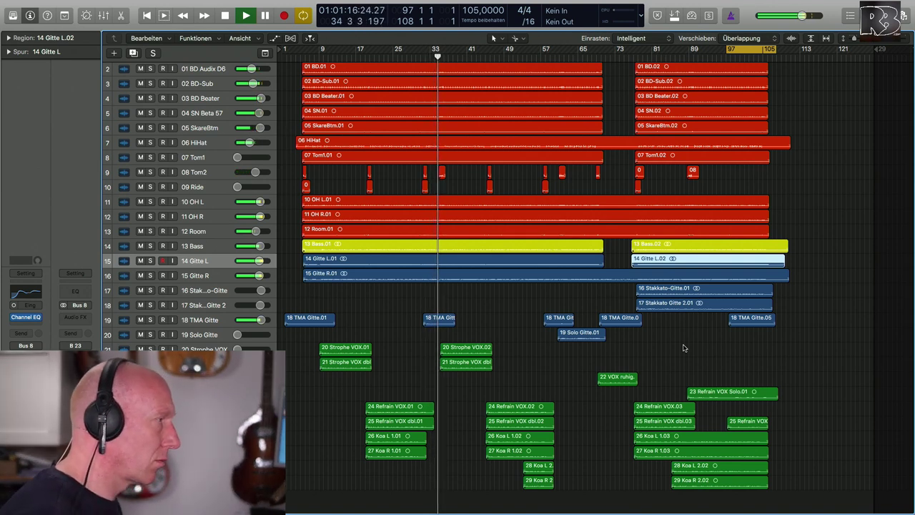
{"action": "key", "text": "space"}
{"action": "key", "text": "x"}
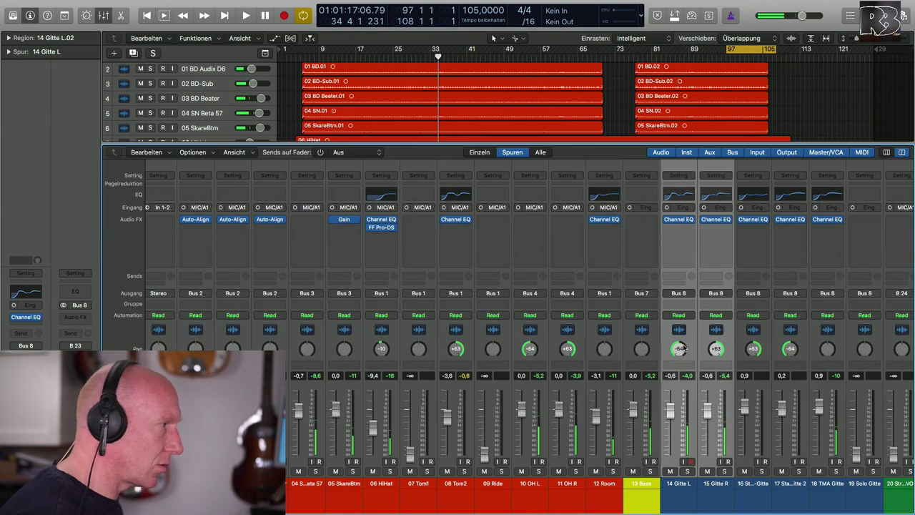
{"action": "key", "text": "space"}
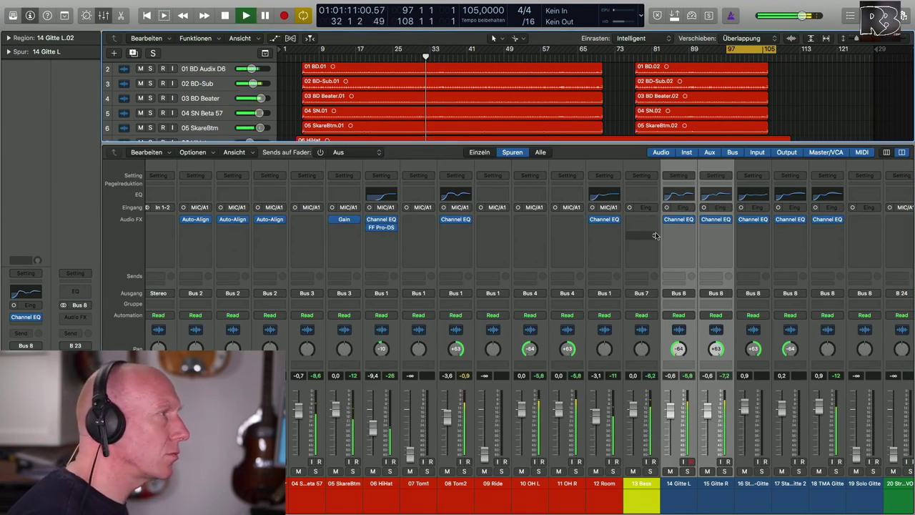
Add a Channel EQ to the Bass bus and try a slight -0.5 dB dip at 205 Hz
{"action": "scroll", "coordinate": [653, 234], "scroll_direction": "right", "scroll_amount": 10}
{"action": "scroll", "coordinate": [653, 233], "scroll_direction": "right", "scroll_amount": 10}
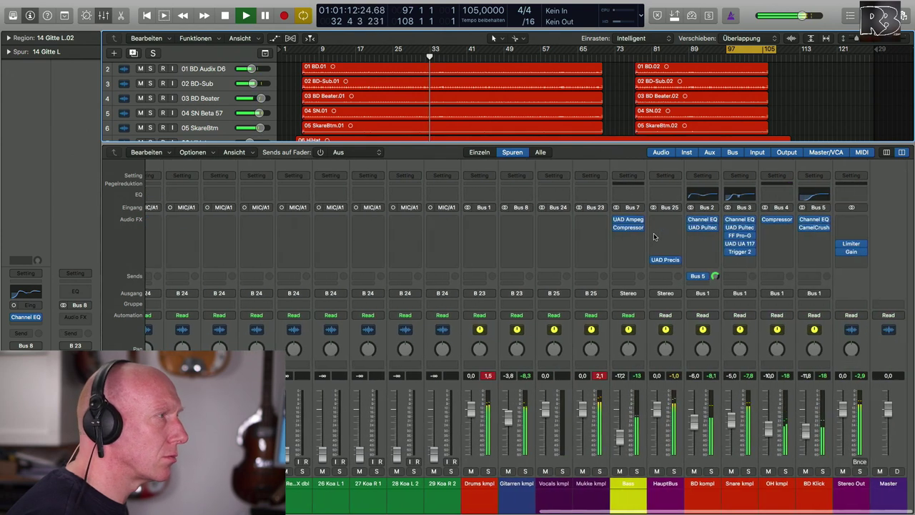
{"action": "left_click", "coordinate": [641, 199]}
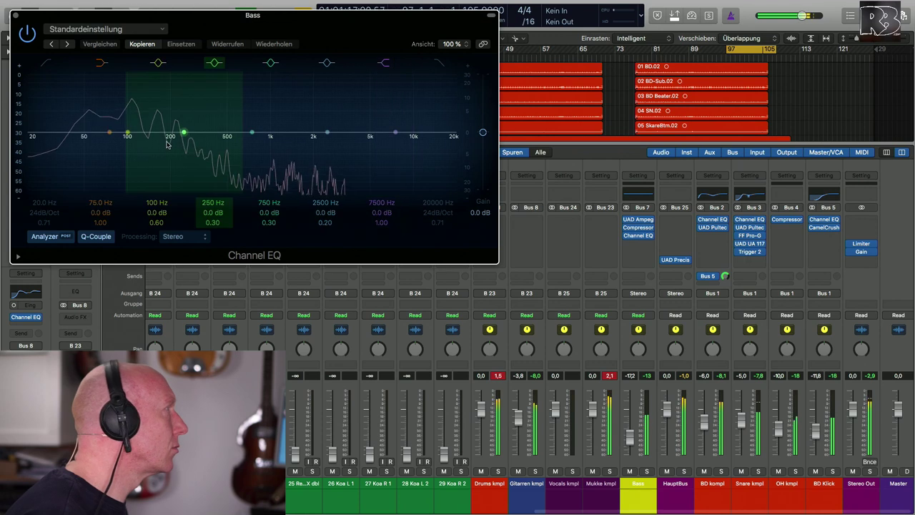
{"action": "mouse_move", "coordinate": [159, 127]}
{"action": "left_mouse_down"}
{"action": "mouse_move", "coordinate": [137, 96]}
{"action": "mouse_move", "coordinate": [158, 101]}
{"action": "mouse_move", "coordinate": [109, 96]}
{"action": "mouse_move", "coordinate": [167, 117]}
{"action": "mouse_move", "coordinate": [171, 132]}
{"action": "left_mouse_up"}
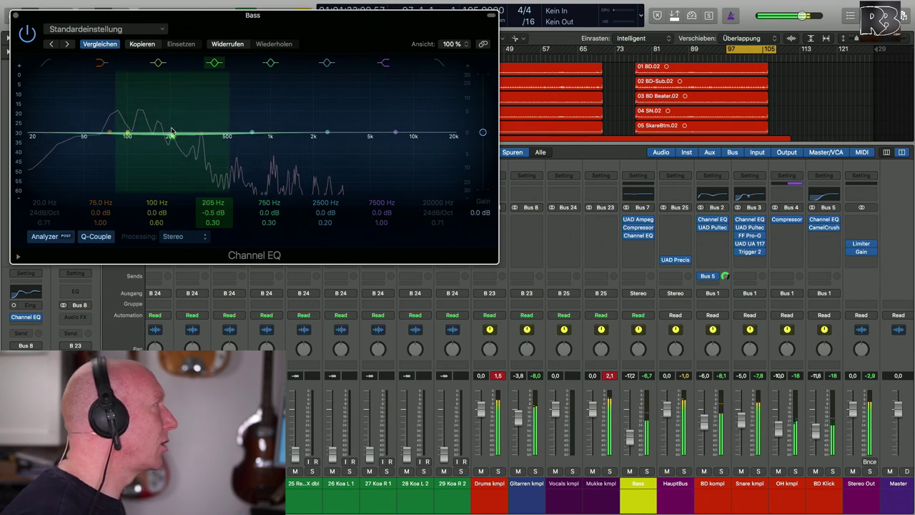
Enable the Bass EQ's low cut at 45 Hz, set the 100 Hz band to -1.0 dB at 79 Hz, and close the EQ
{"action": "left_click", "coordinate": [45, 63]}
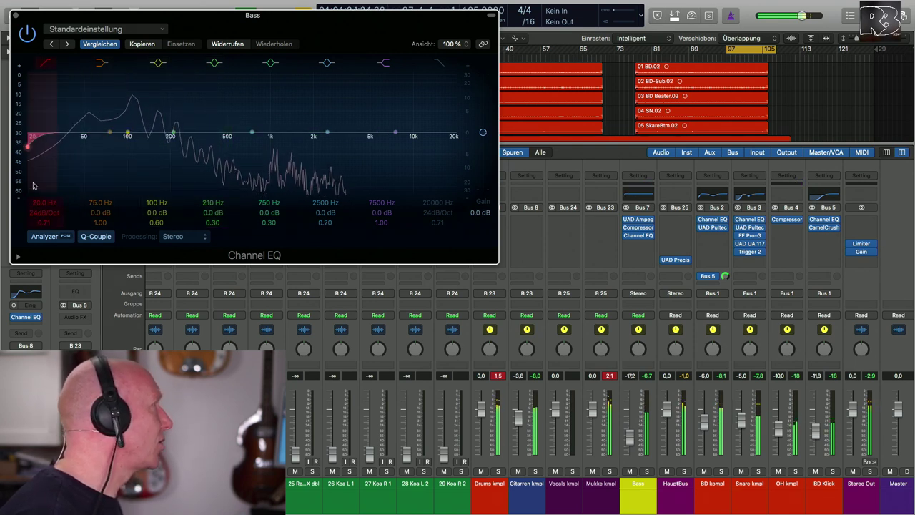
{"action": "left_click_drag", "start_coordinate": [42, 146], "coordinate": [80, 147]}
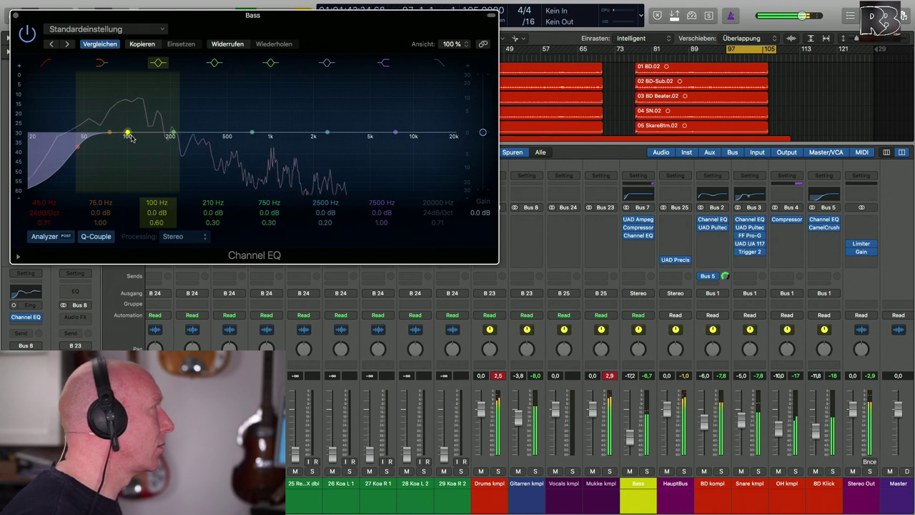
{"action": "mouse_move", "coordinate": [123, 131]}
{"action": "left_mouse_down"}
{"action": "mouse_move", "coordinate": [108, 96]}
{"action": "mouse_move", "coordinate": [110, 135]}
{"action": "left_mouse_up"}
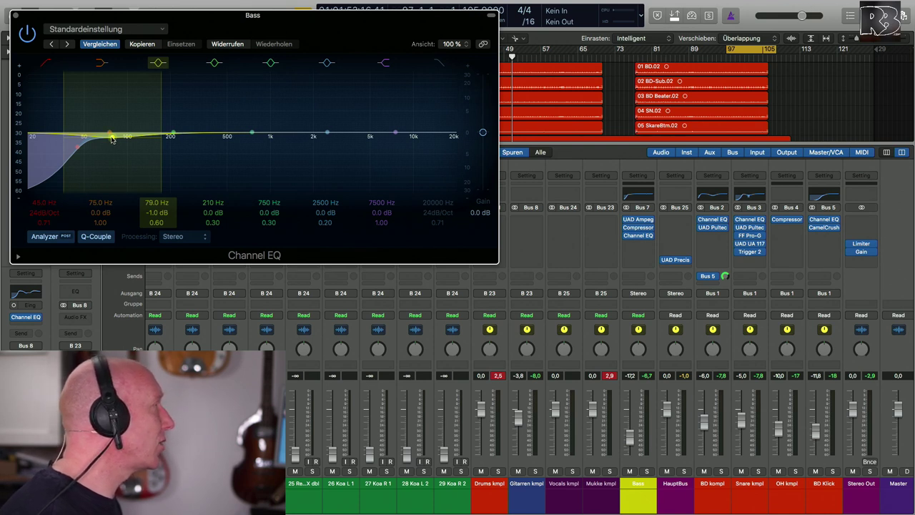
{"action": "left_click", "coordinate": [16, 14]}
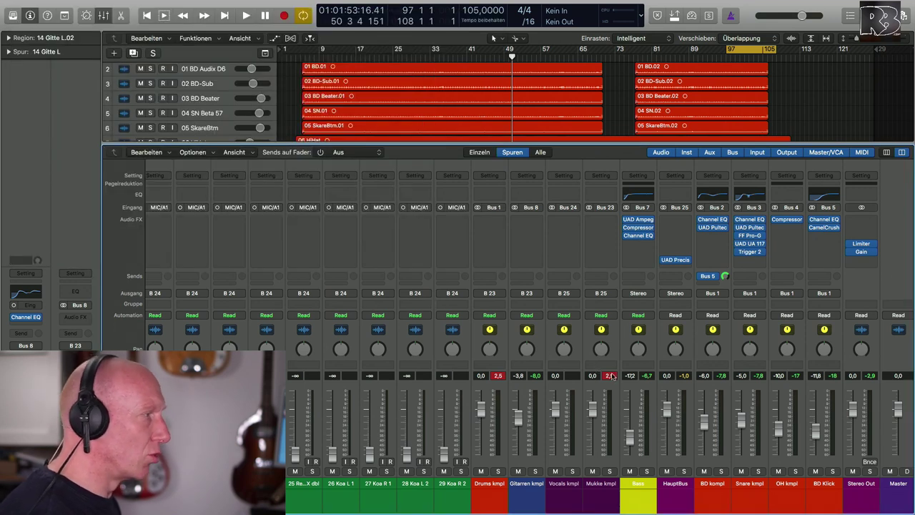
Clear the mixer's peak readings and play the cycled section from bar 97
{"action": "left_click", "coordinate": [534, 378]}
{"action": "scroll", "coordinate": [610, 394], "scroll_direction": "right", "scroll_amount": 1}
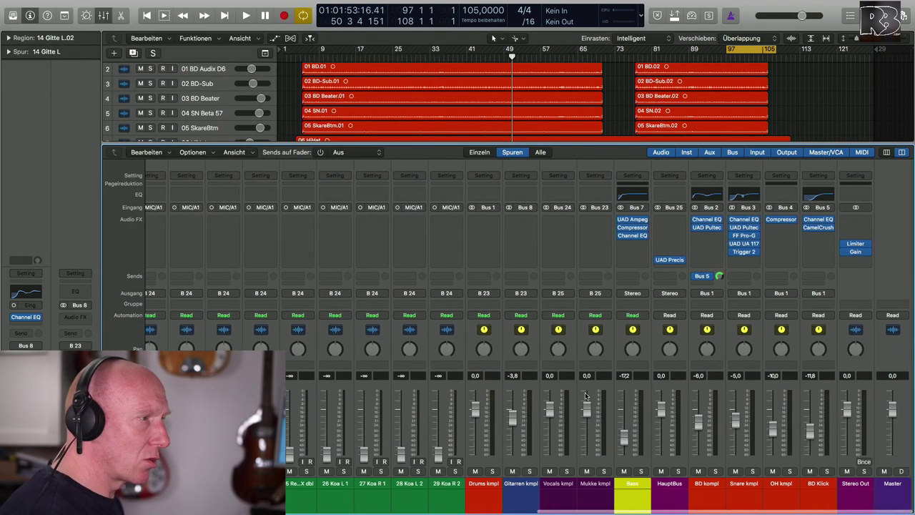
{"action": "key", "text": "space"}
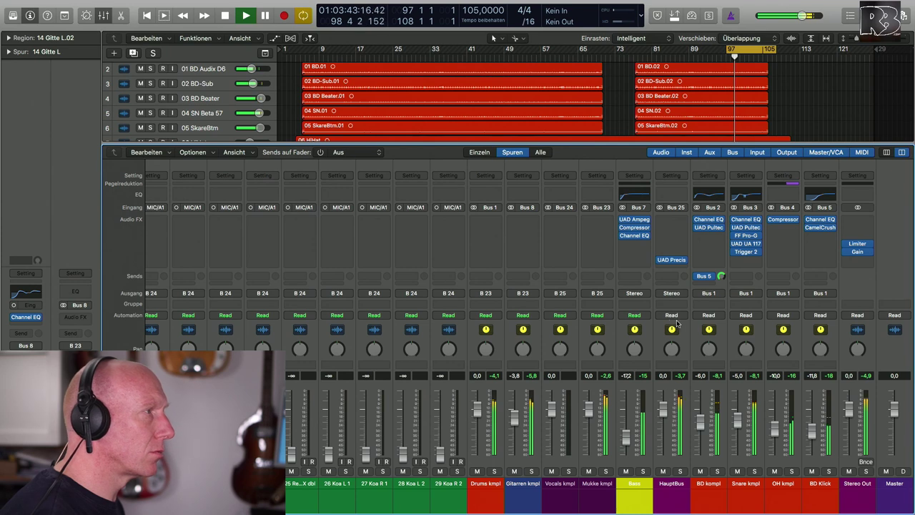
Insert a stereo Youlean Loudness Meter BETA on the HauptBus, check the mix loudness during playback, and close the meter
{"action": "left_click", "coordinate": [683, 251]}
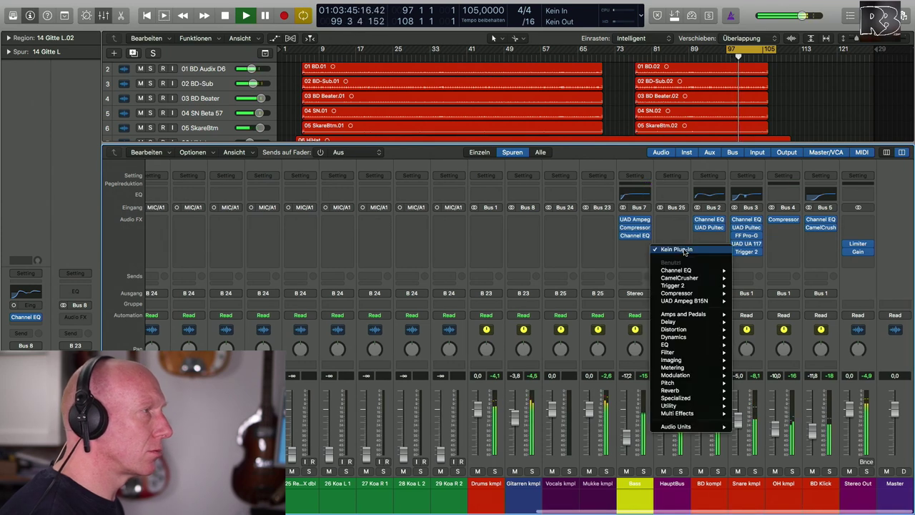
{"action": "key", "text": "Escape"}
{"action": "left_click", "coordinate": [681, 269]}
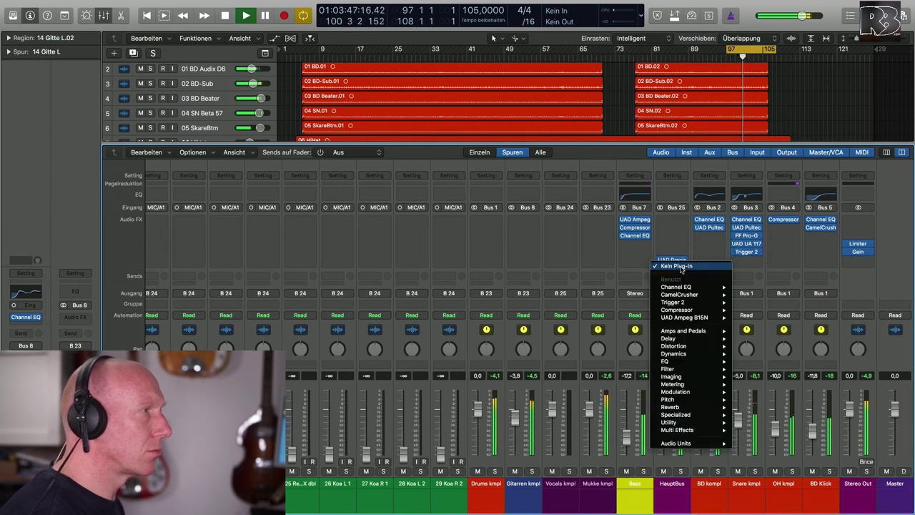
{"action": "mouse_move", "coordinate": [713, 444]}
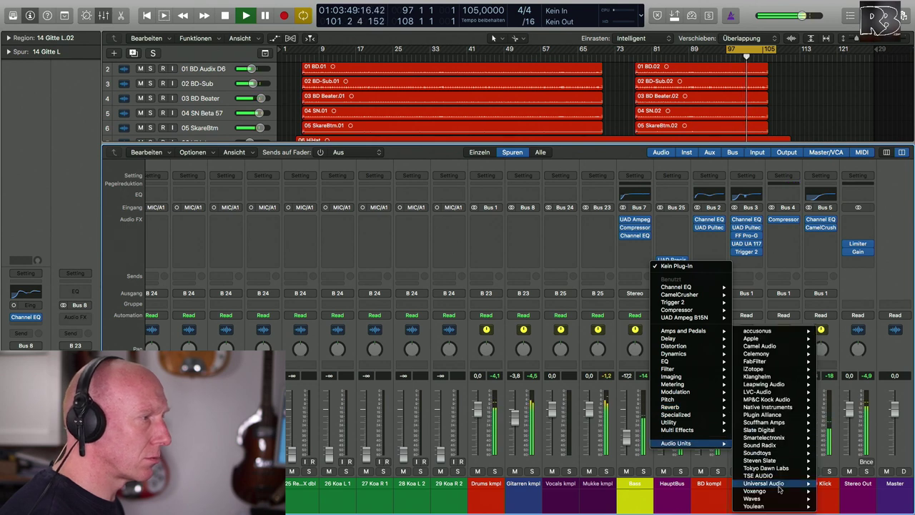
{"action": "mouse_move", "coordinate": [754, 505]}
{"action": "mouse_move", "coordinate": [669, 505]}
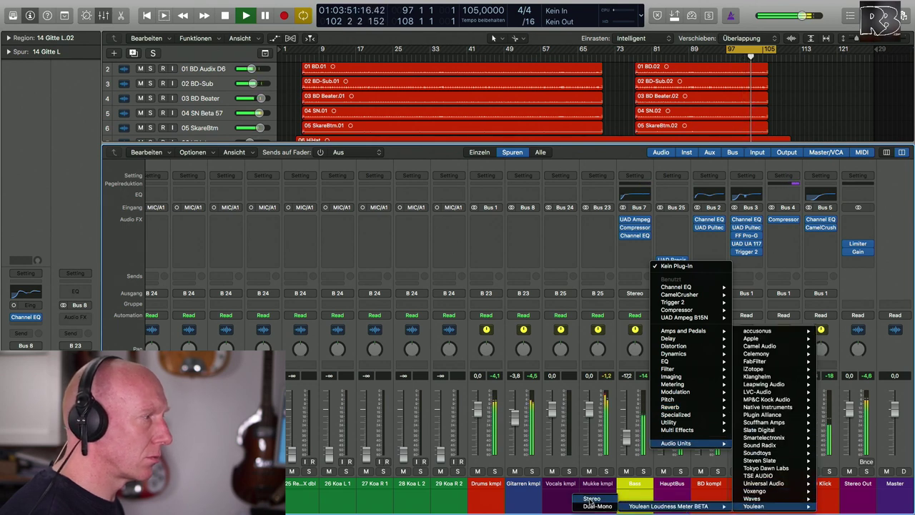
{"action": "left_click", "coordinate": [592, 498]}
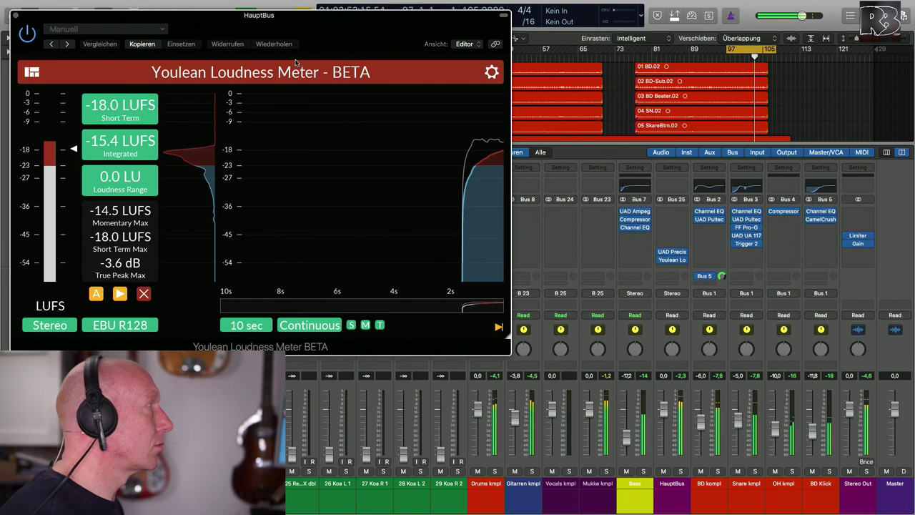
{"action": "left_click_drag", "start_coordinate": [271, 16], "coordinate": [404, 95]}
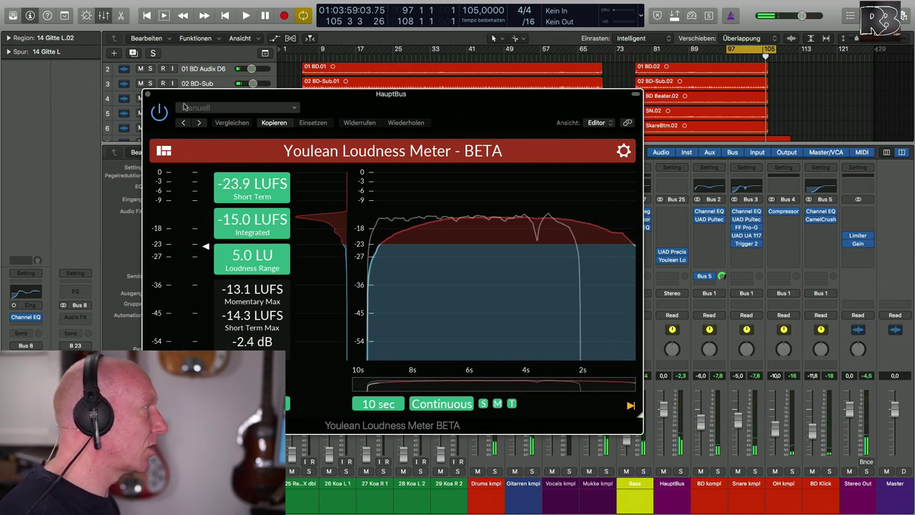
{"action": "left_click", "coordinate": [148, 94]}
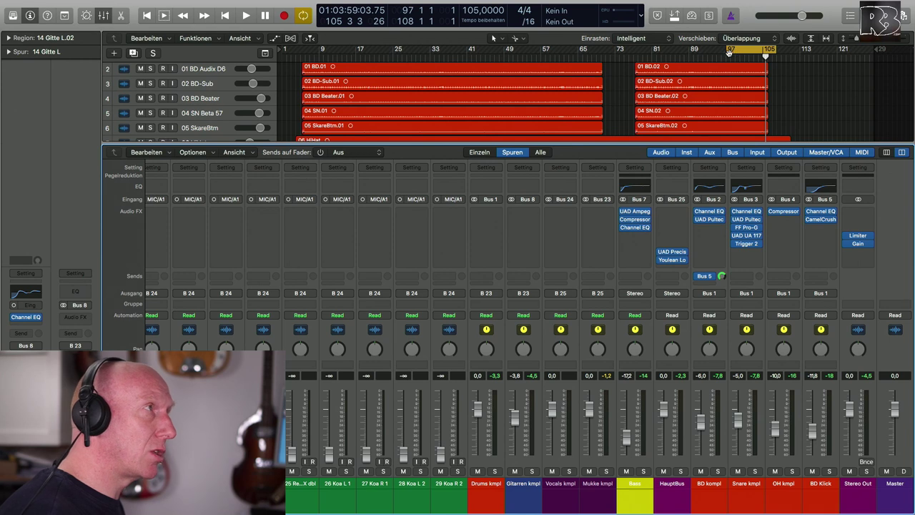
Extend the cycle range back to bar 78, play it, and mute the Mukke kmpl bus
{"action": "left_click_drag", "start_coordinate": [727, 50], "coordinate": [641, 50]}
{"action": "key", "text": "space"}
{"action": "left_click", "coordinate": [589, 471]}
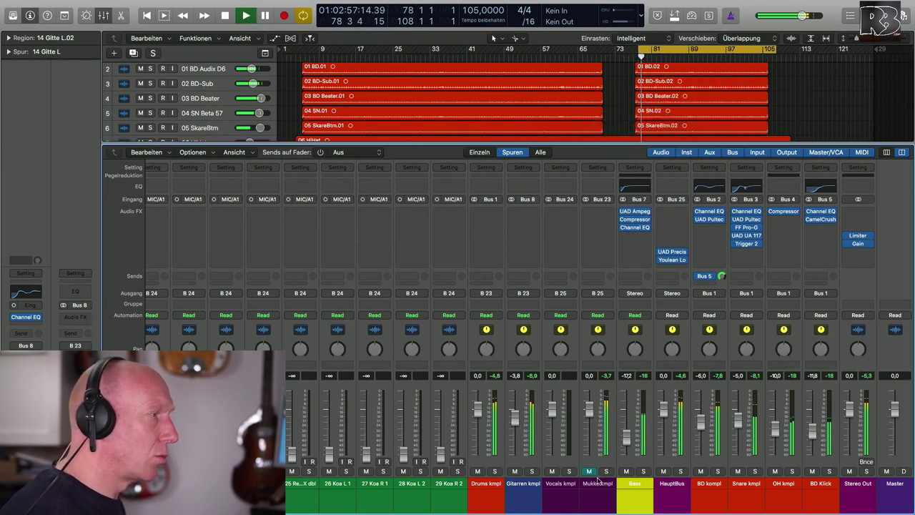
Route the Bass bus output to Bus 23 (Mukke kmpl) and unmute the Mukke kmpl bus
{"action": "left_click", "coordinate": [639, 293]}
{"action": "mouse_move", "coordinate": [643, 327]}
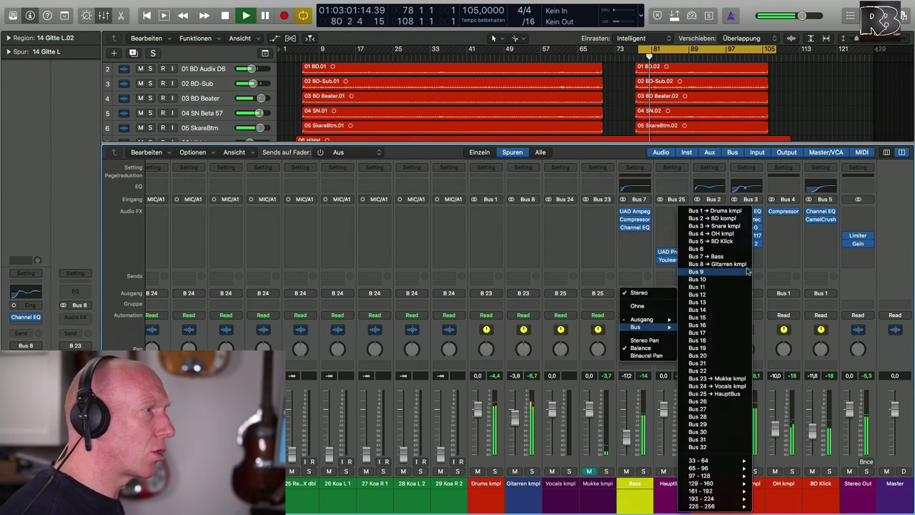
{"action": "left_click", "coordinate": [736, 379]}
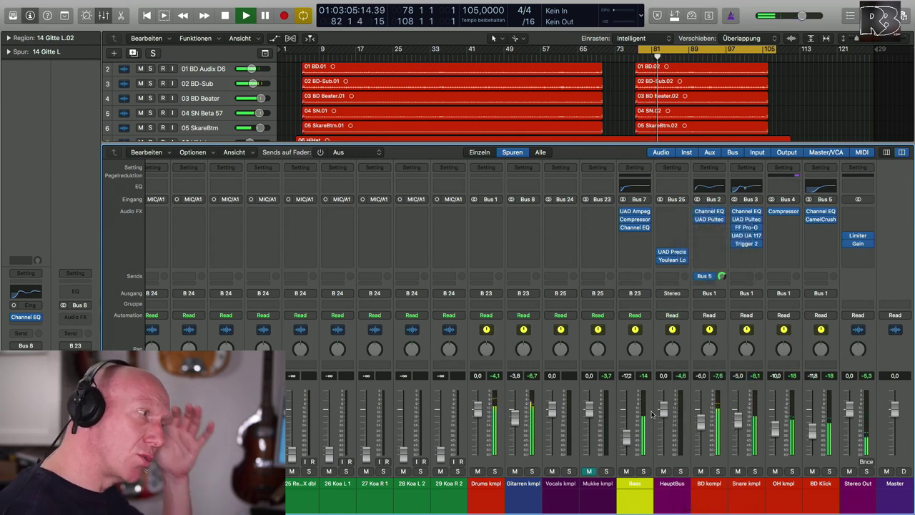
{"action": "left_click", "coordinate": [589, 471]}
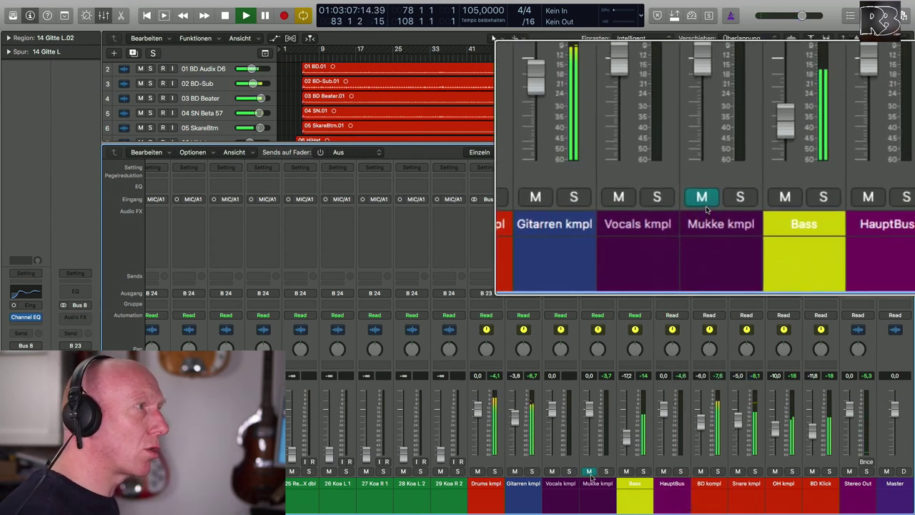
{"action": "left_click", "coordinate": [589, 471]}
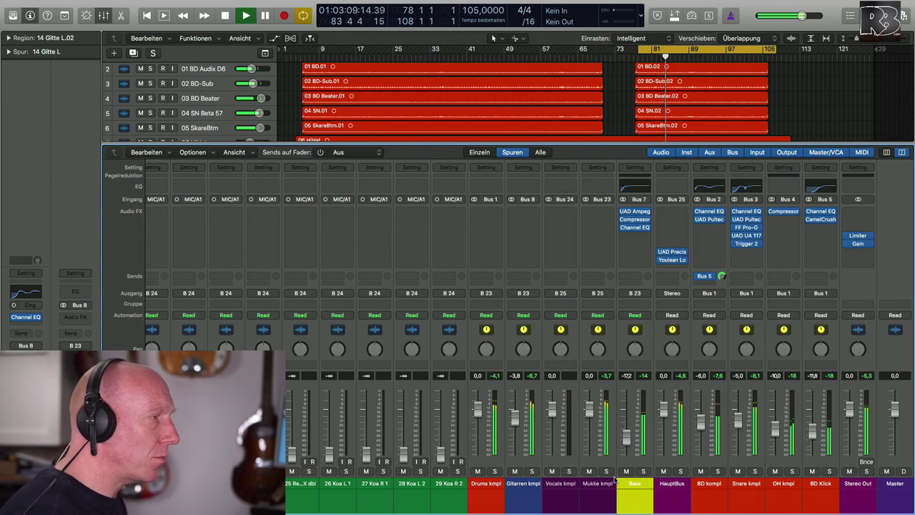
Set the Mukke kmpl bus fader to -3.0 dB
{"action": "mouse_move", "coordinate": [708, 275]}
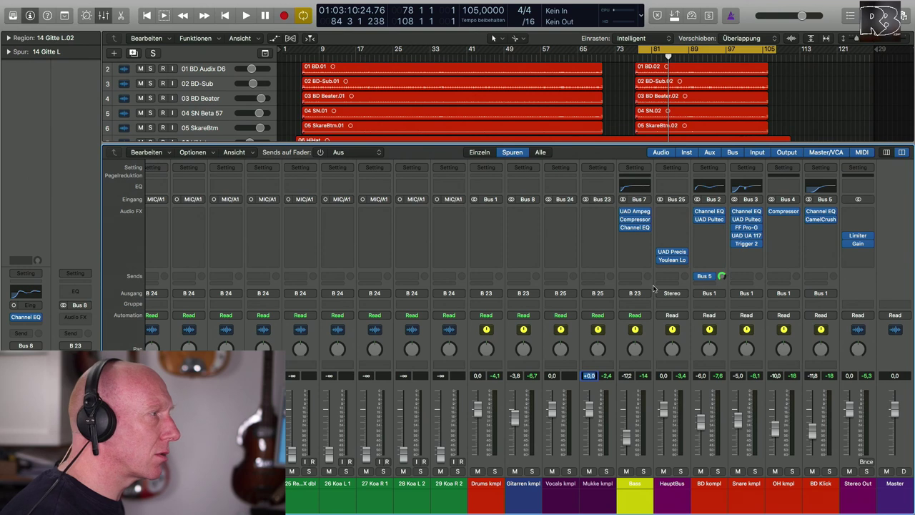
{"action": "type", "text": "3"}
{"action": "key", "text": "Return"}
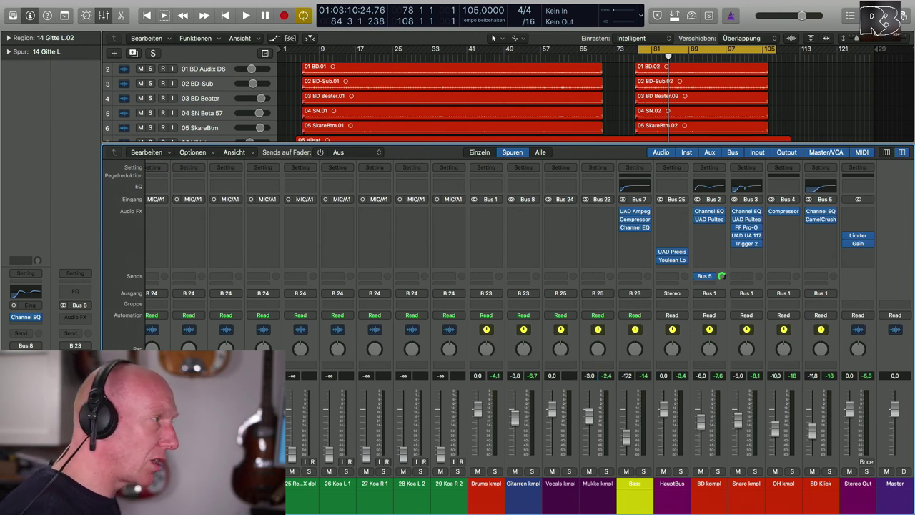
Check the HauptBus loudness meter while playing the cycle, close it, and clear the mixer's peak readings
{"action": "left_click", "coordinate": [673, 263]}
{"action": "left_click", "coordinate": [707, 274]}
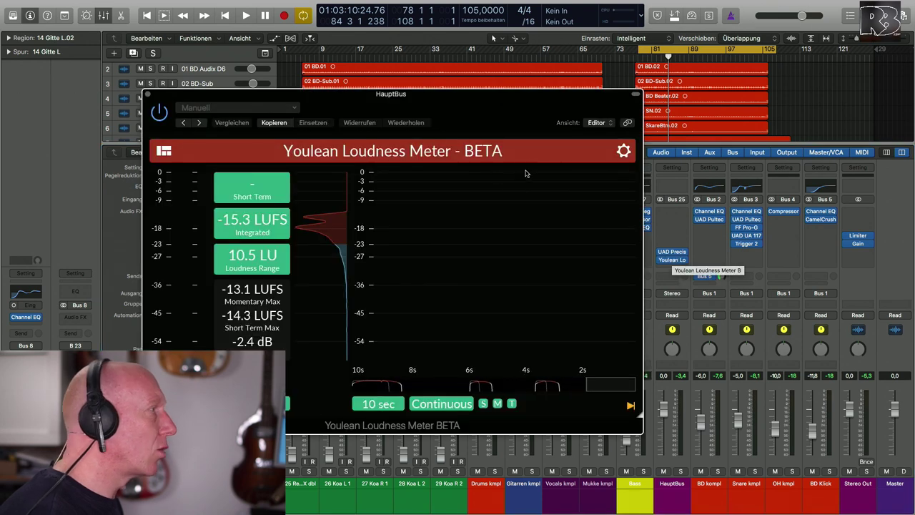
{"action": "key", "text": "space"}
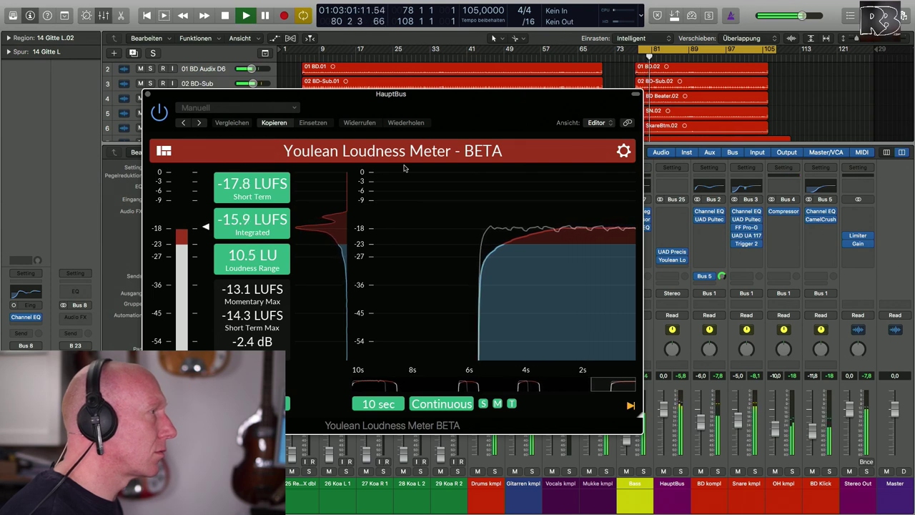
{"action": "mouse_move", "coordinate": [662, 252]}
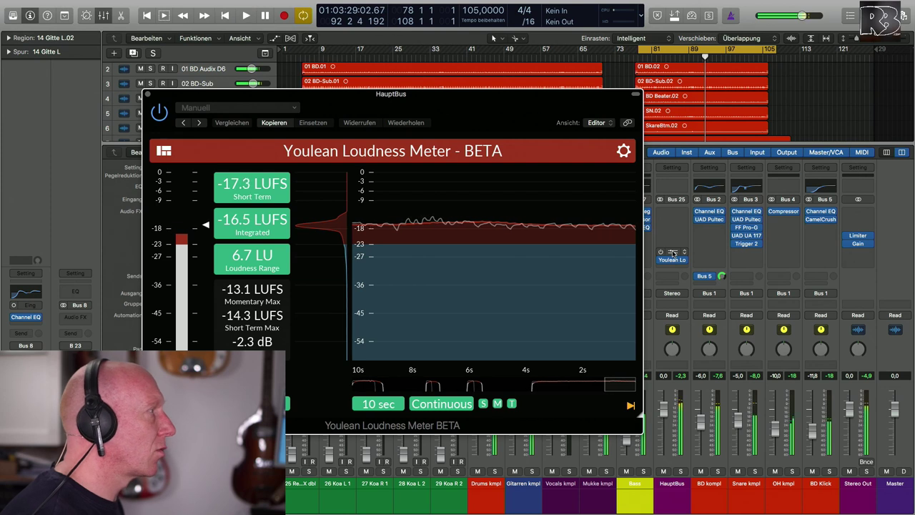
{"action": "left_click", "coordinate": [148, 94]}
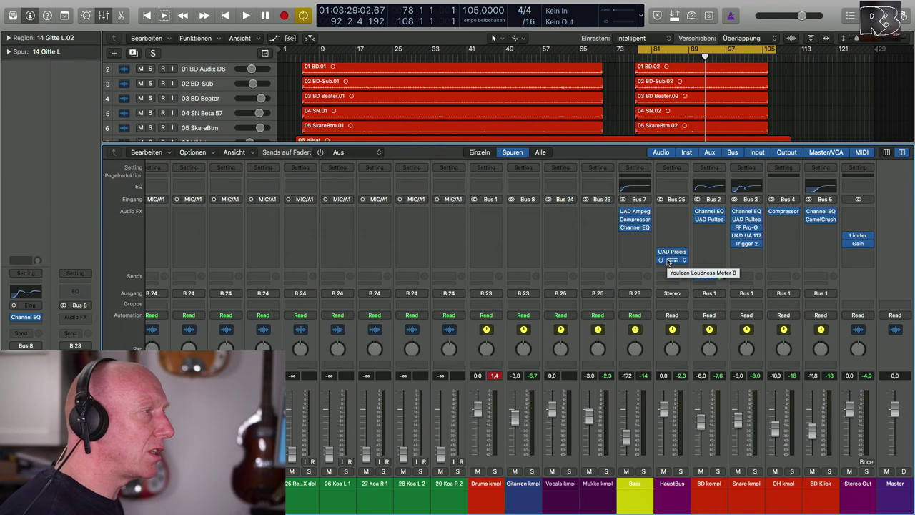
{"action": "scroll", "coordinate": [668, 261], "scroll_direction": "left", "scroll_amount": 1}
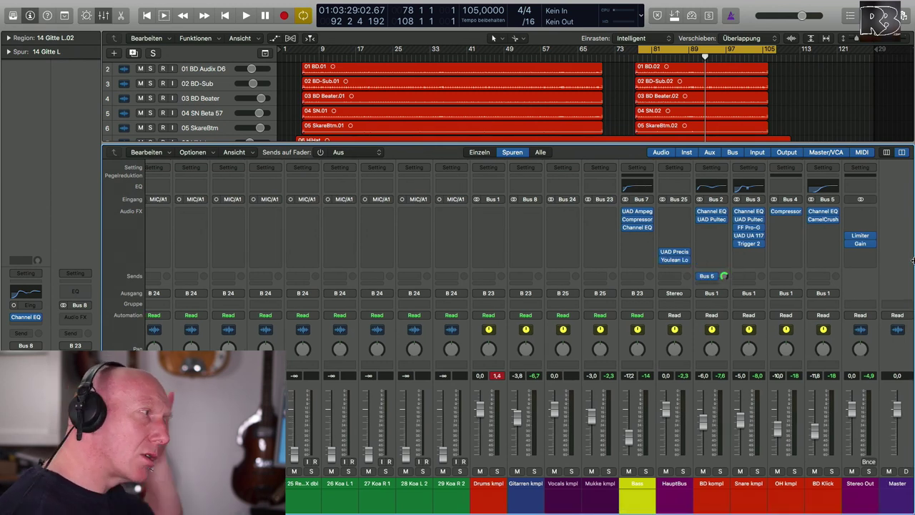
{"action": "left_click", "coordinate": [497, 376]}
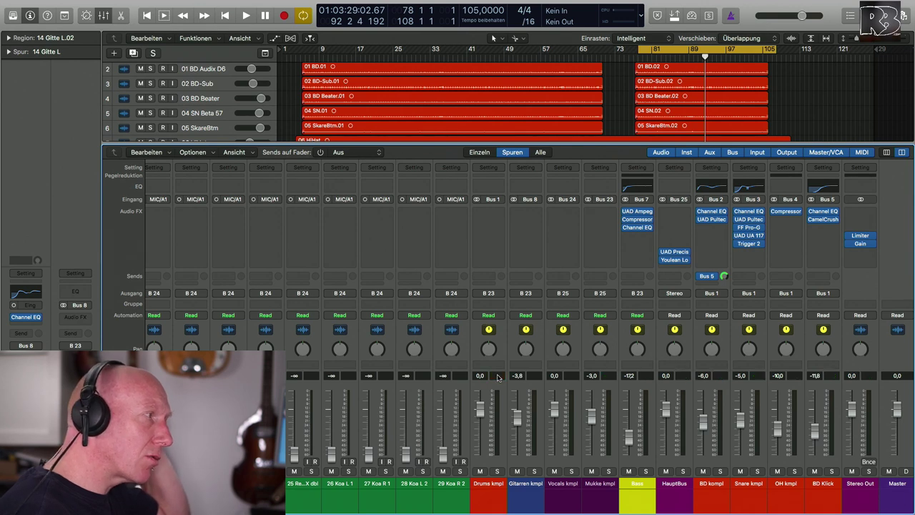
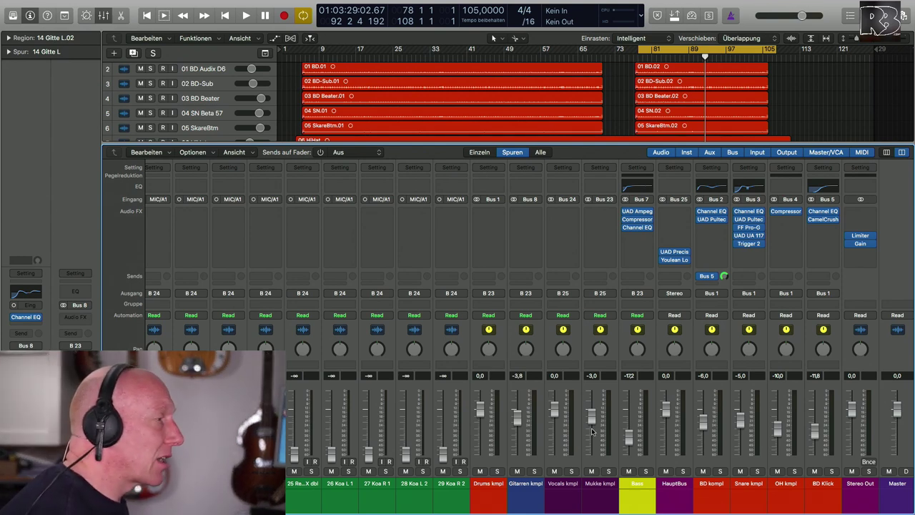
Select the Vocals kmpl bus channel in the mixer
{"action": "scroll", "coordinate": [592, 432], "scroll_direction": "left", "scroll_amount": 5}
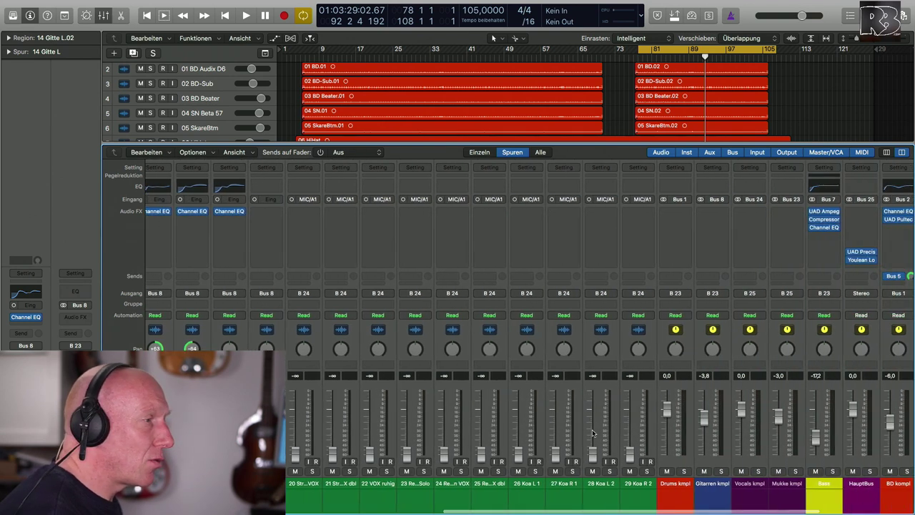
{"action": "scroll", "coordinate": [592, 431], "scroll_direction": "right", "scroll_amount": 2}
{"action": "left_click", "coordinate": [728, 496]}
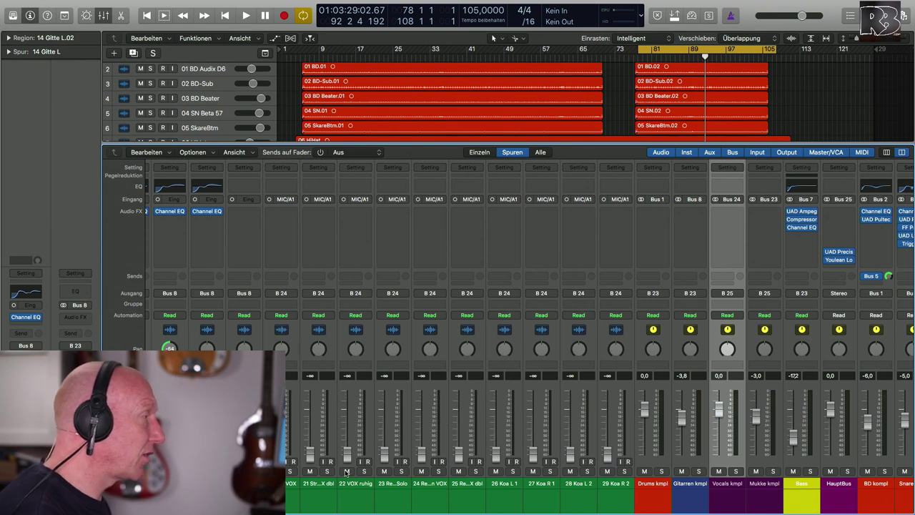
Show the full arrangement without the mixer and select the 20 Strophe VOX and 22 VOX ruhig tracks in turn
{"action": "key", "text": "x"}
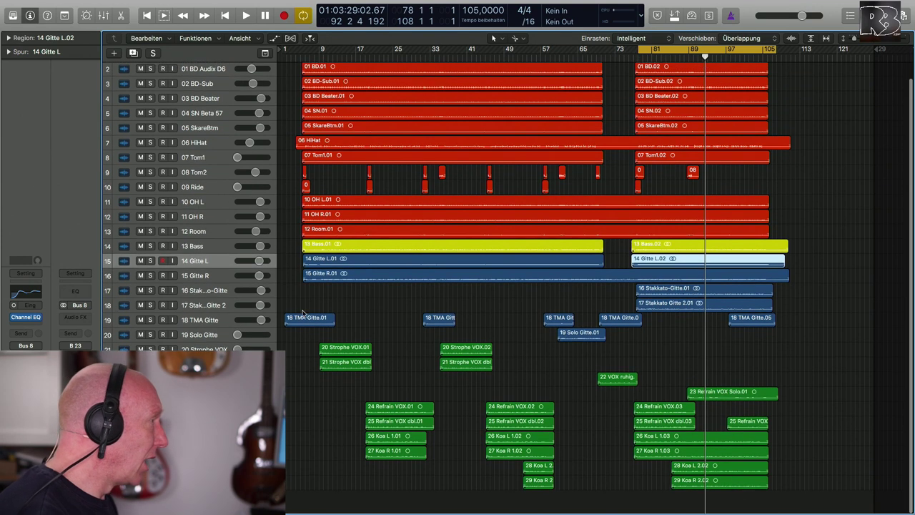
{"action": "left_click", "coordinate": [201, 348]}
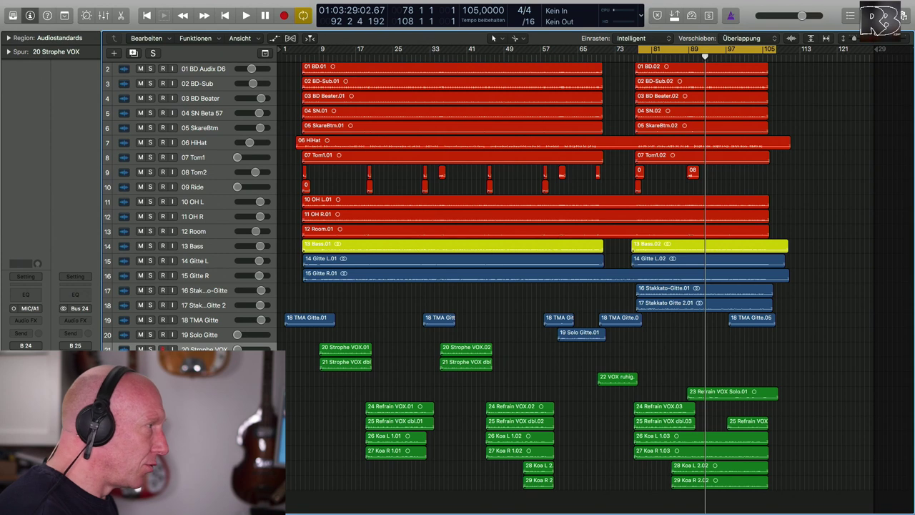
{"action": "left_click", "coordinate": [200, 378]}
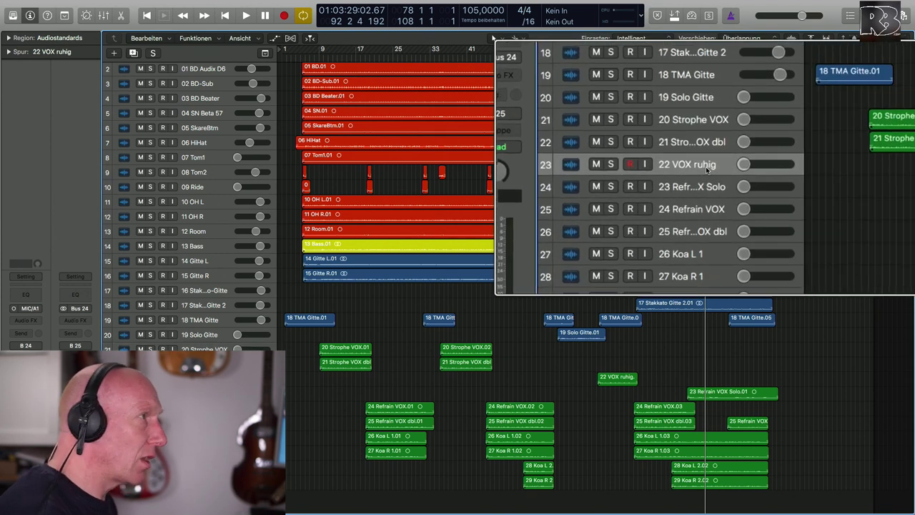
Select the 20 Strophe VOX, 21 Strophe VOX dbl, 22 VOX ruhig and 23 Refrain VOX Solo tracks in turn to review the vocals
{"action": "left_click", "coordinate": [200, 348]}
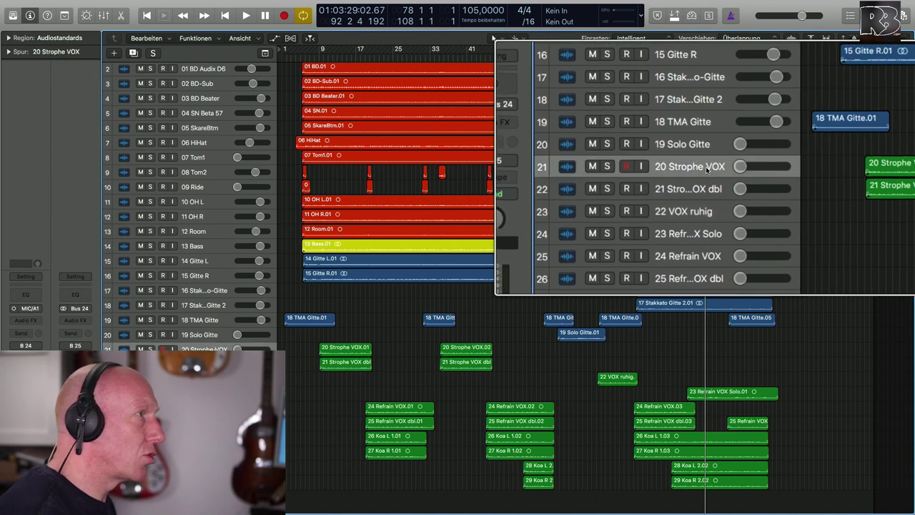
{"action": "left_click", "coordinate": [200, 364]}
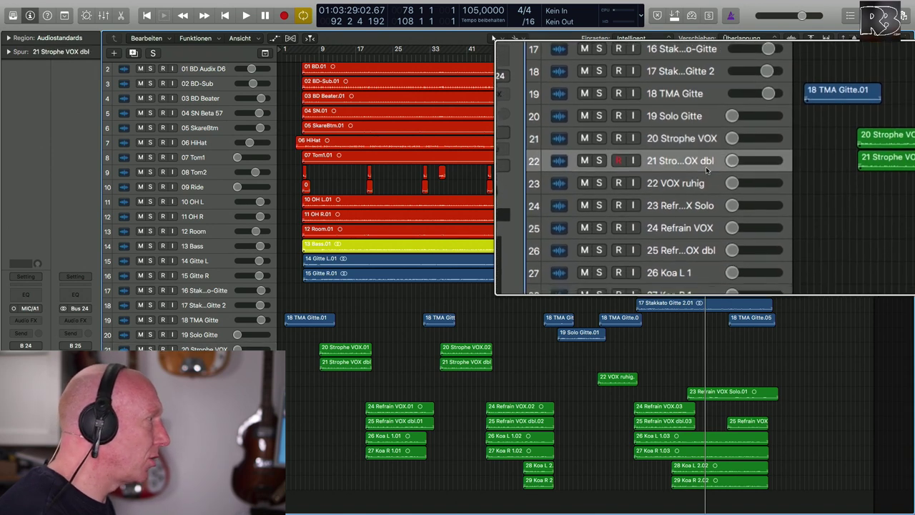
{"action": "left_click", "coordinate": [200, 378]}
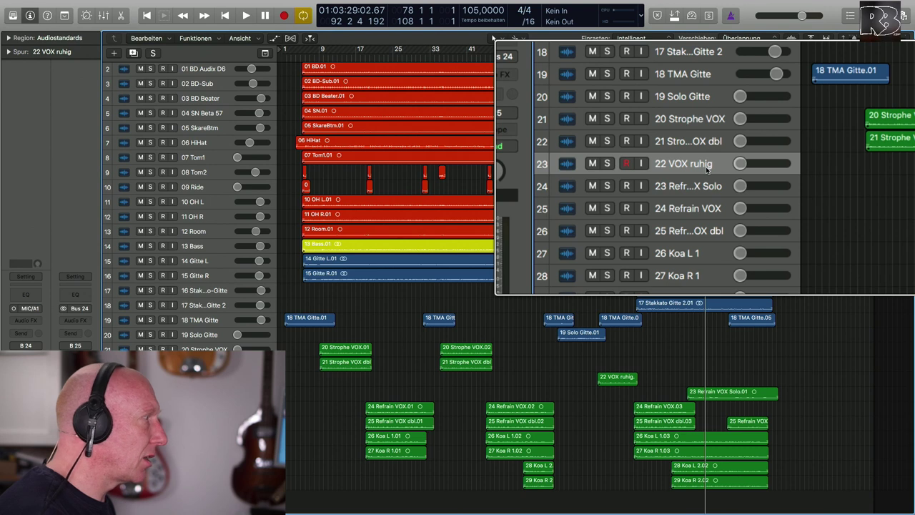
{"action": "left_click", "coordinate": [217, 395]}
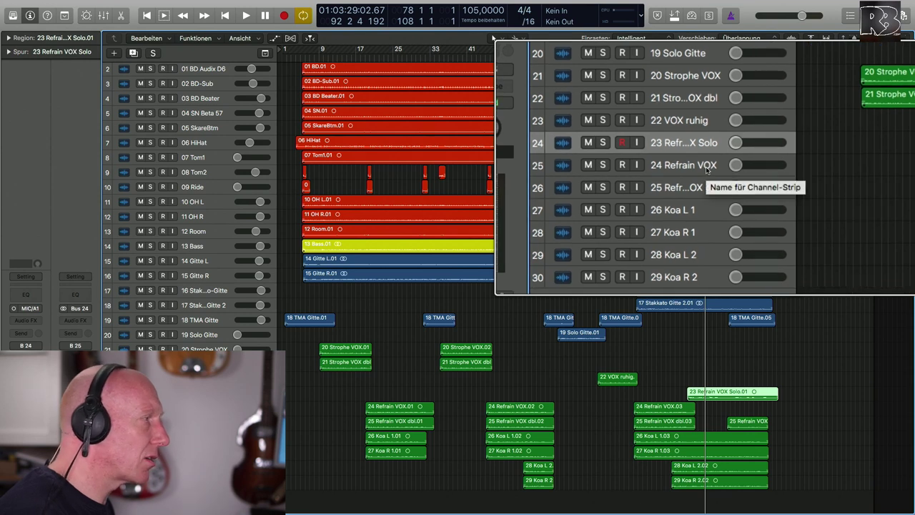
Move the 24 Refrain VOX and 25 Refrain VOX dbl tracks together above 22 VOX ruhig and deselect their regions
{"action": "left_click", "coordinate": [217, 411]}
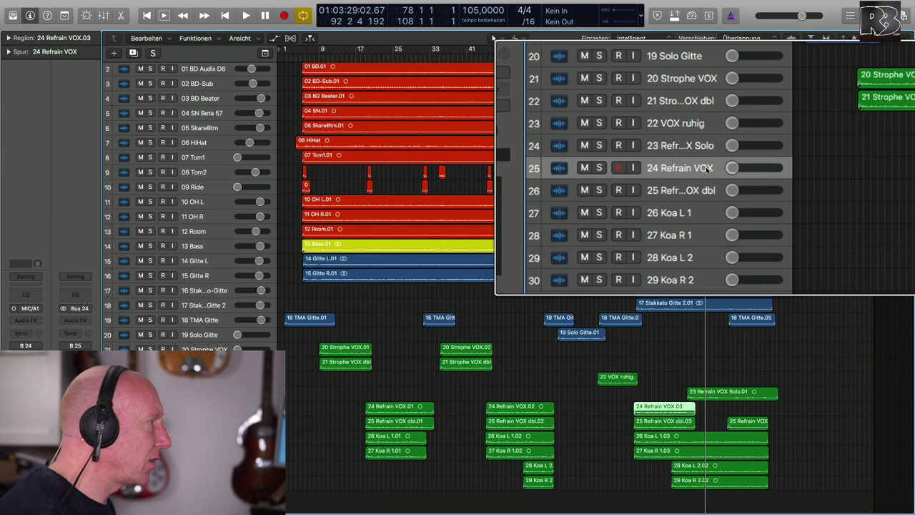
{"action": "left_click", "coordinate": [217, 426], "text": "shift"}
{"action": "left_click_drag", "start_coordinate": [216, 426], "coordinate": [217, 392]}
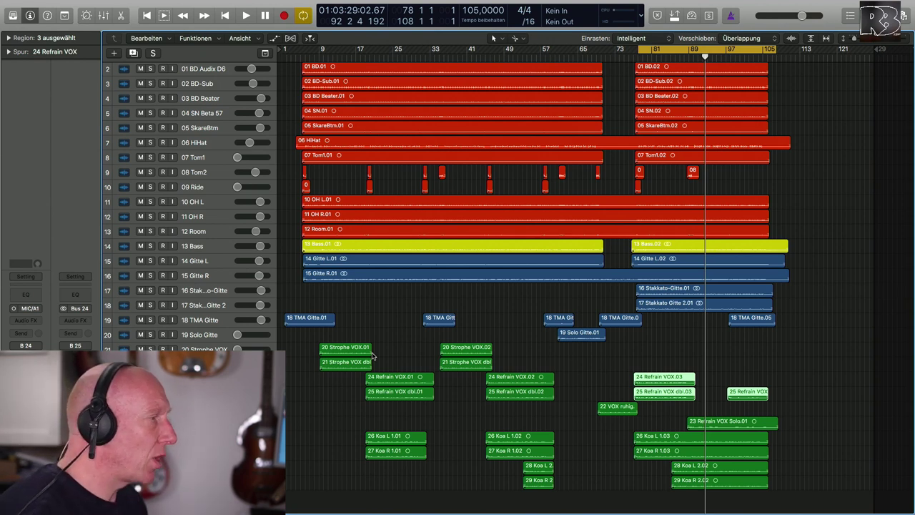
{"action": "left_click", "coordinate": [586, 401]}
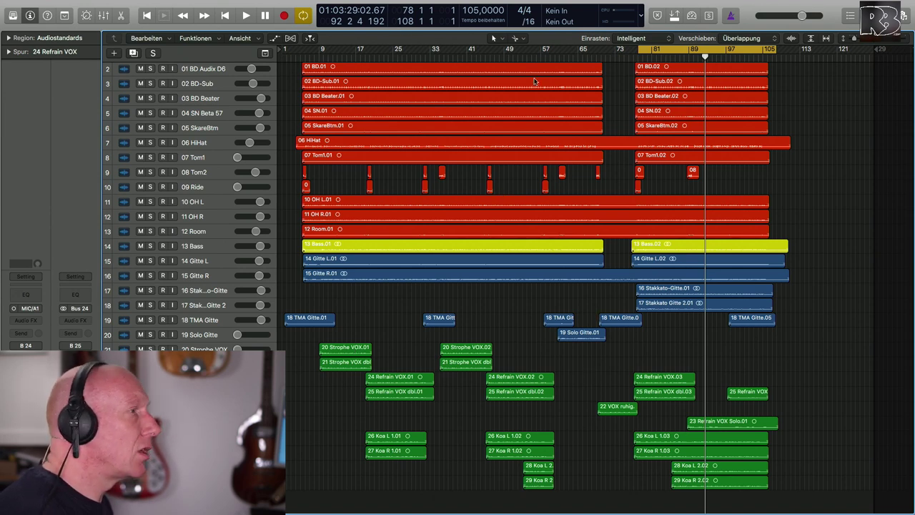
Set the cycle to bars 77 to 91, show the mixer, and select the 24 Refrain VOX.03 region
{"action": "left_click_drag", "start_coordinate": [643, 49], "coordinate": [697, 56]}
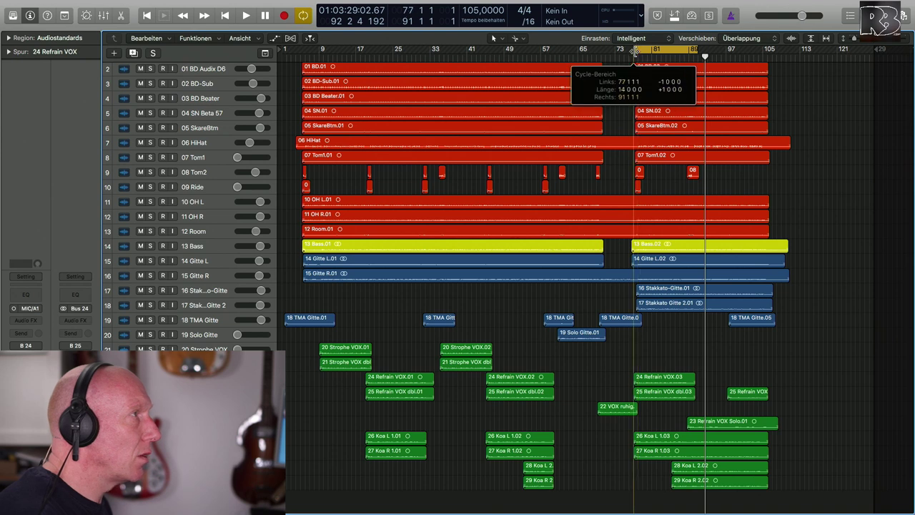
{"action": "key", "text": "x"}
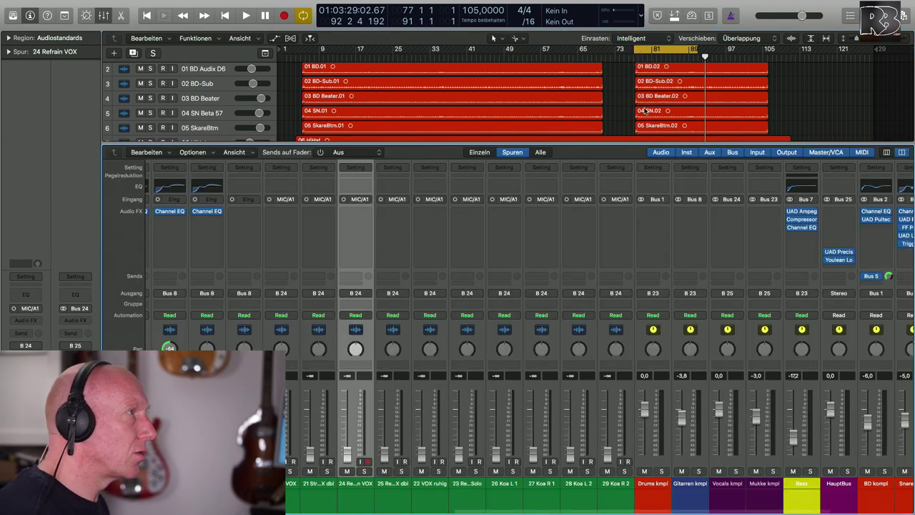
{"action": "scroll", "coordinate": [644, 108], "scroll_direction": "down", "scroll_amount": 10}
{"action": "key", "text": "z"}
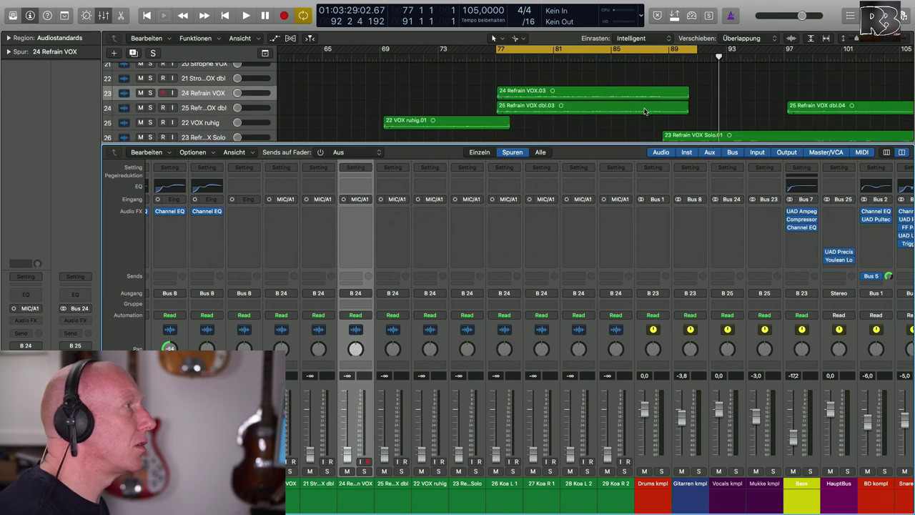
{"action": "left_click", "coordinate": [599, 94]}
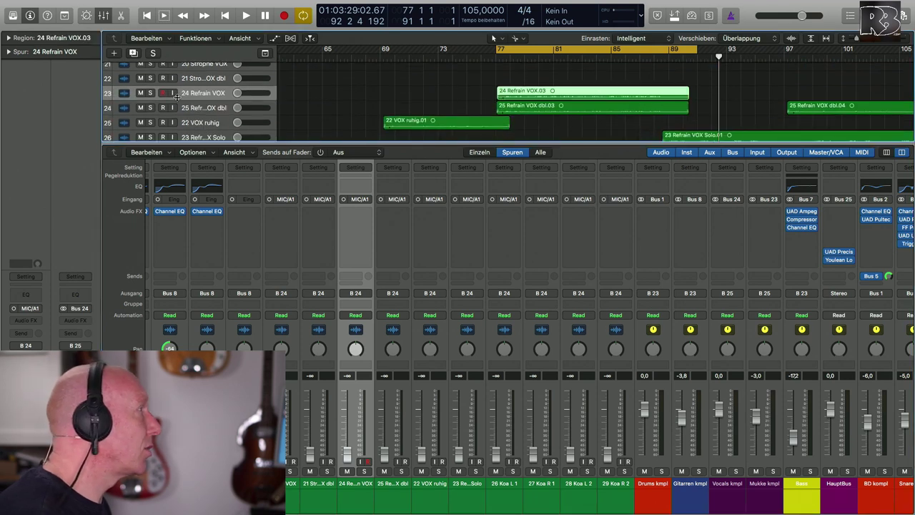
Raise the 24 Refrain VOX fader to -0.1 dB and play the track soloed
{"action": "left_click_drag", "start_coordinate": [348, 455], "coordinate": [347, 414]}
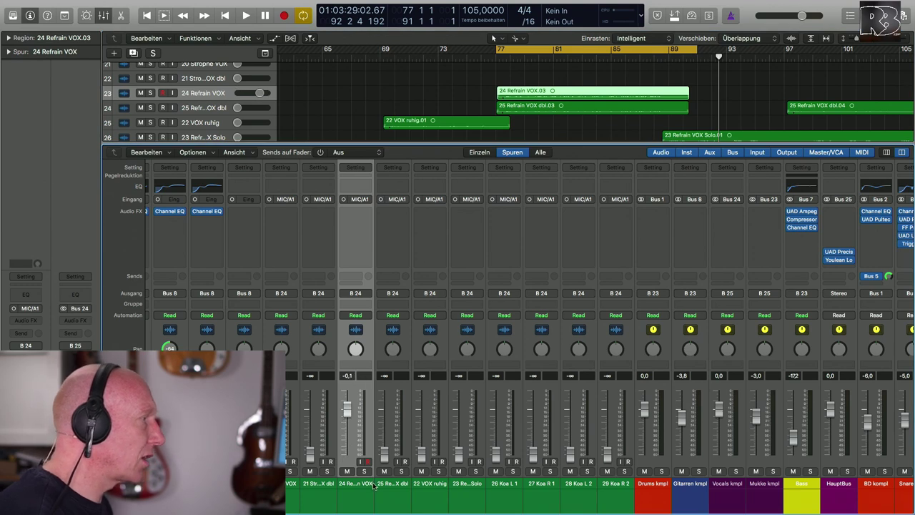
{"action": "left_click", "coordinate": [364, 472]}
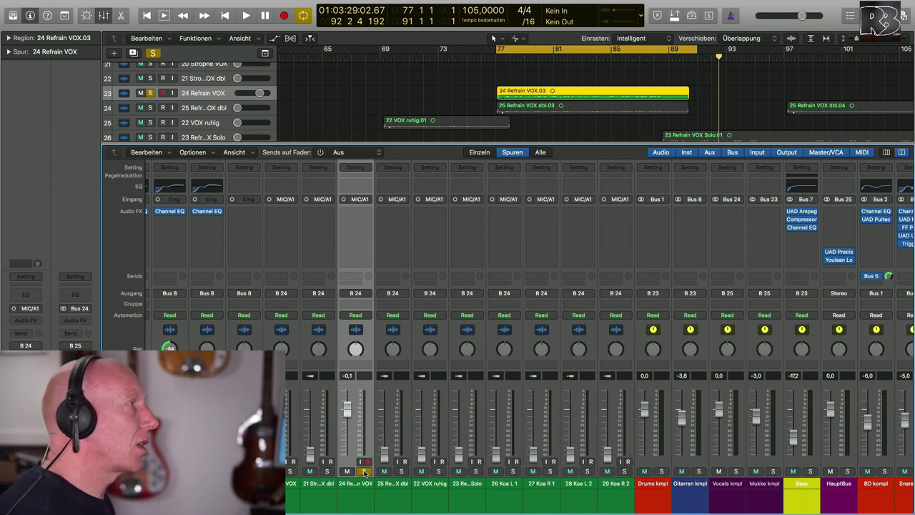
{"action": "key", "text": "space"}
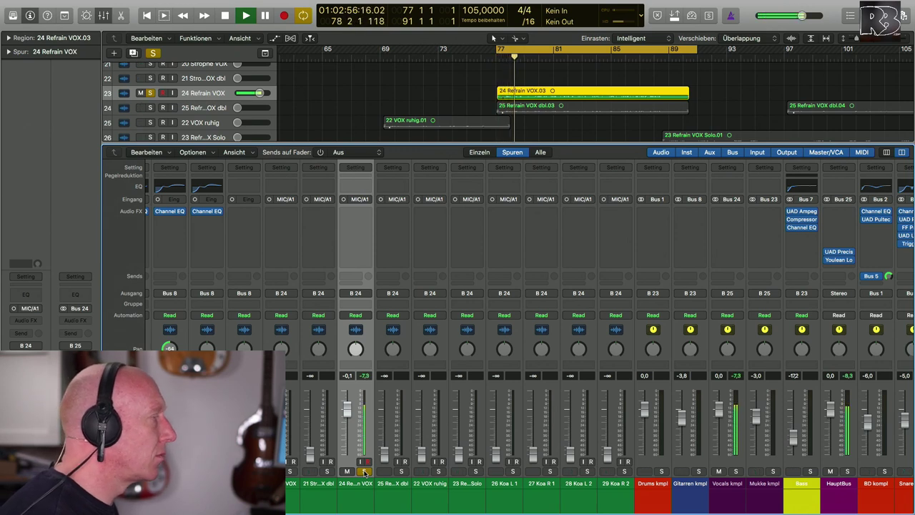
Add a Channel EQ to 24 Refrain VOX and enable its low cut at 94 Hz while playing the soloed vocal
{"action": "left_click", "coordinate": [355, 187]}
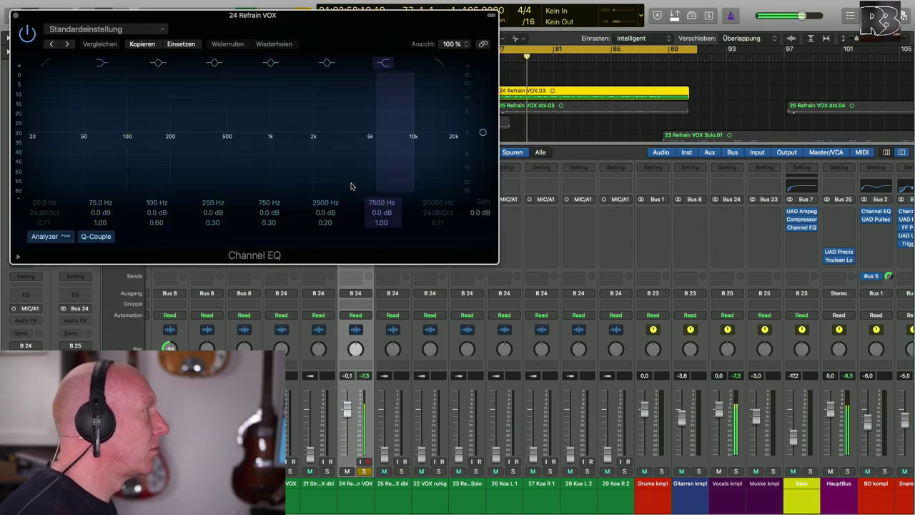
{"action": "left_click_drag", "start_coordinate": [363, 15], "coordinate": [677, 73]}
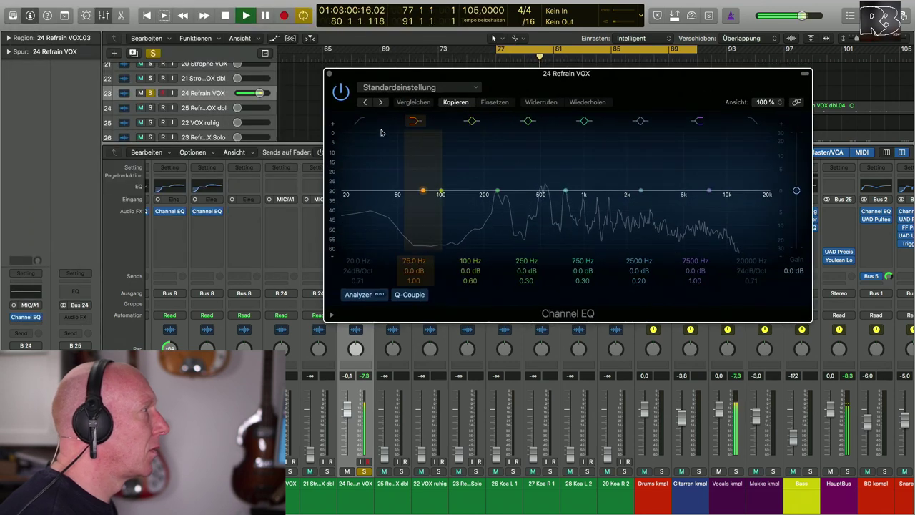
{"action": "key", "text": "space"}
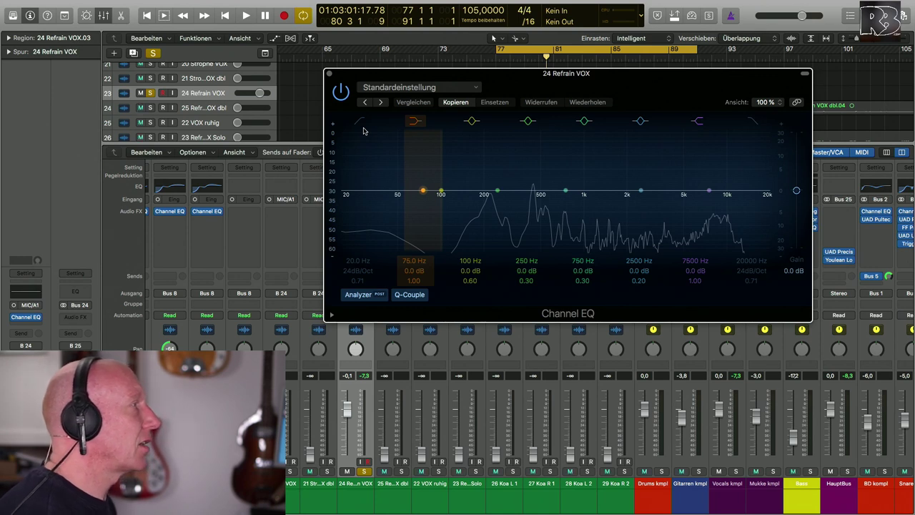
{"action": "key", "text": "space"}
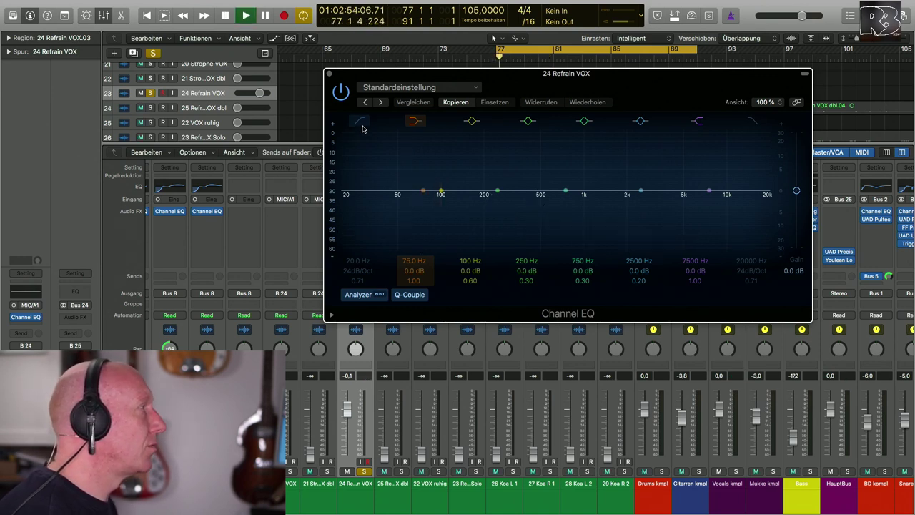
{"action": "left_click", "coordinate": [360, 122]}
{"action": "left_click_drag", "start_coordinate": [341, 204], "coordinate": [437, 205]}
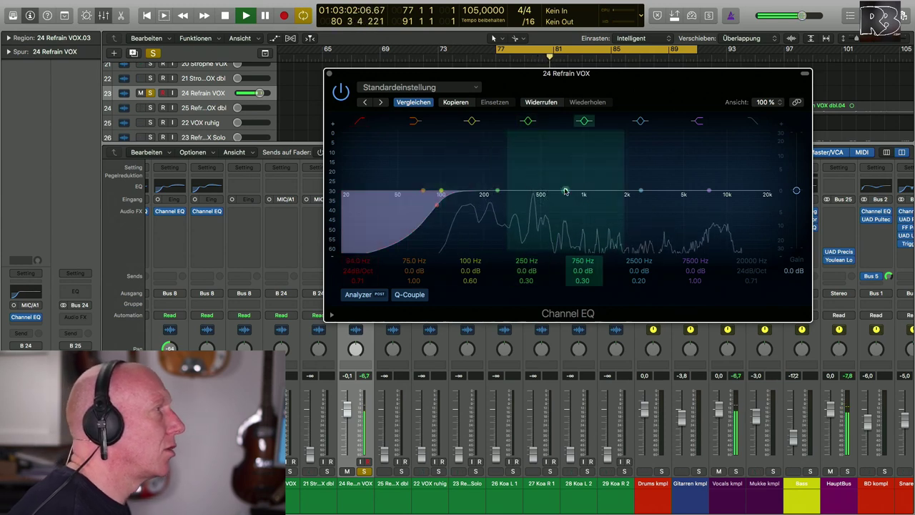
Boost the Channel EQ's 750 Hz band by 8.5 dB, narrow its Q to 0.60 and set its frequency to 425 Hz
{"action": "left_click_drag", "start_coordinate": [567, 192], "coordinate": [530, 169]}
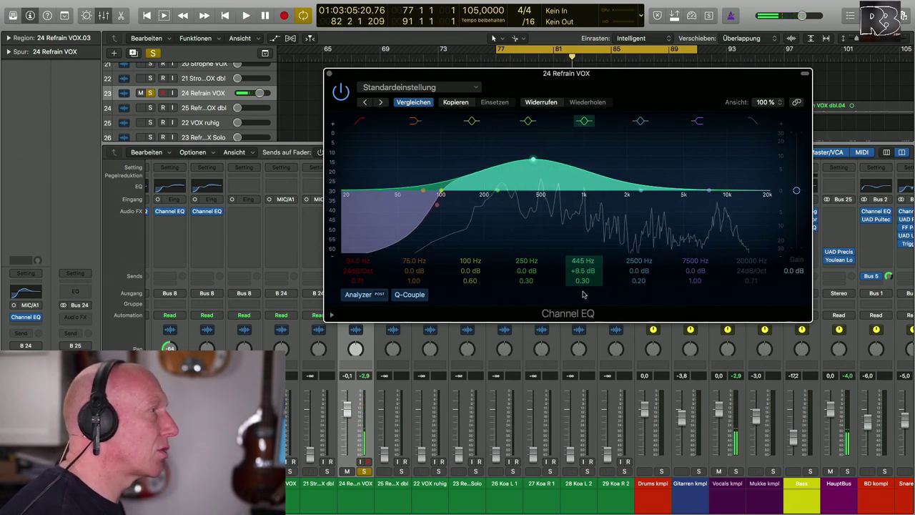
{"action": "key", "text": "space"}
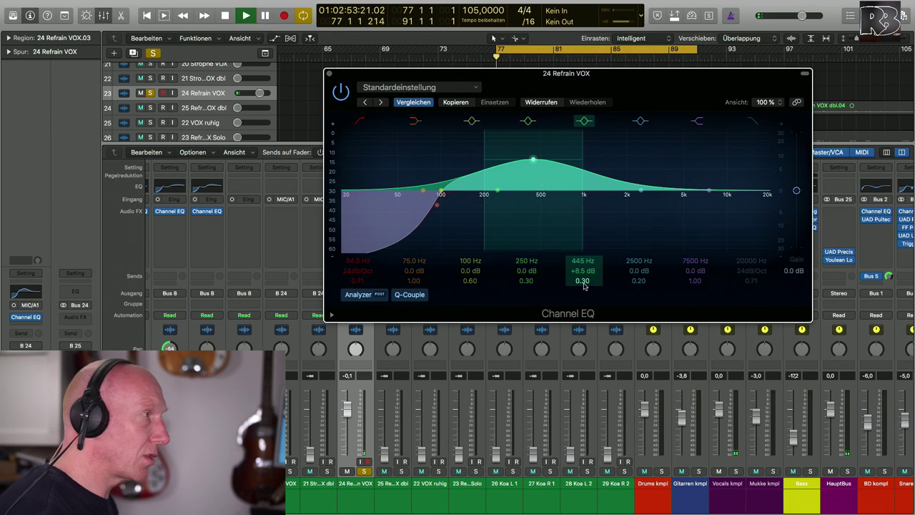
{"action": "double_click", "coordinate": [583, 281]}
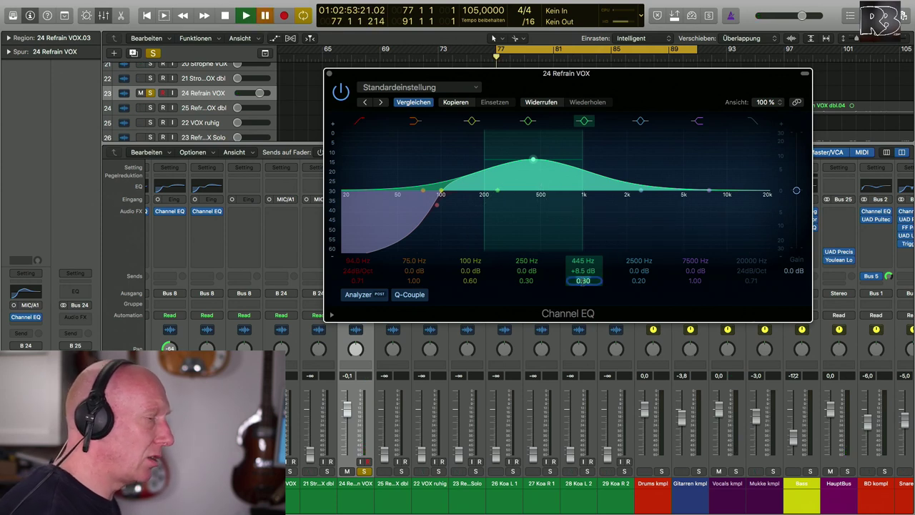
{"action": "type", "text": "0.6"}
{"action": "key", "text": "Return"}
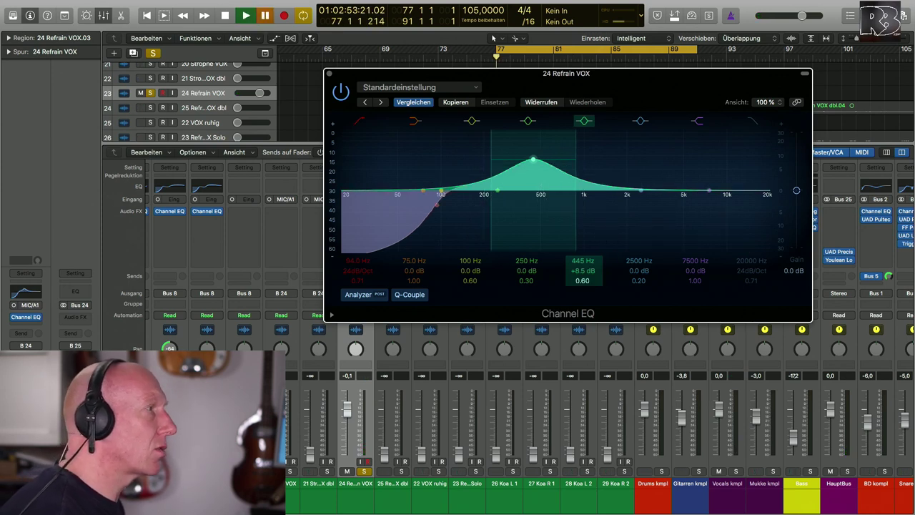
{"action": "key", "text": "space"}
{"action": "key", "text": "space"}
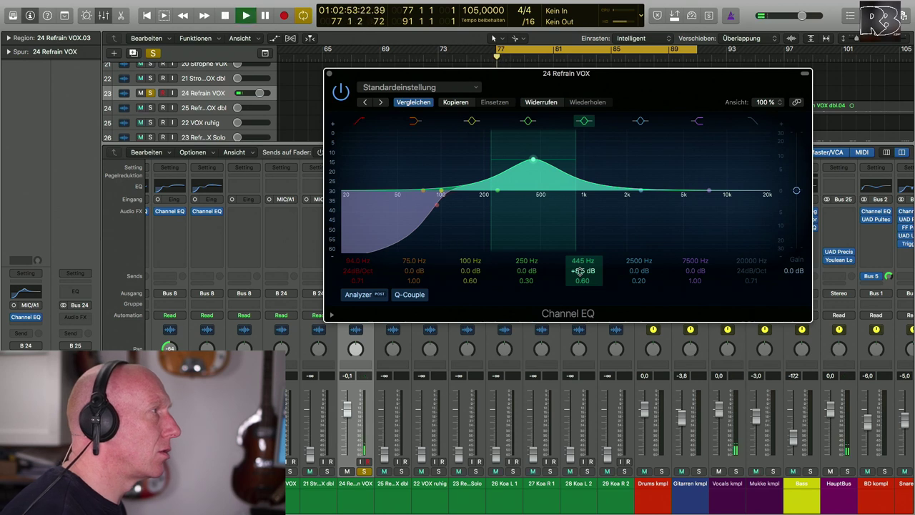
{"action": "left_click_drag", "start_coordinate": [580, 271], "coordinate": [583, 272]}
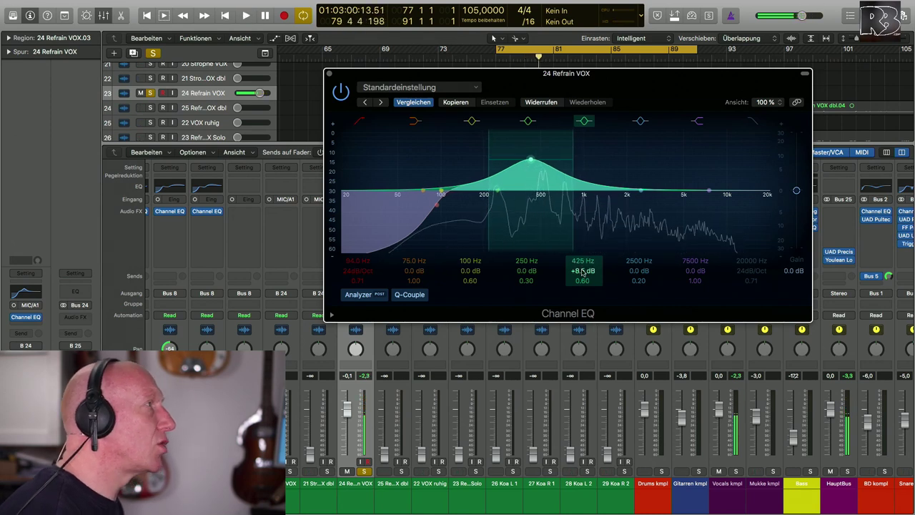
Lower the 425 Hz band to -2.0 dB, set the low shelf to -1.0 dB at 225 Hz, and close the Channel EQ
{"action": "left_click_drag", "start_coordinate": [613, 83], "coordinate": [636, 200]}
{"action": "key", "text": "space"}
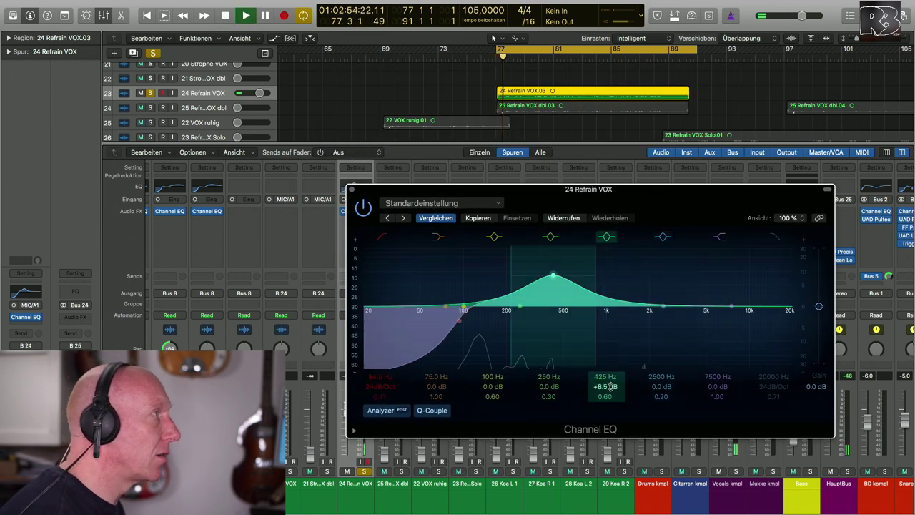
{"action": "scroll", "coordinate": [547, 118], "scroll_direction": "up", "scroll_amount": 5}
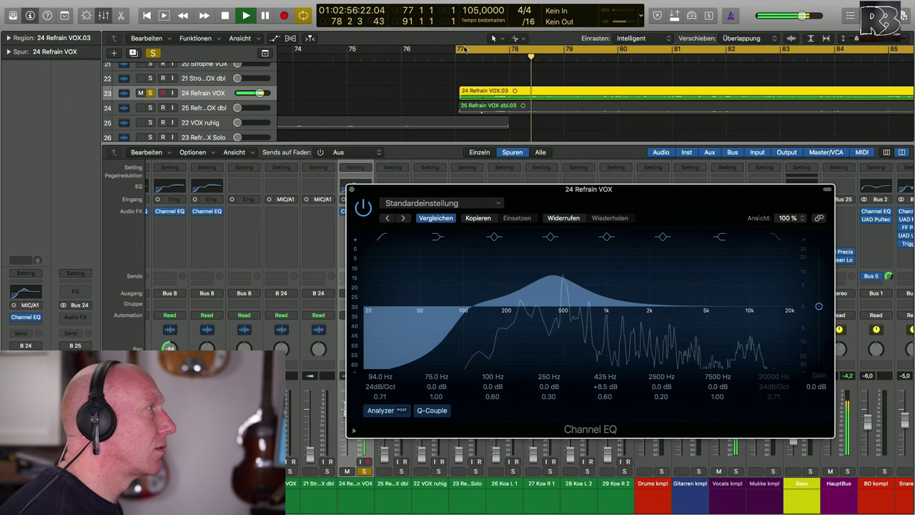
{"action": "left_click_drag", "start_coordinate": [601, 392], "coordinate": [600, 422]}
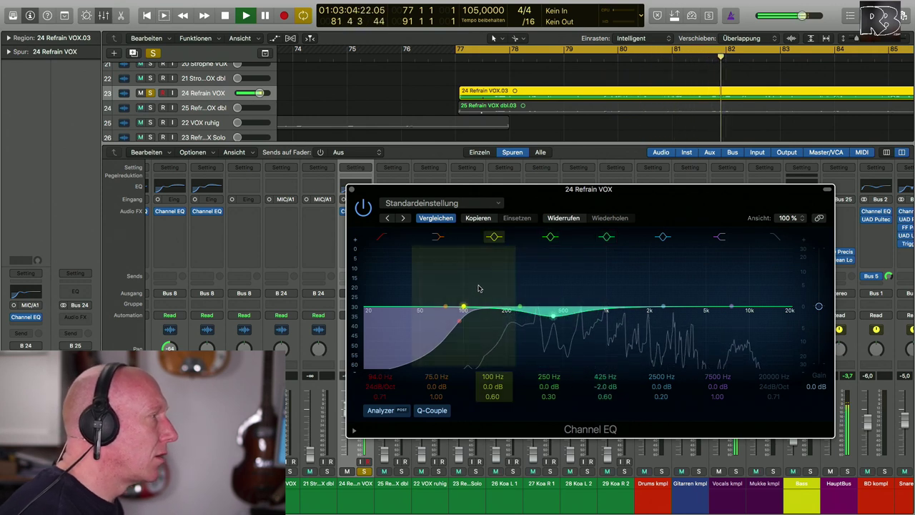
{"action": "left_click_drag", "start_coordinate": [446, 307], "coordinate": [519, 311]}
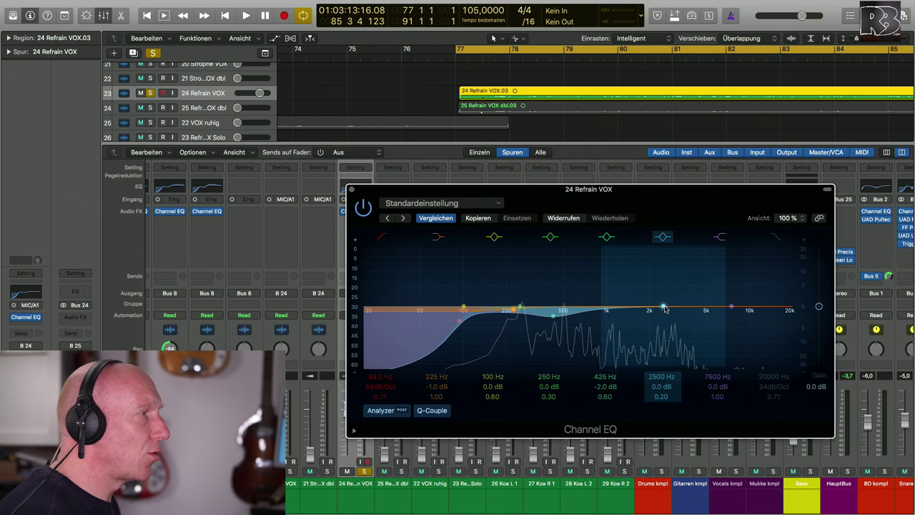
{"action": "left_click", "coordinate": [351, 189]}
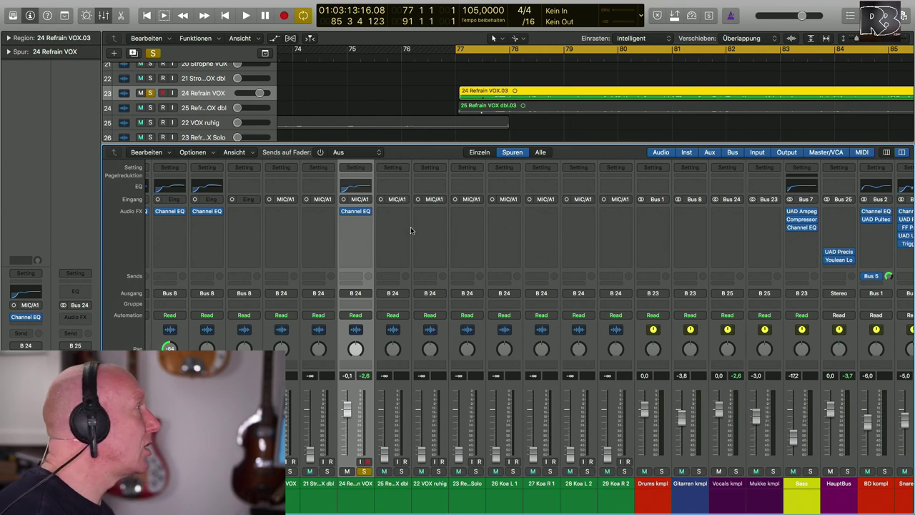
Play the cycle and take 24 Refrain VOX off solo to hear it in the full mix, stopping playback after
{"action": "key", "text": "space"}
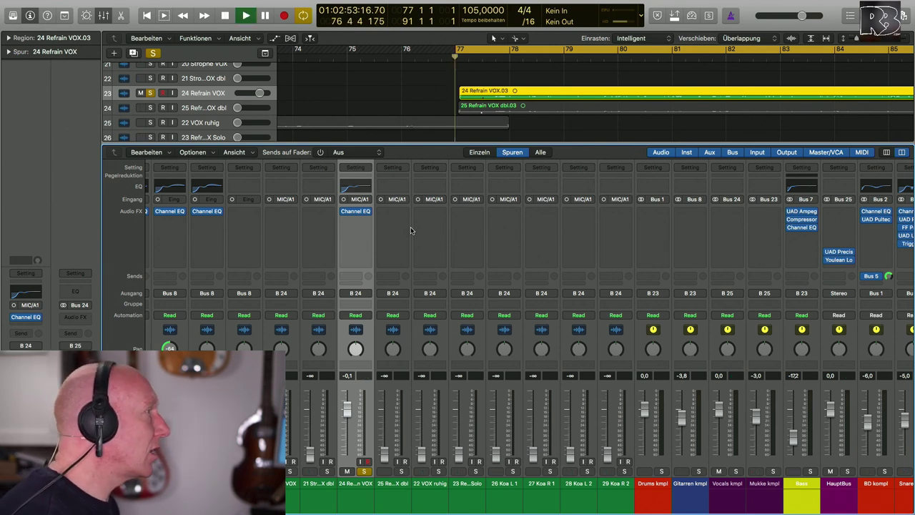
{"action": "left_click", "coordinate": [150, 92]}
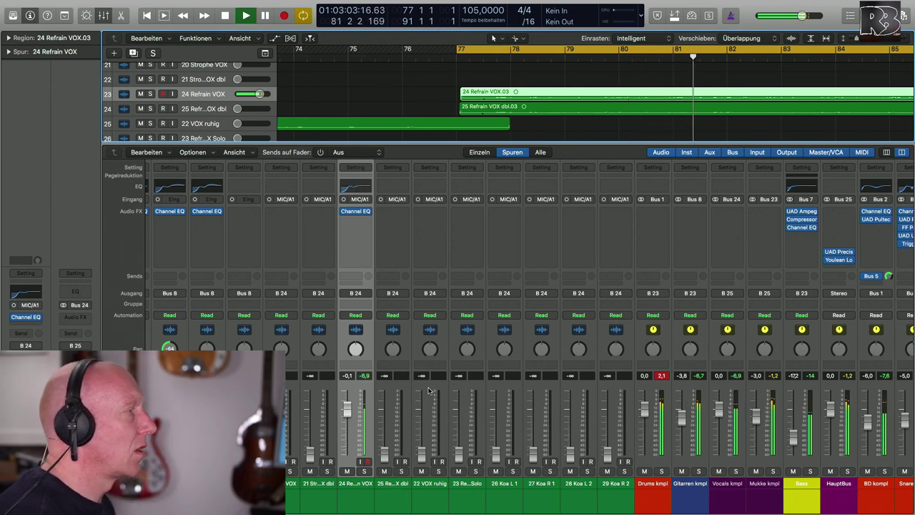
{"action": "key", "text": "space"}
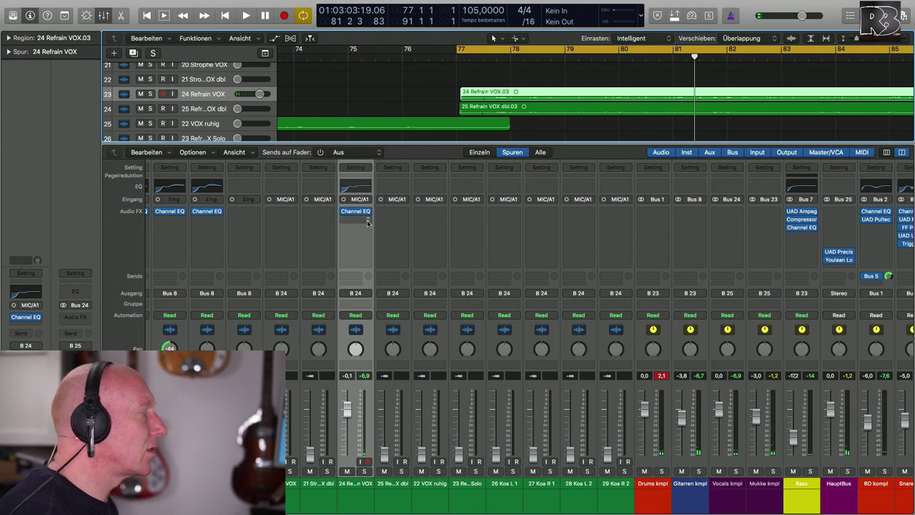
Try a mono UAD UA 1176 Rev A after the Channel EQ on 24 Refrain VOX and remove it again
{"action": "left_click", "coordinate": [368, 223]}
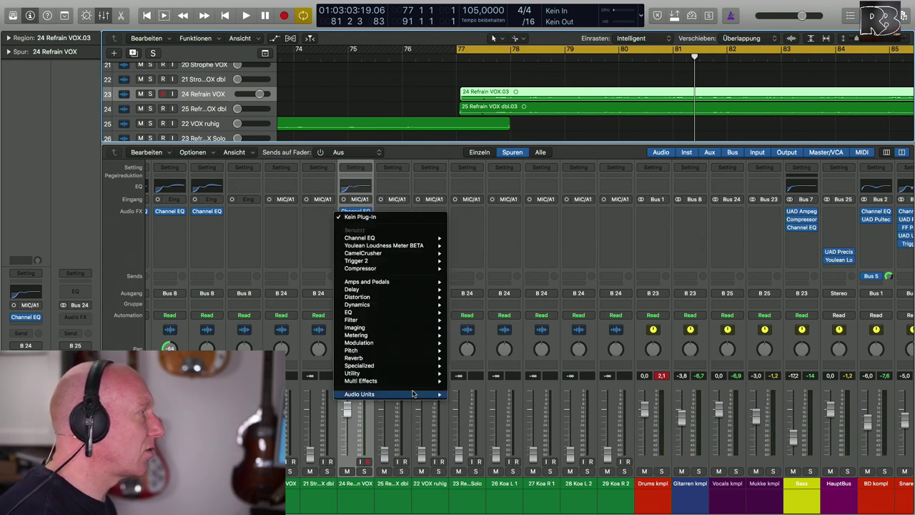
{"action": "mouse_move", "coordinate": [411, 394]}
{"action": "mouse_move", "coordinate": [513, 490]}
{"action": "scroll", "coordinate": [586, 479], "scroll_direction": "down", "scroll_amount": 10}
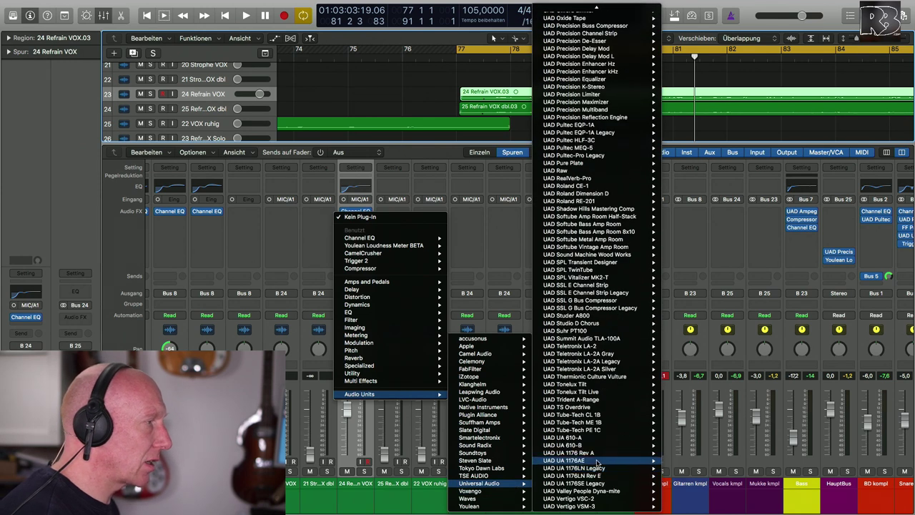
{"action": "mouse_move", "coordinate": [601, 461]}
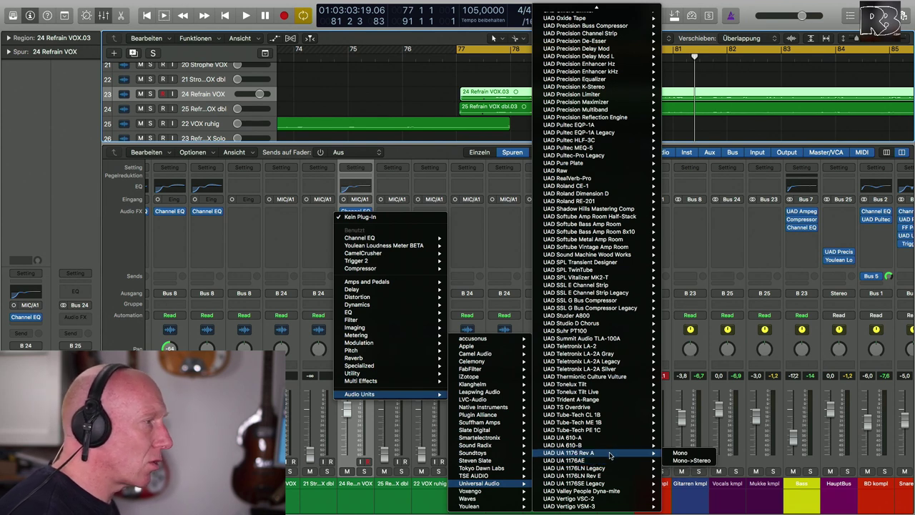
{"action": "left_click", "coordinate": [692, 453]}
{"action": "left_click_drag", "start_coordinate": [323, 15], "coordinate": [670, 306]}
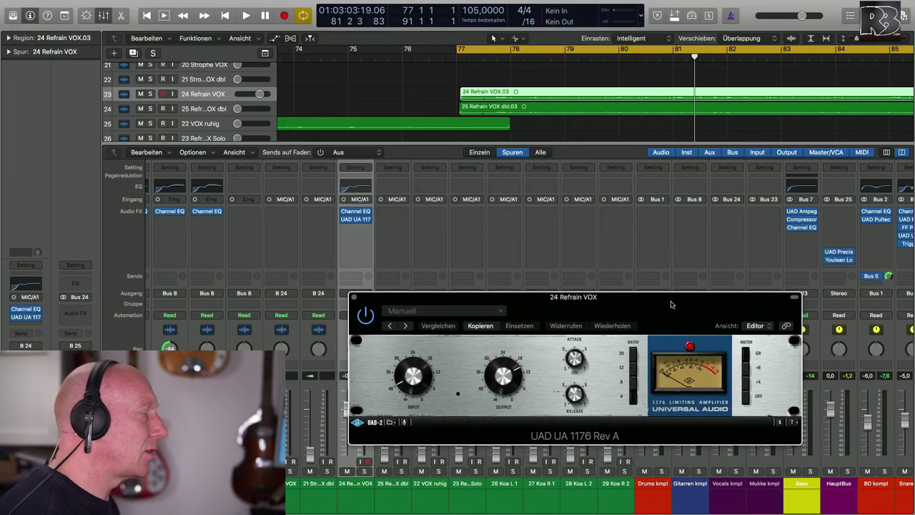
{"action": "left_click", "coordinate": [355, 219]}
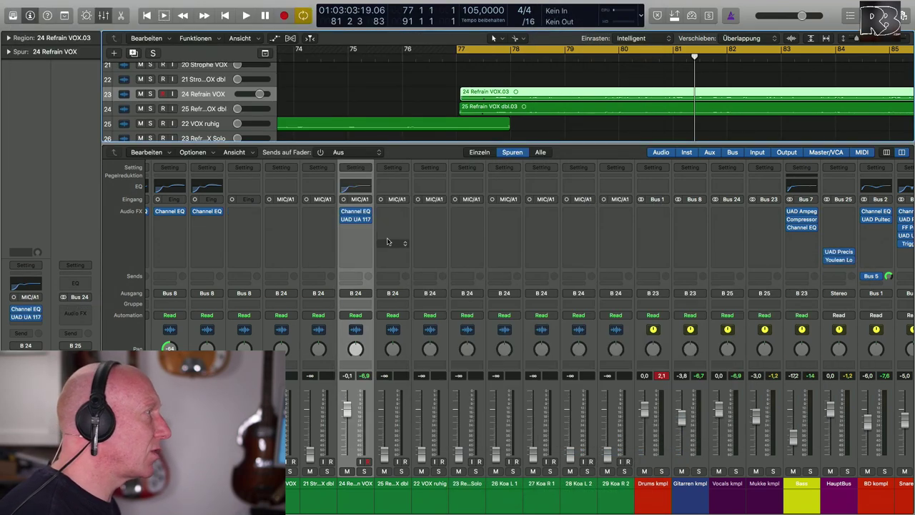
{"action": "left_click", "coordinate": [367, 218]}
{"action": "left_click", "coordinate": [361, 230]}
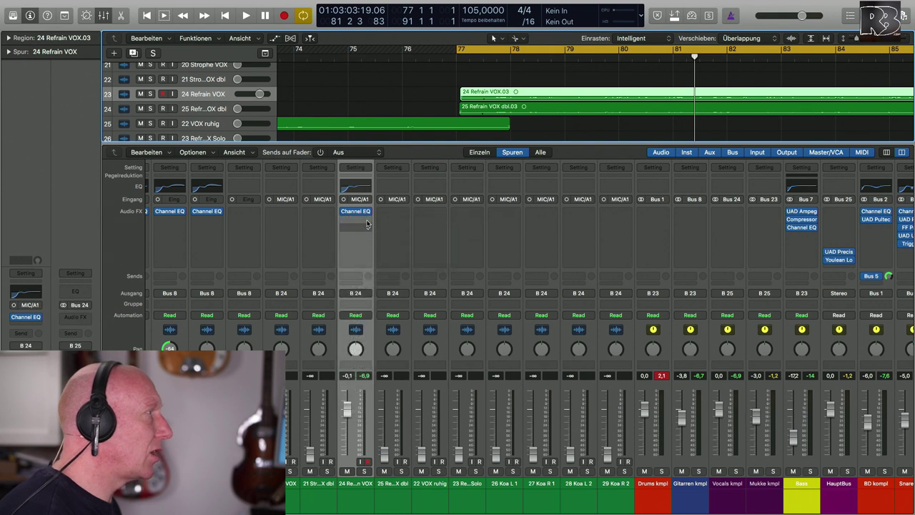
Insert a mono Waves CLA-76 after the Channel EQ on 24 Refrain VOX and switch its revision to Bluey
{"action": "left_click", "coordinate": [367, 225]}
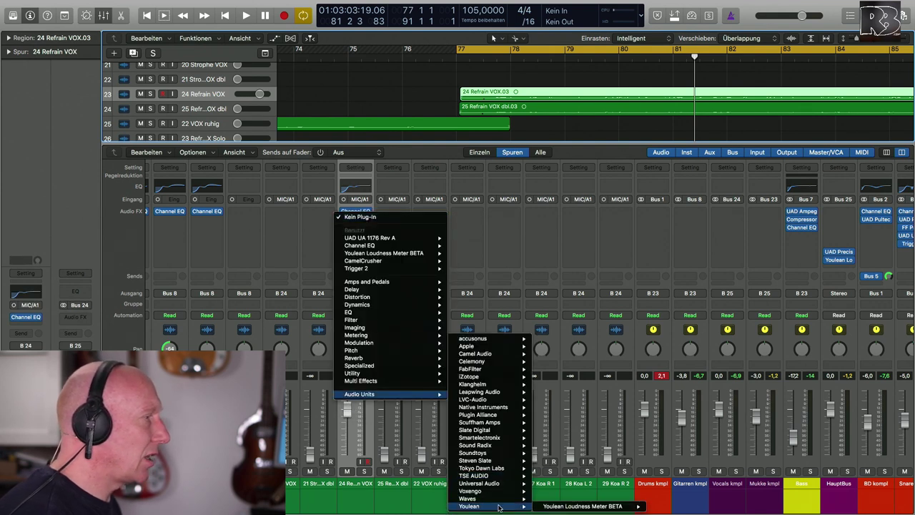
{"action": "mouse_move", "coordinate": [470, 498]}
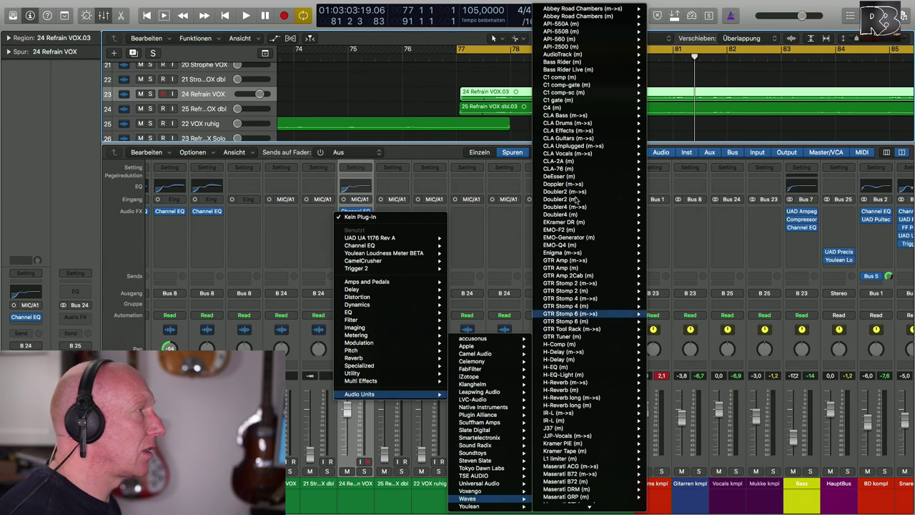
{"action": "mouse_move", "coordinate": [581, 169]}
{"action": "left_click", "coordinate": [666, 169]}
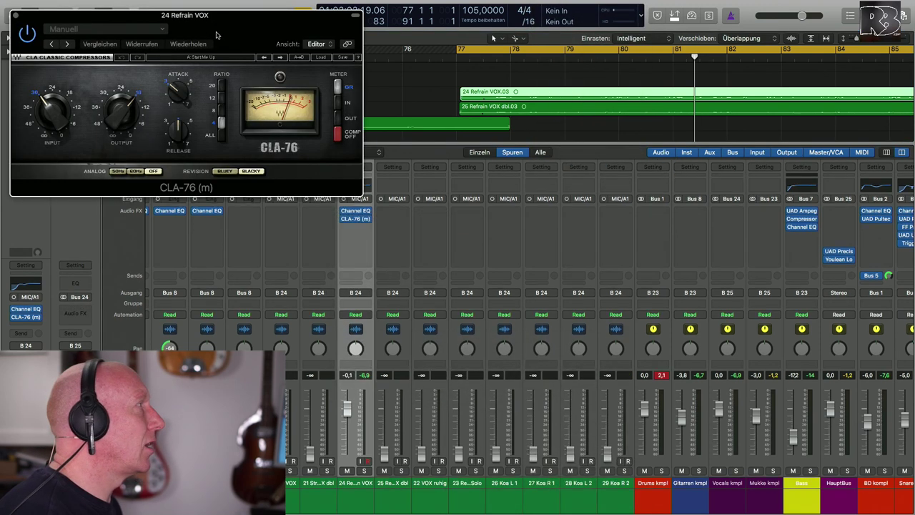
{"action": "left_click", "coordinate": [686, 334]}
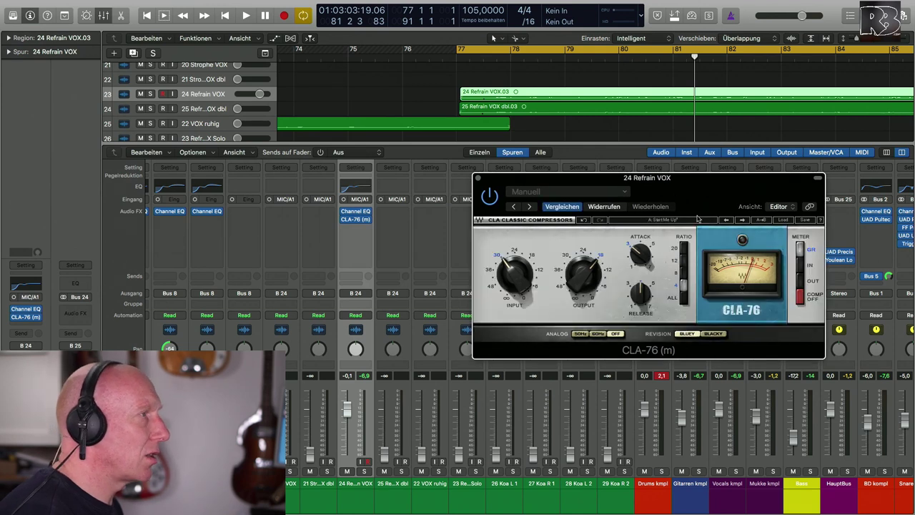
{"action": "left_click_drag", "start_coordinate": [700, 182], "coordinate": [679, 266]}
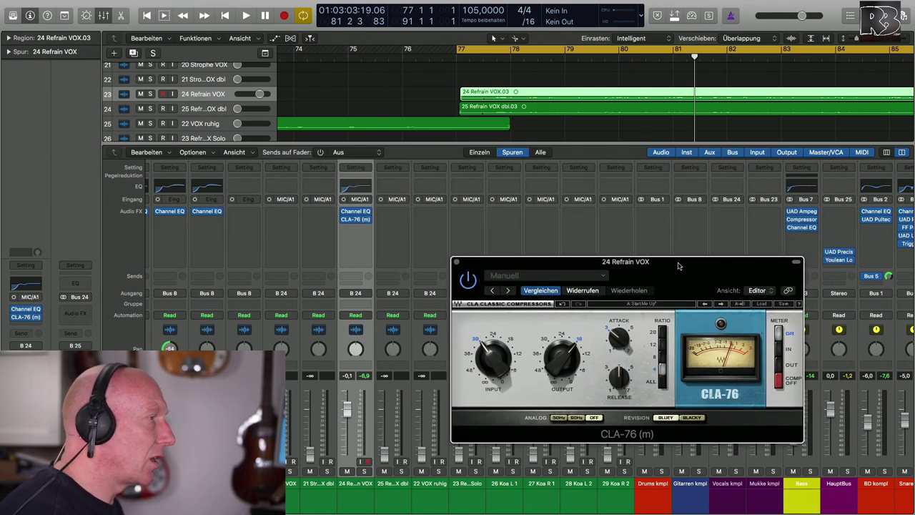
Adjust the CLA-76's attack and release and lower its input to about -32.1 while the cycle plays
{"action": "key", "text": "space"}
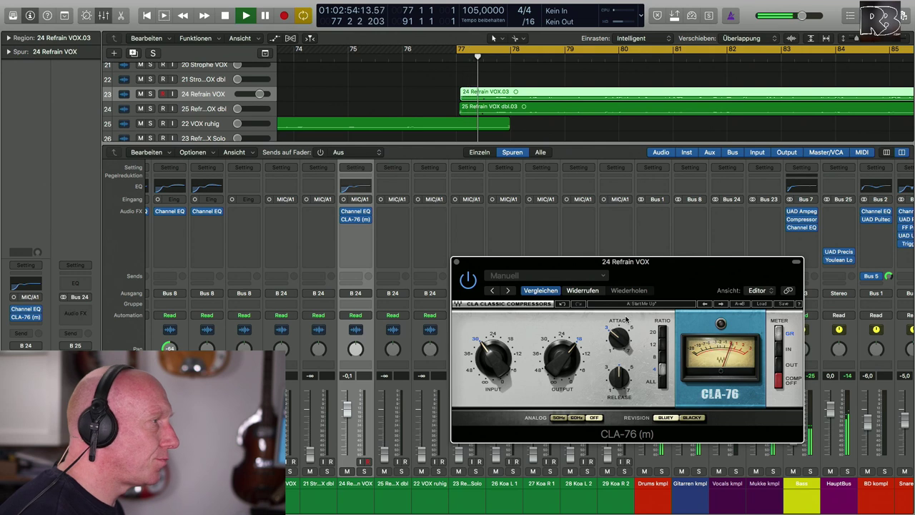
{"action": "left_click_drag", "start_coordinate": [619, 343], "coordinate": [619, 333]}
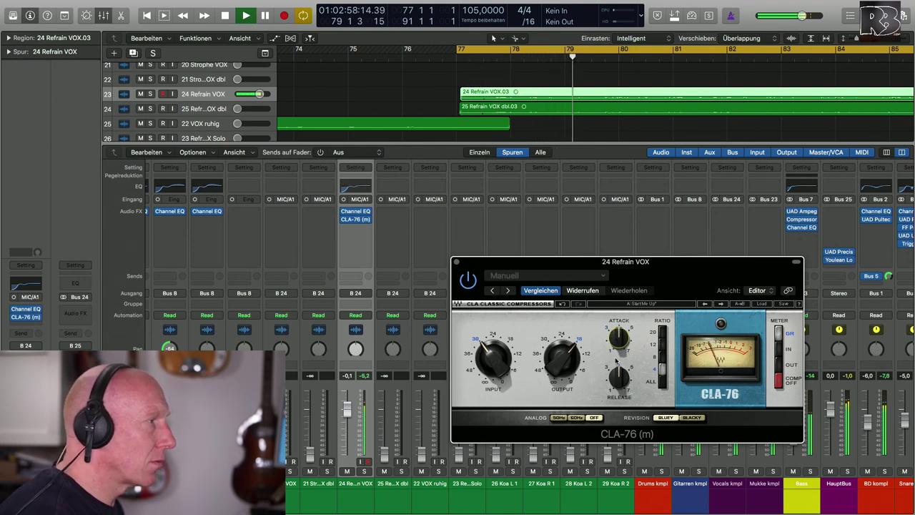
{"action": "left_click_drag", "start_coordinate": [620, 377], "coordinate": [622, 381]}
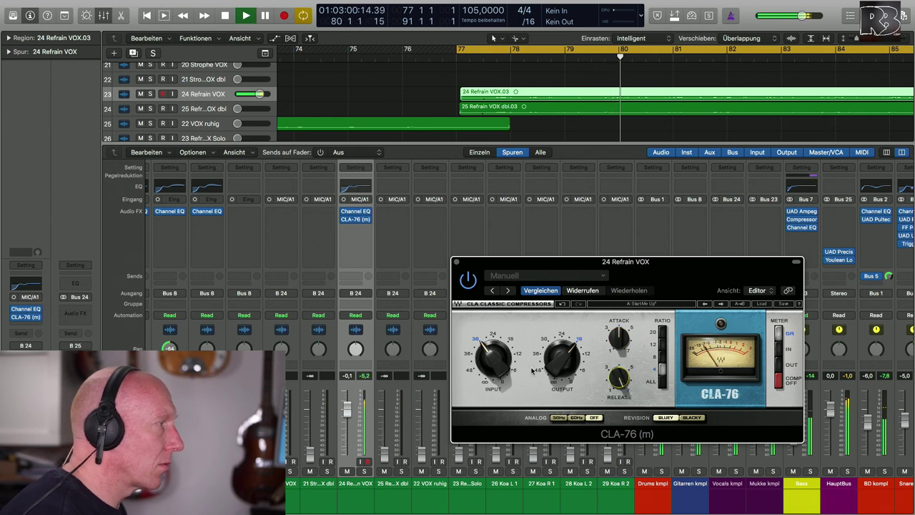
{"action": "mouse_move", "coordinate": [492, 353]}
{"action": "left_mouse_down"}
{"action": "mouse_move", "coordinate": [492, 339]}
{"action": "mouse_move", "coordinate": [492, 354]}
{"action": "left_mouse_up"}
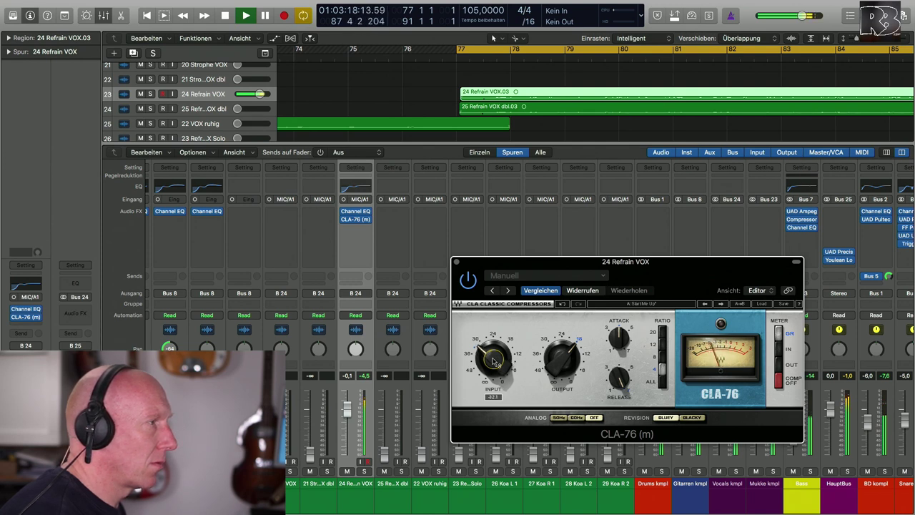
{"action": "key", "text": "space"}
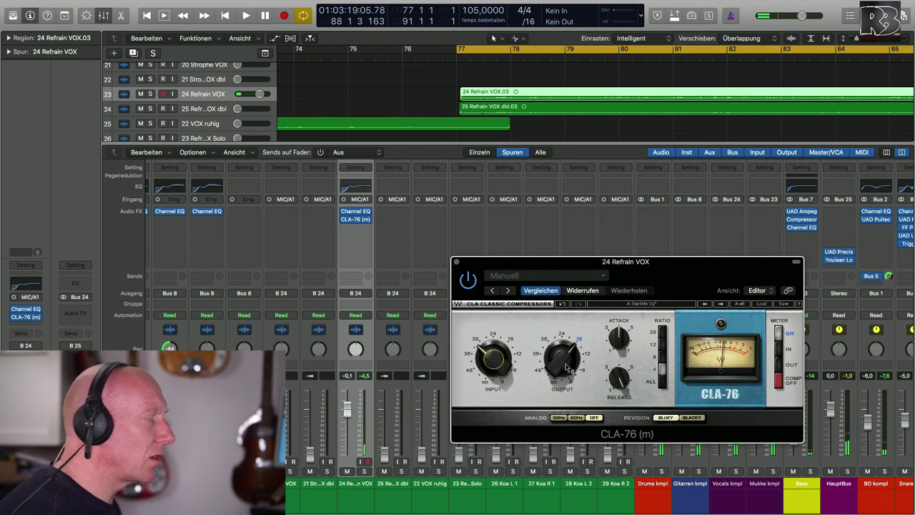
Fine-tune the CLA-76's output level against the playing mix and close the compressor
{"action": "key", "text": "space"}
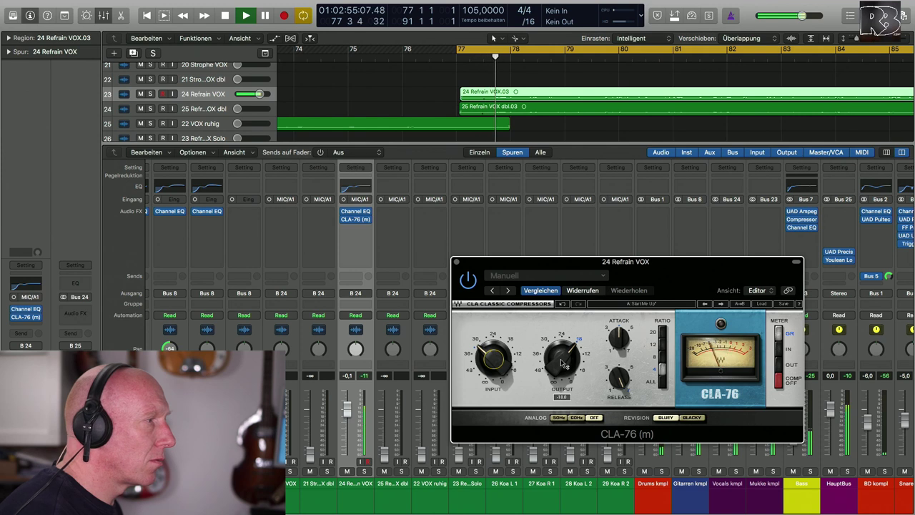
{"action": "left_click_drag", "start_coordinate": [563, 365], "coordinate": [563, 361]}
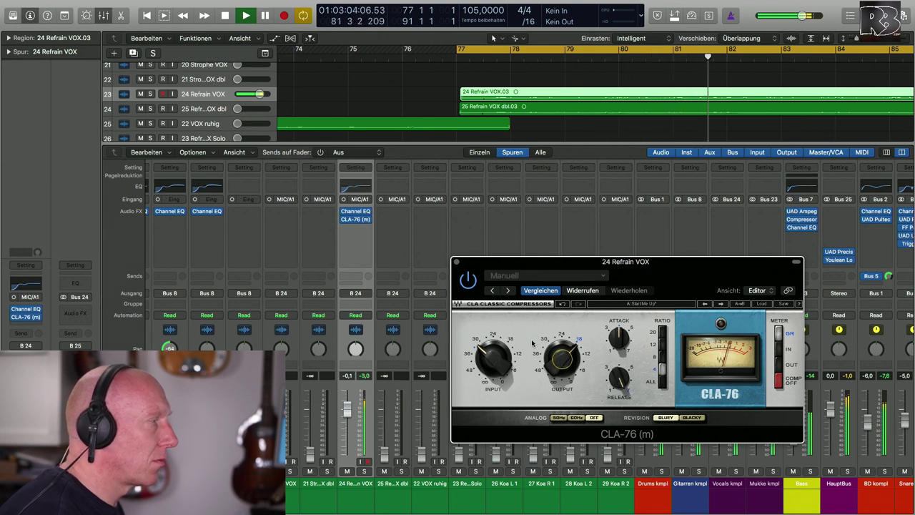
{"action": "left_click", "coordinate": [457, 262]}
Try cutting 162 Hz by 1.5 dB in the Channel EQ and moving the 2500 Hz band to 335 Hz at +13.5 dB before flattening it
{"action": "left_click", "coordinate": [356, 213]}
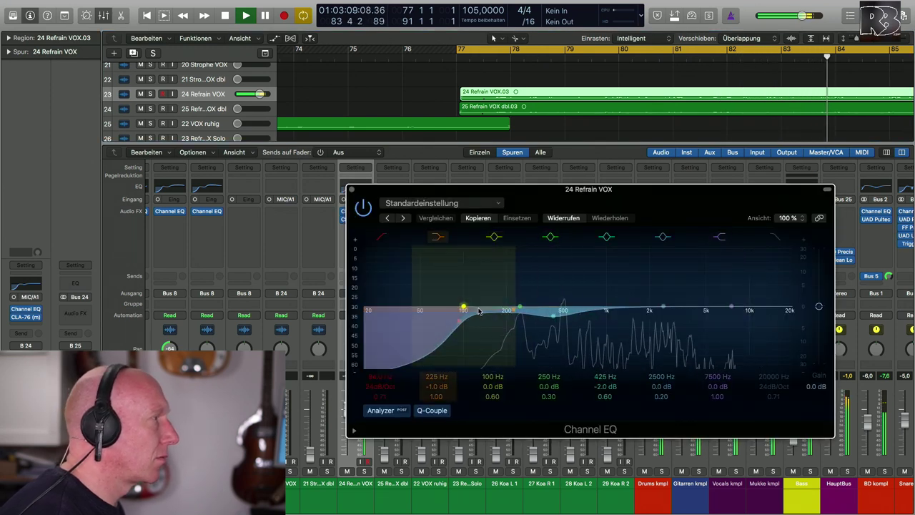
{"action": "left_click_drag", "start_coordinate": [465, 315], "coordinate": [491, 312]}
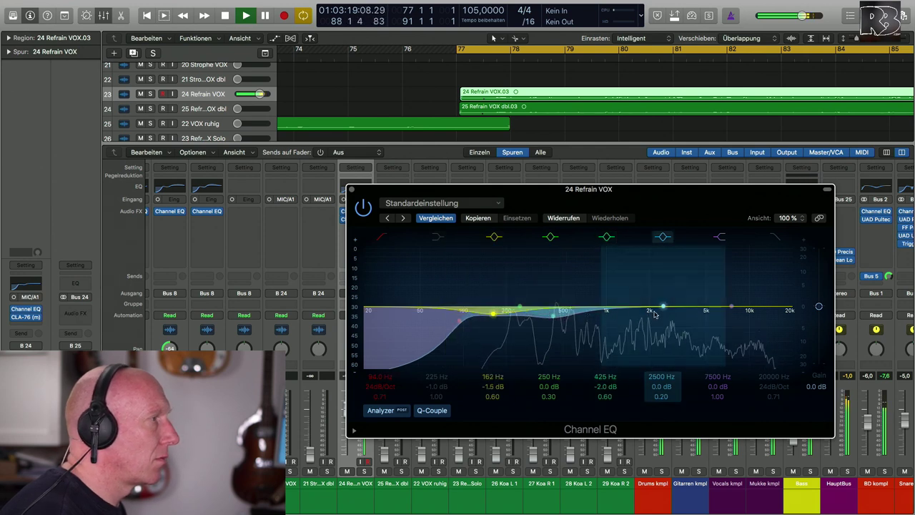
{"action": "left_click_drag", "start_coordinate": [663, 307], "coordinate": [529, 271]}
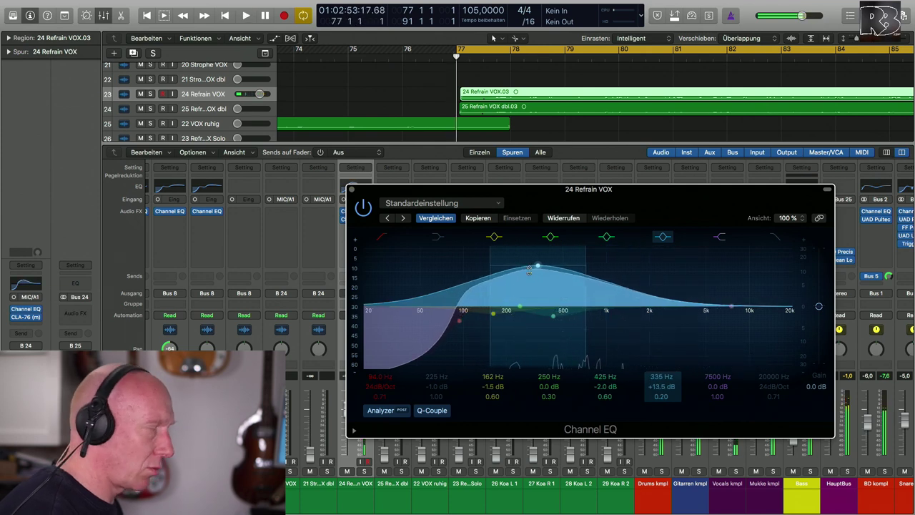
{"action": "key", "text": "space"}
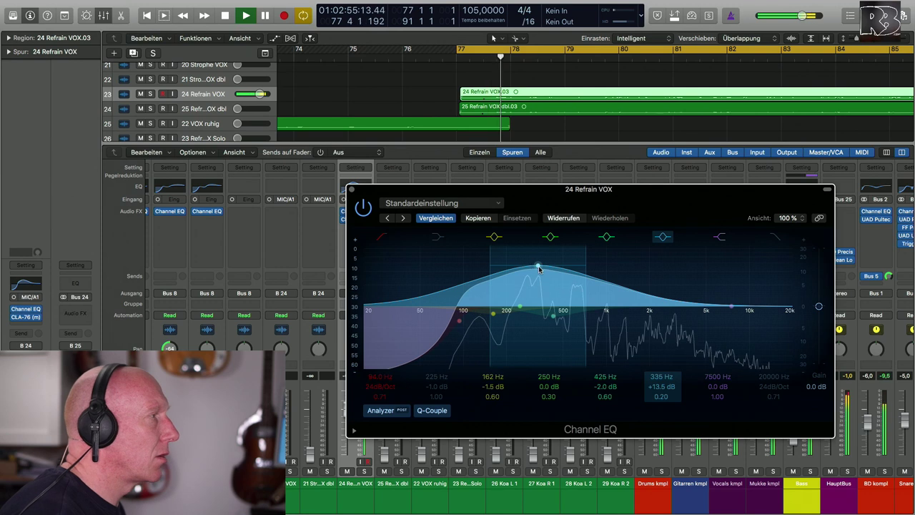
{"action": "left_click_drag", "start_coordinate": [539, 268], "coordinate": [538, 303]}
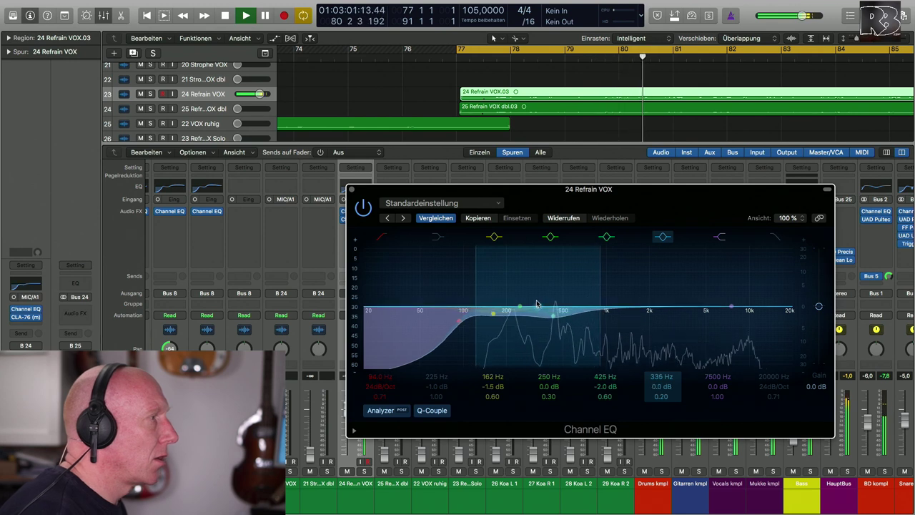
{"action": "key", "text": "space"}
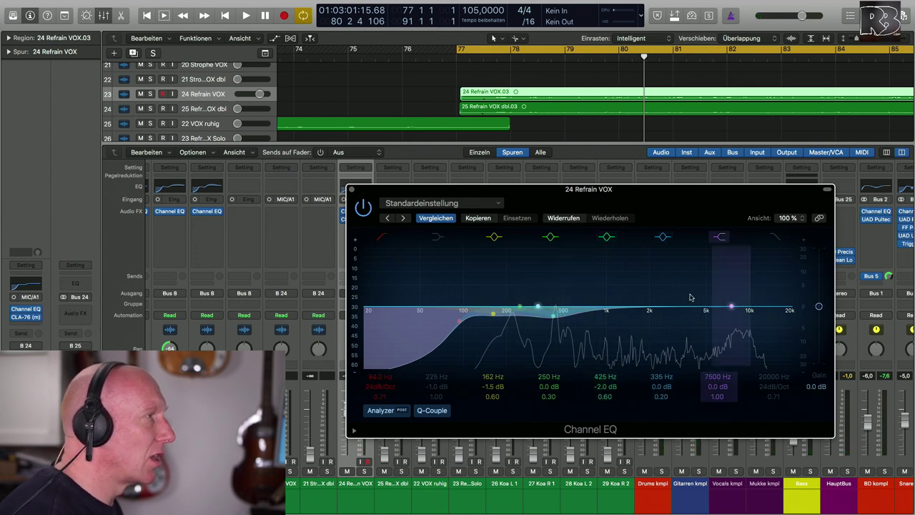
Recall the Channel EQ's default settings and enable its low cut at 100 Hz
{"action": "left_click", "coordinate": [496, 206]}
{"action": "scroll", "coordinate": [498, 413], "scroll_direction": "down", "scroll_amount": 2}
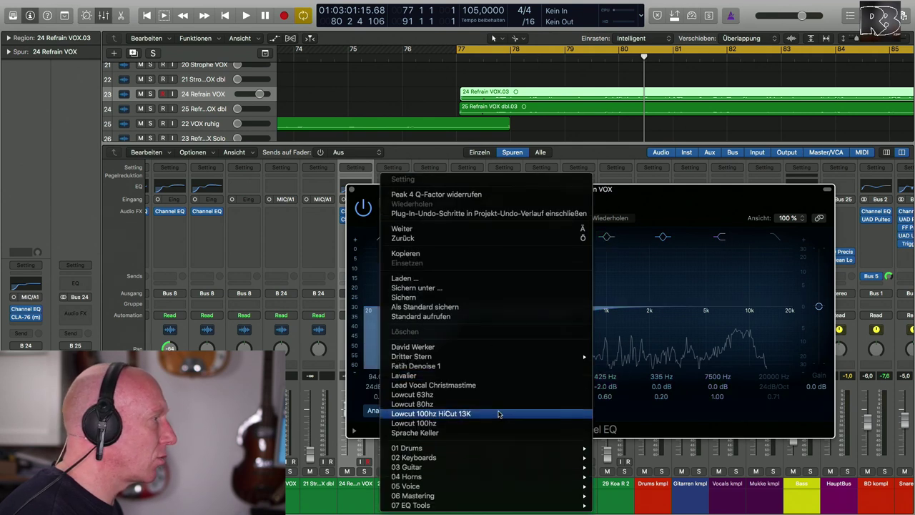
{"action": "left_click", "coordinate": [478, 318]}
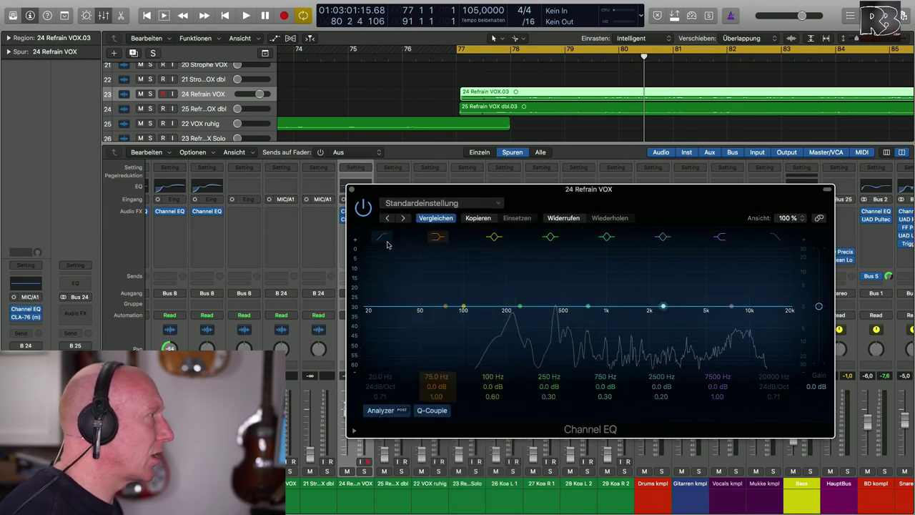
{"action": "left_click_drag", "start_coordinate": [371, 320], "coordinate": [473, 320]}
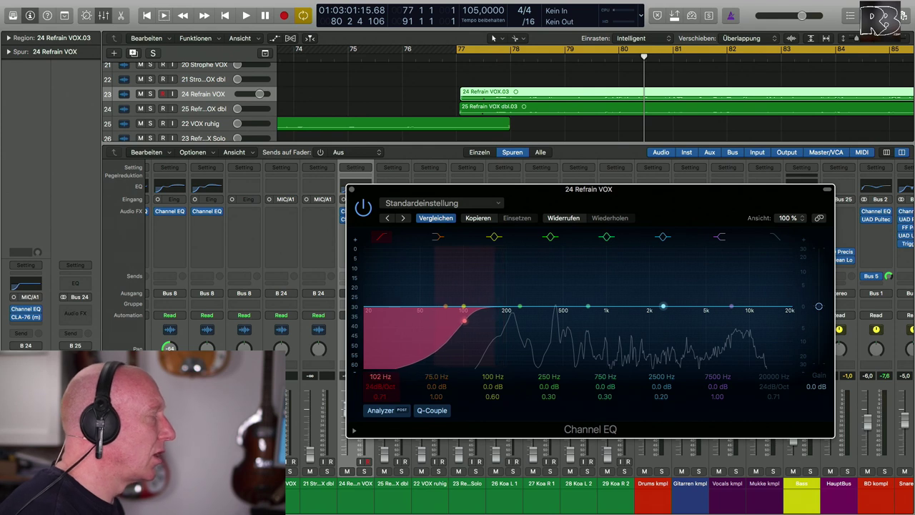
During playback, set the 750 Hz band to 950 Hz at -1.5 dB and the 250 Hz band to 215 Hz at -2.5 dB, and close the EQ
{"action": "key", "text": "space"}
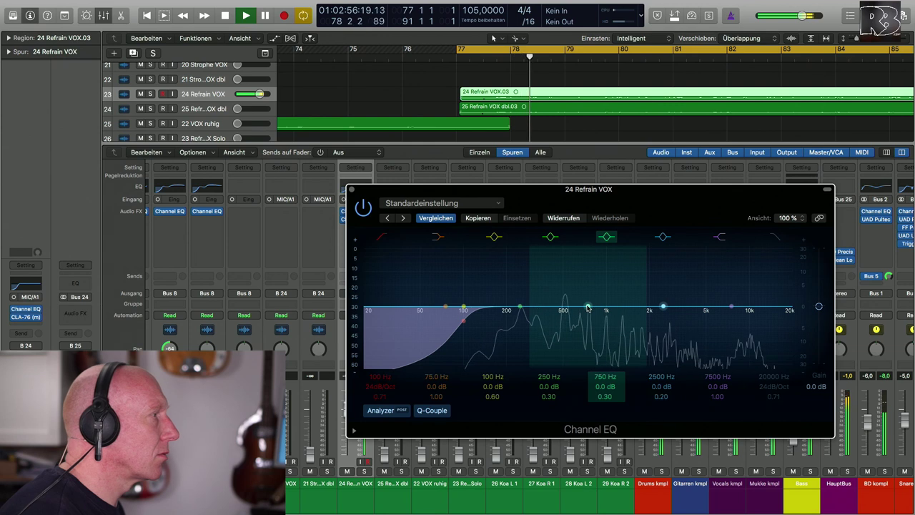
{"action": "mouse_move", "coordinate": [587, 307]}
{"action": "left_mouse_down"}
{"action": "mouse_move", "coordinate": [593, 281]}
{"action": "mouse_move", "coordinate": [599, 312]}
{"action": "mouse_move", "coordinate": [629, 311]}
{"action": "mouse_move", "coordinate": [604, 312]}
{"action": "left_mouse_up"}
{"action": "mouse_move", "coordinate": [522, 308]}
{"action": "left_mouse_down"}
{"action": "mouse_move", "coordinate": [508, 289]}
{"action": "mouse_move", "coordinate": [511, 313]}
{"action": "left_mouse_up"}
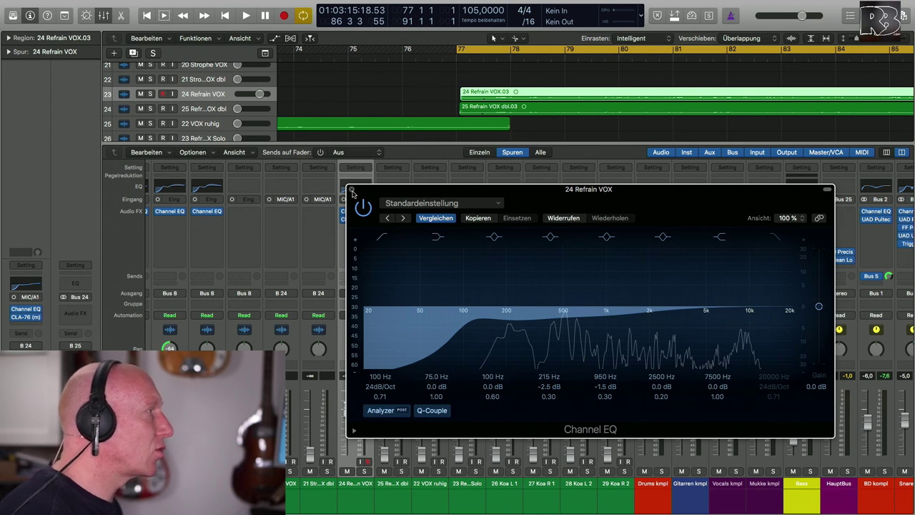
{"action": "key", "text": "space"}
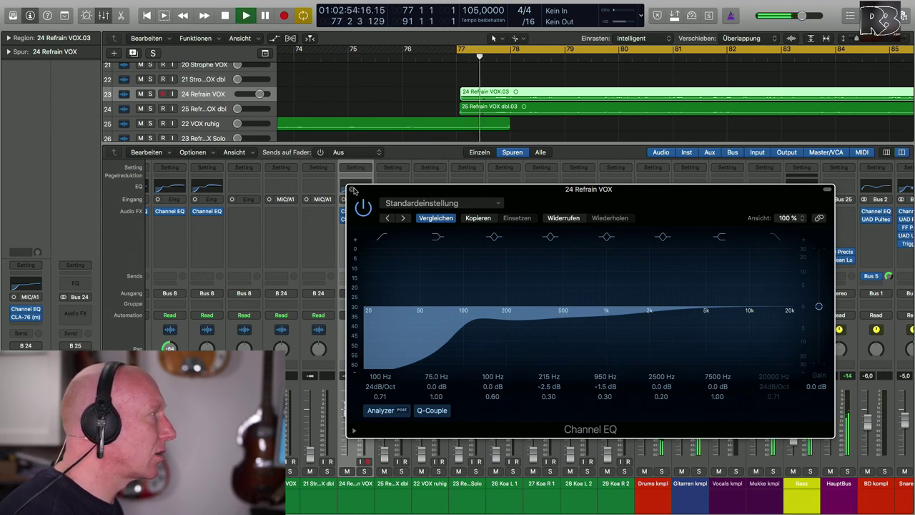
{"action": "key", "text": "super+w"}
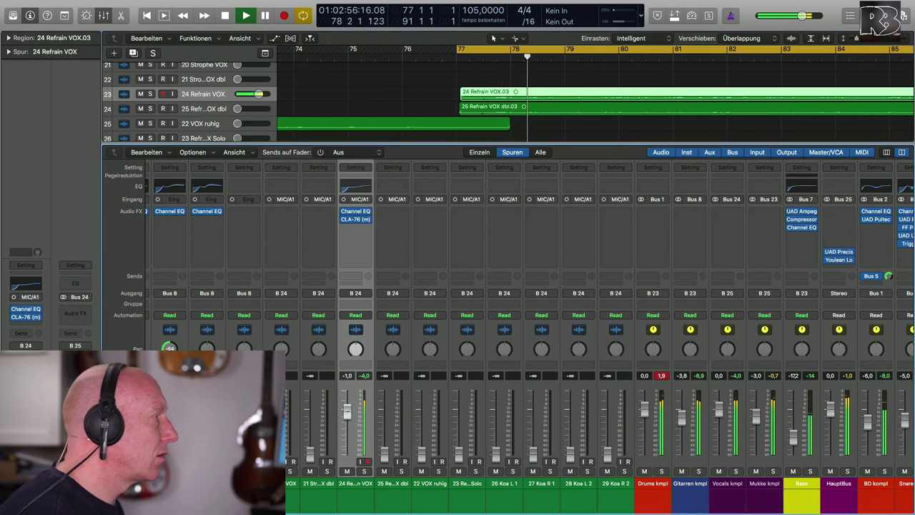
Insert a mono Waves MV2 after the CLA-76 on 24 Refrain VOX and place its window over the mixer
{"action": "left_click", "coordinate": [356, 227]}
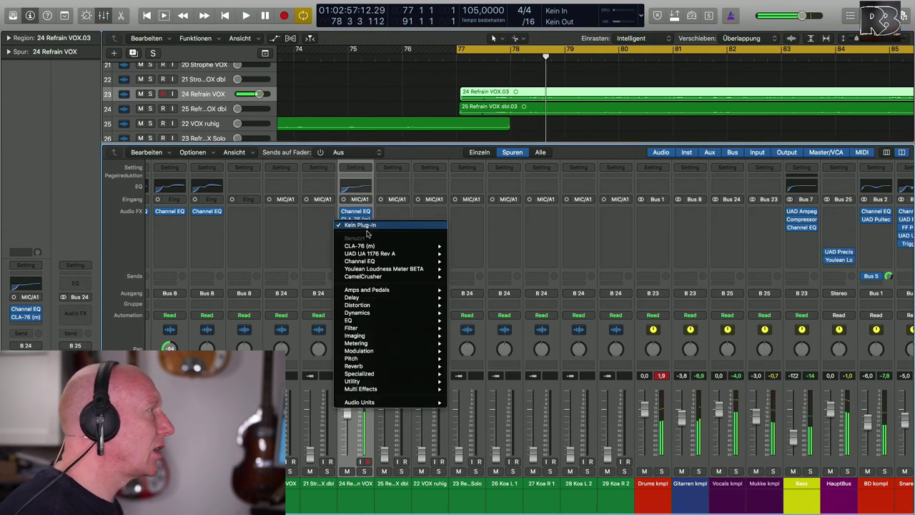
{"action": "mouse_move", "coordinate": [441, 403]}
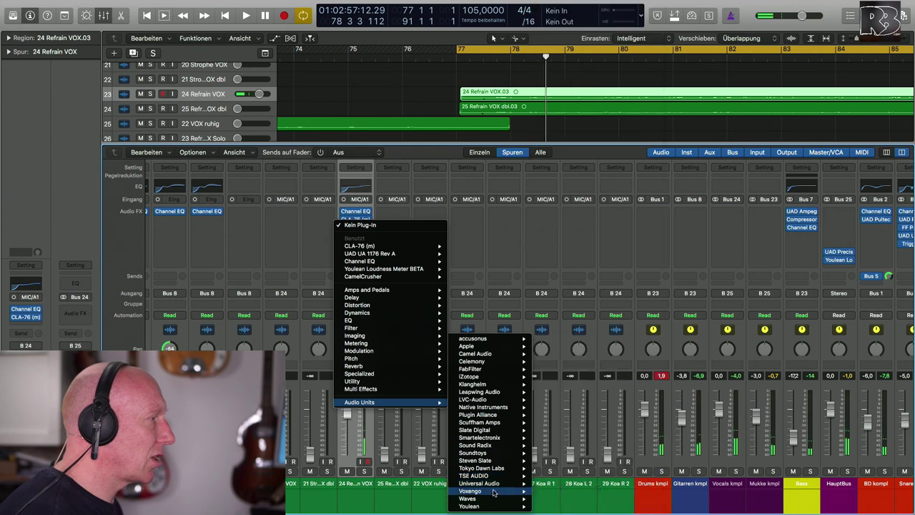
{"action": "mouse_move", "coordinate": [495, 499]}
{"action": "scroll", "coordinate": [594, 400], "scroll_direction": "down", "scroll_amount": 5}
{"action": "mouse_move", "coordinate": [604, 399]}
{"action": "mouse_move", "coordinate": [584, 429]}
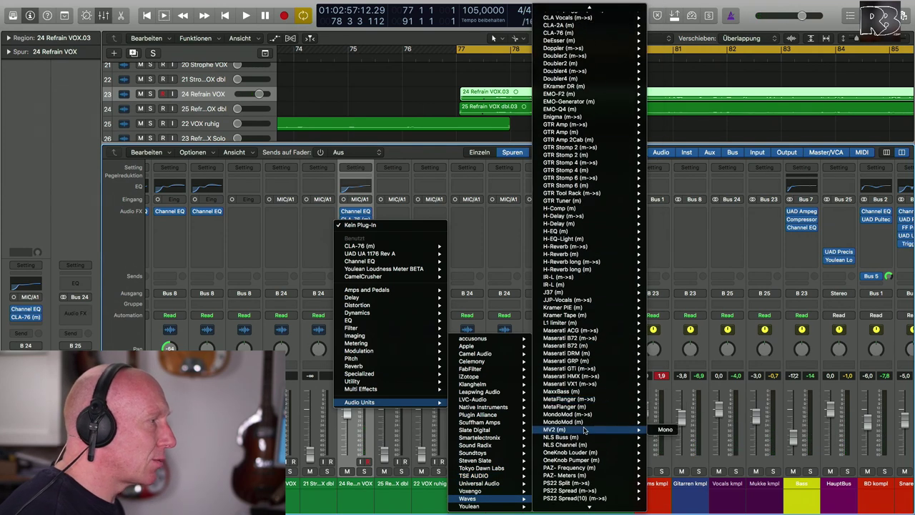
{"action": "left_click", "coordinate": [666, 430]}
{"action": "left_click_drag", "start_coordinate": [100, 19], "coordinate": [574, 244]}
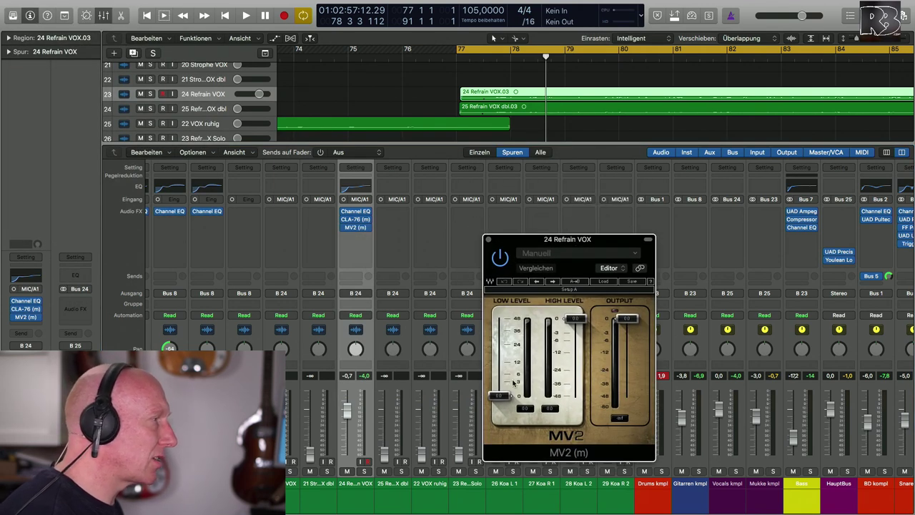
Raise the MV2's low level to about 6 dB, lower its high level to about -2 dB, and compare it with bypass during playback
{"action": "left_click_drag", "start_coordinate": [503, 396], "coordinate": [501, 372]}
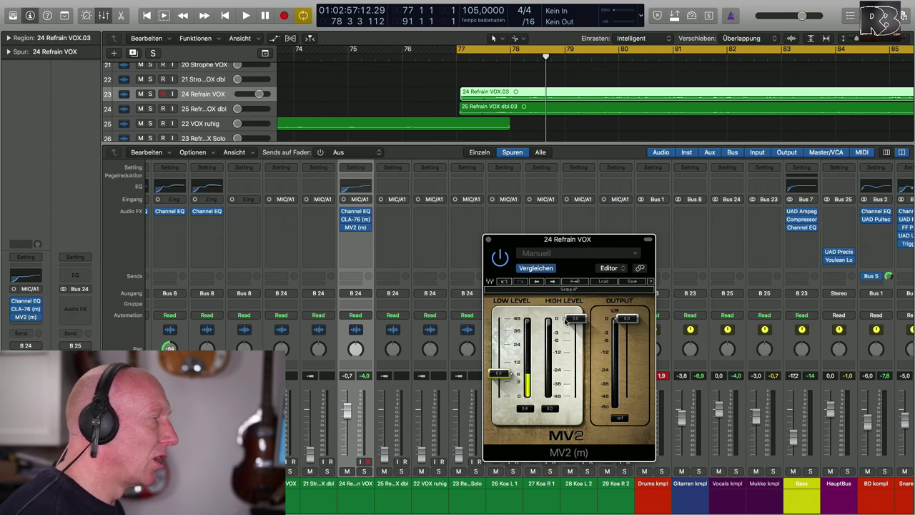
{"action": "key", "text": "space"}
{"action": "left_click_drag", "start_coordinate": [566, 321], "coordinate": [575, 329]}
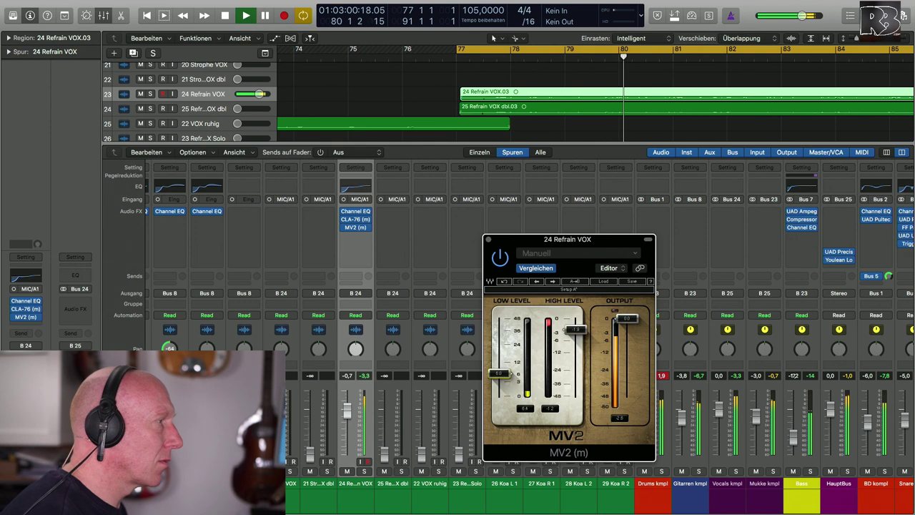
{"action": "left_click", "coordinate": [499, 257]}
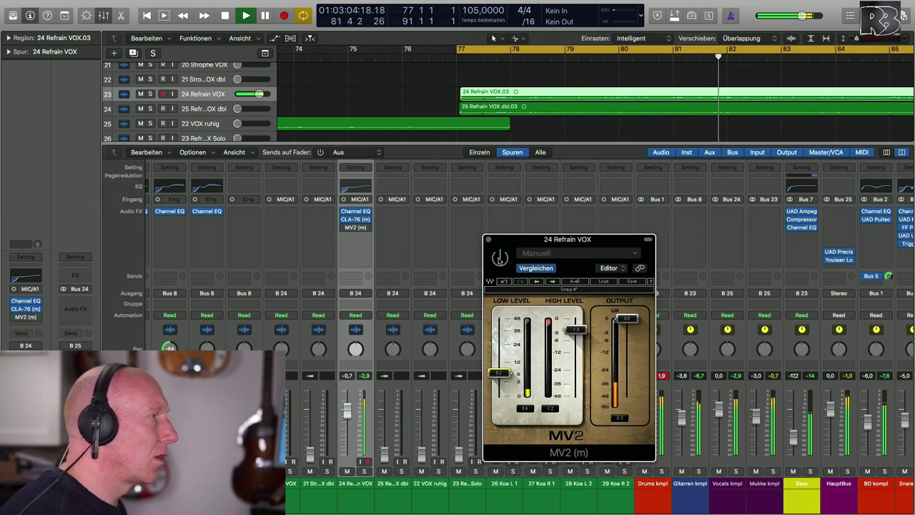
{"action": "left_click", "coordinate": [500, 257]}
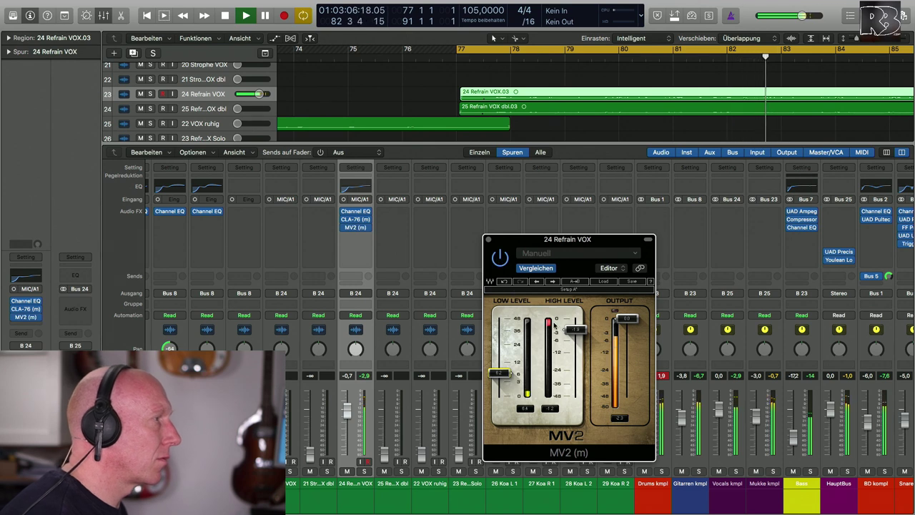
Lower the MV2's output to about -1 dB while toggling its bypass during playback to match the processed and unprocessed loudness
{"action": "left_click_drag", "start_coordinate": [627, 319], "coordinate": [626, 324]}
{"action": "left_click", "coordinate": [500, 258]}
{"action": "left_click", "coordinate": [500, 258]}
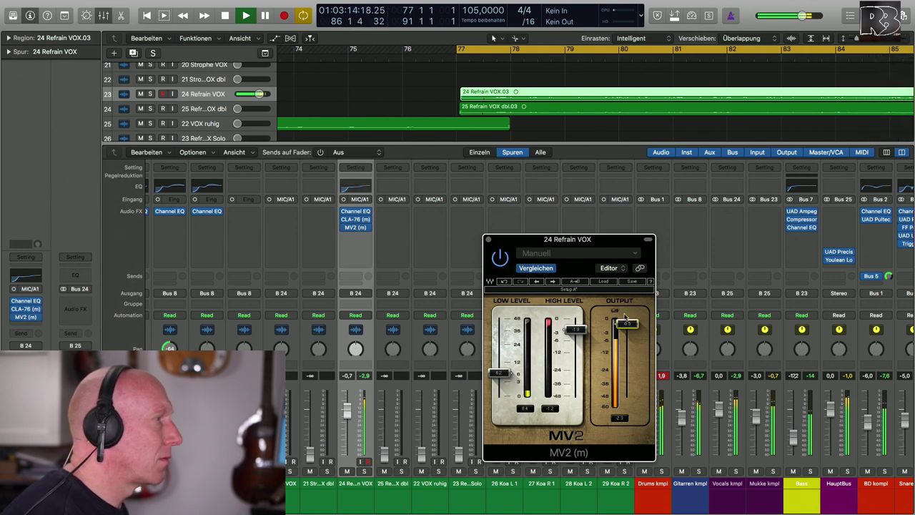
{"action": "left_click_drag", "start_coordinate": [626, 323], "coordinate": [626, 324]}
{"action": "left_click", "coordinate": [502, 258]}
{"action": "left_click", "coordinate": [501, 259]}
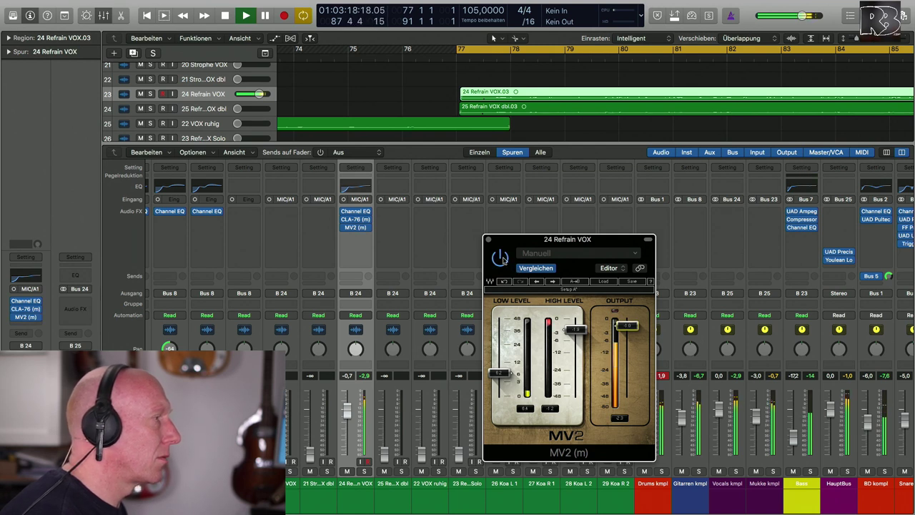
{"action": "left_click", "coordinate": [501, 259]}
{"action": "left_click", "coordinate": [501, 259]}
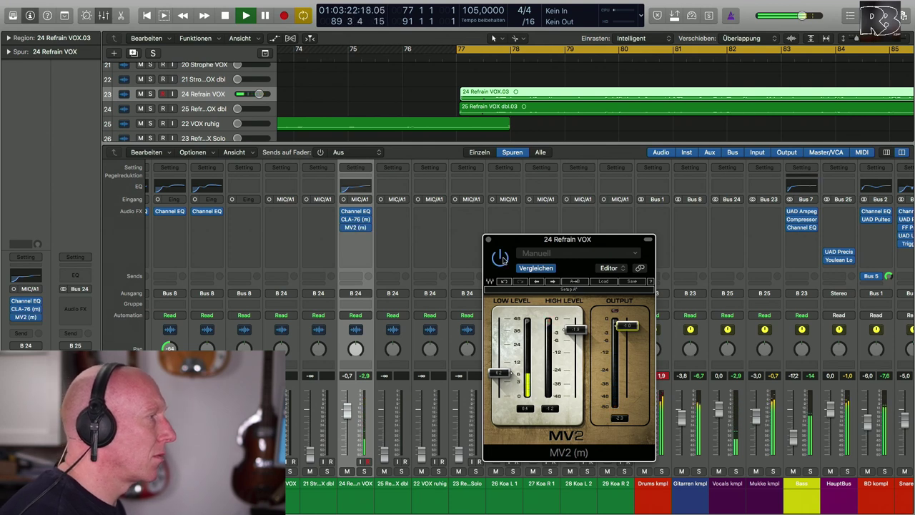
{"action": "key", "text": "space"}
{"action": "key", "text": "space"}
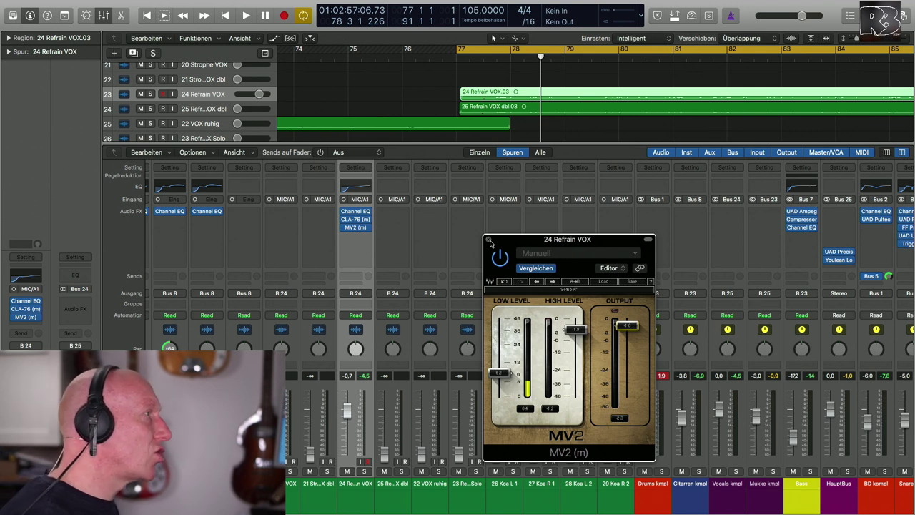
Close the MV2 and lower the 24 Refrain VOX fader to -2.9 dB during playback
{"action": "key", "text": "space"}
{"action": "left_click", "coordinate": [487, 239]}
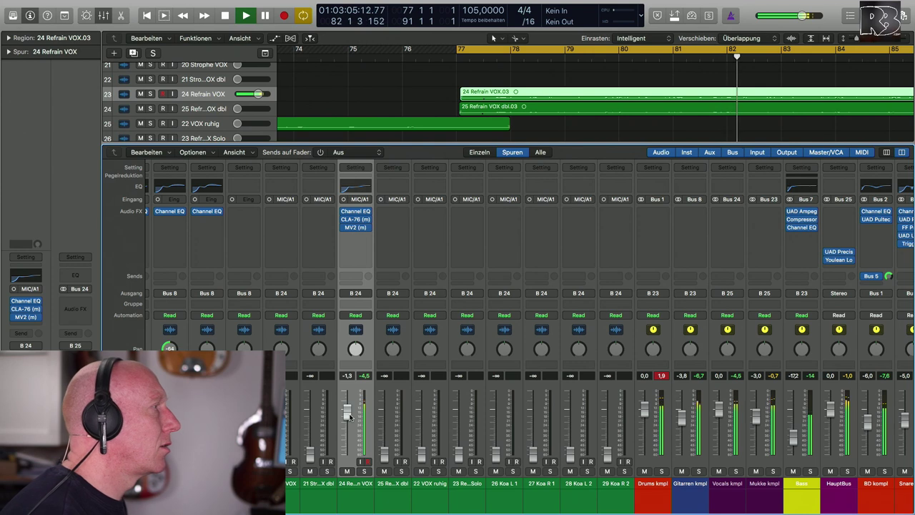
{"action": "scroll", "coordinate": [350, 417], "scroll_direction": "down", "scroll_amount": 3}
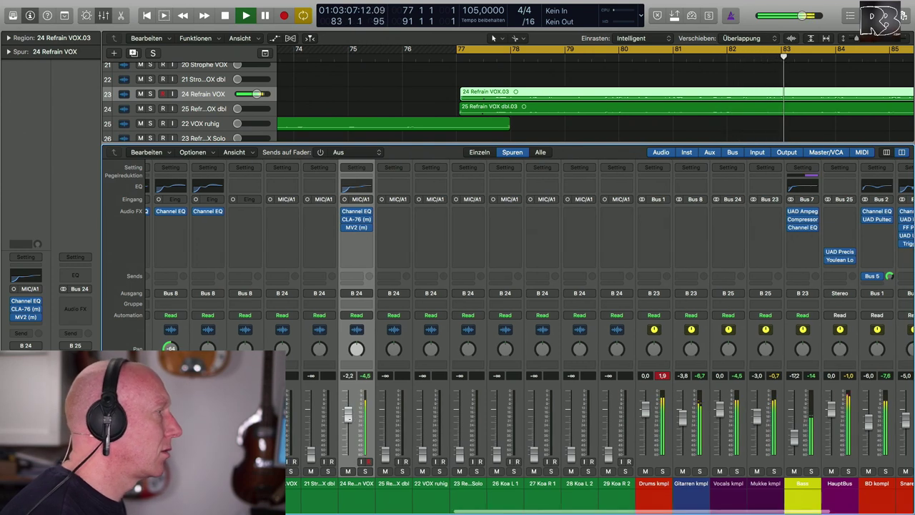
{"action": "scroll", "coordinate": [351, 420], "scroll_direction": "right", "scroll_amount": 1}
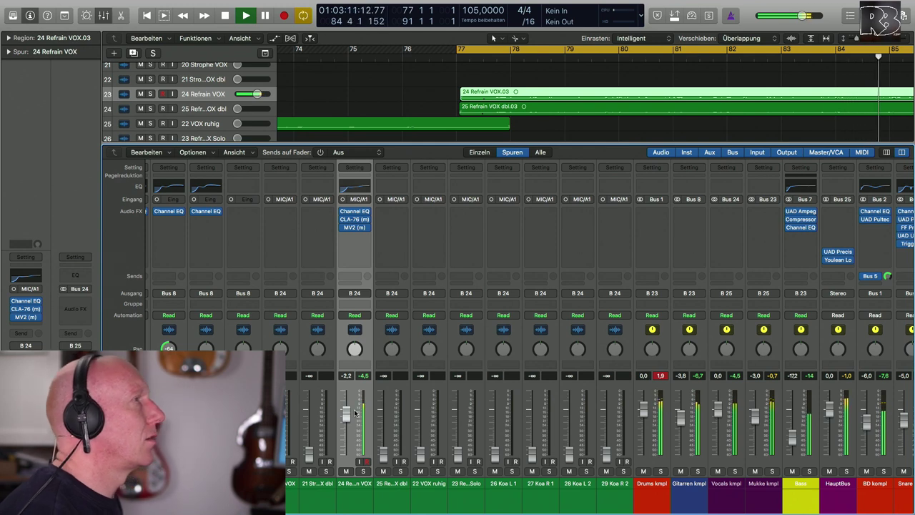
{"action": "key", "text": "space"}
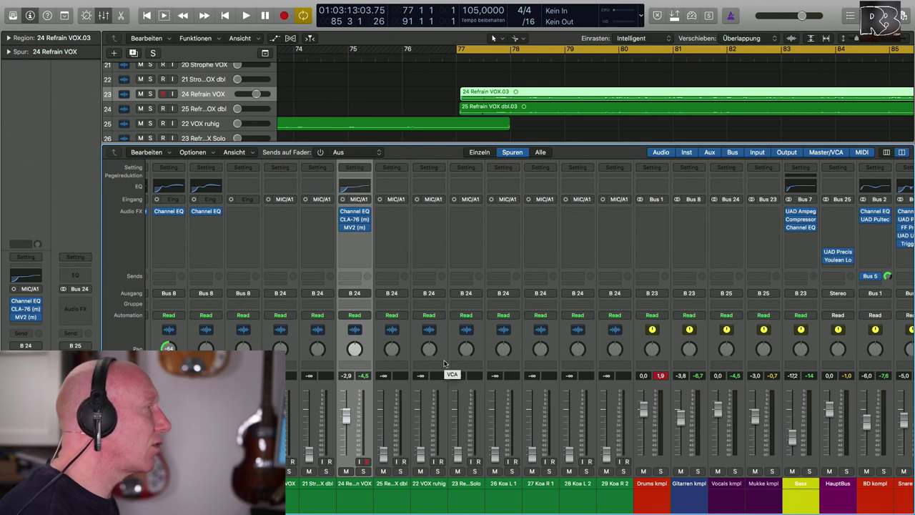
Add a Bus 13 send to 24 Refrain VOX and rename the new aux channel Vox Delay
{"action": "left_click", "coordinate": [355, 276]}
{"action": "mouse_move", "coordinate": [371, 334]}
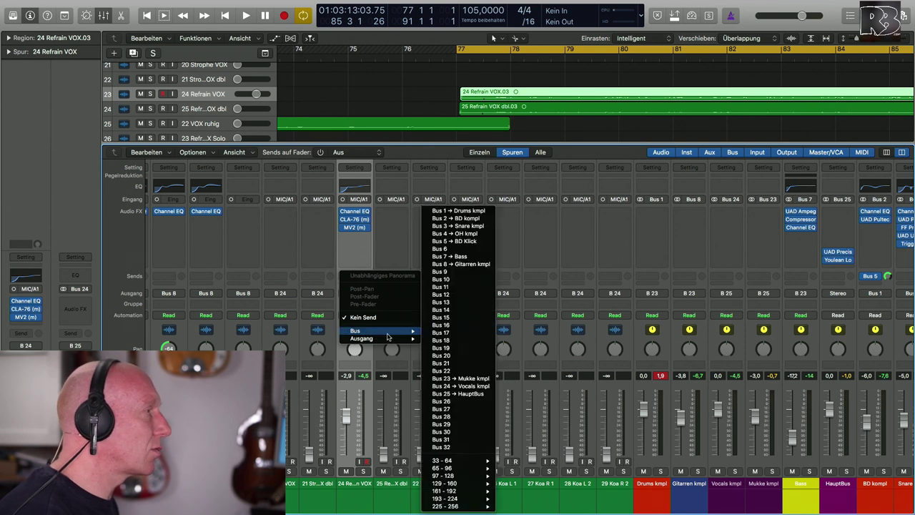
{"action": "left_click", "coordinate": [482, 303]}
{"action": "scroll", "coordinate": [715, 429], "scroll_direction": "right", "scroll_amount": 5}
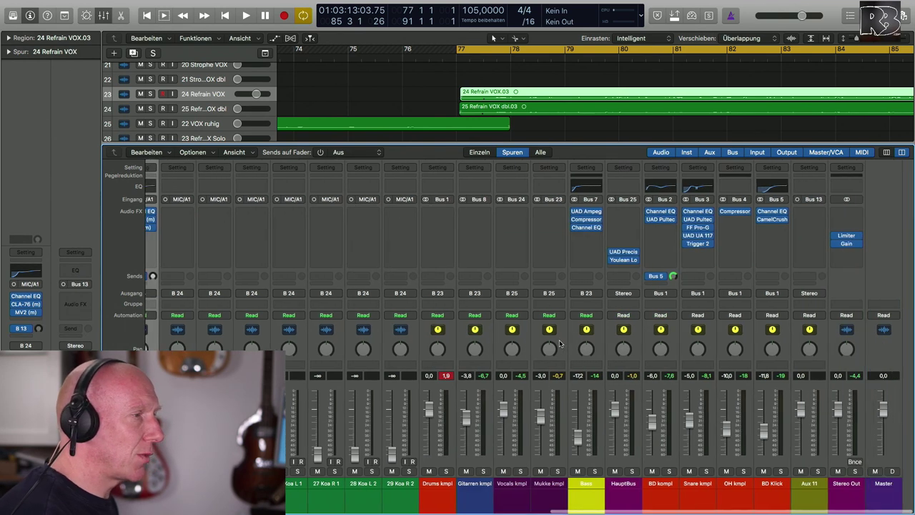
{"action": "double_click", "coordinate": [822, 483]}
{"action": "type", "text": "Vox Delay"}
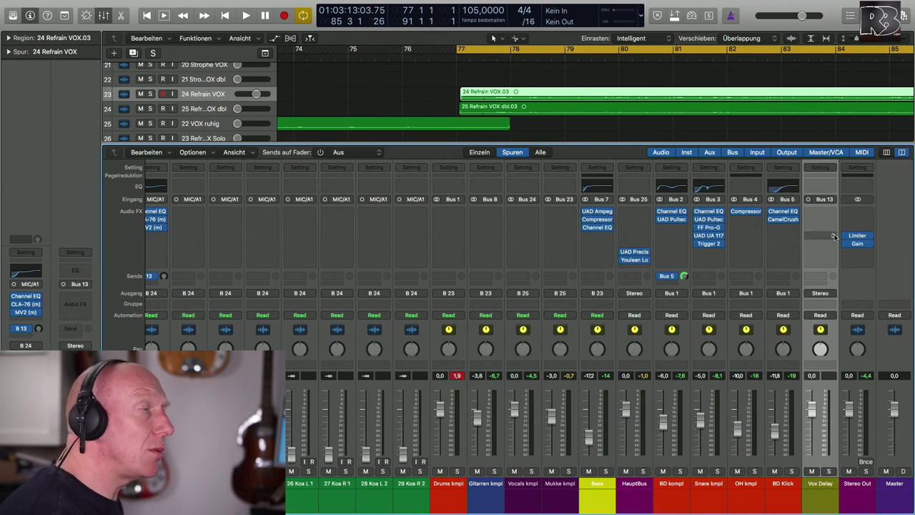
Insert a mono Waves H-Delay on the Vox Delay channel and place its window over the mixer
{"action": "left_click", "coordinate": [819, 211]}
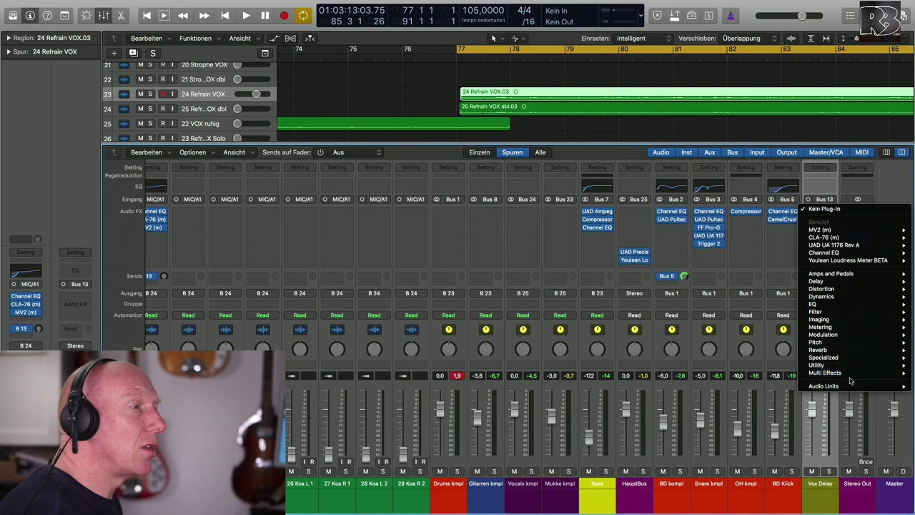
{"action": "mouse_move", "coordinate": [849, 386]}
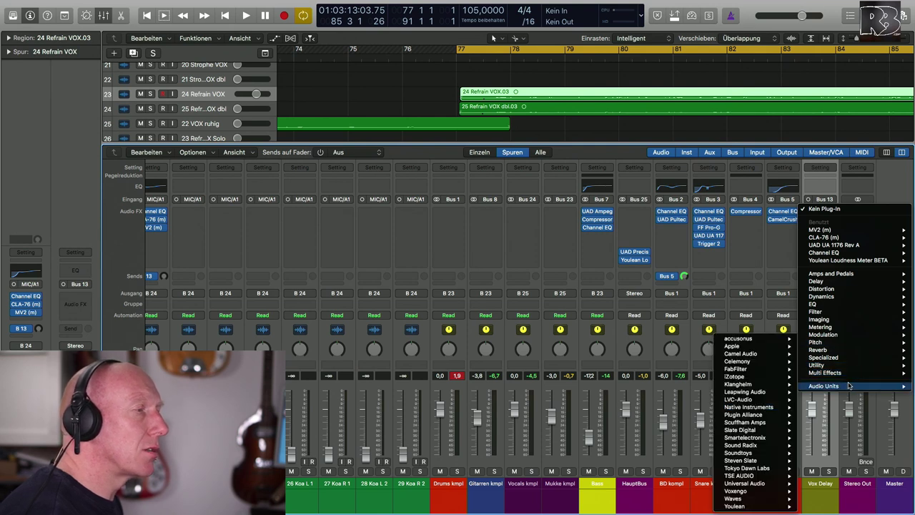
{"action": "mouse_move", "coordinate": [761, 500]}
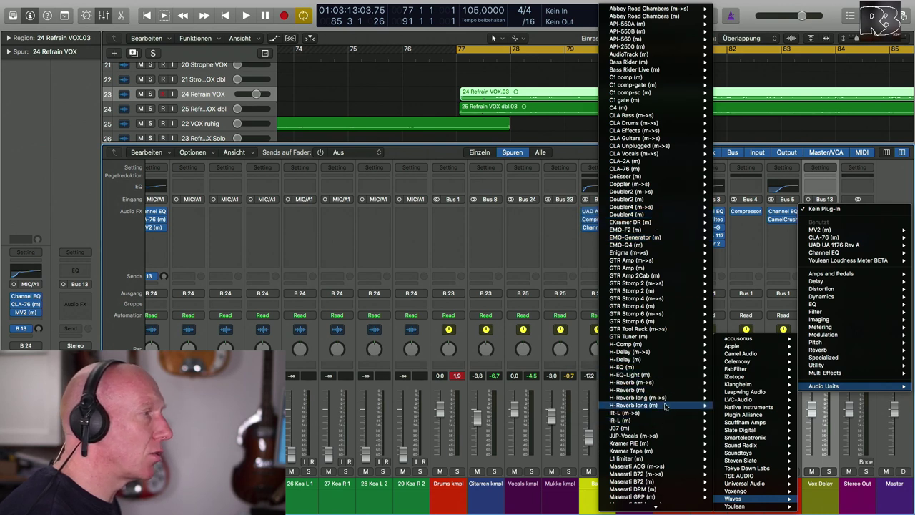
{"action": "mouse_move", "coordinate": [666, 392]}
{"action": "scroll", "coordinate": [667, 392], "scroll_direction": "down", "scroll_amount": 3}
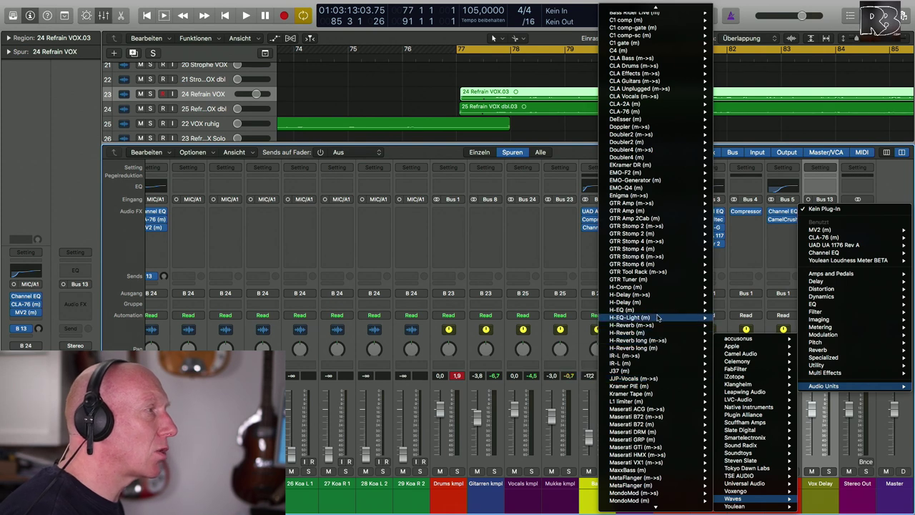
{"action": "mouse_move", "coordinate": [660, 297]}
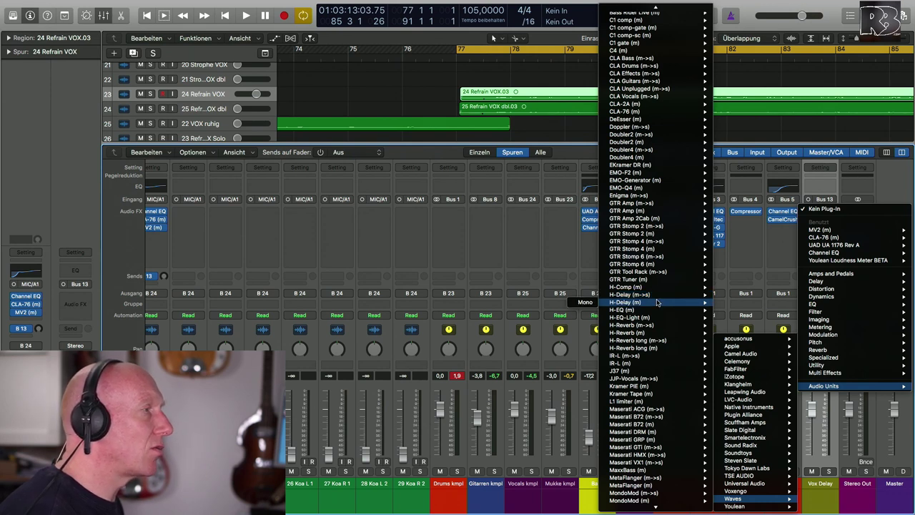
{"action": "left_click", "coordinate": [585, 302]}
{"action": "left_click_drag", "start_coordinate": [203, 21], "coordinate": [531, 181]}
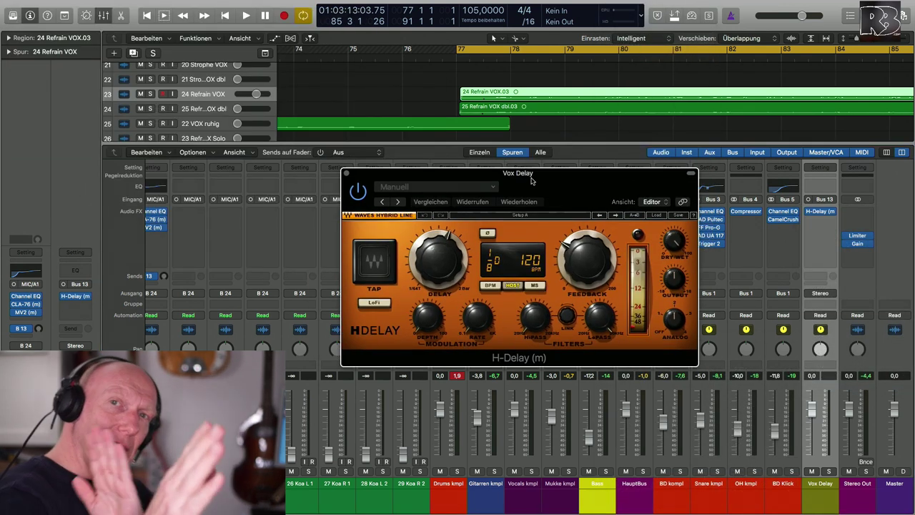
During playback, raise the Bus 13 send level of 24 Refrain VOX and reposition the H-Delay window over the mixer
{"action": "key", "text": "space"}
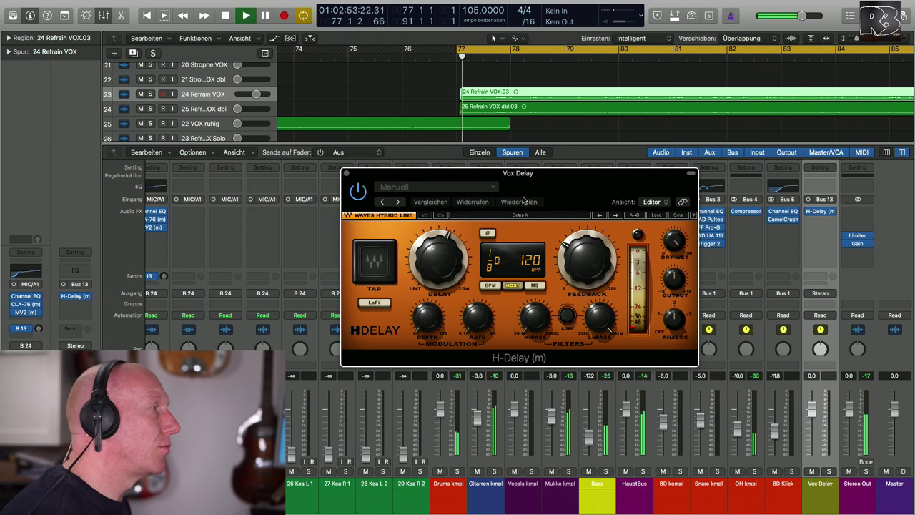
{"action": "left_click_drag", "start_coordinate": [581, 190], "coordinate": [537, 410]}
{"action": "scroll", "coordinate": [238, 277], "scroll_direction": "left", "scroll_amount": 2}
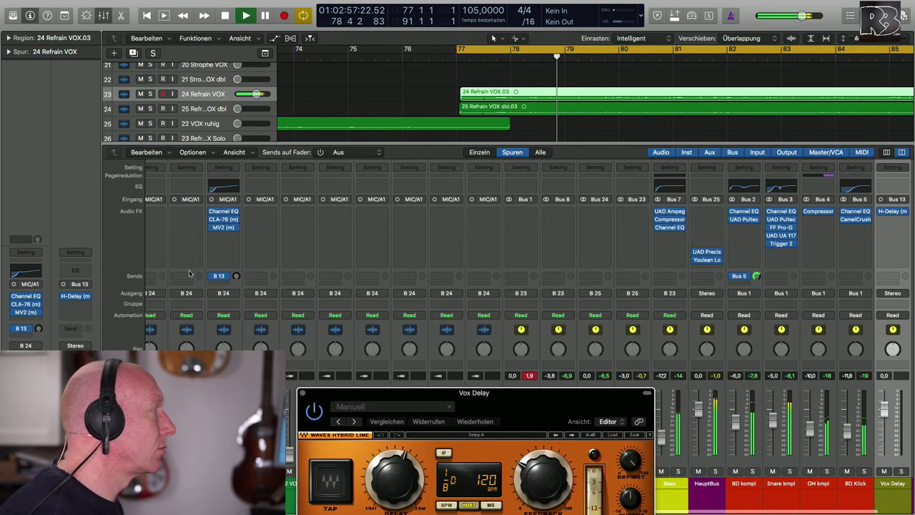
{"action": "left_click_drag", "start_coordinate": [237, 276], "coordinate": [237, 257]}
{"action": "left_click_drag", "start_coordinate": [506, 402], "coordinate": [496, 231]}
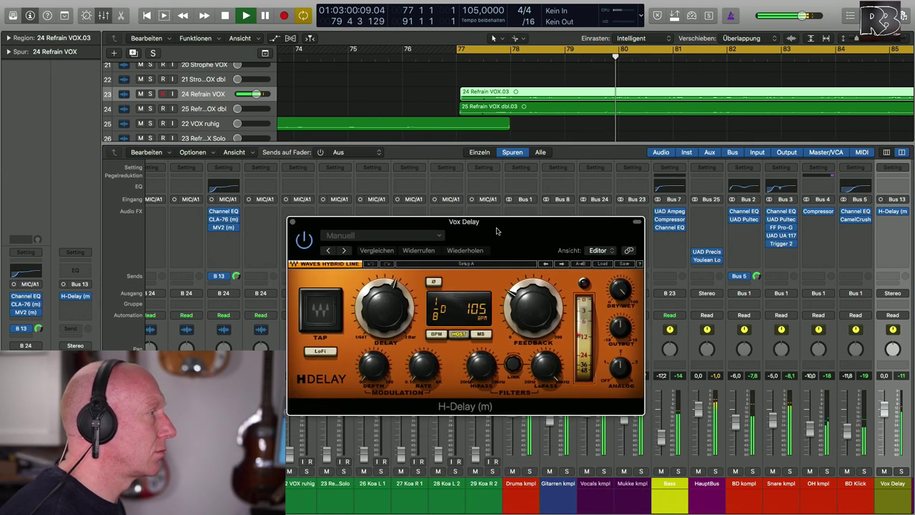
Audition a 1/4 delay time in the H-Delay during playback and settle on 1/8
{"action": "left_click", "coordinate": [397, 314]}
{"action": "left_click_drag", "start_coordinate": [397, 314], "coordinate": [397, 303]}
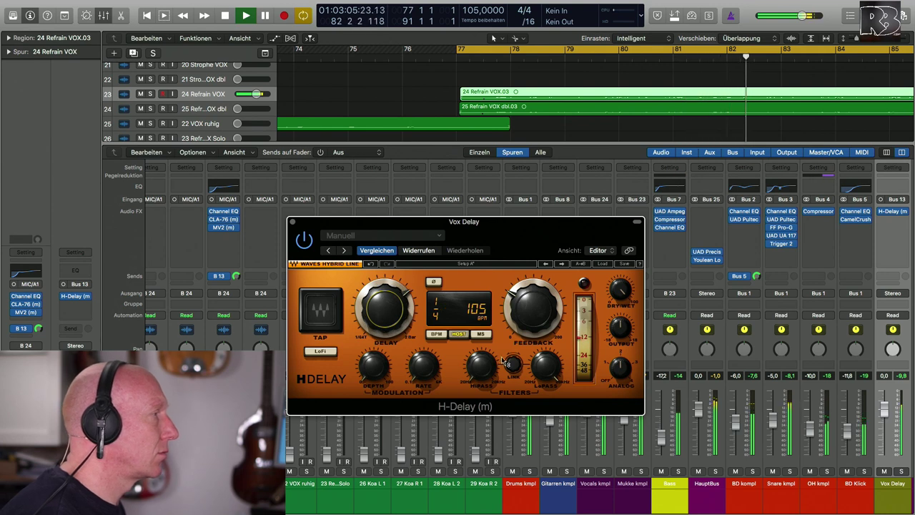
{"action": "left_click_drag", "start_coordinate": [398, 313], "coordinate": [385, 292]}
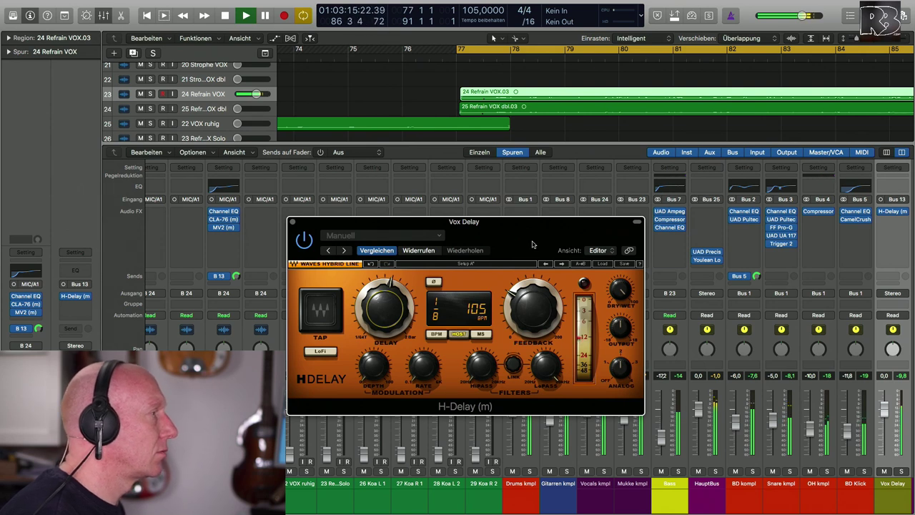
{"action": "key", "text": "space"}
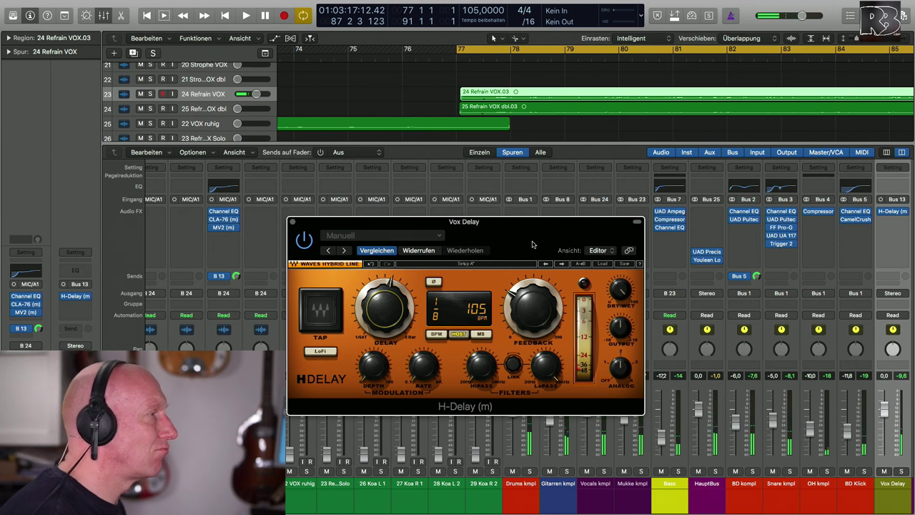
Load the H-Delay's Tape Delay factory preset, audition it in playback and close the plug-in
{"action": "left_click", "coordinate": [440, 236]}
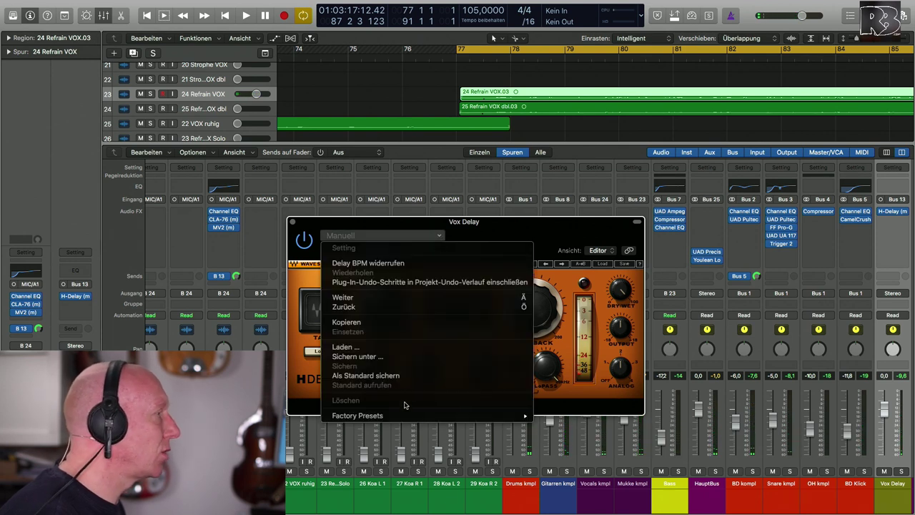
{"action": "mouse_move", "coordinate": [425, 419]}
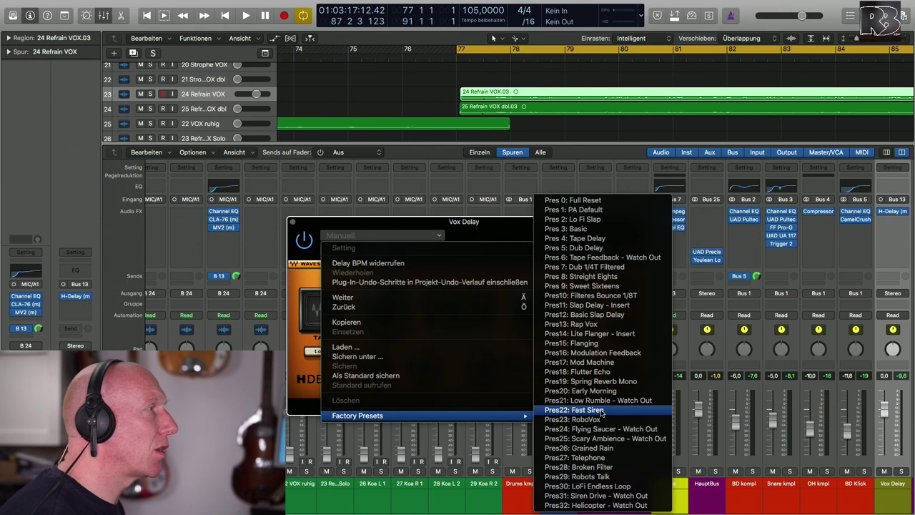
{"action": "left_click", "coordinate": [601, 238]}
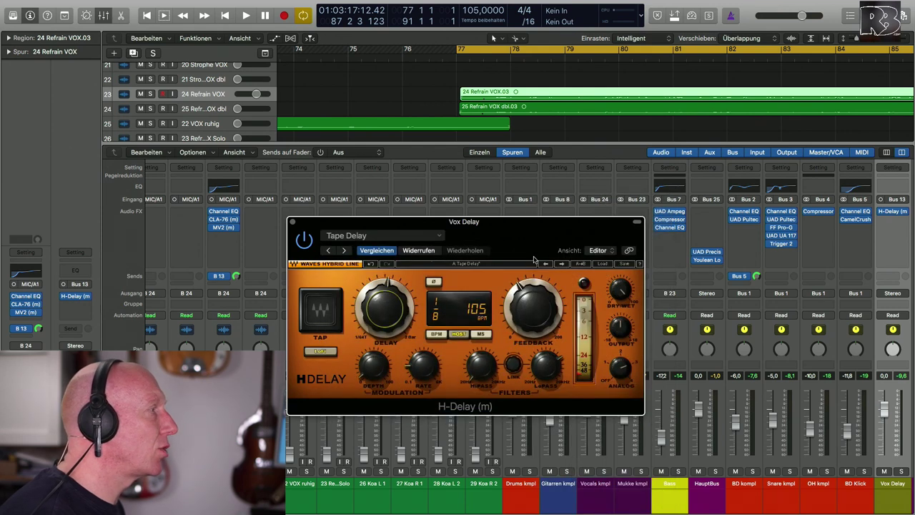
{"action": "key", "text": "space"}
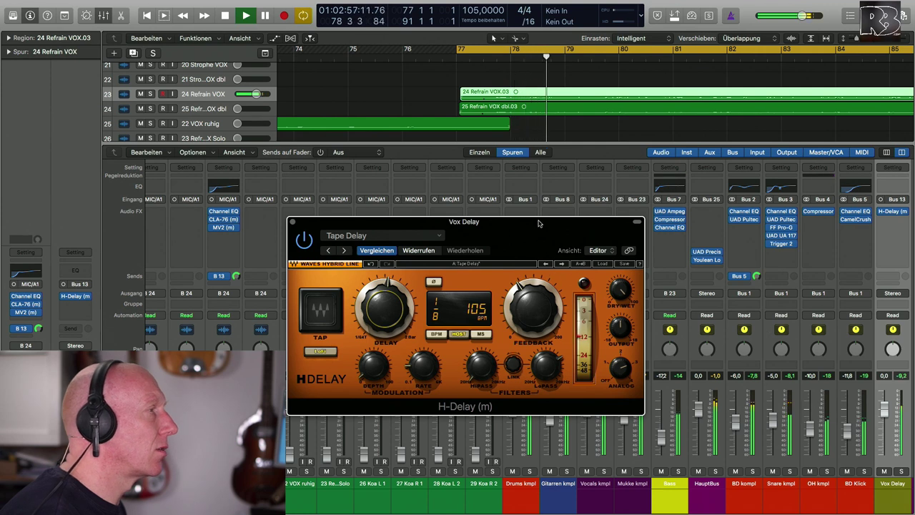
{"action": "left_click", "coordinate": [293, 223]}
Stop playback and colour the Vox Delay channel dark green
{"action": "scroll", "coordinate": [669, 387], "scroll_direction": "right", "scroll_amount": 2}
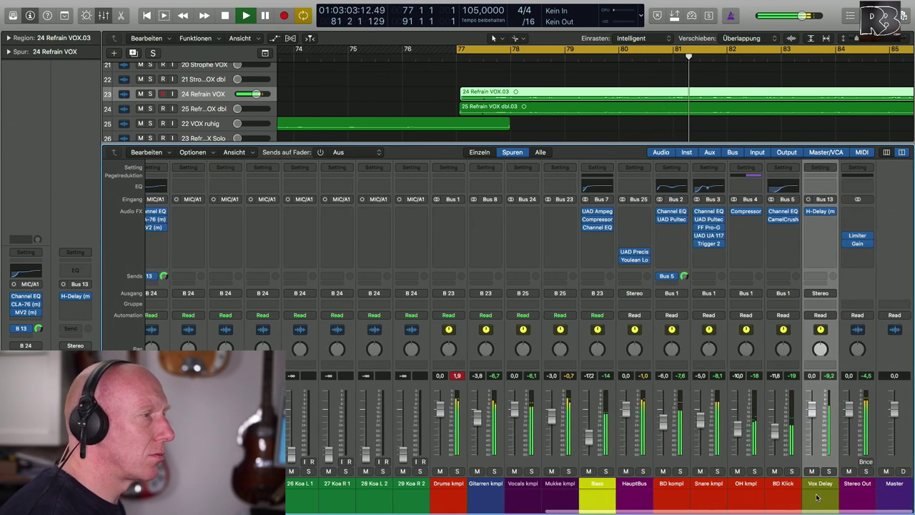
{"action": "key", "text": "space"}
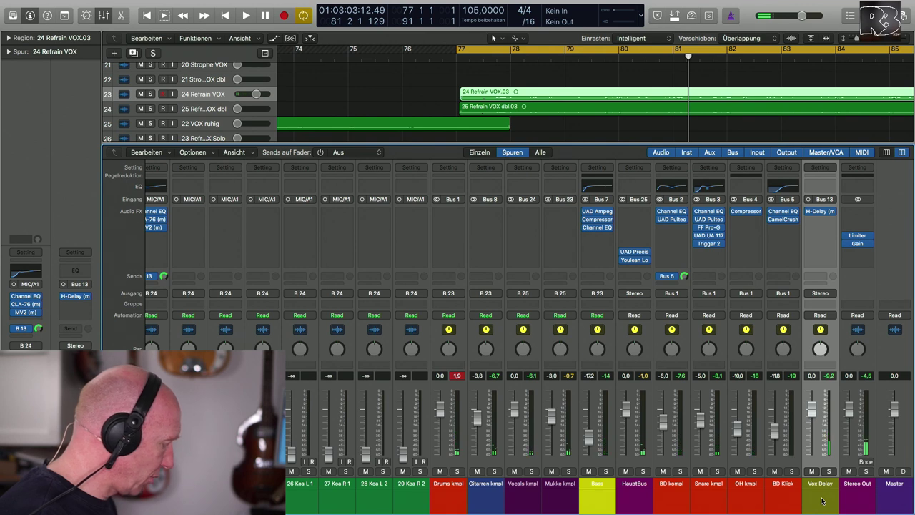
{"action": "left_click", "coordinate": [822, 500]}
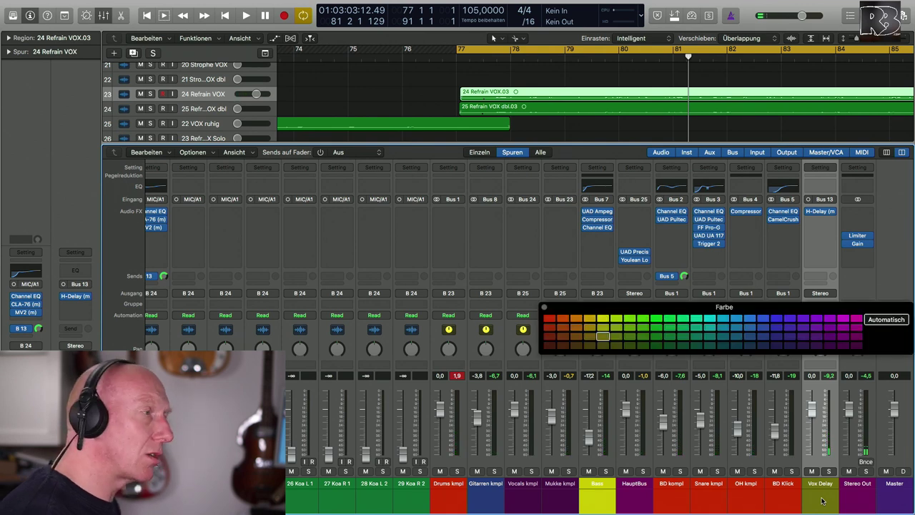
{"action": "left_click", "coordinate": [656, 346]}
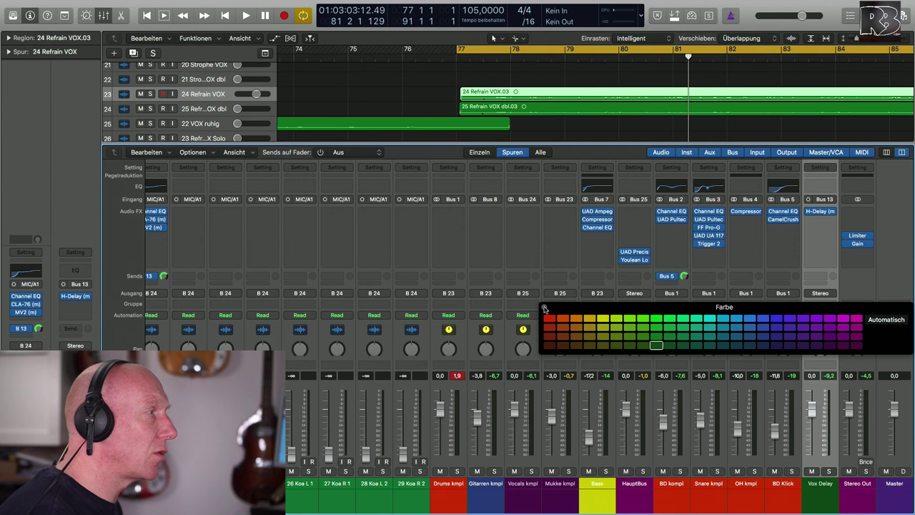
Check the H-Delay's feedback on Vox Delay, lower the channel's fader to -18.0 dB during playback and close the plug-in
{"action": "left_click", "coordinate": [545, 308]}
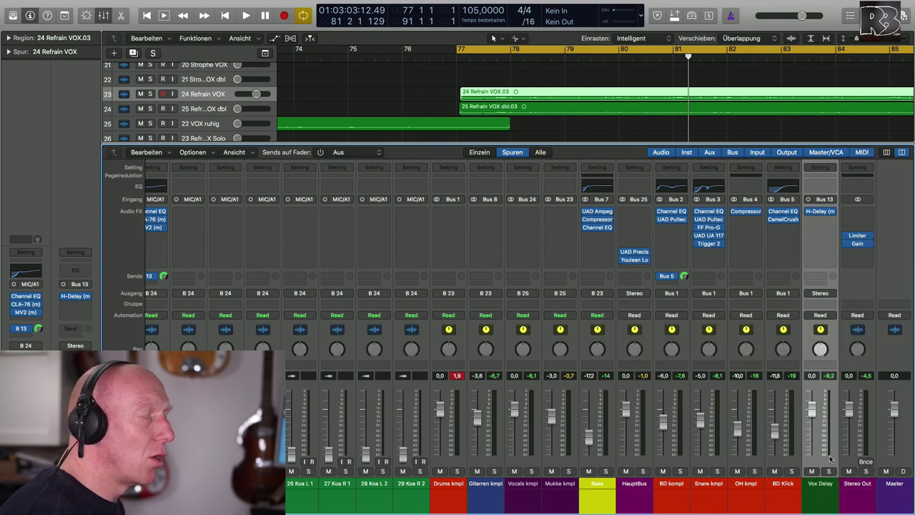
{"action": "left_click", "coordinate": [822, 213]}
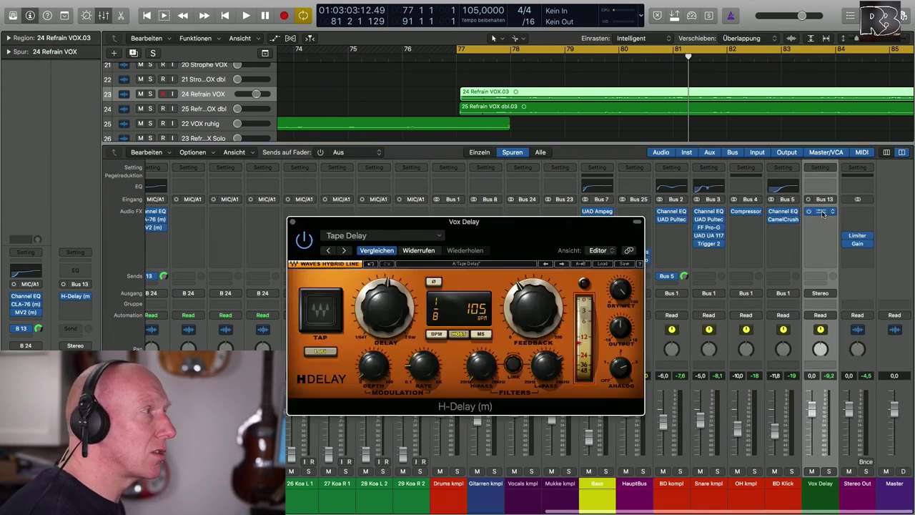
{"action": "left_click_drag", "start_coordinate": [560, 316], "coordinate": [559, 315]}
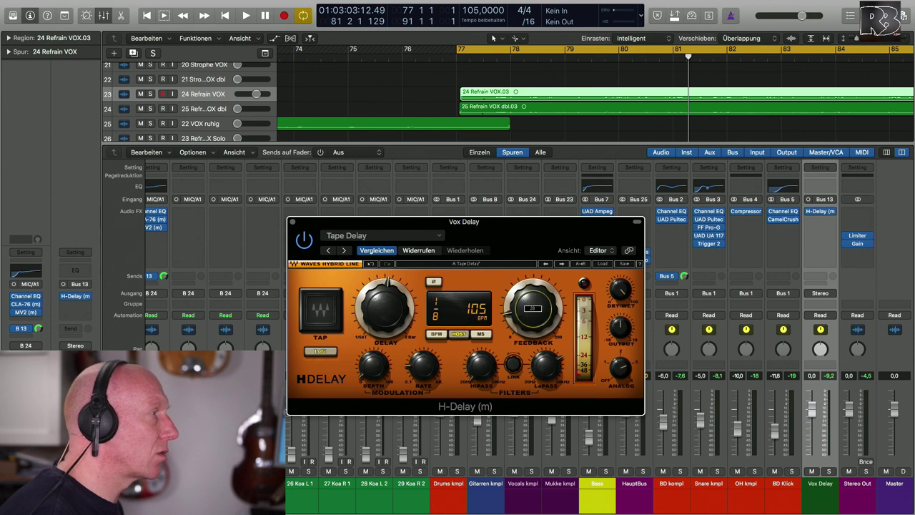
{"action": "key", "text": "space"}
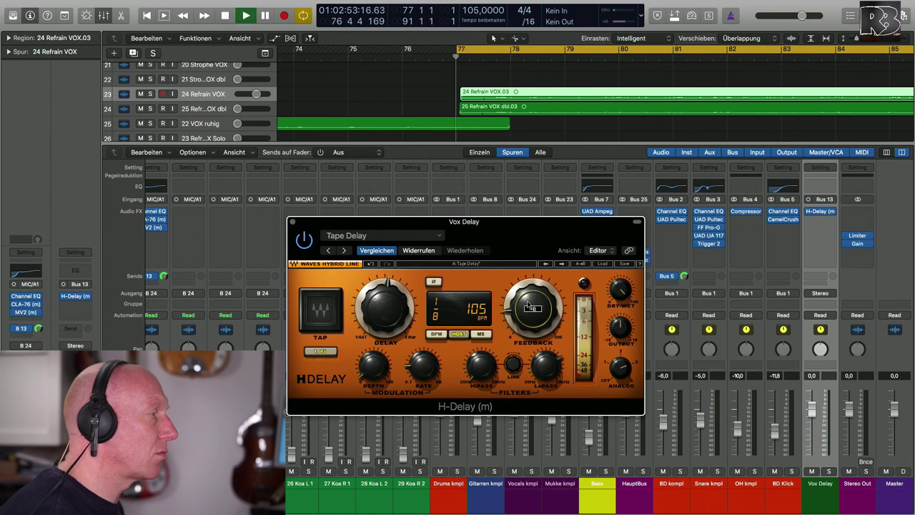
{"action": "left_click", "coordinate": [779, 359]}
{"action": "left_click_drag", "start_coordinate": [811, 429], "coordinate": [811, 442]}
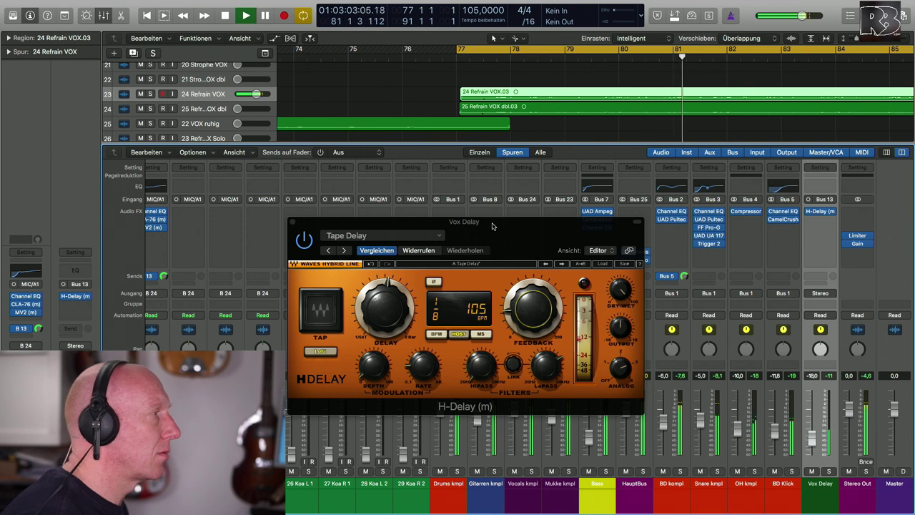
{"action": "left_click", "coordinate": [293, 221]}
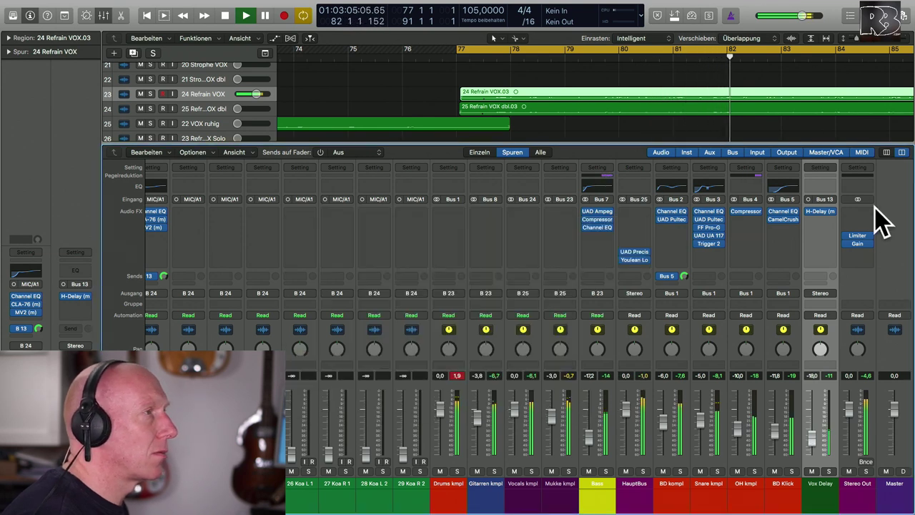
Insert a Channel EQ on Vox Delay and enable its low cut at 240 Hz during playback
{"action": "left_click", "coordinate": [819, 186]}
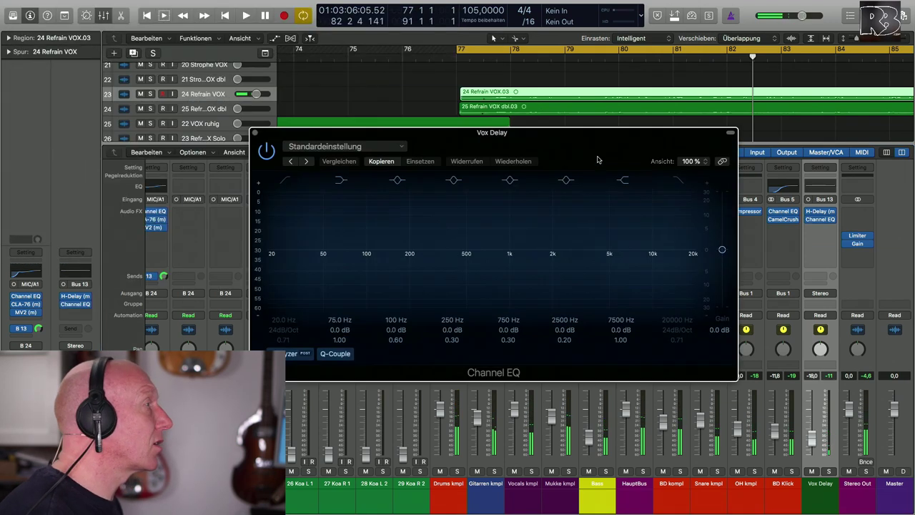
{"action": "left_click_drag", "start_coordinate": [214, 15], "coordinate": [495, 163]}
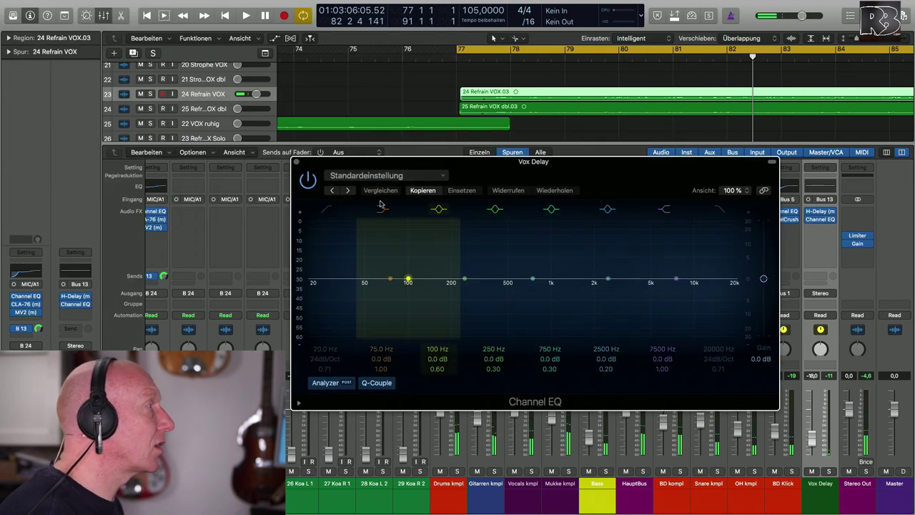
{"action": "left_click", "coordinate": [320, 210]}
{"action": "key", "text": "space"}
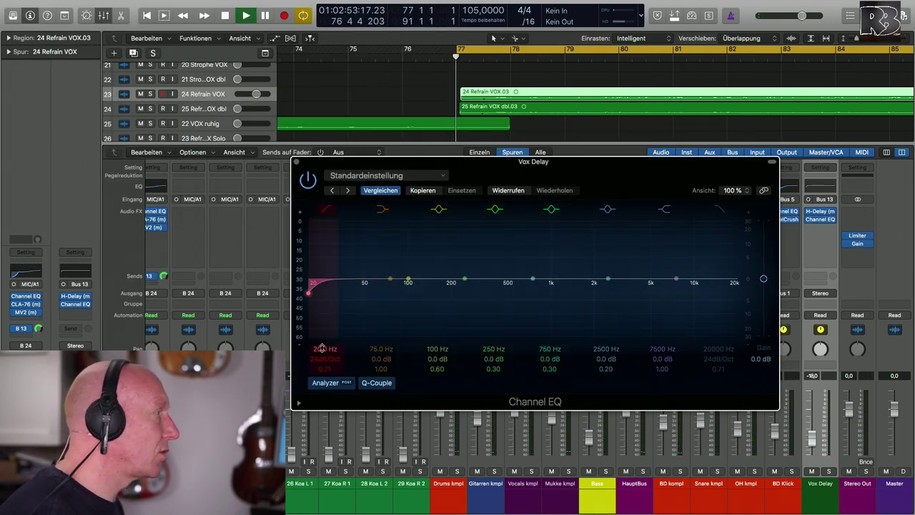
{"action": "left_click_drag", "start_coordinate": [325, 346], "coordinate": [325, 290]}
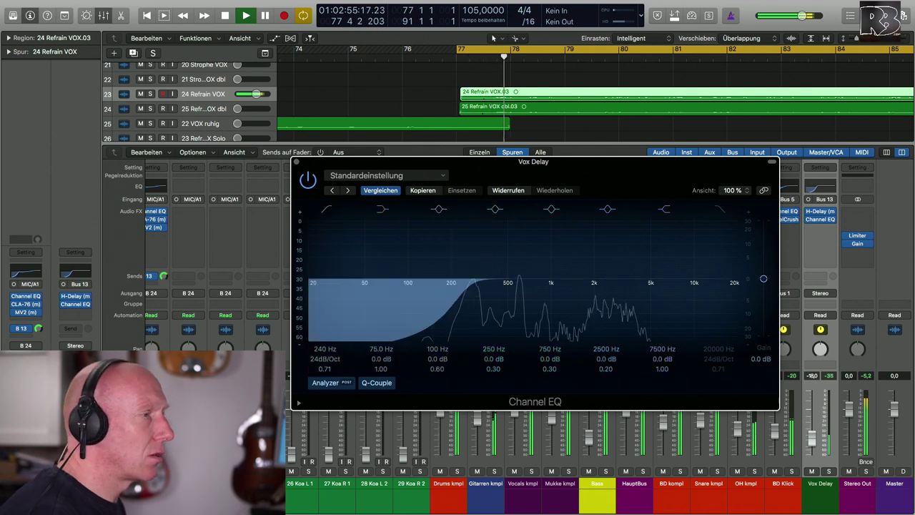
Solo Vox Delay, raise its fader to -4.2 dB and enable the Channel EQ's high cut at 3600 Hz
{"action": "left_click", "coordinate": [828, 472]}
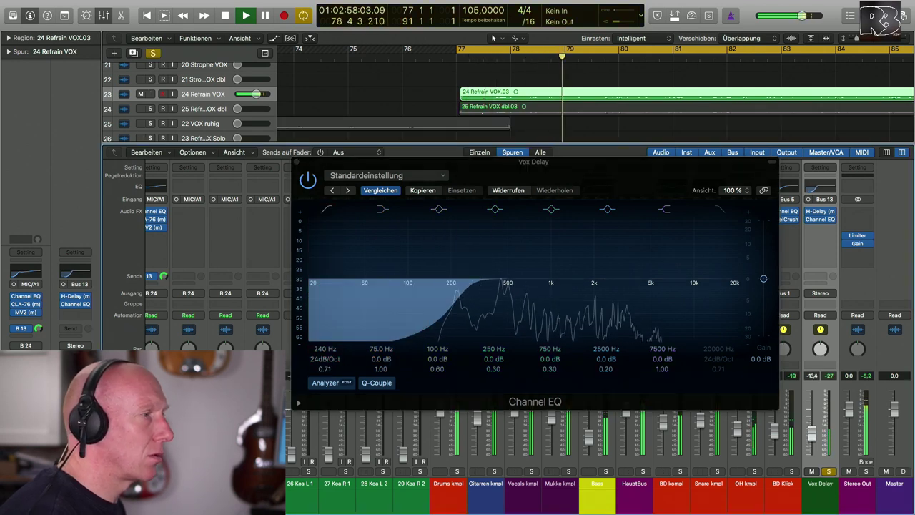
{"action": "left_click", "coordinate": [721, 210]}
{"action": "left_click_drag", "start_coordinate": [734, 282], "coordinate": [629, 293]}
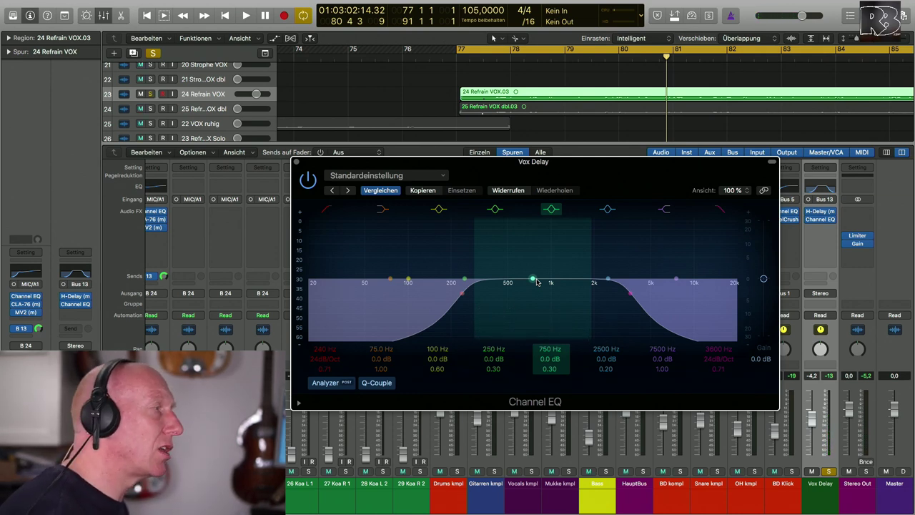
During playback, set the Channel EQ's 750 Hz bell band on Vox Delay to 345 Hz and -3.0 dB, and close the EQ
{"action": "key", "text": "space"}
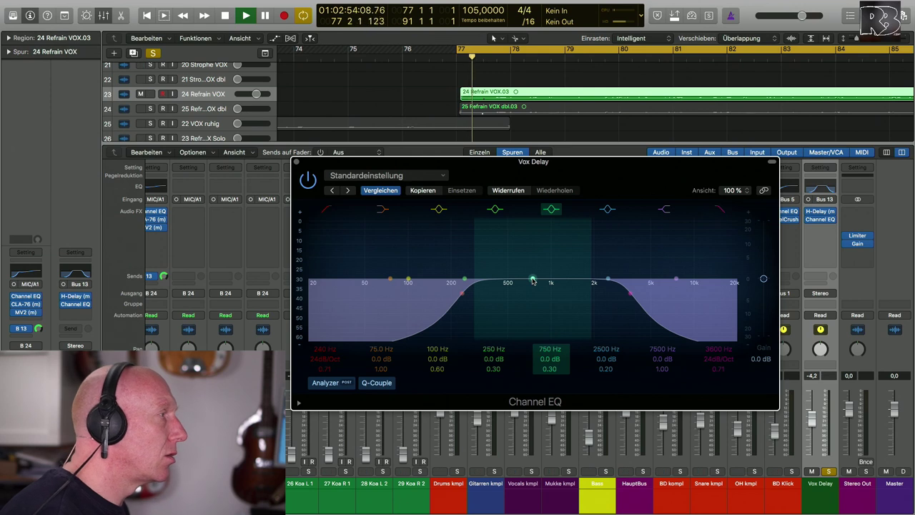
{"action": "left_click_drag", "start_coordinate": [533, 280], "coordinate": [481, 289]}
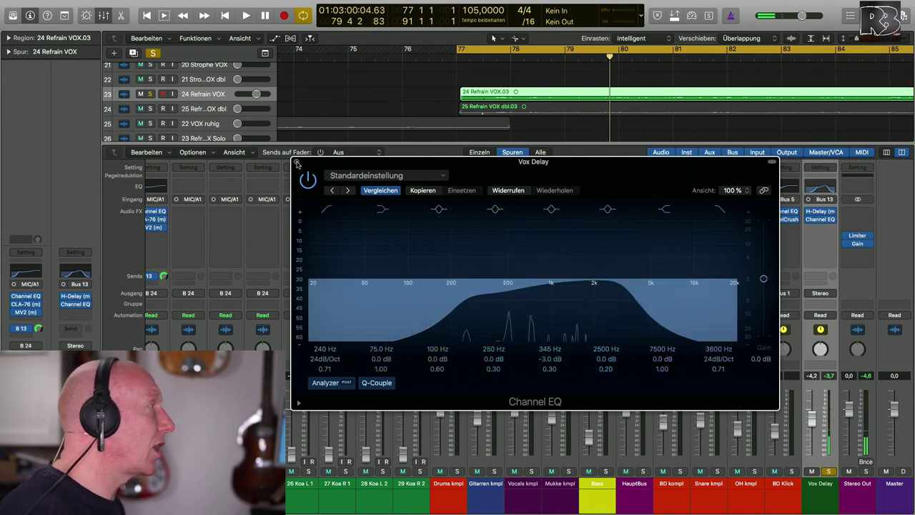
{"action": "key", "text": "super+w"}
Unsolo Vox Delay and lower its fader to -14.2 dB while listening in the full mix
{"action": "key", "text": "space"}
{"action": "left_click", "coordinate": [829, 471]}
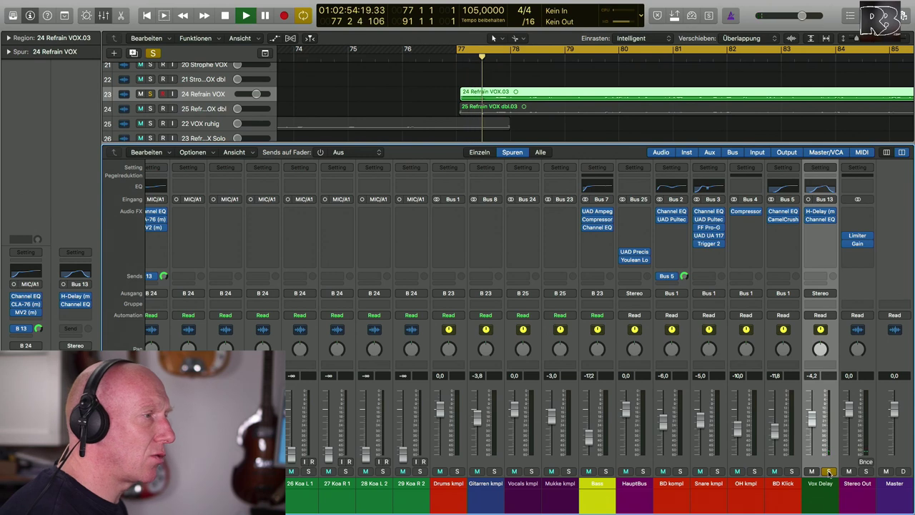
{"action": "left_click_drag", "start_coordinate": [811, 421], "coordinate": [811, 435]}
{"action": "left_click_drag", "start_coordinate": [814, 476], "coordinate": [811, 466]}
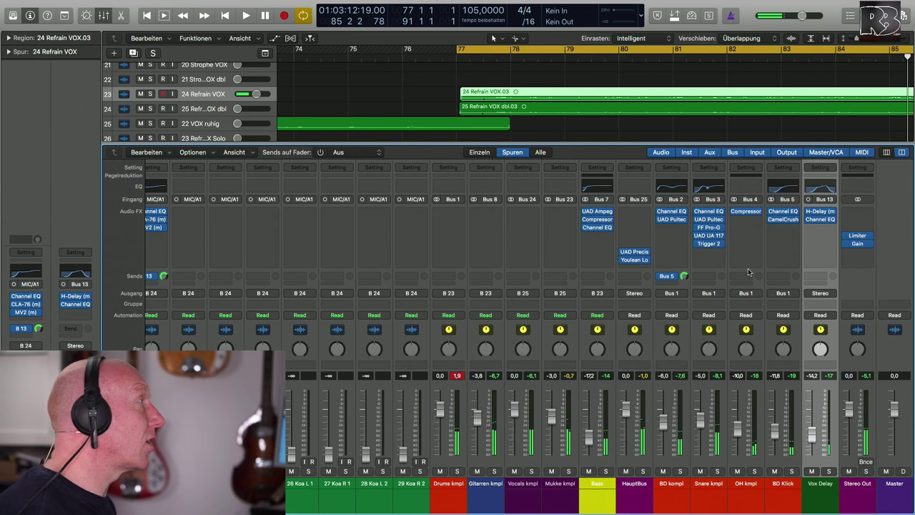
Add a second send to Bus 14 on 24 Refrain VOX and raise its send level
{"action": "scroll", "coordinate": [571, 301], "scroll_direction": "left", "scroll_amount": 10}
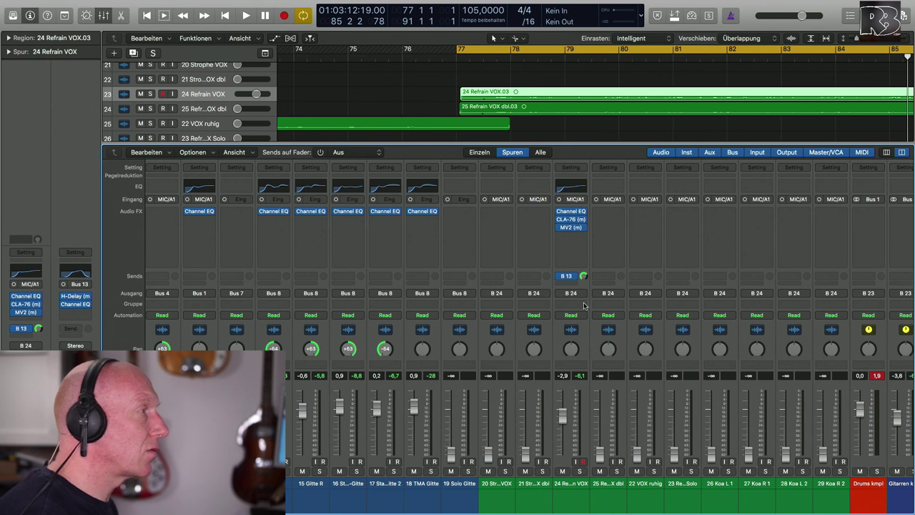
{"action": "scroll", "coordinate": [581, 302], "scroll_direction": "left", "scroll_amount": 1}
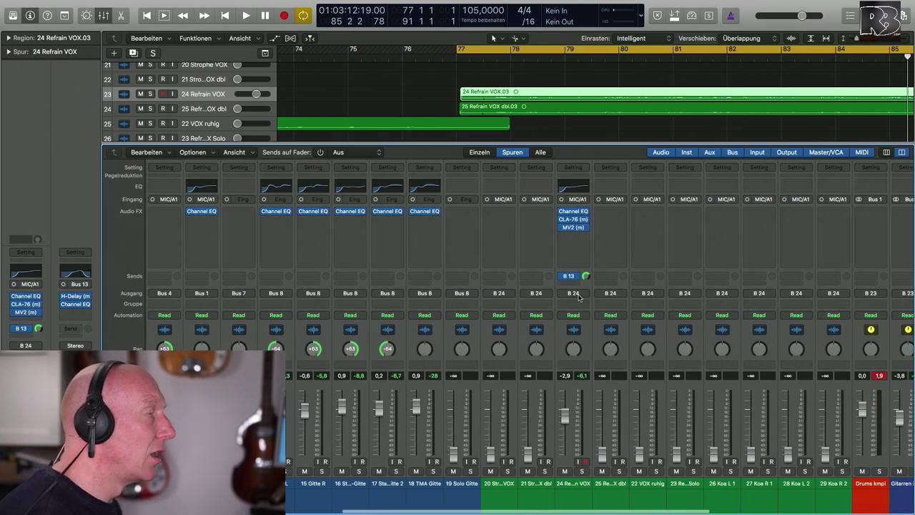
{"action": "scroll", "coordinate": [579, 297], "scroll_direction": "left", "scroll_amount": 2}
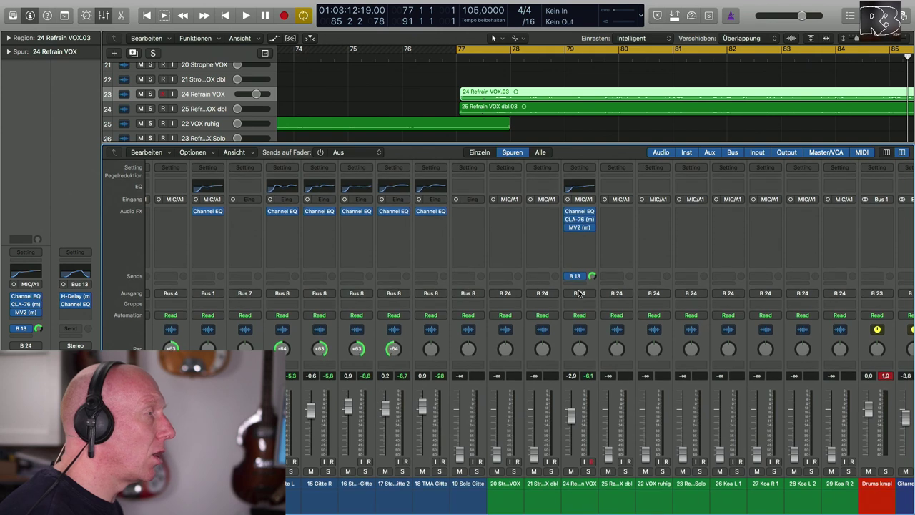
{"action": "left_click", "coordinate": [582, 286]}
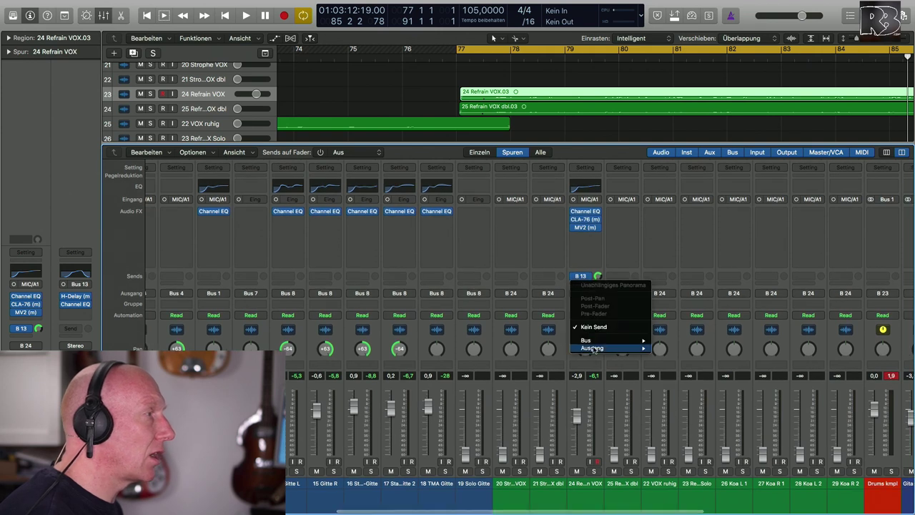
{"action": "mouse_move", "coordinate": [600, 340]}
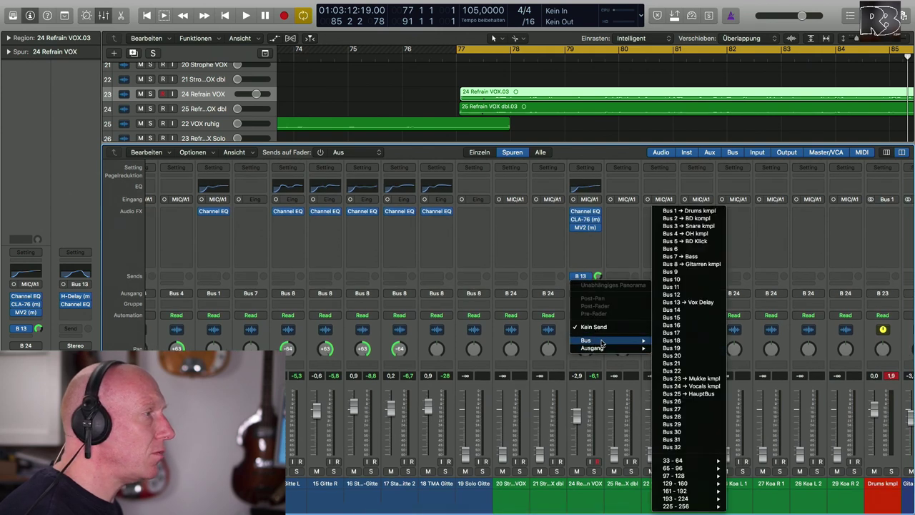
{"action": "left_click", "coordinate": [696, 310]}
{"action": "scroll", "coordinate": [502, 323], "scroll_direction": "right", "scroll_amount": 10}
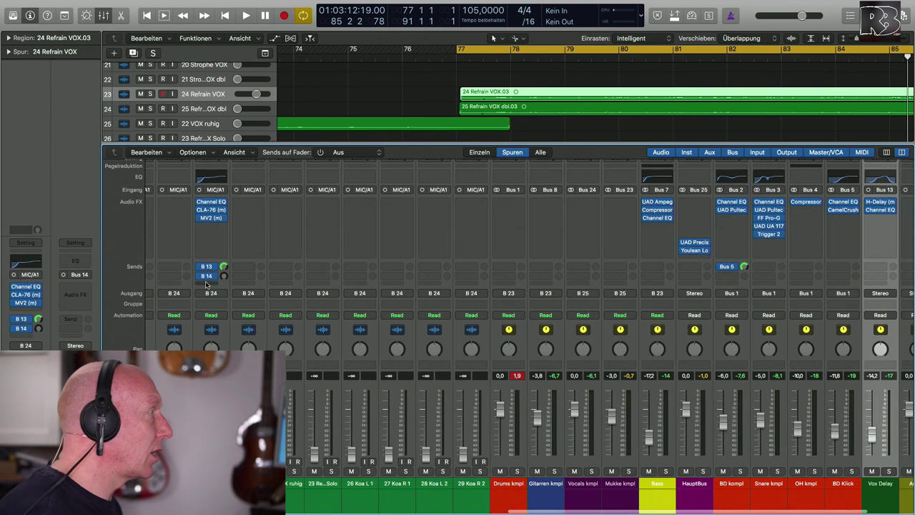
{"action": "scroll", "coordinate": [398, 315], "scroll_direction": "right", "scroll_amount": 3}
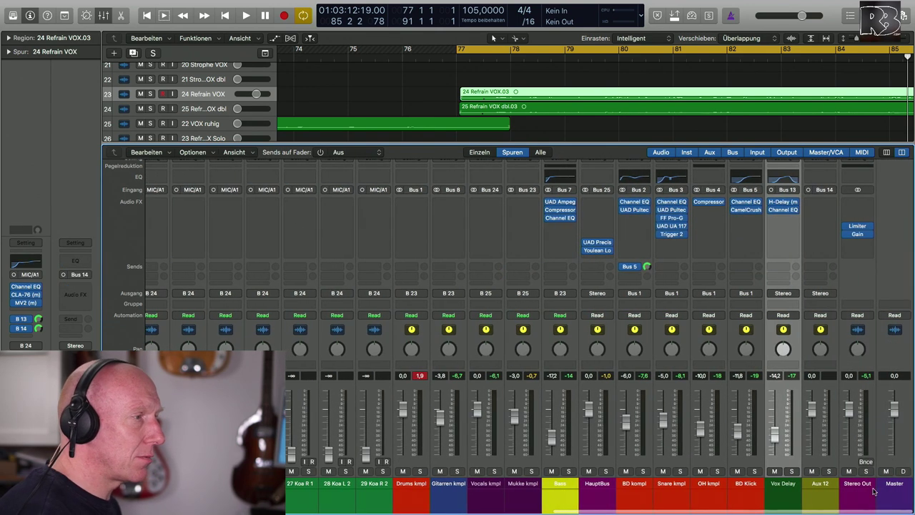
Colour the new Bus 14 aux channel dark green and rename it Vox Plate
{"action": "left_click", "coordinate": [817, 491]}
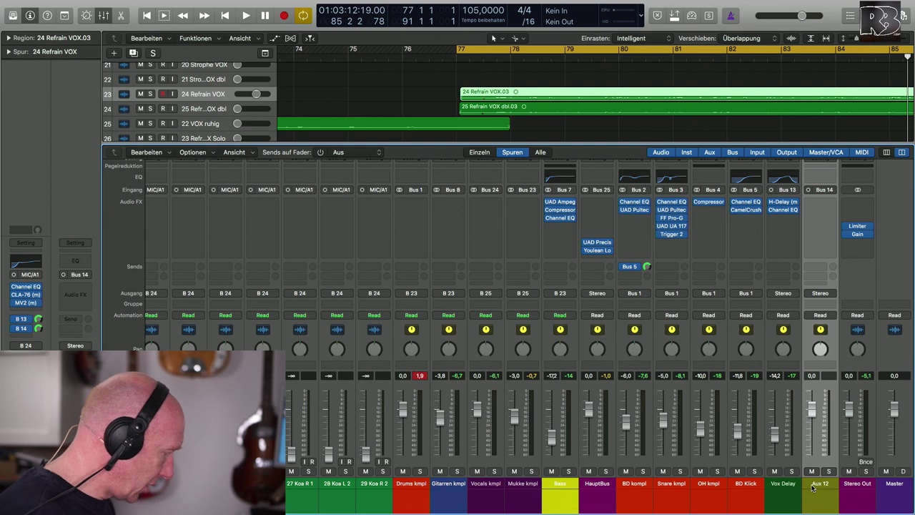
{"action": "right_click", "coordinate": [812, 488]}
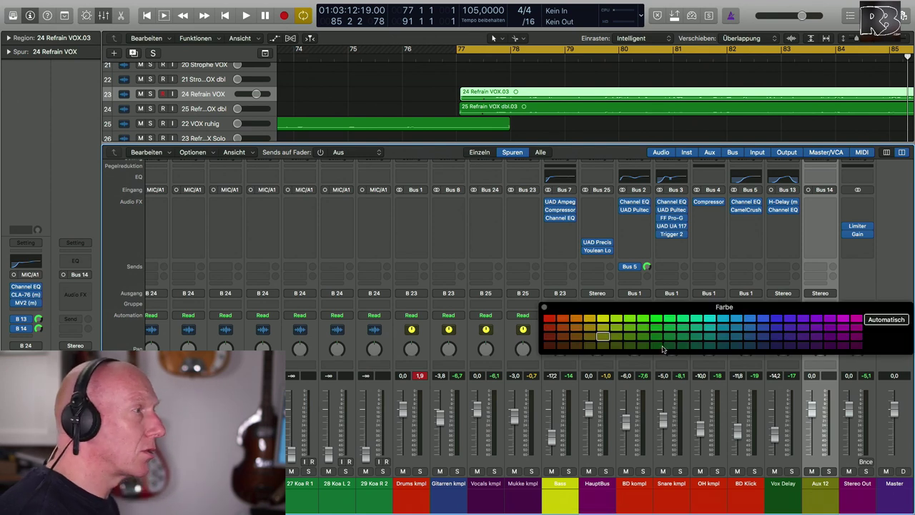
{"action": "left_click", "coordinate": [666, 346]}
{"action": "left_click", "coordinate": [545, 309]}
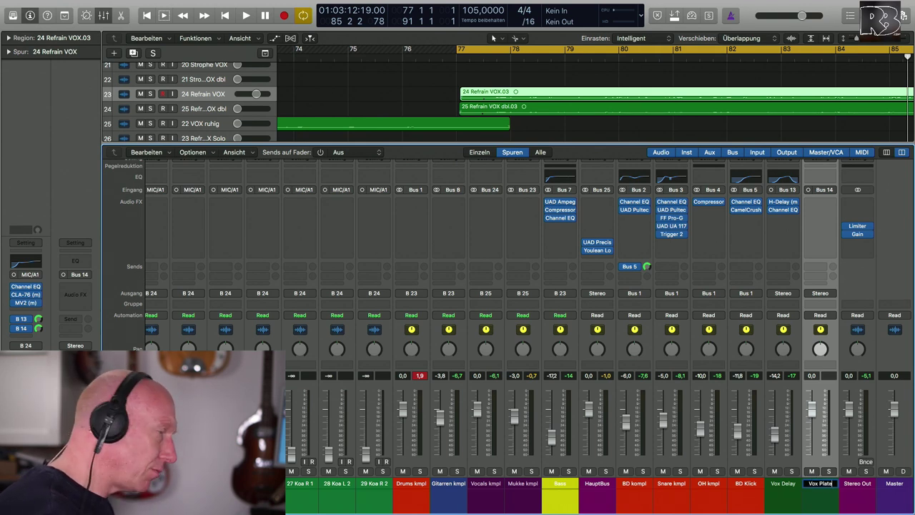
Insert the Universal Audio UAD EMT 140 plate reverb on the Vox Plate channel
{"action": "left_click", "coordinate": [827, 207]}
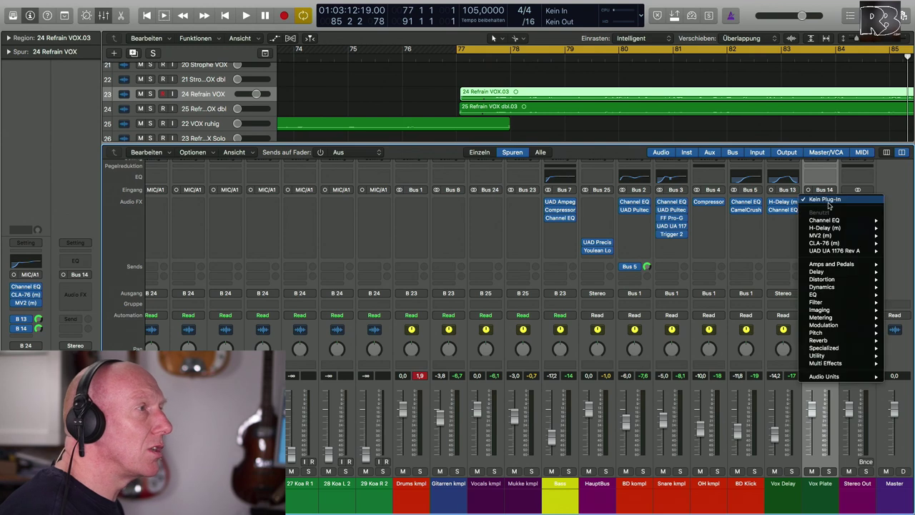
{"action": "mouse_move", "coordinate": [826, 373]}
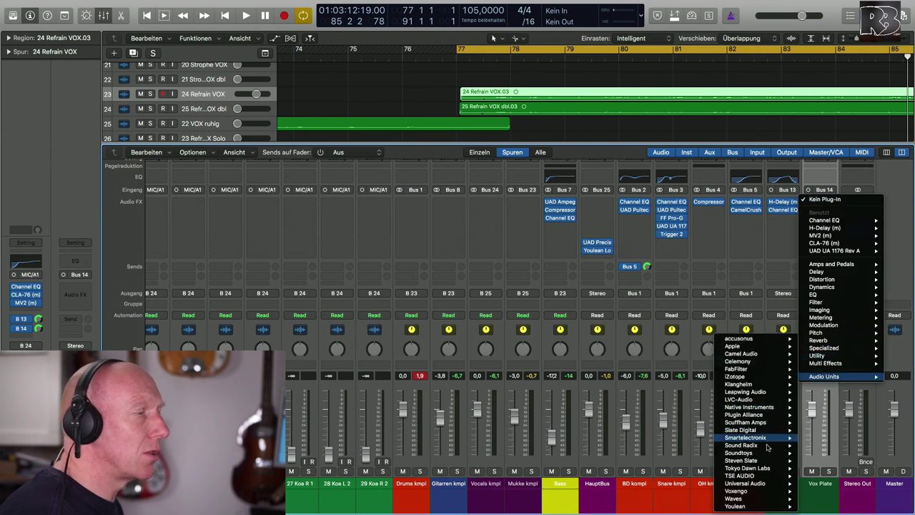
{"action": "mouse_move", "coordinate": [757, 485]}
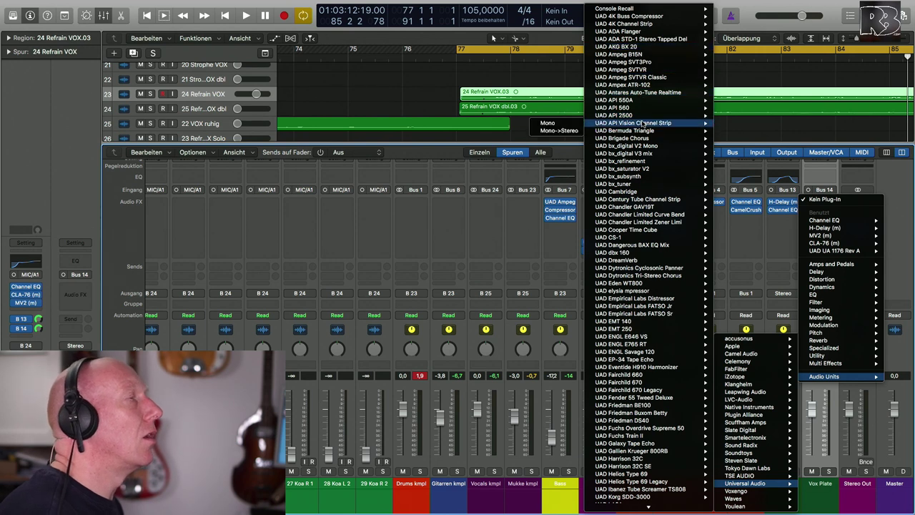
{"action": "mouse_move", "coordinate": [642, 116]}
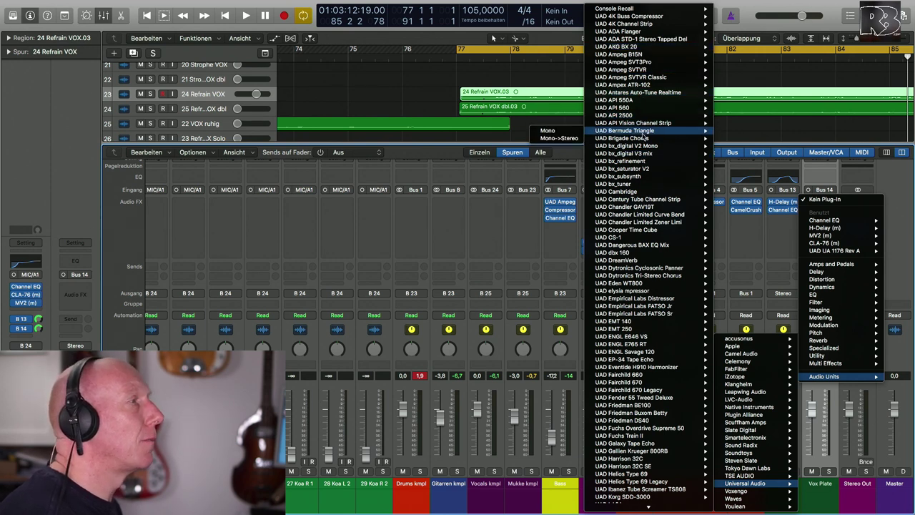
{"action": "mouse_move", "coordinate": [639, 246]}
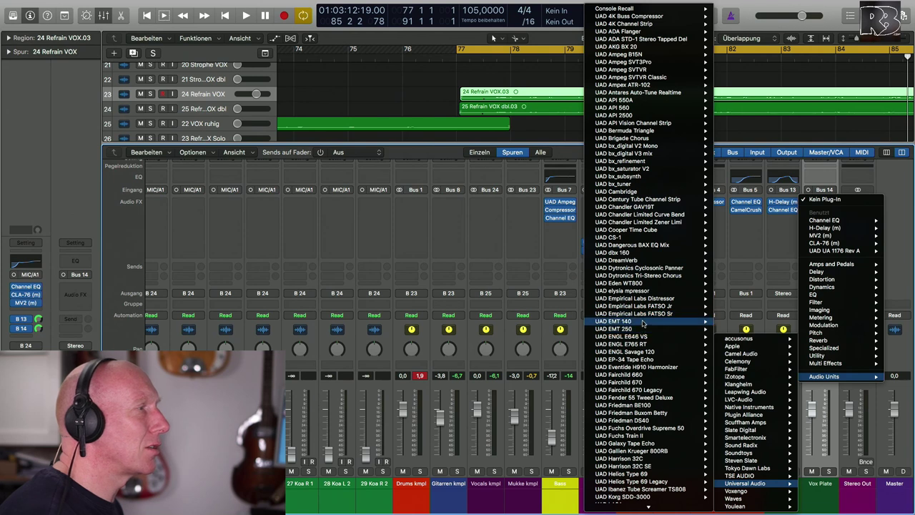
{"action": "mouse_move", "coordinate": [643, 323]}
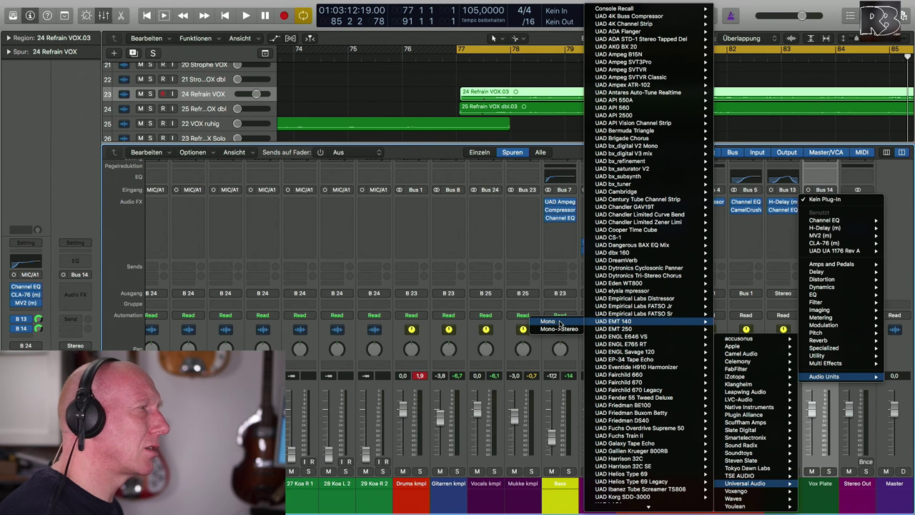
{"action": "left_click", "coordinate": [560, 324]}
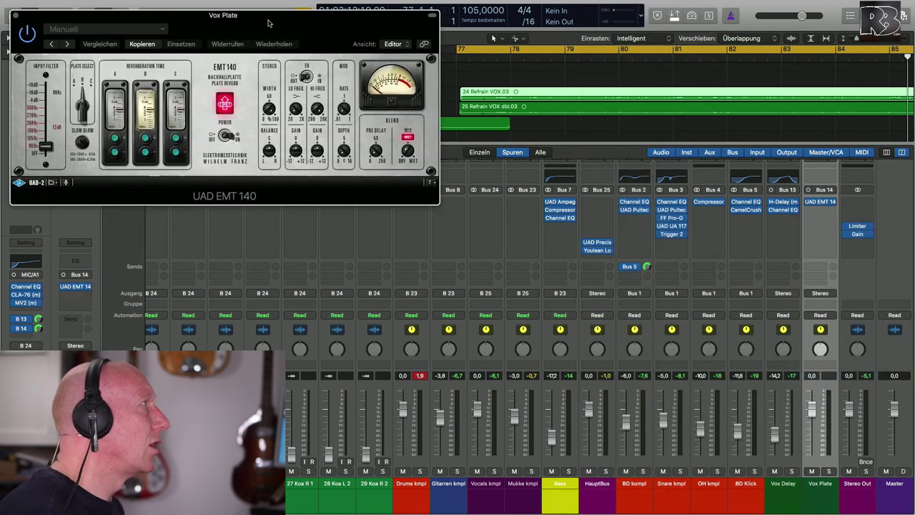
Move the EMT 140 window over the mixer and open its preset list
{"action": "left_click_drag", "start_coordinate": [269, 24], "coordinate": [672, 196]}
{"action": "left_click", "coordinate": [567, 203]}
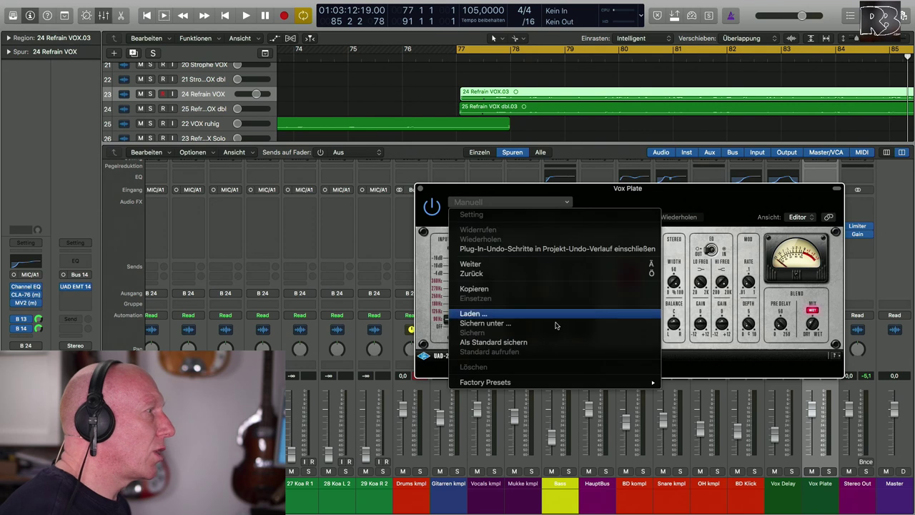
Load the factory preset The Plant Plate B in the Vox Plate reverb and play back the refrain
{"action": "mouse_move", "coordinate": [554, 381]}
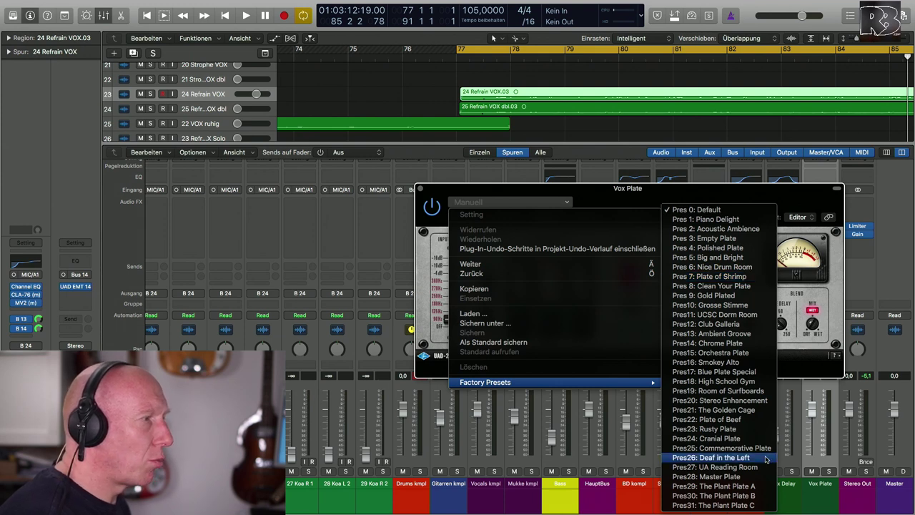
{"action": "left_click", "coordinate": [749, 496]}
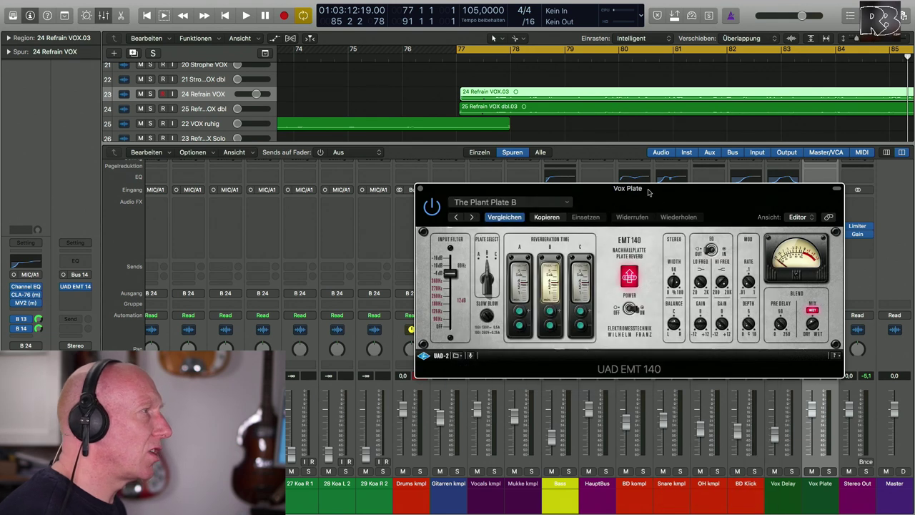
{"action": "left_click_drag", "start_coordinate": [651, 190], "coordinate": [523, 165]}
{"action": "key", "text": "space"}
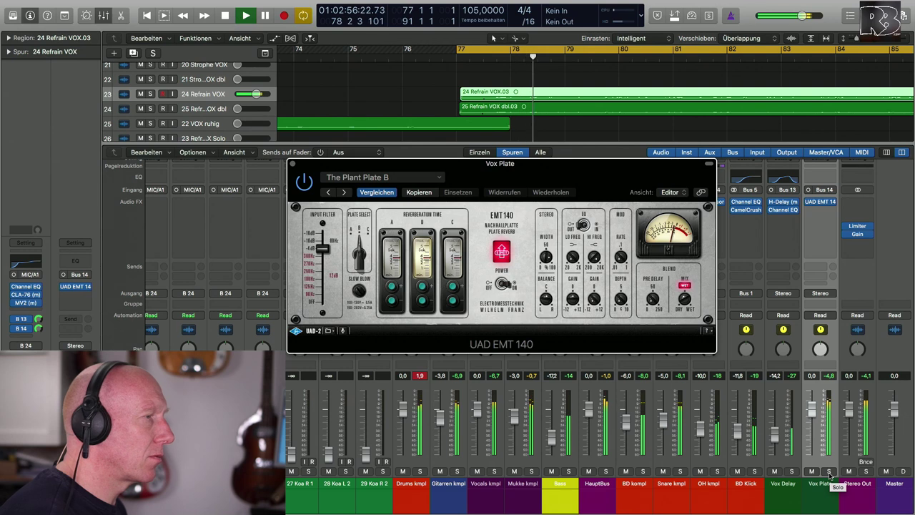
{"action": "key", "text": "space"}
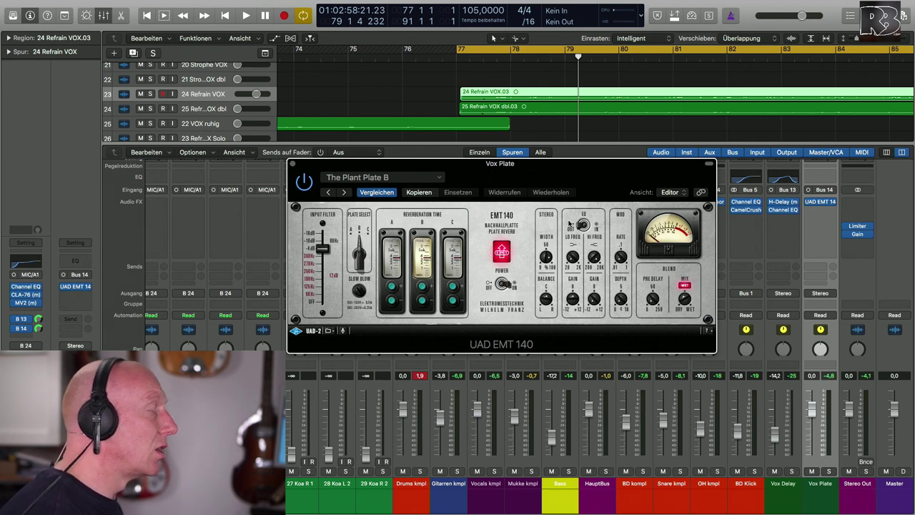
Audition reverb plates C and A during playback, keep plate A, and lower the Vox Plate channel fader to -18.0 dB
{"action": "key", "text": "space"}
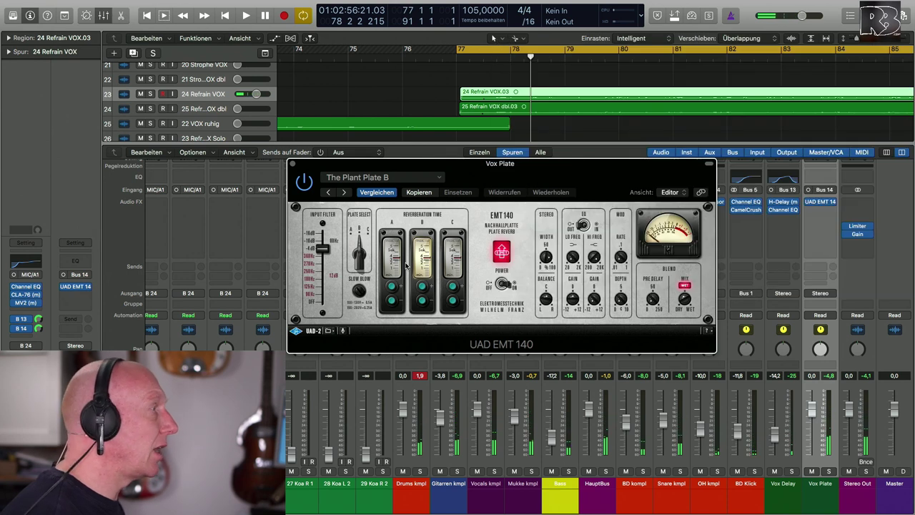
{"action": "key", "text": "space"}
{"action": "left_click_drag", "start_coordinate": [359, 255], "coordinate": [340, 220]}
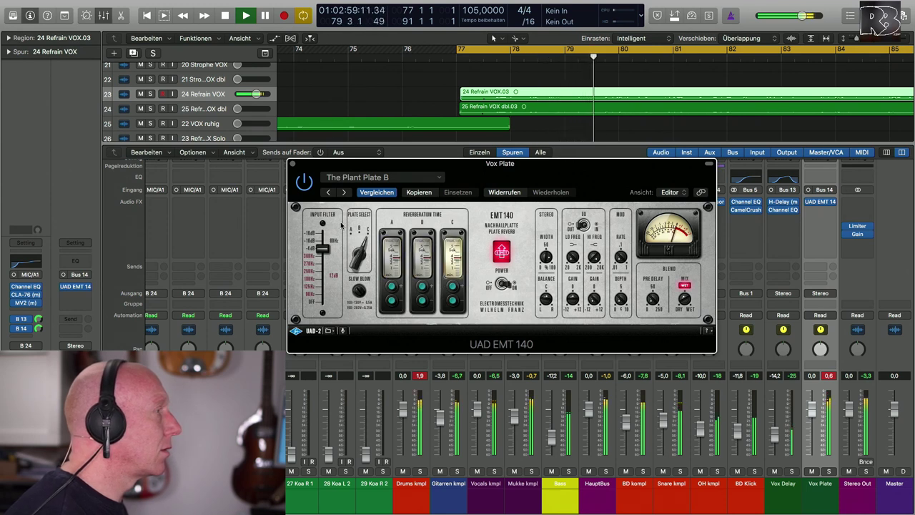
{"action": "key", "text": "space"}
{"action": "left_click_drag", "start_coordinate": [355, 254], "coordinate": [355, 271]}
{"action": "key", "text": "space"}
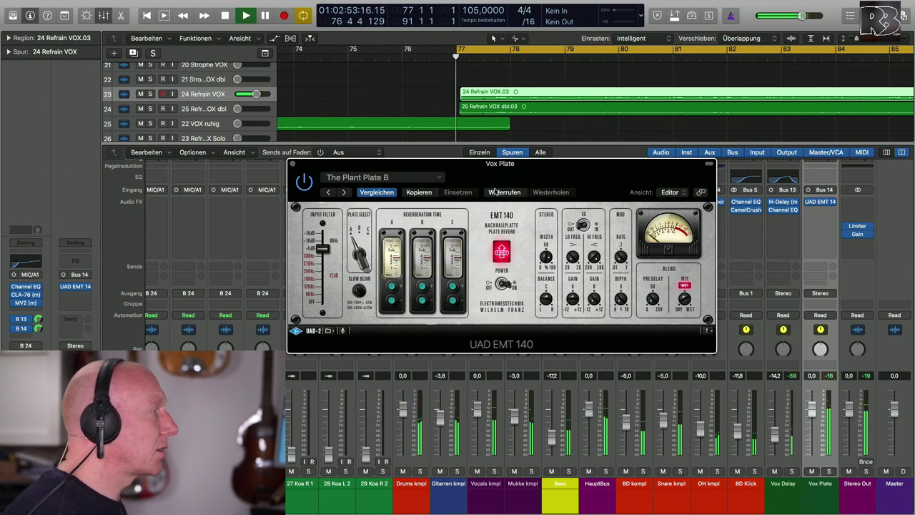
{"action": "left_click_drag", "start_coordinate": [812, 409], "coordinate": [815, 466]}
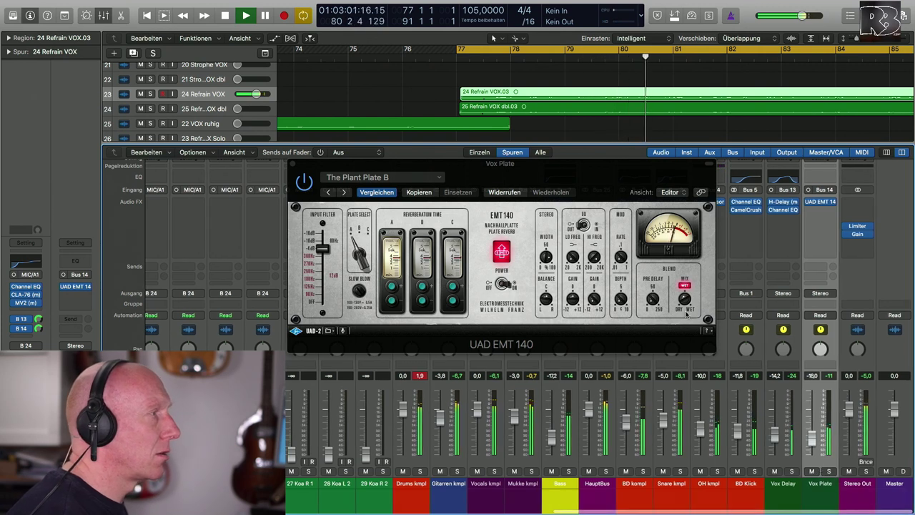
{"action": "left_click", "coordinate": [293, 164]}
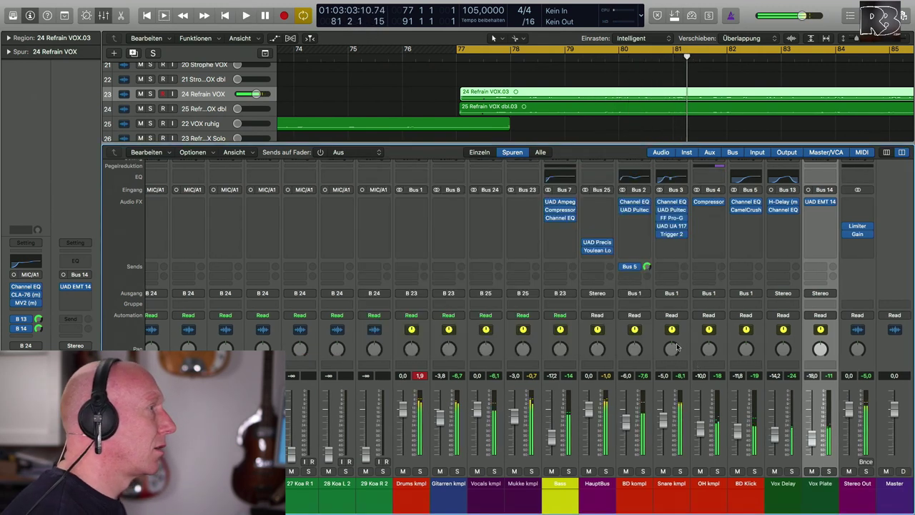
Insert the mono FabFilter Pro-DS de-esser after MV2 on the 24 Refrain VOX channel
{"action": "scroll", "coordinate": [573, 271], "scroll_direction": "left", "scroll_amount": 10}
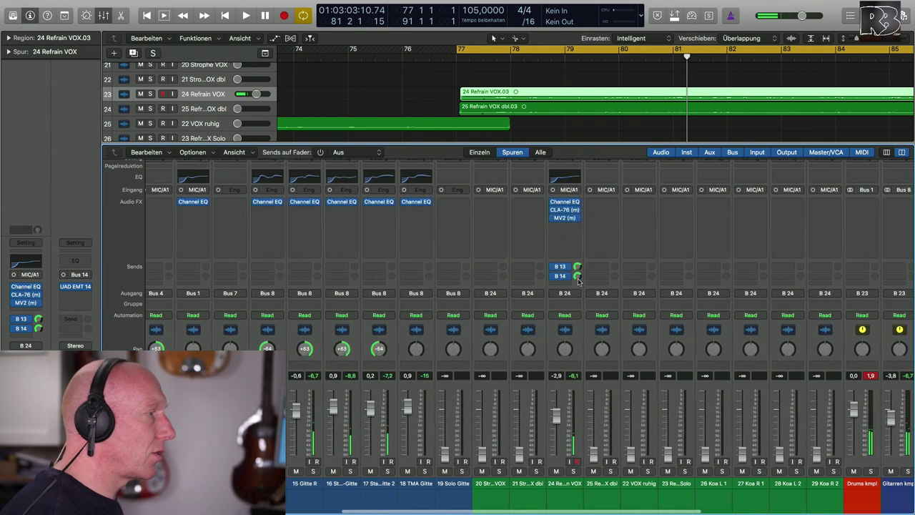
{"action": "left_click", "coordinate": [575, 226]}
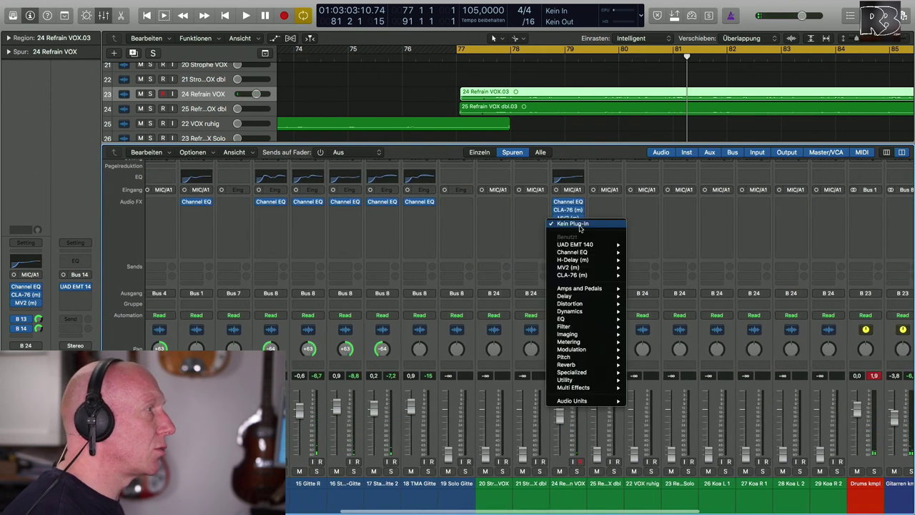
{"action": "mouse_move", "coordinate": [599, 405]}
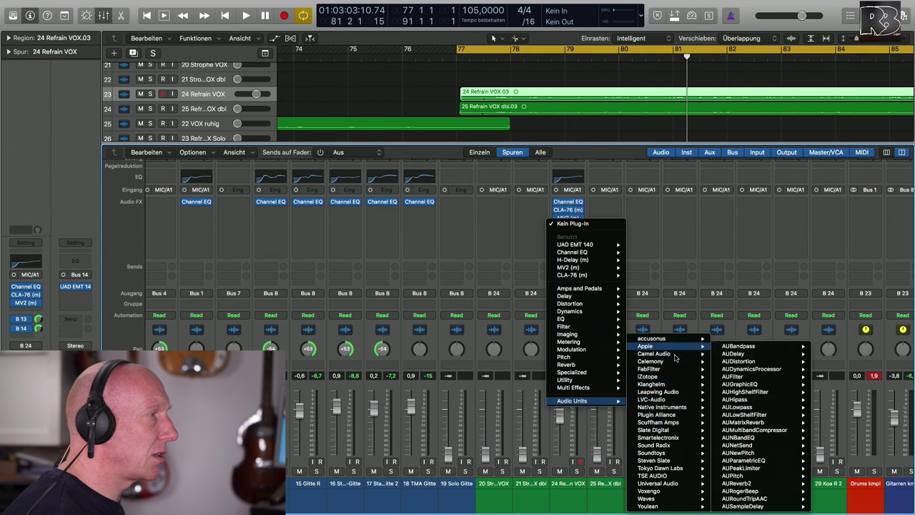
{"action": "mouse_move", "coordinate": [675, 371]}
{"action": "mouse_move", "coordinate": [744, 372]}
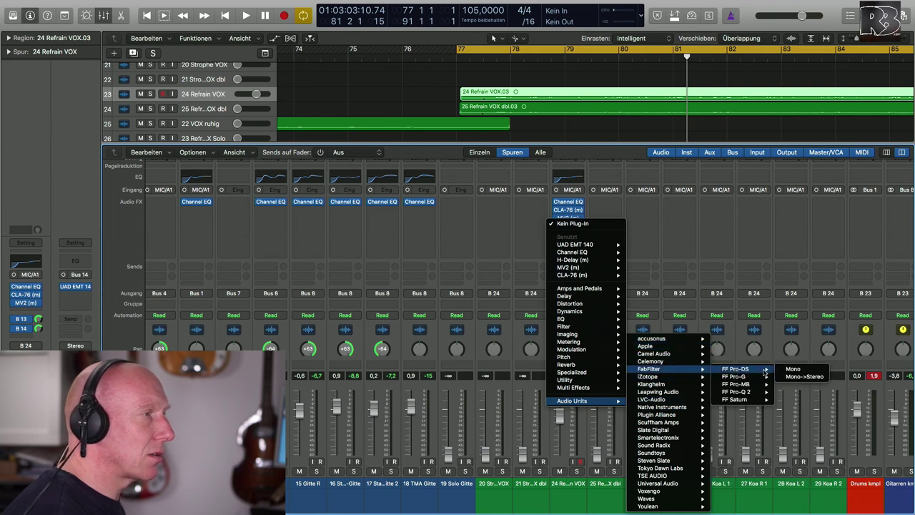
{"action": "left_click", "coordinate": [794, 370]}
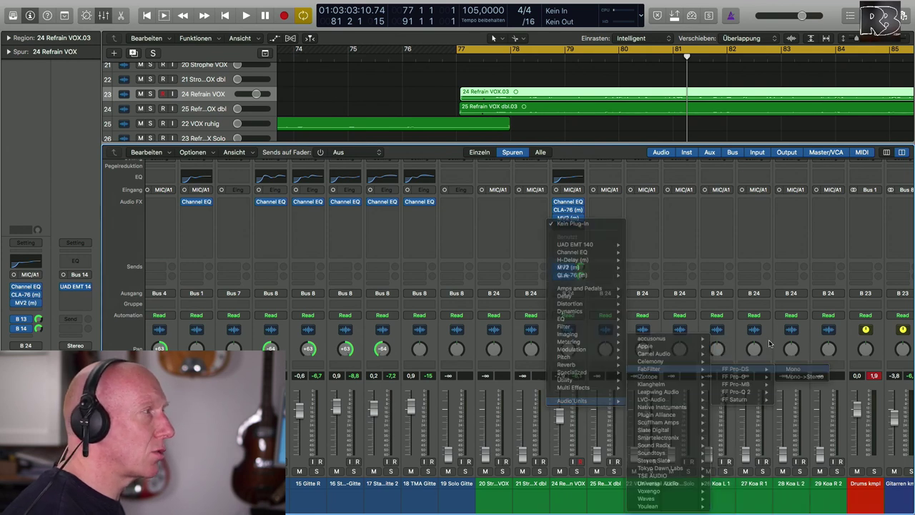
Adjust the Pro-DS range by ear while playing back the refrain vocal
{"action": "key", "text": "space"}
{"action": "left_click_drag", "start_coordinate": [213, 33], "coordinate": [400, 201]}
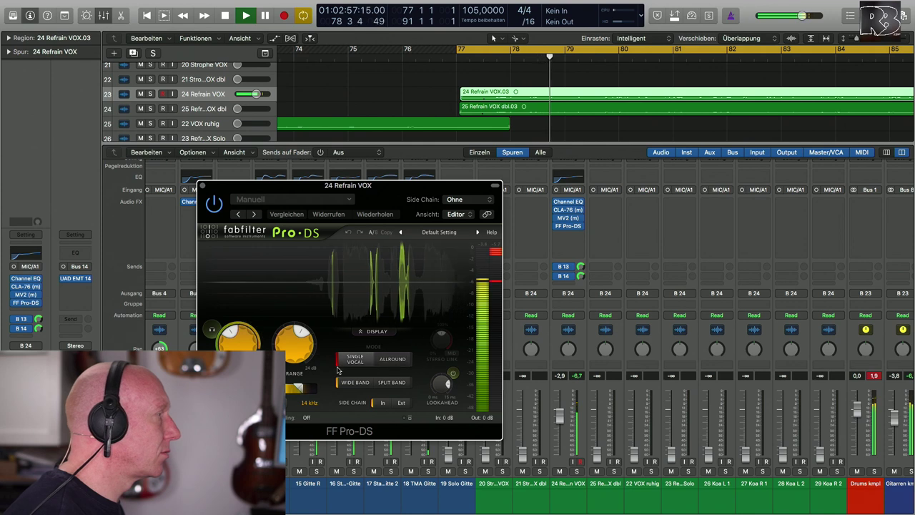
{"action": "mouse_move", "coordinate": [298, 350]}
{"action": "mouse_move", "coordinate": [298, 350]}
{"action": "left_mouse_down"}
{"action": "mouse_move", "coordinate": [298, 336]}
{"action": "mouse_move", "coordinate": [297, 351]}
{"action": "left_mouse_up"}
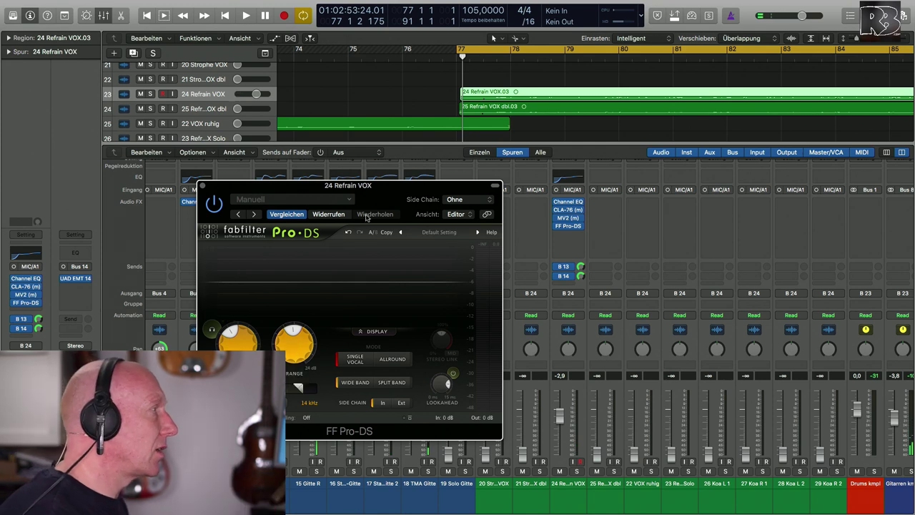
{"action": "left_click_drag", "start_coordinate": [385, 189], "coordinate": [604, 184]}
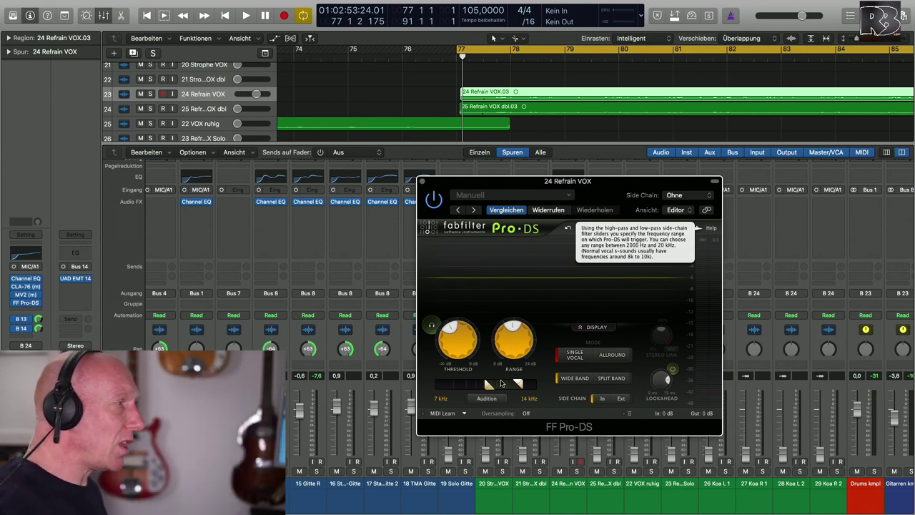
Set the Pro-DS side-chain filter to 6.249 kHz through 12.5 kHz and check it in playback
{"action": "key", "text": "space"}
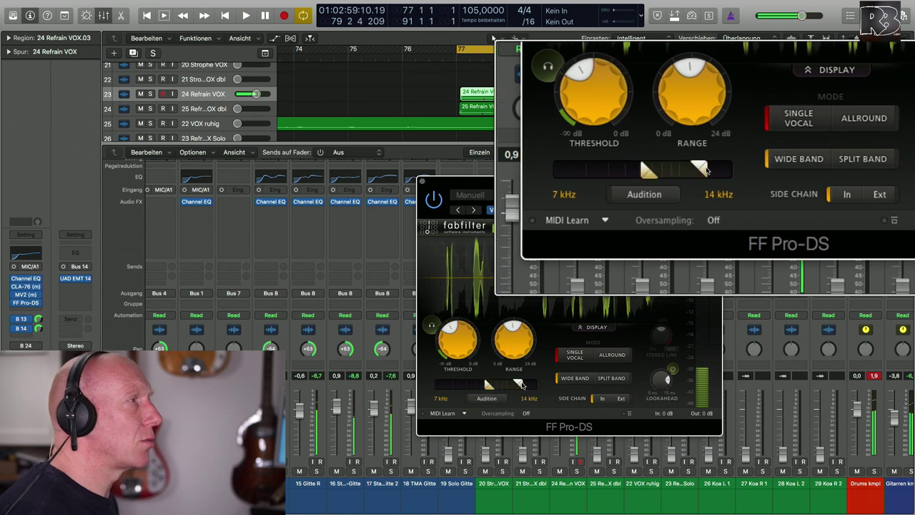
{"action": "left_click_drag", "start_coordinate": [506, 385], "coordinate": [502, 384]}
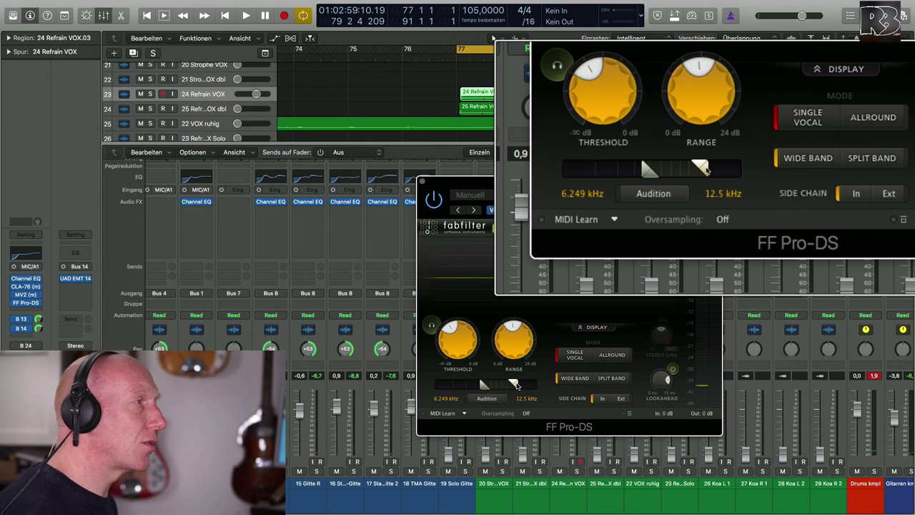
{"action": "key", "text": "space"}
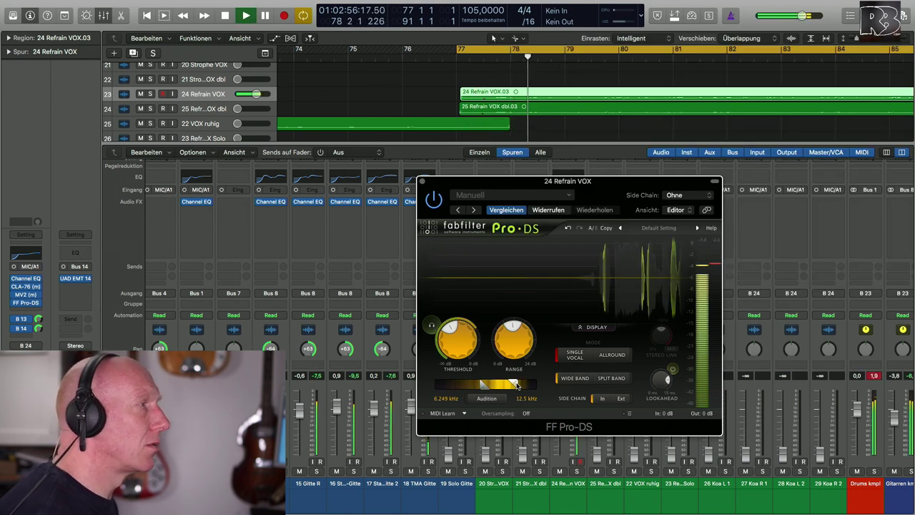
{"action": "left_click", "coordinate": [422, 181]}
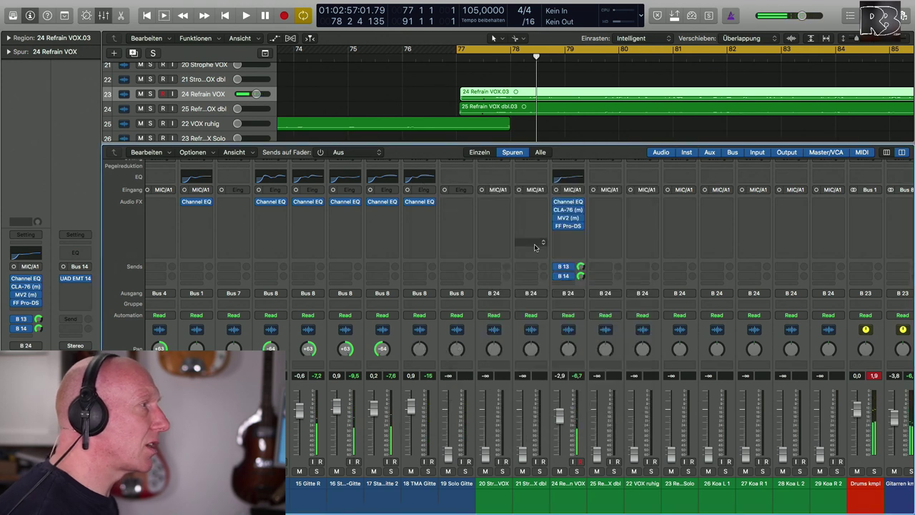
Insert the mono Waves DeEsser below Pro-DS on 24 Refrain VOX and bypass Pro-DS for comparison
{"action": "left_click", "coordinate": [576, 234]}
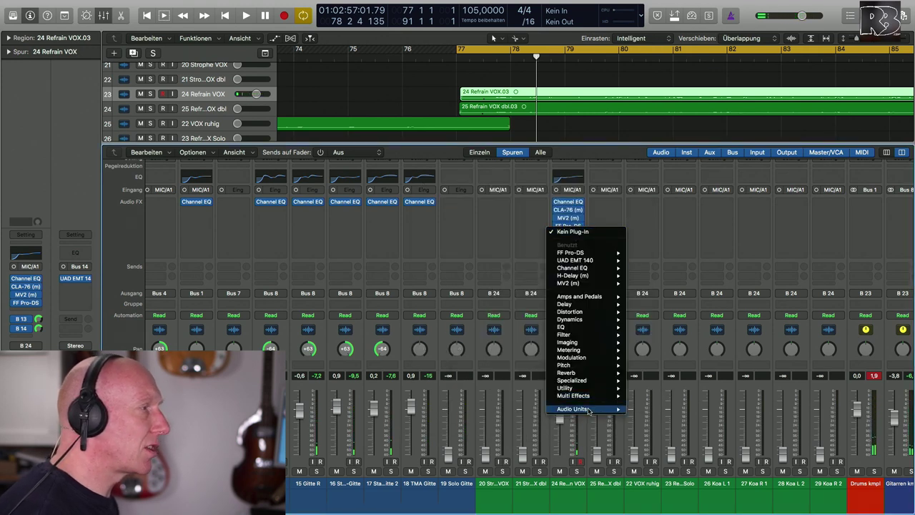
{"action": "mouse_move", "coordinate": [586, 408]}
{"action": "mouse_move", "coordinate": [658, 499]}
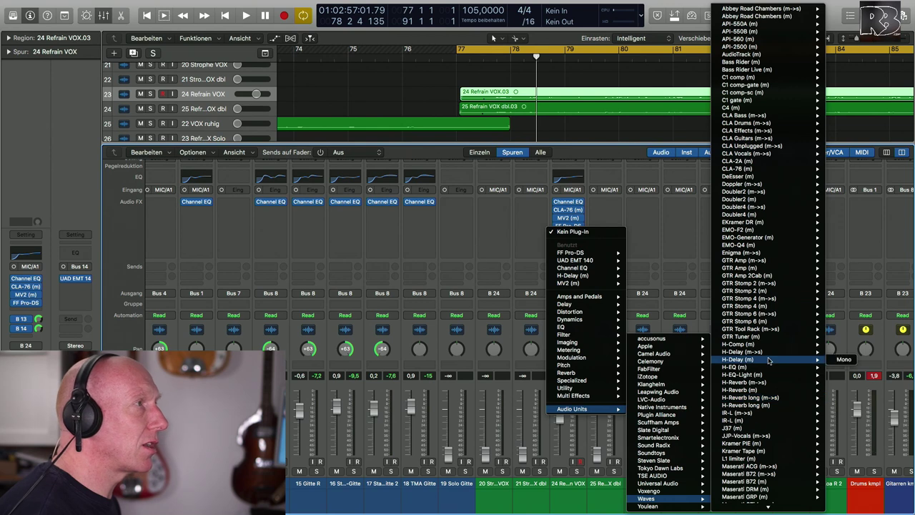
{"action": "mouse_move", "coordinate": [763, 178]}
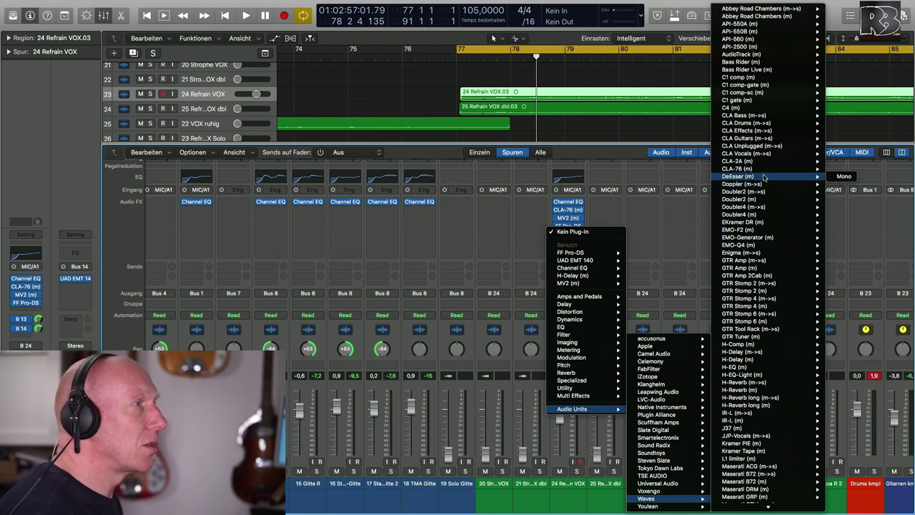
{"action": "left_click", "coordinate": [844, 176]}
{"action": "left_click_drag", "start_coordinate": [77, 16], "coordinate": [584, 175]}
{"action": "left_click", "coordinate": [557, 226]}
Lower the DeEsser threshold to about -16 dB while listening to the refrain vocal
{"action": "key", "text": "space"}
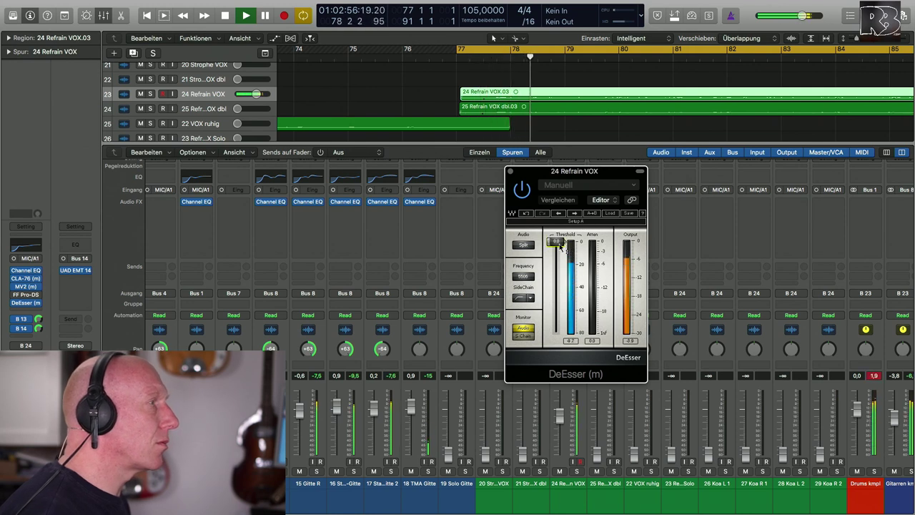
{"action": "left_click_drag", "start_coordinate": [556, 242], "coordinate": [558, 255]}
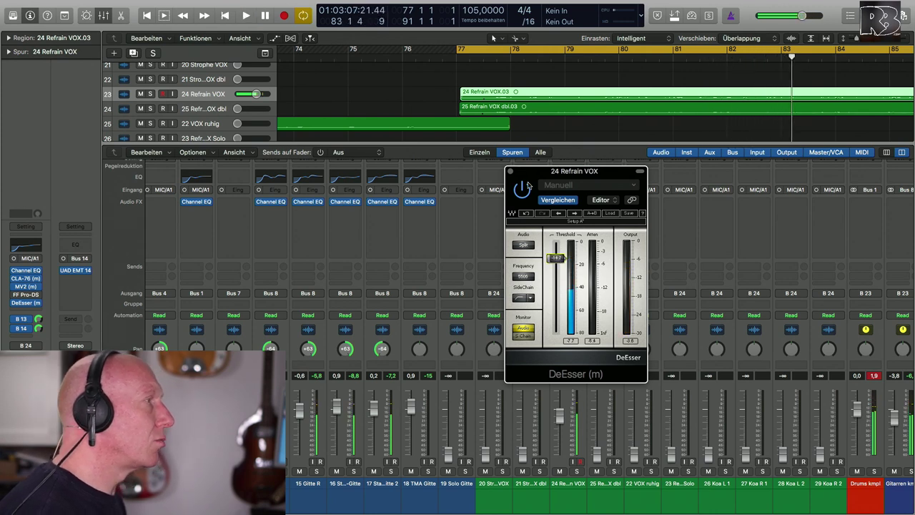
{"action": "key", "text": "space"}
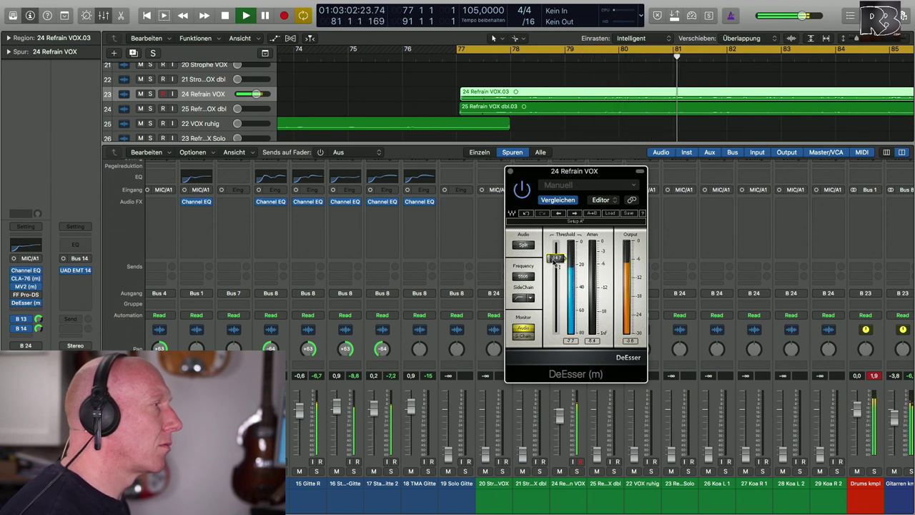
{"action": "key", "text": "space"}
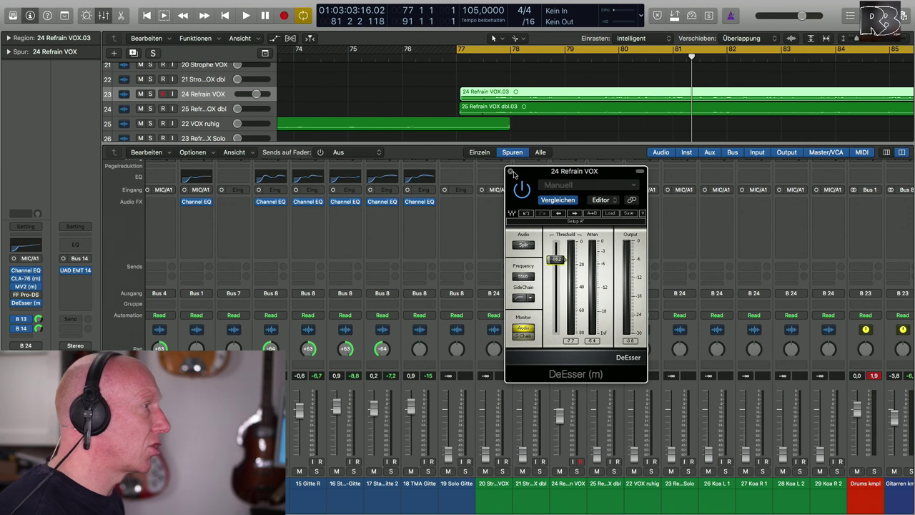
Remove the Waves DeEsser from 24 Refrain VOX and reactivate Pro-DS
{"action": "left_click", "coordinate": [511, 172]}
{"action": "left_click", "coordinate": [580, 235]}
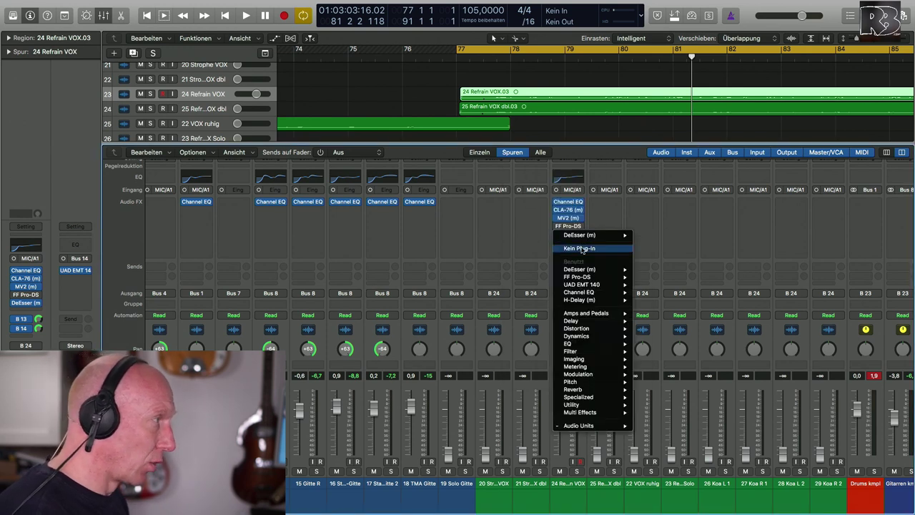
{"action": "left_click", "coordinate": [579, 248]}
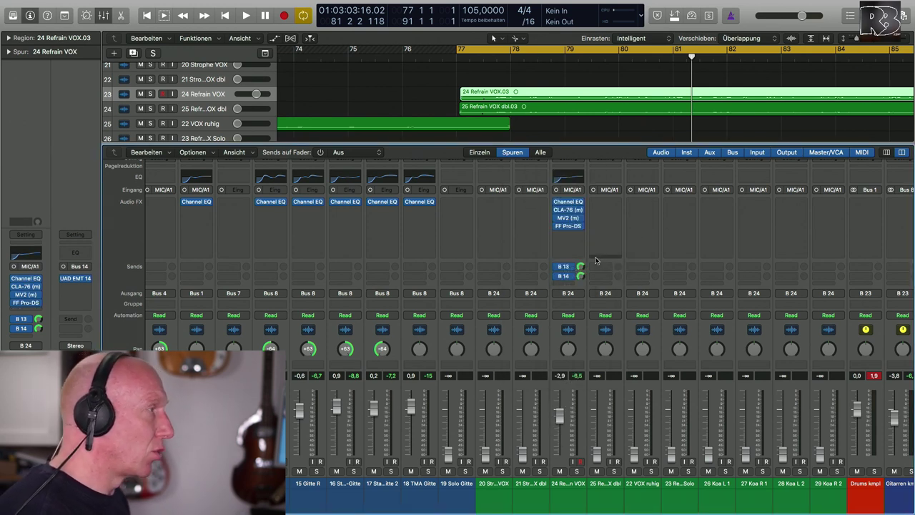
Lower the Vox Plate fader to -19.0 dB during playback and solo the channel
{"action": "scroll", "coordinate": [595, 260], "scroll_direction": "right", "scroll_amount": 10}
{"action": "key", "text": "space"}
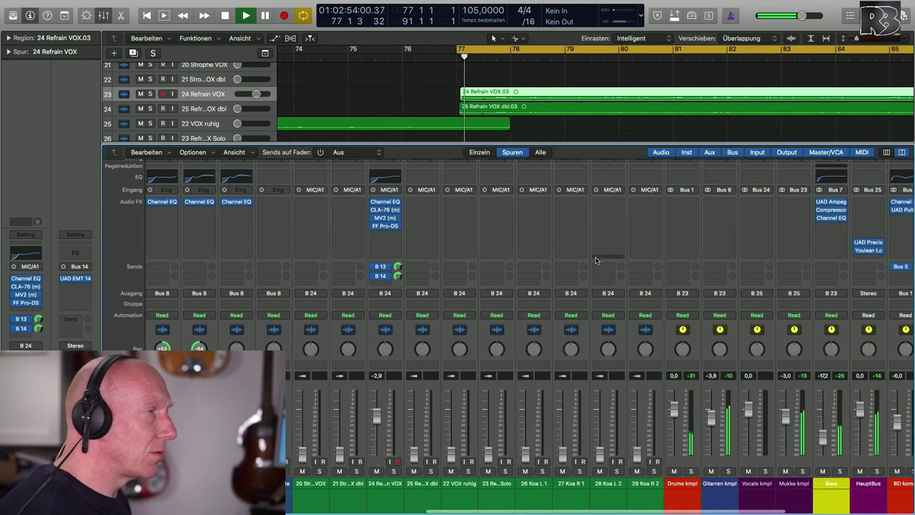
{"action": "scroll", "coordinate": [595, 260], "scroll_direction": "right", "scroll_amount": 5}
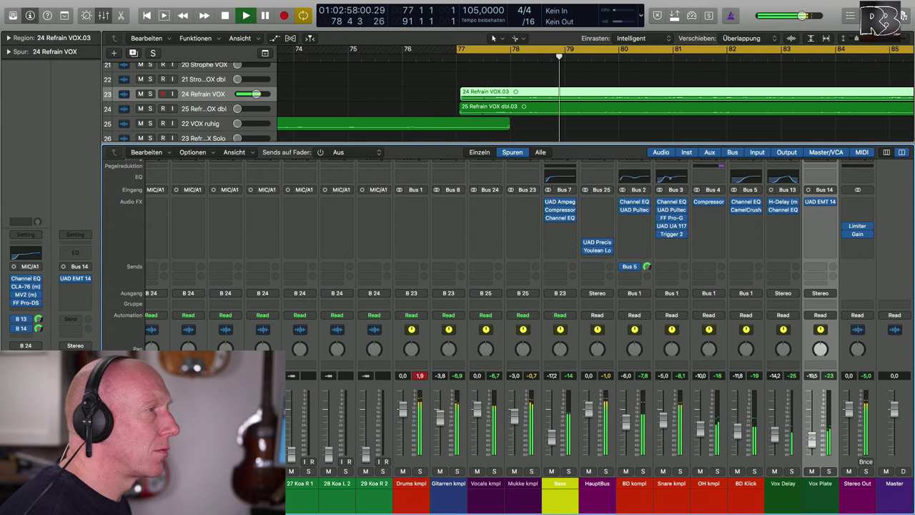
{"action": "left_click", "coordinate": [828, 471]}
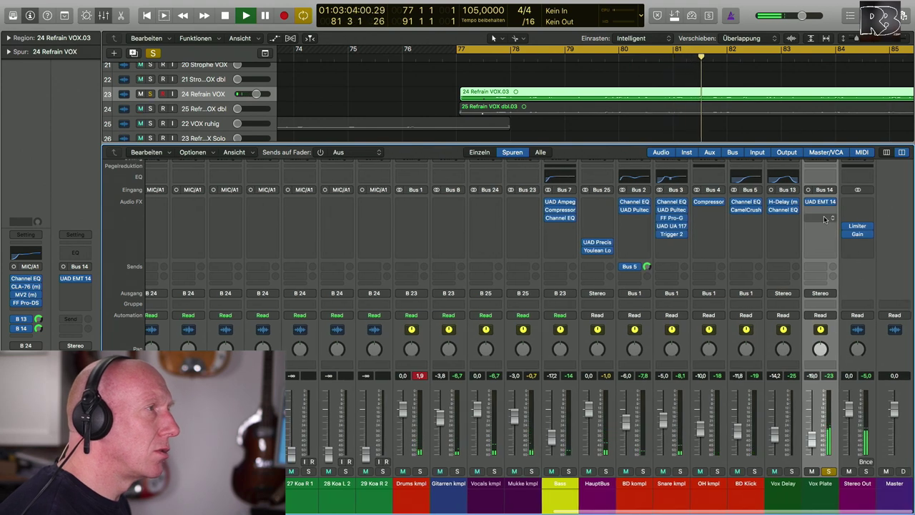
Add a Channel EQ after the Vox Plate reverb with a low cut at about 158 Hz and a high cut at 5400 Hz
{"action": "left_click", "coordinate": [820, 176]}
{"action": "left_click_drag", "start_coordinate": [461, 15], "coordinate": [650, 120]}
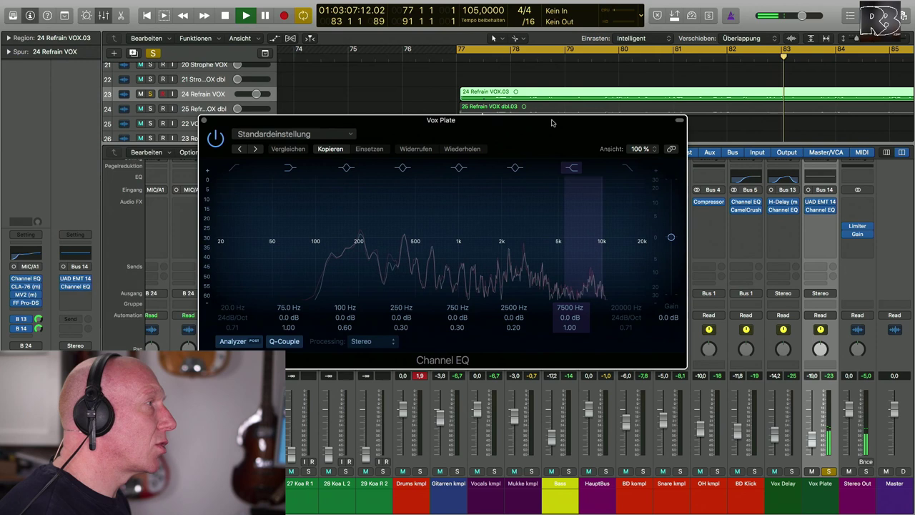
{"action": "left_click", "coordinate": [634, 178]}
{"action": "left_click_drag", "start_coordinate": [625, 309], "coordinate": [625, 351]}
{"action": "left_click", "coordinate": [234, 168]}
{"action": "left_click_drag", "start_coordinate": [286, 237], "coordinate": [343, 250]}
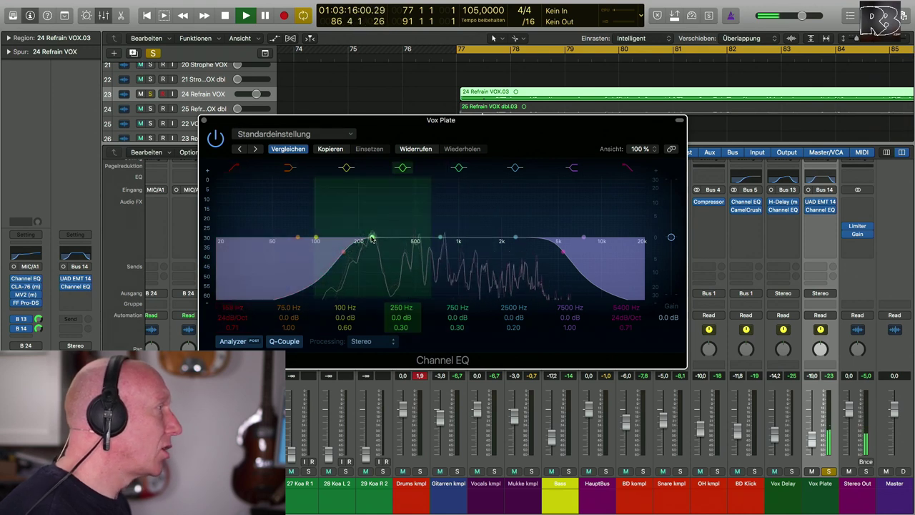
In the Vox Plate Channel EQ, cut 255 Hz by 3.0 dB and raise the low cut to 210 Hz, finishing by unsoloing the channel
{"action": "mouse_move", "coordinate": [371, 238]}
{"action": "left_mouse_down"}
{"action": "mouse_move", "coordinate": [374, 199]}
{"action": "mouse_move", "coordinate": [372, 243]}
{"action": "left_mouse_up"}
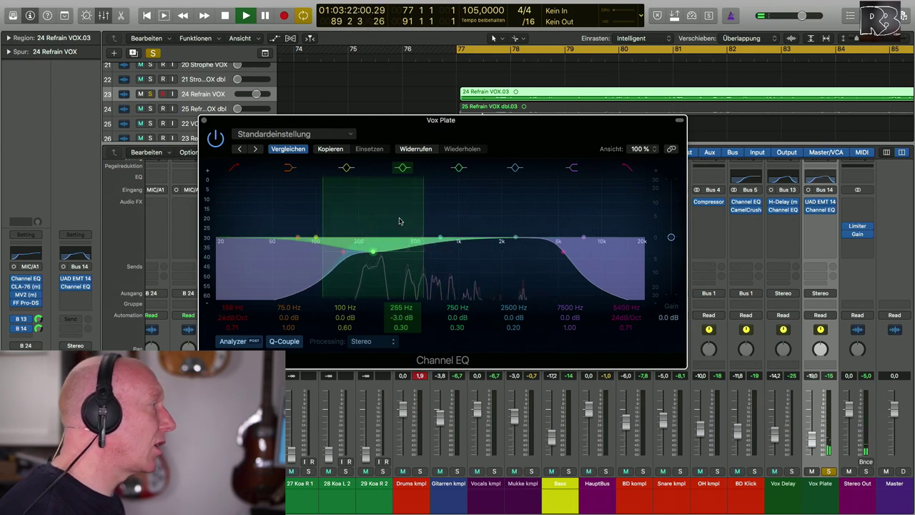
{"action": "double_click", "coordinate": [473, 58]}
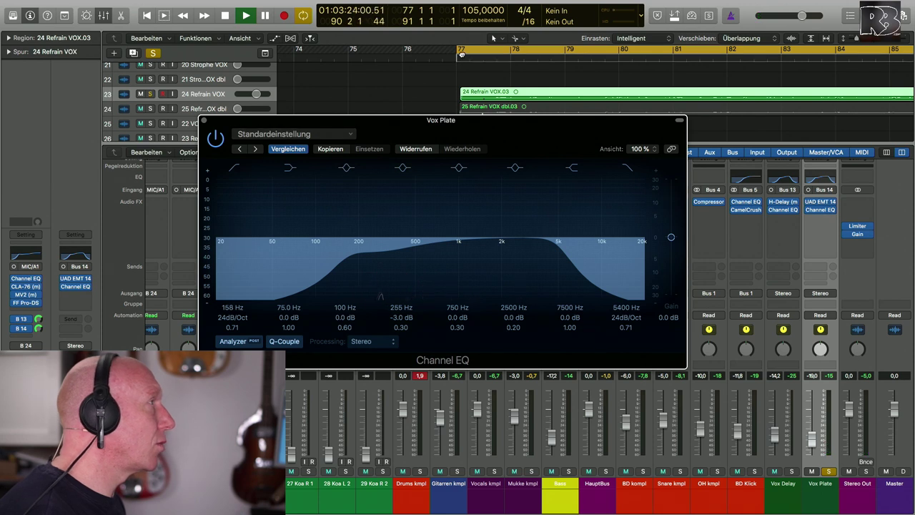
{"action": "left_click", "coordinate": [494, 70]}
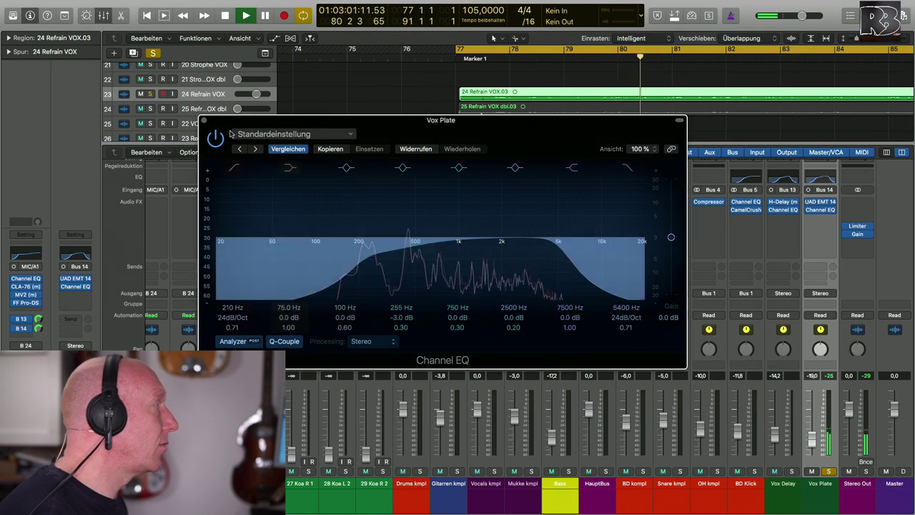
{"action": "key", "text": "super+w"}
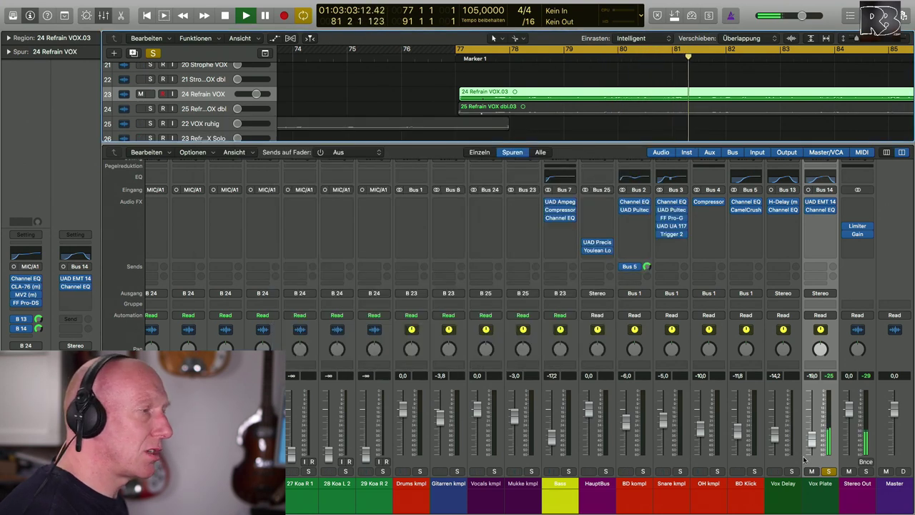
{"action": "left_click", "coordinate": [828, 471]}
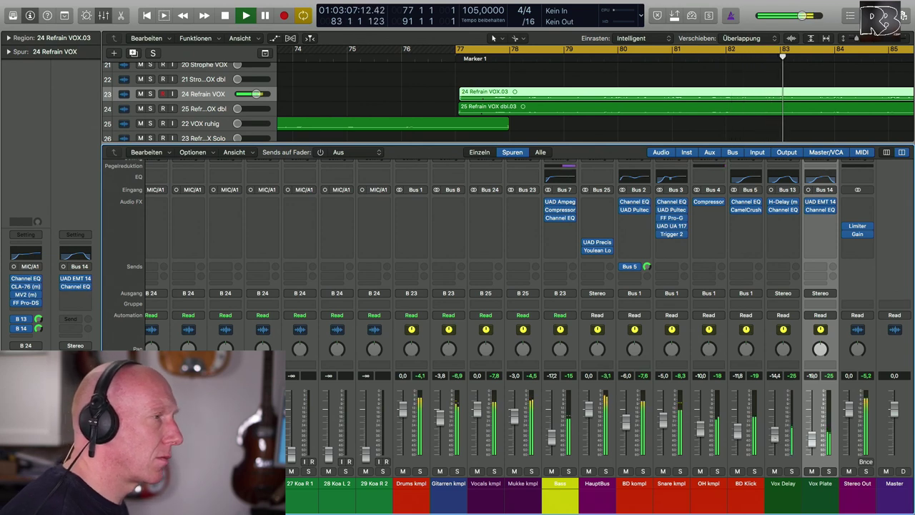
Set the 24 Refrain VOX fader to -4.0 dB while listening to the refrain in the full mix, and stop playback
{"action": "scroll", "coordinate": [665, 427], "scroll_direction": "left", "scroll_amount": 10}
{"action": "scroll", "coordinate": [664, 427], "scroll_direction": "left", "scroll_amount": 5}
{"action": "left_click_drag", "start_coordinate": [683, 420], "coordinate": [683, 426]}
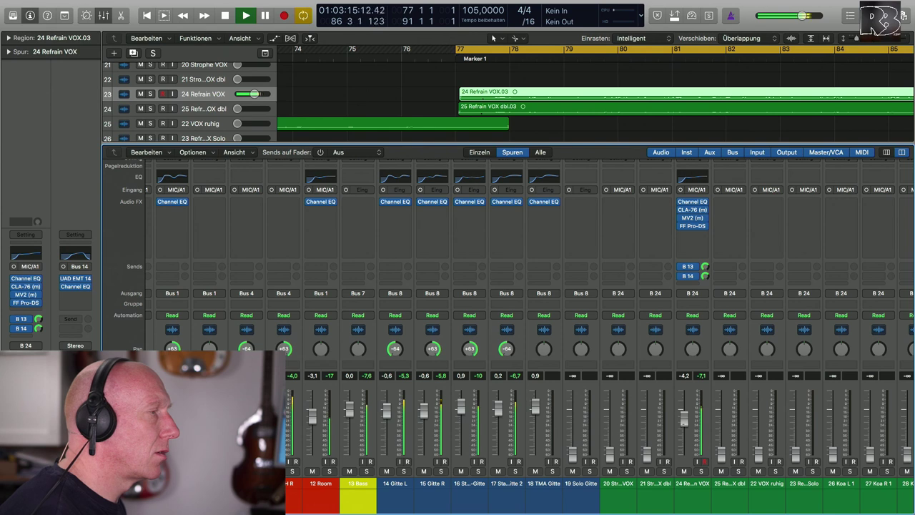
{"action": "scroll", "coordinate": [684, 425], "scroll_direction": "right", "scroll_amount": 3}
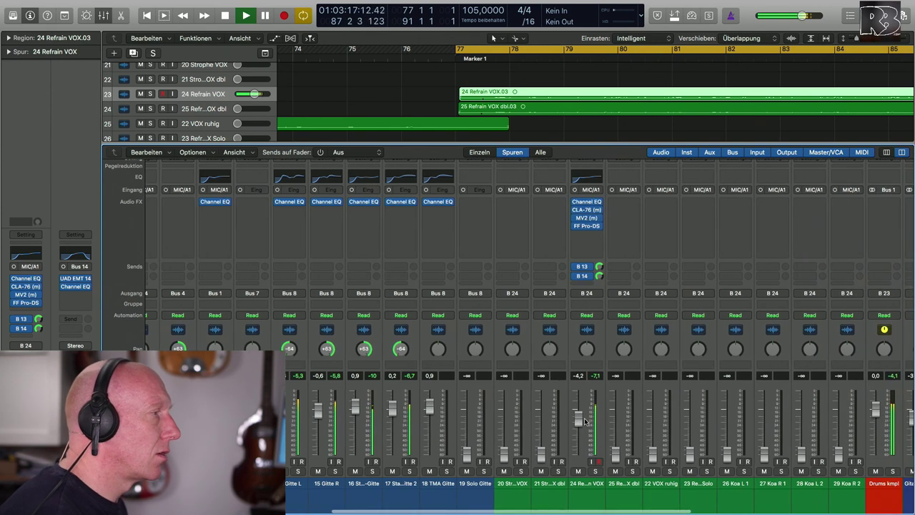
{"action": "left_click_drag", "start_coordinate": [577, 419], "coordinate": [577, 418]}
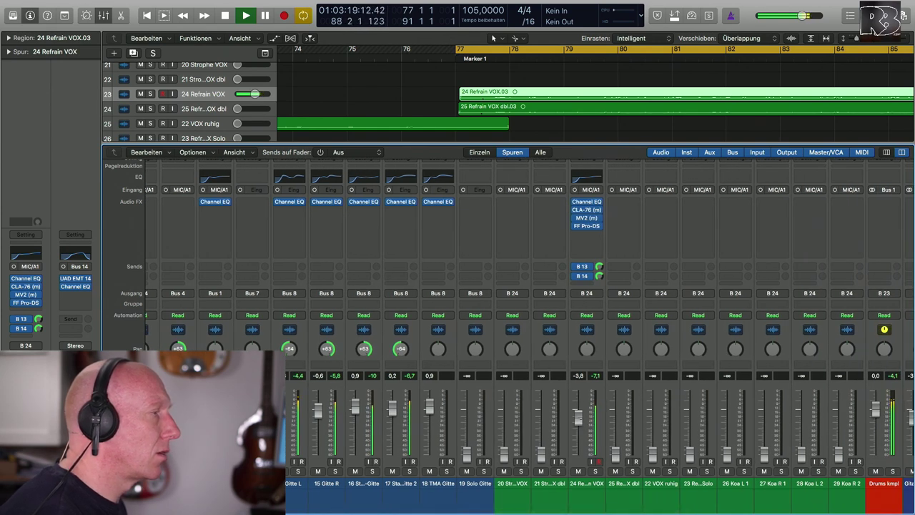
{"action": "scroll", "coordinate": [581, 422], "scroll_direction": "right", "scroll_amount": 4}
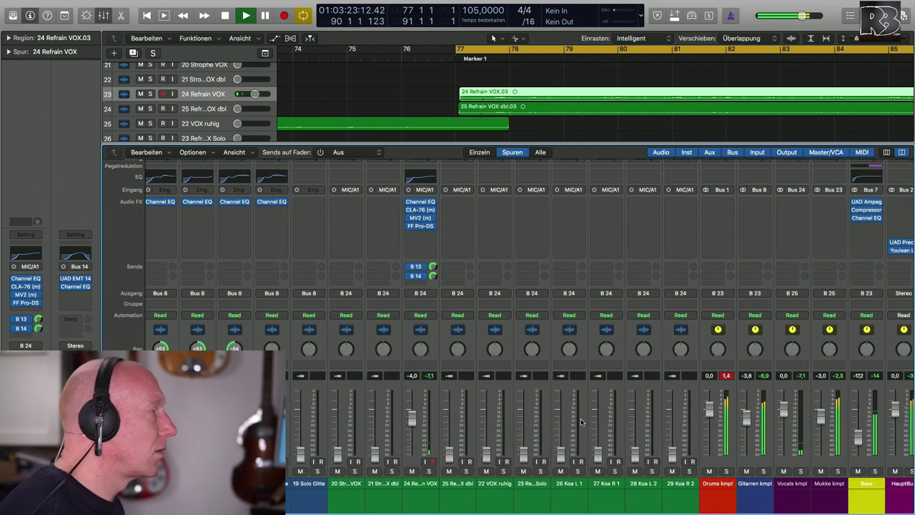
{"action": "key", "text": "space"}
Copy the complete channel-strip setting from 24 Refrain VOX to 20 Strophe VOX
{"action": "scroll", "coordinate": [565, 268], "scroll_direction": "left", "scroll_amount": 5}
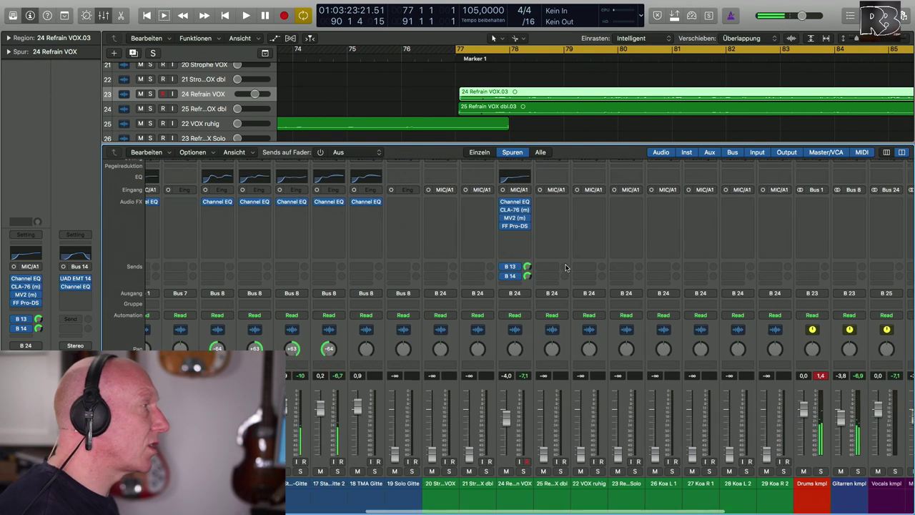
{"action": "left_click", "coordinate": [622, 189]}
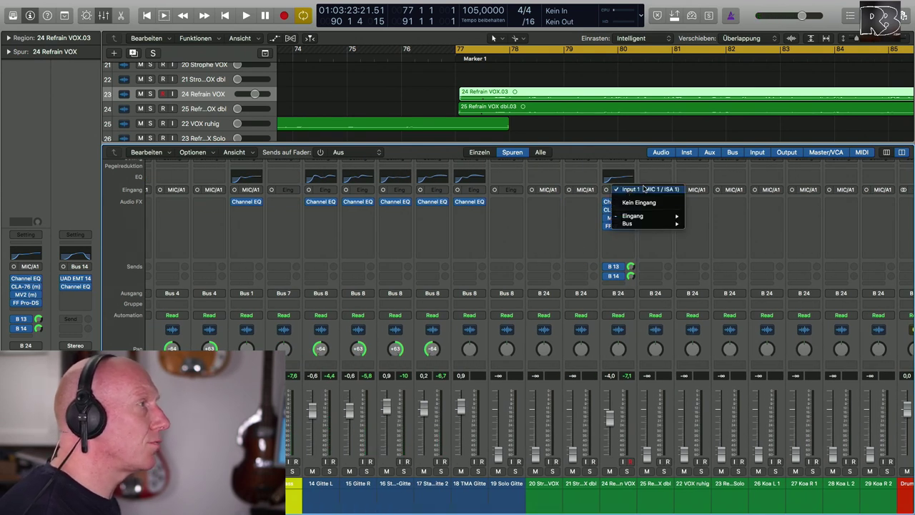
{"action": "left_click", "coordinate": [644, 189]}
{"action": "scroll", "coordinate": [629, 171], "scroll_direction": "up", "scroll_amount": 1}
{"action": "left_click", "coordinate": [629, 163]}
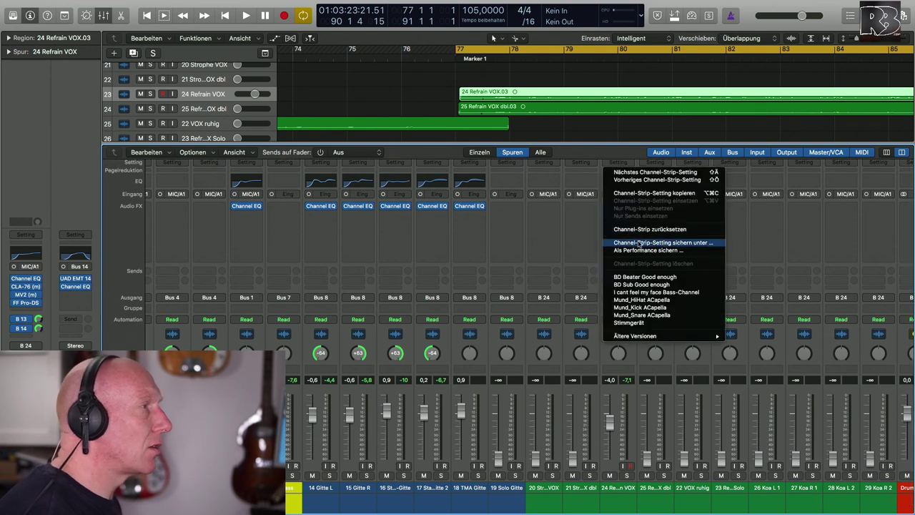
{"action": "left_click", "coordinate": [667, 195]}
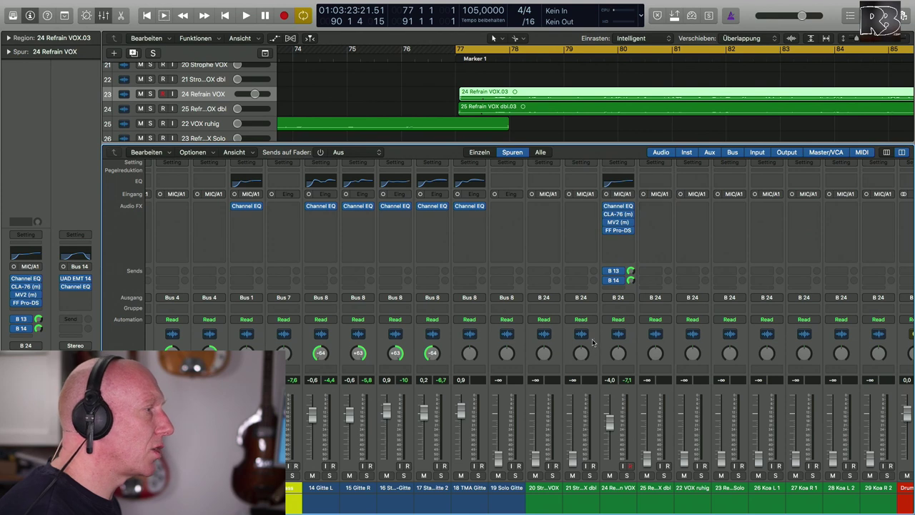
{"action": "left_click", "coordinate": [549, 503]}
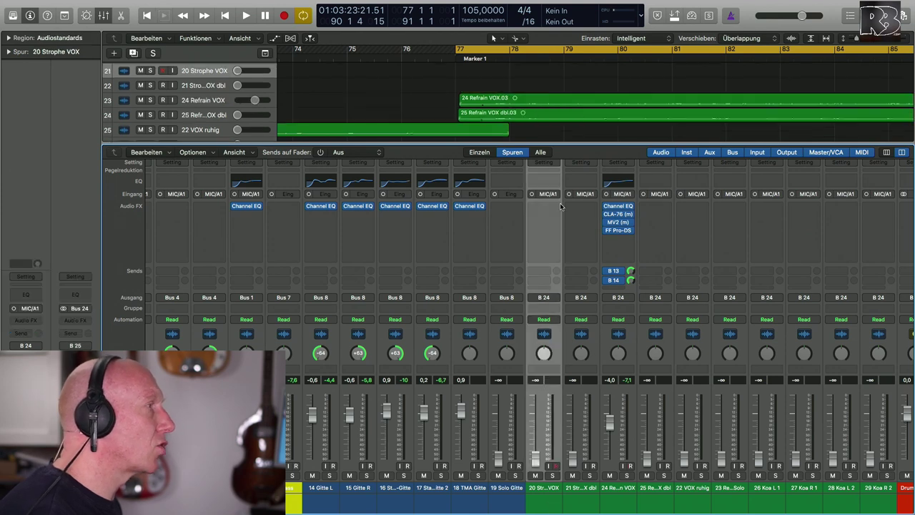
{"action": "left_click", "coordinate": [558, 165]}
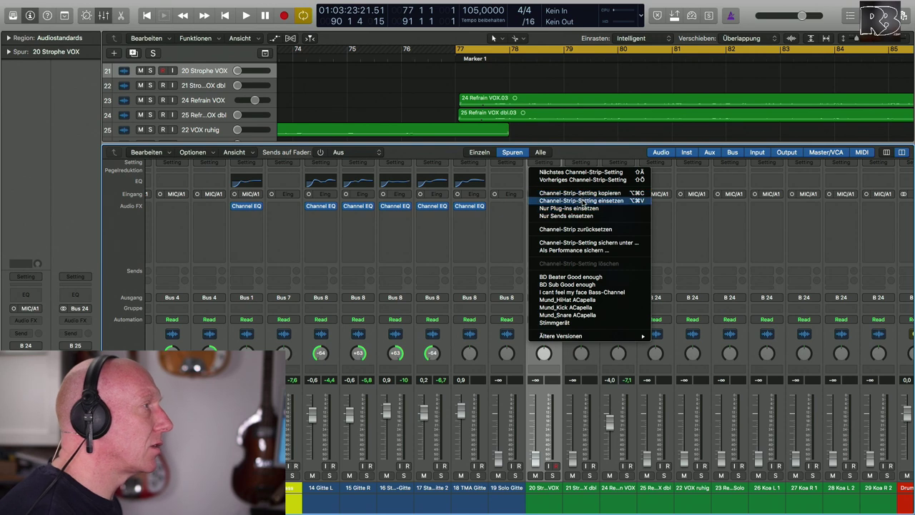
{"action": "left_click", "coordinate": [583, 201]}
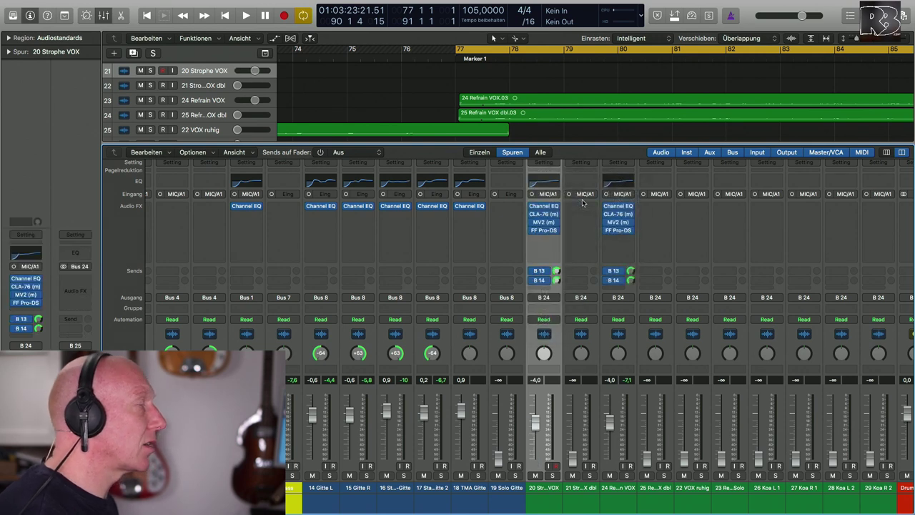
Play the song from its beginning through the first verse and lower the 20 Strophe VOX fader to -6.8 dB
{"action": "scroll", "coordinate": [506, 107], "scroll_direction": "left", "scroll_amount": 3}
{"action": "key", "text": "x"}
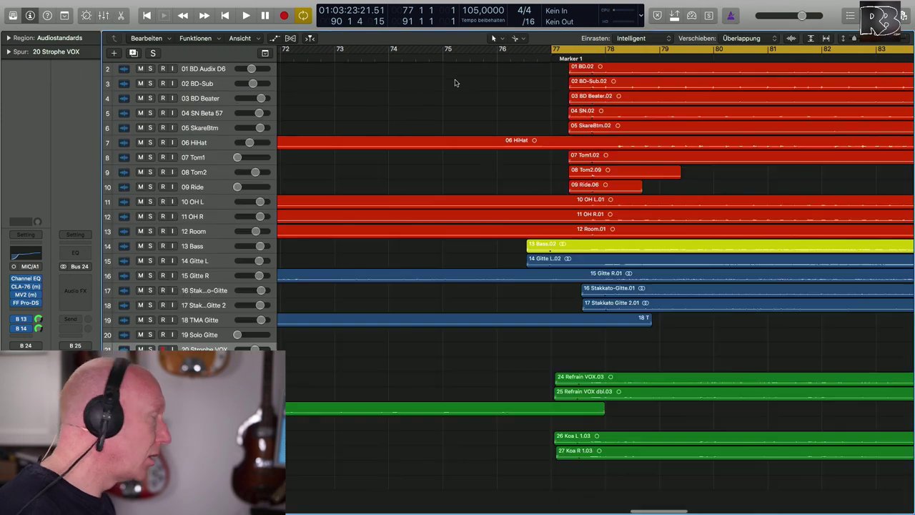
{"action": "left_click", "coordinate": [490, 163], "text": "ctrl+alt"}
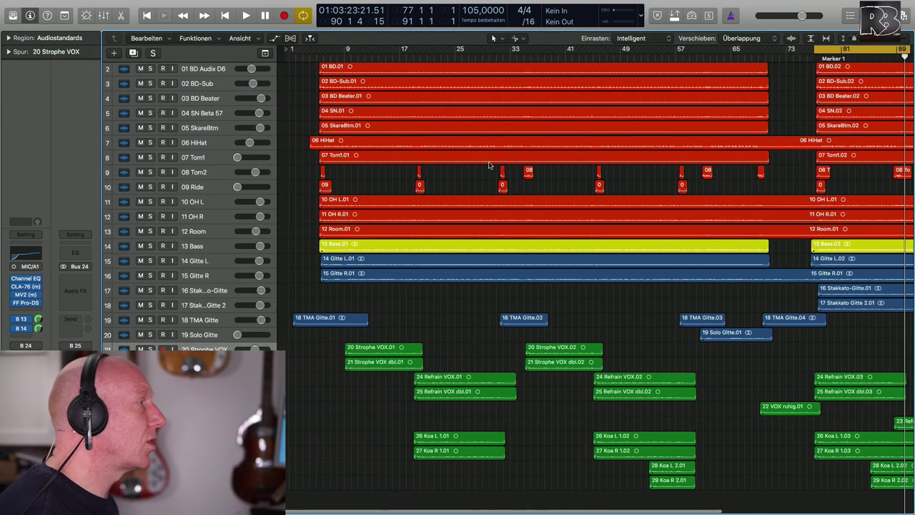
{"action": "key", "text": "space"}
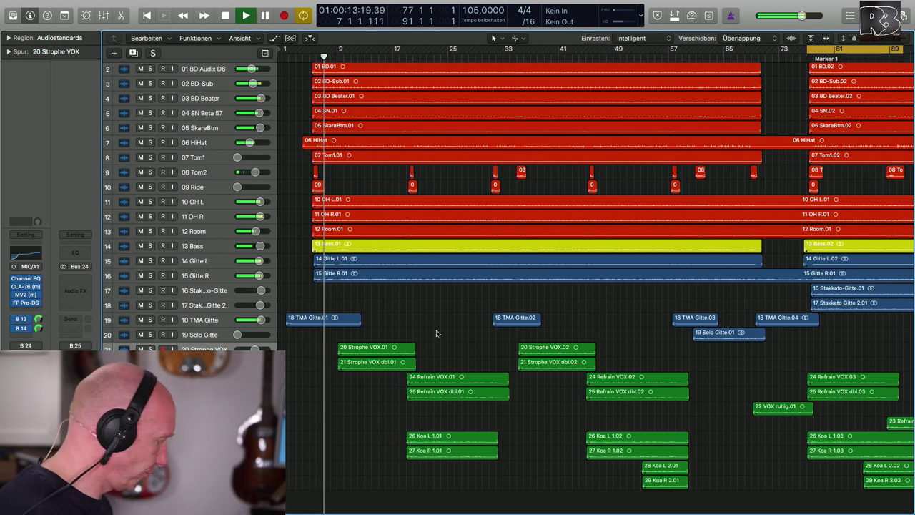
{"action": "key", "text": "x"}
{"action": "scroll", "coordinate": [590, 384], "scroll_direction": "right", "scroll_amount": 3}
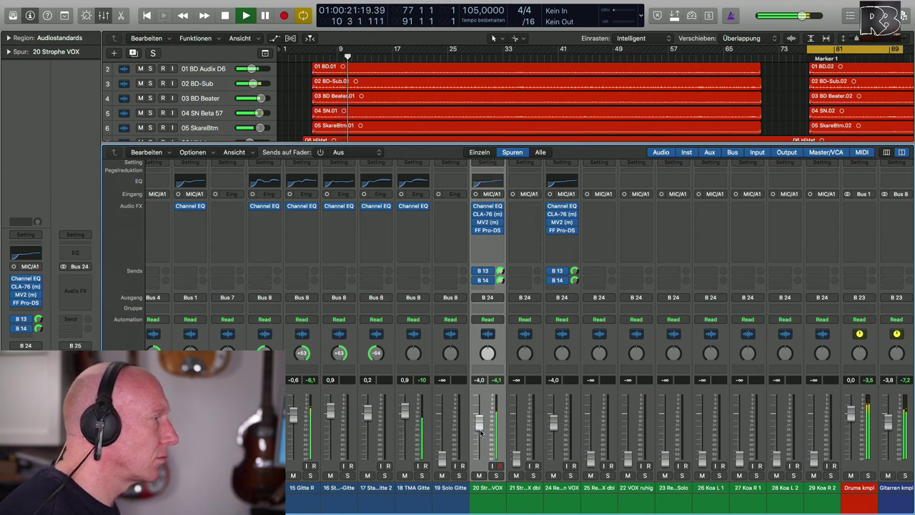
{"action": "left_click_drag", "start_coordinate": [479, 427], "coordinate": [479, 432]}
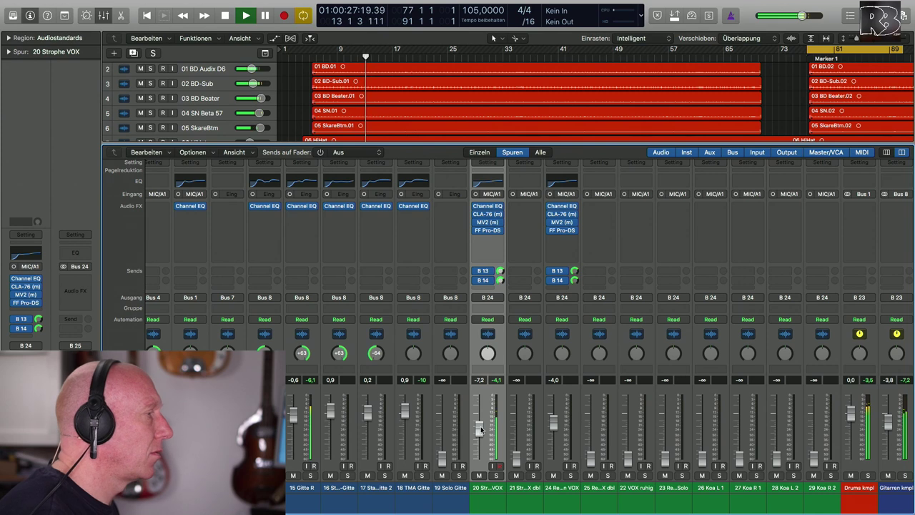
{"action": "left_click_drag", "start_coordinate": [480, 430], "coordinate": [480, 431]}
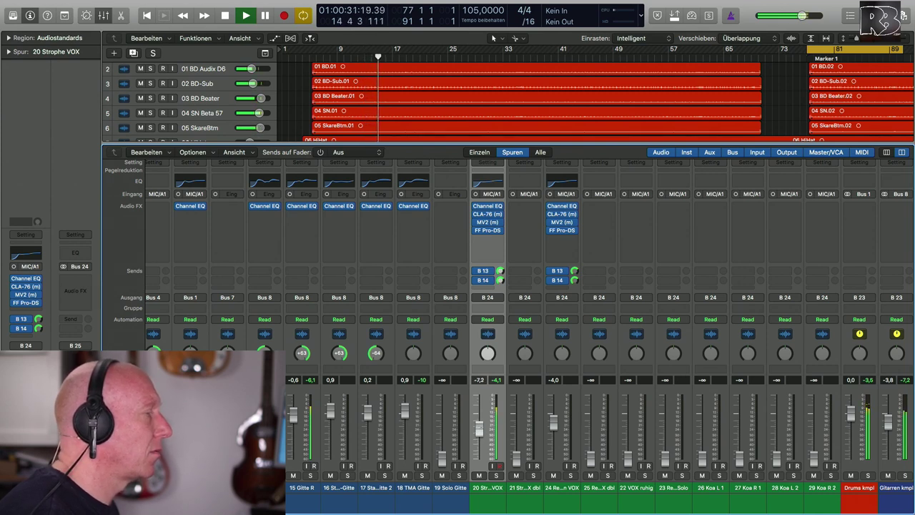
{"action": "key", "text": "space"}
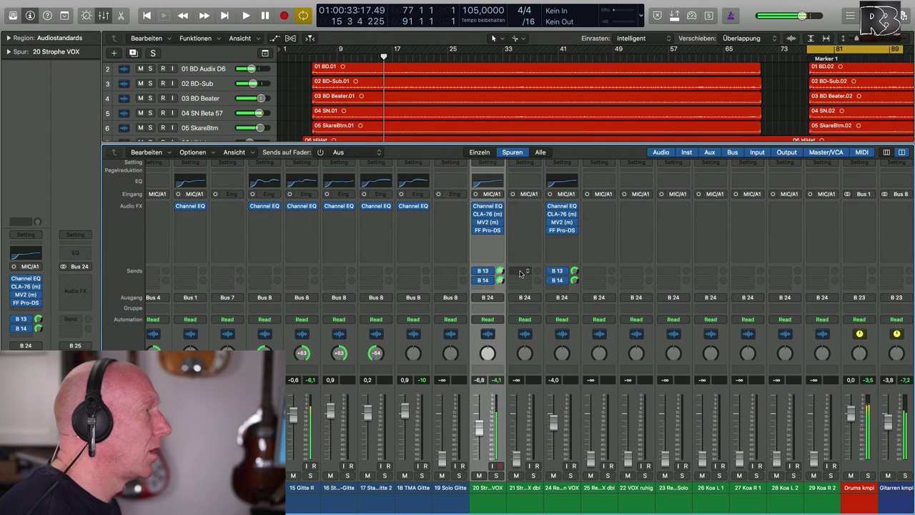
Deactivate the B 13 send on 20 Strophe VOX and listen to the first verse without it
{"action": "left_click", "coordinate": [477, 272]}
{"action": "key", "text": "space"}
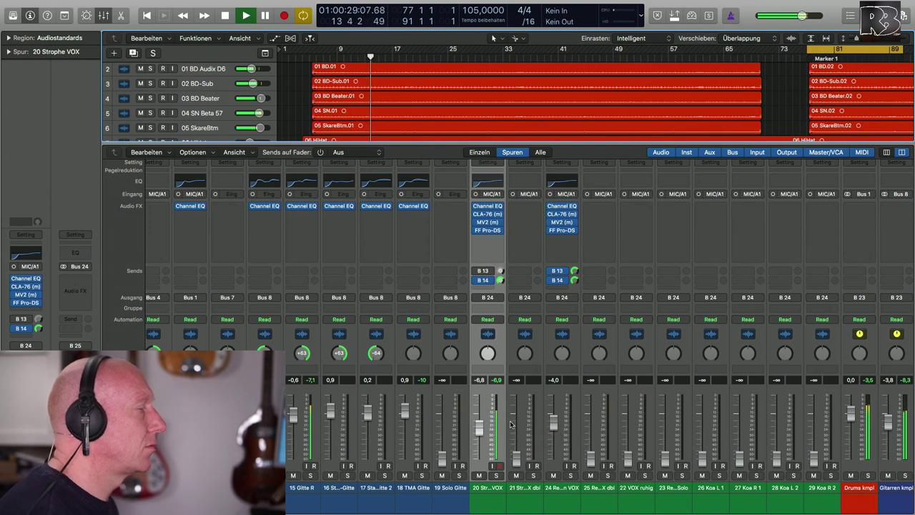
{"action": "scroll", "coordinate": [509, 425], "scroll_direction": "right", "scroll_amount": 1}
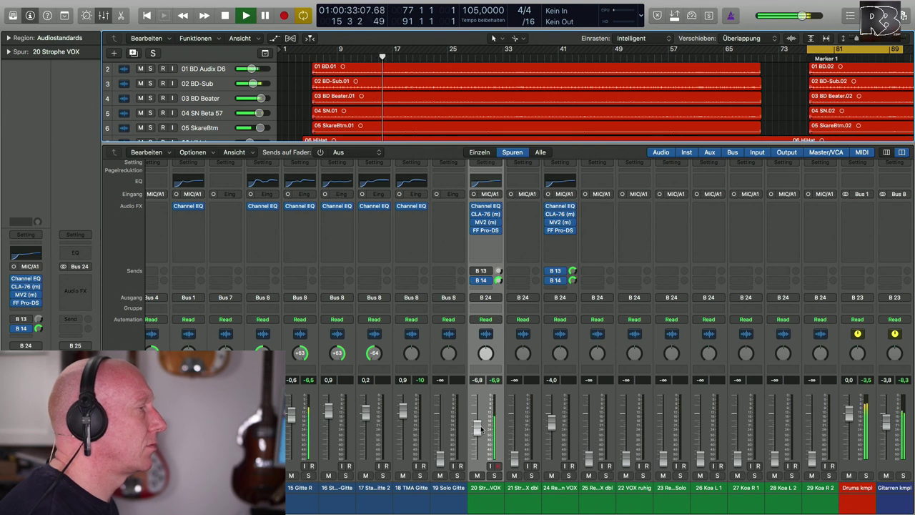
{"action": "key", "text": "space"}
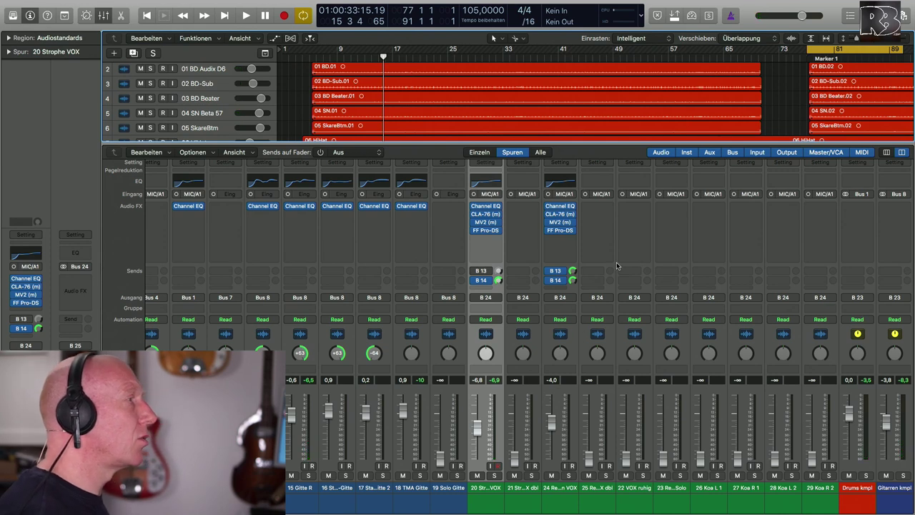
Paste the copied channel-strip setting onto 21 Strophe VOX dbl with its B 13 and B 14 sends off, and lower its fader to -26.0 dB
{"action": "left_click", "coordinate": [536, 168]}
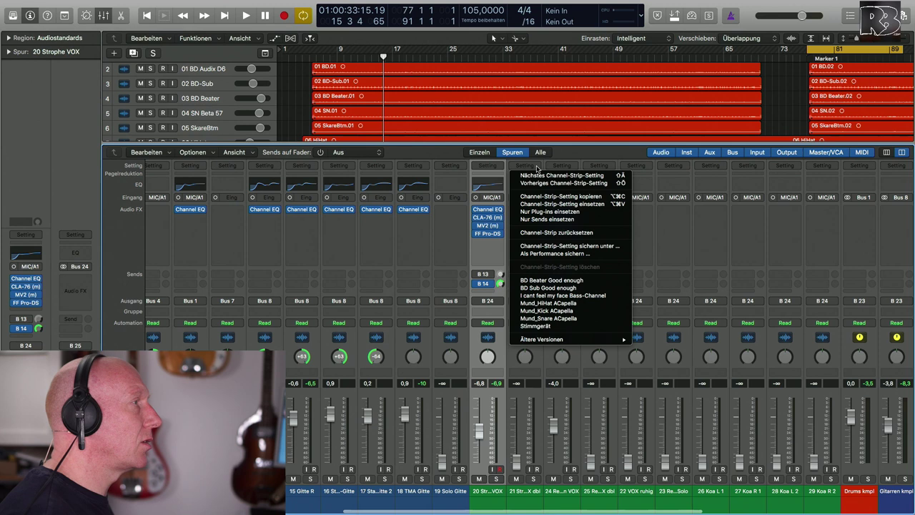
{"action": "left_click", "coordinate": [574, 205]}
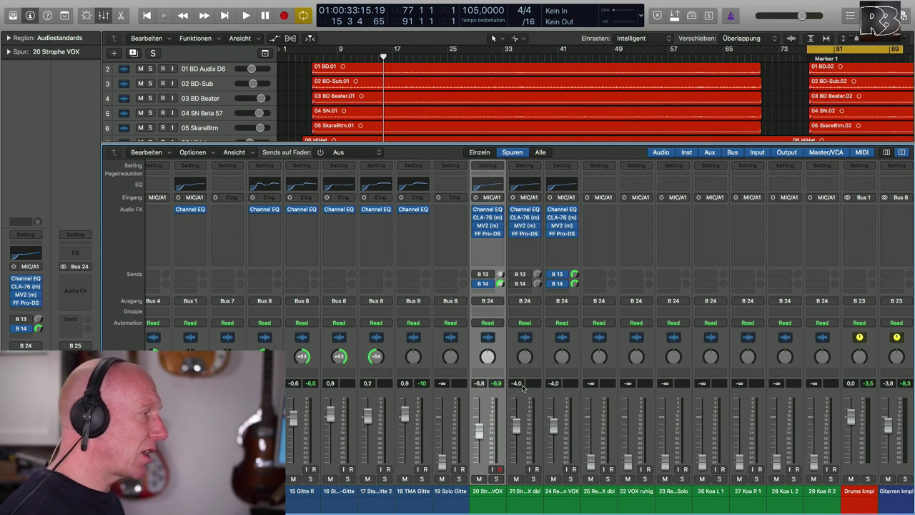
{"action": "left_click_drag", "start_coordinate": [513, 427], "coordinate": [513, 452]}
Solo 20 Strophe VOX and 21 Strophe VOX dbl, play the first verse and raise the double's fader to about -16.6 dB
{"action": "left_click", "coordinate": [497, 478]}
{"action": "key", "text": "space"}
{"action": "left_click", "coordinate": [531, 478]}
{"action": "left_click", "coordinate": [330, 61]}
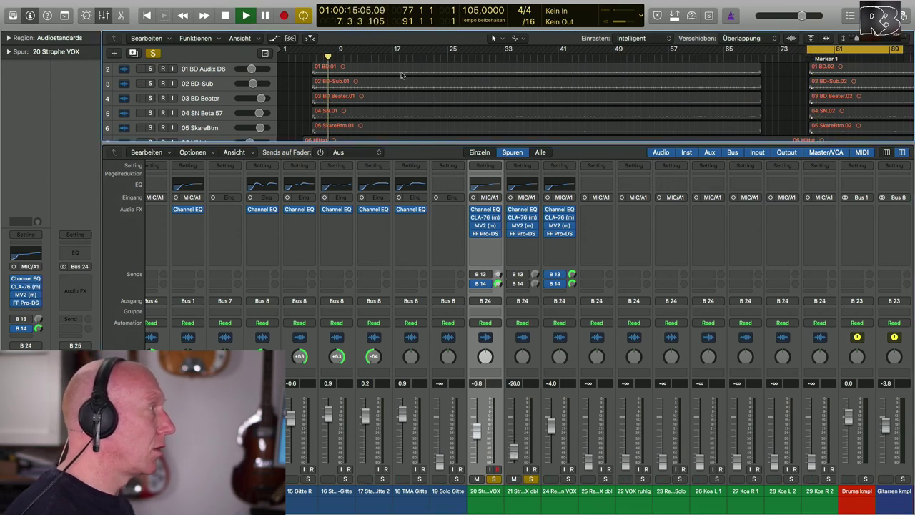
{"action": "scroll", "coordinate": [362, 74], "scroll_direction": "down", "scroll_amount": 10}
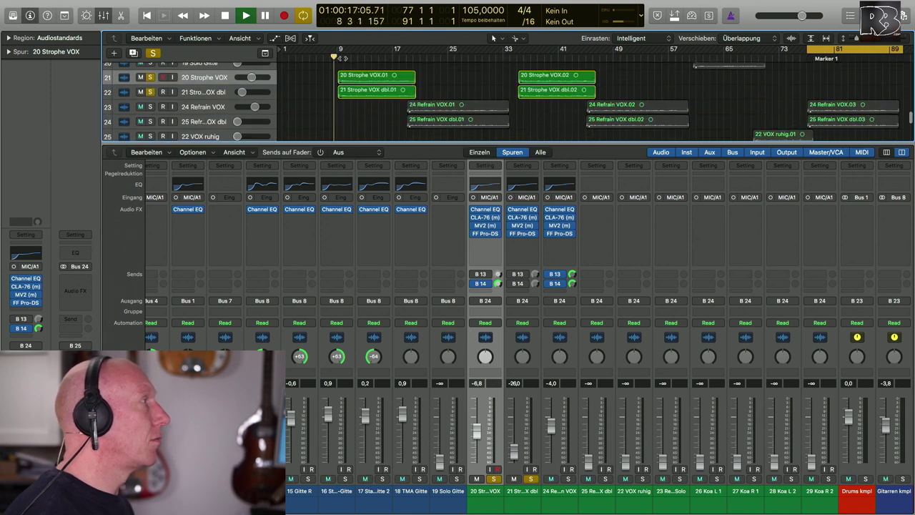
{"action": "mouse_move", "coordinate": [514, 454]}
{"action": "left_mouse_down"}
{"action": "mouse_move", "coordinate": [513, 433]}
{"action": "mouse_move", "coordinate": [514, 449]}
{"action": "left_mouse_up"}
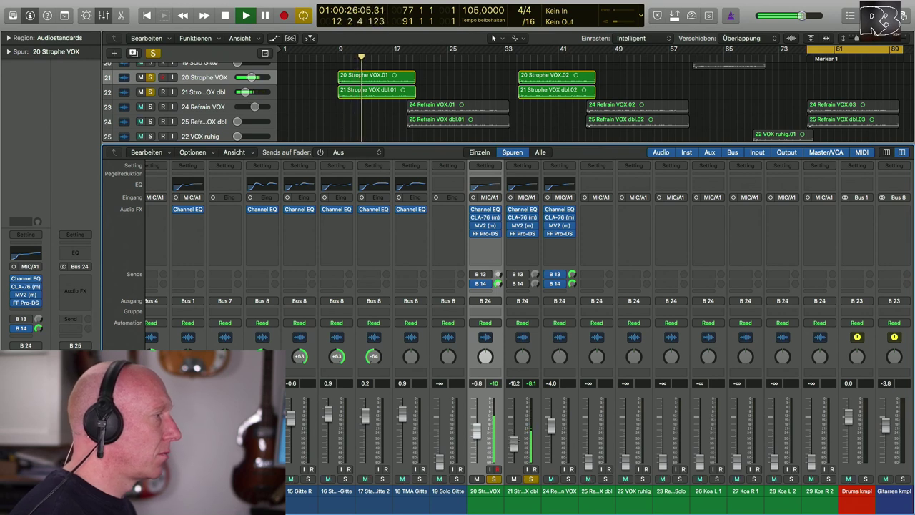
Raise the low cut in the 21 Strophe VOX dbl Channel EQ to 220 Hz and set the channel's fader to -17.0 dB
{"action": "left_click", "coordinate": [526, 186]}
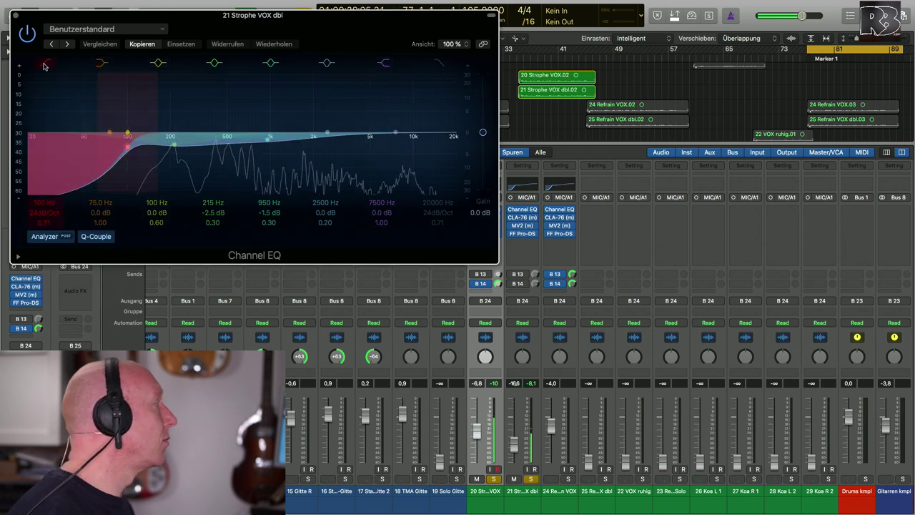
{"action": "left_click_drag", "start_coordinate": [51, 191], "coordinate": [168, 146]}
{"action": "left_click_drag", "start_coordinate": [42, 203], "coordinate": [38, 206]}
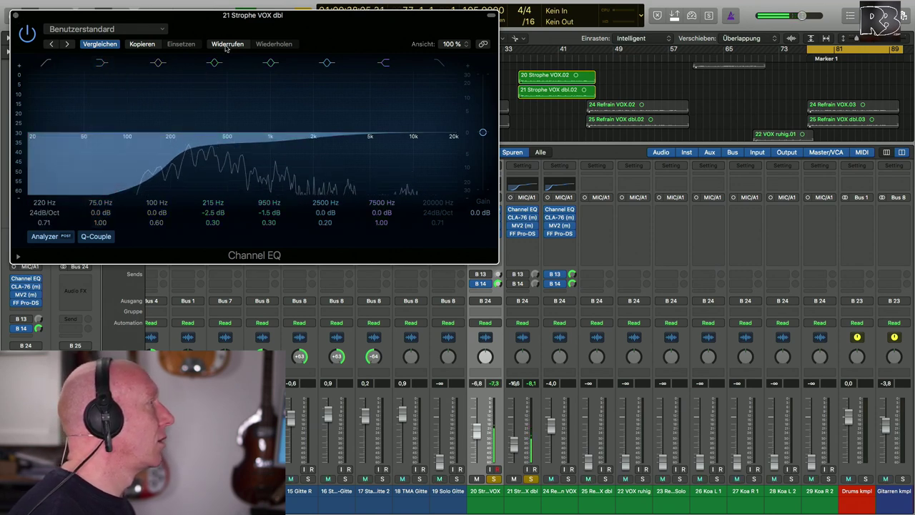
{"action": "left_click", "coordinate": [16, 15]}
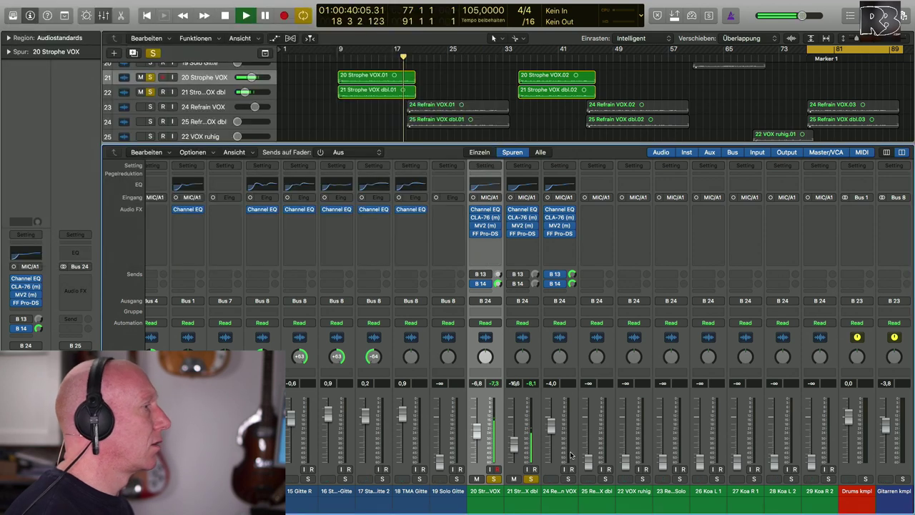
{"action": "left_click_drag", "start_coordinate": [514, 443], "coordinate": [514, 446]}
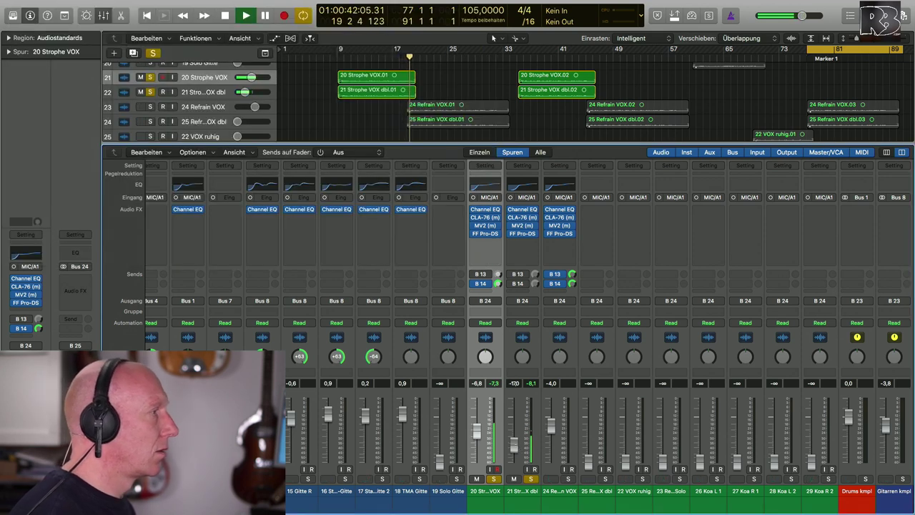
Play the first verse from its start, clear the solos and lower the 21 Strophe VOX dbl fader to -19.0 dB in the full mix
{"action": "key", "text": "space"}
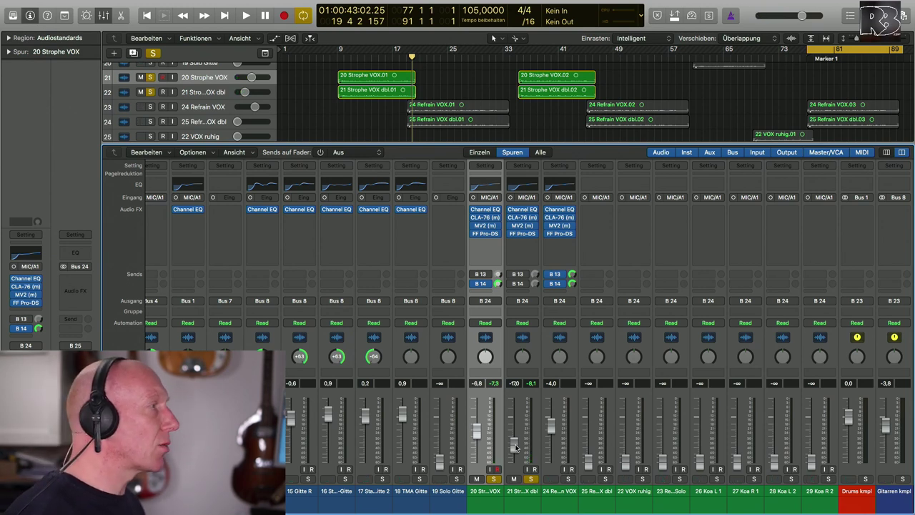
{"action": "scroll", "coordinate": [568, 239], "scroll_direction": "right", "scroll_amount": 1}
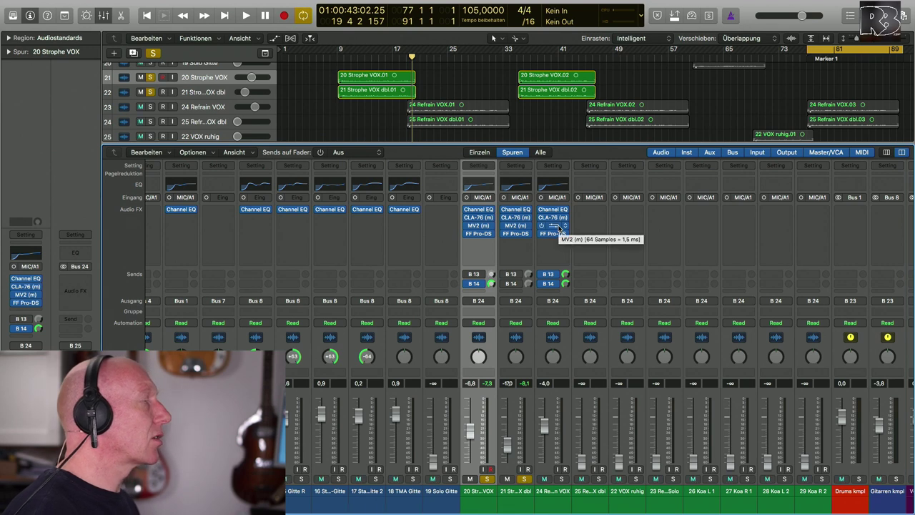
{"action": "key", "text": "space"}
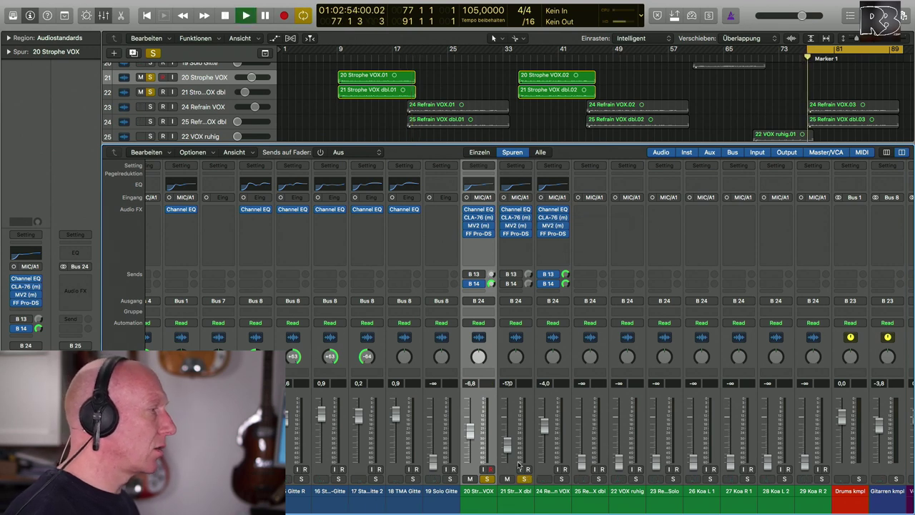
{"action": "key", "text": "shift+Return"}
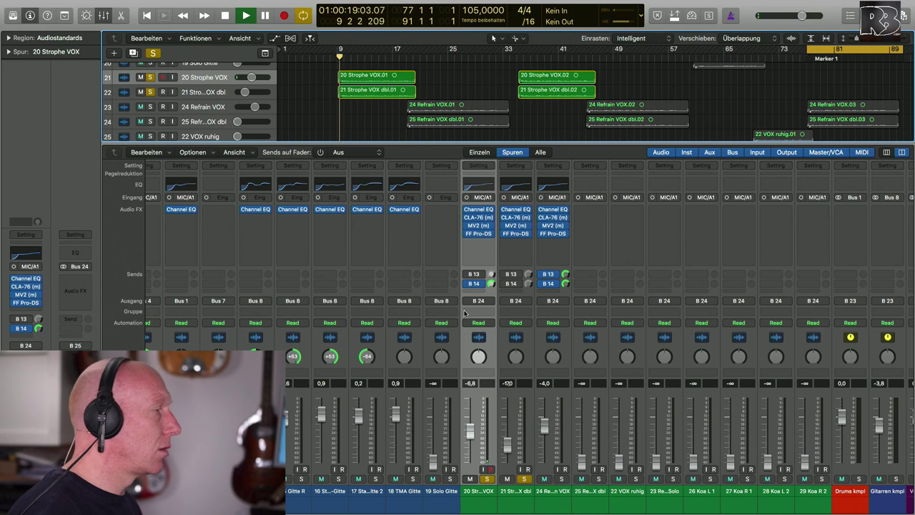
{"action": "left_click_drag", "start_coordinate": [507, 448], "coordinate": [507, 449]}
{"action": "left_click", "coordinate": [153, 52]}
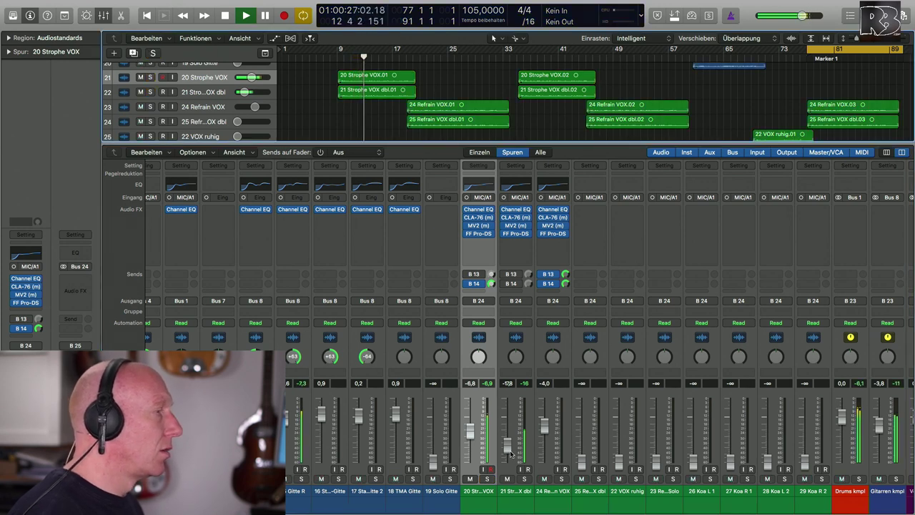
{"action": "left_click_drag", "start_coordinate": [509, 453], "coordinate": [508, 453]}
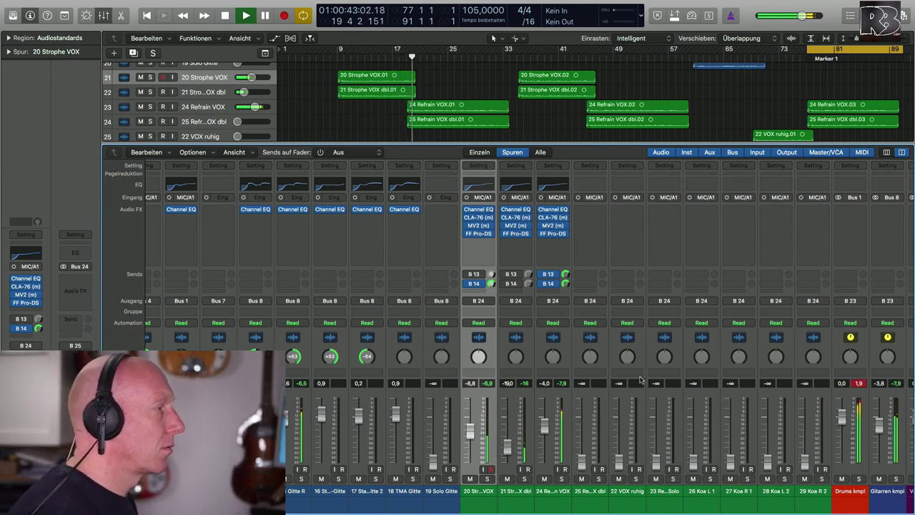
{"action": "key", "text": "space"}
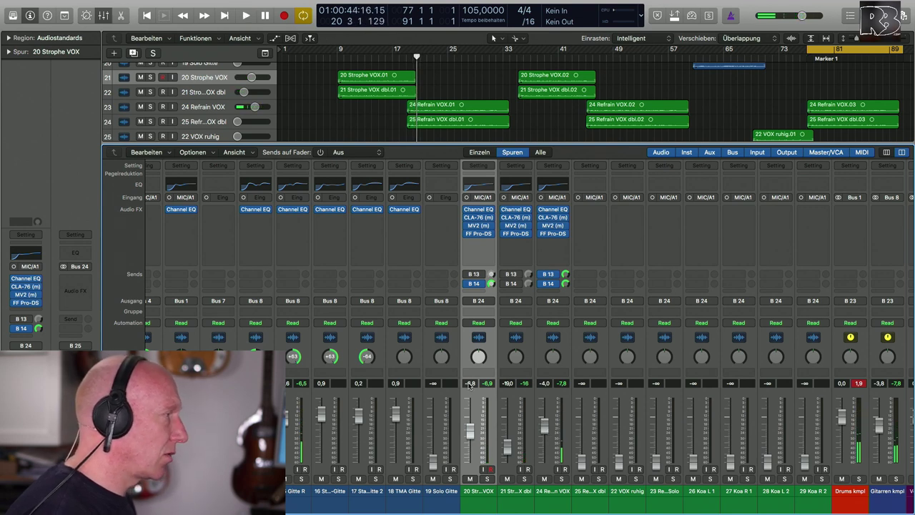
Play the transition from the first verse into the refrain and lower the 24 Refrain VOX fader to -5.3 dB
{"action": "left_click_drag", "start_coordinate": [547, 386], "coordinate": [554, 422]}
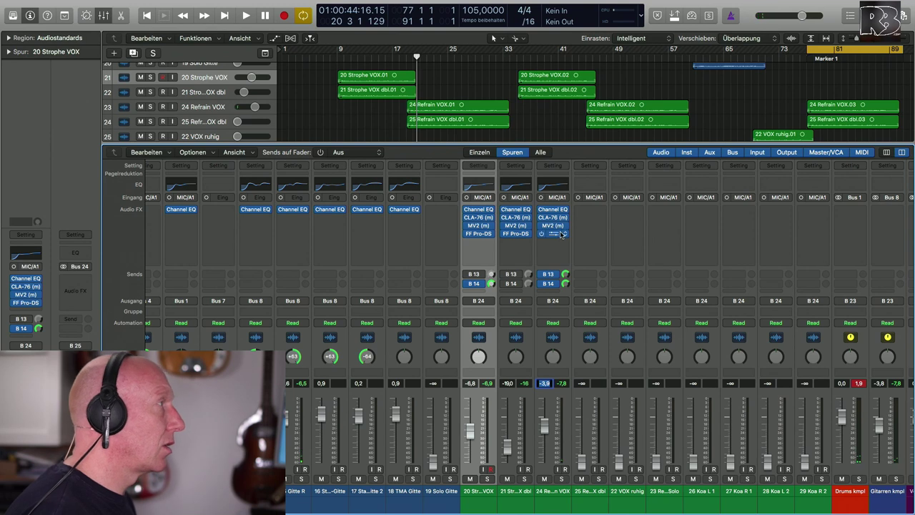
{"action": "key", "text": "space"}
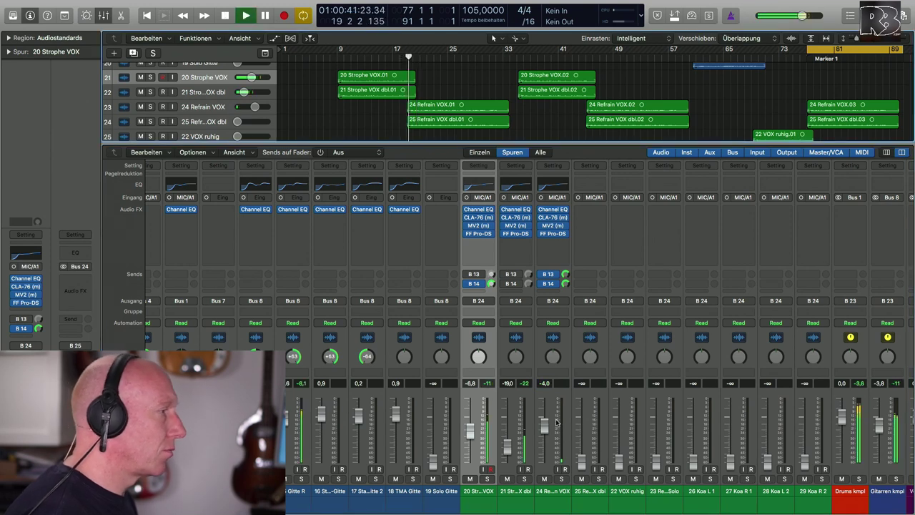
{"action": "left_click_drag", "start_coordinate": [544, 431], "coordinate": [545, 433]}
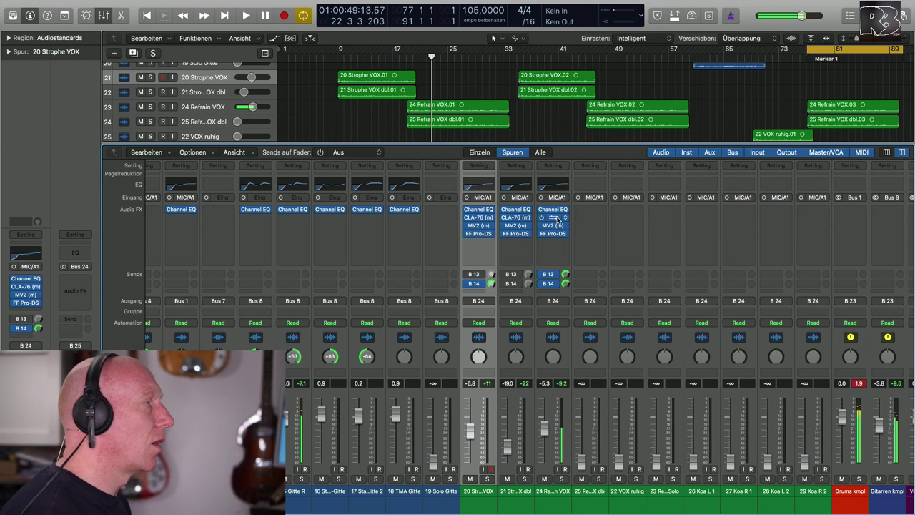
Paste the copied channel-strip setting onto 25 Refrain VOX dbl
{"action": "left_click", "coordinate": [598, 167]}
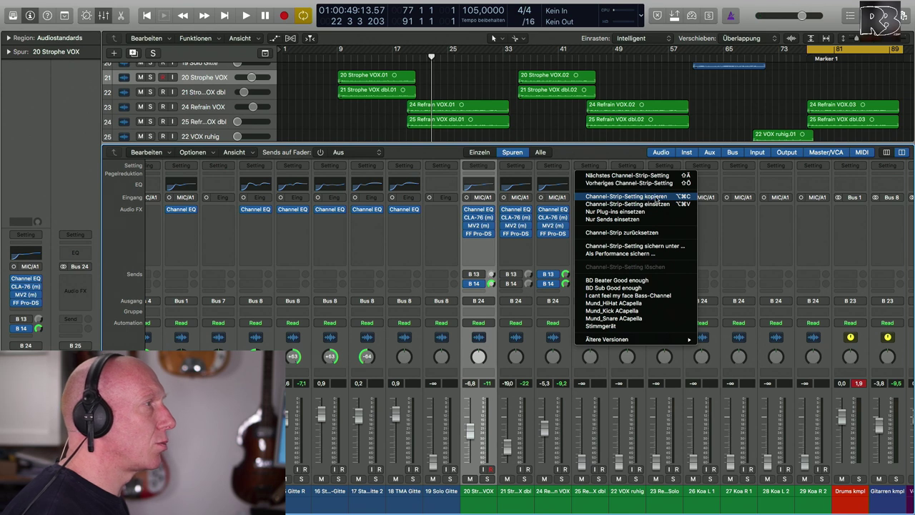
{"action": "left_click", "coordinate": [656, 204]}
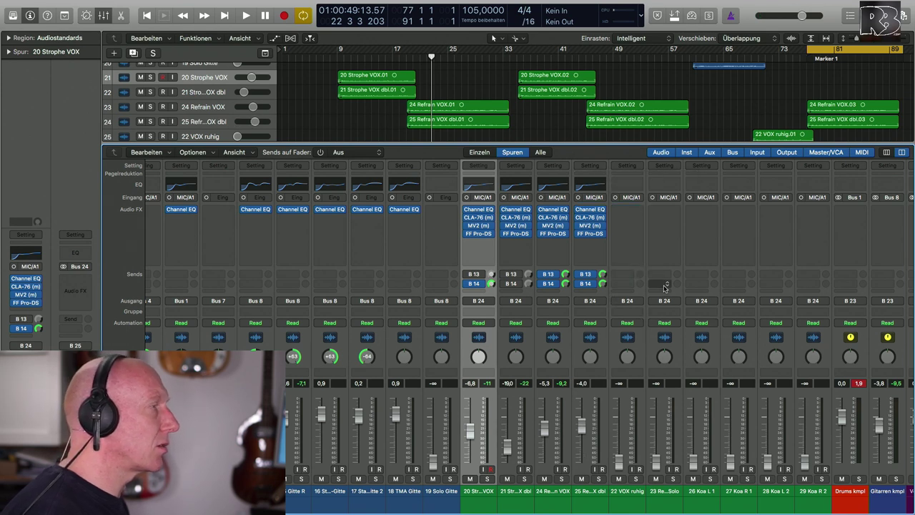
{"action": "scroll", "coordinate": [607, 286], "scroll_direction": "right", "scroll_amount": 1}
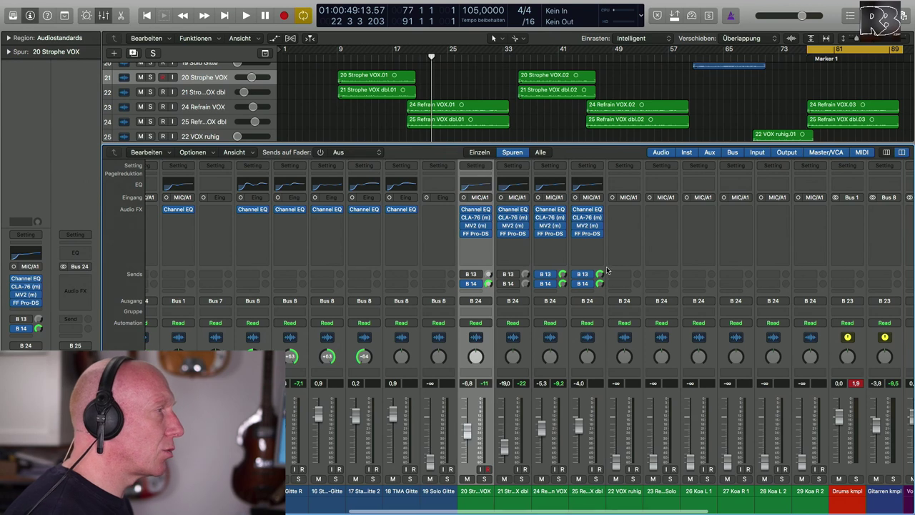
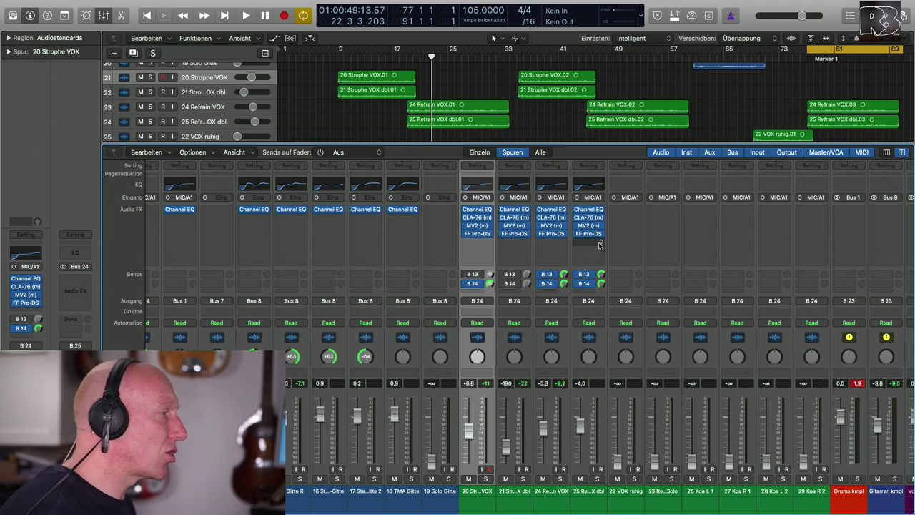
Insert a mono-to-stereo Sample Delay after the FF Pro-DS on 25 Refrain VOX dbl
{"action": "left_click", "coordinate": [599, 244]}
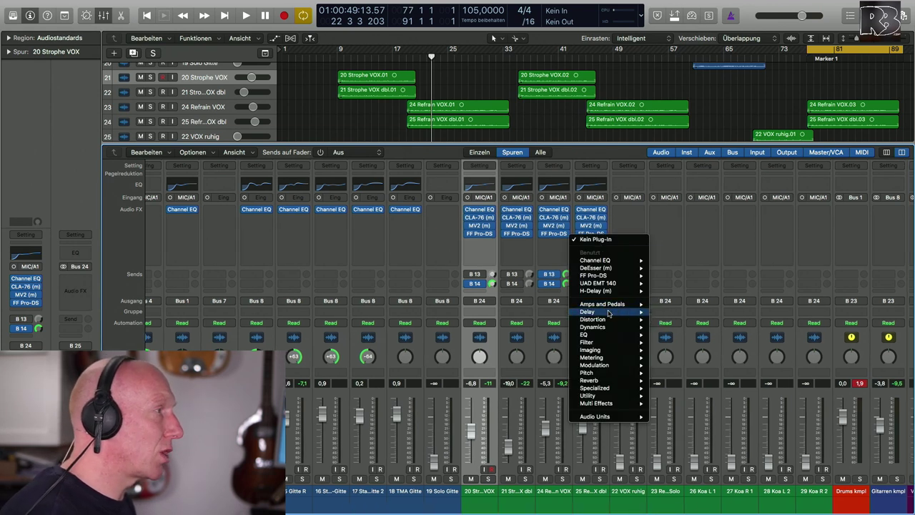
{"action": "mouse_move", "coordinate": [606, 314]}
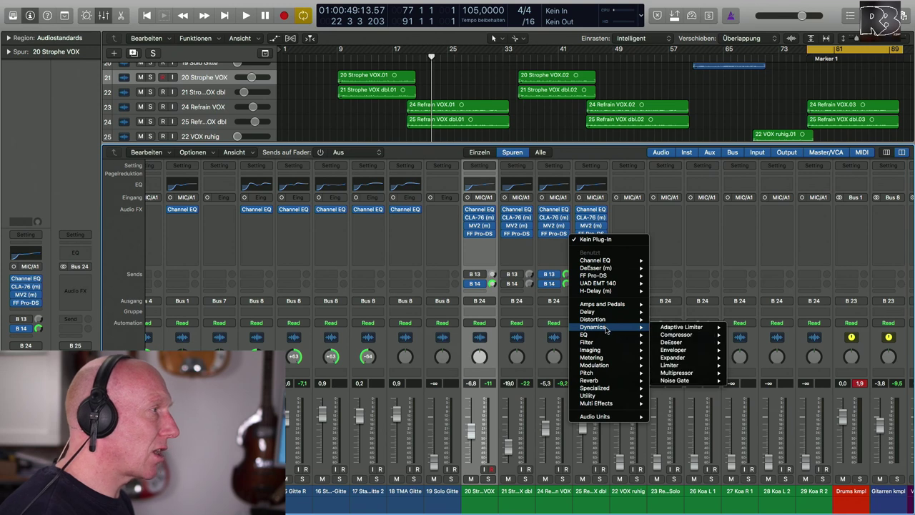
{"action": "mouse_move", "coordinate": [679, 327]}
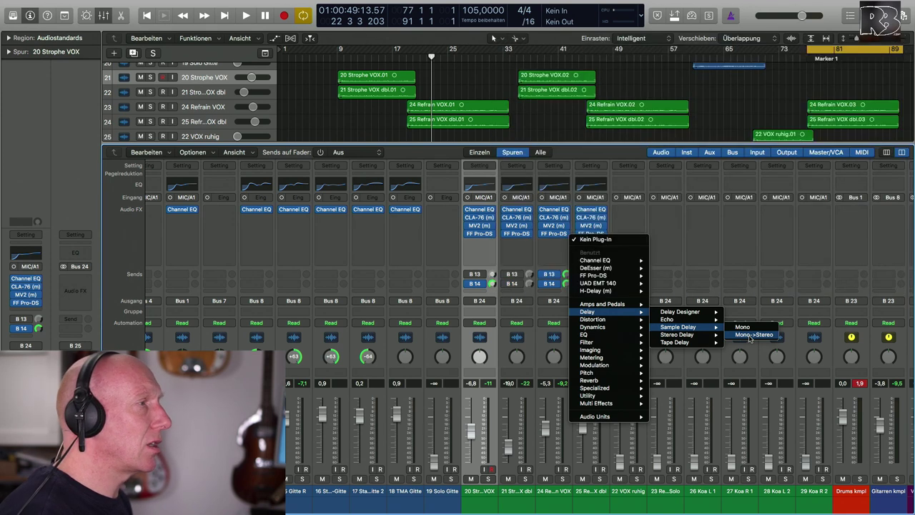
{"action": "left_click", "coordinate": [749, 336]}
{"action": "left_click_drag", "start_coordinate": [110, 10], "coordinate": [583, 272]}
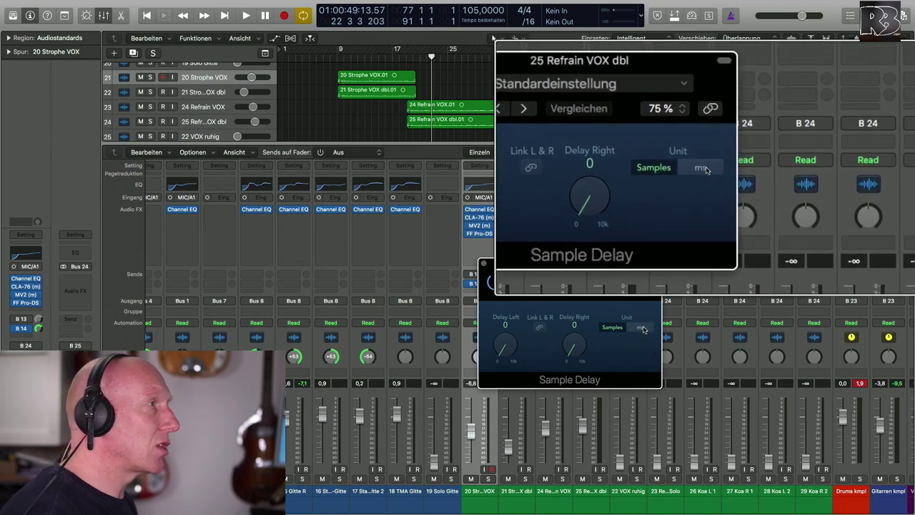
Switch the Sample Delay's unit to ms, set Delay Right to 14 ms and close the plug-in window
{"action": "left_click", "coordinate": [701, 168]}
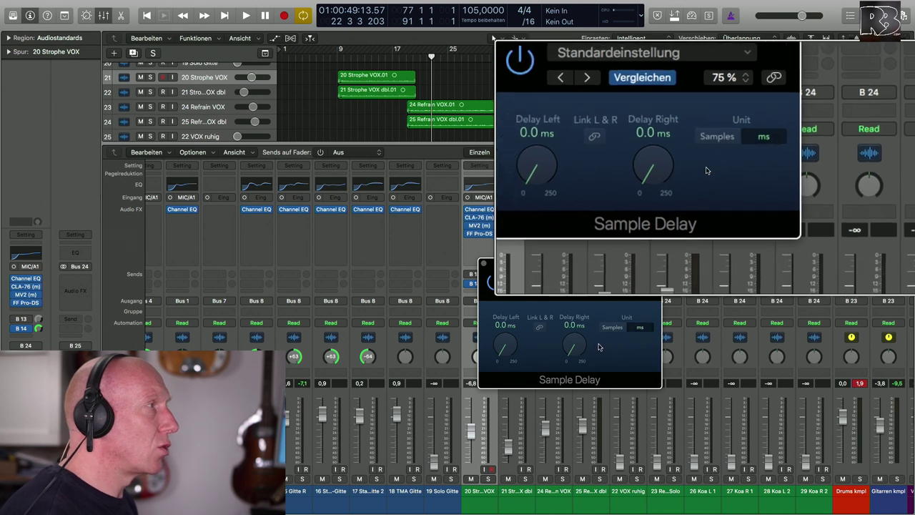
{"action": "double_click", "coordinate": [707, 166]}
{"action": "type", "text": "14"}
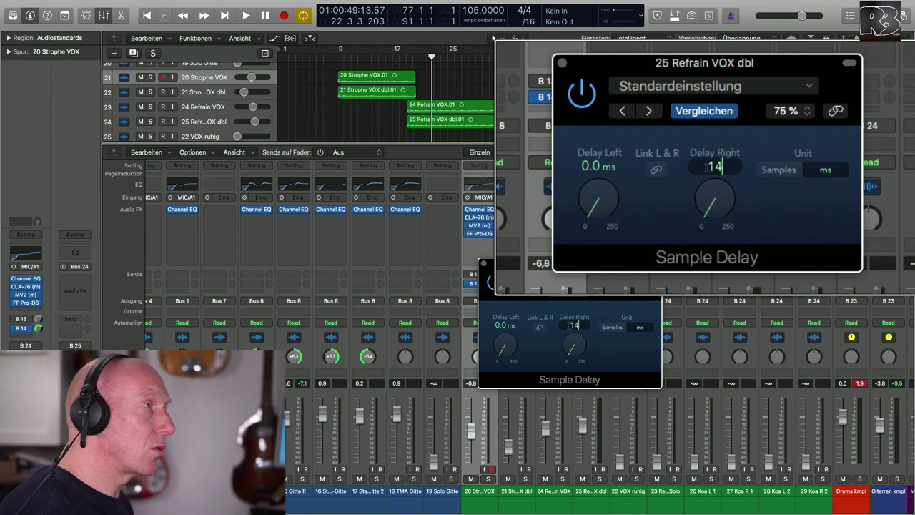
{"action": "key", "text": "Return"}
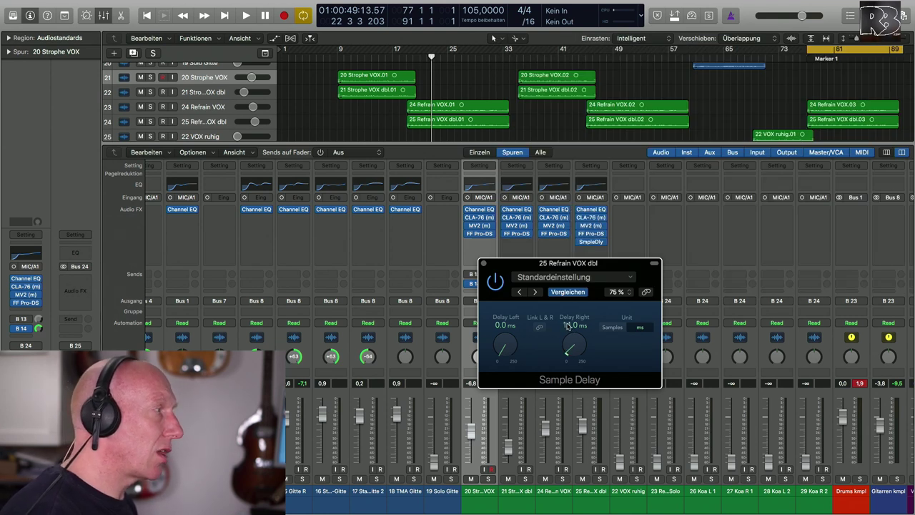
{"action": "left_click", "coordinate": [483, 263]}
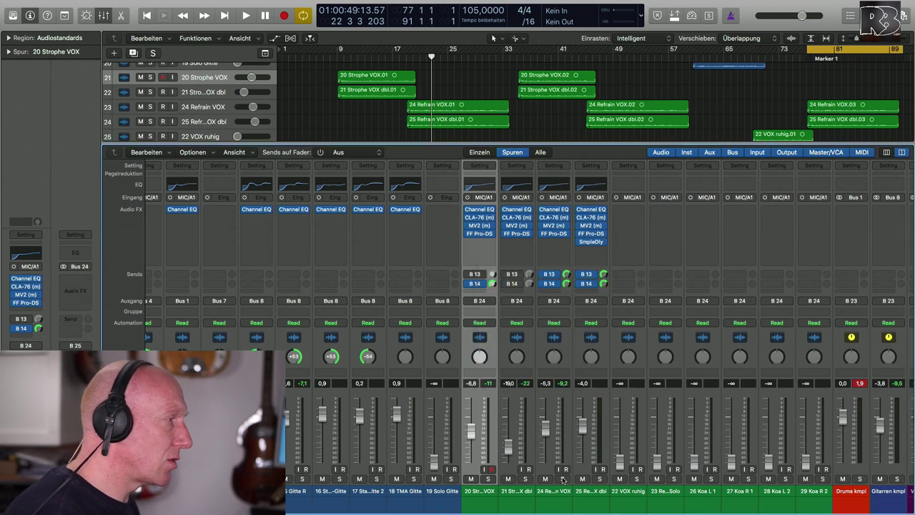
Solo 24 Refrain VOX and 25 Refrain VOX dbl, play the third refrain, deactivate the double's B 13 send and lower its fader to -9.0 dB
{"action": "left_click", "coordinate": [563, 479]}
{"action": "left_click", "coordinate": [599, 479]}
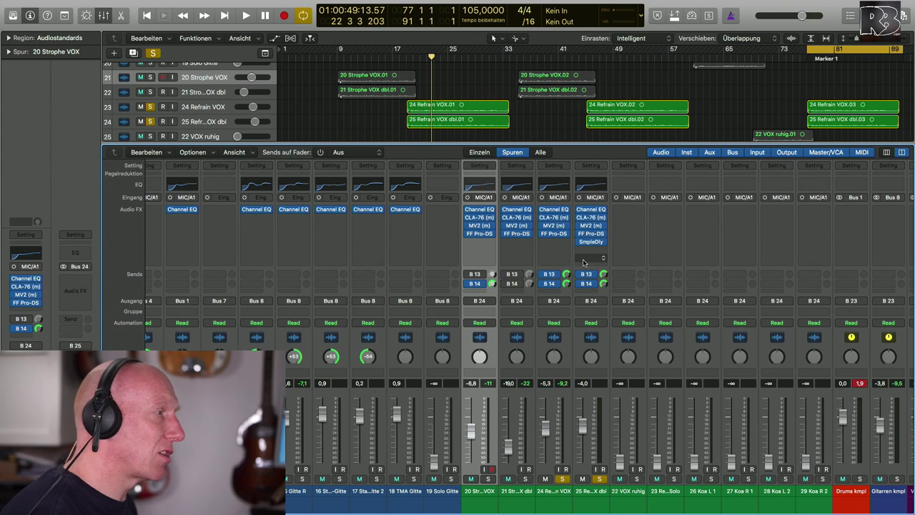
{"action": "key", "text": "space"}
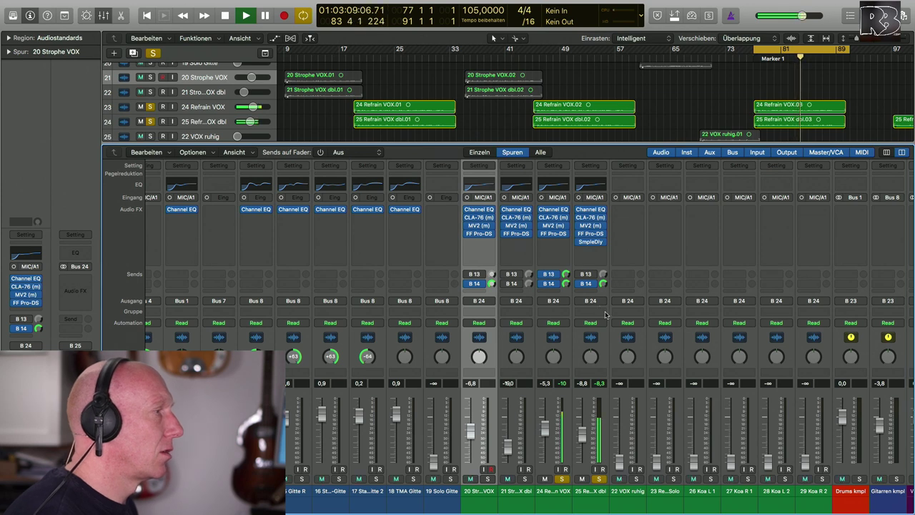
{"action": "left_click_drag", "start_coordinate": [582, 433], "coordinate": [582, 435]}
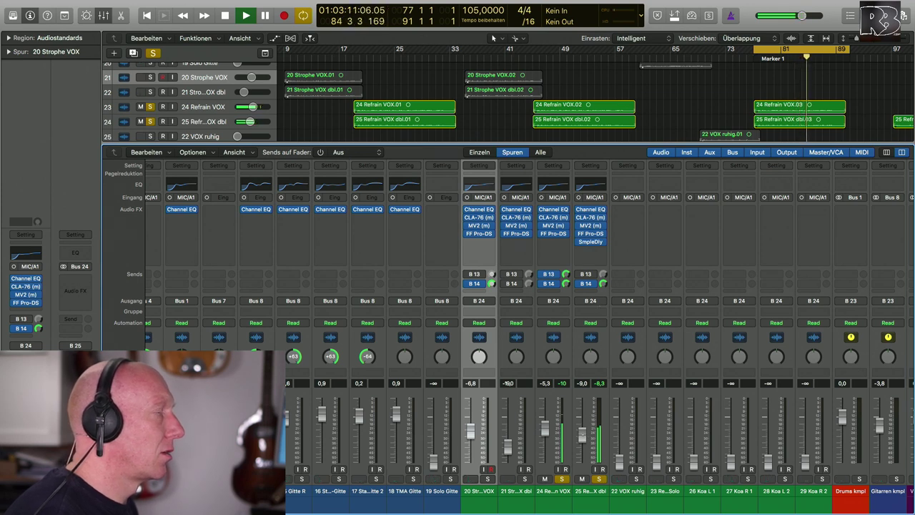
{"action": "key", "text": "space"}
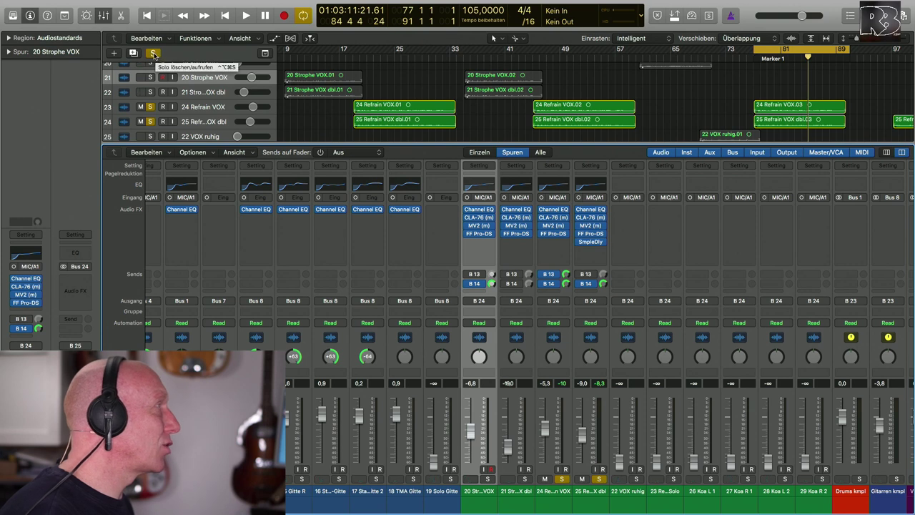
Clear the solos, play the third refrain in the full mix and lower the 25 Refrain VOX dbl fader to -9.4 dB
{"action": "left_click", "coordinate": [152, 54]}
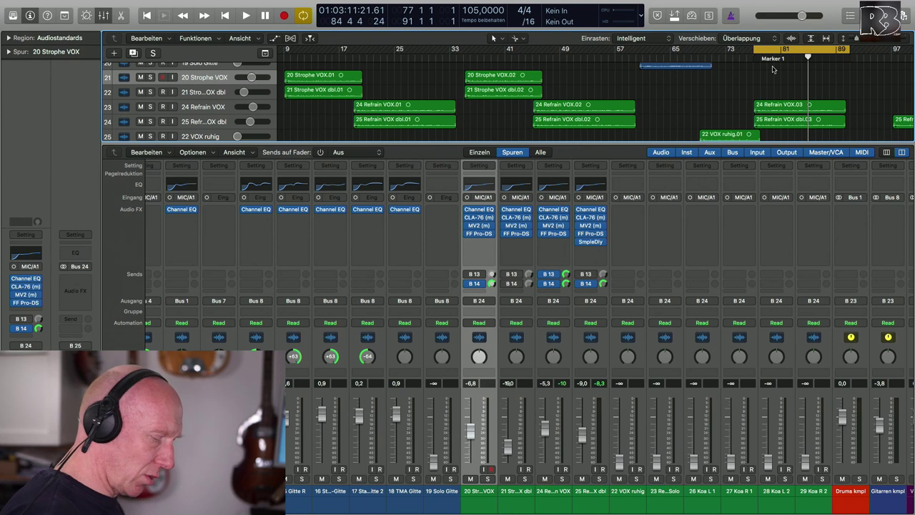
{"action": "key", "text": "space"}
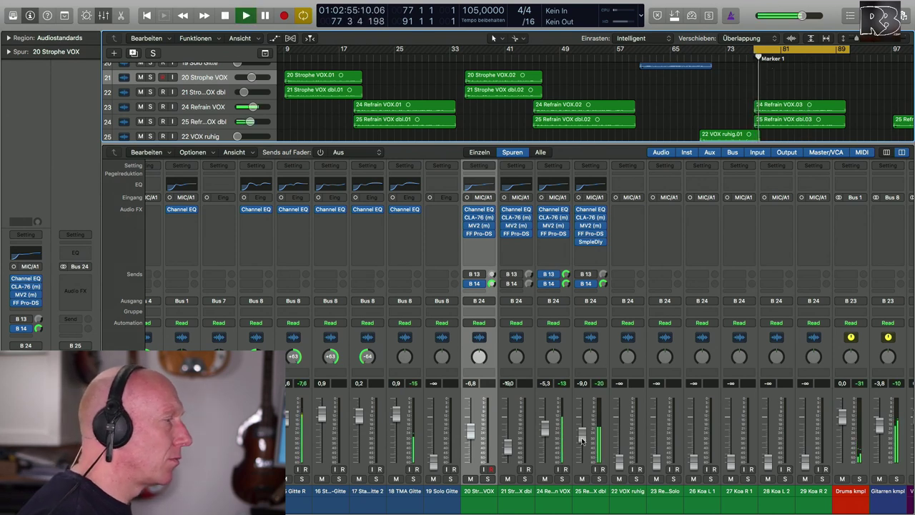
{"action": "left_click_drag", "start_coordinate": [583, 439], "coordinate": [583, 438]}
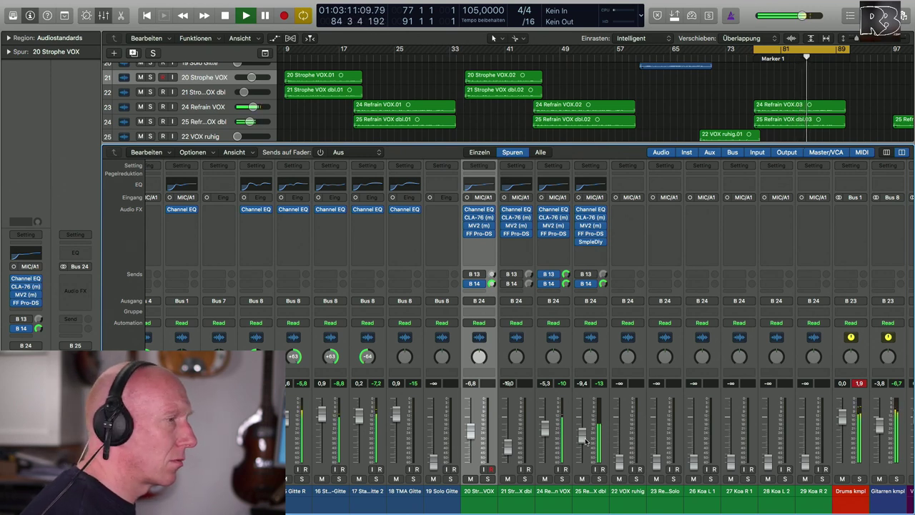
Raise the Snare kmpl bus fader to -4.5 dB while the third refrain plays
{"action": "scroll", "coordinate": [586, 441], "scroll_direction": "right", "scroll_amount": 10}
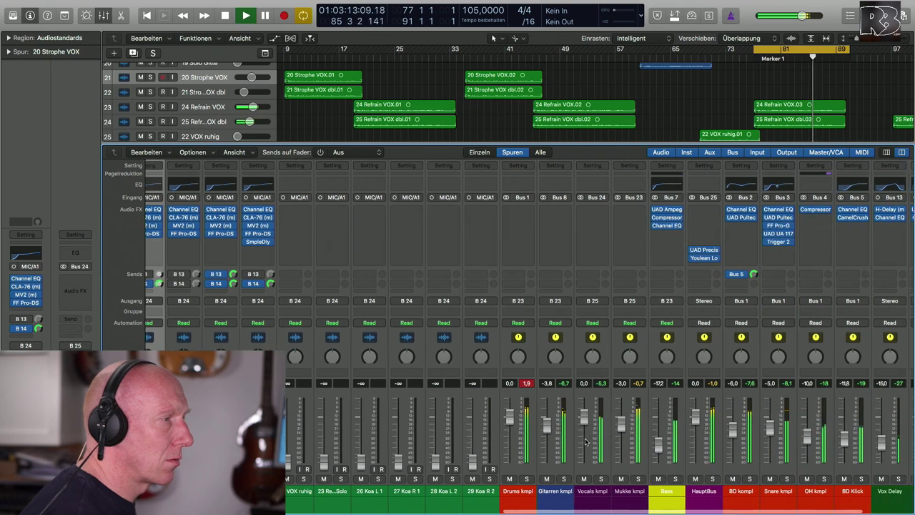
{"action": "left_click_drag", "start_coordinate": [754, 431], "coordinate": [753, 429]}
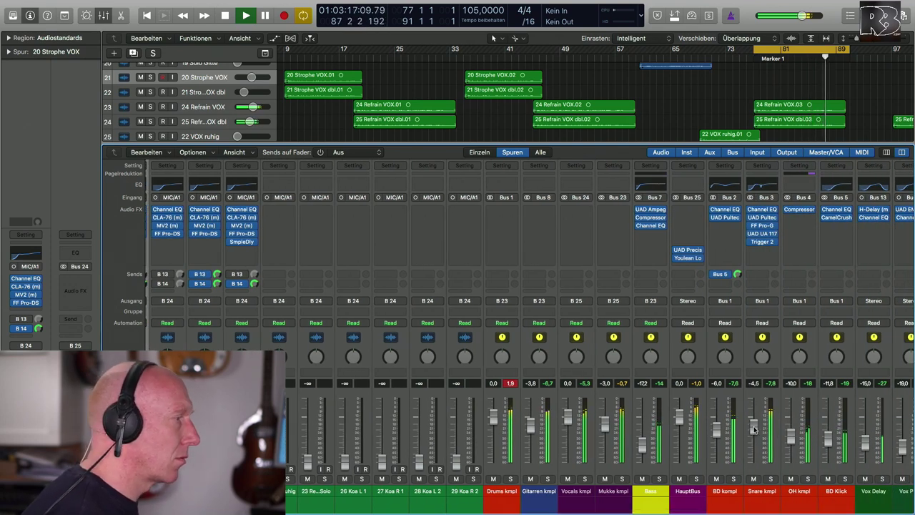
{"action": "scroll", "coordinate": [754, 428], "scroll_direction": "left", "scroll_amount": 8}
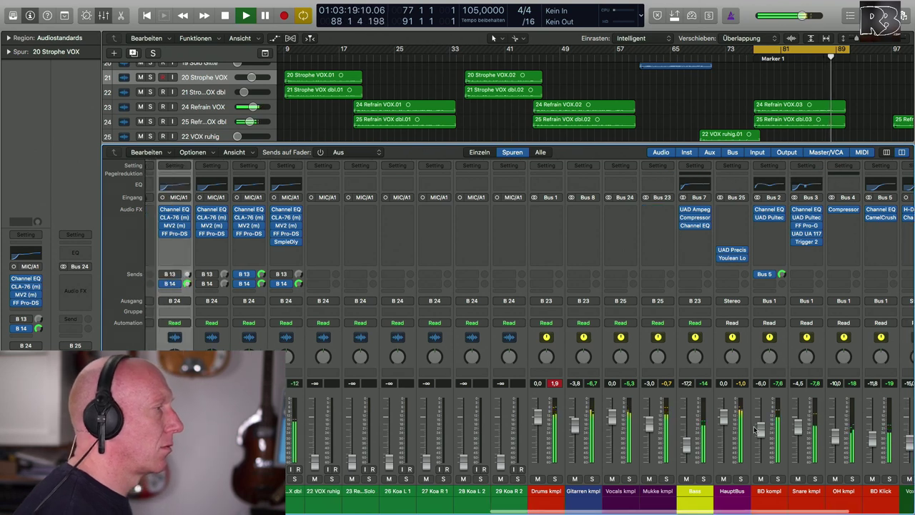
{"action": "scroll", "coordinate": [753, 429], "scroll_direction": "left", "scroll_amount": 2}
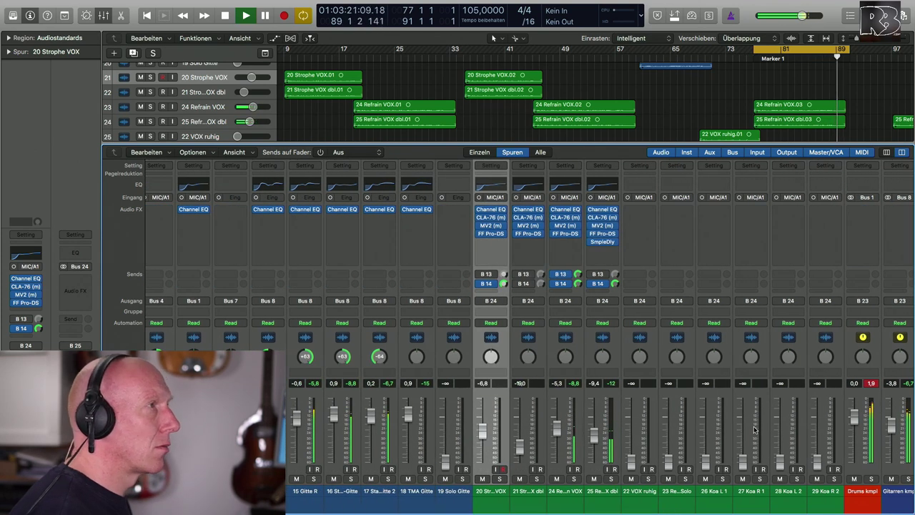
Stop playback in the third refrain and play the first verse to check the vocals in the full mix
{"action": "key", "text": "space"}
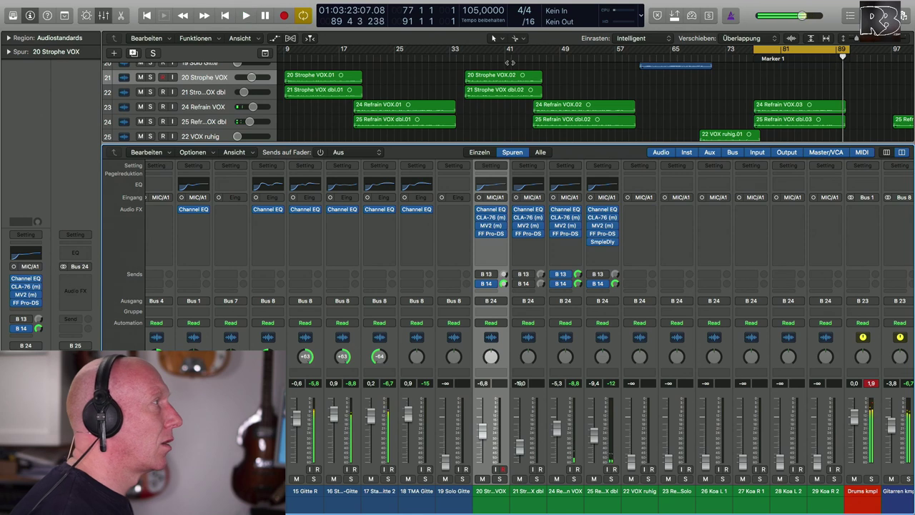
{"action": "key", "text": "Return"}
{"action": "key", "text": "space"}
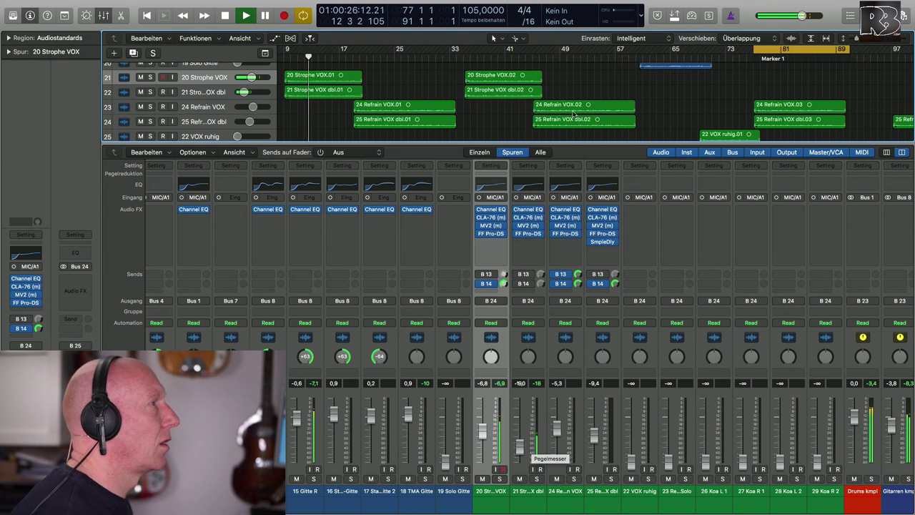
Stop playback, hide the mixer to show the full arrangement and select the 26 Koa L 1 track
{"action": "scroll", "coordinate": [574, 103], "scroll_direction": "down", "scroll_amount": 2}
{"action": "scroll", "coordinate": [574, 103], "scroll_direction": "down", "scroll_amount": 1}
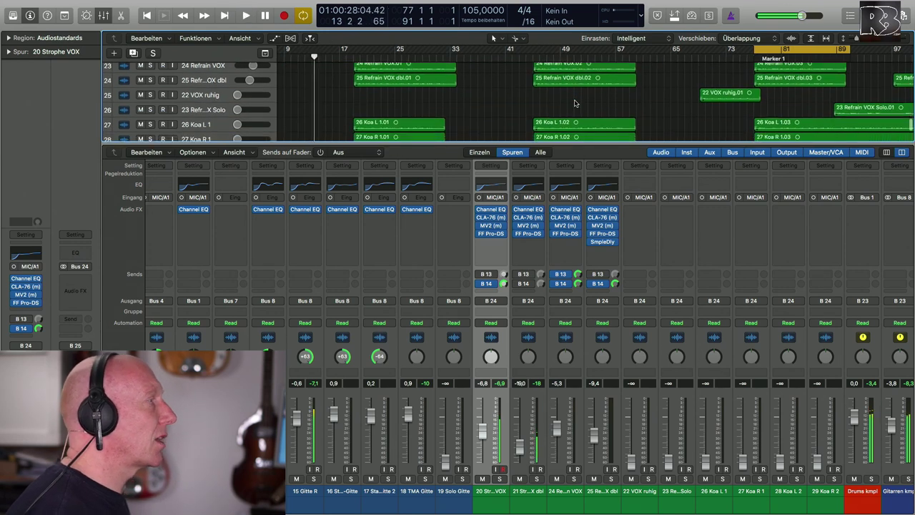
{"action": "key", "text": "x"}
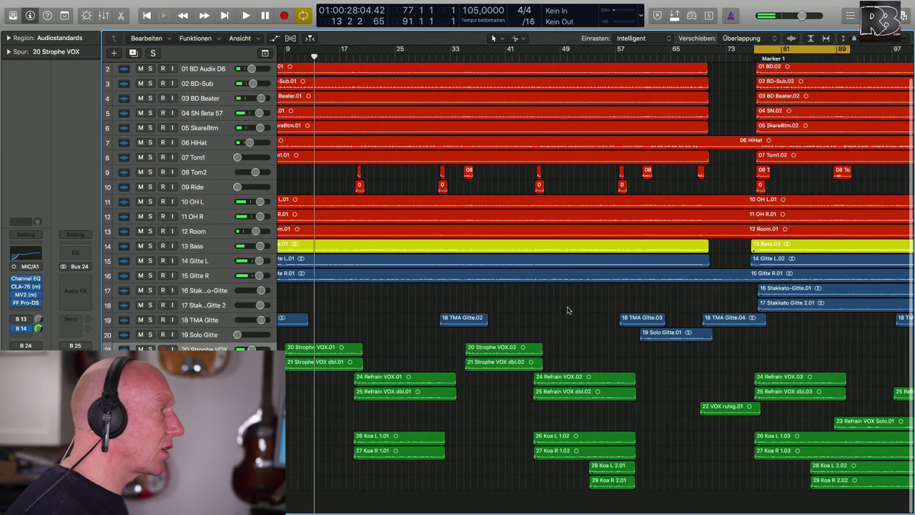
{"action": "scroll", "coordinate": [562, 326], "scroll_direction": "right", "scroll_amount": 3}
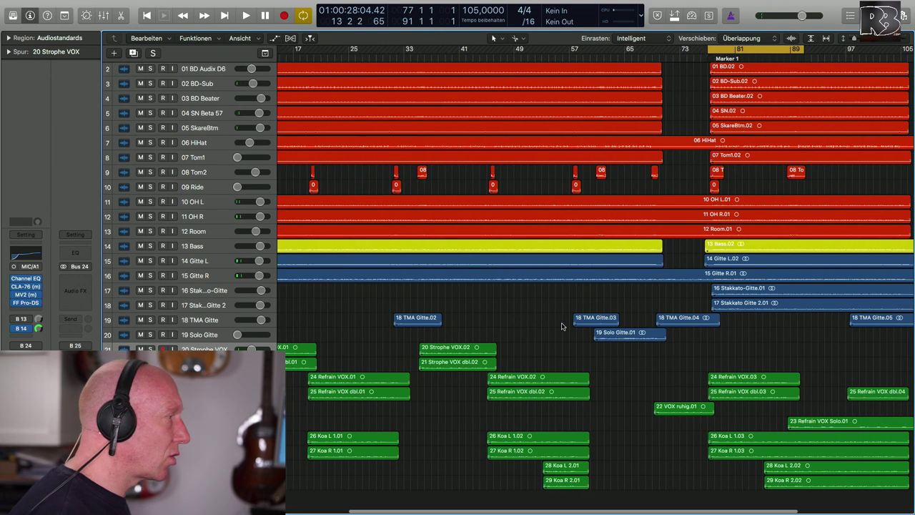
{"action": "scroll", "coordinate": [562, 326], "scroll_direction": "left", "scroll_amount": 1}
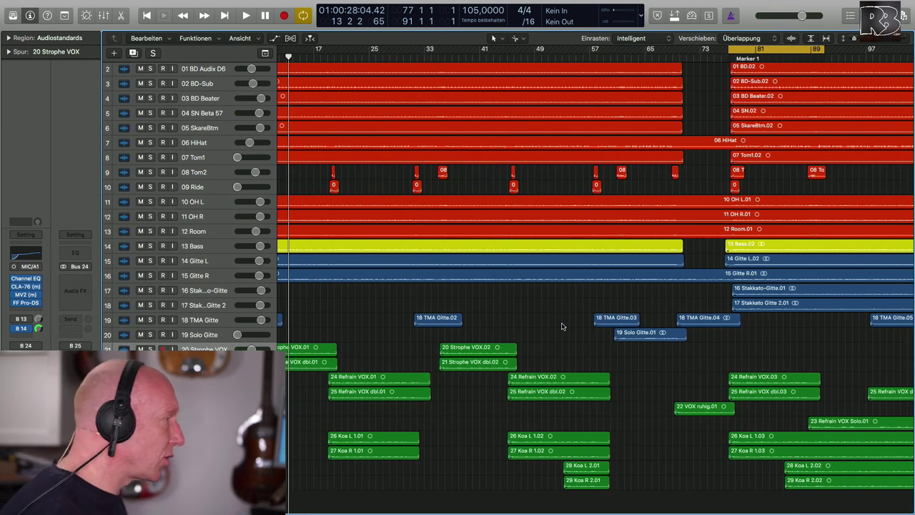
{"action": "left_click", "coordinate": [296, 439]}
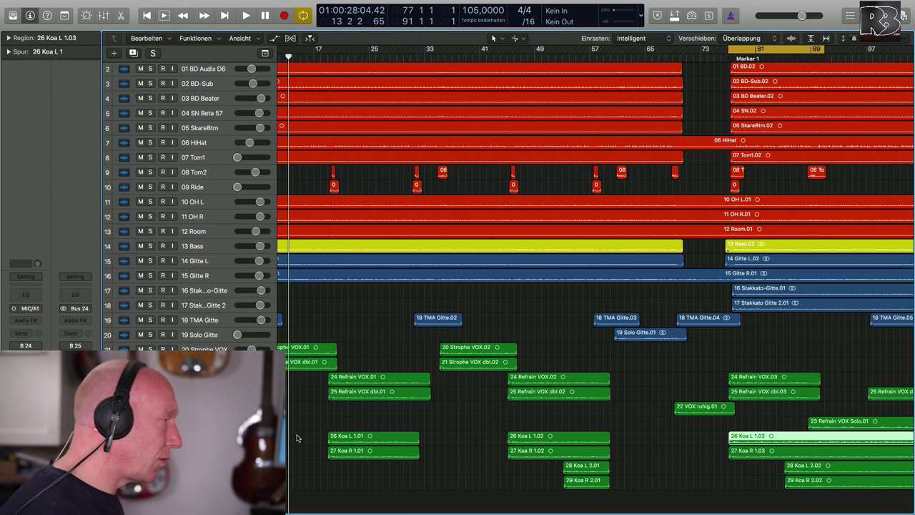
Show the mixer again, select channels 26 Koa L 1 through 29 Koa R 2 and route their outputs to Bus 9
{"action": "key", "text": "x"}
{"action": "scroll", "coordinate": [587, 386], "scroll_direction": "right", "scroll_amount": 3}
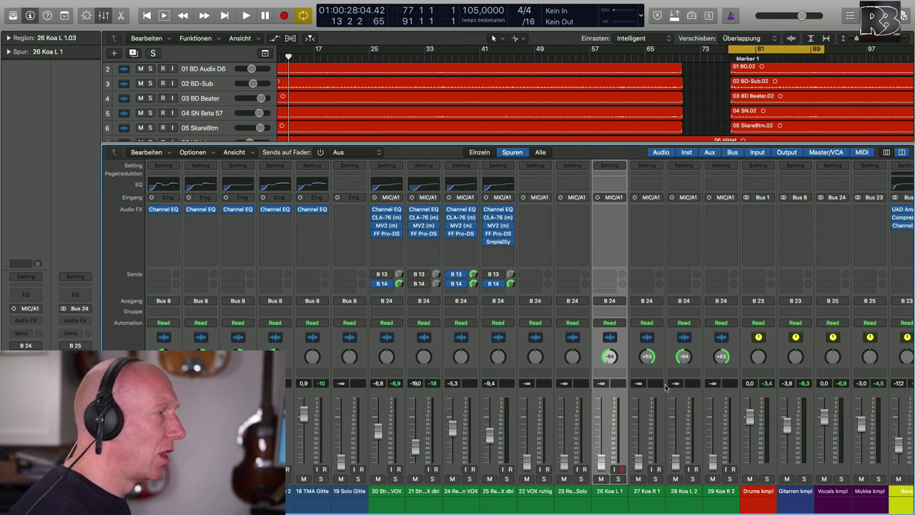
{"action": "left_click", "coordinate": [721, 501], "text": "shift"}
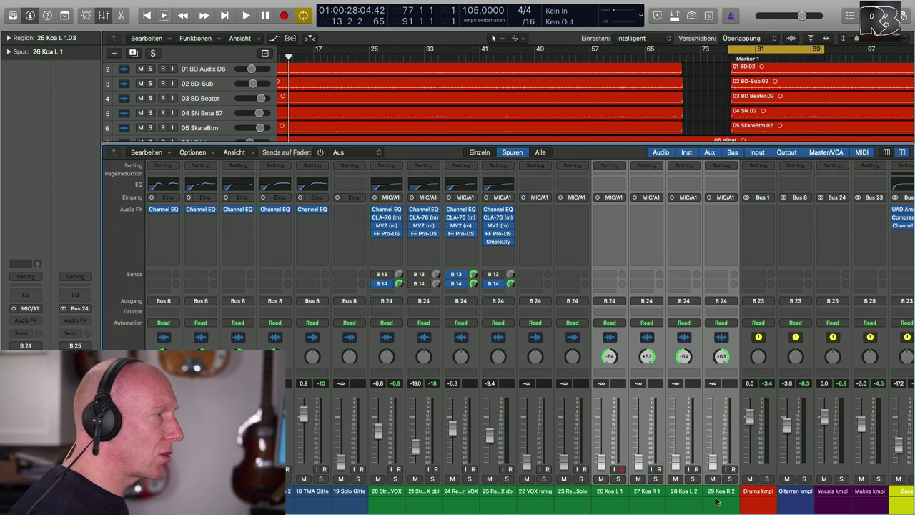
{"action": "scroll", "coordinate": [695, 438], "scroll_direction": "right", "scroll_amount": 10}
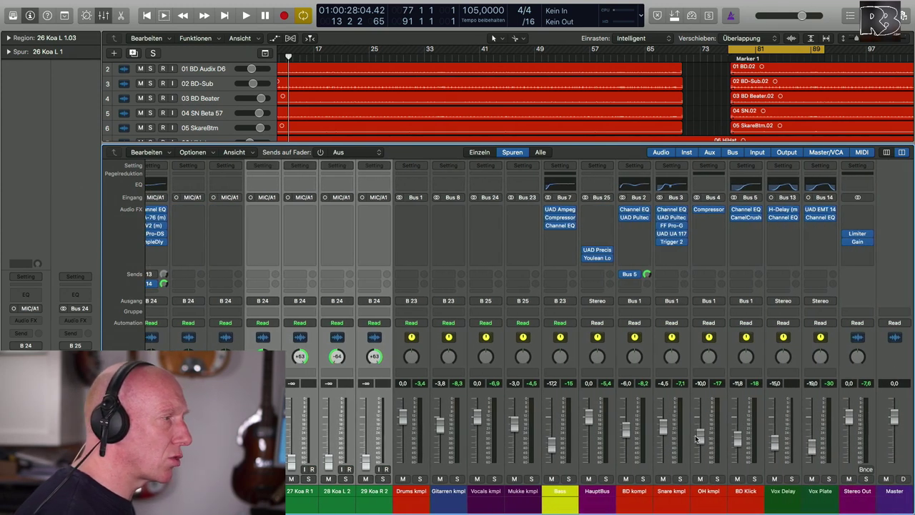
{"action": "scroll", "coordinate": [697, 437], "scroll_direction": "left", "scroll_amount": 3}
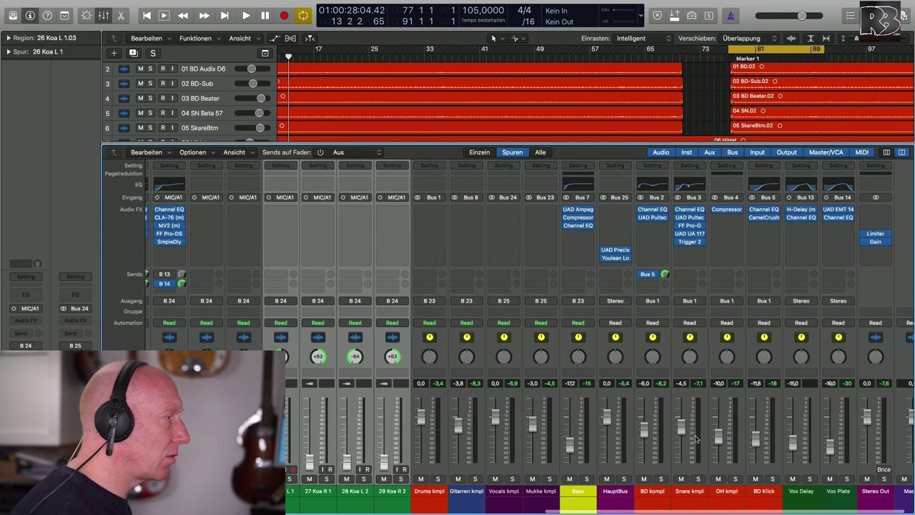
{"action": "left_click", "coordinate": [360, 303]}
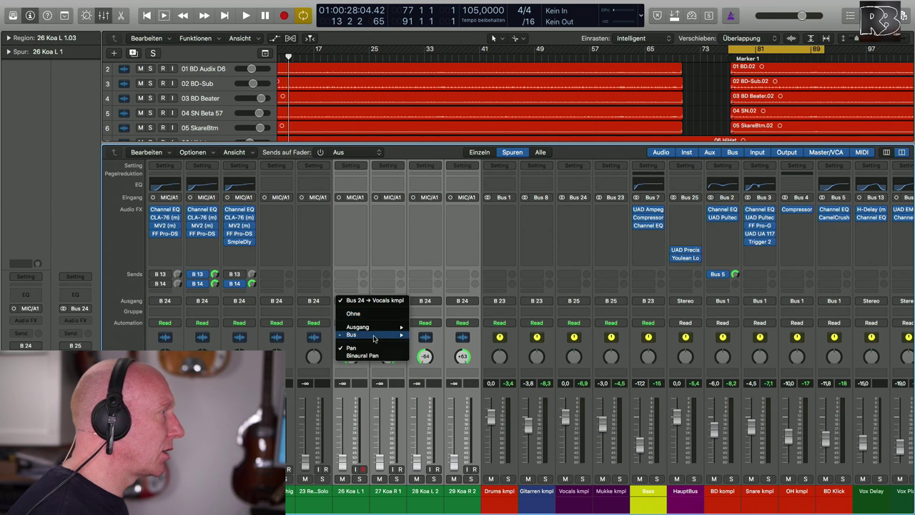
{"action": "mouse_move", "coordinate": [375, 336]}
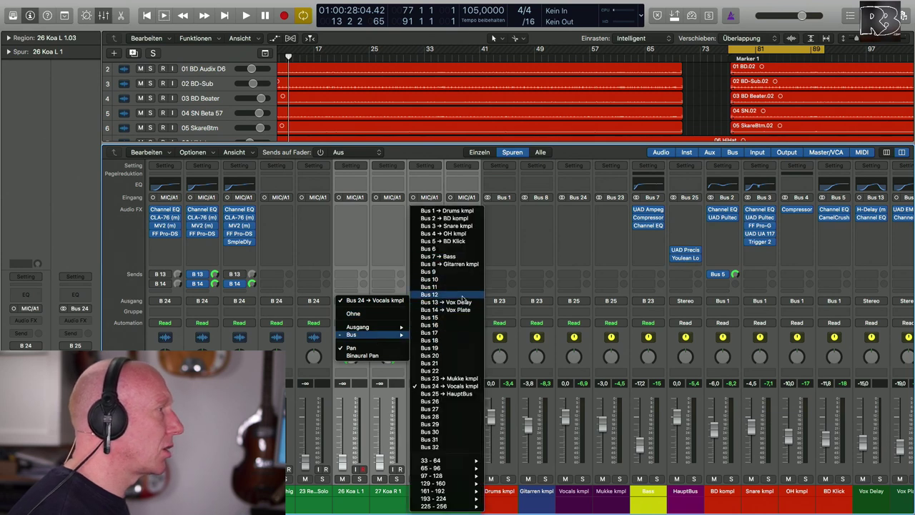
{"action": "left_click", "coordinate": [467, 273]}
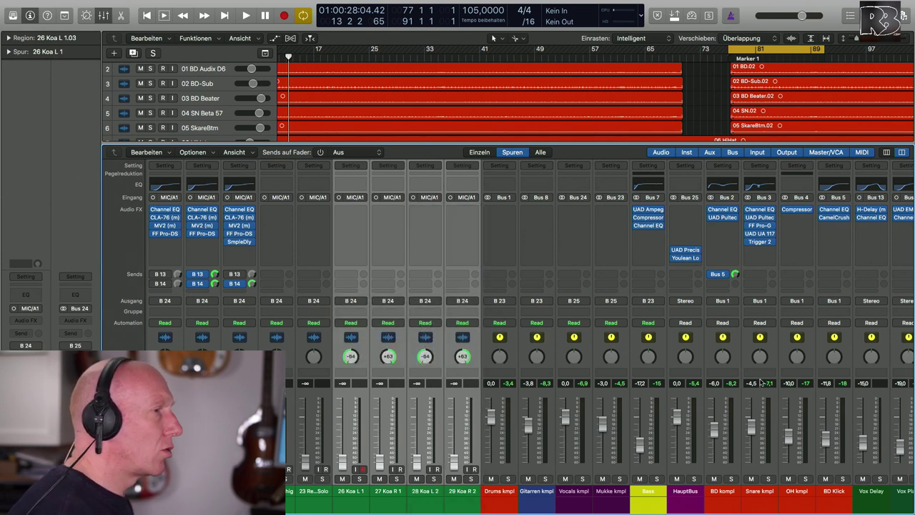
Rename the new Bus 9 aux channel as Koa kmpl
{"action": "scroll", "coordinate": [818, 505], "scroll_direction": "right", "scroll_amount": 4}
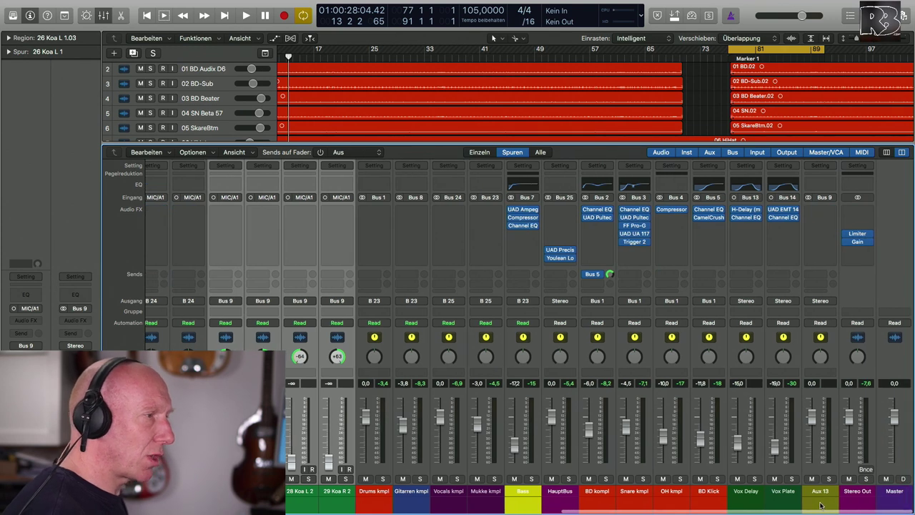
{"action": "left_click", "coordinate": [822, 493]}
{"action": "double_click", "coordinate": [821, 492]}
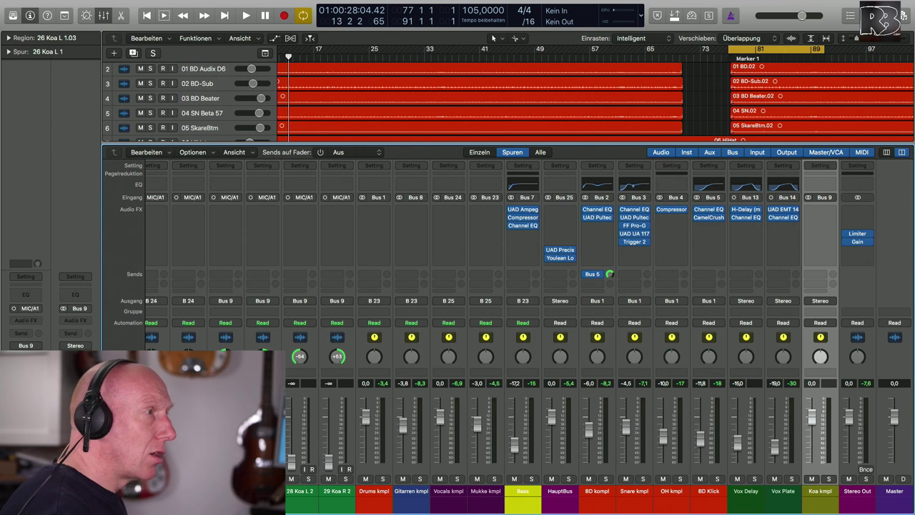
Select the Vox Delay and Vox Plate channels together and route their outputs to Bus 24, Vocals kmpl
{"action": "left_click", "coordinate": [759, 503]}
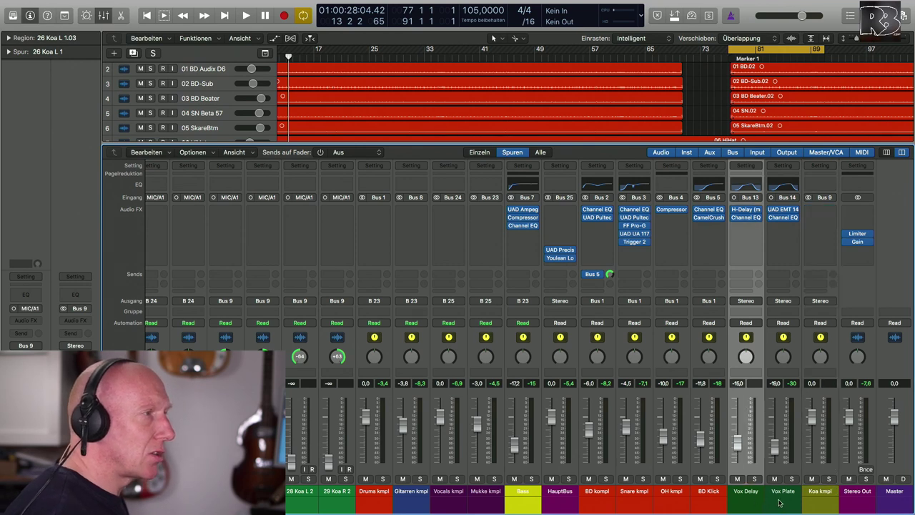
{"action": "left_click", "coordinate": [772, 368], "text": "shift"}
{"action": "left_click", "coordinate": [755, 303]}
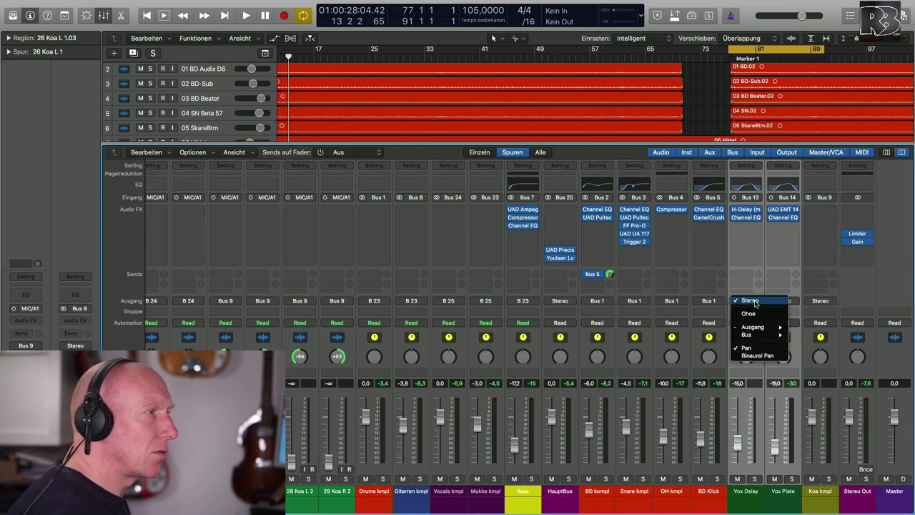
{"action": "mouse_move", "coordinate": [756, 334]}
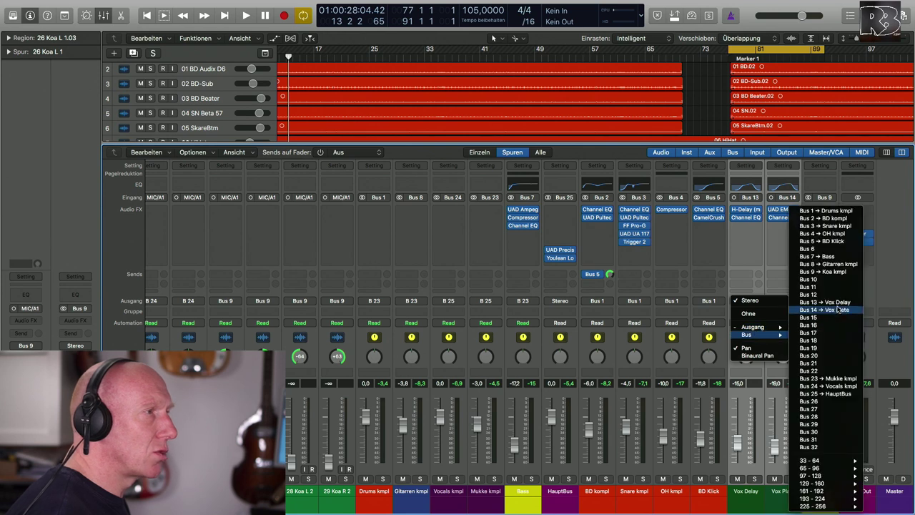
{"action": "key", "text": "Escape"}
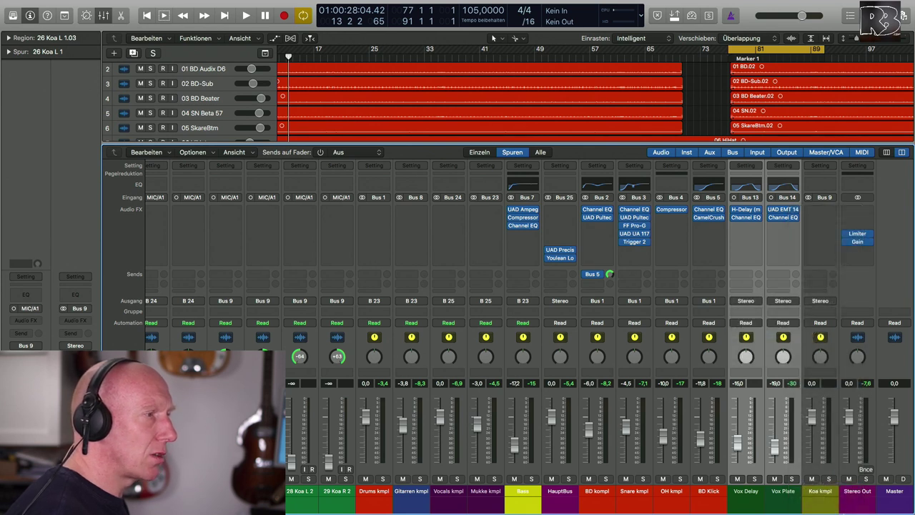
Route the output of the Koa kmpl channel to Bus 24, Vocals kmpl
{"action": "left_click", "coordinate": [816, 494]}
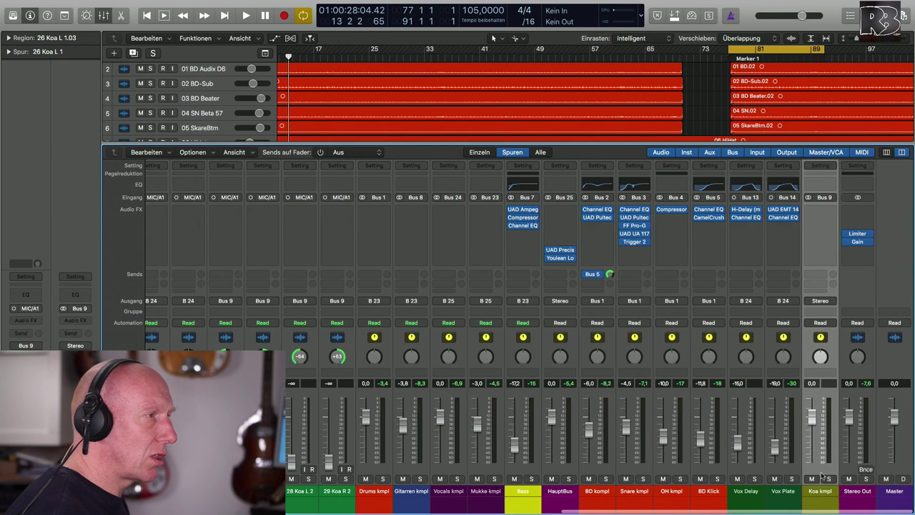
{"action": "left_click", "coordinate": [821, 300]}
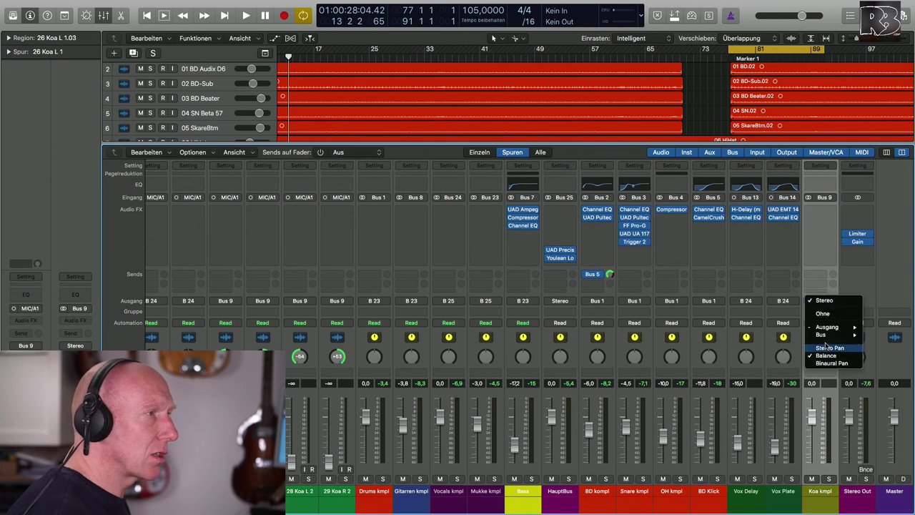
{"action": "mouse_move", "coordinate": [827, 336]}
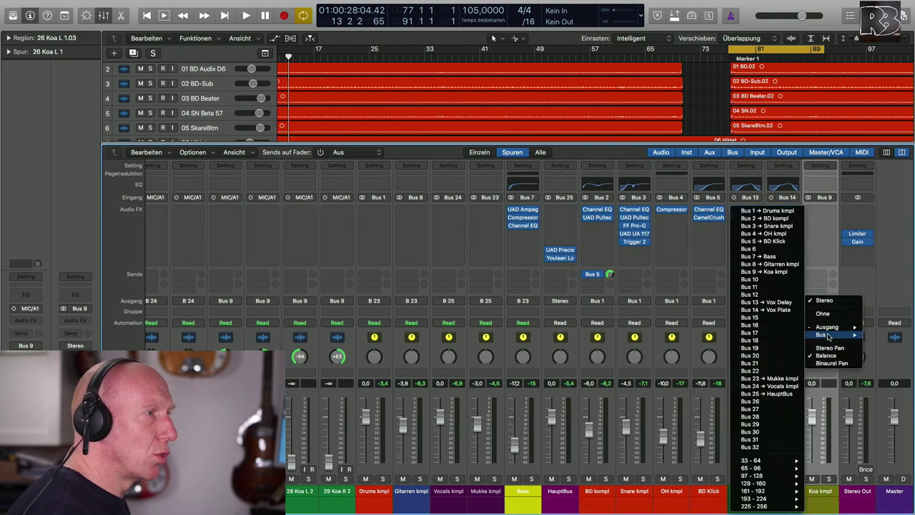
{"action": "left_click", "coordinate": [785, 386]}
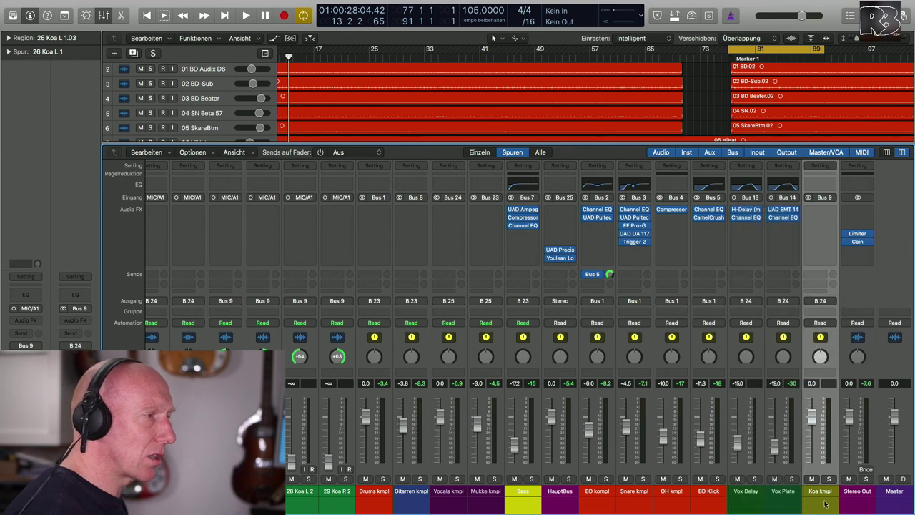
Colour the Koa kmpl channel dark green and close the colour palette
{"action": "key", "text": "alt+c"}
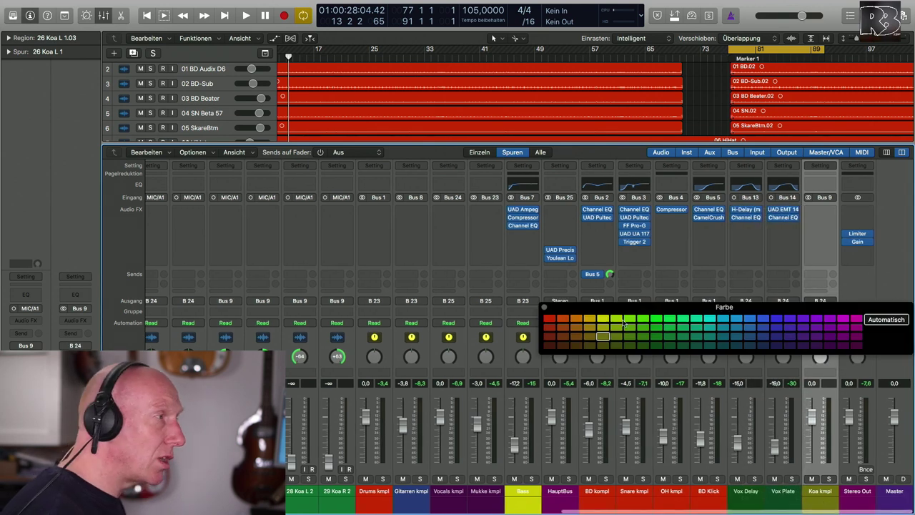
{"action": "left_click", "coordinate": [681, 347]}
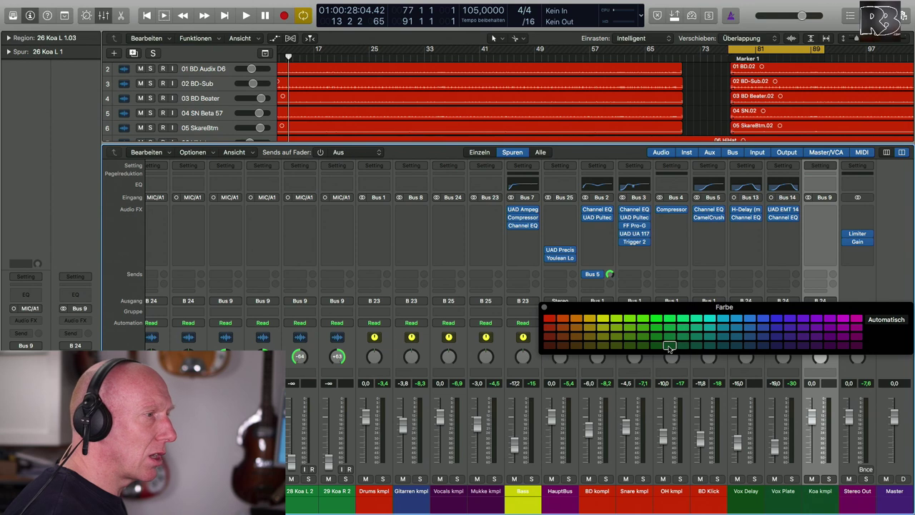
{"action": "key", "text": "alt+c"}
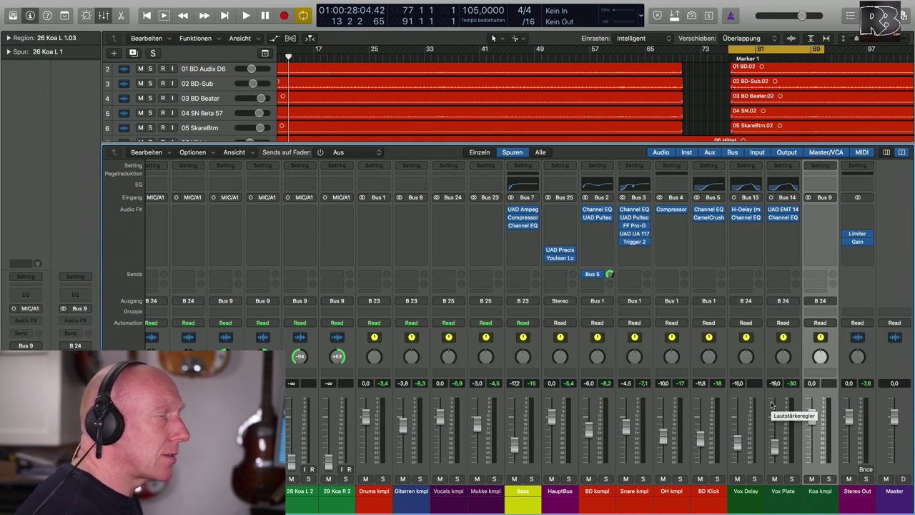
Solo Koa kmpl, move the cycle range to bars 85 to 106 over the Koa regions and start playback
{"action": "left_click", "coordinate": [829, 478]}
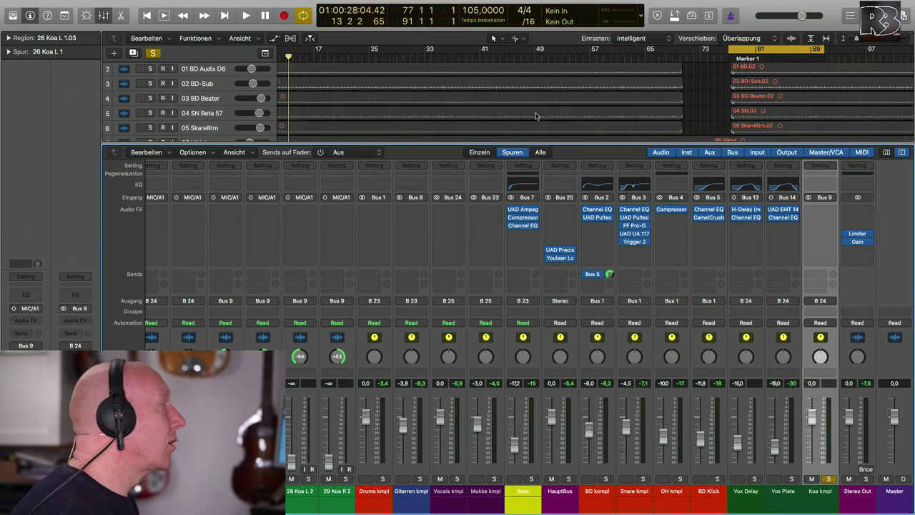
{"action": "scroll", "coordinate": [536, 115], "scroll_direction": "down", "scroll_amount": 6}
{"action": "scroll", "coordinate": [536, 115], "scroll_direction": "down", "scroll_amount": 2}
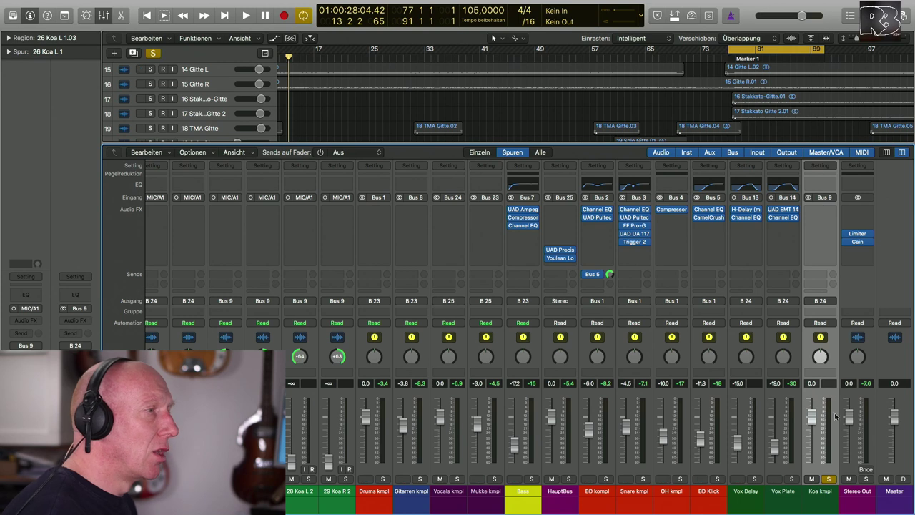
{"action": "scroll", "coordinate": [454, 69], "scroll_direction": "down", "scroll_amount": 8}
{"action": "scroll", "coordinate": [454, 69], "scroll_direction": "right", "scroll_amount": 3}
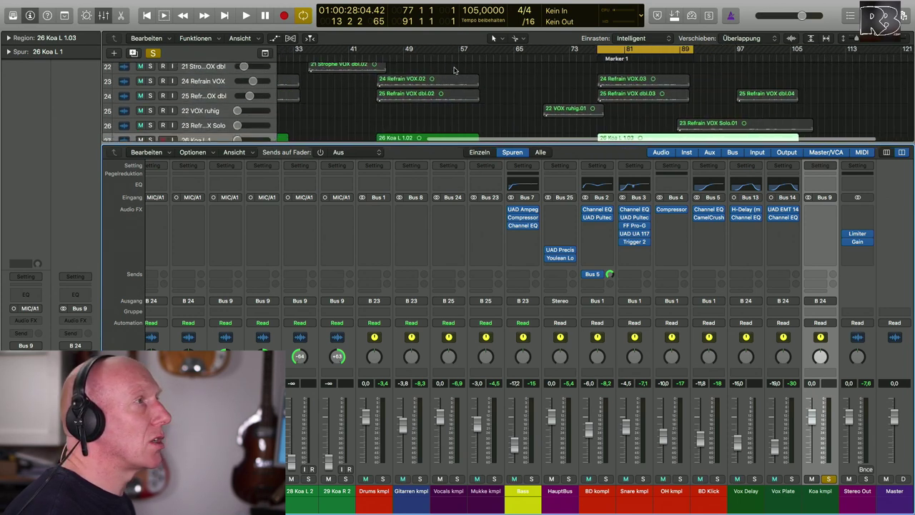
{"action": "left_click_drag", "start_coordinate": [632, 48], "coordinate": [778, 50]}
{"action": "key", "text": "space"}
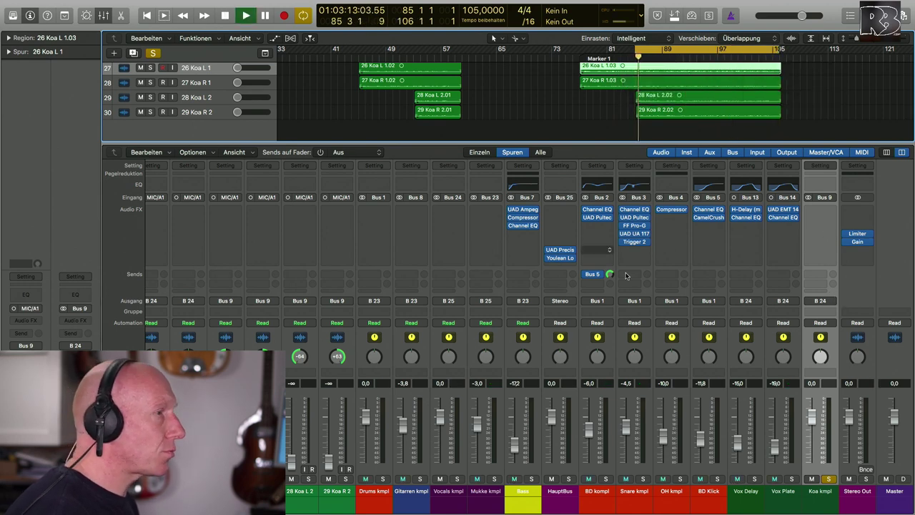
Reselect the four Koa tracks and raise their faders to 0.0 dB while the cycle plays
{"action": "key", "text": "Up"}
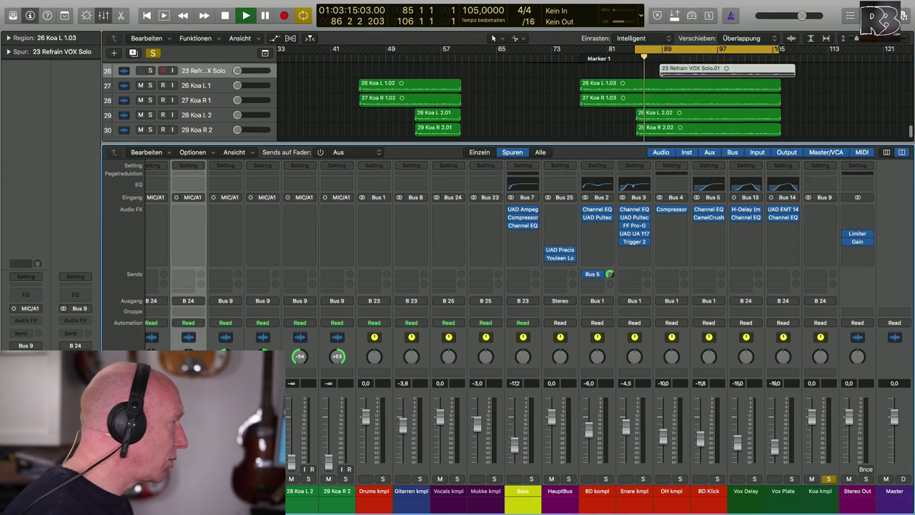
{"action": "key", "text": "Down"}
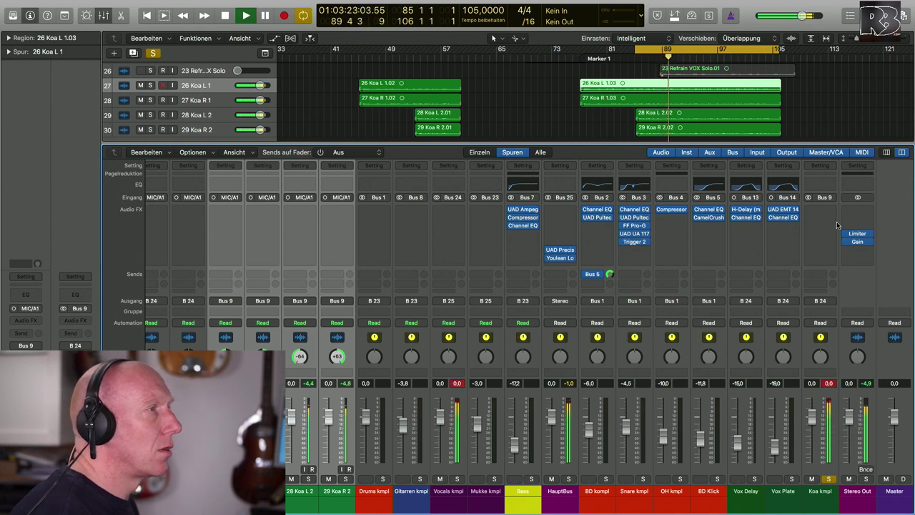
Insert a Channel EQ on Koa kmpl and enable its low cut at 108 Hz with a 24 dB/Oct slope
{"action": "left_click", "coordinate": [822, 186]}
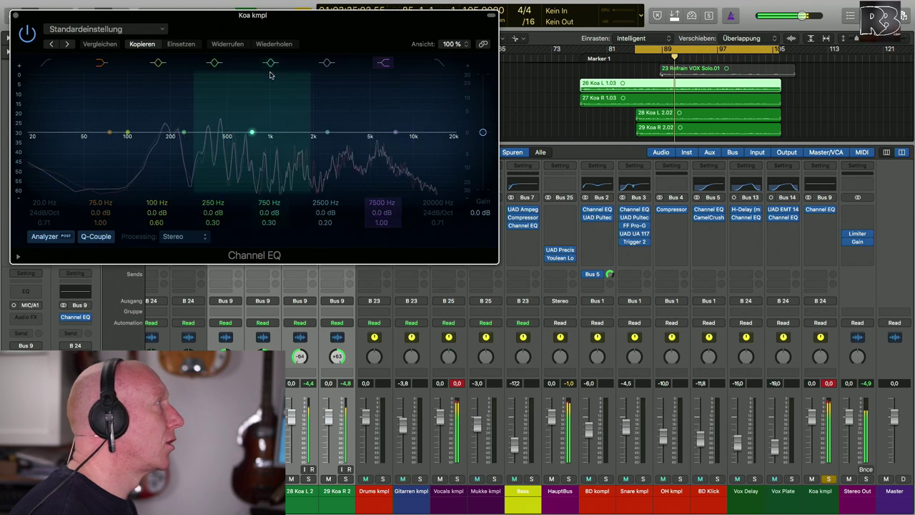
{"action": "left_click_drag", "start_coordinate": [193, 24], "coordinate": [445, 94]}
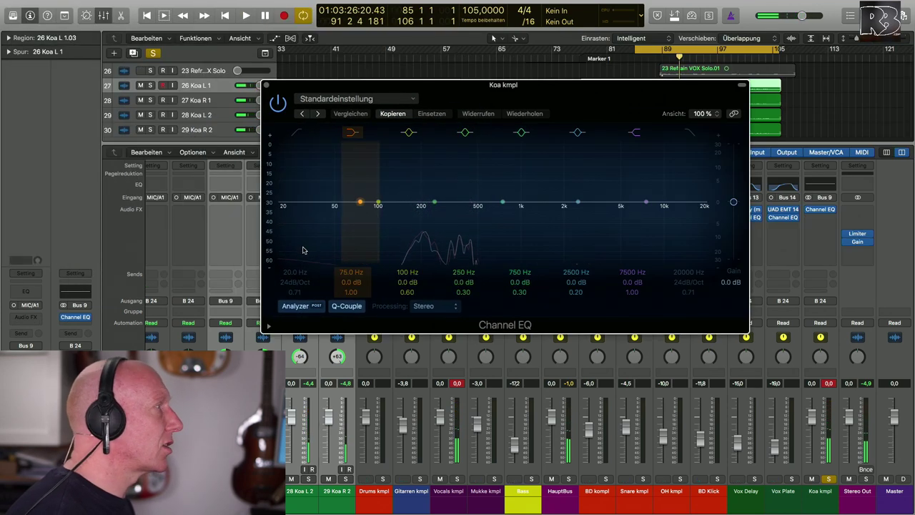
{"action": "left_click_drag", "start_coordinate": [305, 237], "coordinate": [382, 216]}
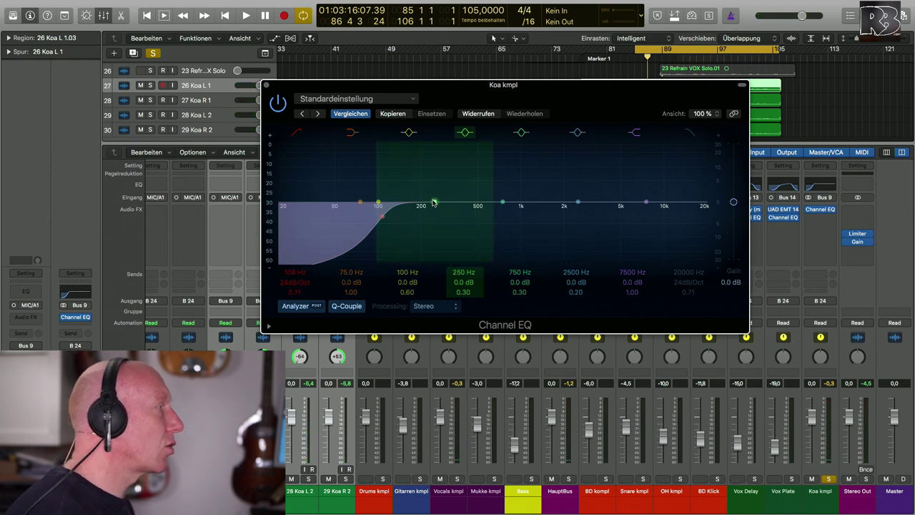
Move the Koa kmpl EQ's 250 Hz band to 580 Hz and set its gain to -2.0 dB, comparing cut and boost in the playing mix
{"action": "key", "text": "space"}
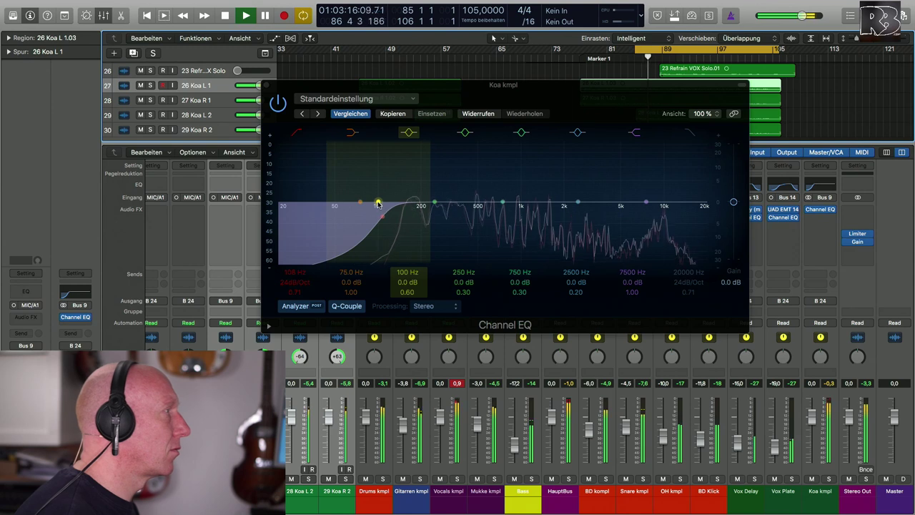
{"action": "left_click_drag", "start_coordinate": [434, 205], "coordinate": [491, 211]}
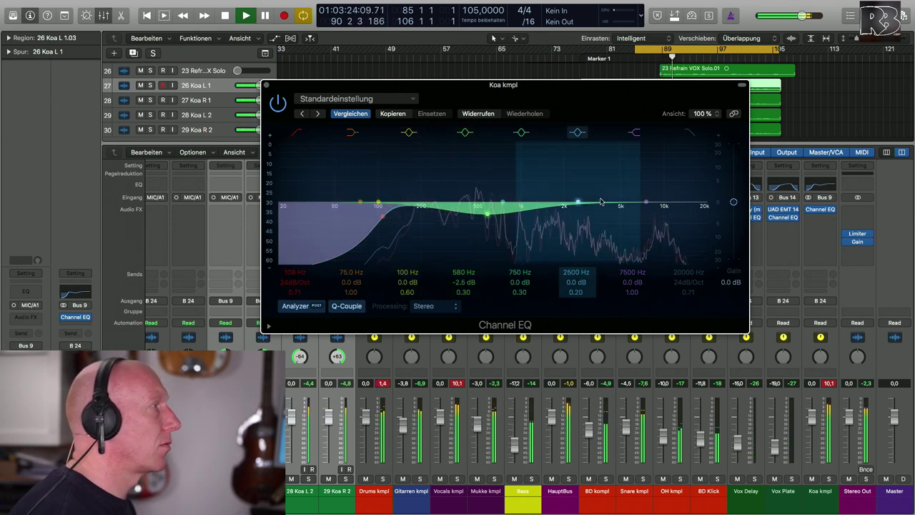
{"action": "key", "text": "space"}
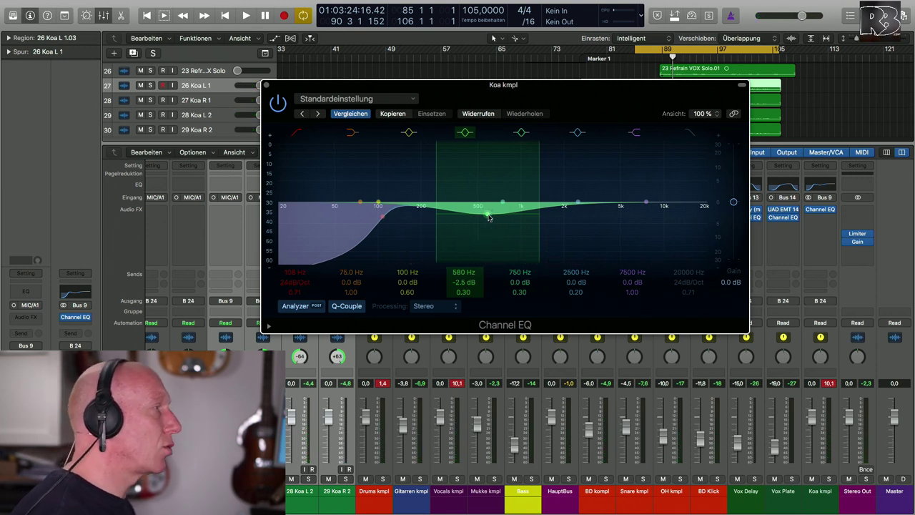
{"action": "key", "text": "space"}
{"action": "left_click_drag", "start_coordinate": [460, 282], "coordinate": [462, 283]}
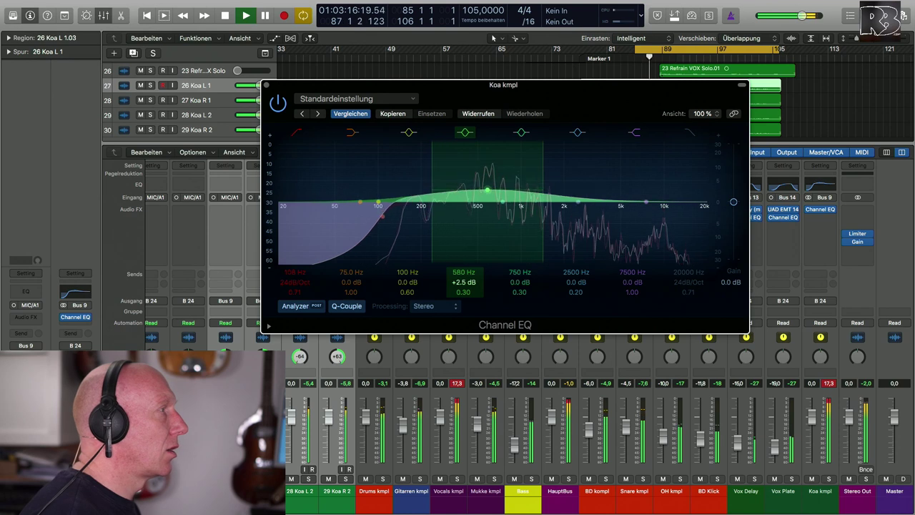
{"action": "left_click", "coordinate": [455, 282], "text": "alt"}
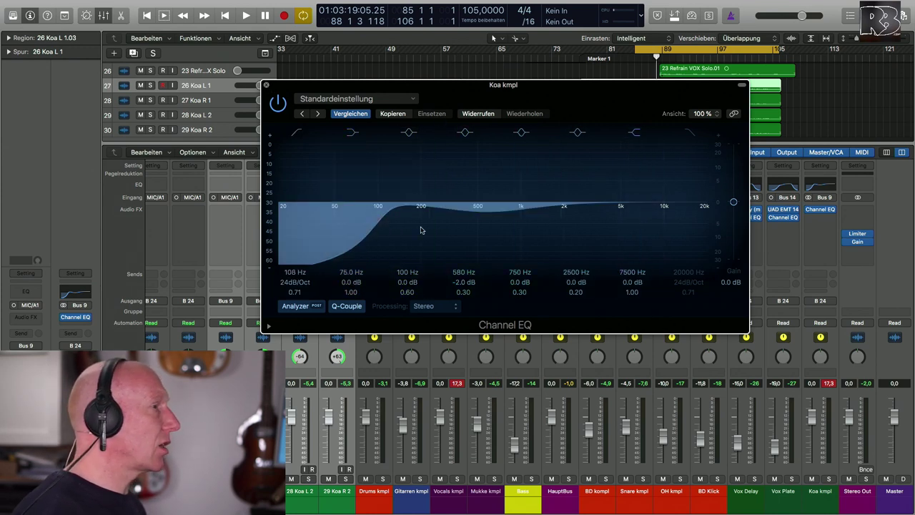
Close the Channel EQ and lower the Koa kmpl fader to -4.0 dB while the cycle plays
{"action": "key", "text": "super+w"}
{"action": "key", "text": "space"}
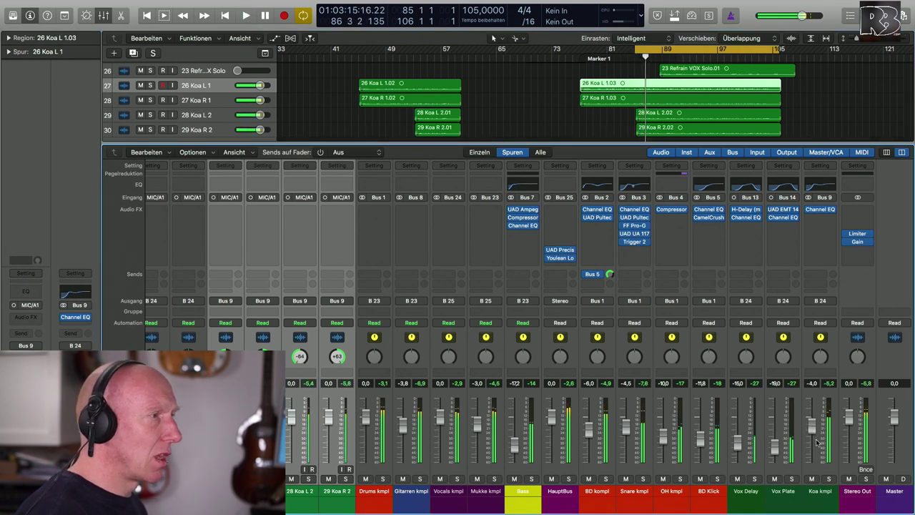
{"action": "left_click", "coordinate": [822, 277]}
{"action": "key", "text": "Escape"}
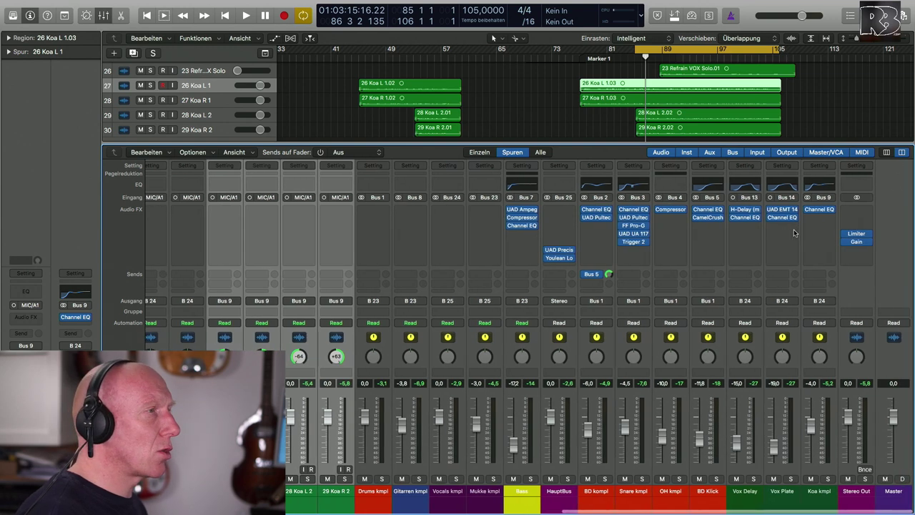
Insert the stereo Waves MV2 plug-in below the Channel EQ on Koa kmpl
{"action": "left_click", "coordinate": [826, 217]}
{"action": "mouse_move", "coordinate": [829, 392]}
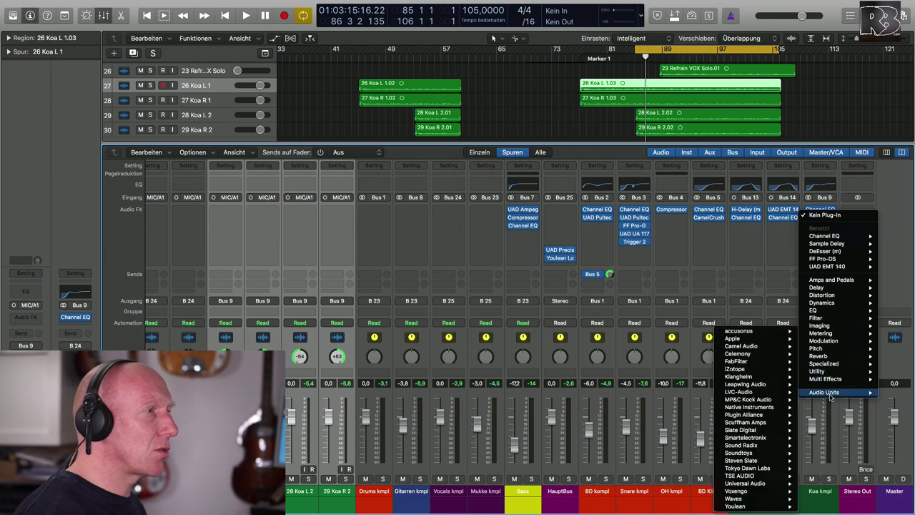
{"action": "mouse_move", "coordinate": [759, 491]}
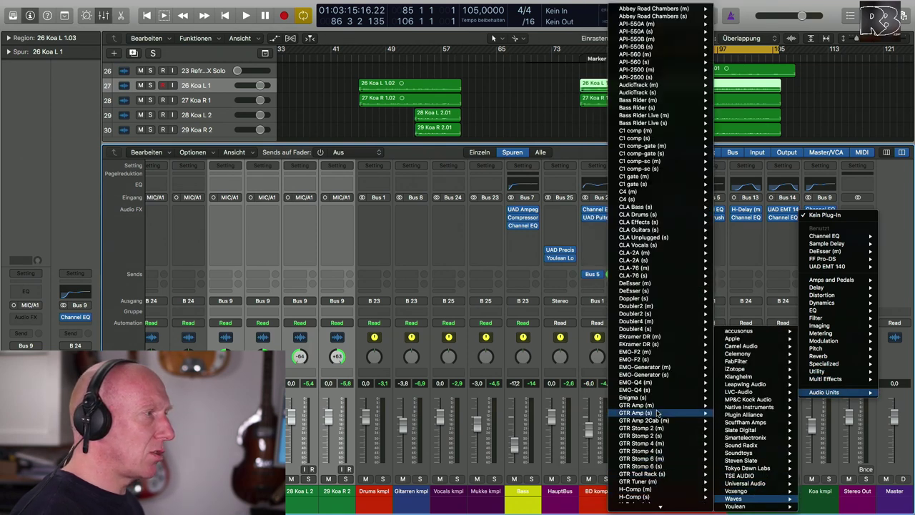
{"action": "scroll", "coordinate": [659, 378], "scroll_direction": "down", "scroll_amount": 10}
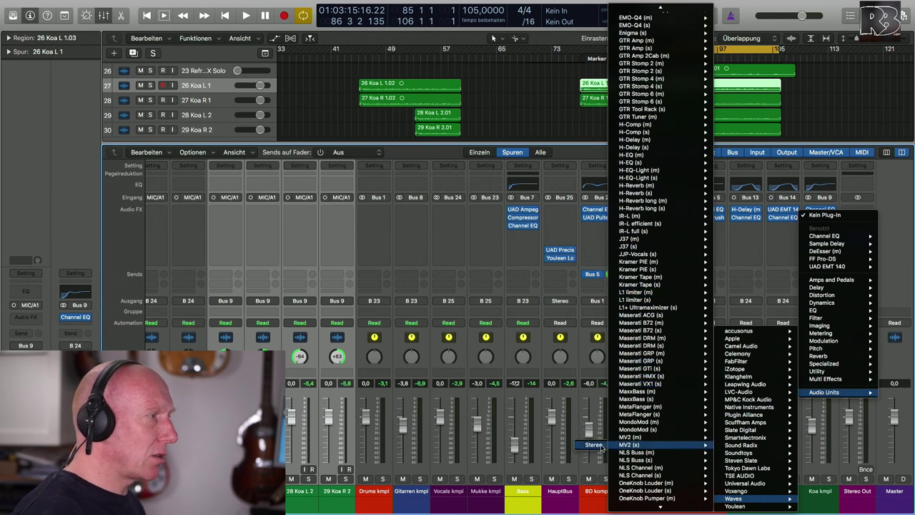
{"action": "left_click", "coordinate": [642, 428]}
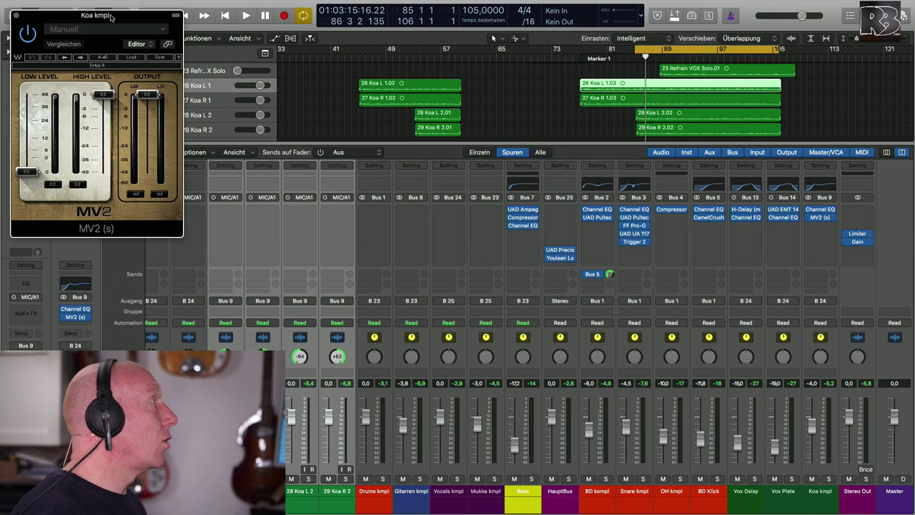
Raise the MV2's low level to about 6 dB and lower its high level to about -3 dB during playback, and close the plug-in
{"action": "left_click_drag", "start_coordinate": [107, 17], "coordinate": [417, 184]}
{"action": "key", "text": "space"}
{"action": "left_click_drag", "start_coordinate": [413, 263], "coordinate": [413, 276]}
{"action": "left_click_drag", "start_coordinate": [337, 339], "coordinate": [337, 317]}
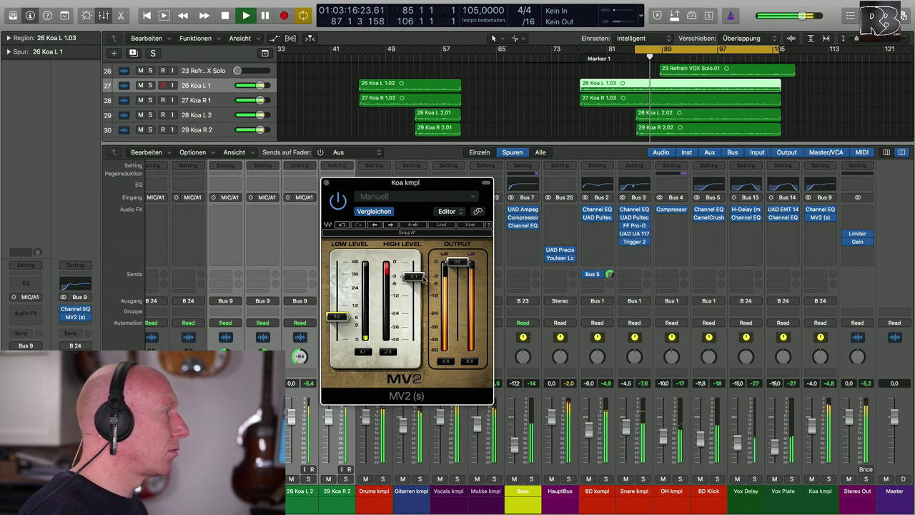
{"action": "left_click_drag", "start_coordinate": [414, 276], "coordinate": [415, 278]}
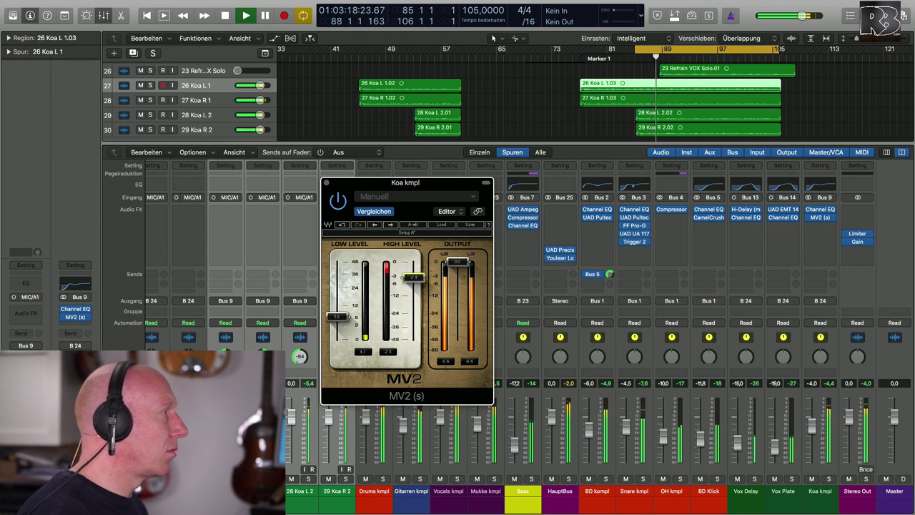
{"action": "left_click", "coordinate": [326, 183]}
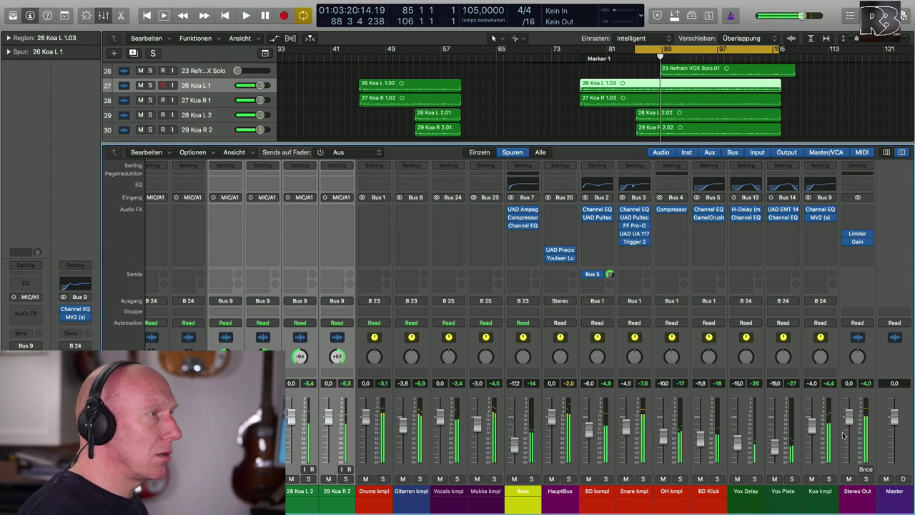
Add a send from Koa kmpl to Bus 14, Vox Plate
{"action": "left_click", "coordinate": [823, 284]}
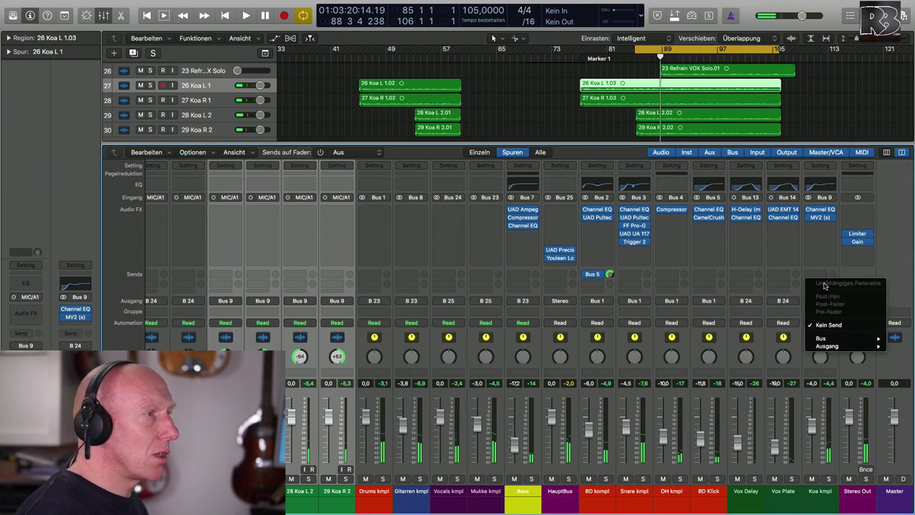
{"action": "mouse_move", "coordinate": [833, 349]}
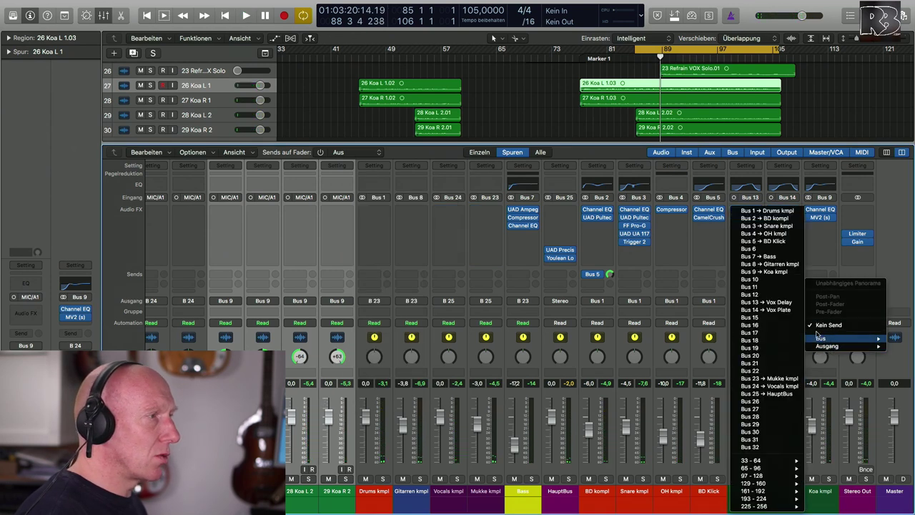
{"action": "left_click", "coordinate": [791, 313]}
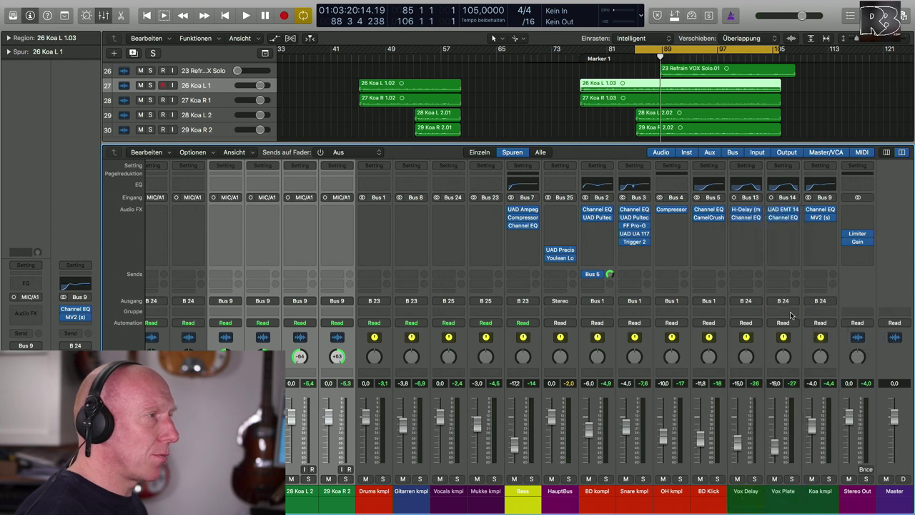
Set the Koa kmpl send to Vox Plate to about -2.2 dB, judging it both in the mix and soloed
{"action": "key", "text": "space"}
{"action": "left_click_drag", "start_coordinate": [831, 284], "coordinate": [832, 293]}
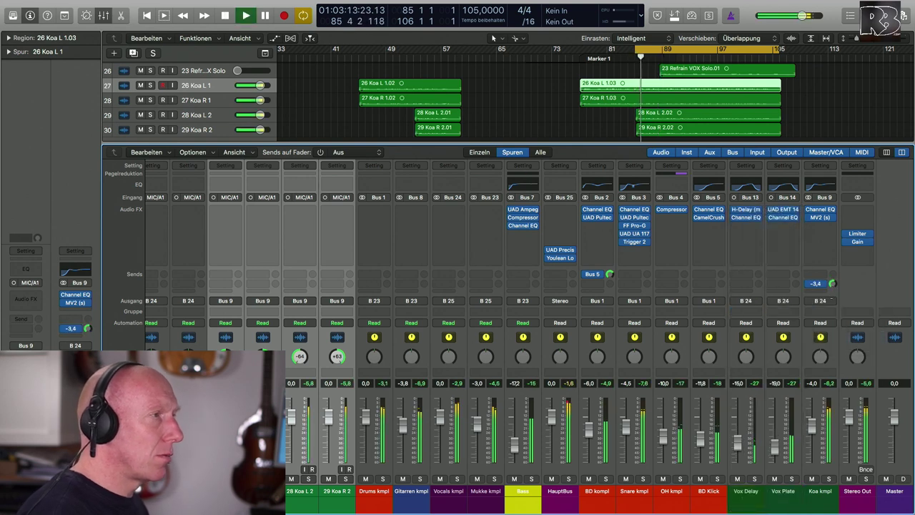
{"action": "left_click", "coordinate": [828, 479]}
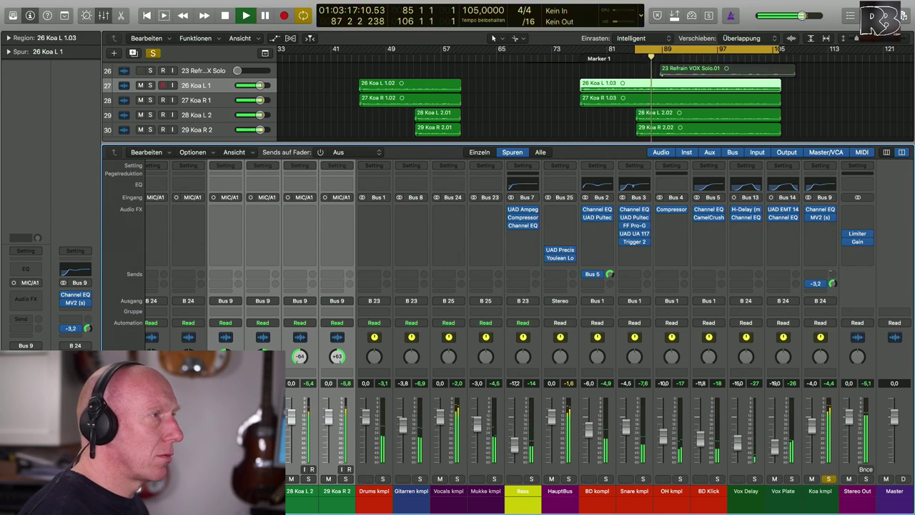
{"action": "left_click_drag", "start_coordinate": [831, 283], "coordinate": [831, 278]}
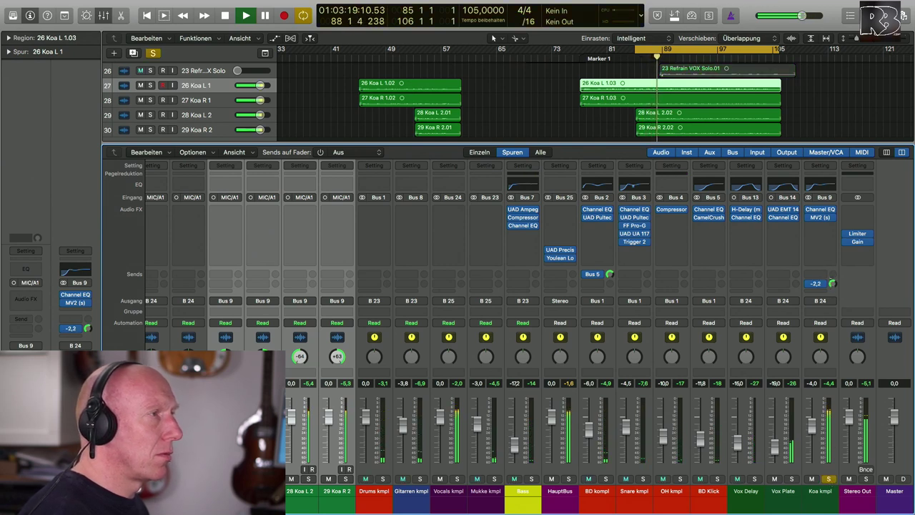
{"action": "left_click", "coordinate": [828, 480]}
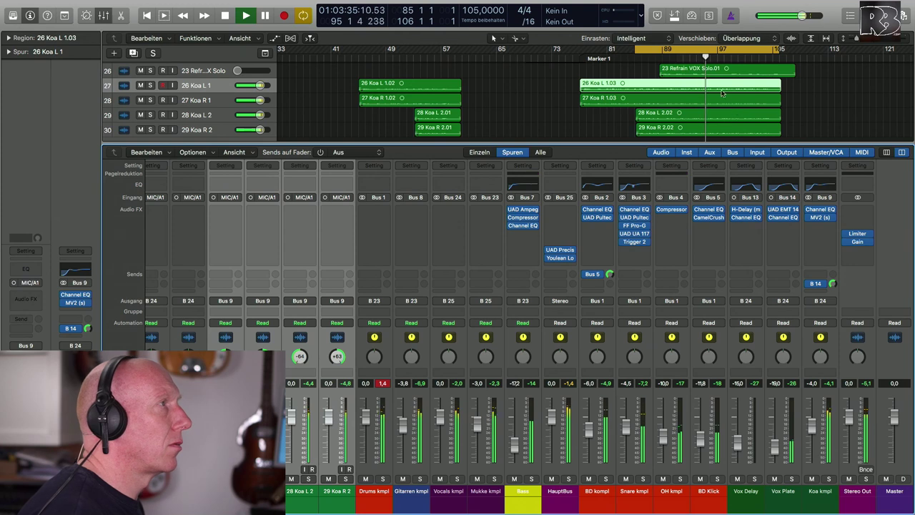
Listen to 24 Refrain VOX and 25 Refrain VOX dbl soloed in the cycle, and unsolo both to compare with the full mix
{"action": "key", "text": "space"}
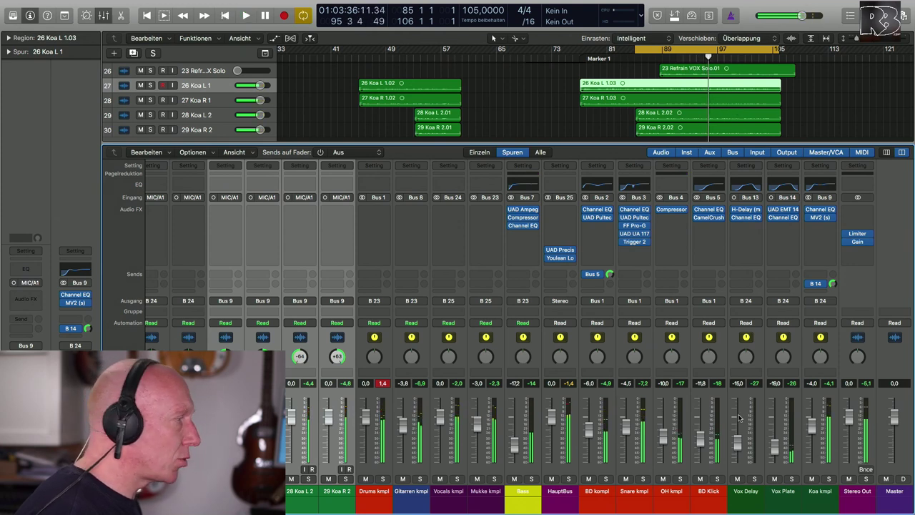
{"action": "scroll", "coordinate": [739, 419], "scroll_direction": "left", "scroll_amount": 10}
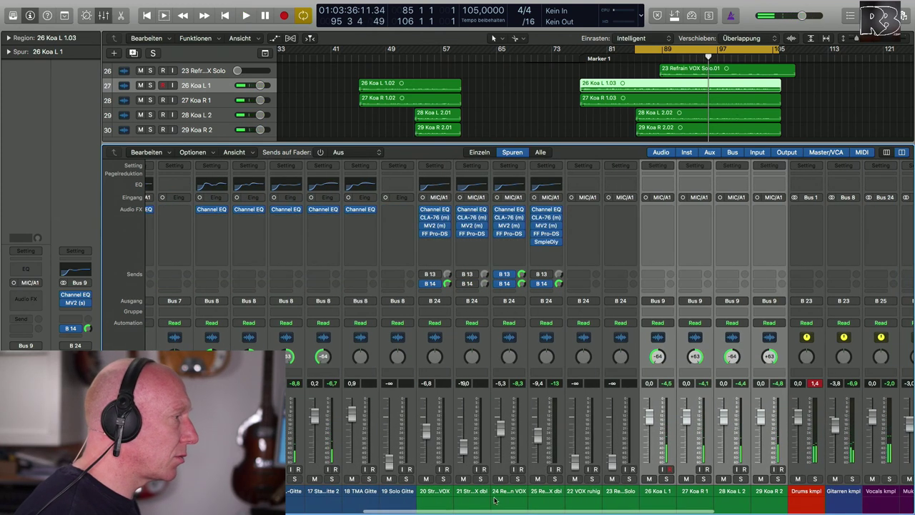
{"action": "left_click", "coordinate": [537, 496]}
{"action": "left_click", "coordinate": [555, 477]}
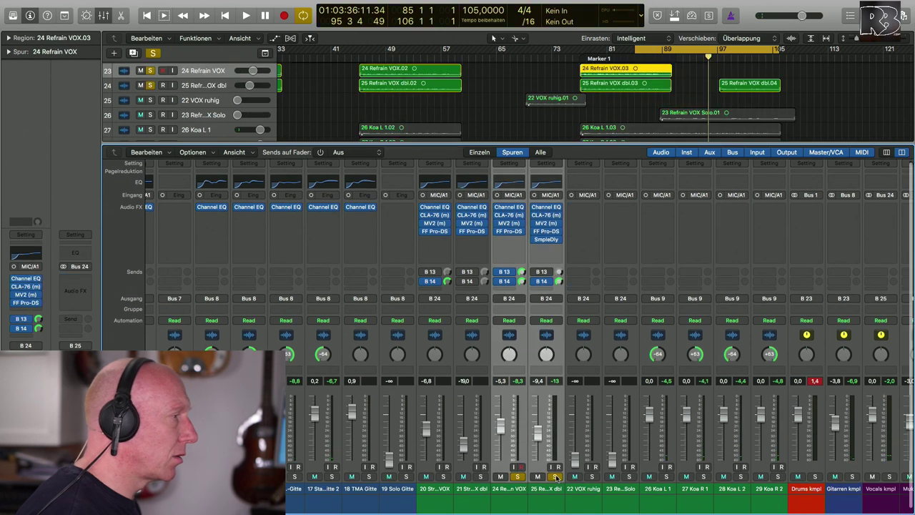
{"action": "scroll", "coordinate": [556, 478], "scroll_direction": "right", "scroll_amount": 6}
{"action": "key", "text": "space"}
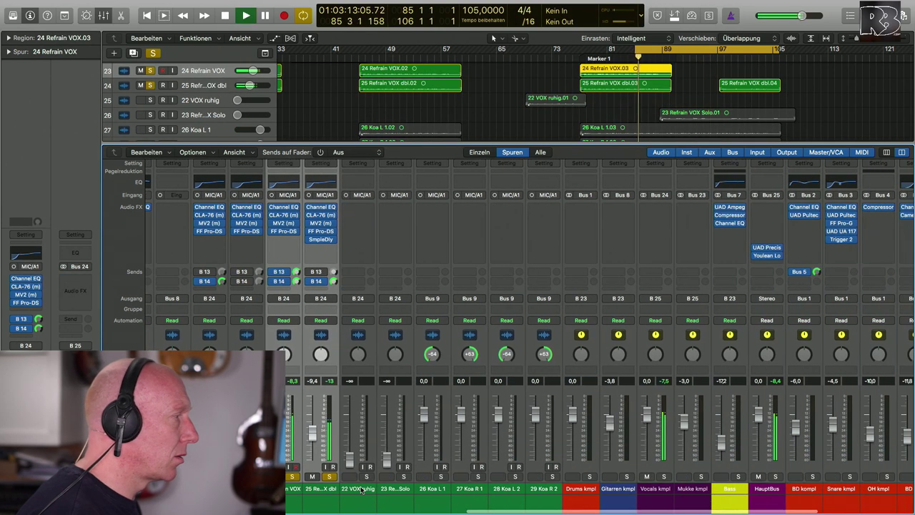
{"action": "left_click", "coordinate": [325, 477]}
Lower the Koa kmpl fader to -5.2 dB while the full mix plays, and stop playback
{"action": "scroll", "coordinate": [372, 472], "scroll_direction": "right", "scroll_amount": 5}
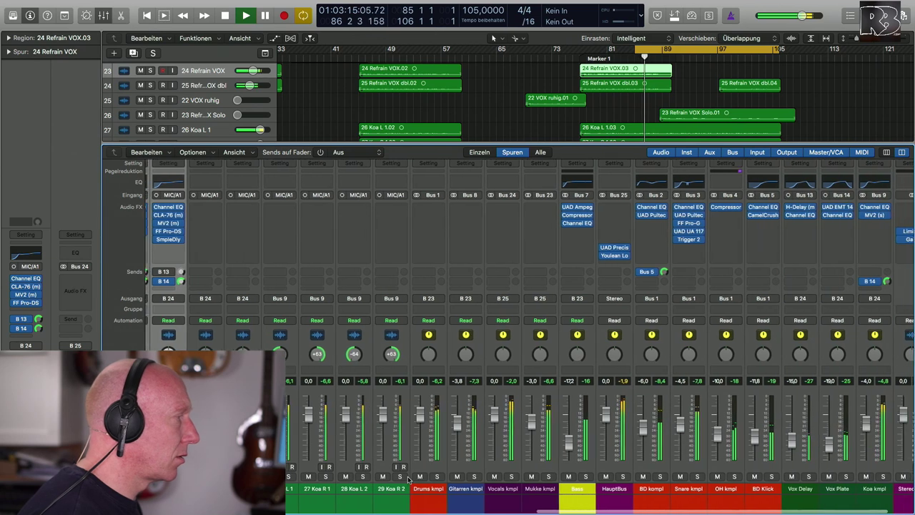
{"action": "scroll", "coordinate": [410, 479], "scroll_direction": "right", "scroll_amount": 3}
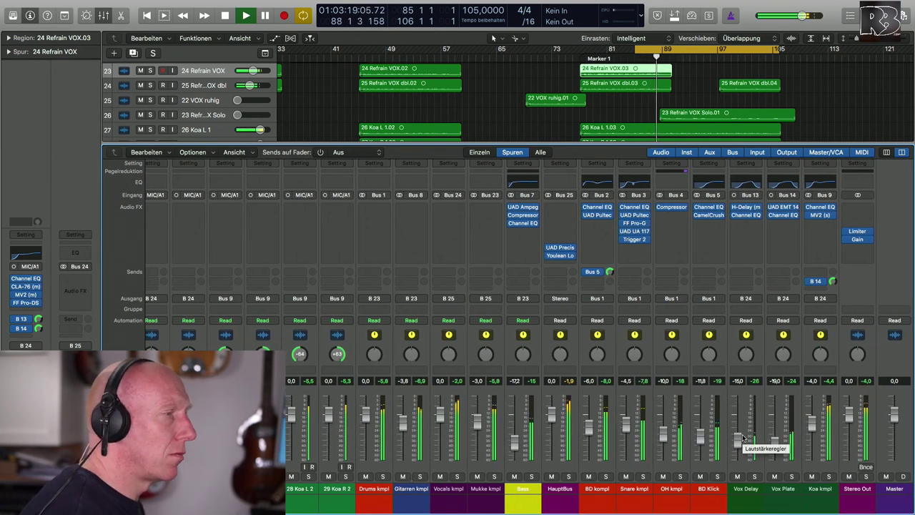
{"action": "left_click_drag", "start_coordinate": [819, 426], "coordinate": [819, 430]}
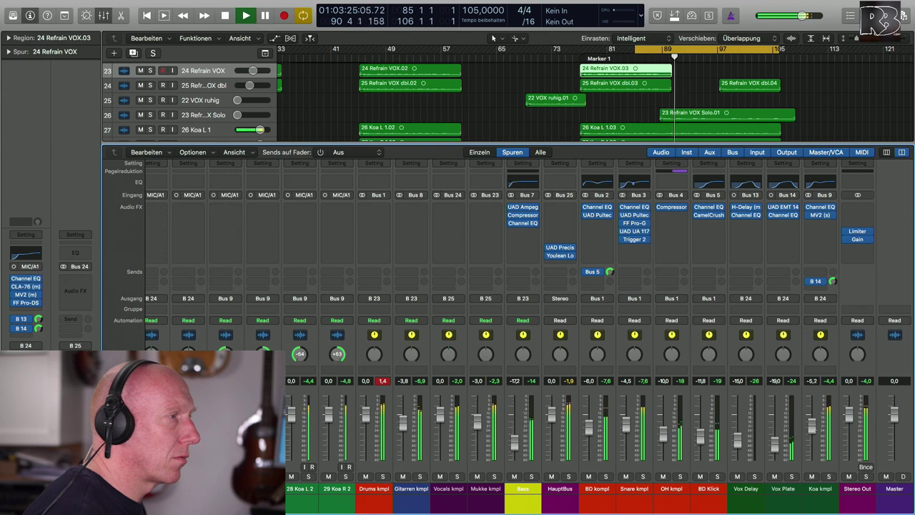
{"action": "key", "text": "space"}
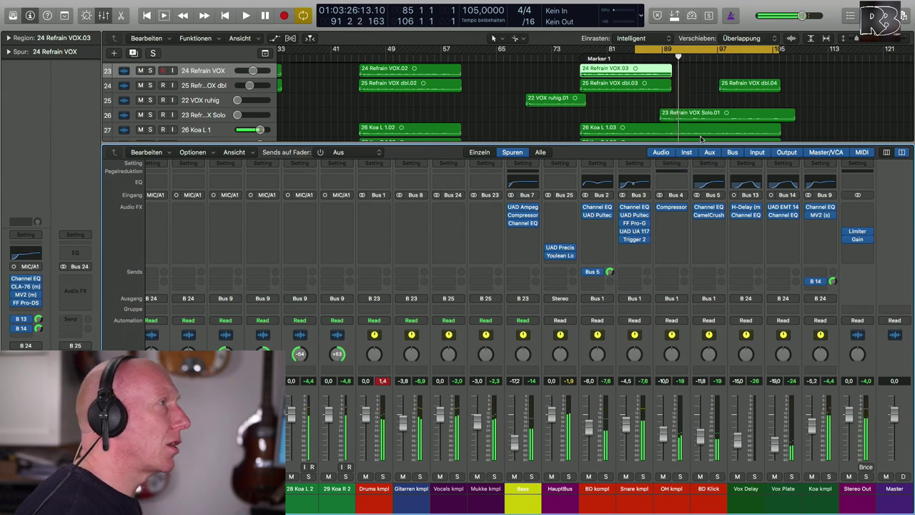
Copy the channel strip setting from 24 Refrain VOX to 23 Refrain VOX Solo, and raise its fader to -4.2 dB during playback
{"action": "left_click", "coordinate": [227, 114]}
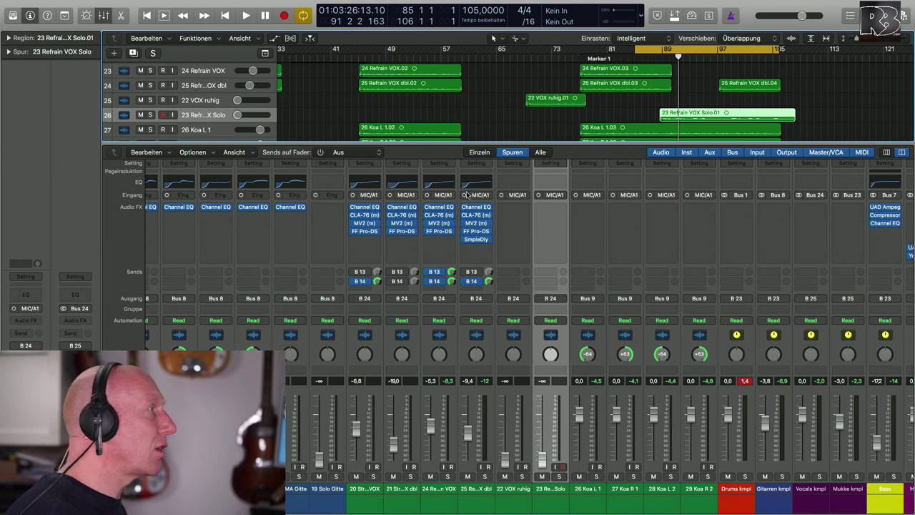
{"action": "left_click", "coordinate": [438, 164]}
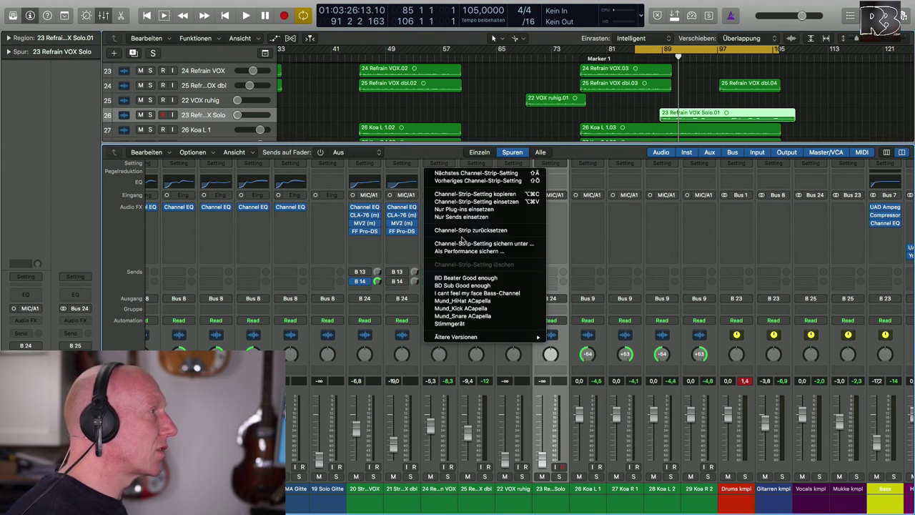
{"action": "left_click", "coordinate": [493, 195]}
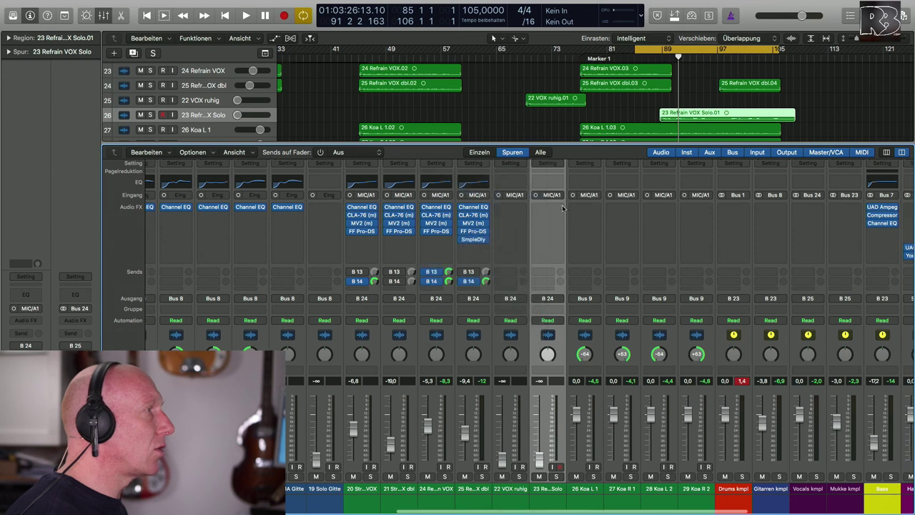
{"action": "left_click", "coordinate": [556, 166]}
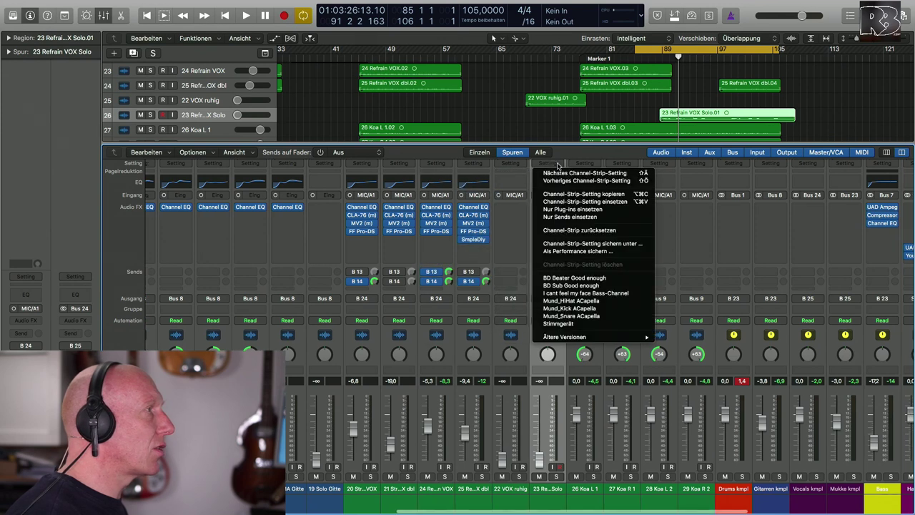
{"action": "left_click", "coordinate": [604, 201]}
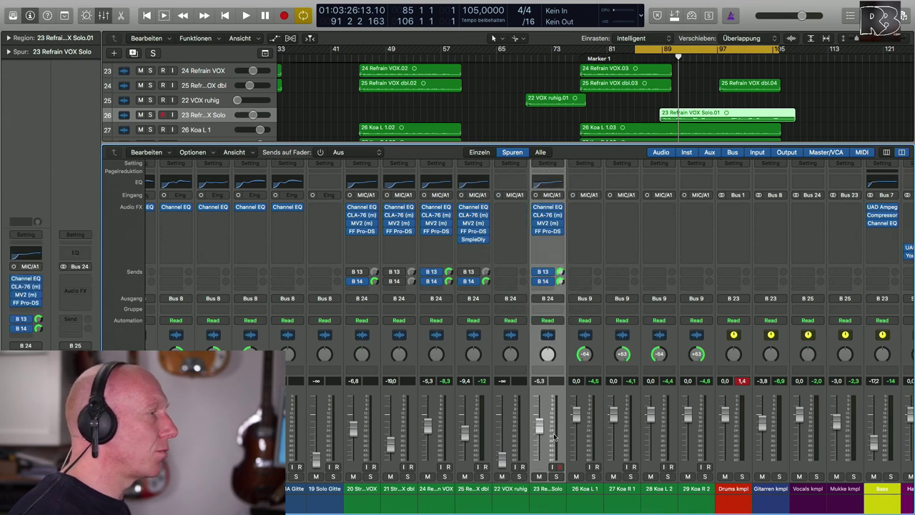
{"action": "key", "text": "space"}
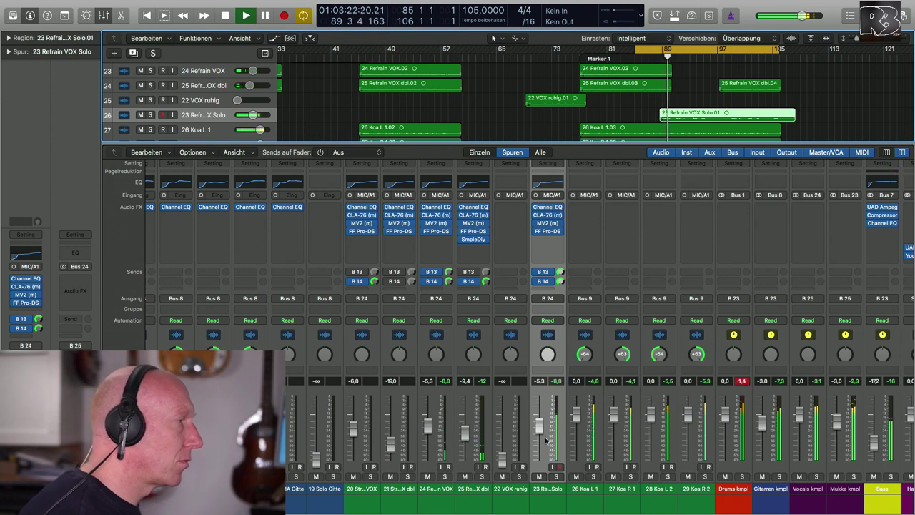
{"action": "left_click_drag", "start_coordinate": [540, 429], "coordinate": [541, 427]}
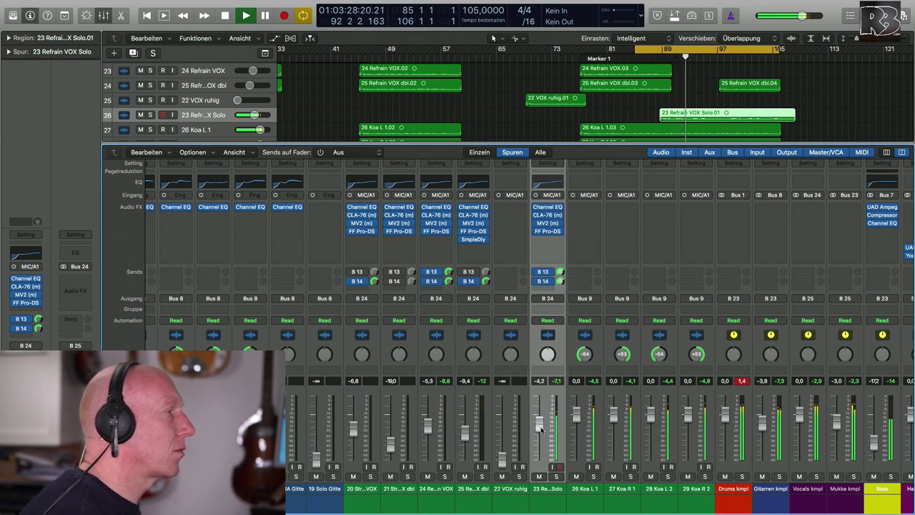
Raise the low-cut frequency in the Channel EQ of 23 Refrain VOX Solo to 152 Hz, judging it in the full mix
{"action": "left_click", "coordinate": [547, 207]}
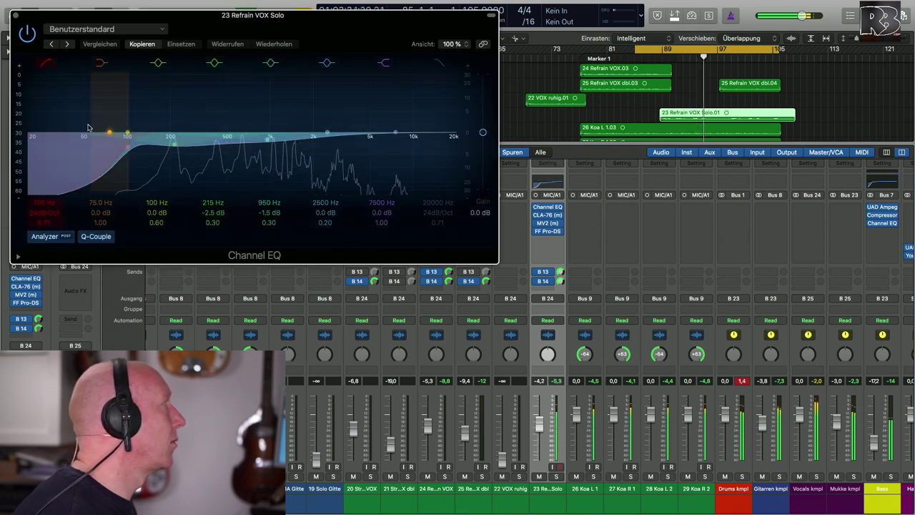
{"action": "left_click_drag", "start_coordinate": [92, 151], "coordinate": [143, 146]}
{"action": "left_click_drag", "start_coordinate": [234, 15], "coordinate": [588, 157]}
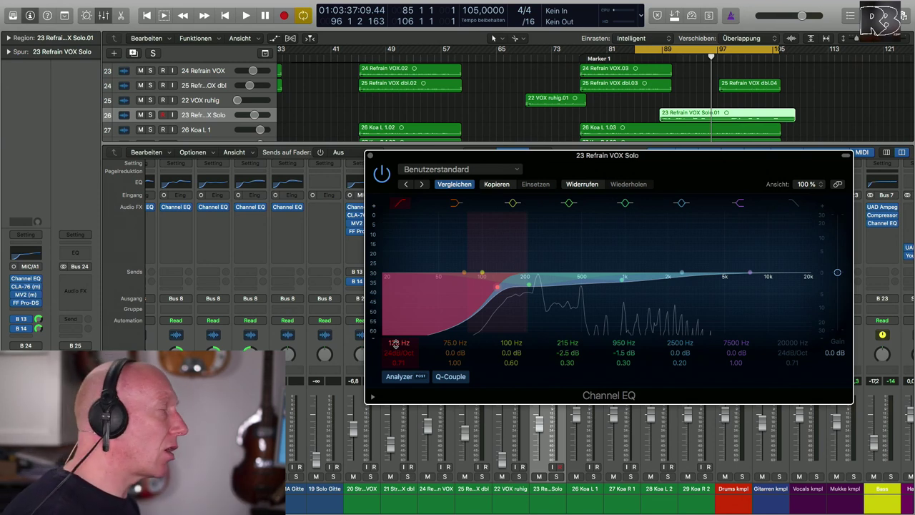
{"action": "key", "text": "space"}
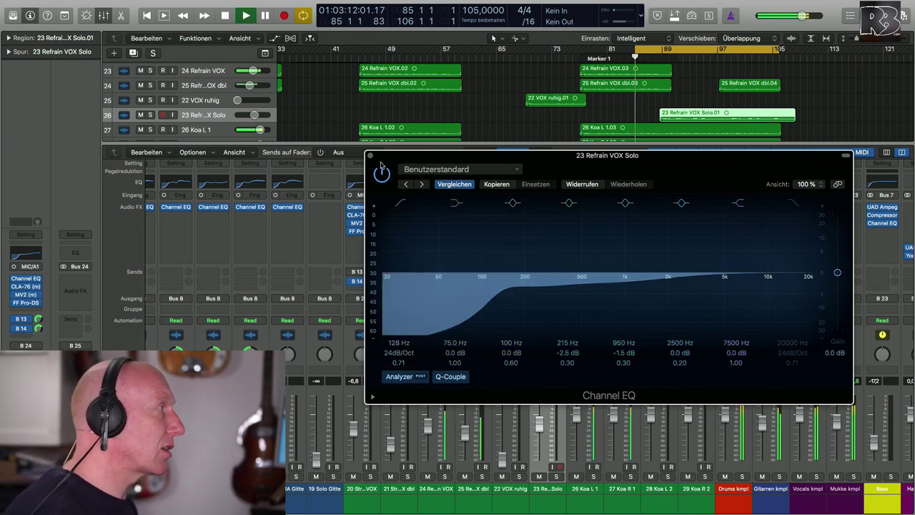
{"action": "left_click", "coordinate": [371, 156]}
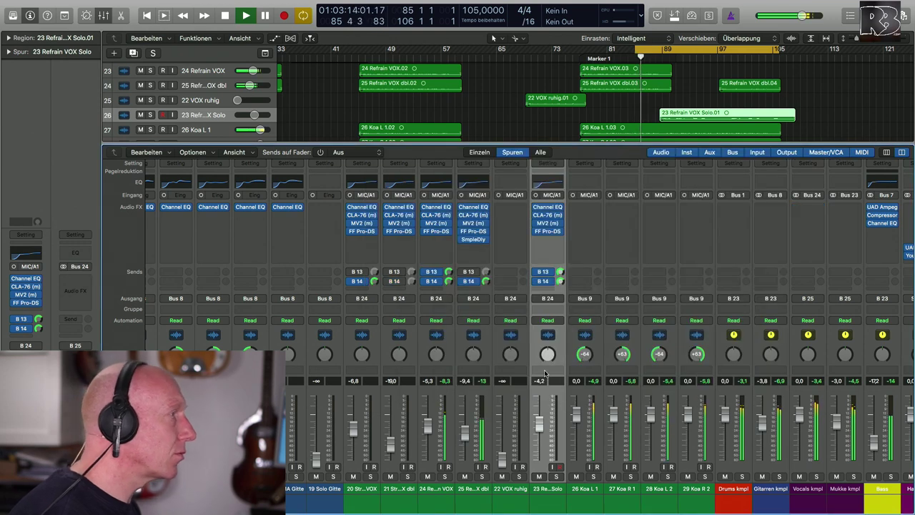
{"action": "left_click", "coordinate": [549, 207]}
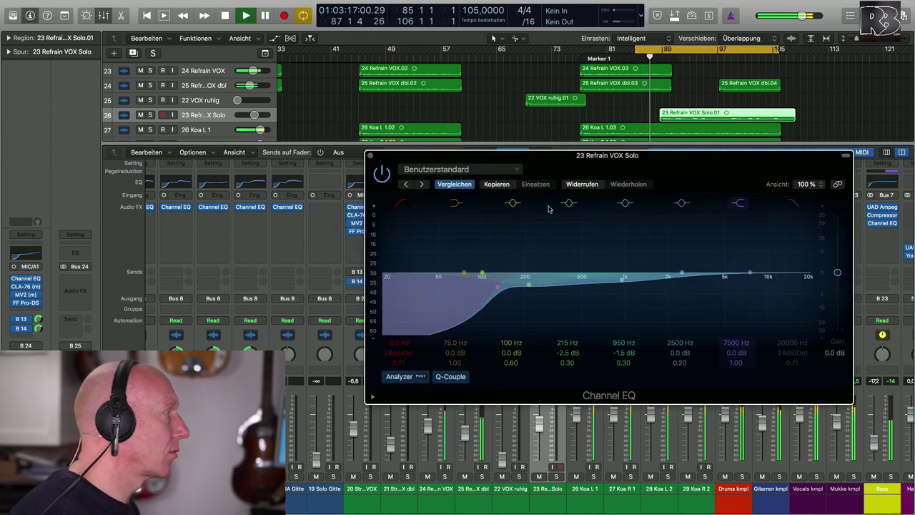
{"action": "left_click", "coordinate": [394, 342]}
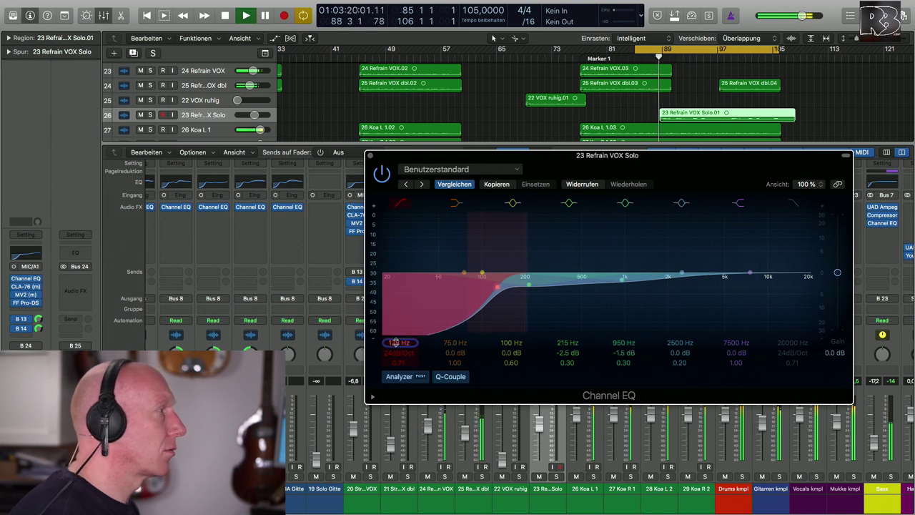
{"action": "left_click", "coordinate": [370, 154]}
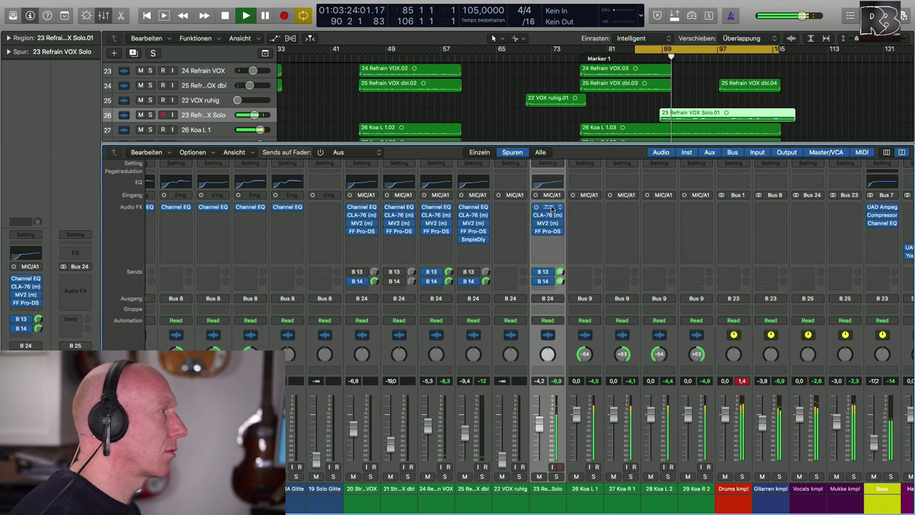
Move the solo vocal's 100 Hz EQ band to 225 Hz at 0.0 dB, and set the 215 Hz band's gain to -3.0 dB
{"action": "left_click", "coordinate": [547, 207]}
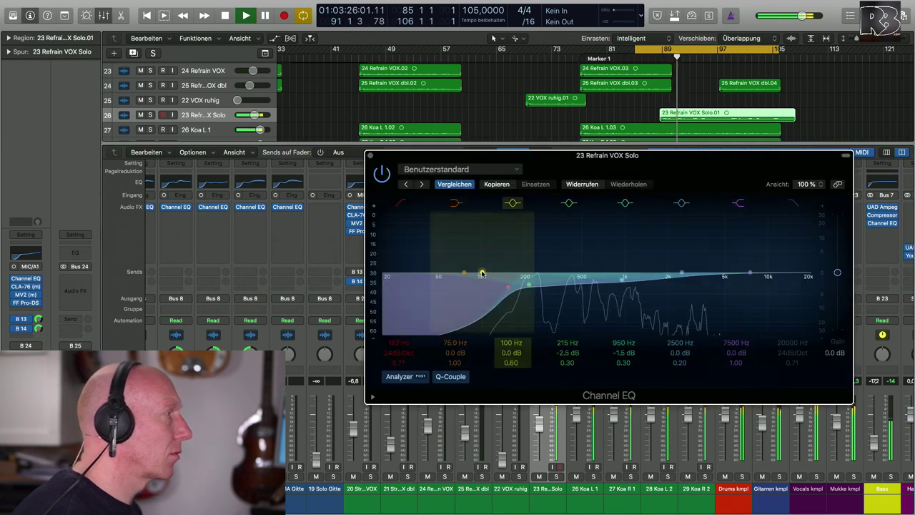
{"action": "left_click_drag", "start_coordinate": [481, 273], "coordinate": [543, 254]}
{"action": "left_click_drag", "start_coordinate": [541, 243], "coordinate": [532, 273]}
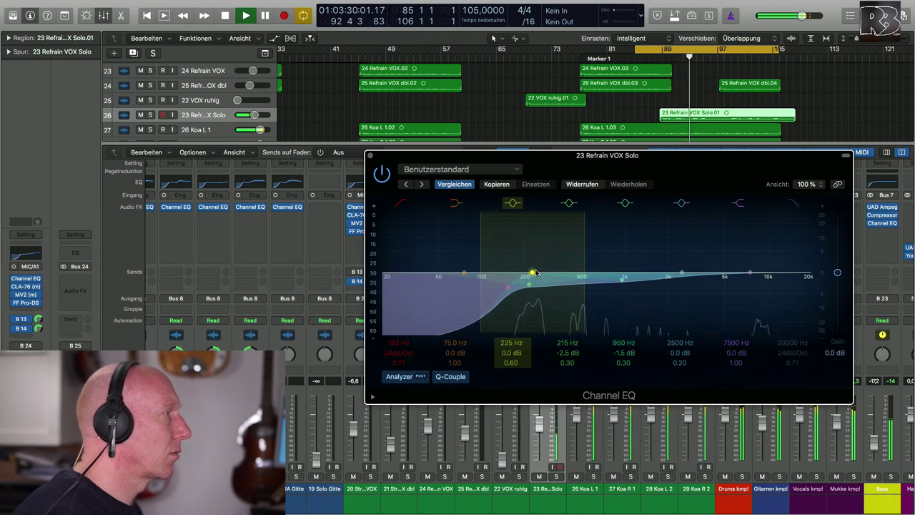
{"action": "left_click", "coordinate": [572, 352]}
{"action": "mouse_move", "coordinate": [571, 353]}
{"action": "left_mouse_down"}
{"action": "mouse_move", "coordinate": [572, 363]}
{"action": "mouse_move", "coordinate": [572, 349]}
{"action": "left_mouse_up"}
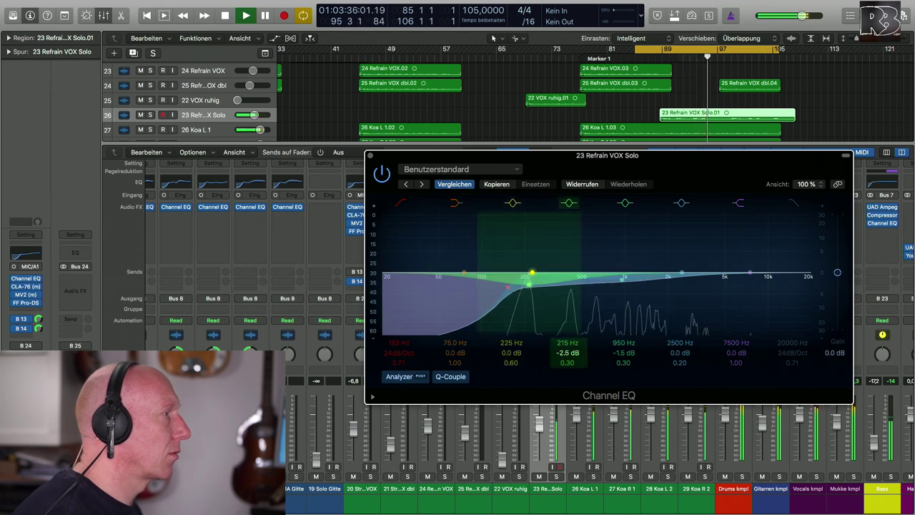
{"action": "left_click_drag", "start_coordinate": [567, 352], "coordinate": [567, 356]}
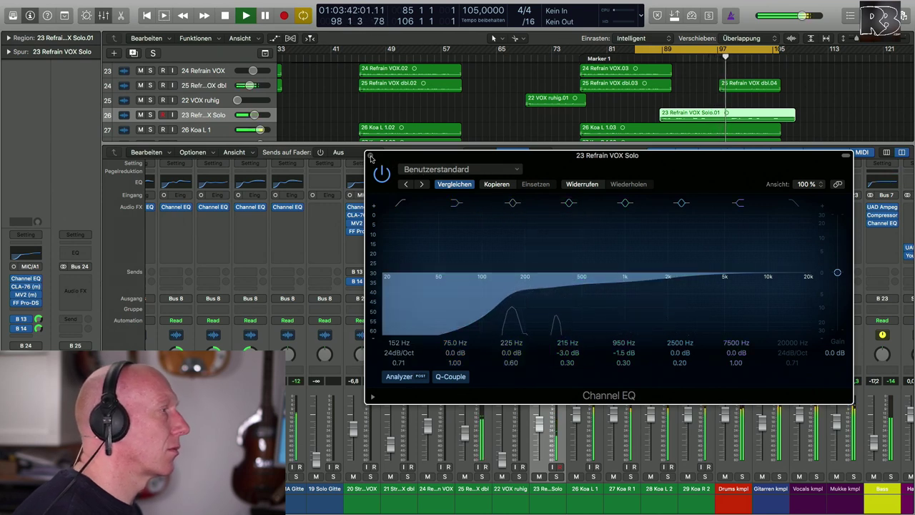
{"action": "left_click", "coordinate": [370, 157]}
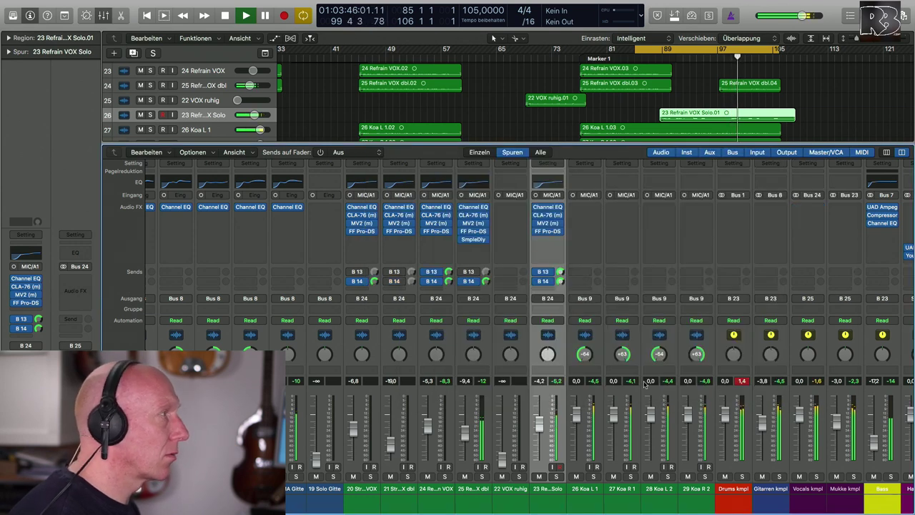
Find and select the 18 TMA Gitte.05 region while listening to the solo vocal section, and stop playback back at the vocal tracks
{"action": "scroll", "coordinate": [711, 100], "scroll_direction": "up", "scroll_amount": 3}
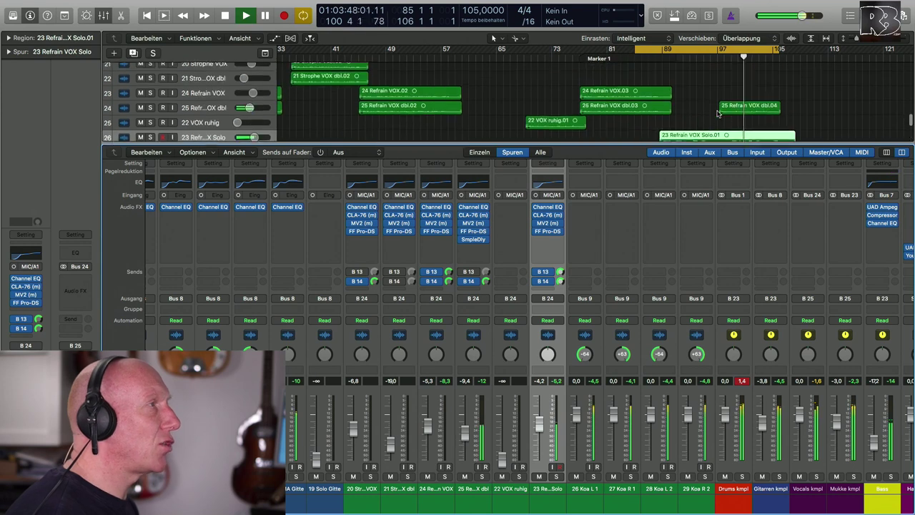
{"action": "scroll", "coordinate": [717, 115], "scroll_direction": "up", "scroll_amount": 4}
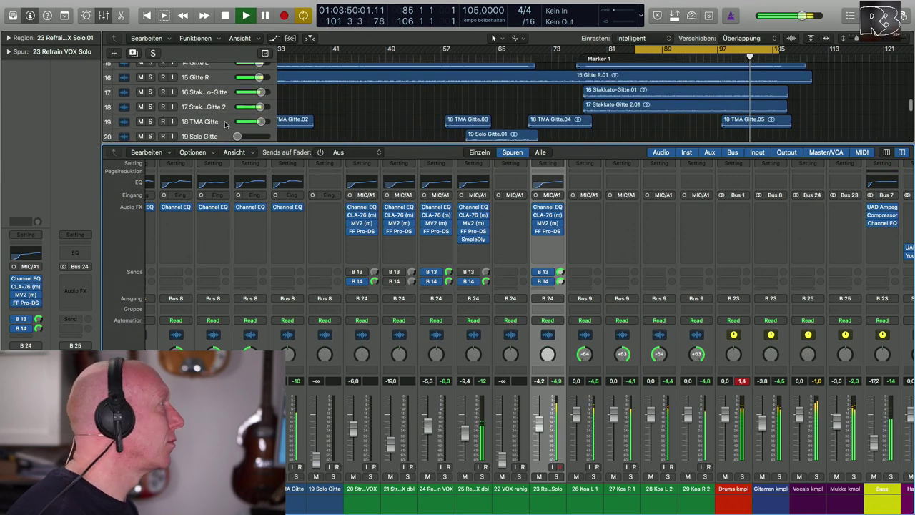
{"action": "left_click", "coordinate": [747, 119]}
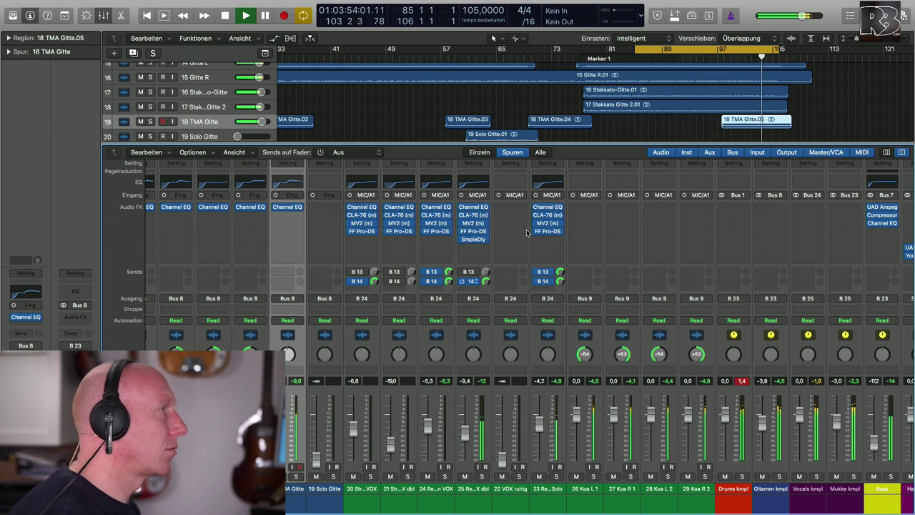
{"action": "scroll", "coordinate": [835, 113], "scroll_direction": "down", "scroll_amount": 5}
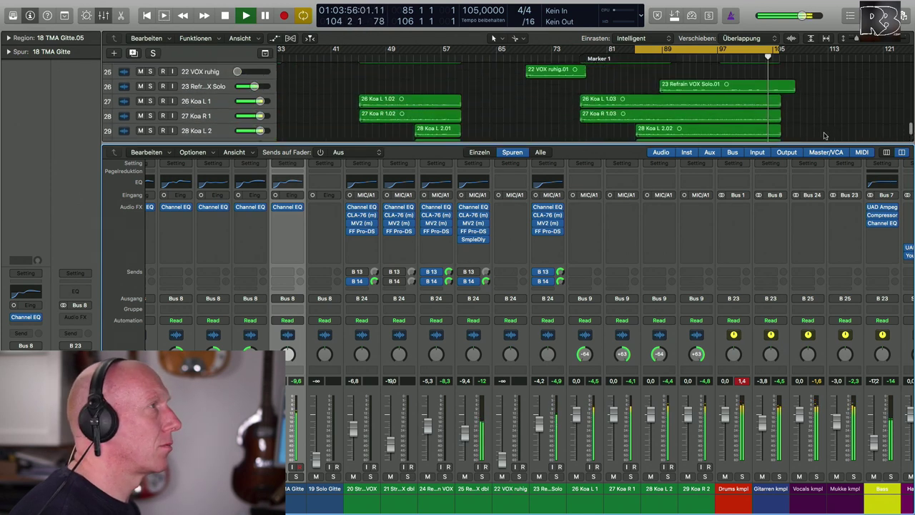
{"action": "key", "text": "space"}
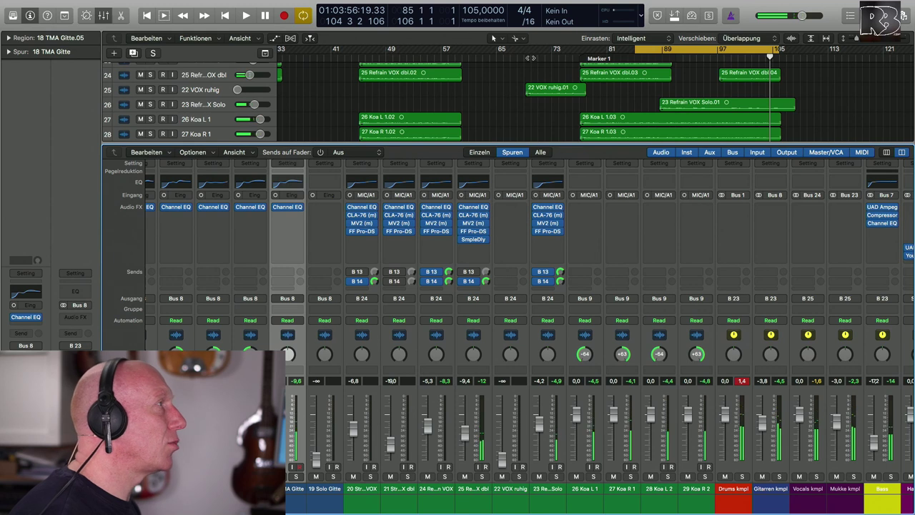
Set the cycle range to bars 69 to 78, around the 22 VOX ruhig.01 region
{"action": "left_click_drag", "start_coordinate": [522, 51], "coordinate": [589, 51]}
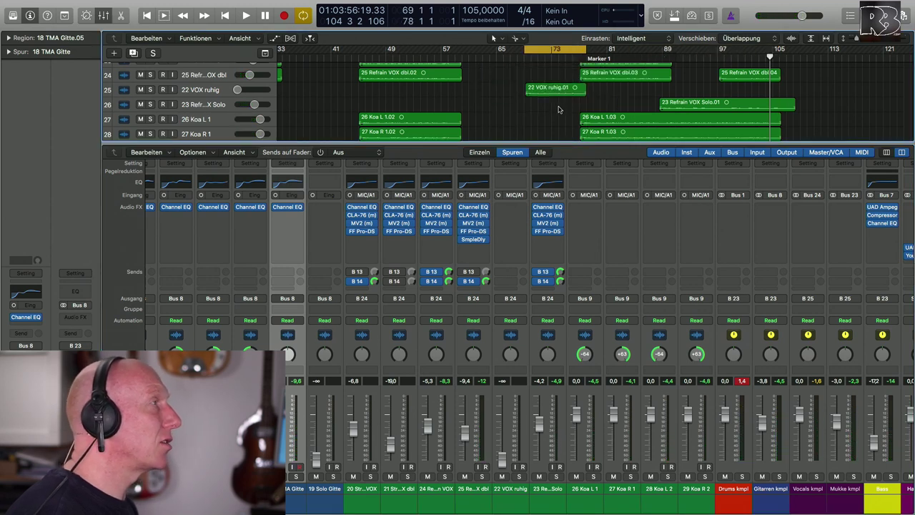
{"action": "scroll", "coordinate": [558, 109], "scroll_direction": "down", "scroll_amount": 2}
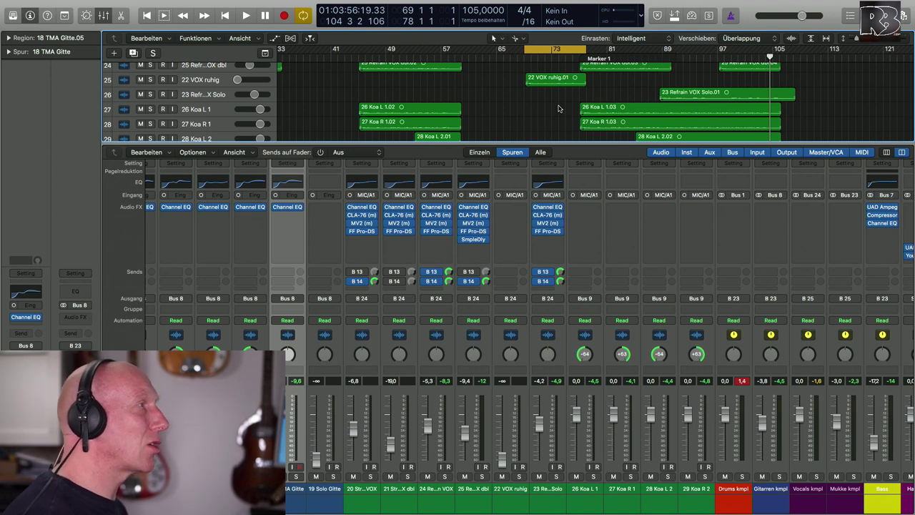
{"action": "scroll", "coordinate": [558, 109], "scroll_direction": "up", "scroll_amount": 2}
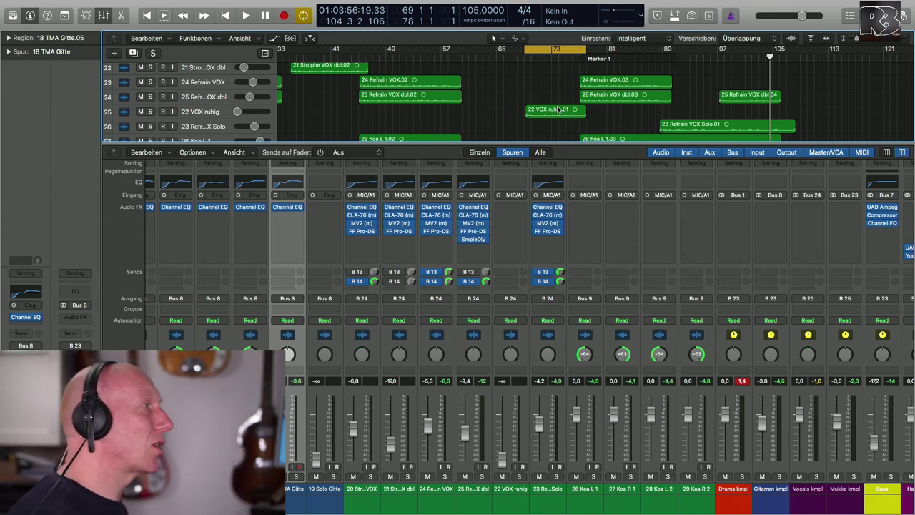
Copy the channel strip setting from 20 Strophe VOX to 22 VOX ruhig, and place the playhead at the cycle start, bar 69
{"action": "left_click", "coordinate": [200, 116]}
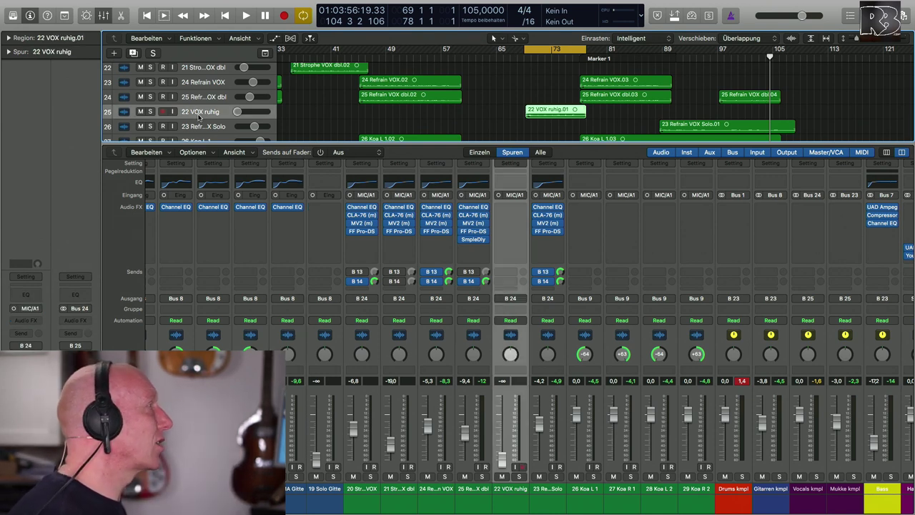
{"action": "scroll", "coordinate": [516, 196], "scroll_direction": "up", "scroll_amount": 1}
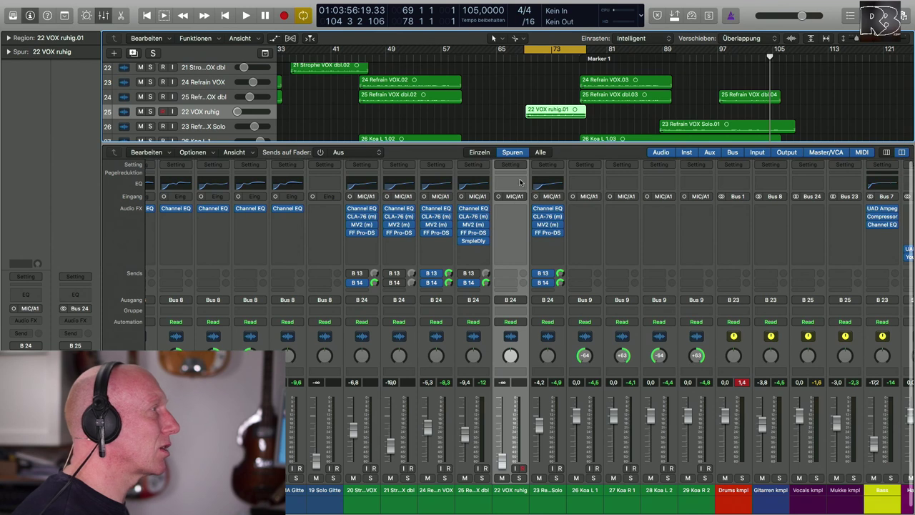
{"action": "left_click", "coordinate": [525, 168]}
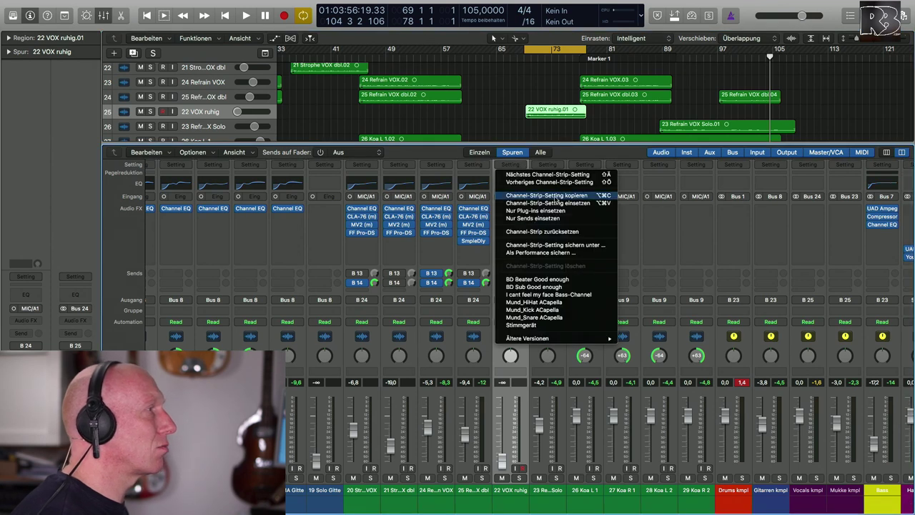
{"action": "left_click", "coordinate": [555, 199]}
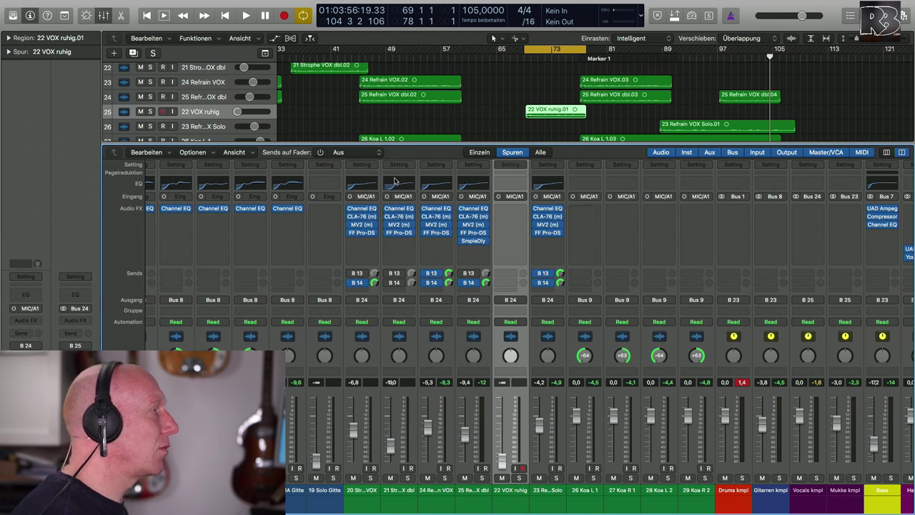
{"action": "left_click", "coordinate": [370, 167]}
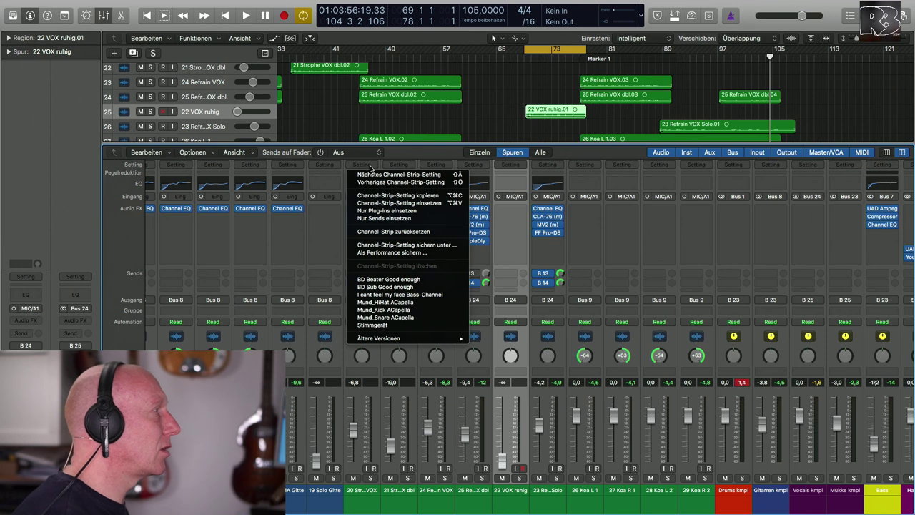
{"action": "left_click", "coordinate": [406, 204]}
{"action": "left_click", "coordinate": [522, 170]}
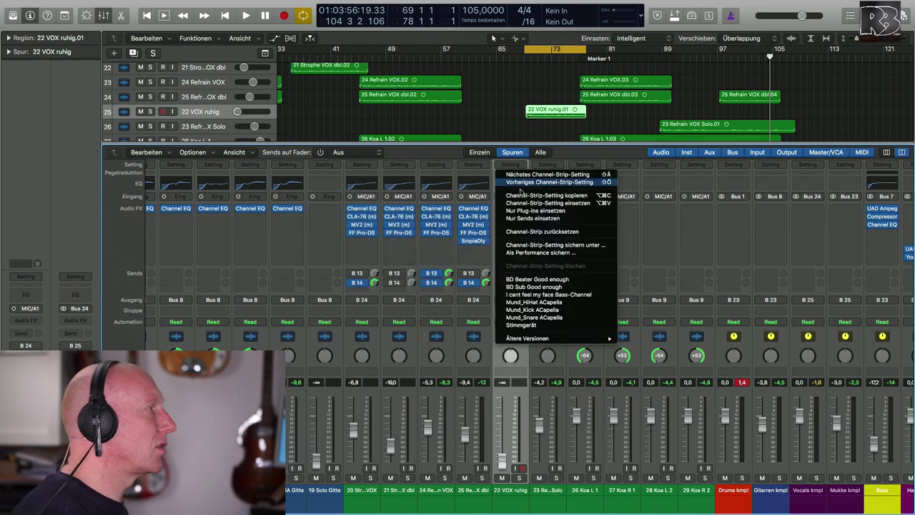
{"action": "left_click", "coordinate": [544, 205]}
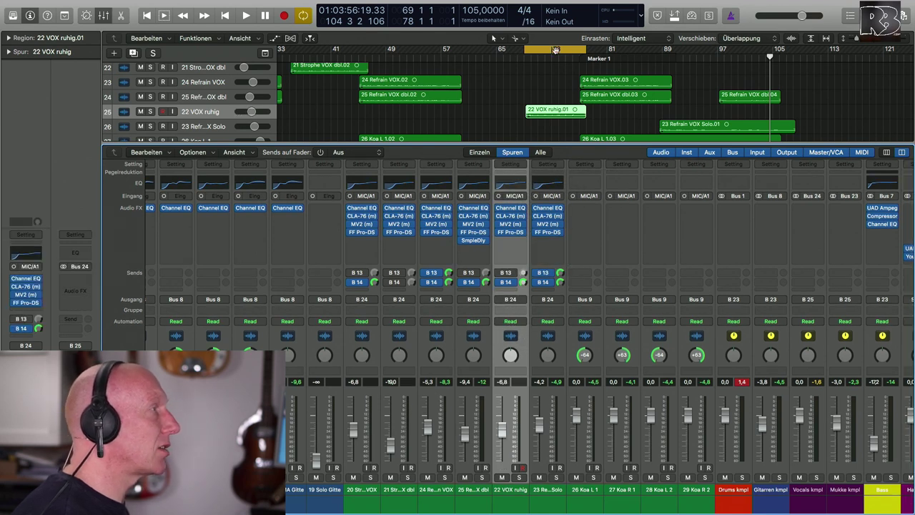
{"action": "left_click", "coordinate": [555, 49]}
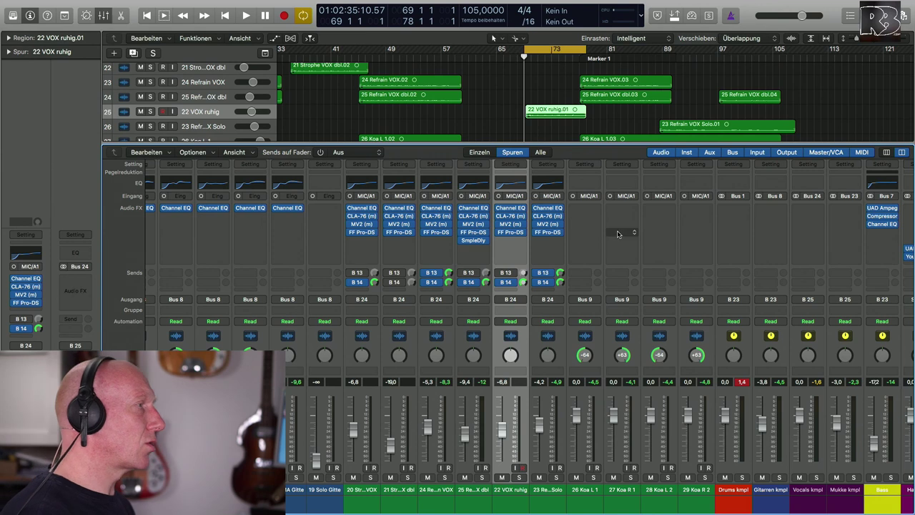
While auditioning 22 VOX ruhig, set its 215 Hz EQ band's gain to -1.0 dB and lower its volume to -7.6 dB
{"action": "key", "text": "space"}
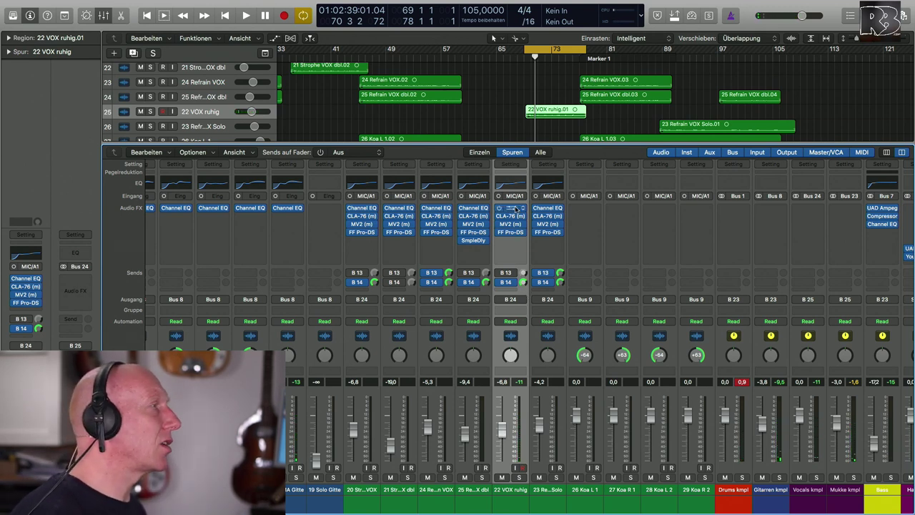
{"action": "left_click", "coordinate": [507, 184]}
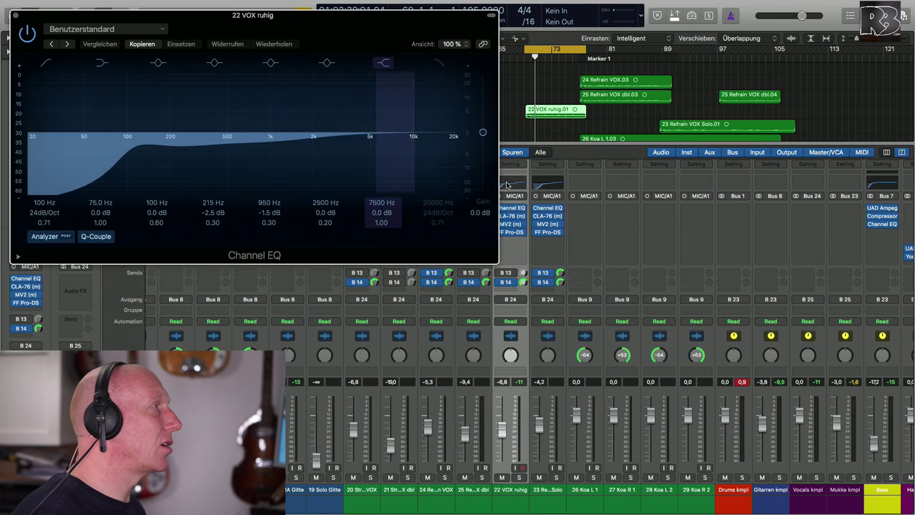
{"action": "left_click_drag", "start_coordinate": [343, 14], "coordinate": [555, 166]}
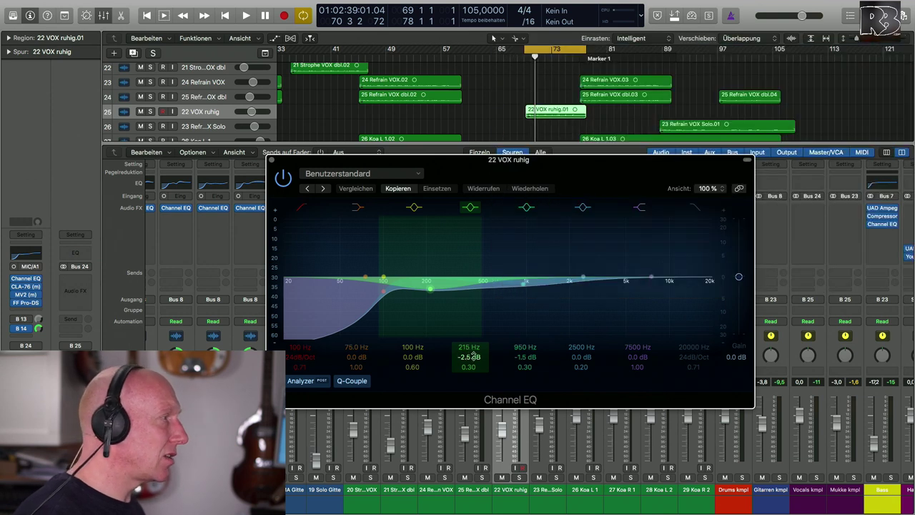
{"action": "double_click", "coordinate": [467, 357]}
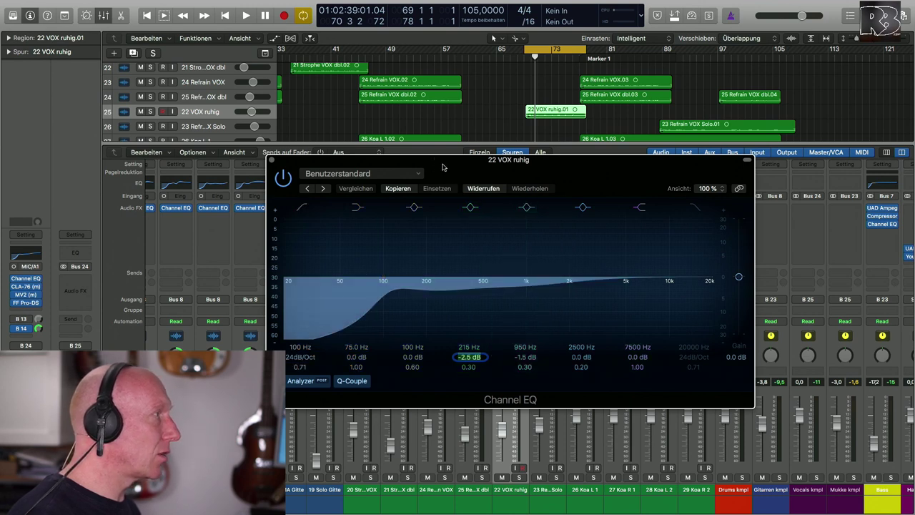
{"action": "key", "text": "space"}
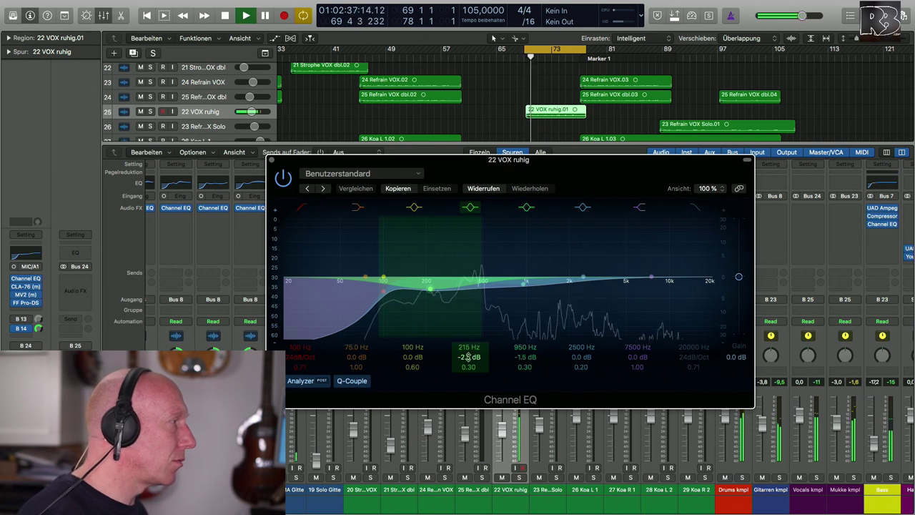
{"action": "left_click_drag", "start_coordinate": [468, 357], "coordinate": [468, 346]}
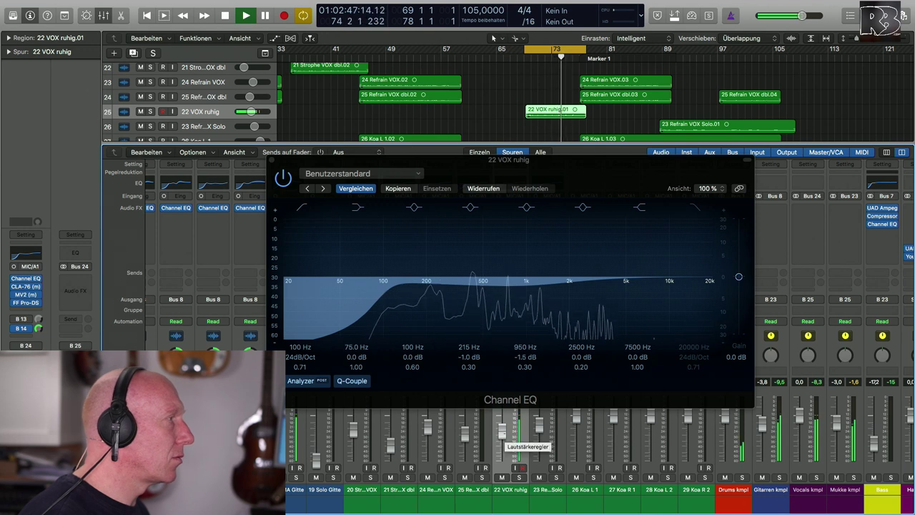
{"action": "left_click", "coordinate": [268, 157]}
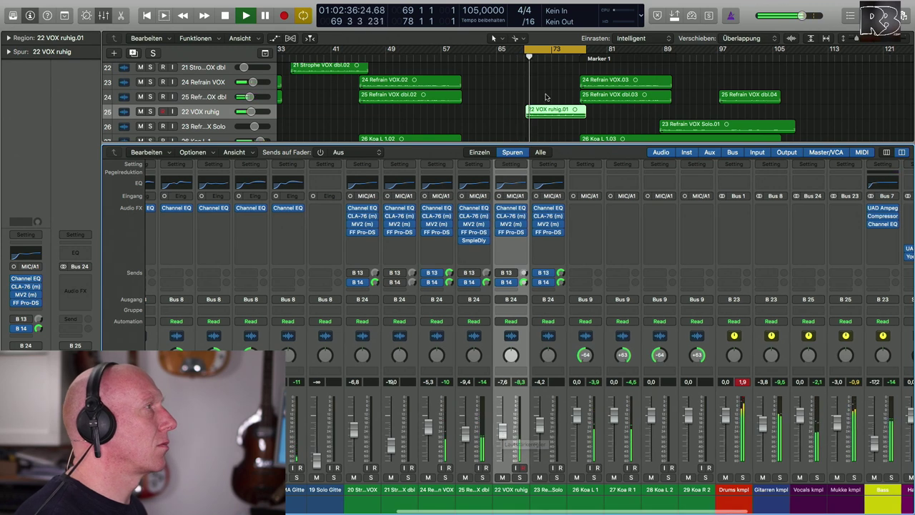
Turn off the cycle range and check the bus channels in the mixer while the song plays on past bar 78
{"action": "key", "text": "c"}
{"action": "scroll", "coordinate": [630, 115], "scroll_direction": "down", "scroll_amount": 3}
{"action": "scroll", "coordinate": [629, 116], "scroll_direction": "up", "scroll_amount": 2}
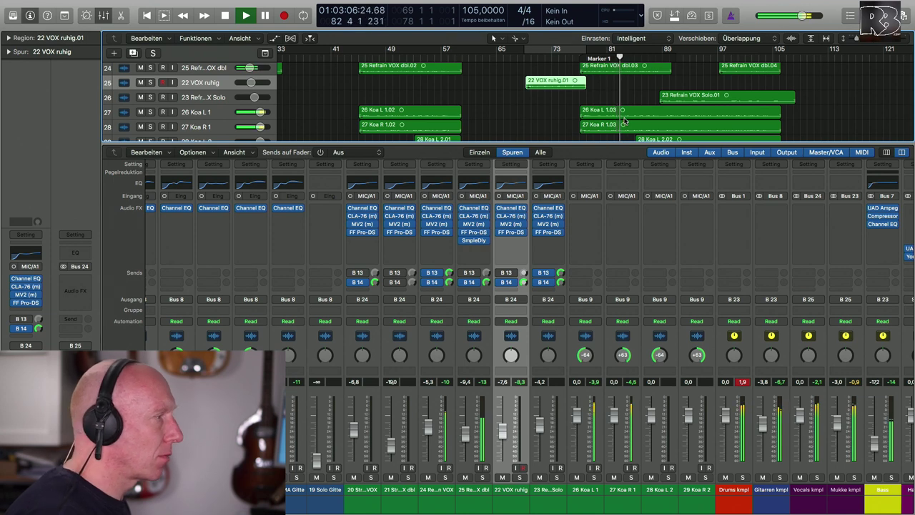
{"action": "scroll", "coordinate": [720, 348], "scroll_direction": "right", "scroll_amount": 5}
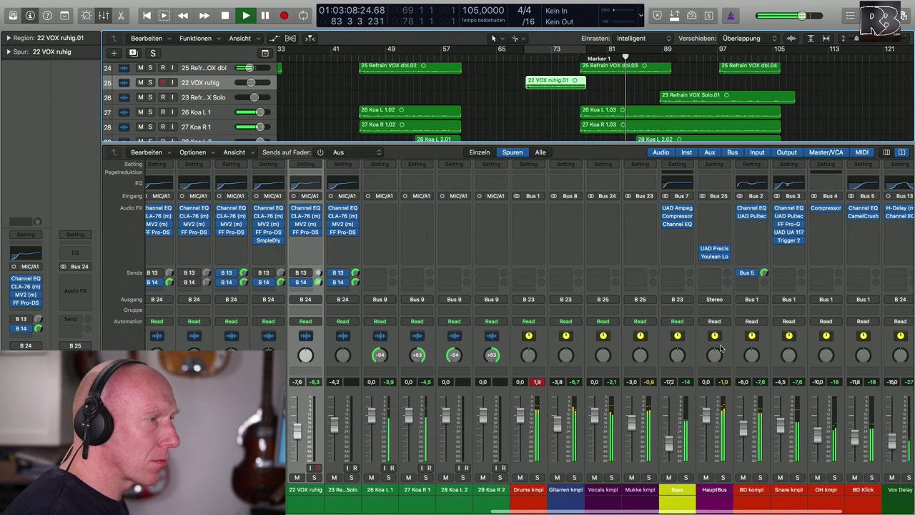
{"action": "scroll", "coordinate": [720, 348], "scroll_direction": "right", "scroll_amount": 4}
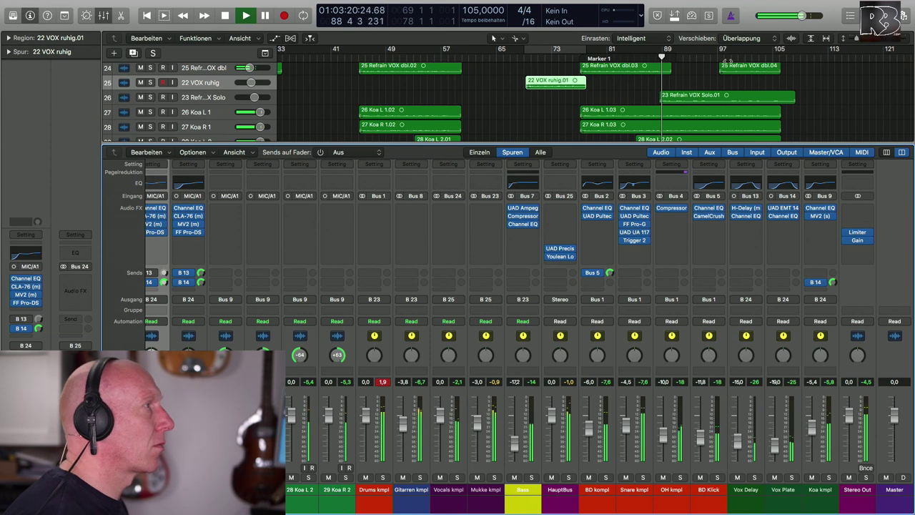
Select the 23 Refrain VOX Solo track and set its EQ low cut to 152 Hz and its low shelf to 265 Hz
{"action": "key", "text": "x"}
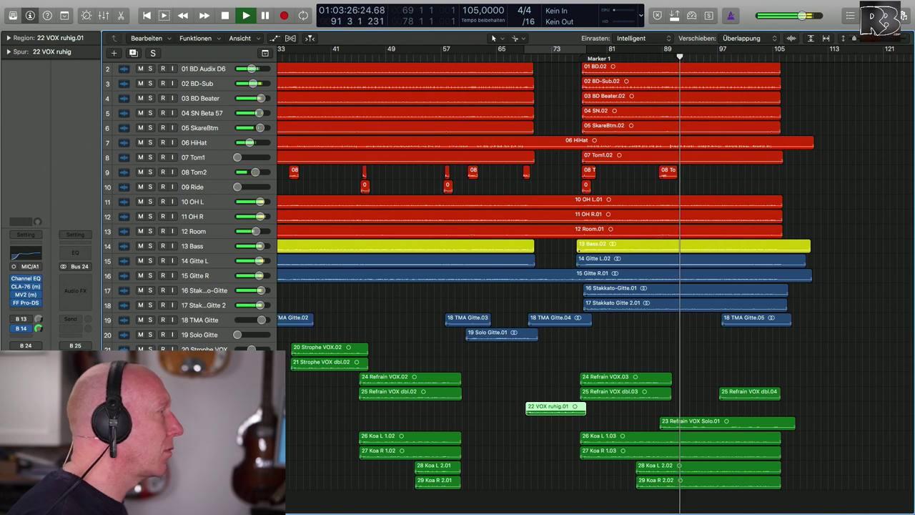
{"action": "key", "text": "Down"}
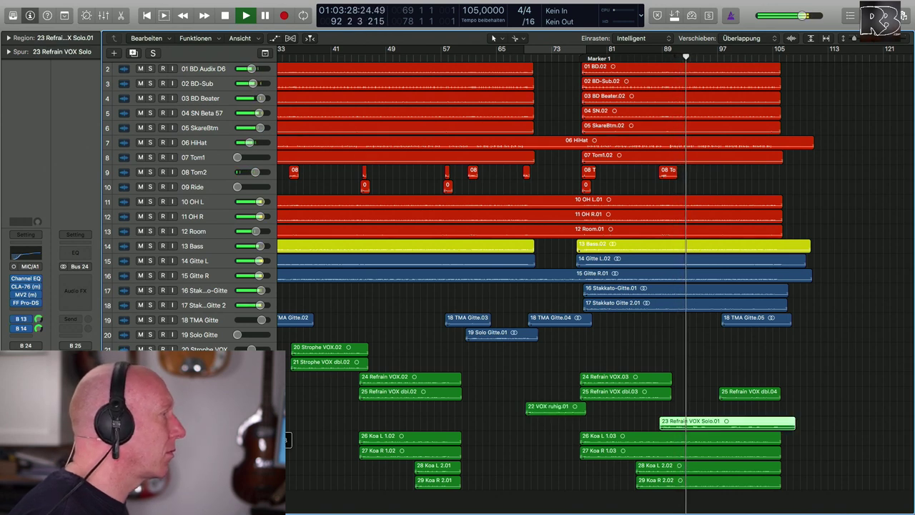
{"action": "left_click", "coordinate": [30, 279]}
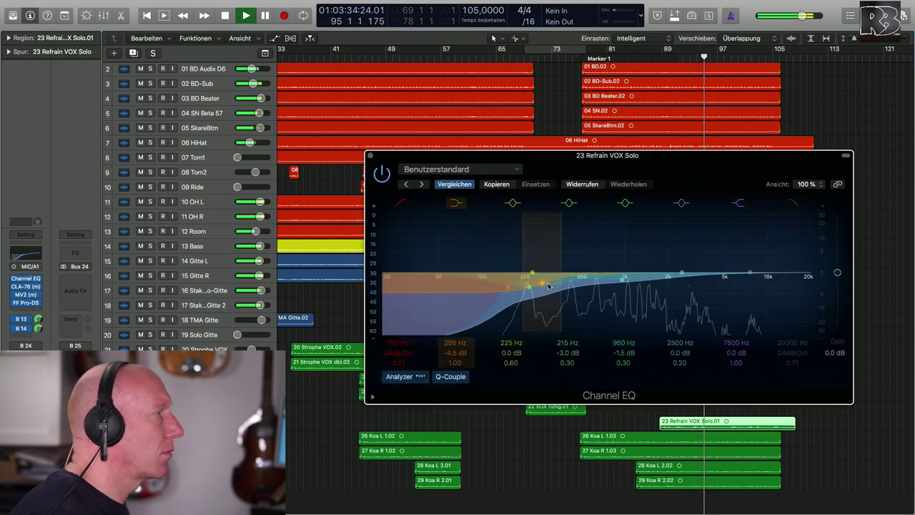
{"action": "left_click", "coordinate": [465, 184]}
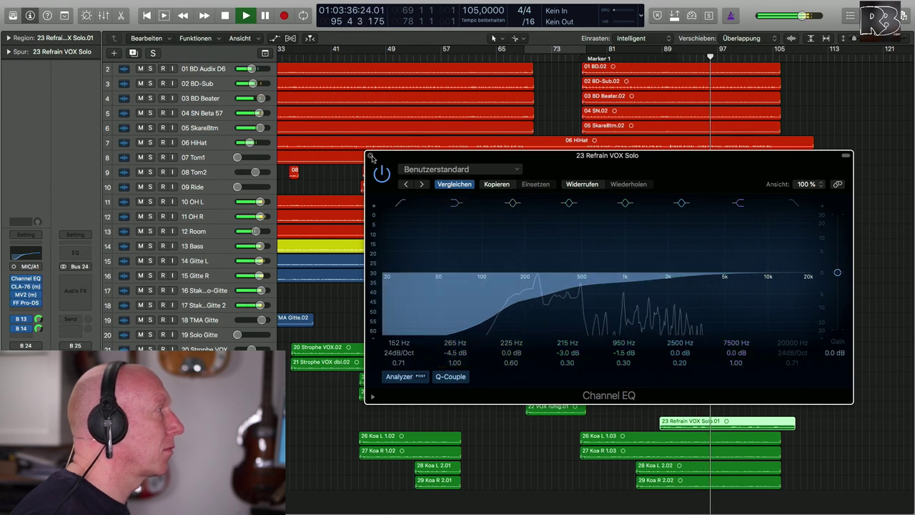
{"action": "key", "text": "super+w"}
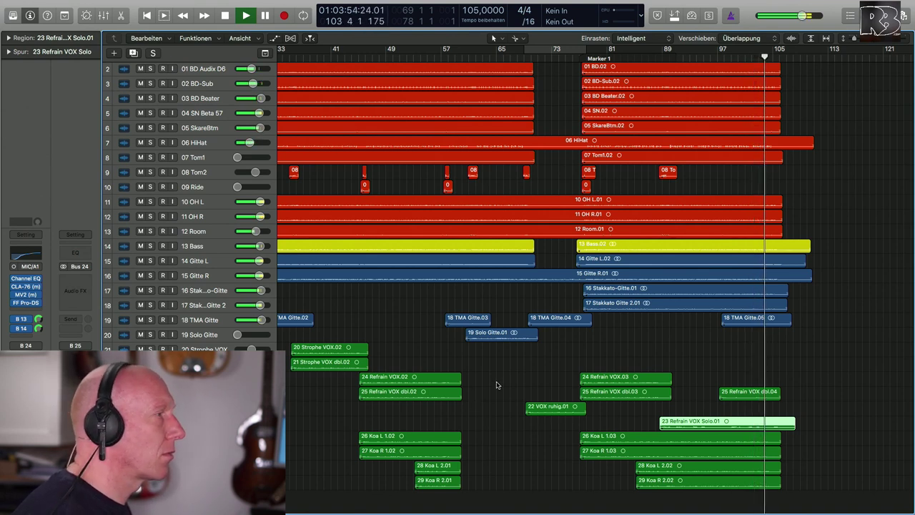
Listen to the end of the song and stop playback around bar 106
{"action": "scroll", "coordinate": [497, 385], "scroll_direction": "up", "scroll_amount": 1}
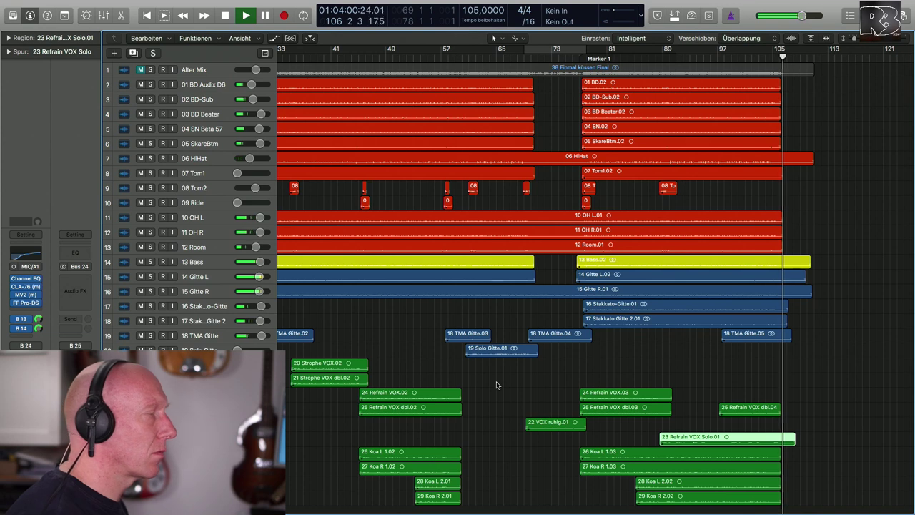
{"action": "key", "text": "space"}
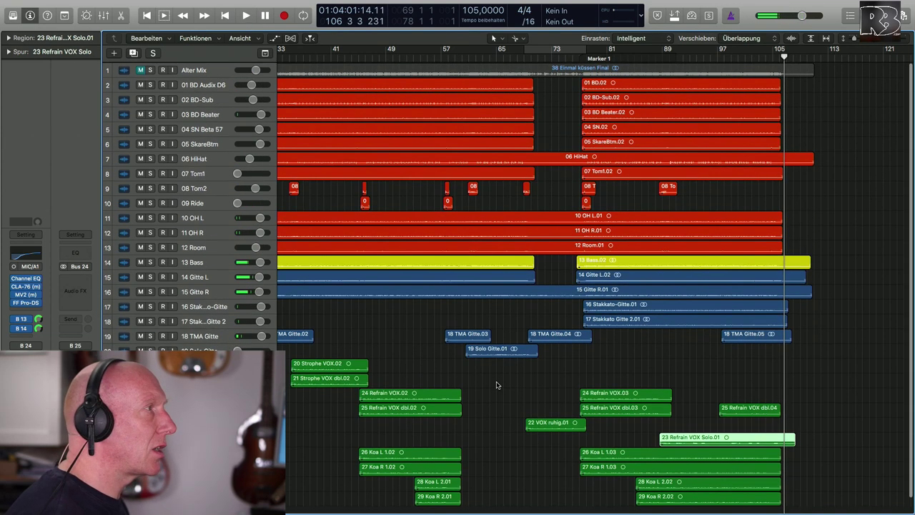
{"action": "scroll", "coordinate": [413, 353], "scroll_direction": "left", "scroll_amount": 8}
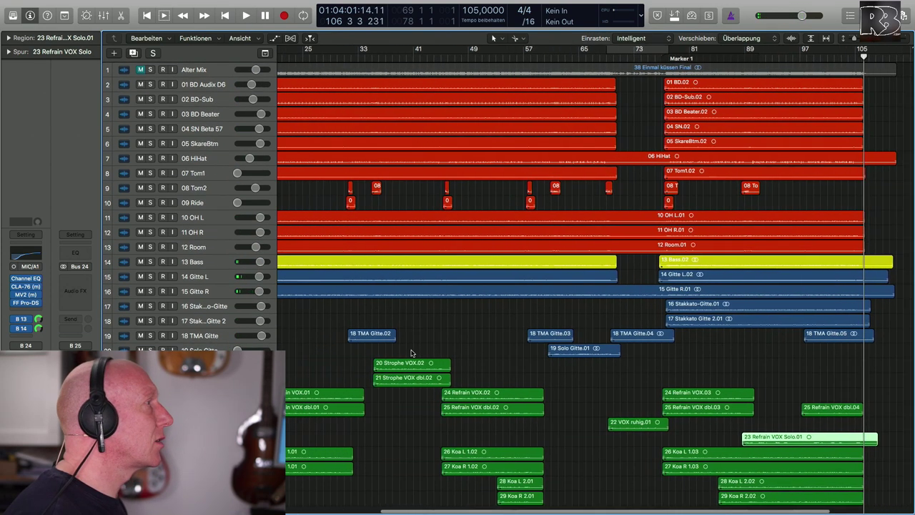
{"action": "scroll", "coordinate": [411, 353], "scroll_direction": "left", "scroll_amount": 2}
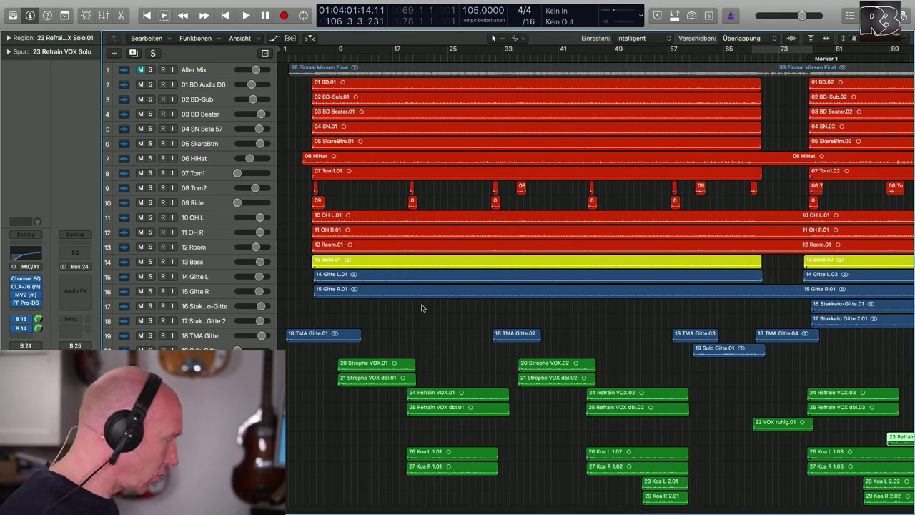
Insert the stereo Black Box Analog Design HG-2 plug-in in the first audio effect slot of the Mukke kmpl bus
{"action": "key", "text": "x"}
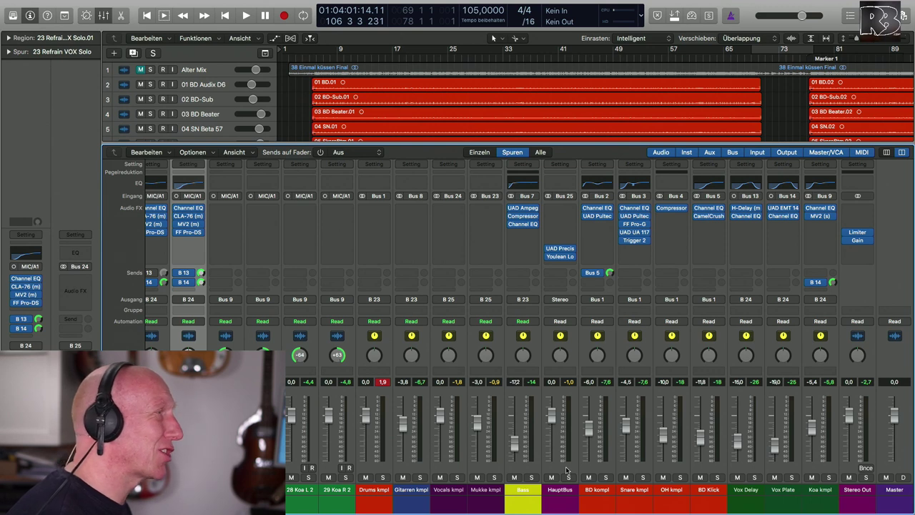
{"action": "mouse_move", "coordinate": [561, 249]}
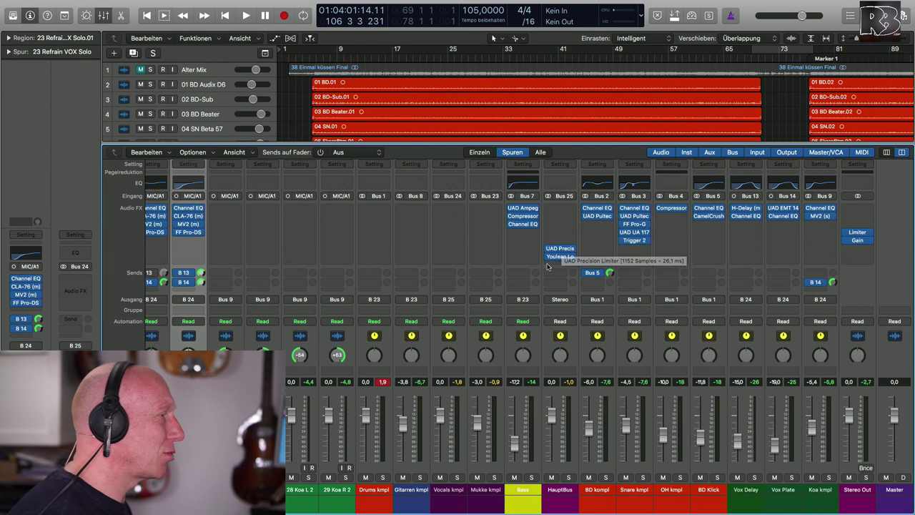
{"action": "scroll", "coordinate": [539, 262], "scroll_direction": "left", "scroll_amount": 2}
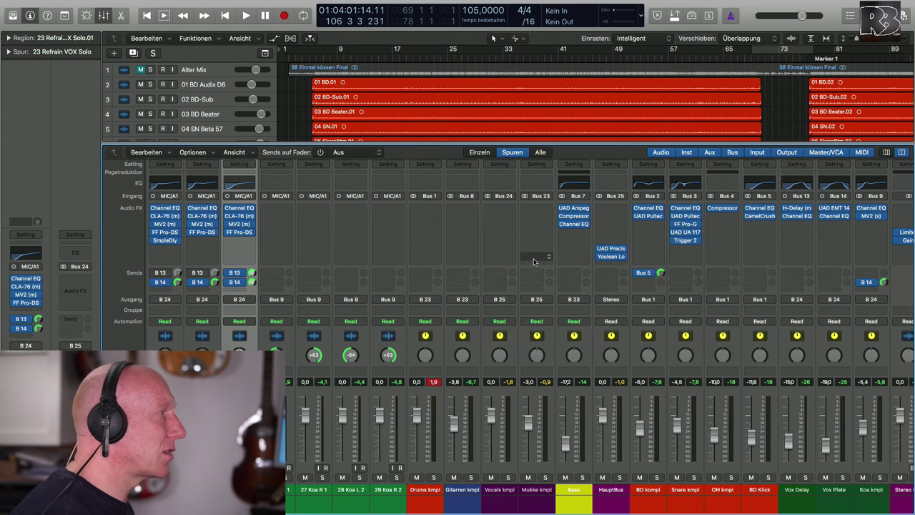
{"action": "left_click", "coordinate": [537, 208]}
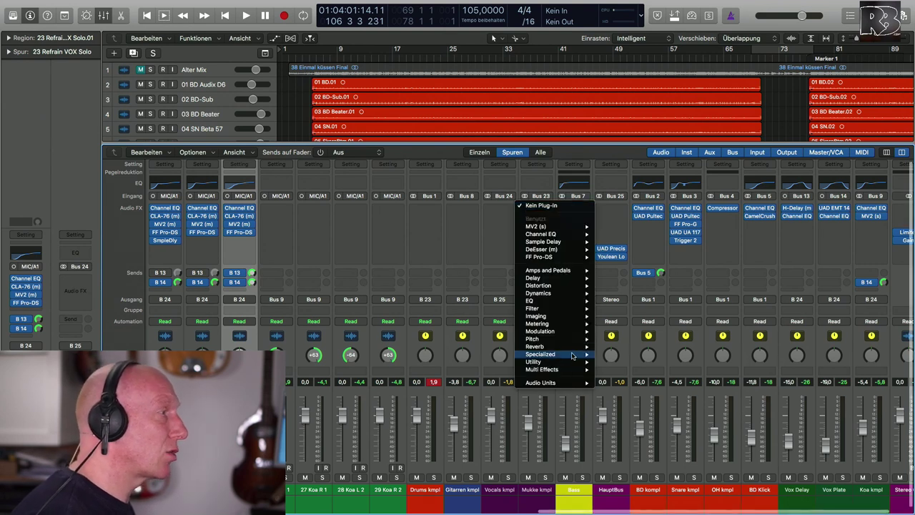
{"action": "mouse_move", "coordinate": [562, 384]}
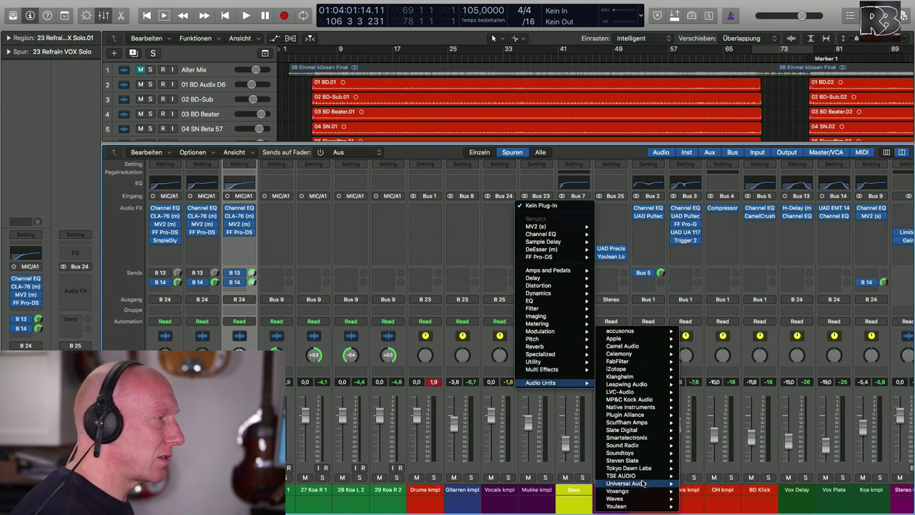
{"action": "mouse_move", "coordinate": [641, 483]}
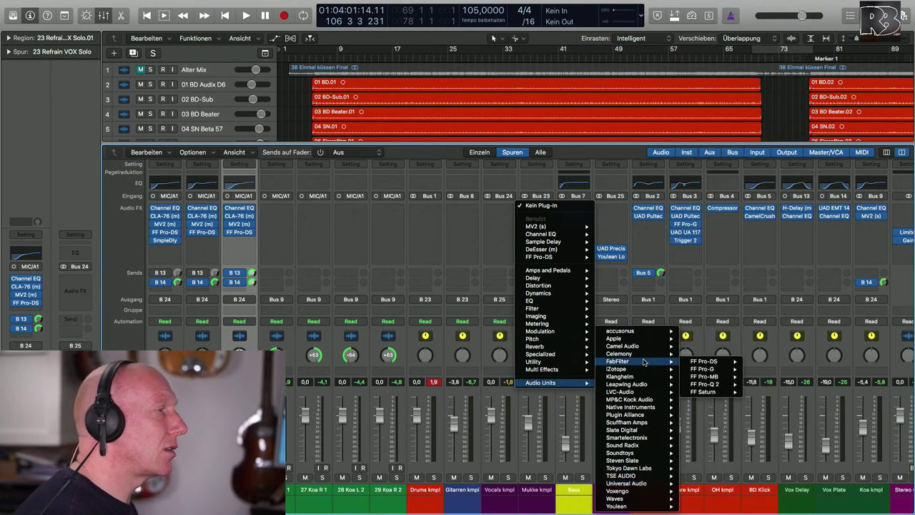
{"action": "mouse_move", "coordinate": [649, 349]}
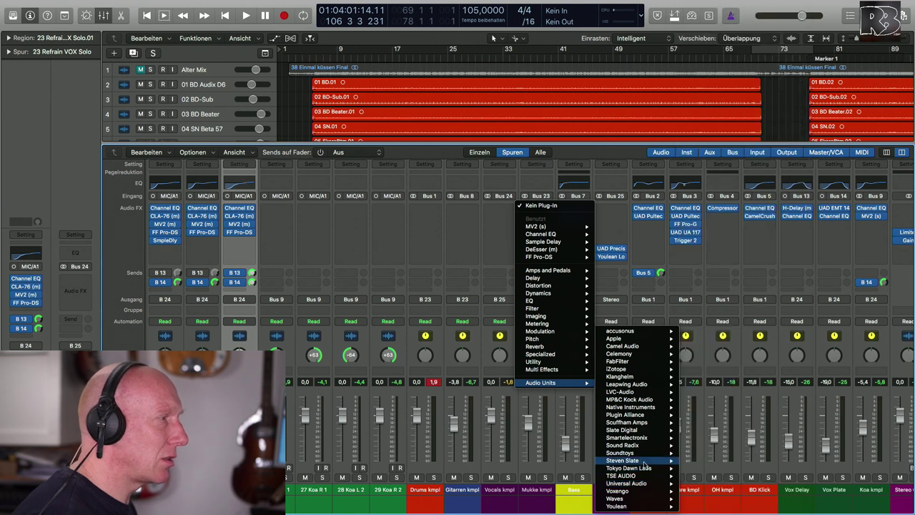
{"action": "mouse_move", "coordinate": [647, 416]}
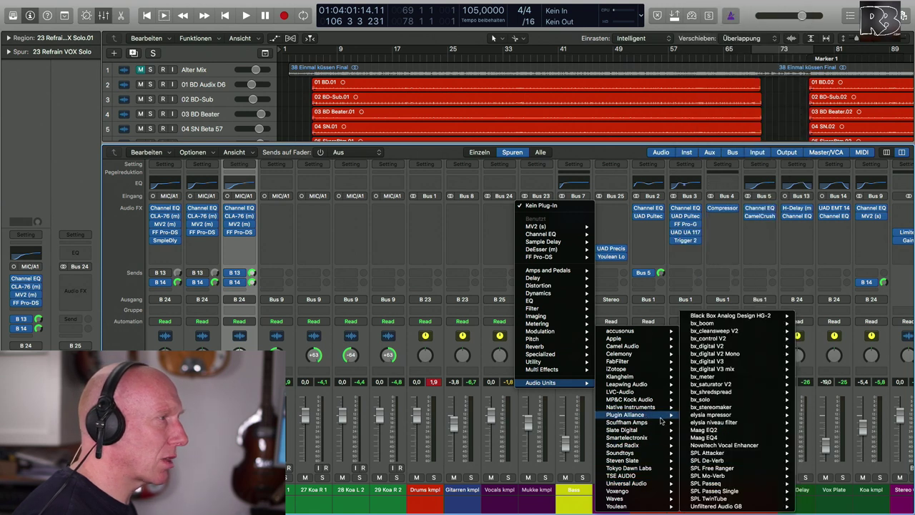
{"action": "mouse_move", "coordinate": [739, 317]}
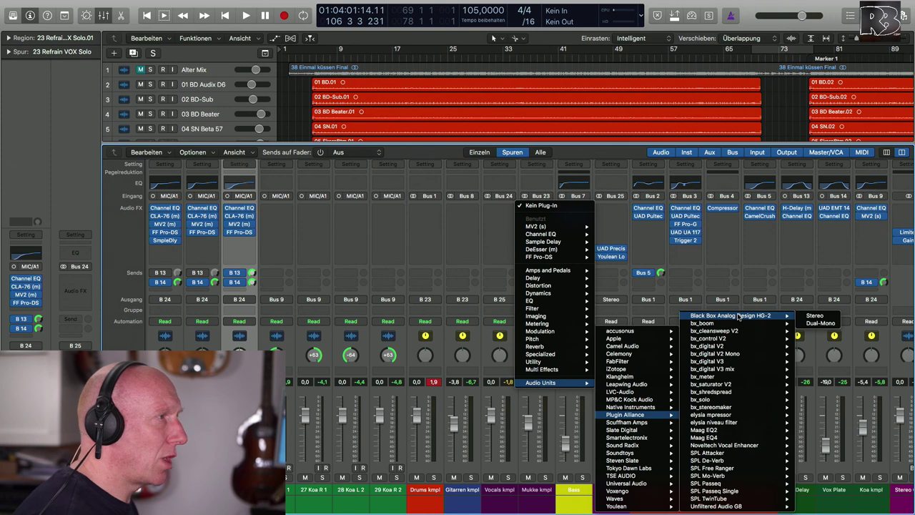
{"action": "left_click", "coordinate": [814, 316]}
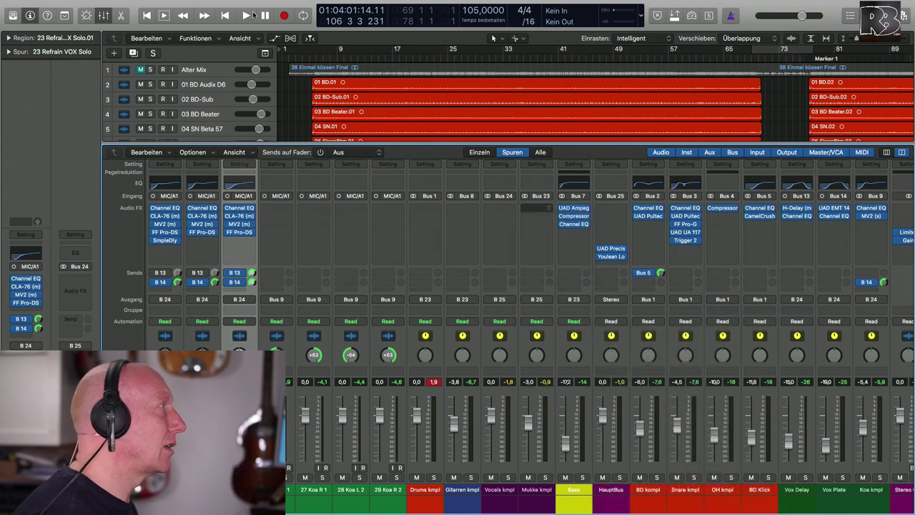
{"action": "left_click_drag", "start_coordinate": [295, 25], "coordinate": [511, 164]}
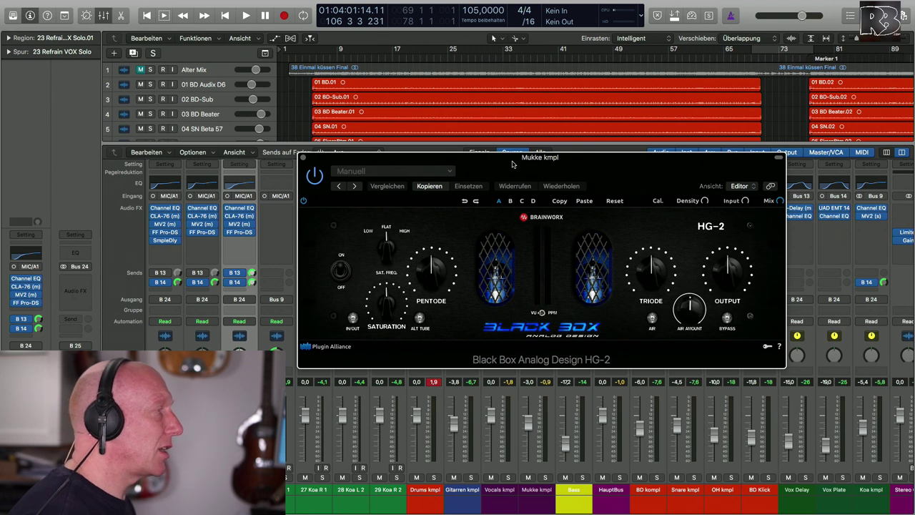
{"action": "left_click_drag", "start_coordinate": [570, 164], "coordinate": [465, 160]}
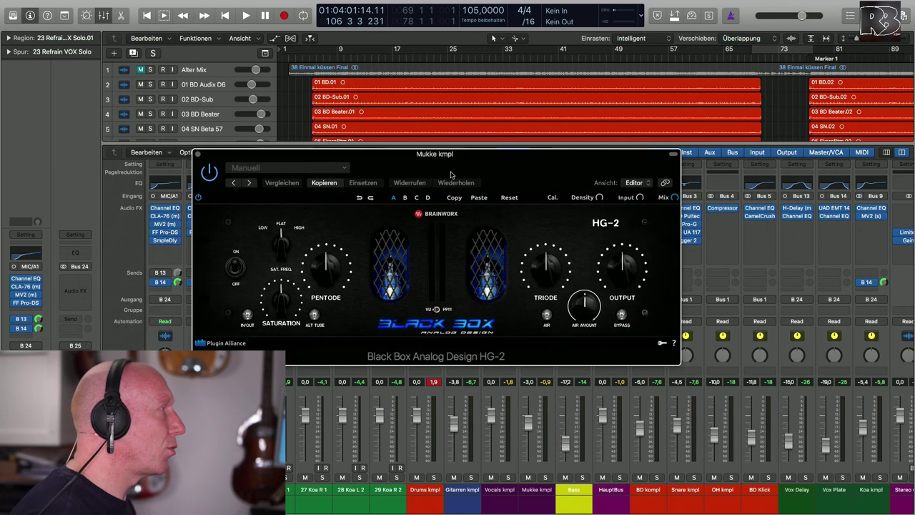
Load the 17 Mix Bus 1 preset in the HG-2 and move the plug-in window clear of the bus channels
{"action": "left_click", "coordinate": [333, 170]}
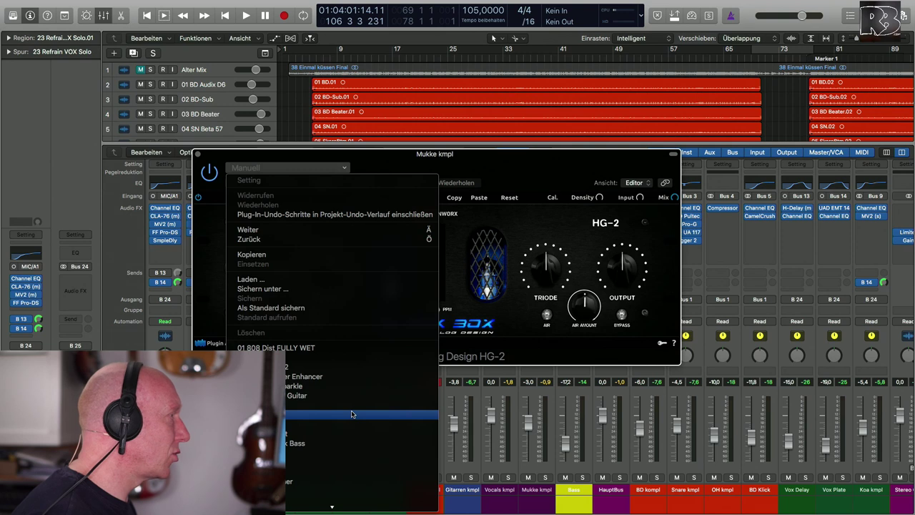
{"action": "scroll", "coordinate": [351, 414], "scroll_direction": "down", "scroll_amount": 4}
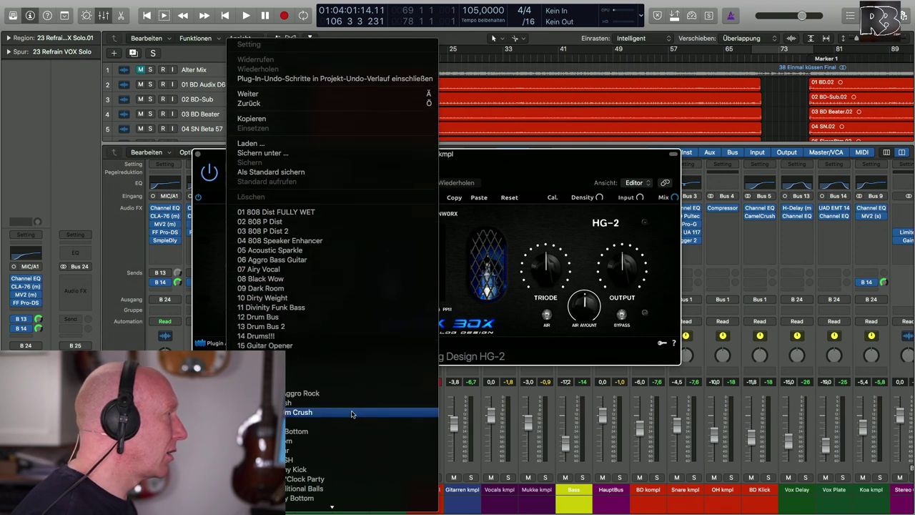
{"action": "left_click", "coordinate": [350, 369]}
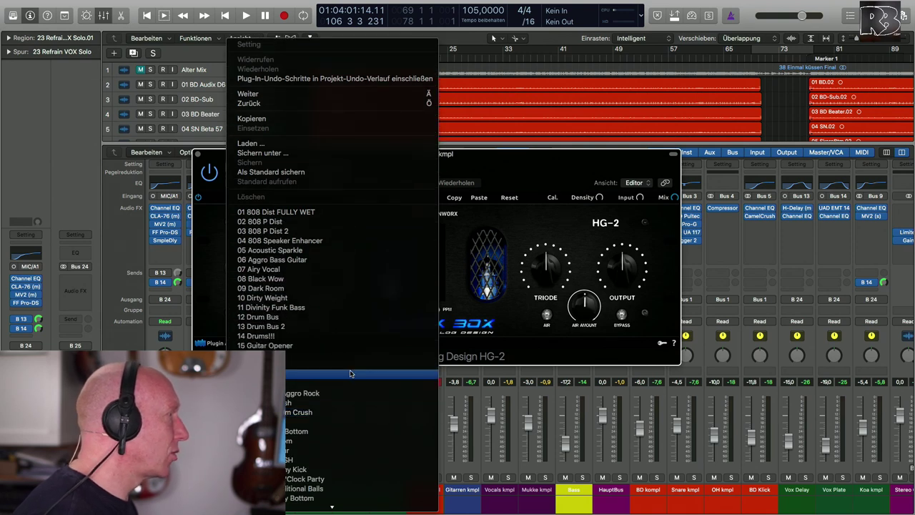
{"action": "left_click_drag", "start_coordinate": [456, 164], "coordinate": [267, 187]}
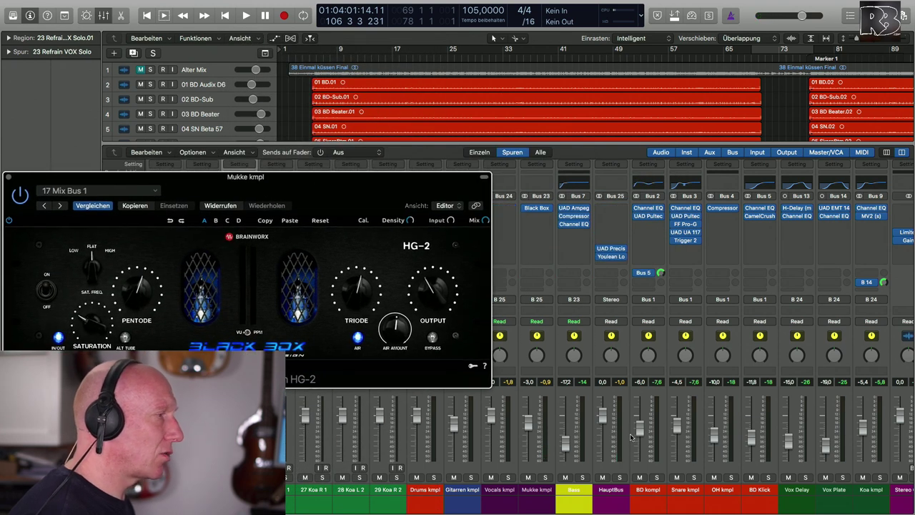
Solo the Mukke kmpl bus, listen to the HG-2 on it from Marker 1, and close the plug-in window
{"action": "left_click", "coordinate": [545, 476]}
{"action": "key", "text": "space"}
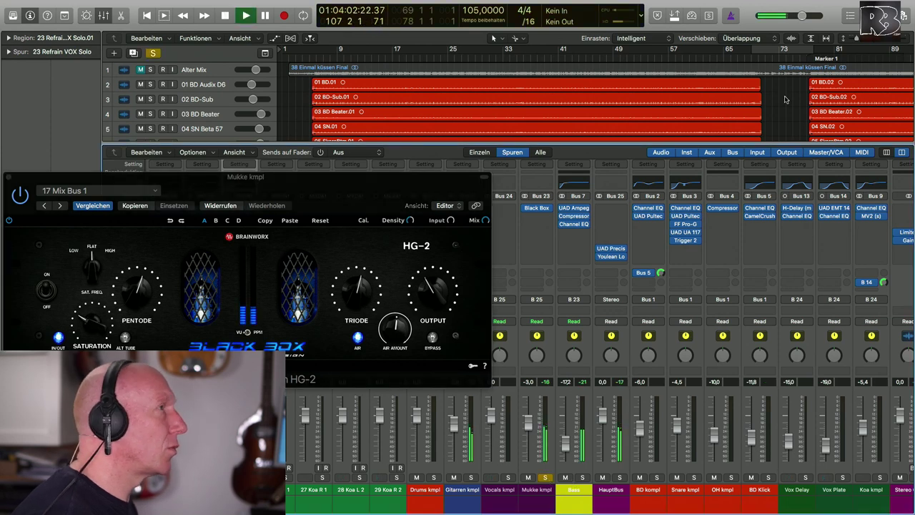
{"action": "key", "text": "alt+comma"}
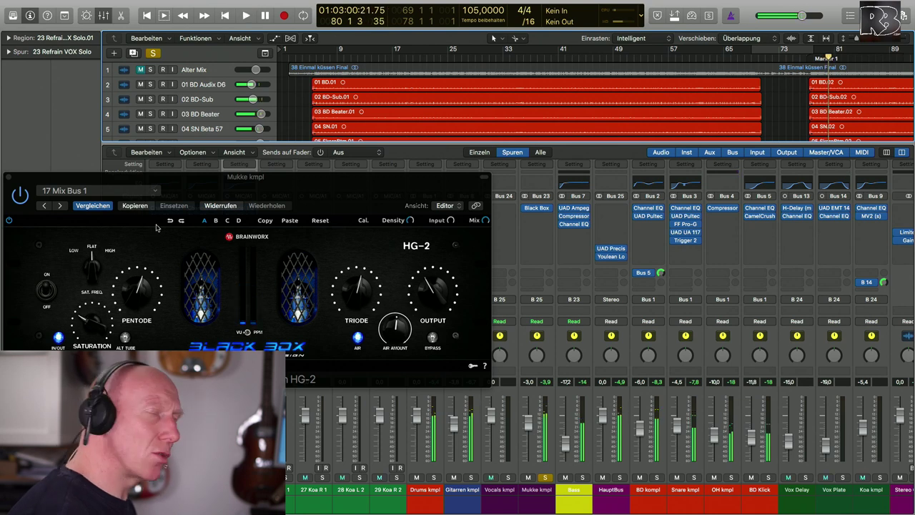
{"action": "left_click_drag", "start_coordinate": [274, 181], "coordinate": [644, 188]}
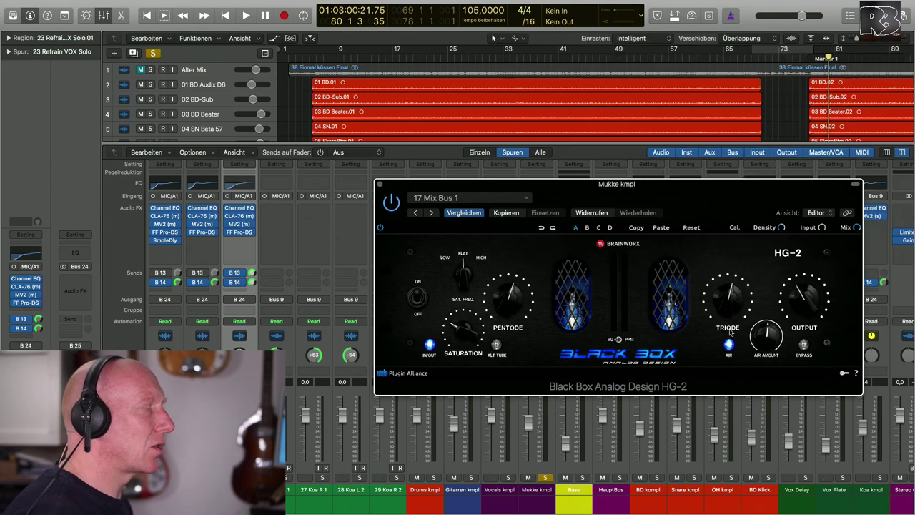
{"action": "left_click_drag", "start_coordinate": [576, 186], "coordinate": [569, 203]}
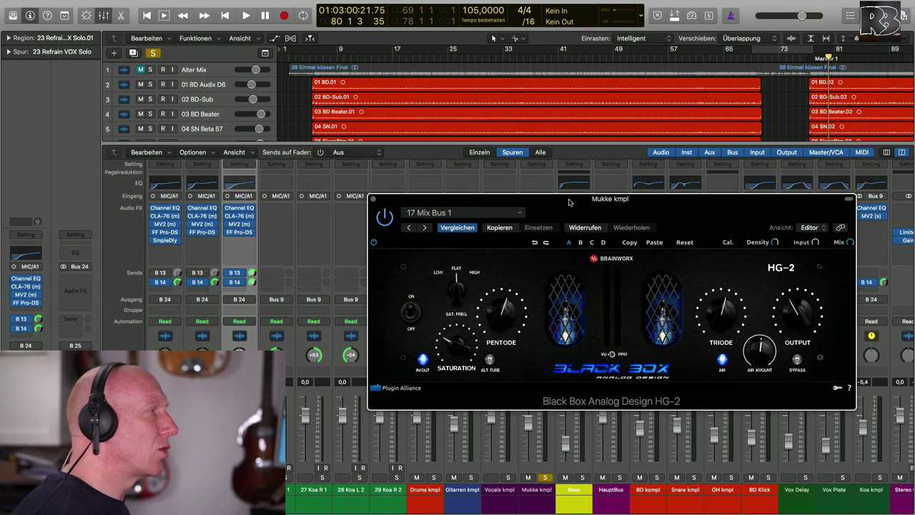
{"action": "left_click", "coordinate": [372, 200]}
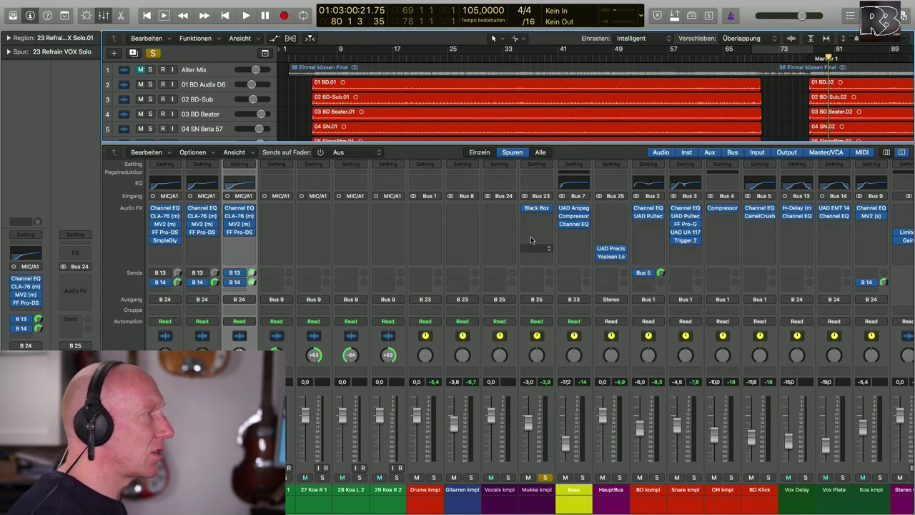
Reopen the HG-2 on Mukke kmpl during playback, audition presets 18 Mix Bus 2 and 19 Mix Bus 3, and settle on 18 Mix Bus 2
{"action": "key", "text": "space"}
{"action": "left_click", "coordinate": [533, 211]}
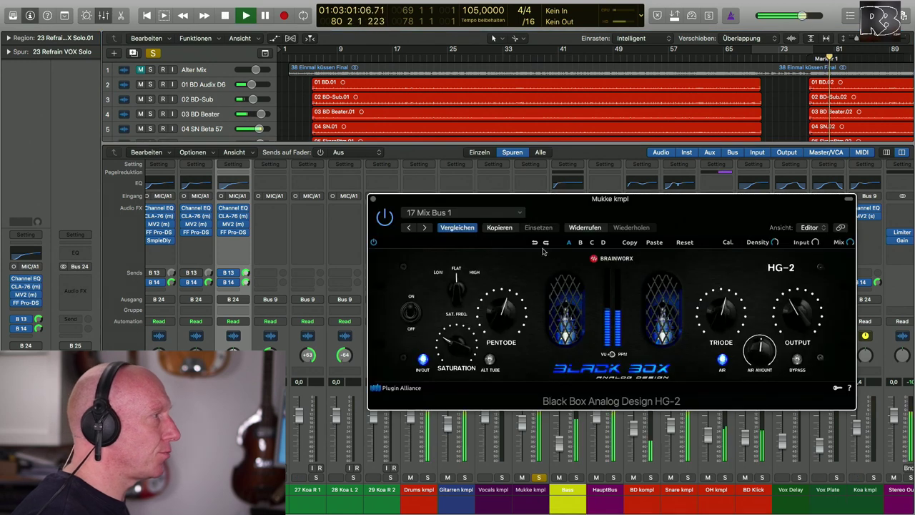
{"action": "left_click", "coordinate": [424, 228]}
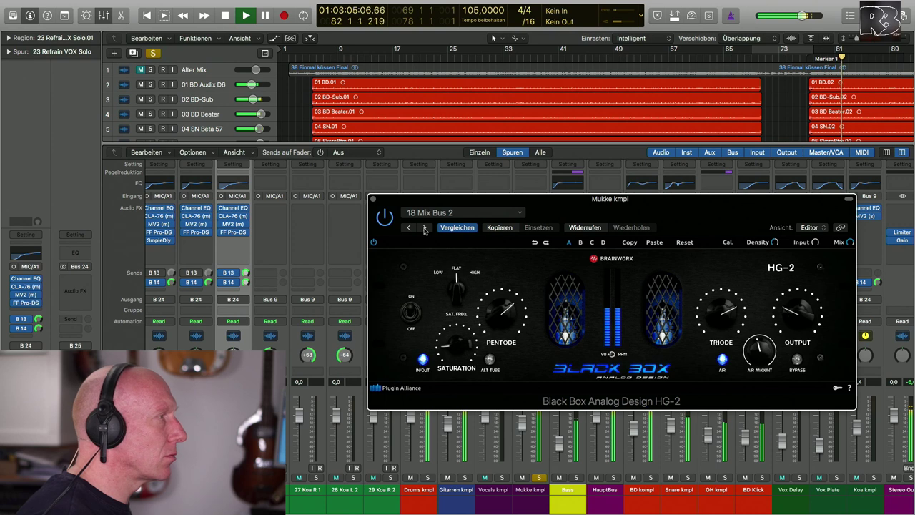
{"action": "left_click", "coordinate": [424, 228]}
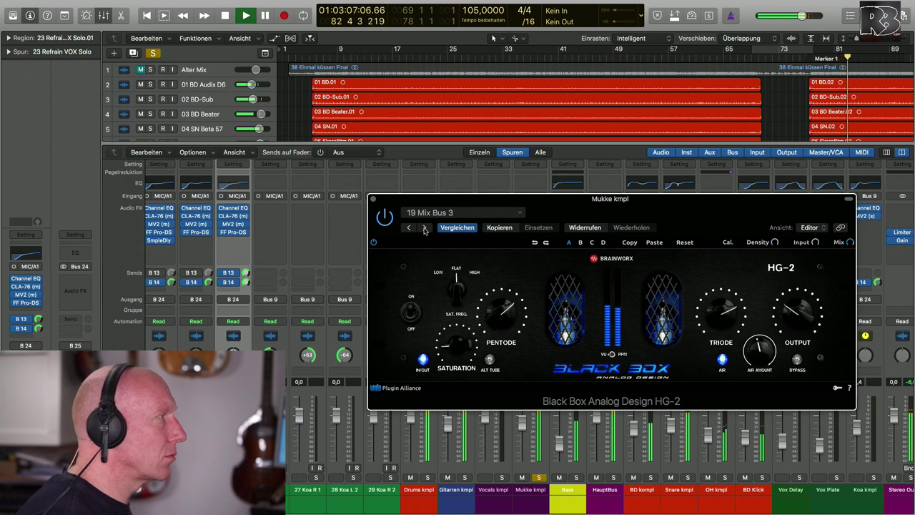
{"action": "left_click", "coordinate": [409, 228]}
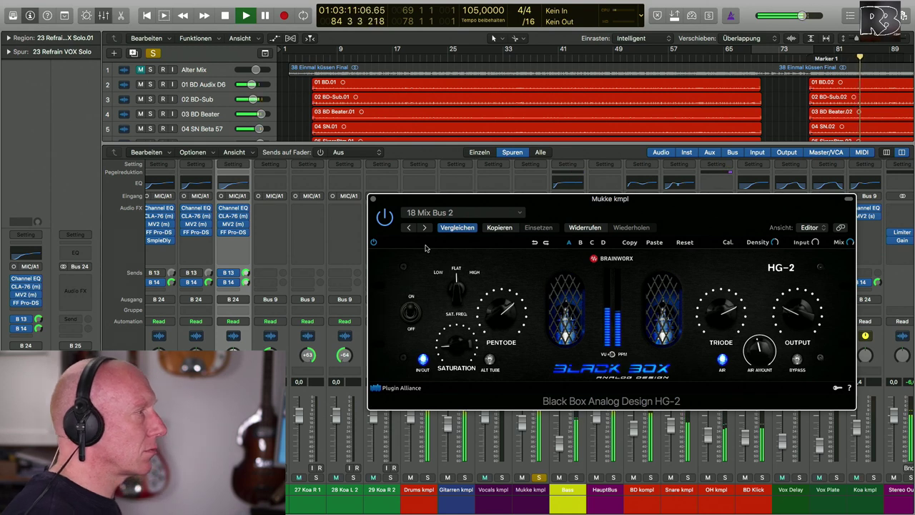
Compare the soloed Mukke kmpl bus with the HG-2 bypassed and active, stop playback, and close the plug-in
{"action": "left_click", "coordinate": [385, 216]}
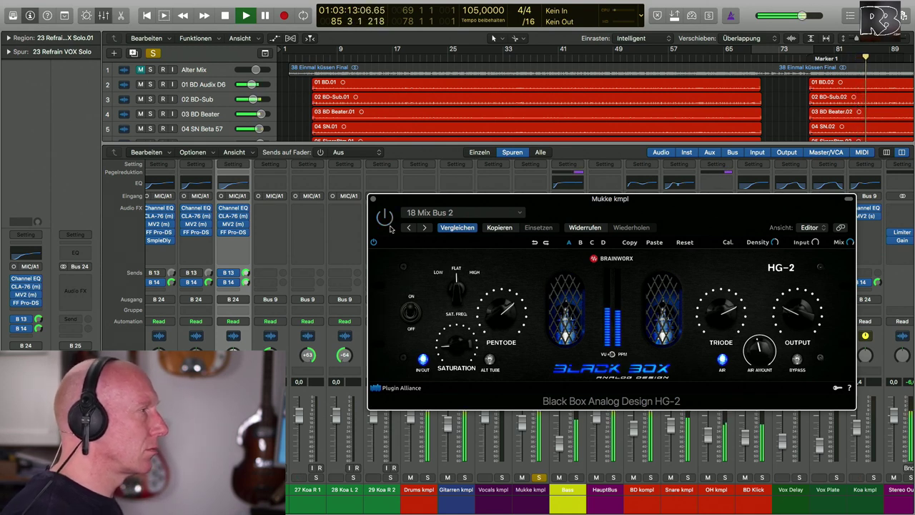
{"action": "left_click", "coordinate": [386, 218]}
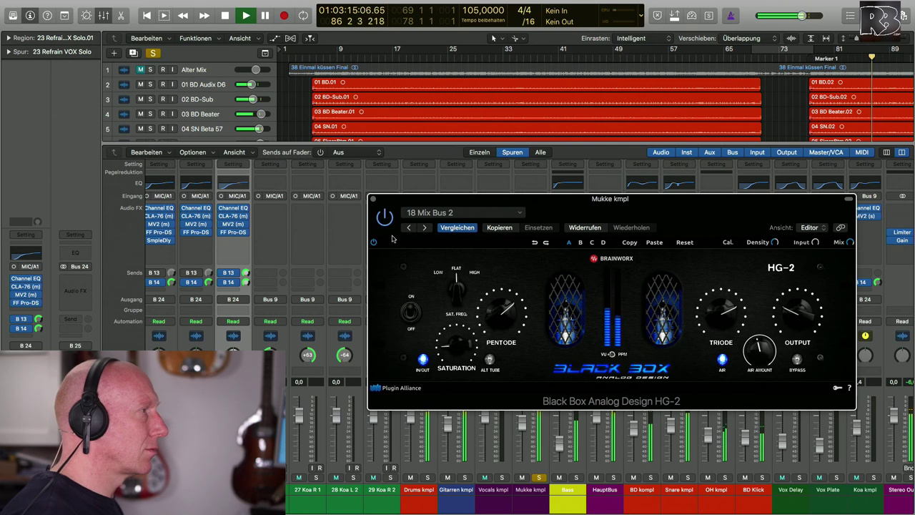
{"action": "key", "text": "space"}
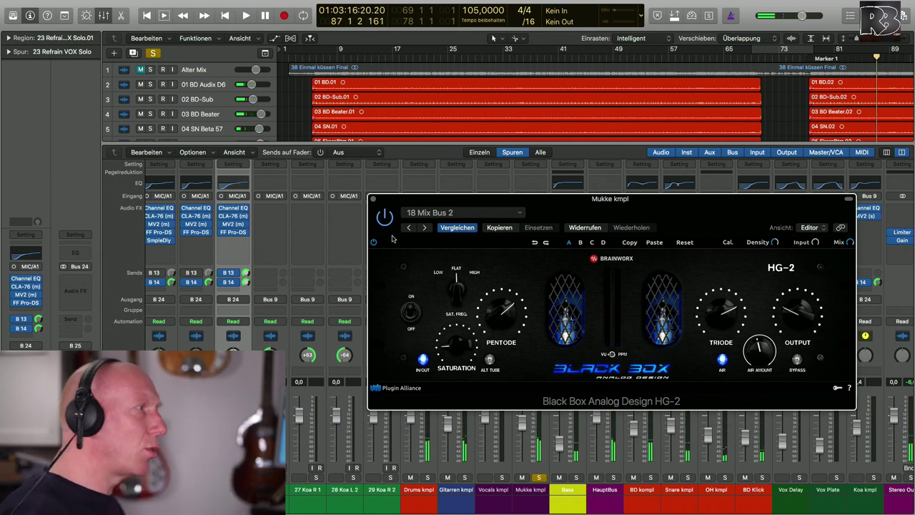
{"action": "left_click", "coordinate": [372, 199]}
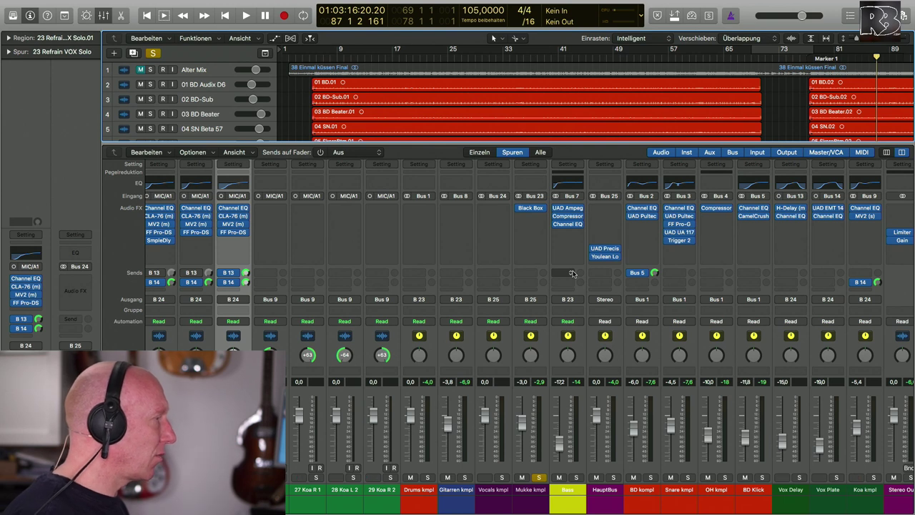
Open the UAD Precision Limiter and Youlean Loudness Meter on the HauptBus and arrange their windows without overlap
{"action": "scroll", "coordinate": [575, 296], "scroll_direction": "left", "scroll_amount": 8}
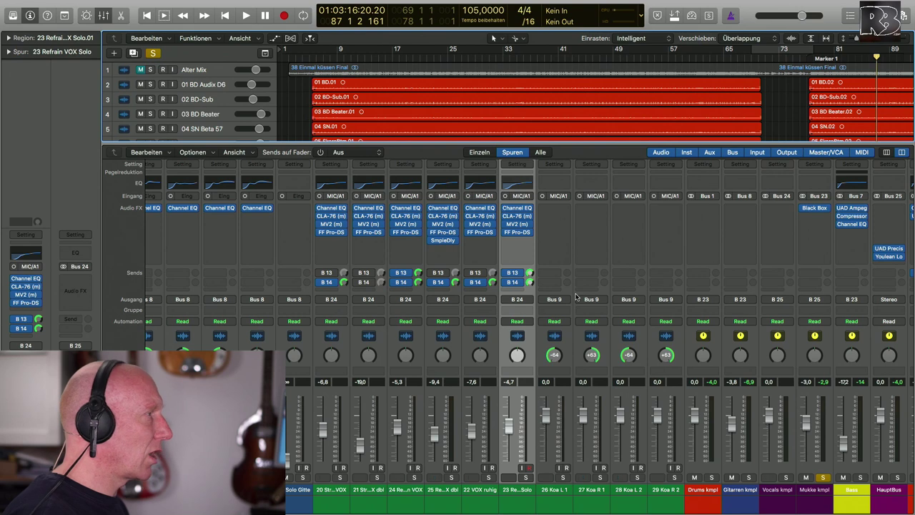
{"action": "scroll", "coordinate": [575, 297], "scroll_direction": "right", "scroll_amount": 9}
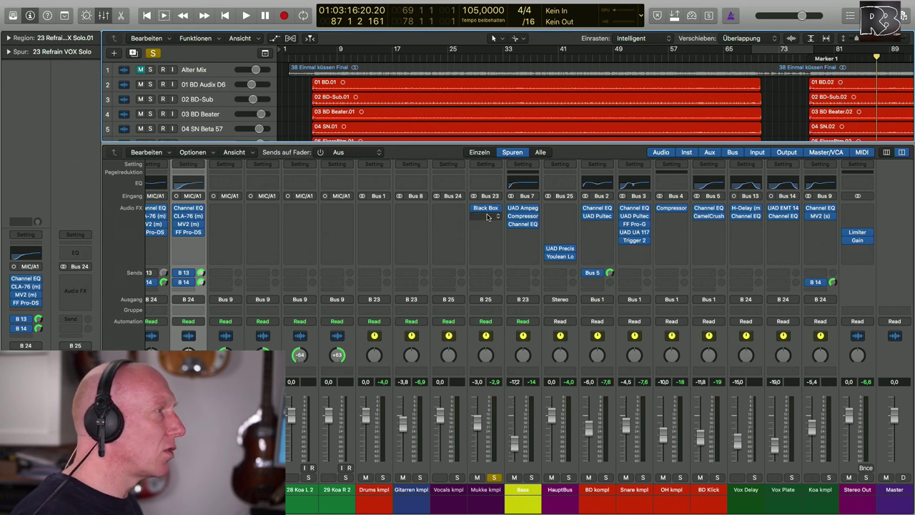
{"action": "scroll", "coordinate": [563, 251], "scroll_direction": "left", "scroll_amount": 1}
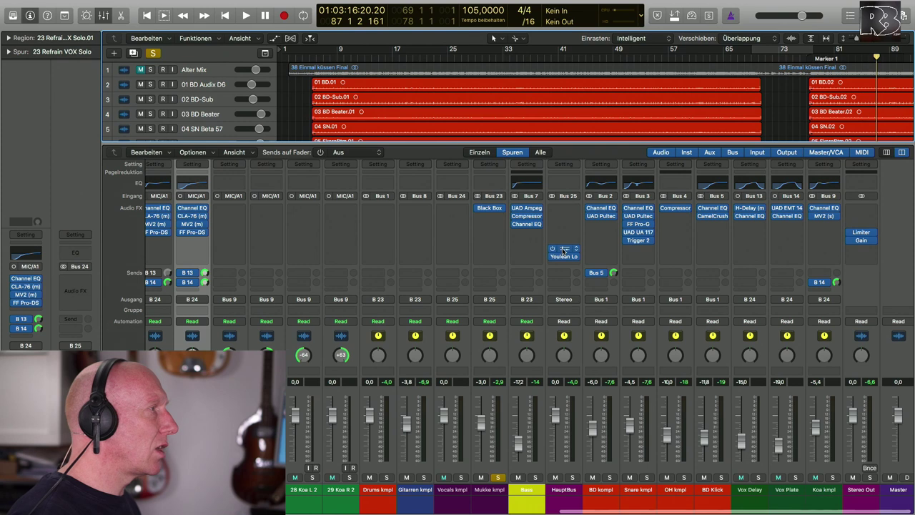
{"action": "left_click", "coordinate": [563, 251]}
{"action": "left_click", "coordinate": [563, 258]}
{"action": "left_click_drag", "start_coordinate": [463, 108], "coordinate": [657, 118]}
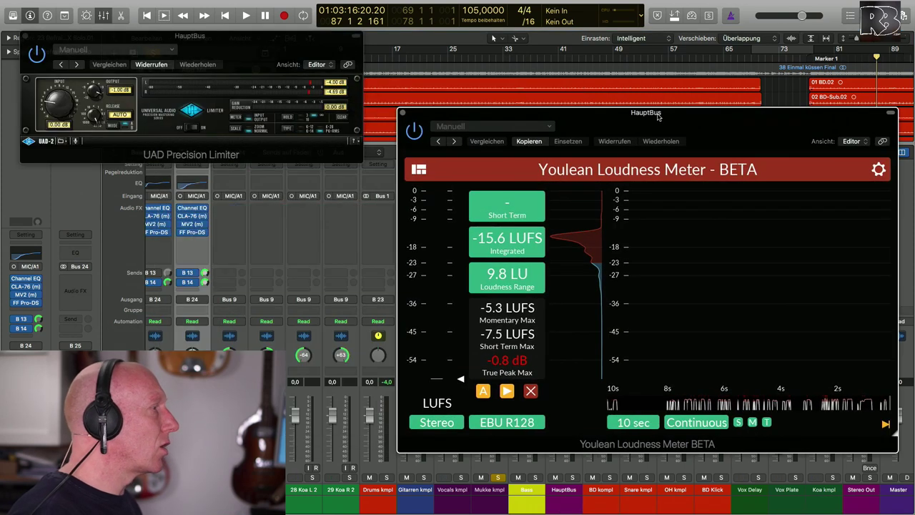
Unsolo the Mukke kmpl bus and play the full mix from around Marker 1 to check the HauptBus loudness
{"action": "left_click", "coordinate": [498, 477]}
{"action": "scroll", "coordinate": [606, 93], "scroll_direction": "right", "scroll_amount": 10}
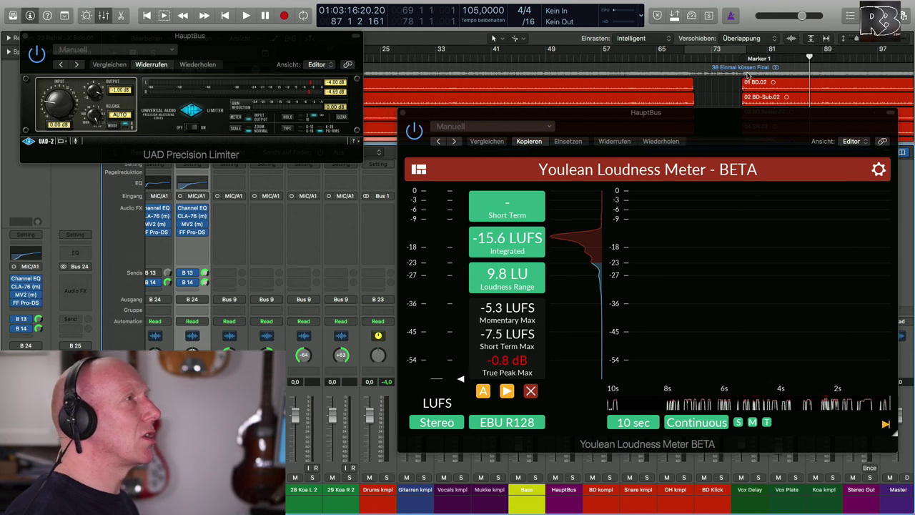
{"action": "key", "text": "space"}
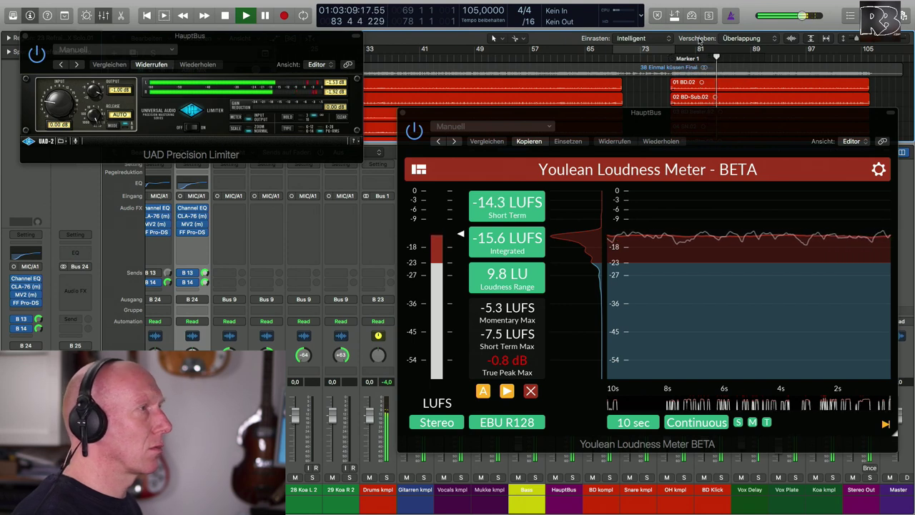
{"action": "left_click_drag", "start_coordinate": [765, 119], "coordinate": [641, 124]}
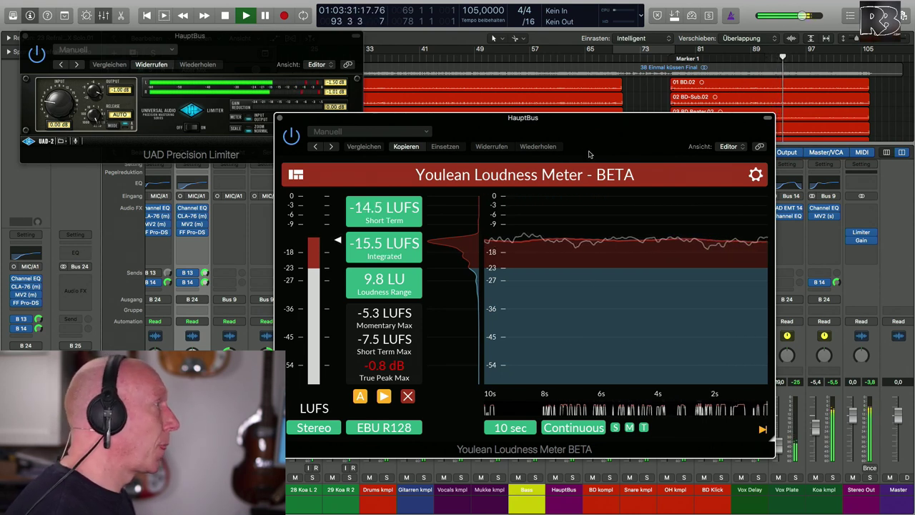
{"action": "key", "text": "space"}
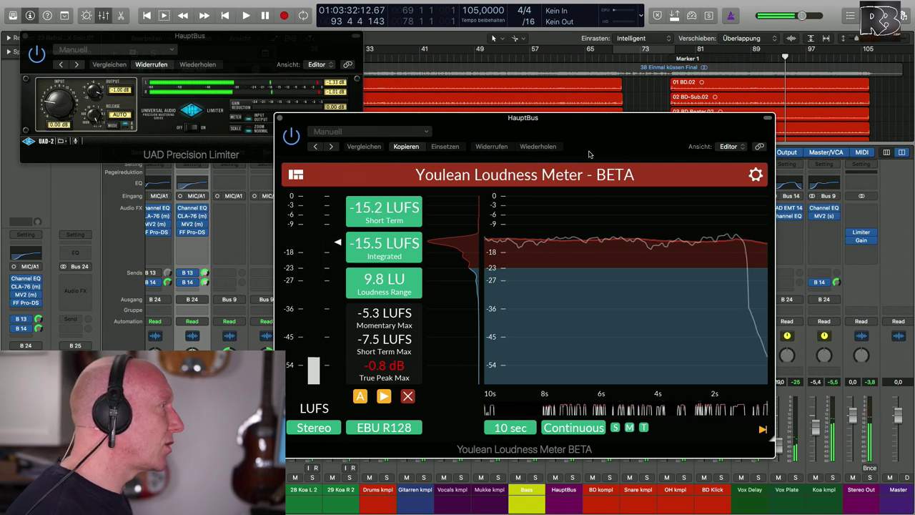
Set the HauptBus UAD Precision Limiter's input to 2.00 dB
{"action": "left_click", "coordinate": [51, 124]}
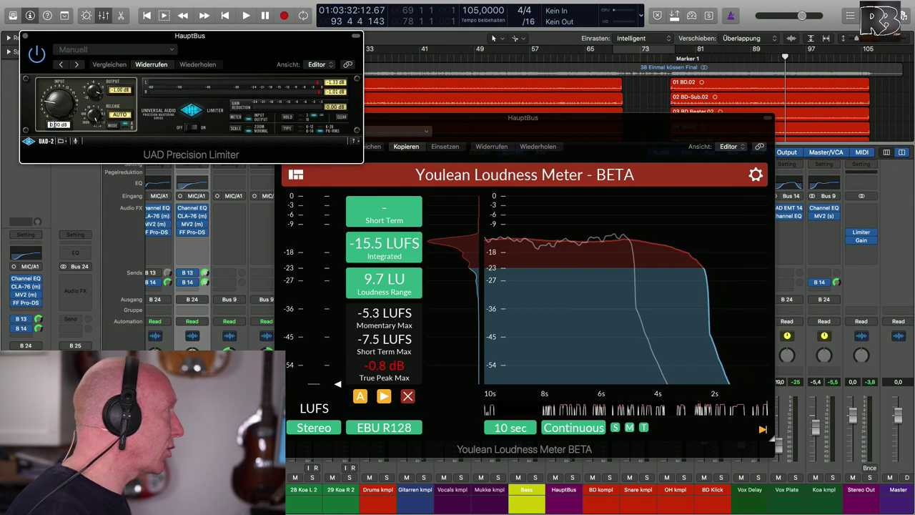
{"action": "type", "text": "1"}
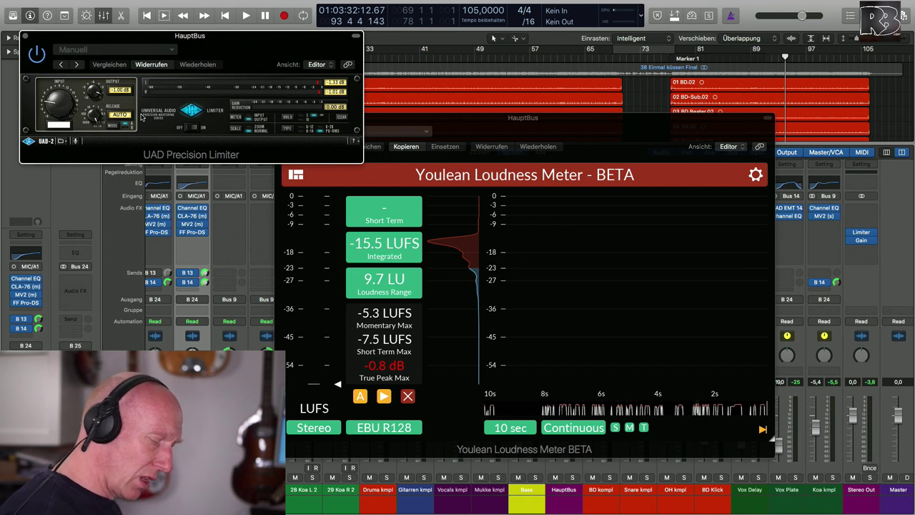
{"action": "key", "text": "Return"}
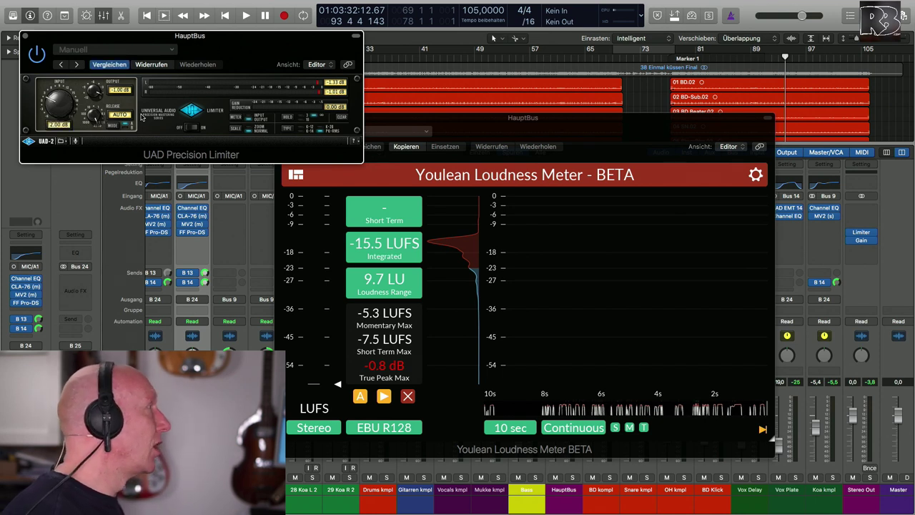
Close the limiter and loudness meter windows and reset the peak level displays of the mixer channels
{"action": "left_click_drag", "start_coordinate": [220, 46], "coordinate": [348, 143]}
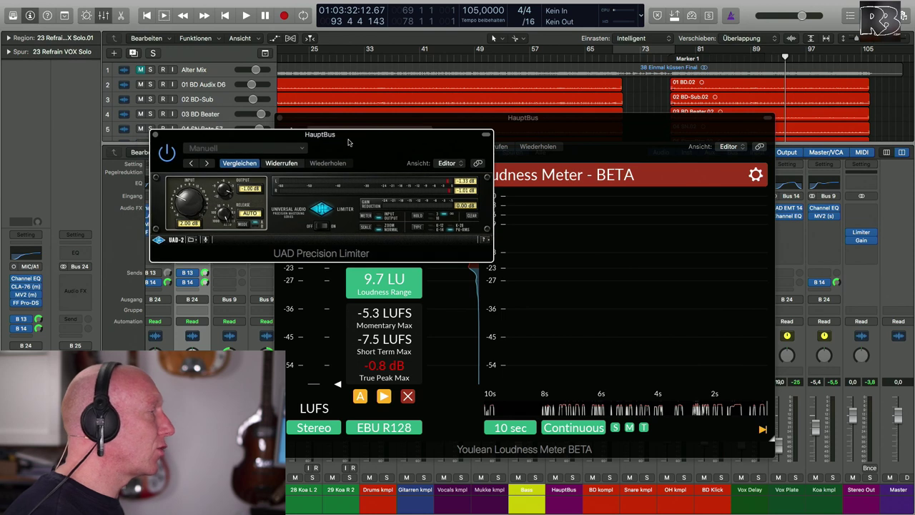
{"action": "left_click", "coordinate": [156, 134]}
{"action": "left_click", "coordinate": [283, 118]}
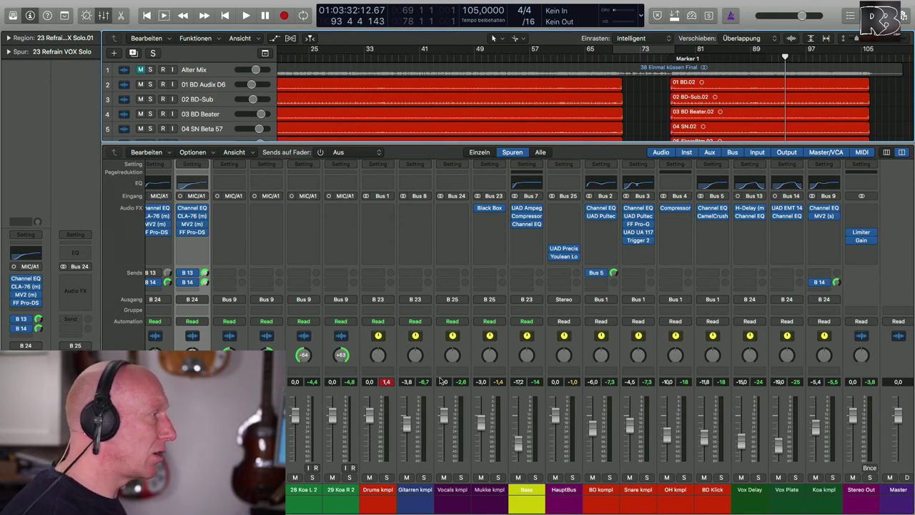
{"action": "left_click", "coordinate": [386, 381]}
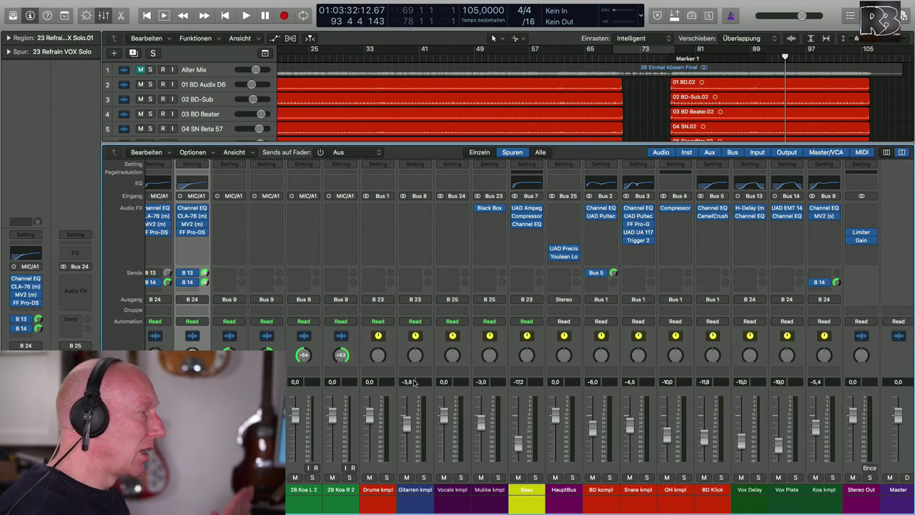
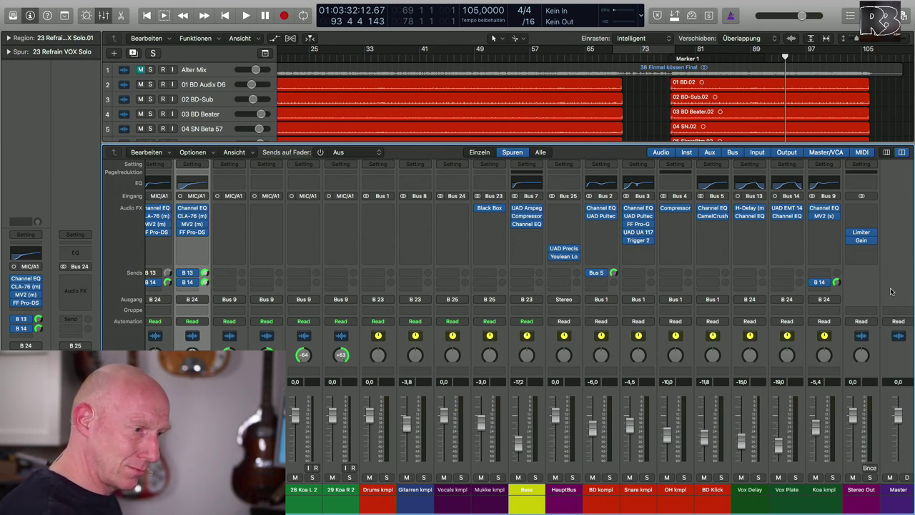
Hide the mixer and play the song from the beginning with the arrangement view following the playhead
{"action": "key", "text": "Return"}
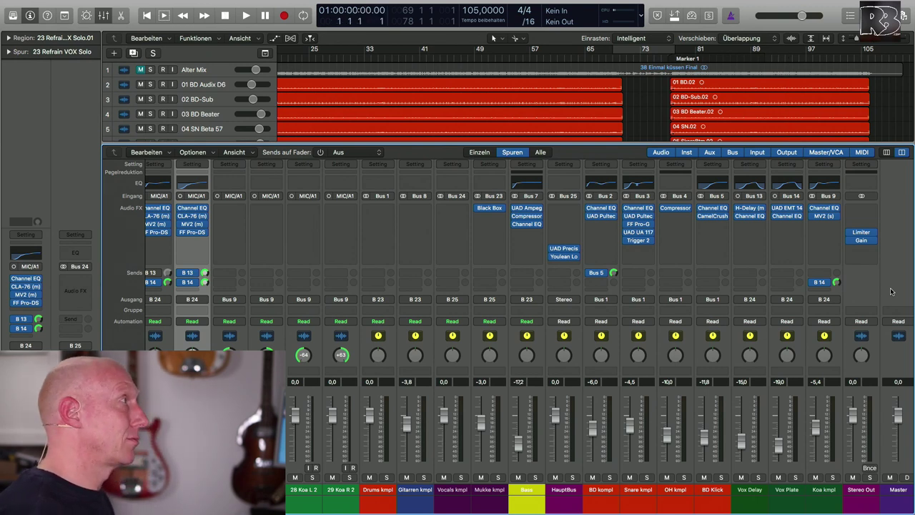
{"action": "key", "text": "x"}
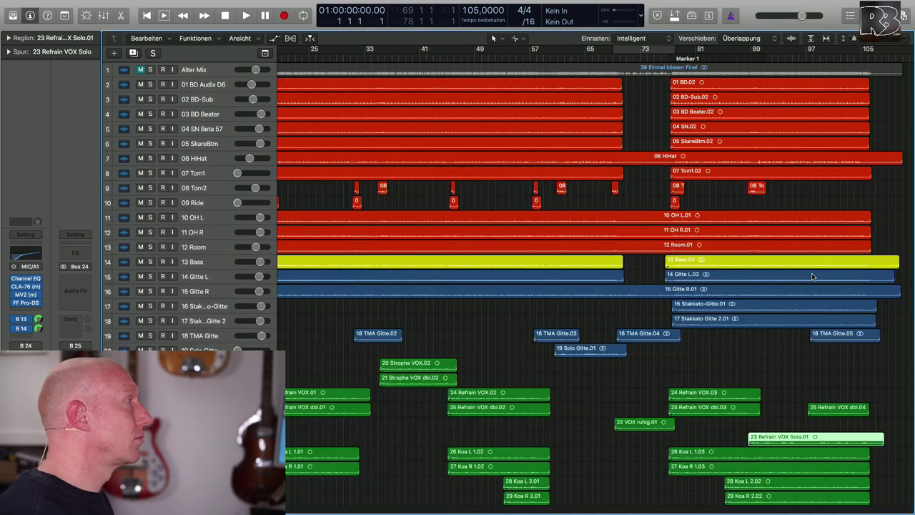
{"action": "key", "text": "space"}
{"action": "key", "text": "f"}
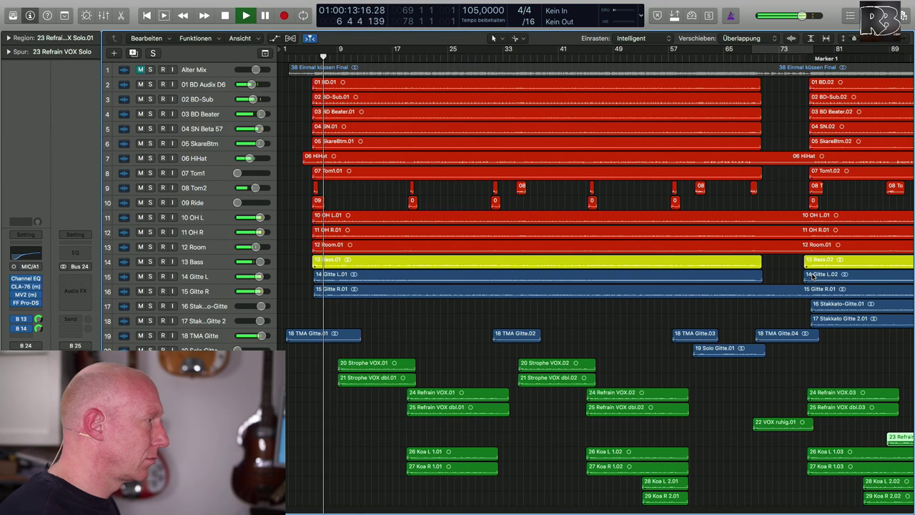
Bypass the Gain plug-in on Stereo Out in the mixer and restart the song from the beginning with the full arrangement shown
{"action": "key", "text": "x"}
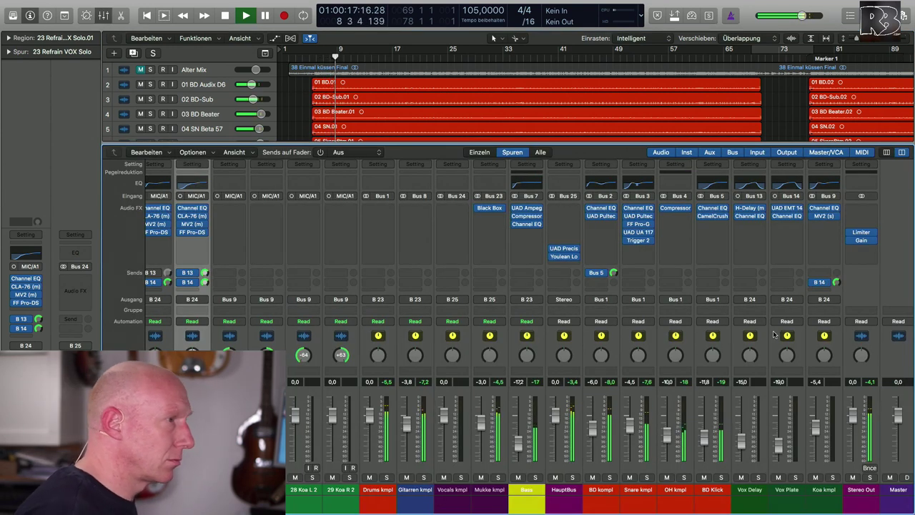
{"action": "key", "text": "space"}
{"action": "key", "text": "Return"}
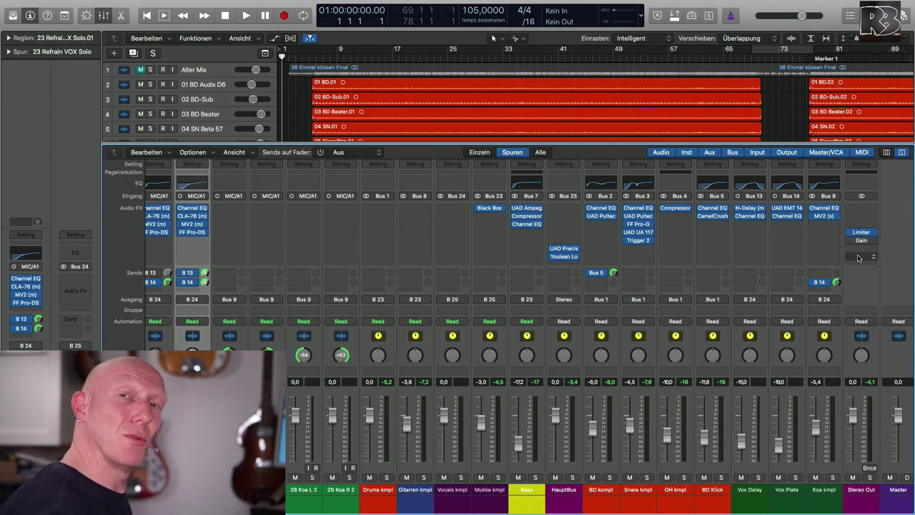
{"action": "key", "text": "space"}
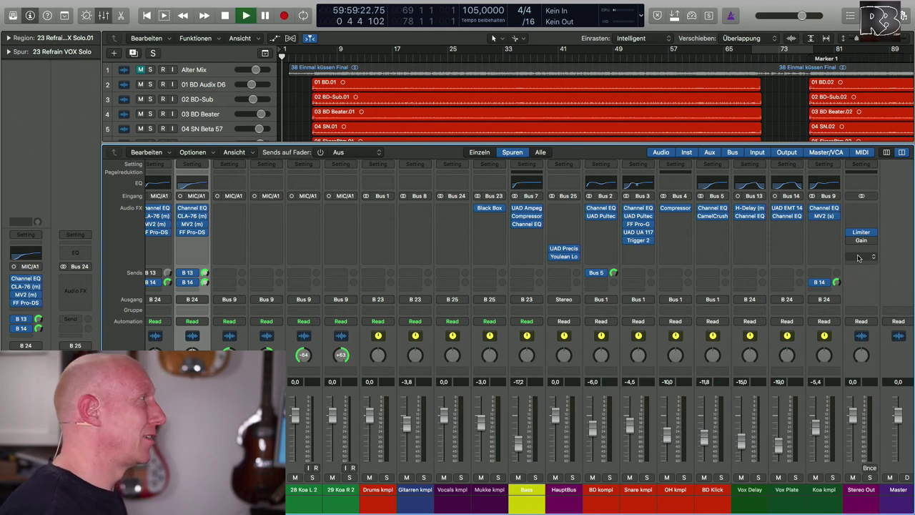
{"action": "key", "text": "x"}
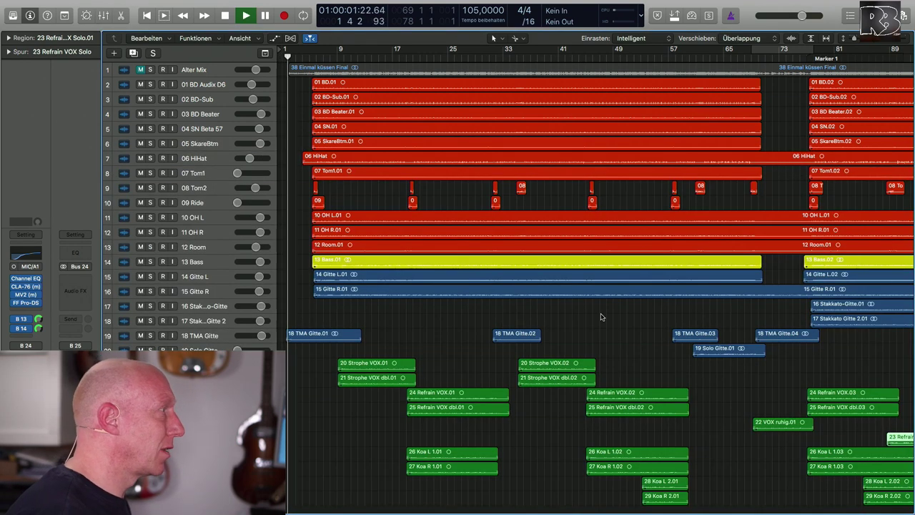
Show the mixer and insert a Channel EQ with its default settings on HauptBus while the song plays
{"action": "scroll", "coordinate": [619, 332], "scroll_direction": "down", "scroll_amount": 1}
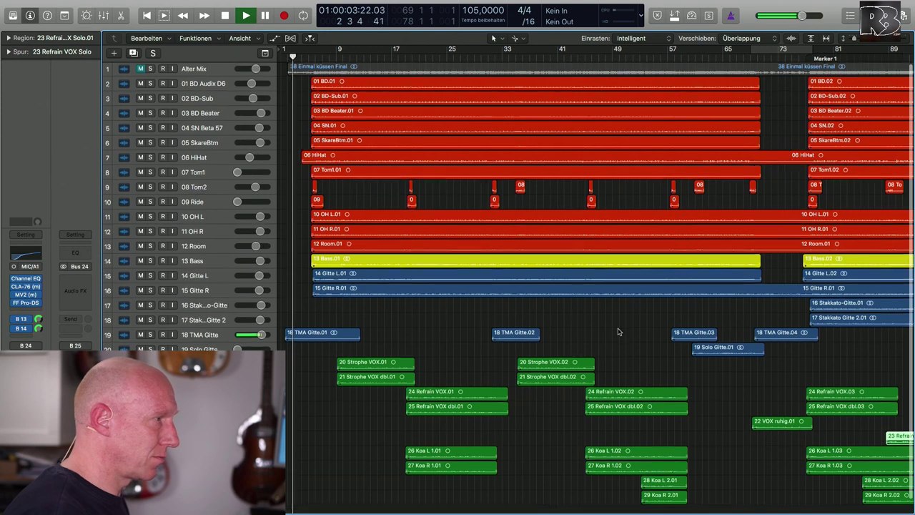
{"action": "key", "text": "x"}
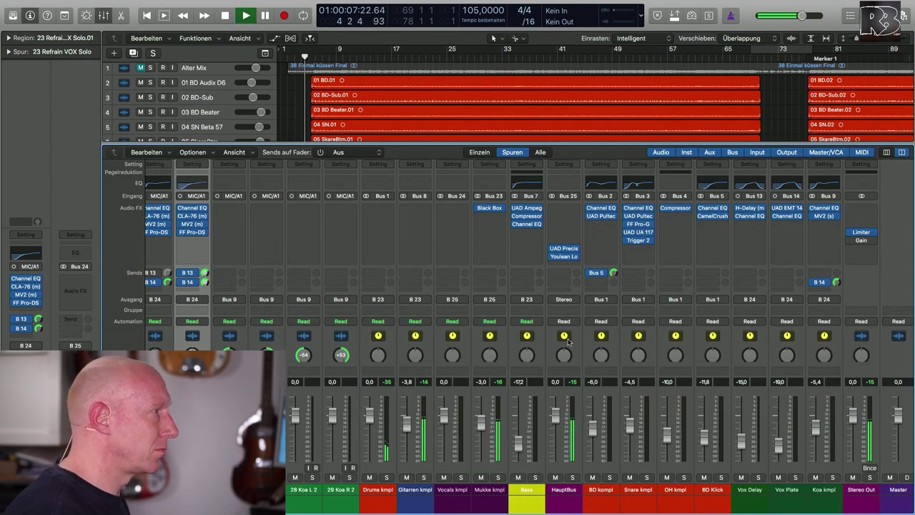
{"action": "left_click", "coordinate": [564, 183]}
{"action": "left_click_drag", "start_coordinate": [420, 28], "coordinate": [686, 236]}
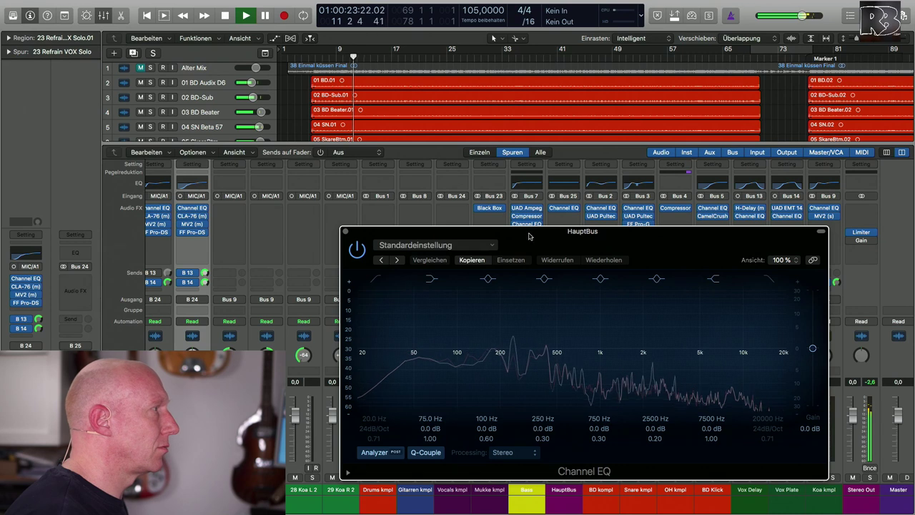
{"action": "left_click", "coordinate": [345, 233]}
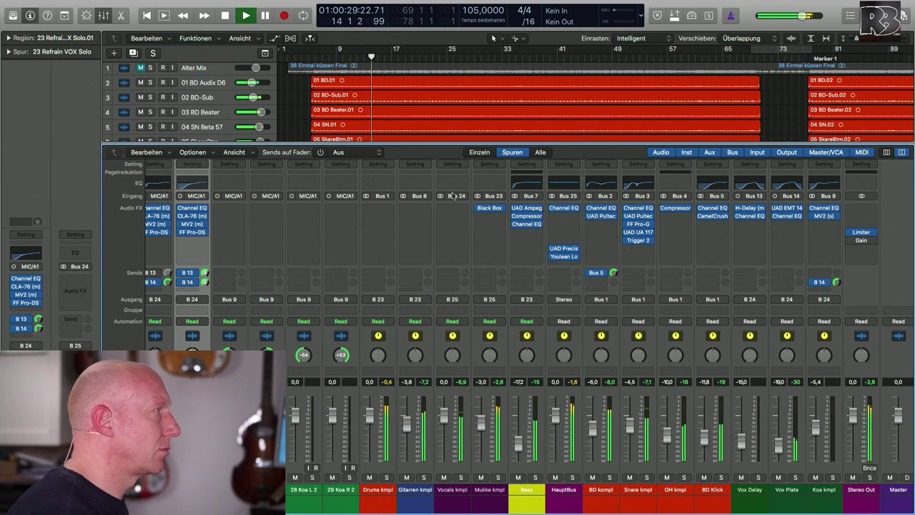
Insert a Channel EQ on Vocals kmpl with -1.5 dB at 375 Hz and +1.0 dB at 2750 Hz
{"action": "double_click", "coordinate": [452, 183]}
{"action": "left_click_drag", "start_coordinate": [224, 16], "coordinate": [586, 152]}
{"action": "left_click_drag", "start_coordinate": [541, 267], "coordinate": [565, 272]}
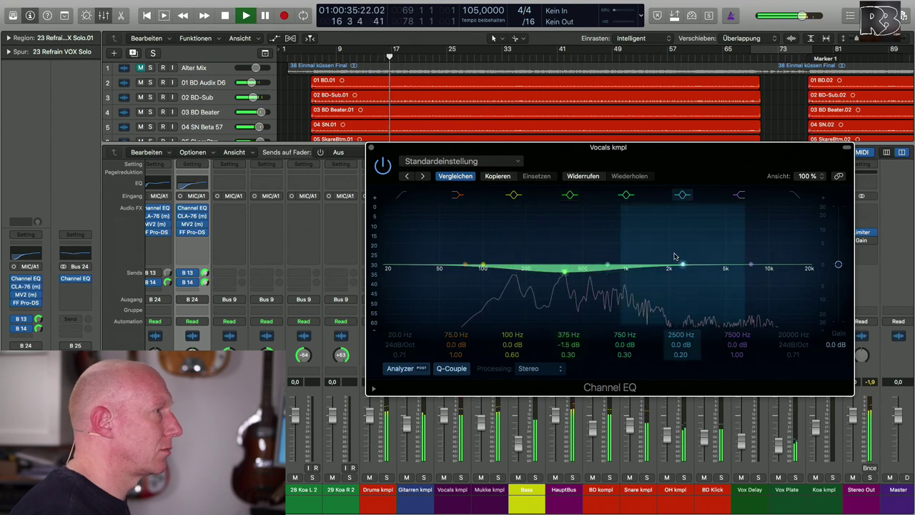
{"action": "left_click_drag", "start_coordinate": [683, 264], "coordinate": [688, 263]}
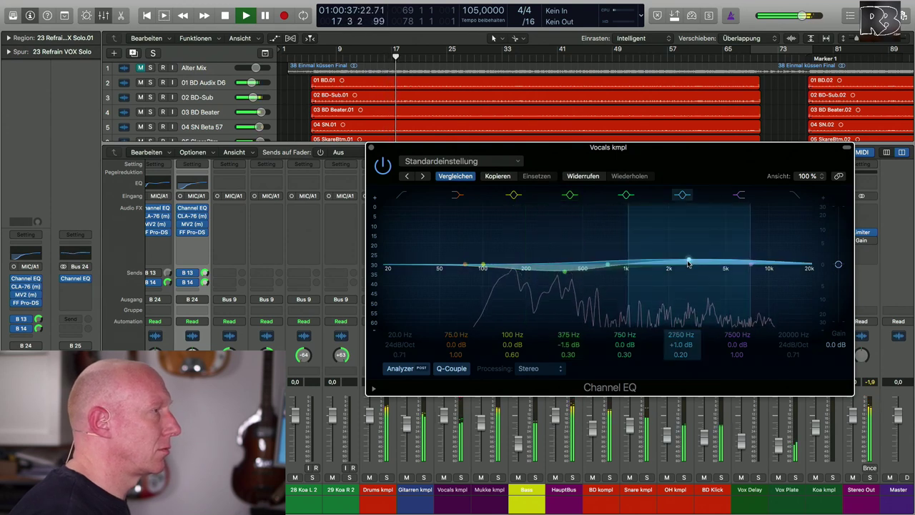
{"action": "key", "text": "super+w"}
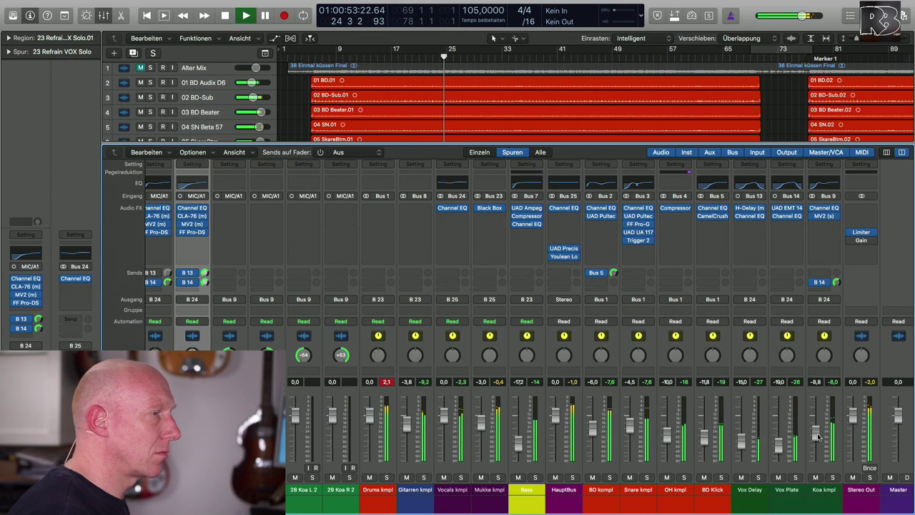
Set the Koa kmpl fader to -8.6 dB and the 18 TMA Gitte fader to 2.2 dB
{"action": "left_click_drag", "start_coordinate": [819, 437], "coordinate": [819, 441]}
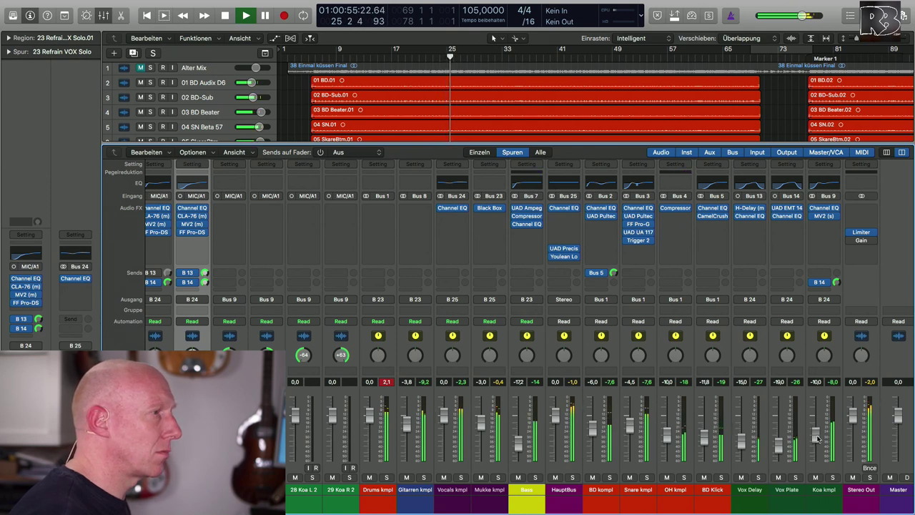
{"action": "left_click_drag", "start_coordinate": [819, 440], "coordinate": [819, 439]}
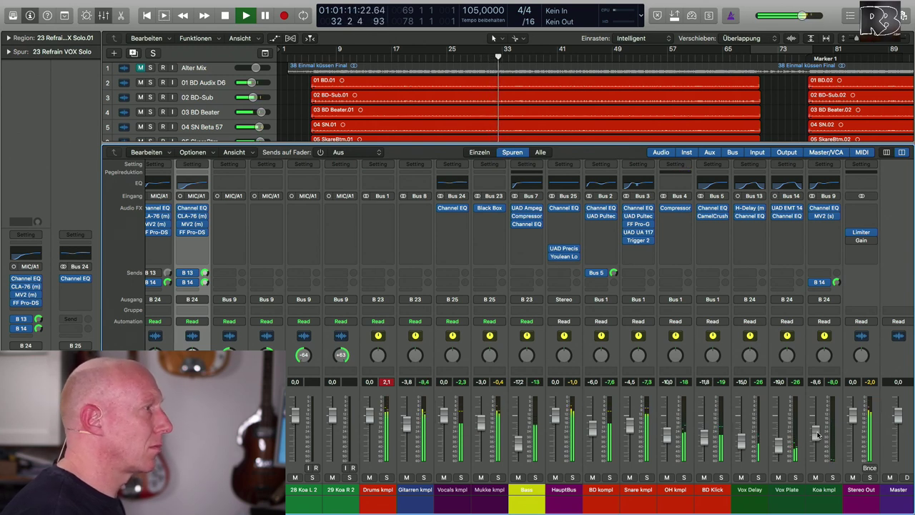
{"action": "scroll", "coordinate": [499, 461], "scroll_direction": "left", "scroll_amount": 10}
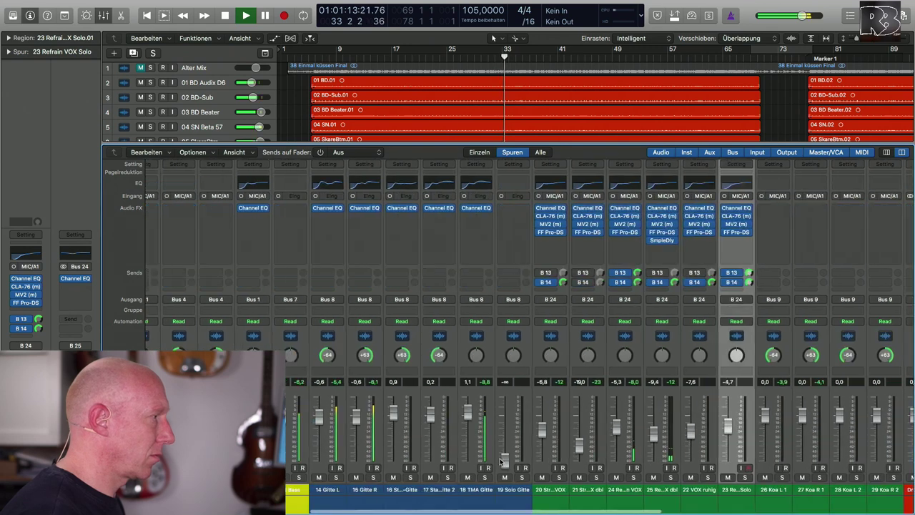
{"action": "left_click_drag", "start_coordinate": [513, 417], "coordinate": [513, 409]}
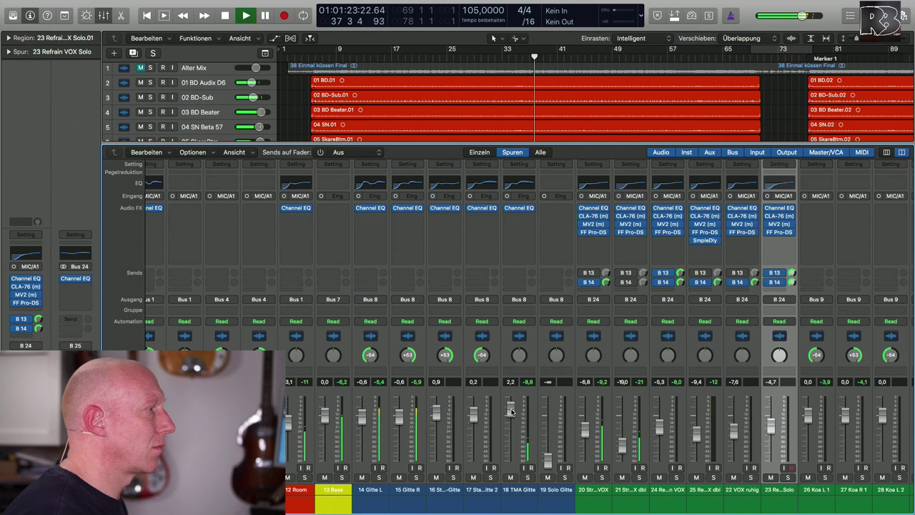
Set 14 Gitte L and 15 Gitte R together to -1.1 dB, 25 Refrain VOX dbl to -12.0 dB and 24 Refrain VOX to -5.5 dB
{"action": "left_click", "coordinate": [374, 500]}
{"action": "left_click", "coordinate": [406, 488], "text": "shift"}
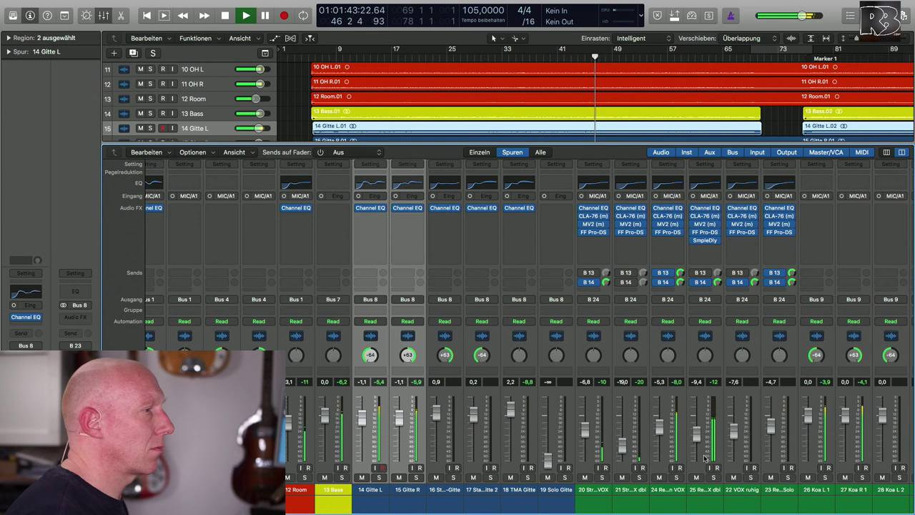
{"action": "left_click_drag", "start_coordinate": [701, 439], "coordinate": [666, 415]}
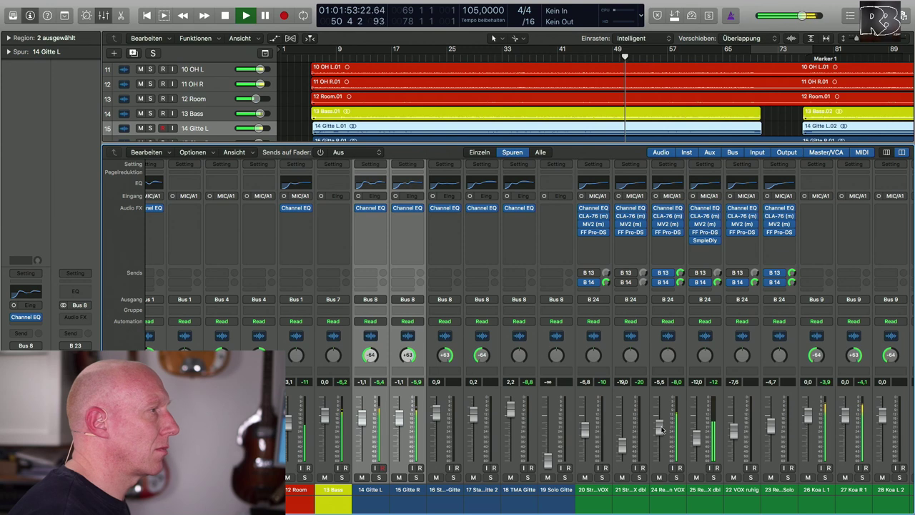
Reduce the mixer's height and zoom the arrangement out until nearly all tracks and the whole song length fit
{"action": "scroll", "coordinate": [662, 428], "scroll_direction": "right", "scroll_amount": 10}
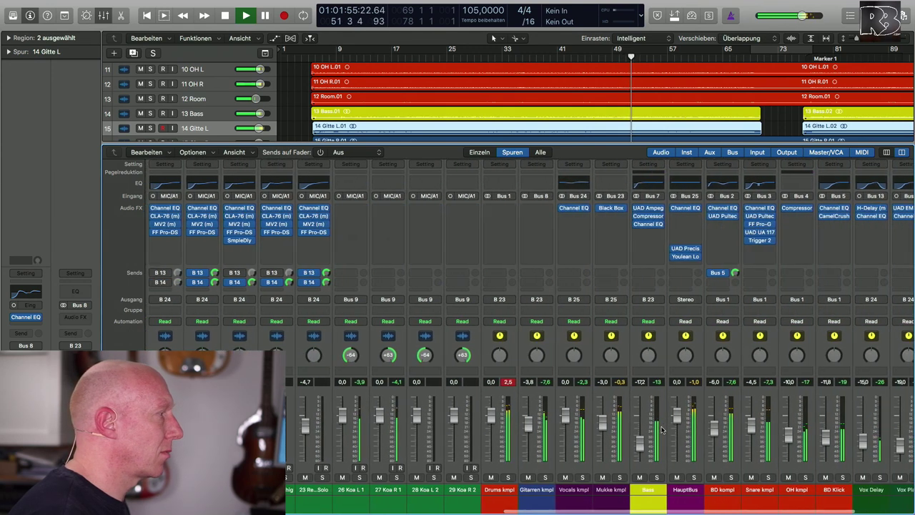
{"action": "scroll", "coordinate": [662, 429], "scroll_direction": "left", "scroll_amount": 1}
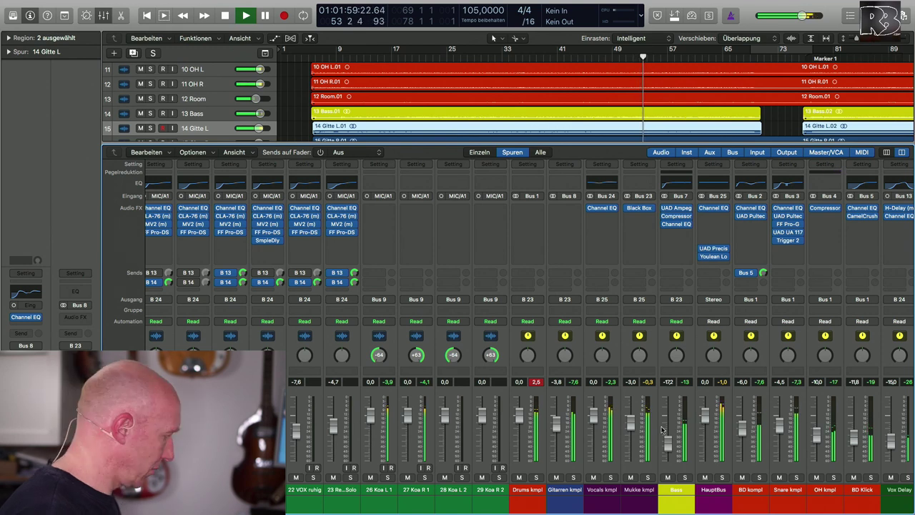
{"action": "left_click_drag", "start_coordinate": [634, 147], "coordinate": [636, 255]}
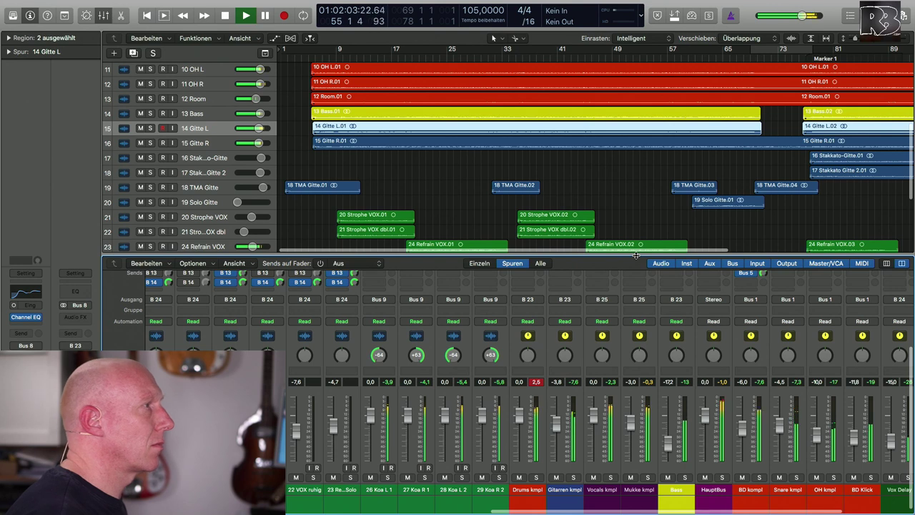
{"action": "left_click", "coordinate": [632, 181], "text": "ctrl+alt"}
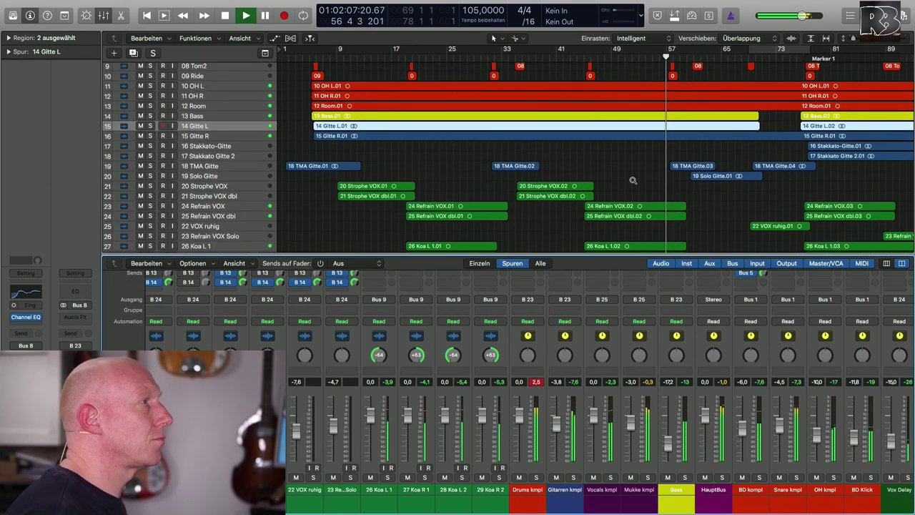
{"action": "left_click", "coordinate": [632, 180], "text": "ctrl+alt"}
{"action": "left_click", "coordinate": [632, 179], "text": "ctrl+alt"}
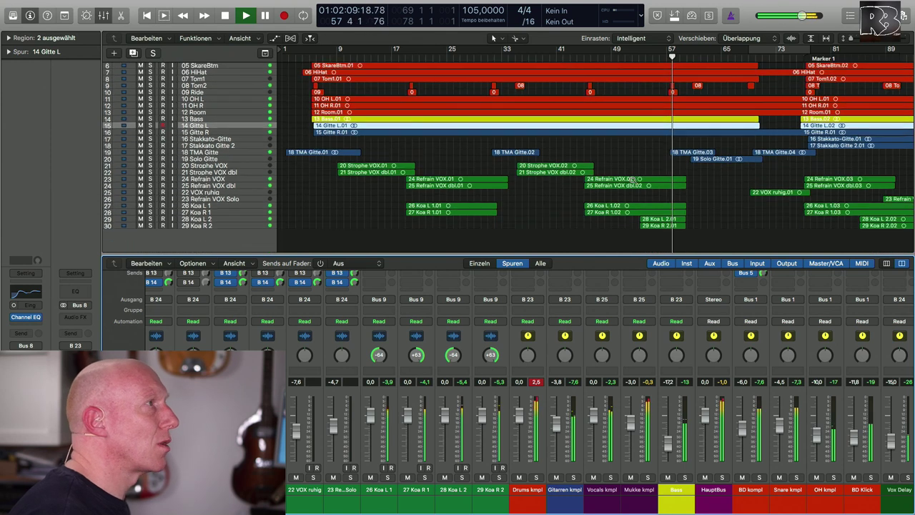
{"action": "left_click", "coordinate": [632, 180], "text": "ctrl+alt"}
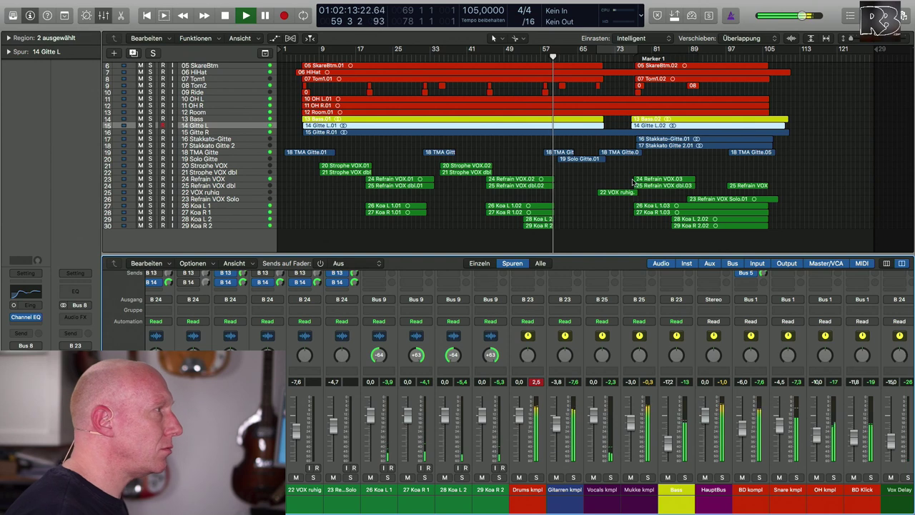
Select the 19 Solo Gitte track and raise its fader to 5.6 dB
{"action": "left_click", "coordinate": [219, 159]}
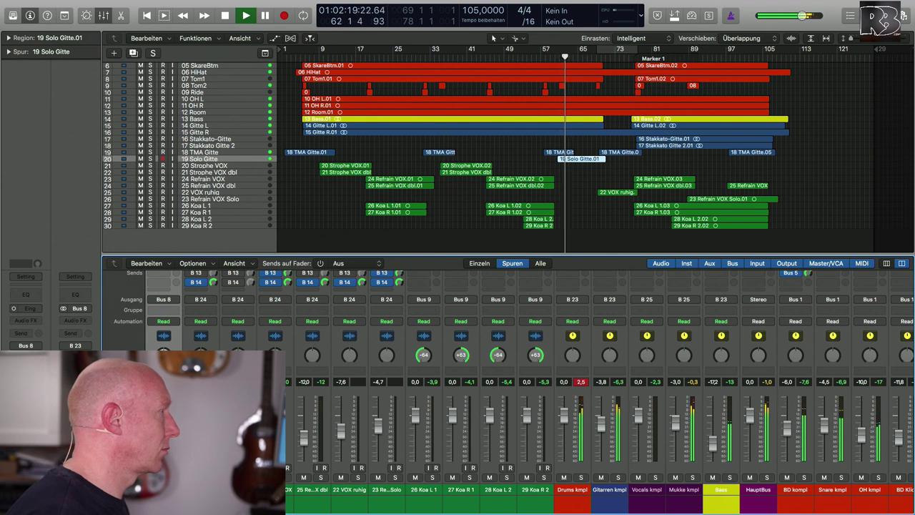
{"action": "scroll", "coordinate": [389, 333], "scroll_direction": "up", "scroll_amount": 2}
{"action": "scroll", "coordinate": [388, 333], "scroll_direction": "left", "scroll_amount": 5}
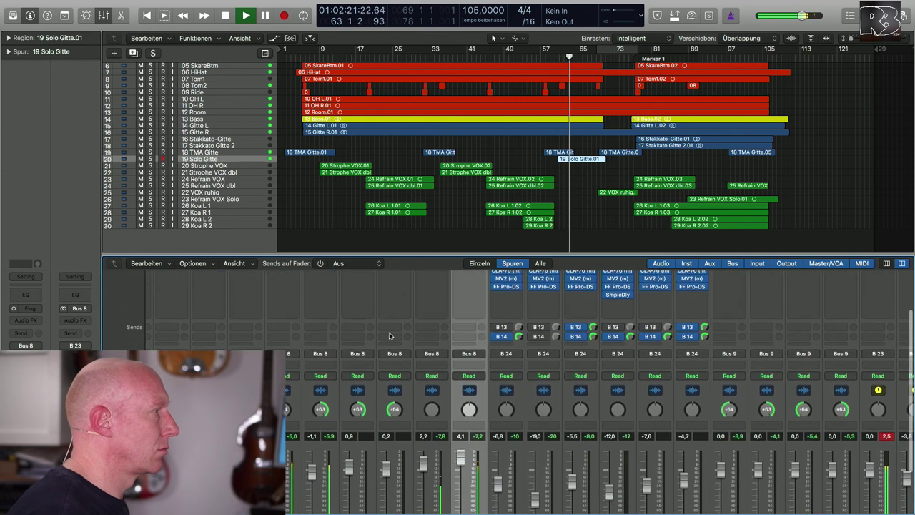
{"action": "scroll", "coordinate": [459, 458], "scroll_direction": "right", "scroll_amount": 1}
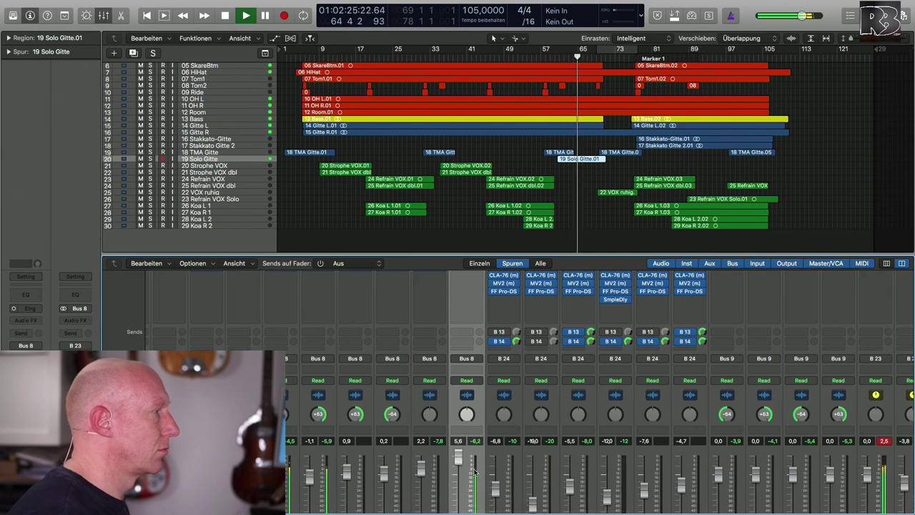
Insert a Channel EQ on 19 Solo Gitte with a low cut, -3.5 dB at 500 Hz and +1.5 dB at 2750 Hz
{"action": "scroll", "coordinate": [466, 464], "scroll_direction": "up", "scroll_amount": 3}
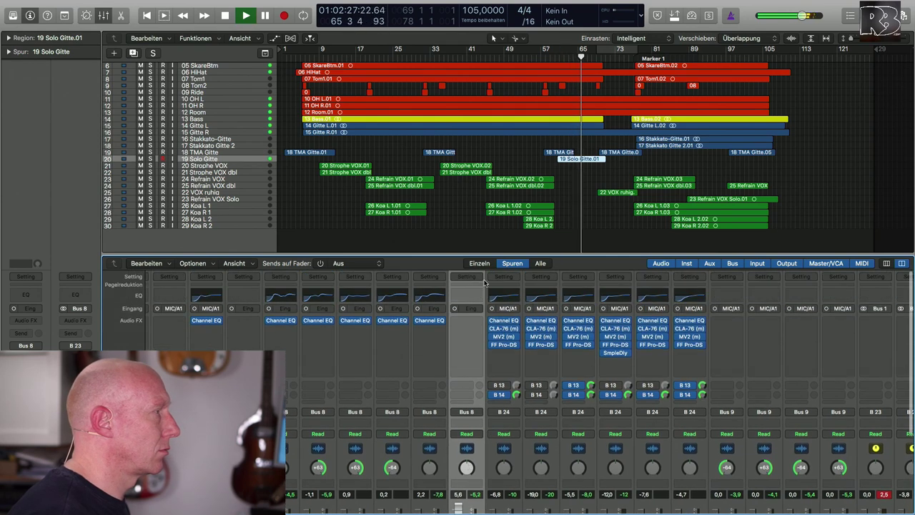
{"action": "left_click", "coordinate": [469, 297]}
{"action": "left_click_drag", "start_coordinate": [41, 8], "coordinate": [239, 163]}
{"action": "left_click", "coordinate": [238, 211]}
{"action": "left_click_drag", "start_coordinate": [236, 286], "coordinate": [345, 293]}
{"action": "left_click_drag", "start_coordinate": [419, 277], "coordinate": [419, 291]}
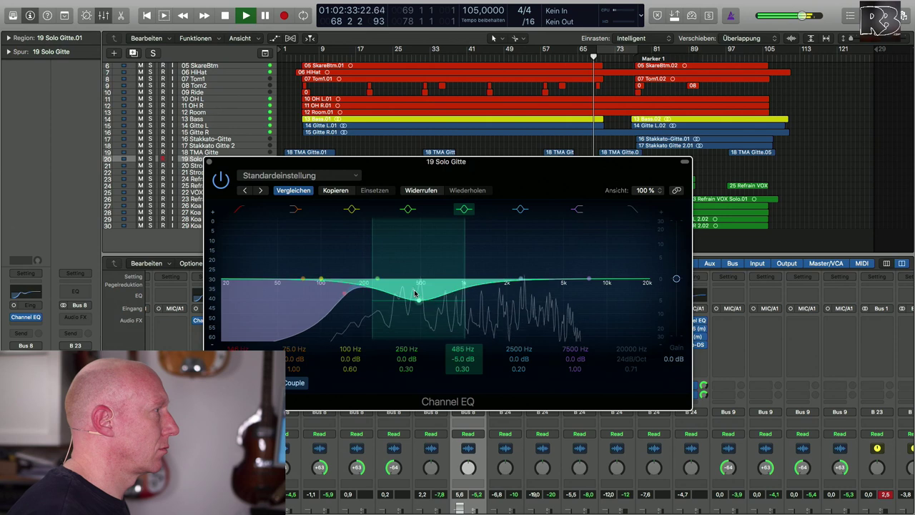
{"action": "left_click_drag", "start_coordinate": [520, 278], "coordinate": [528, 275]}
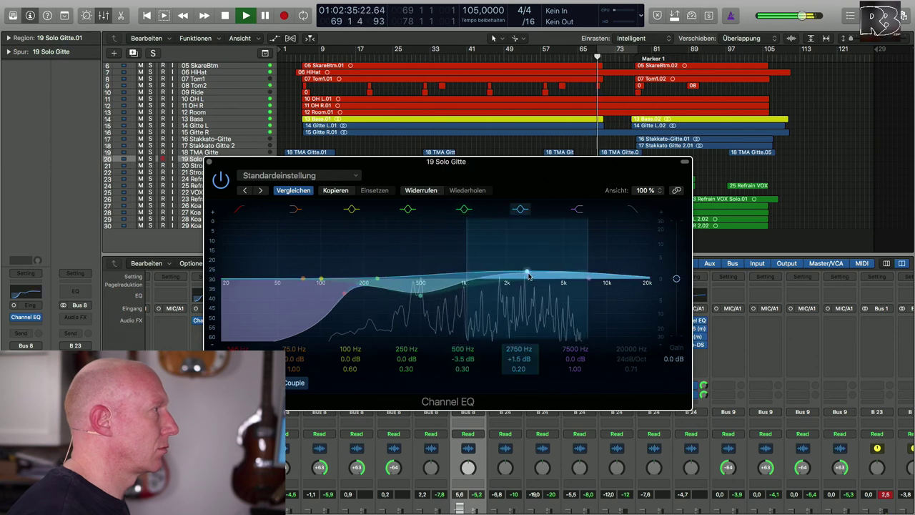
{"action": "left_click", "coordinate": [209, 162]}
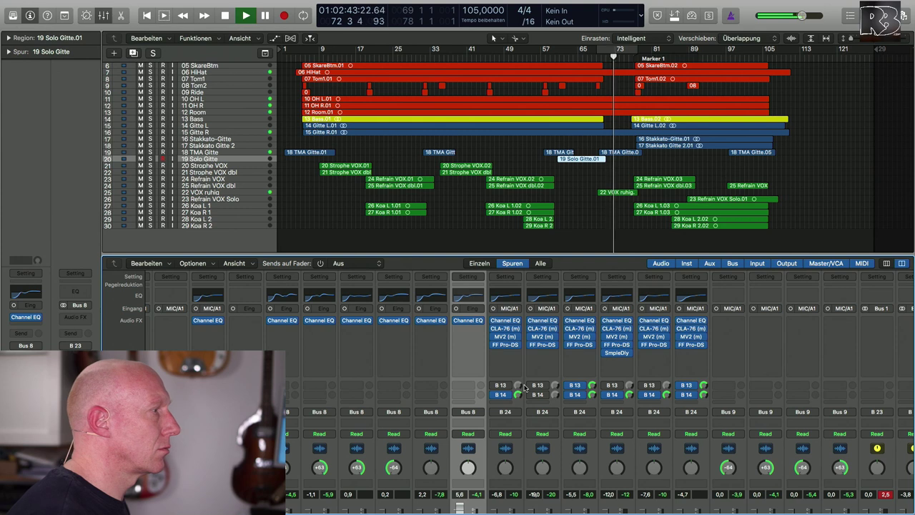
Follow the playback in the arrangement and check the levels of the vocal, bus and output channels in the mixer
{"action": "scroll", "coordinate": [524, 388], "scroll_direction": "down", "scroll_amount": 5}
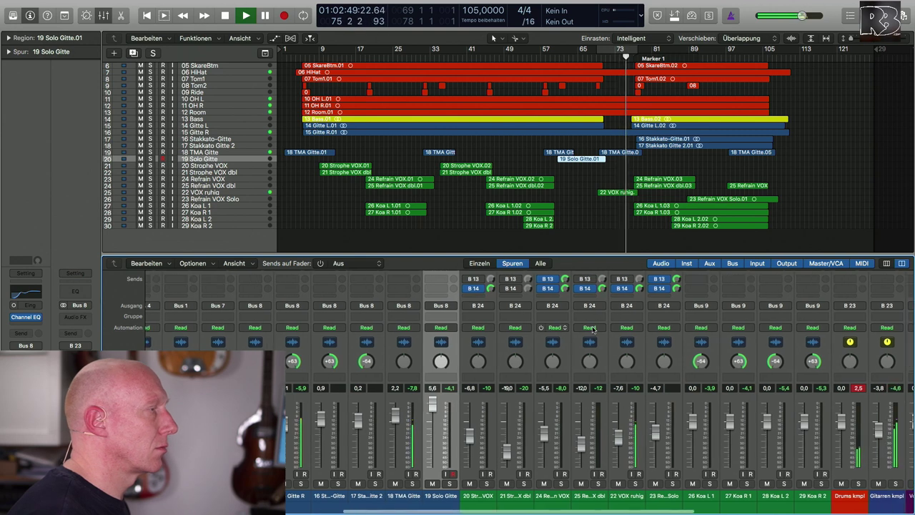
{"action": "scroll", "coordinate": [611, 329], "scroll_direction": "right", "scroll_amount": 4}
{"action": "scroll", "coordinate": [592, 328], "scroll_direction": "right", "scroll_amount": 2}
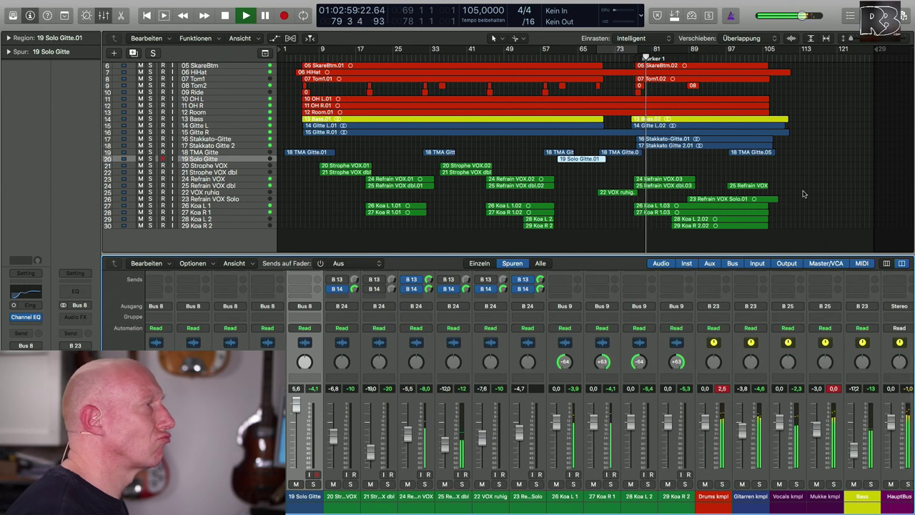
{"action": "scroll", "coordinate": [803, 193], "scroll_direction": "up", "scroll_amount": 4}
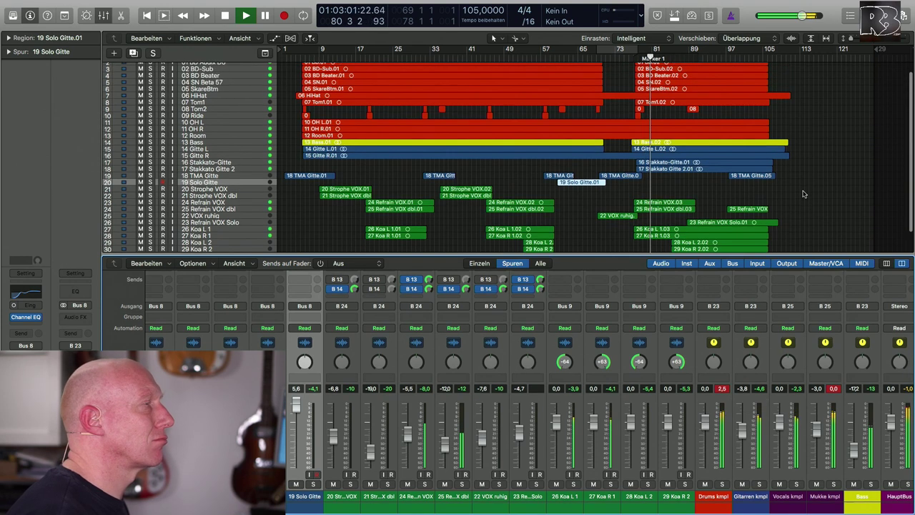
{"action": "scroll", "coordinate": [803, 193], "scroll_direction": "up", "scroll_amount": 1}
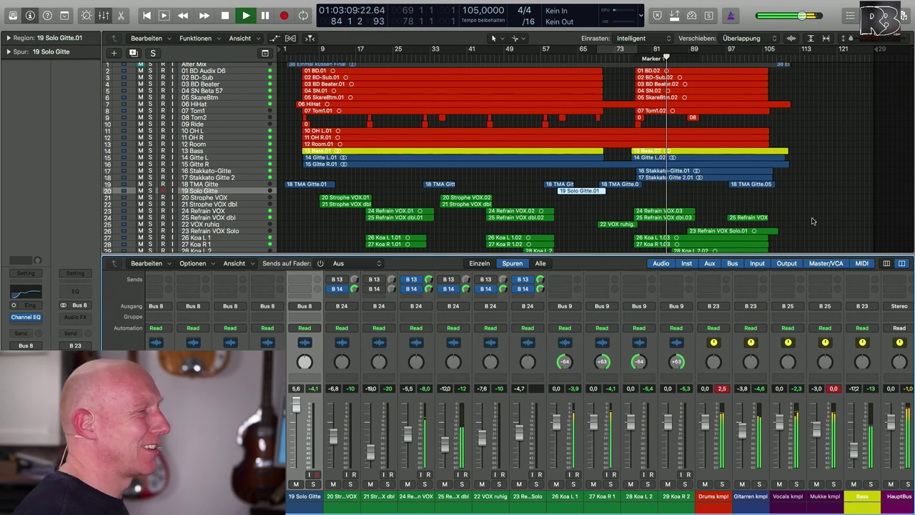
{"action": "scroll", "coordinate": [702, 414], "scroll_direction": "right", "scroll_amount": 5}
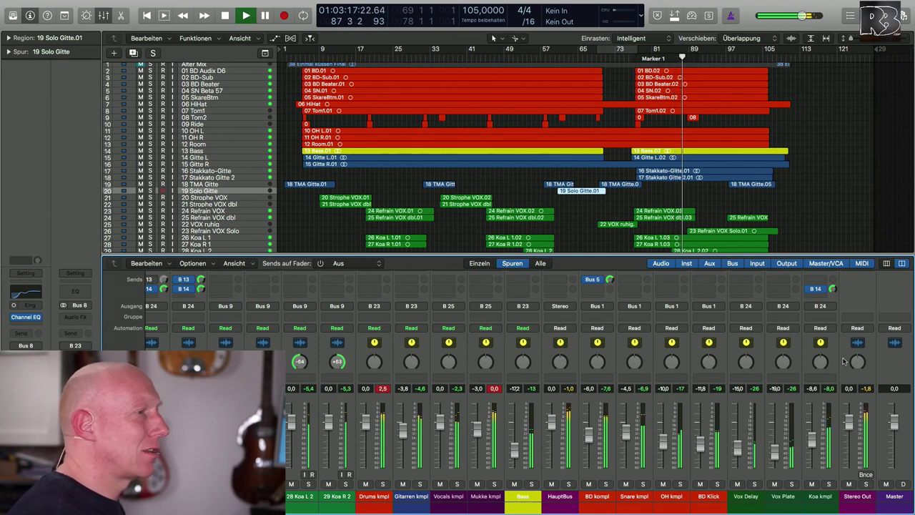
{"action": "scroll", "coordinate": [845, 404], "scroll_direction": "up", "scroll_amount": 2}
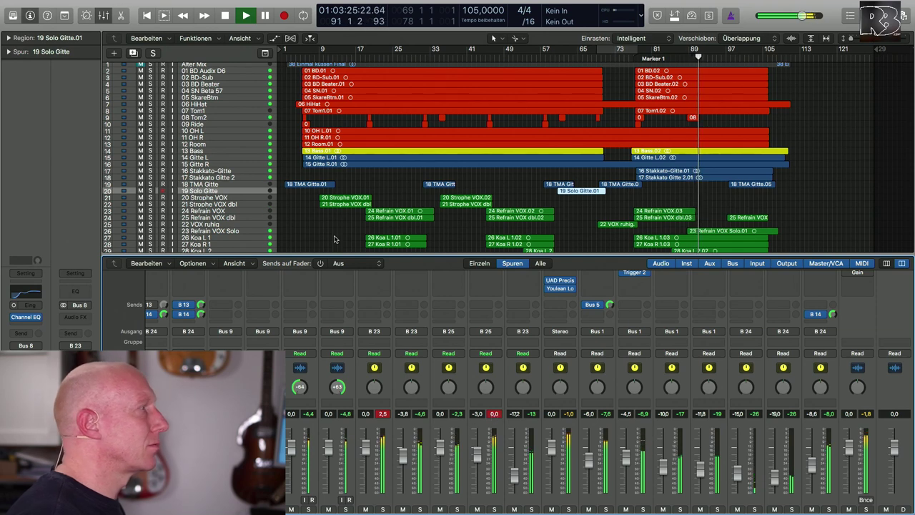
Lower the low shelf of the 23 Refrain VOX Solo Channel EQ to -7.5 dB at about 390 Hz
{"action": "left_click", "coordinate": [722, 230]}
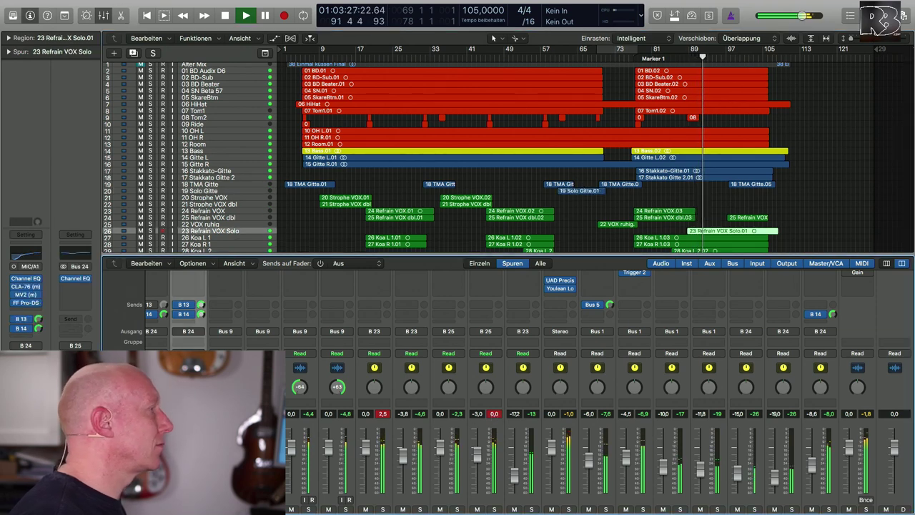
{"action": "scroll", "coordinate": [287, 430], "scroll_direction": "left", "scroll_amount": 2}
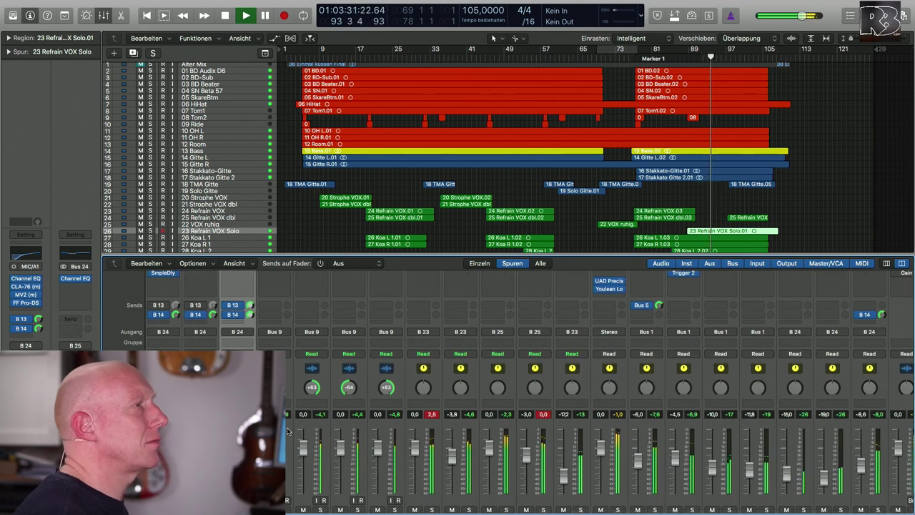
{"action": "scroll", "coordinate": [243, 308], "scroll_direction": "up", "scroll_amount": 3}
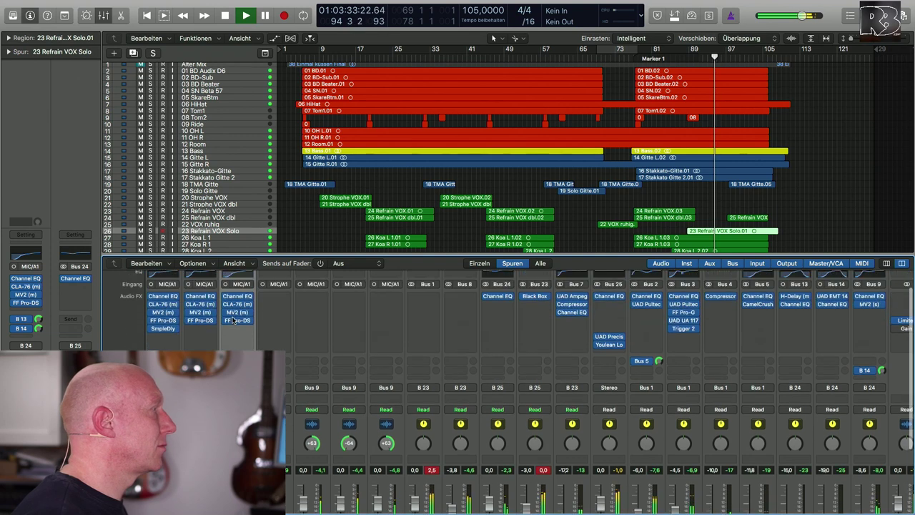
{"action": "left_click", "coordinate": [236, 281]}
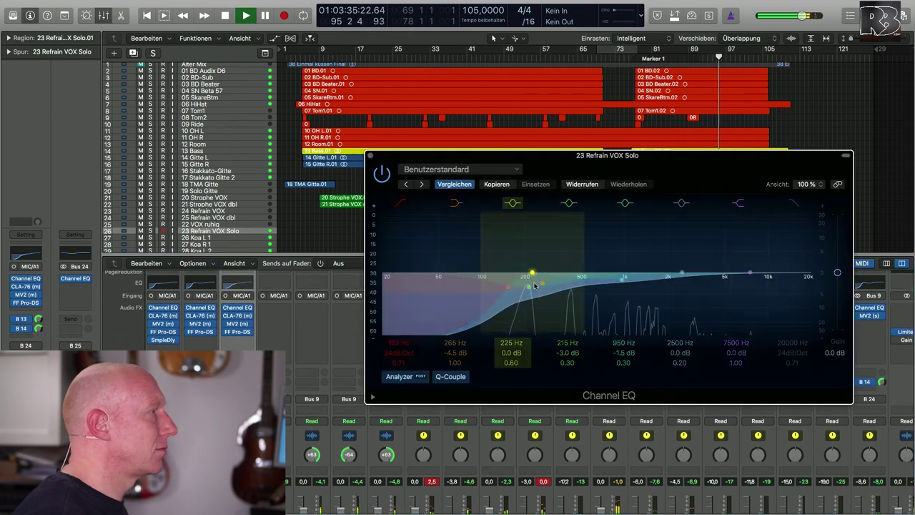
{"action": "left_click_drag", "start_coordinate": [542, 285], "coordinate": [581, 293]}
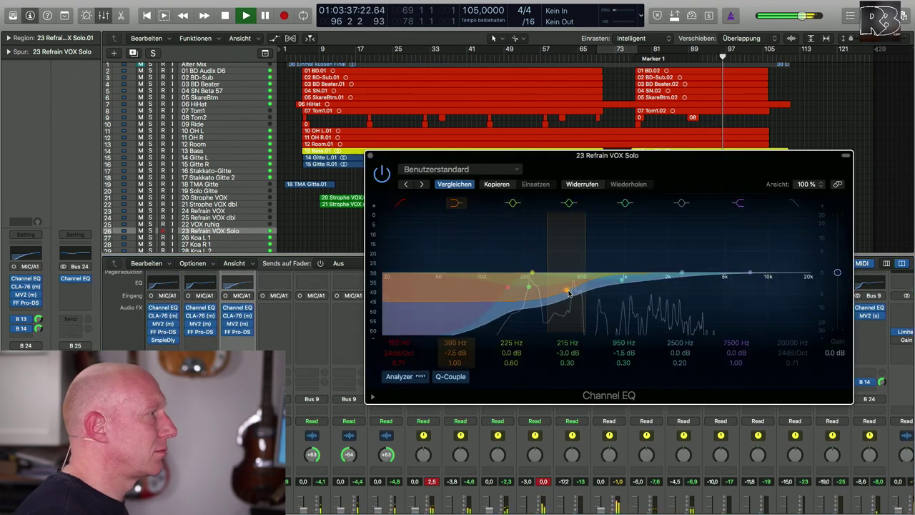
{"action": "left_click", "coordinate": [371, 156]}
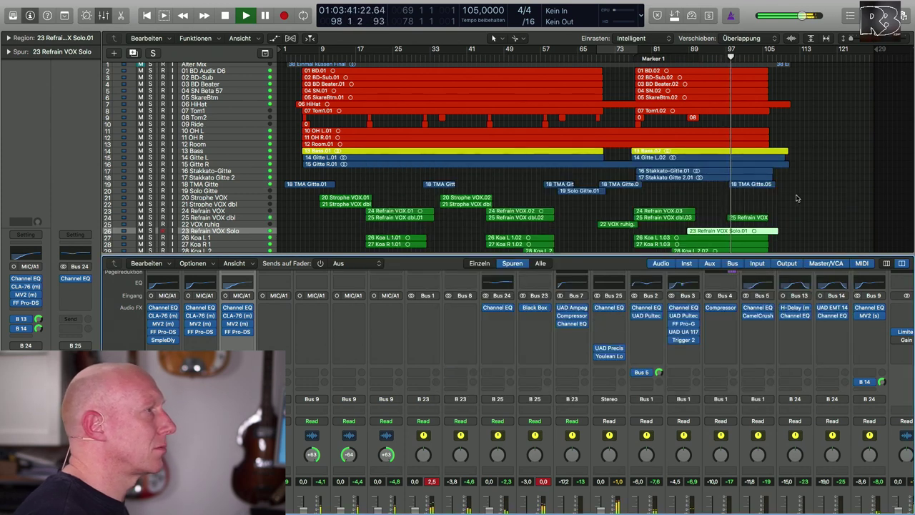
{"action": "scroll", "coordinate": [820, 348], "scroll_direction": "down", "scroll_amount": 3}
{"action": "scroll", "coordinate": [821, 348], "scroll_direction": "down", "scroll_amount": 1}
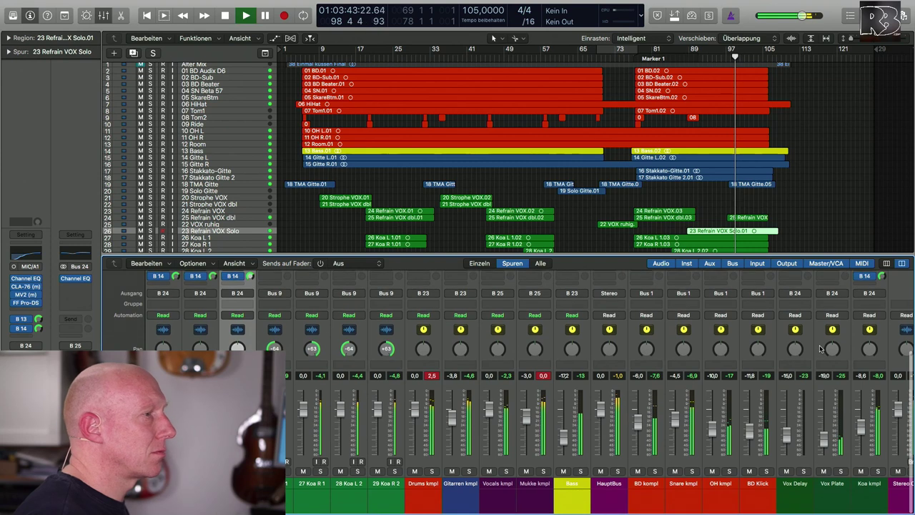